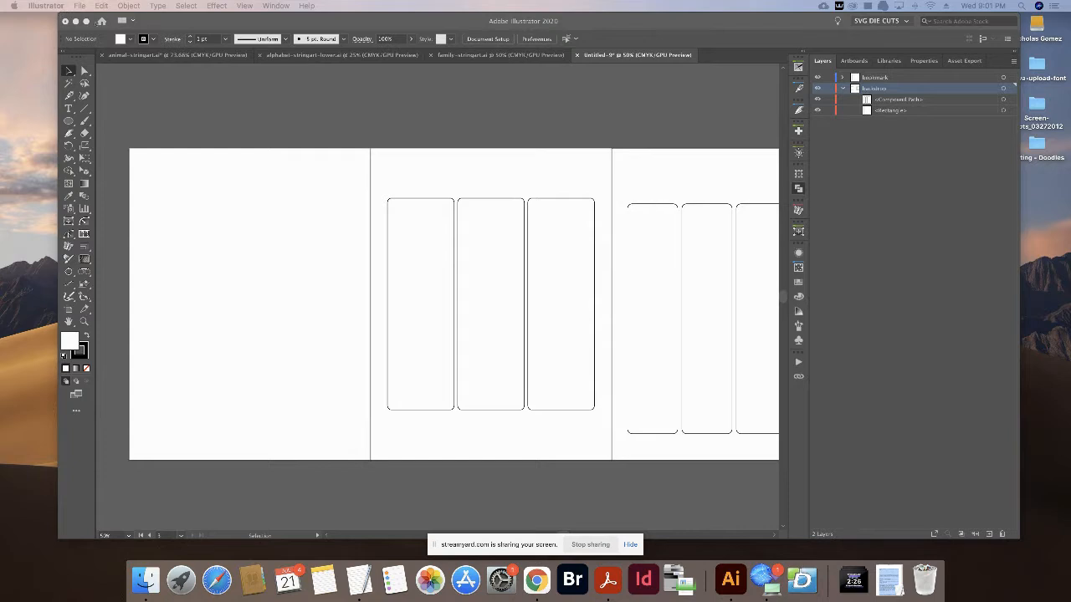
Enlarge the application window until it spans the full width of the screen.
{"action": "left_click", "coordinate": [156, 23]}
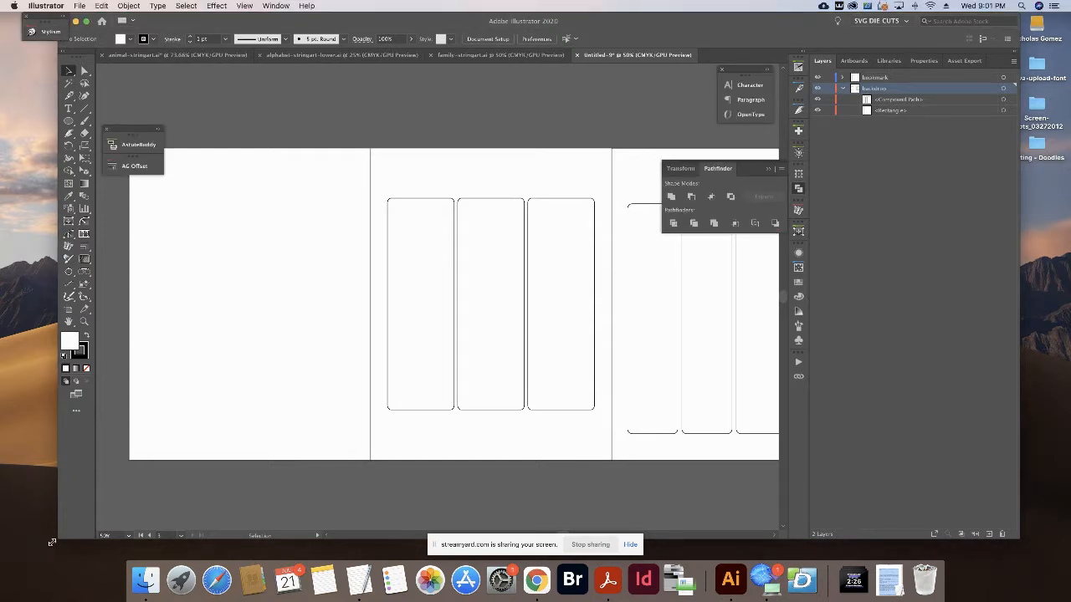
{"action": "left_click_drag", "start_coordinate": [52, 542], "coordinate": [8, 552]}
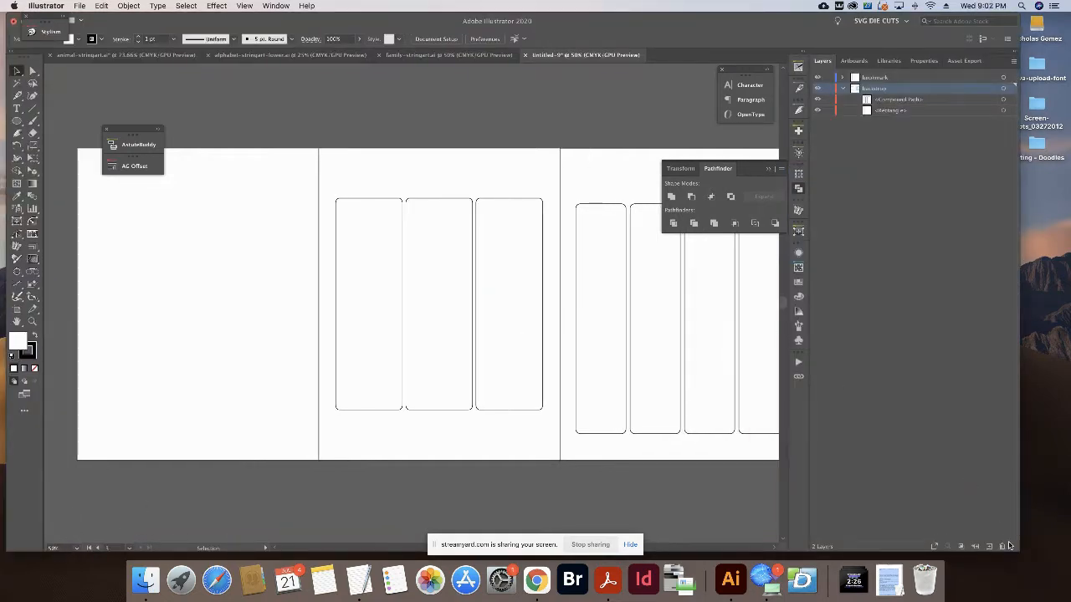
{"action": "left_click_drag", "start_coordinate": [1048, 557], "coordinate": [1070, 563]}
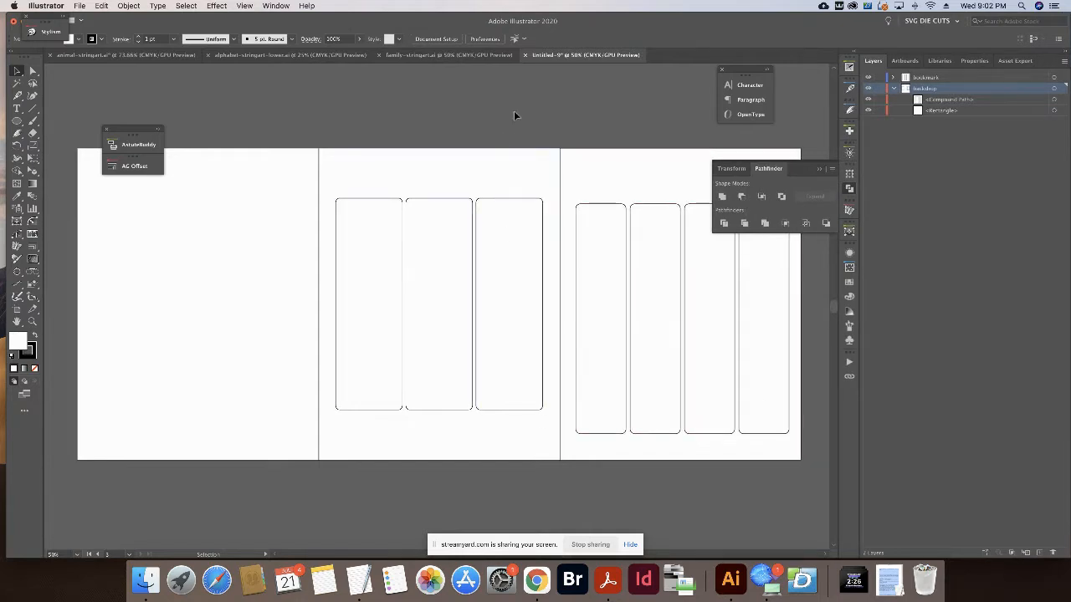
{"action": "left_click_drag", "start_coordinate": [544, 125], "coordinate": [539, 153]}
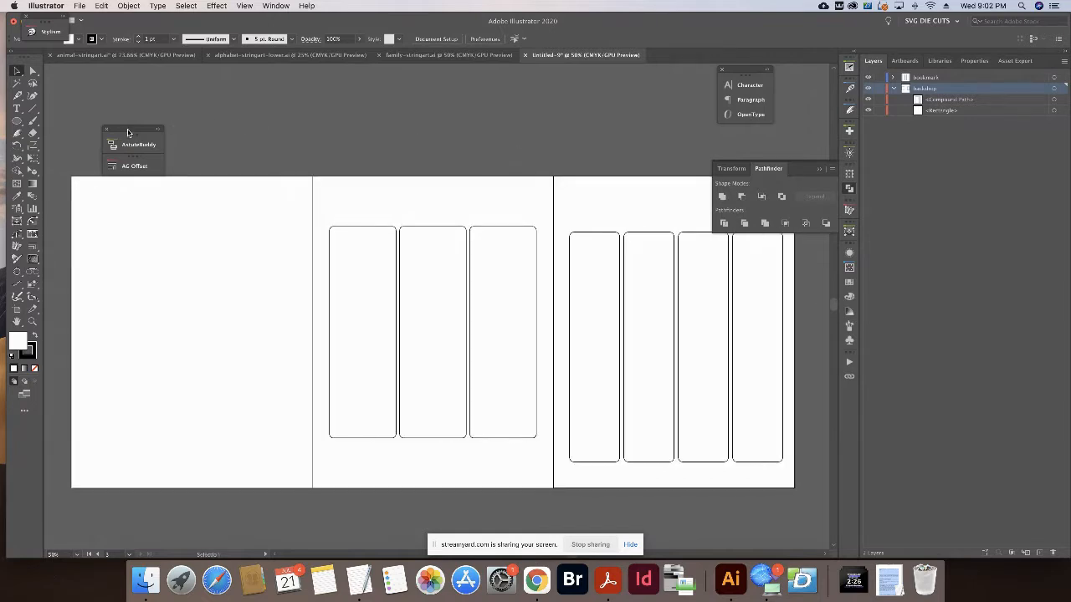
Clear the canvas by moving the AstuteBuddy and Character palettes to its upper corners and collapsing the Pathfinder palette.
{"action": "left_click_drag", "start_coordinate": [128, 132], "coordinate": [72, 70]}
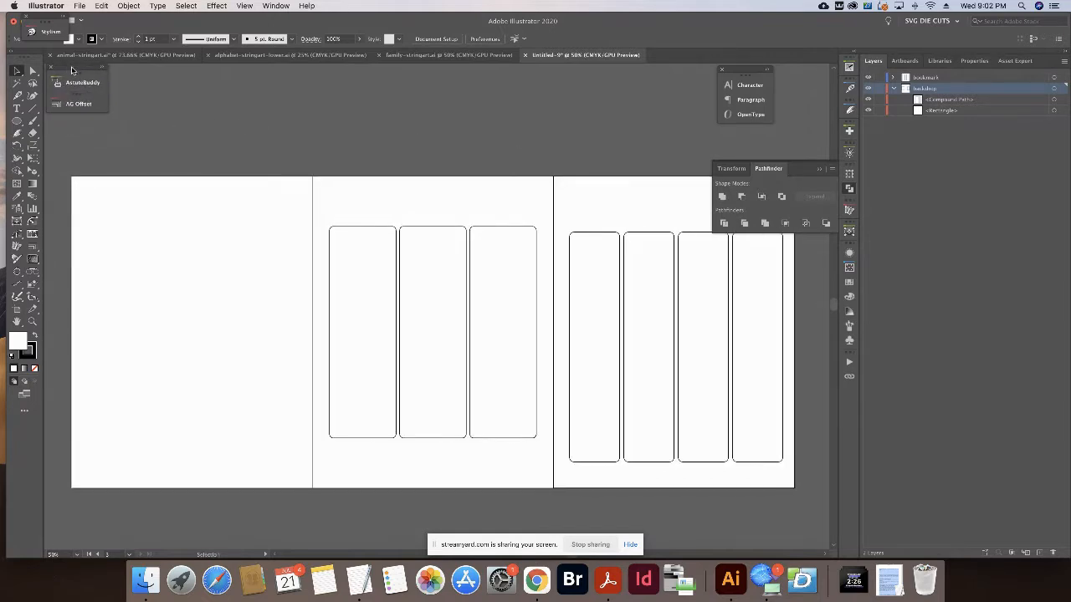
{"action": "left_click", "coordinate": [818, 169]}
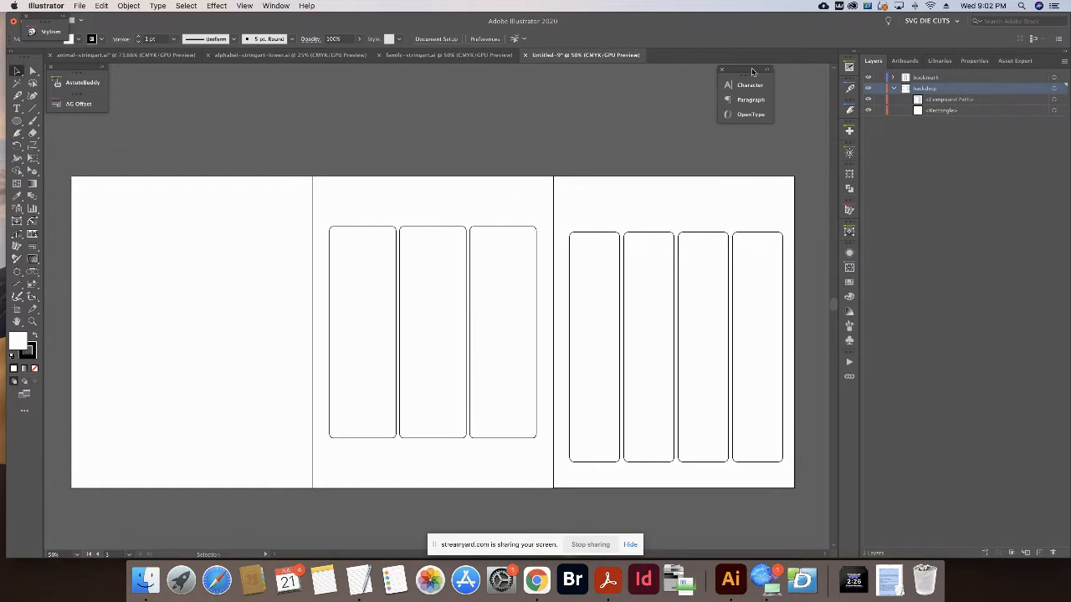
{"action": "left_click_drag", "start_coordinate": [751, 70], "coordinate": [809, 69]}
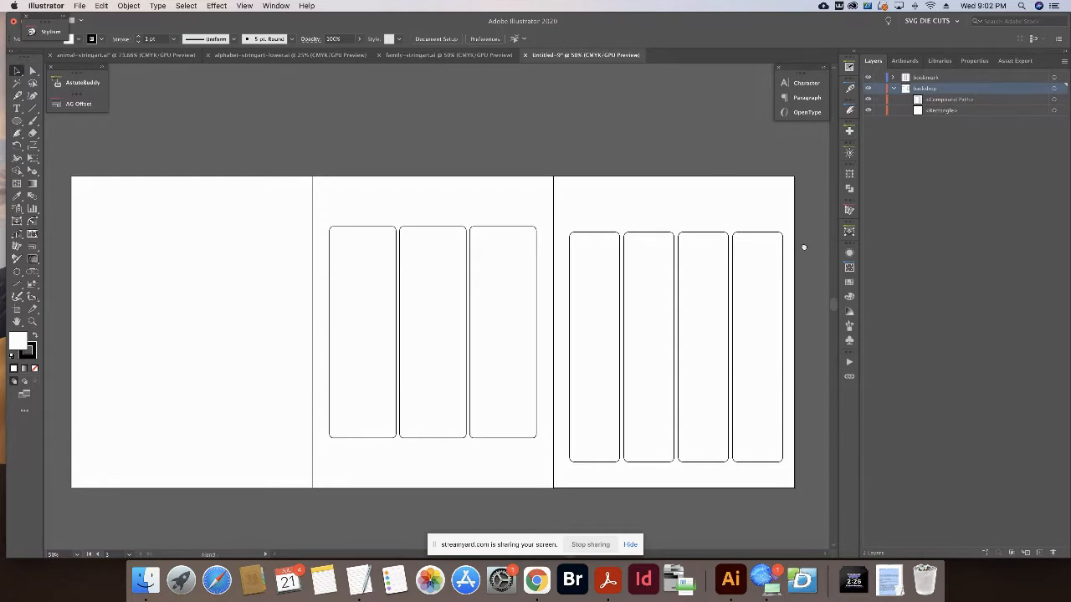
{"action": "left_click_drag", "start_coordinate": [791, 243], "coordinate": [664, 235]}
{"action": "left_click_drag", "start_coordinate": [729, 241], "coordinate": [745, 223]}
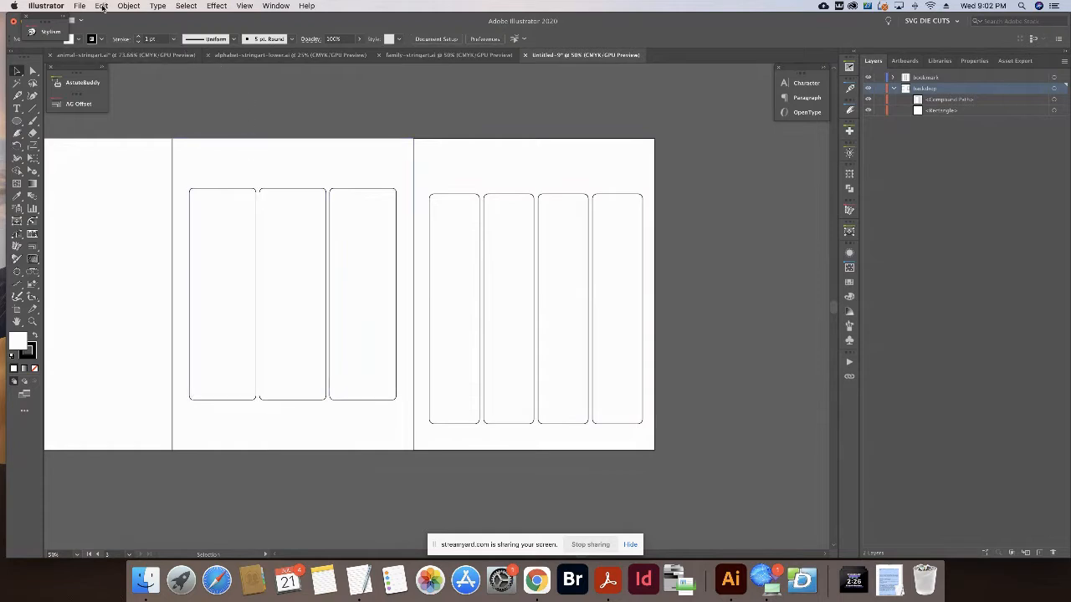
Create a new portrait Letter document, 8.5 x 11 in, with one artboard and CMYK color.
{"action": "left_click", "coordinate": [79, 5]}
{"action": "left_click", "coordinate": [87, 19]}
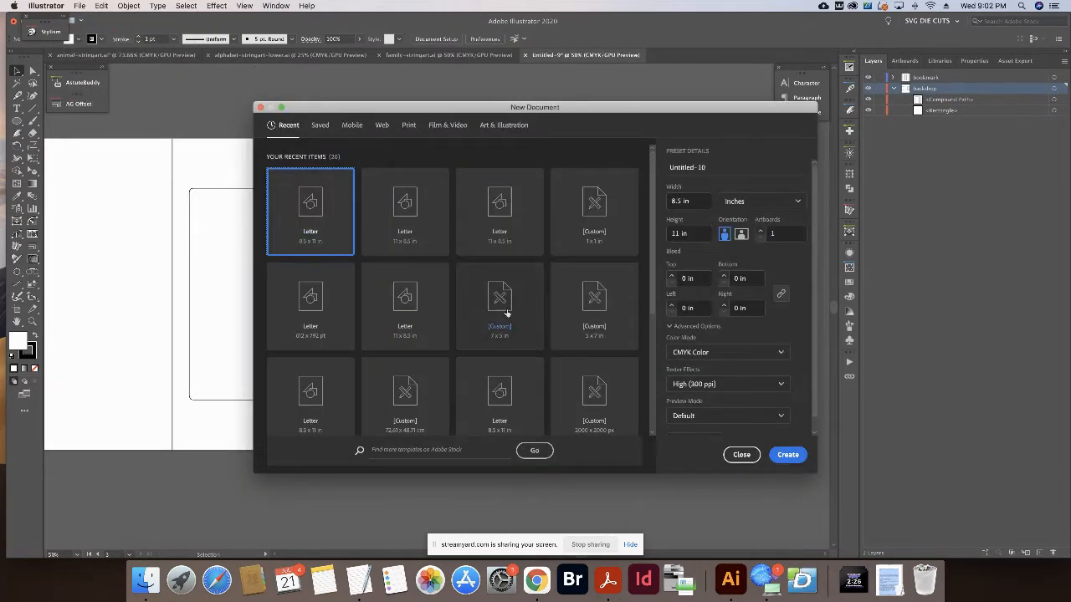
{"action": "scroll", "coordinate": [780, 350], "scroll_direction": "down", "scroll_amount": 1}
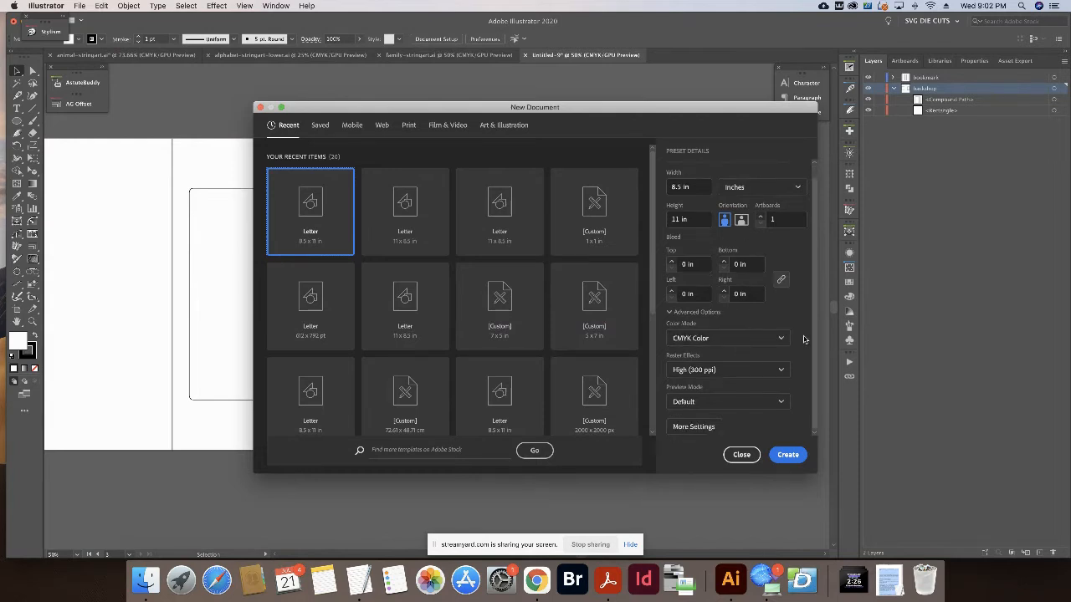
{"action": "scroll", "coordinate": [805, 328], "scroll_direction": "up", "scroll_amount": 1}
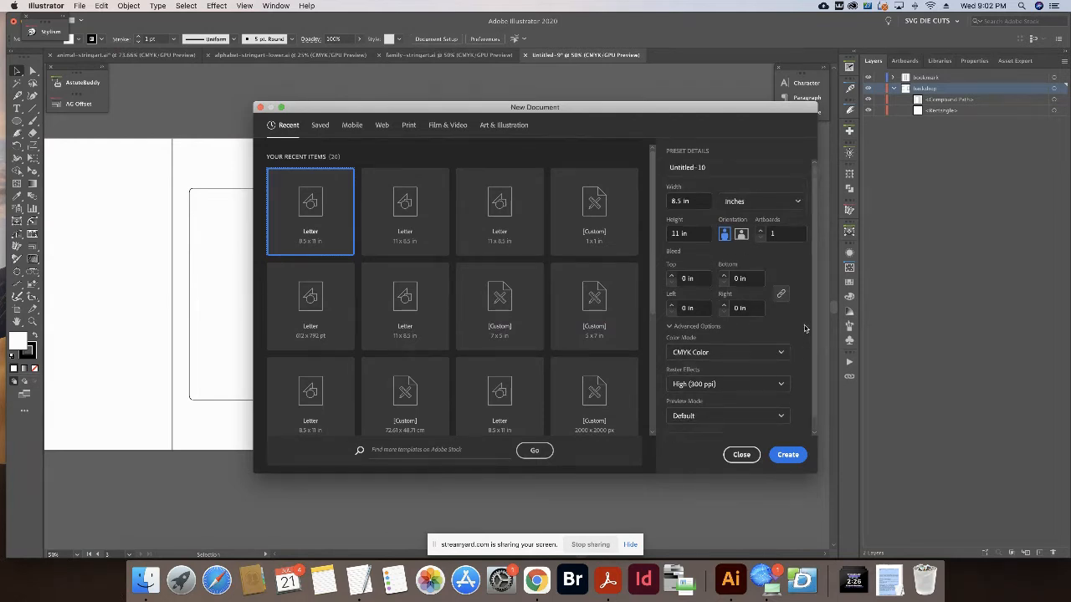
{"action": "left_click", "coordinate": [795, 457]}
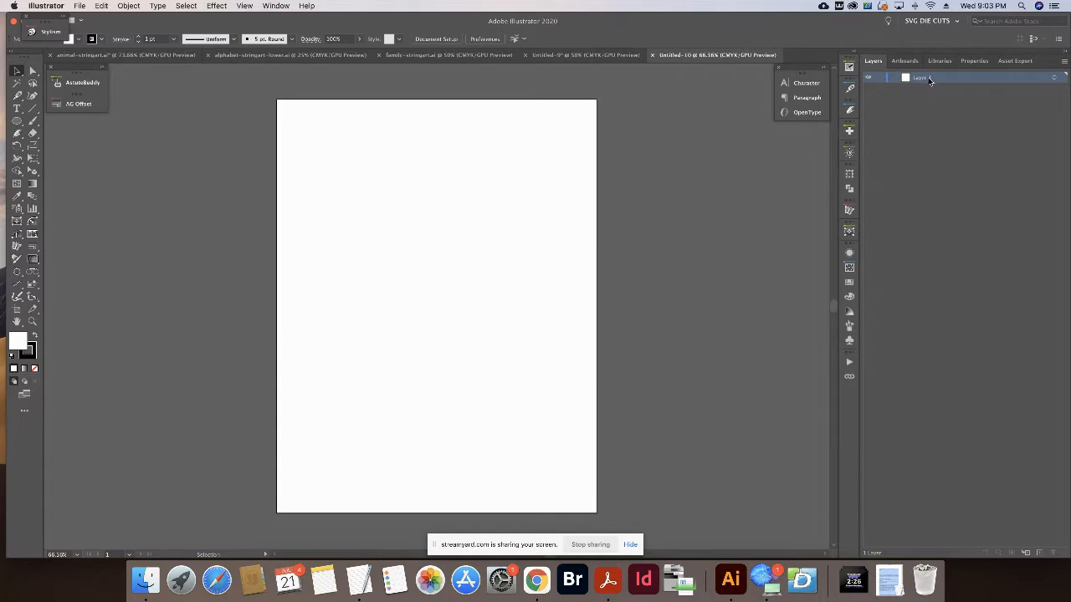
Rename the document's only layer as background.
{"action": "double_click", "coordinate": [928, 77]}
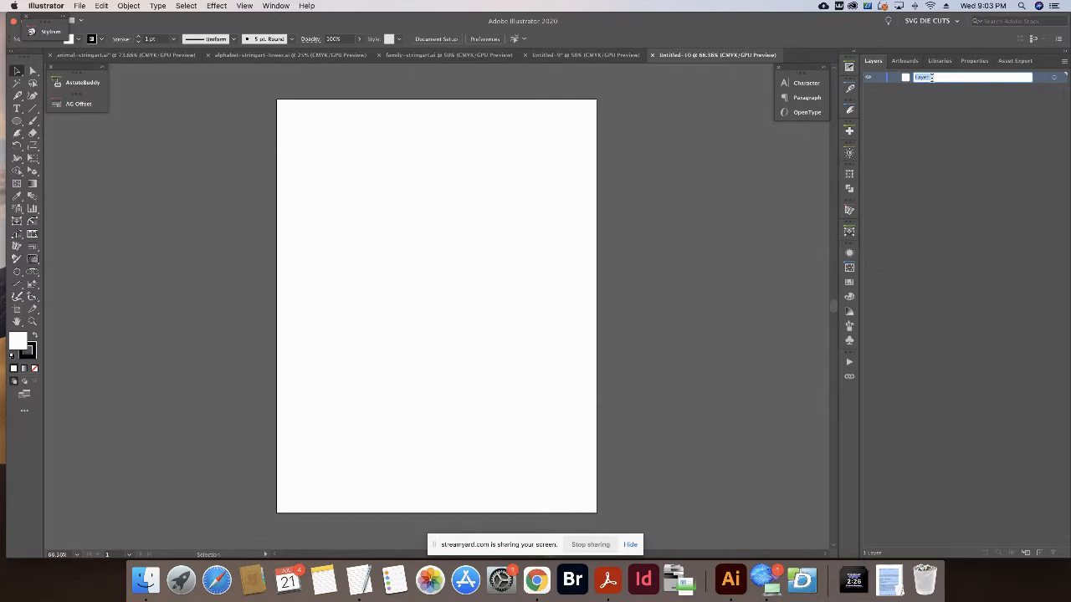
{"action": "type", "text": "hac"}
{"action": "key", "text": "Return"}
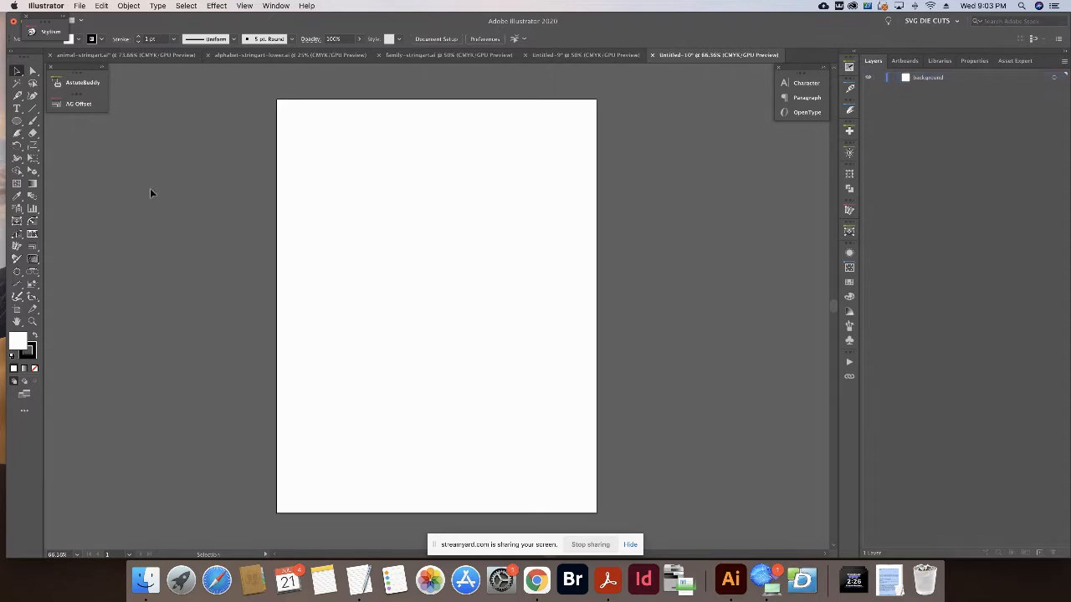
Create an 8.5 x 11 in rectangle and center it horizontally and vertically on the artboard.
{"action": "left_click_drag", "start_coordinate": [19, 125], "coordinate": [43, 125]}
{"action": "left_click", "coordinate": [168, 157]}
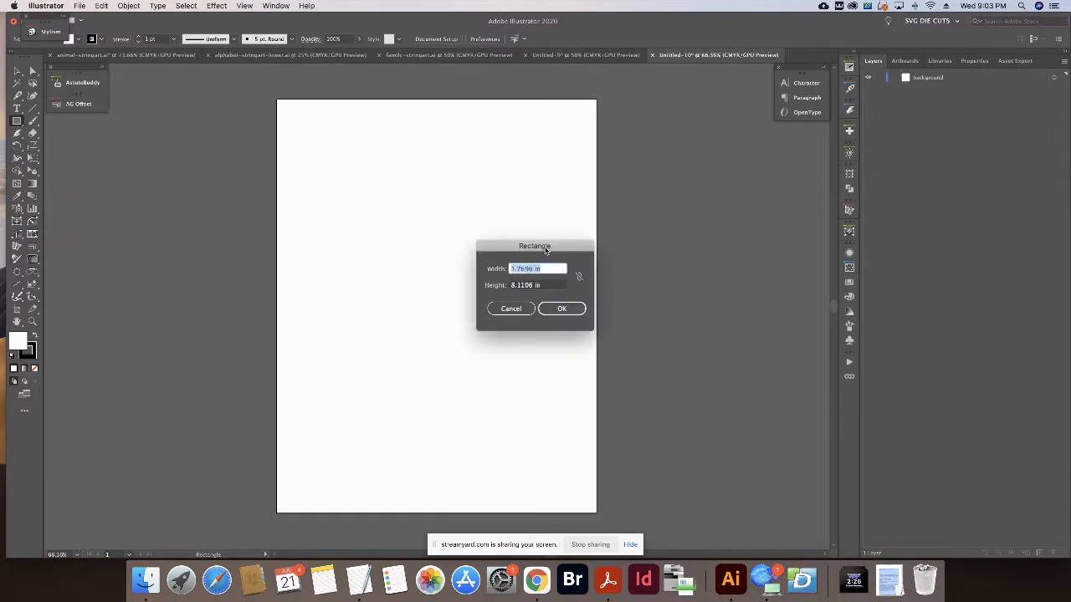
{"action": "left_click_drag", "start_coordinate": [546, 249], "coordinate": [505, 191]}
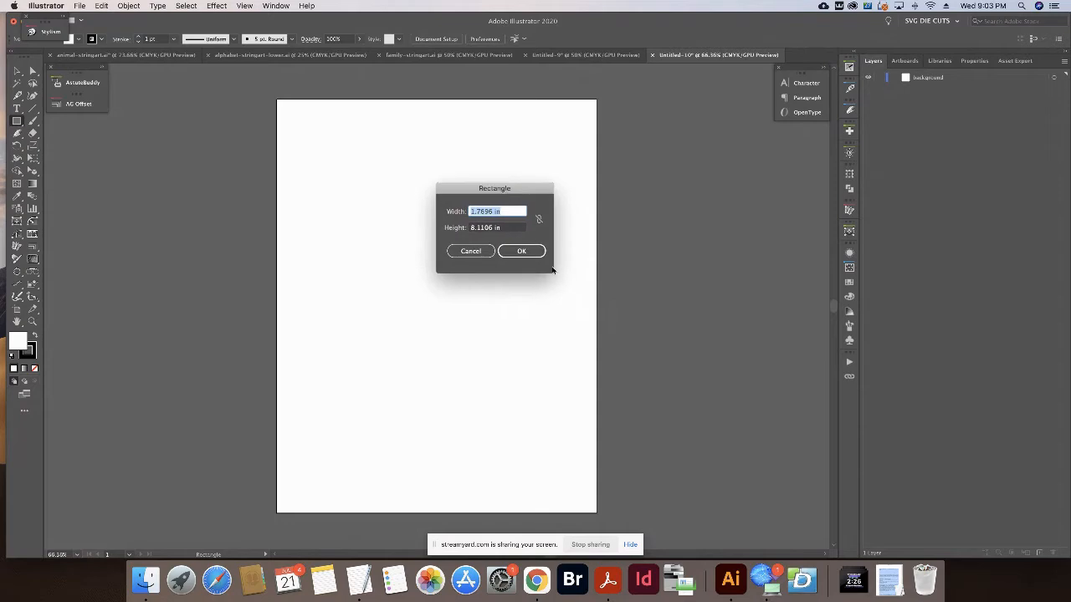
{"action": "triple_click", "coordinate": [505, 212]}
{"action": "type", "text": "8.5"}
{"action": "key", "text": "Tab"}
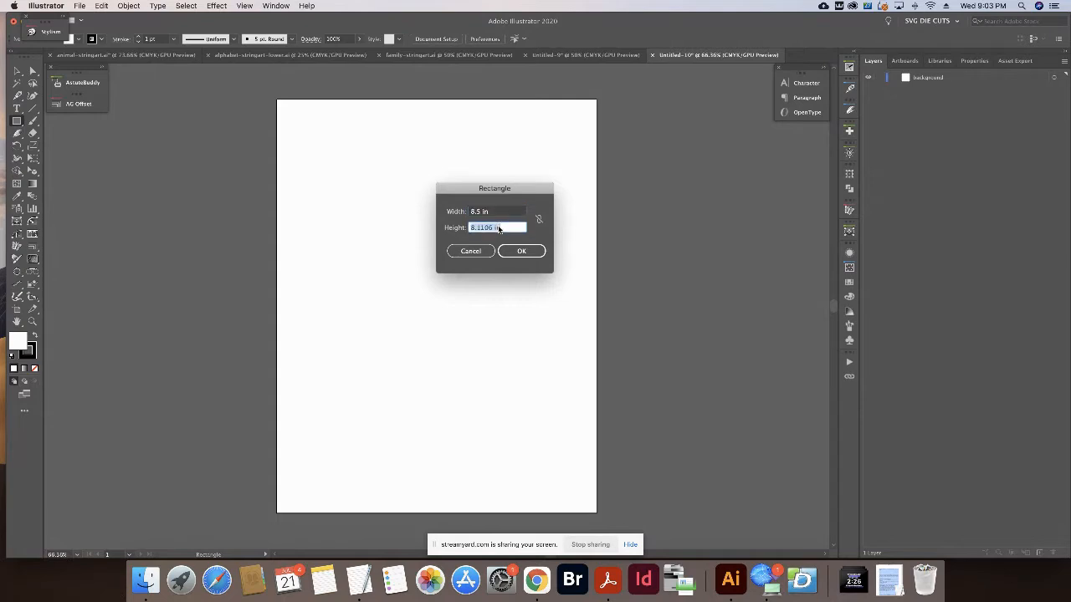
{"action": "type", "text": "11"}
{"action": "left_click", "coordinate": [542, 251]}
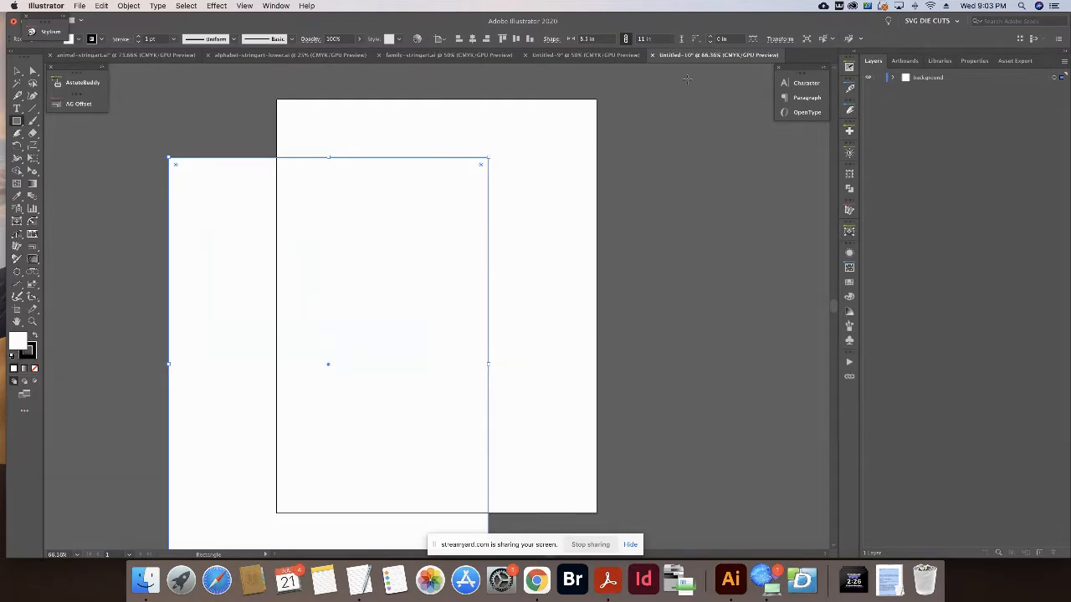
{"action": "left_click", "coordinate": [472, 39]}
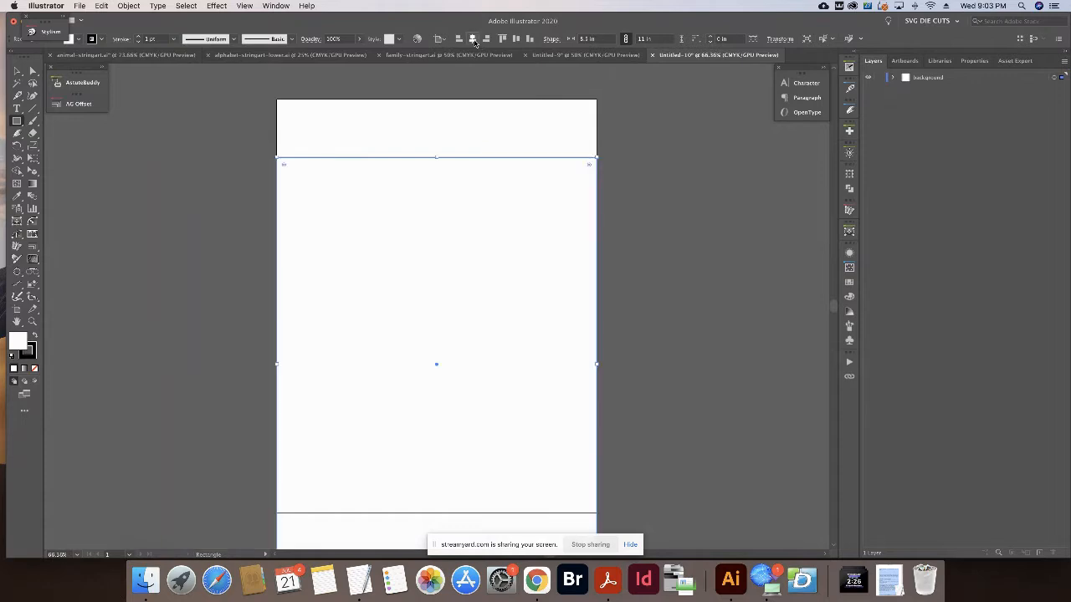
{"action": "left_click", "coordinate": [516, 39]}
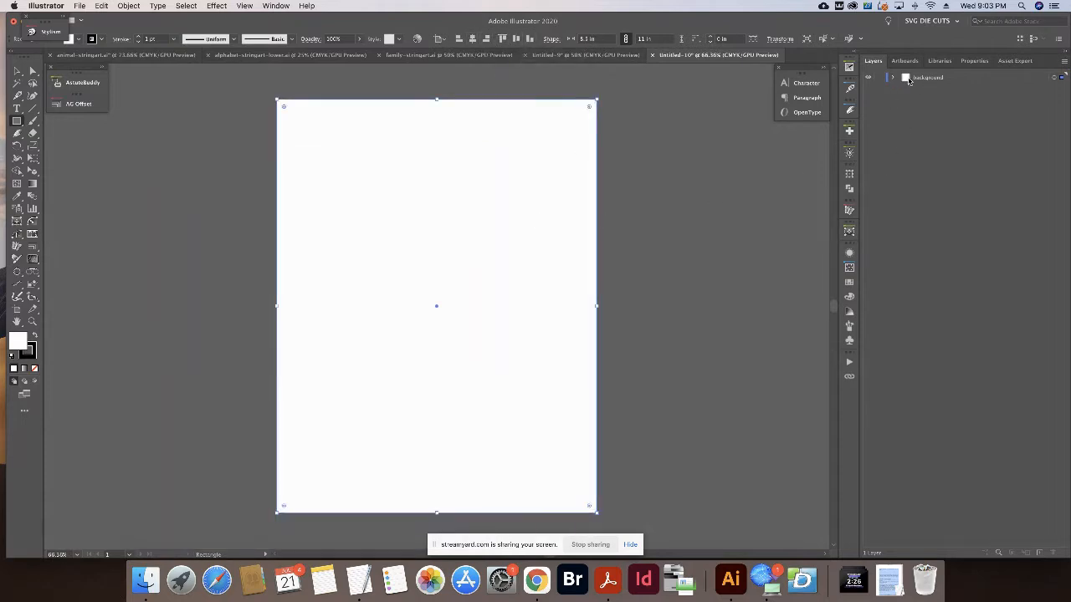
Duplicate the background layer, and lock and hide the original layer beneath the copy.
{"action": "left_click", "coordinate": [880, 78]}
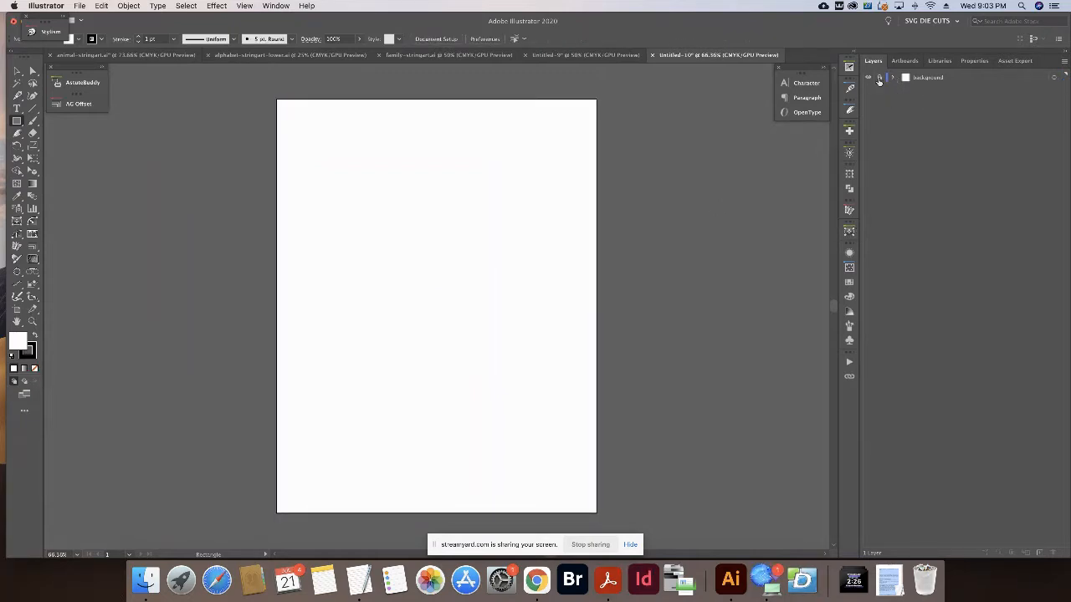
{"action": "left_click", "coordinate": [879, 78]}
{"action": "left_click", "coordinate": [949, 79]}
{"action": "left_click_drag", "start_coordinate": [949, 79], "coordinate": [1041, 552]}
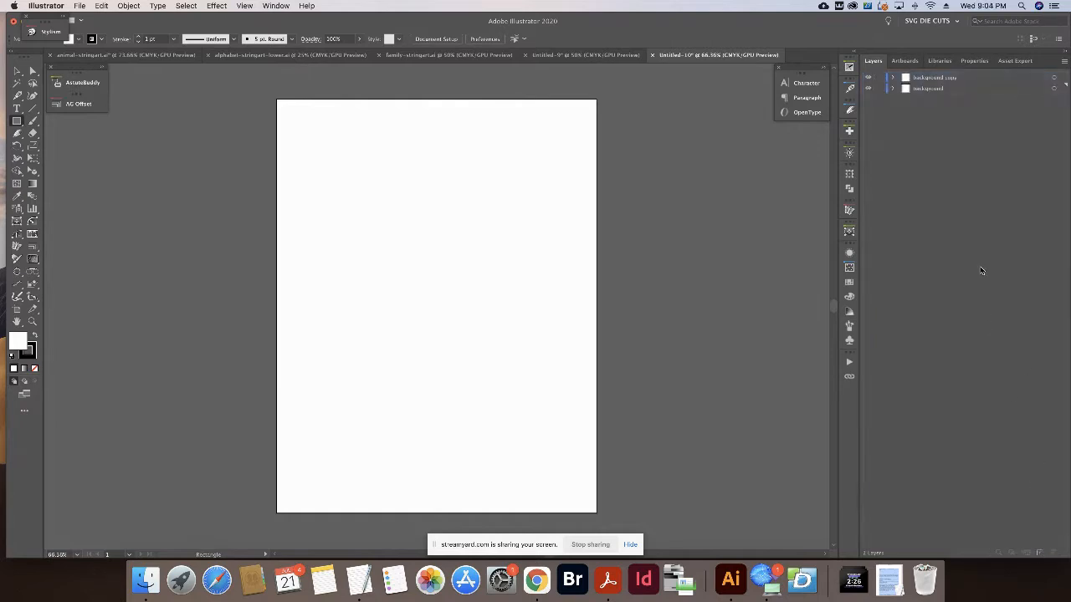
{"action": "left_click", "coordinate": [877, 90]}
{"action": "left_click", "coordinate": [869, 89]}
Rename the first artboard as bookmark-1.
{"action": "left_click", "coordinate": [902, 60]}
{"action": "double_click", "coordinate": [897, 78]}
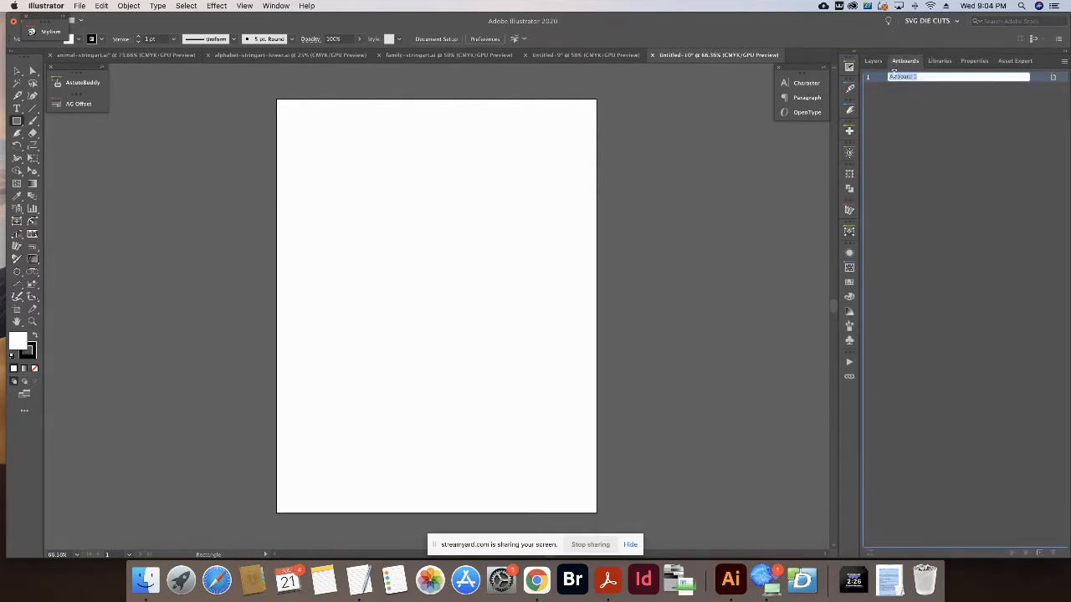
{"action": "key", "text": "BackSpace"}
{"action": "type", "text": "Bookmark 1"}
{"action": "key", "text": "Return"}
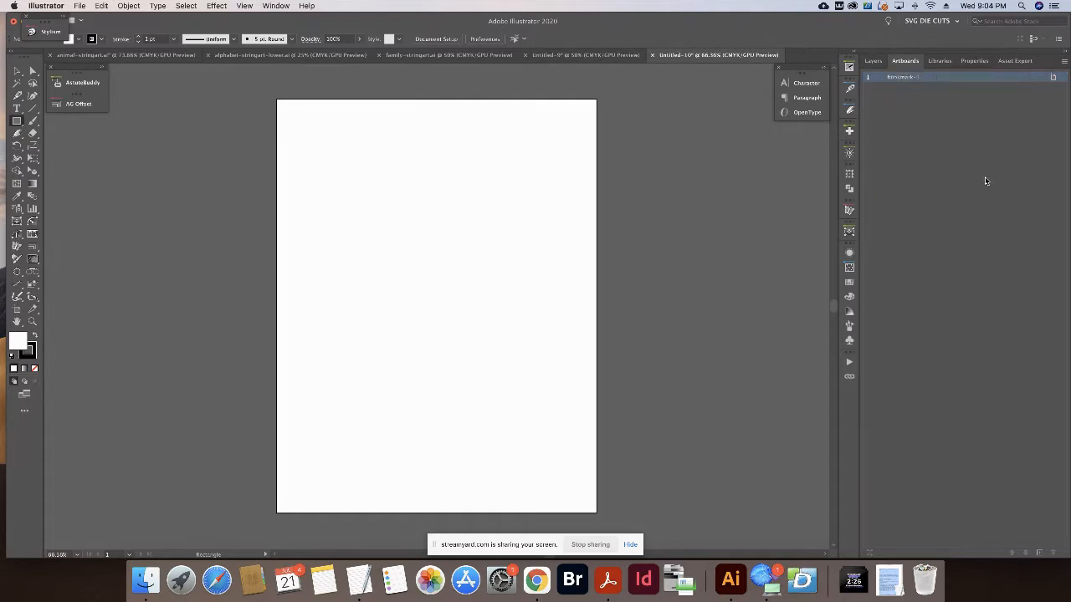
Duplicate the bookmark-1 artboard and name the copy bookmark-2.
{"action": "double_click", "coordinate": [927, 79]}
{"action": "left_click", "coordinate": [1039, 553]}
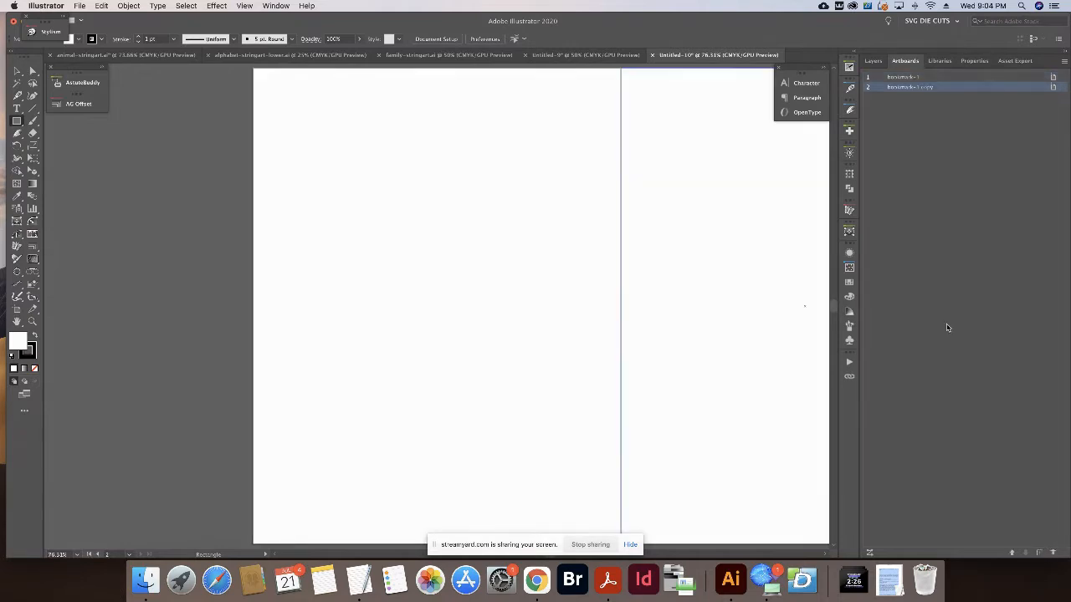
{"action": "left_click", "coordinate": [934, 89]}
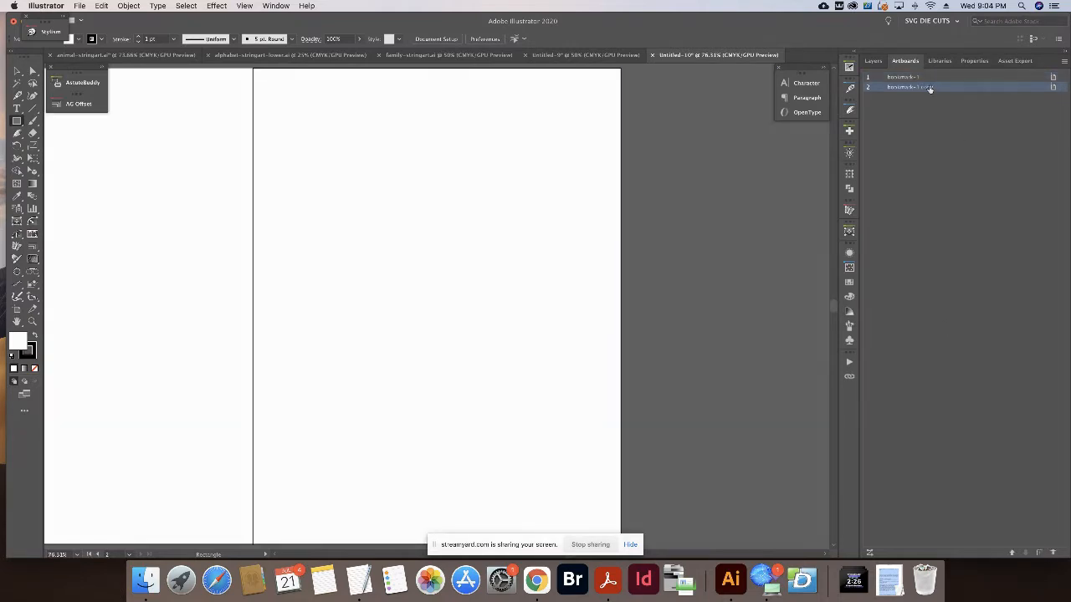
{"action": "double_click", "coordinate": [935, 88]}
{"action": "left_click", "coordinate": [939, 87]}
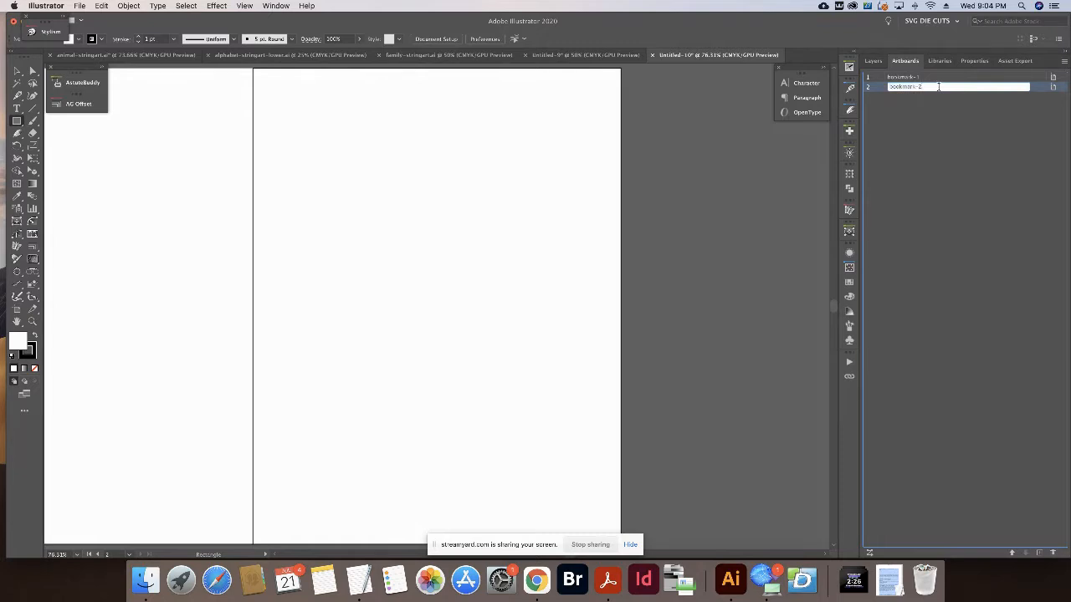
{"action": "key", "text": "Return"}
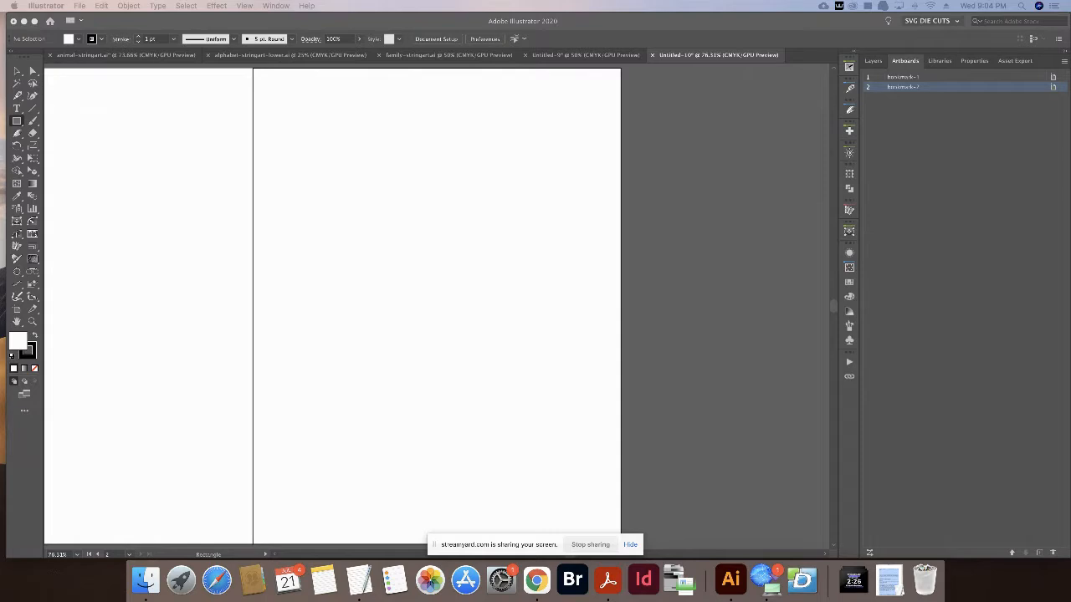
Duplicate the bookmark-2 artboard three times to bring the document to five artboards.
{"action": "left_click", "coordinate": [956, 207]}
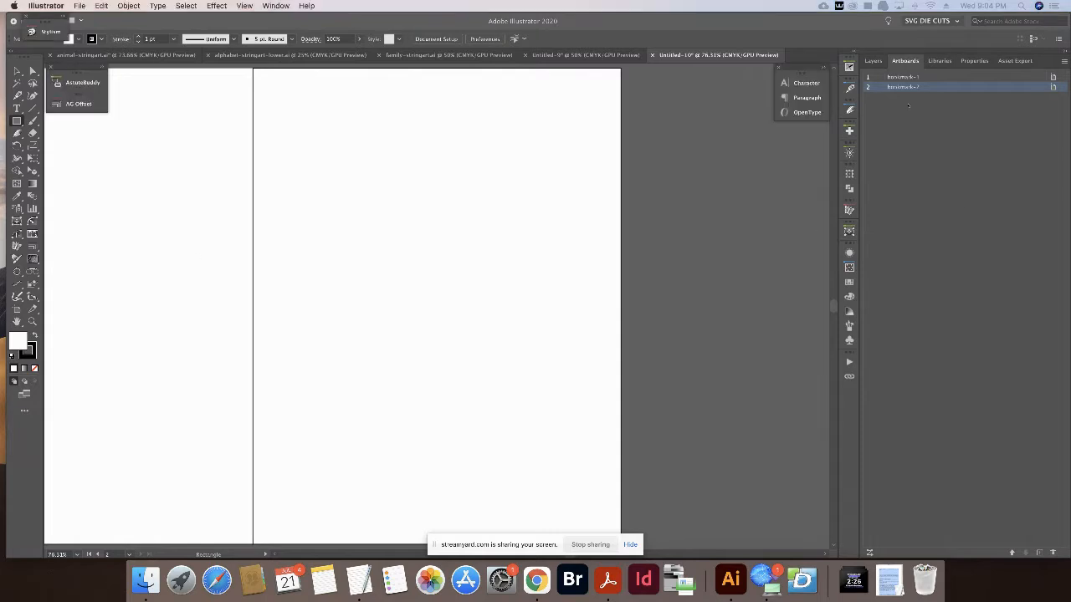
{"action": "left_click_drag", "start_coordinate": [910, 89], "coordinate": [1044, 555]}
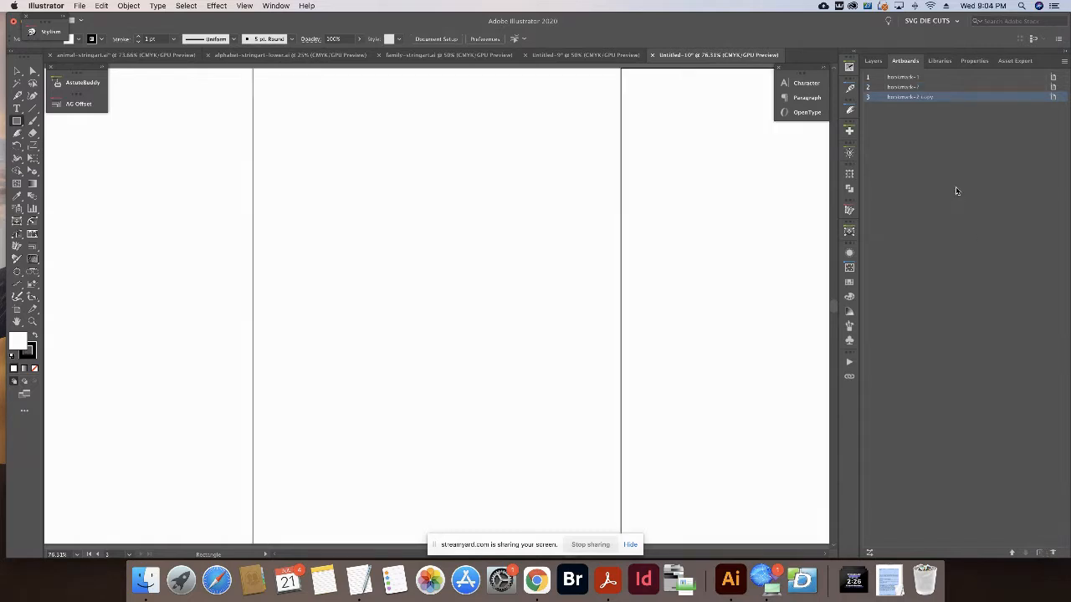
{"action": "left_click_drag", "start_coordinate": [910, 99], "coordinate": [1041, 553]}
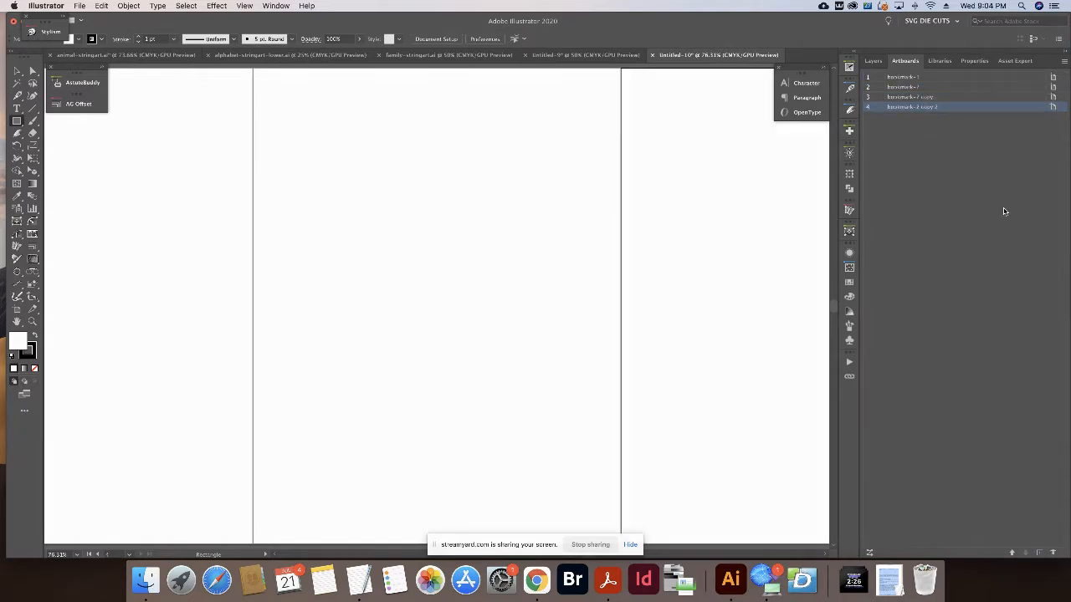
{"action": "left_click_drag", "start_coordinate": [915, 109], "coordinate": [1059, 546]}
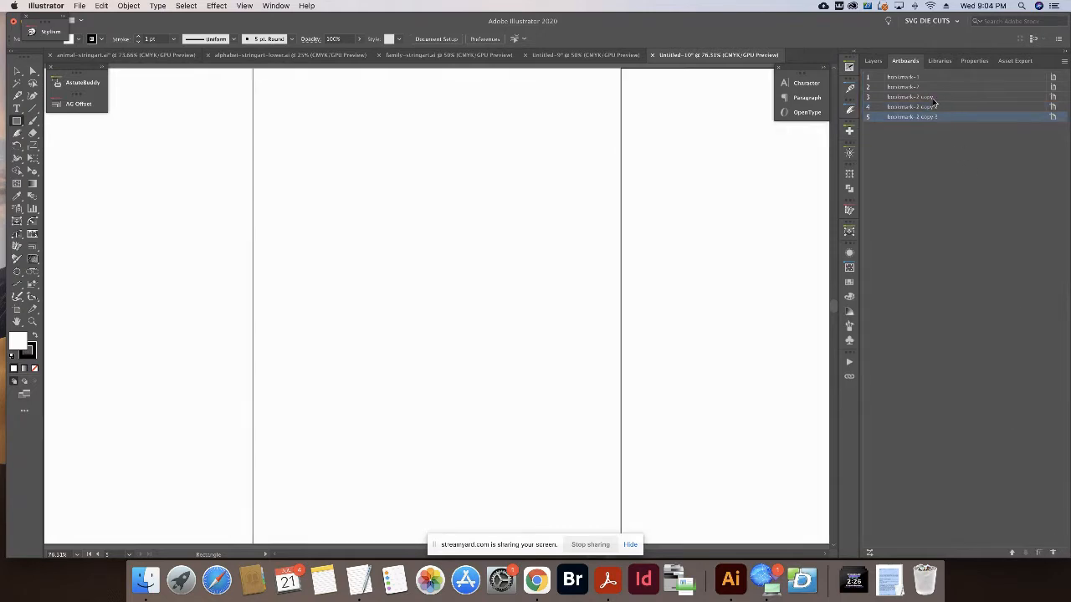
Rename the third artboard as bookmark-3.
{"action": "left_click", "coordinate": [934, 100]}
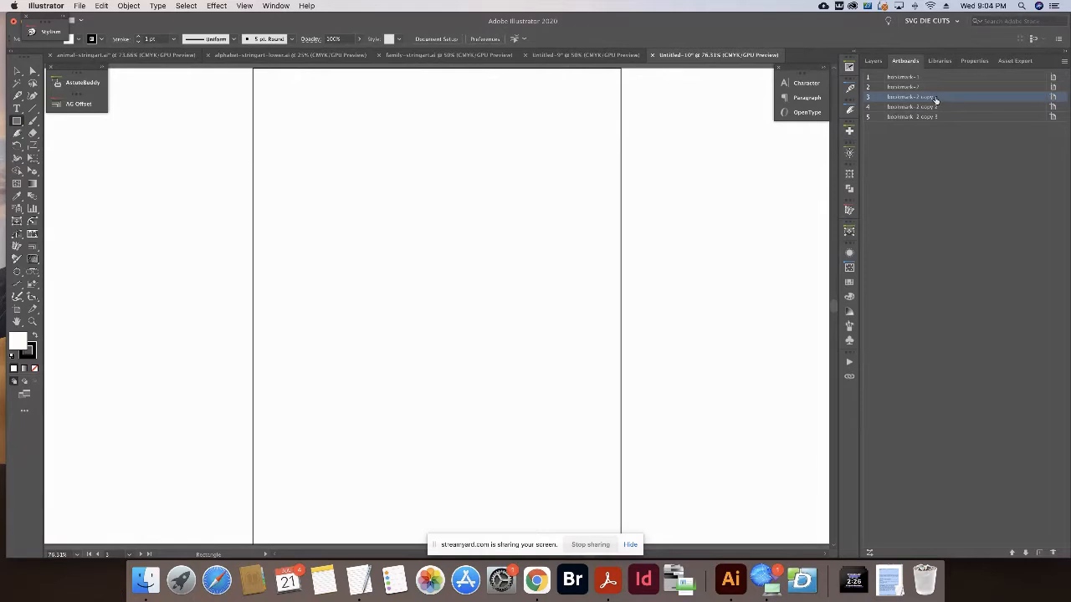
{"action": "double_click", "coordinate": [930, 99]}
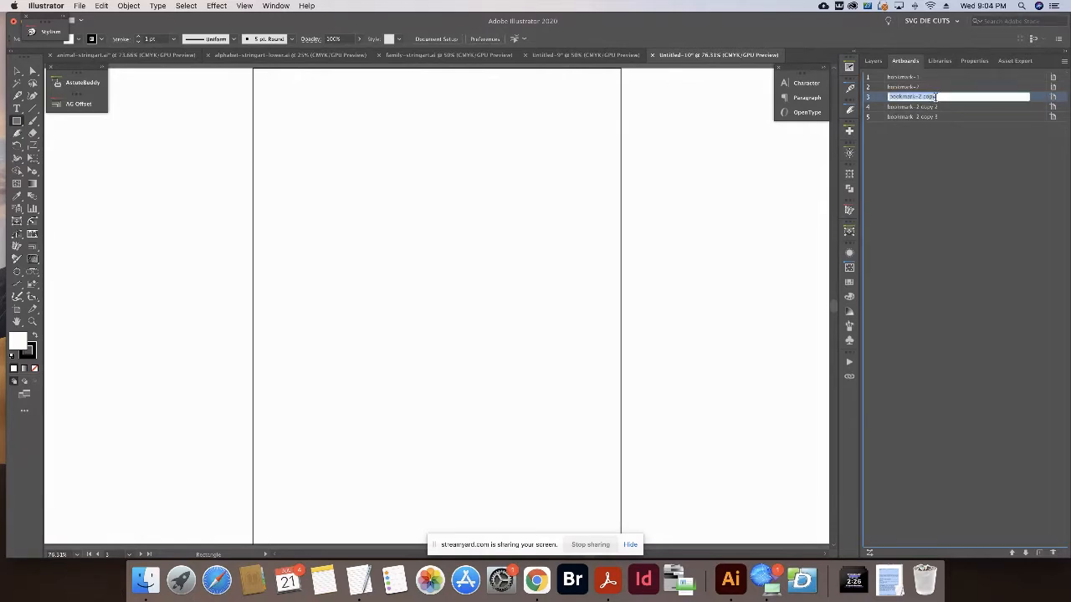
{"action": "left_click", "coordinate": [941, 96]}
{"action": "type", "text": "3"}
{"action": "left_click", "coordinate": [963, 107]}
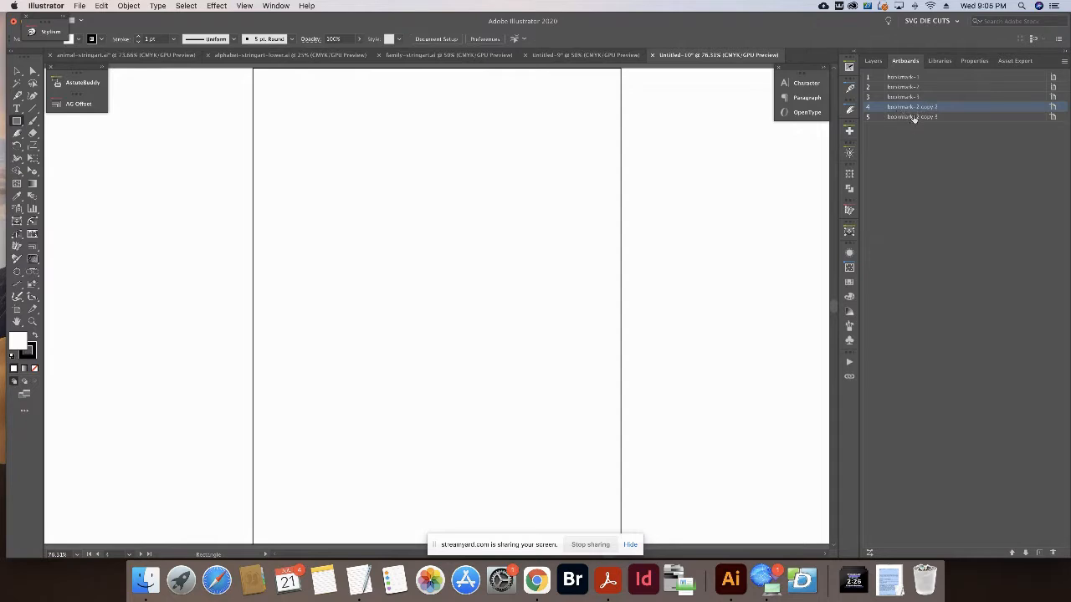
Rename the fourth artboard as bookmark-4 and the fifth artboard as bookmark-5.
{"action": "double_click", "coordinate": [937, 108]}
{"action": "left_click", "coordinate": [946, 107]}
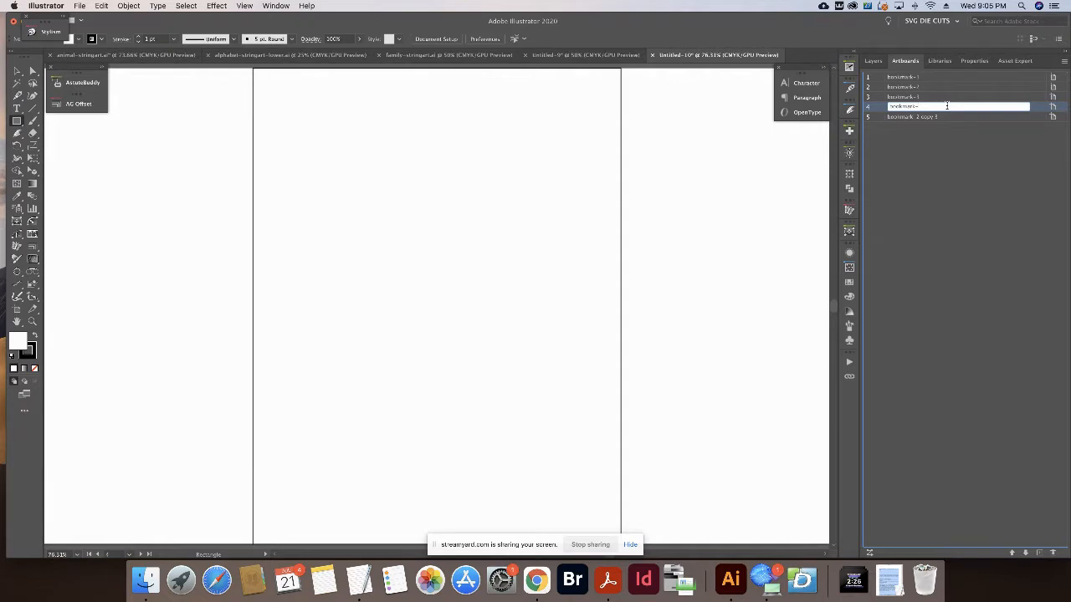
{"action": "double_click", "coordinate": [929, 117]}
{"action": "left_click", "coordinate": [941, 116]}
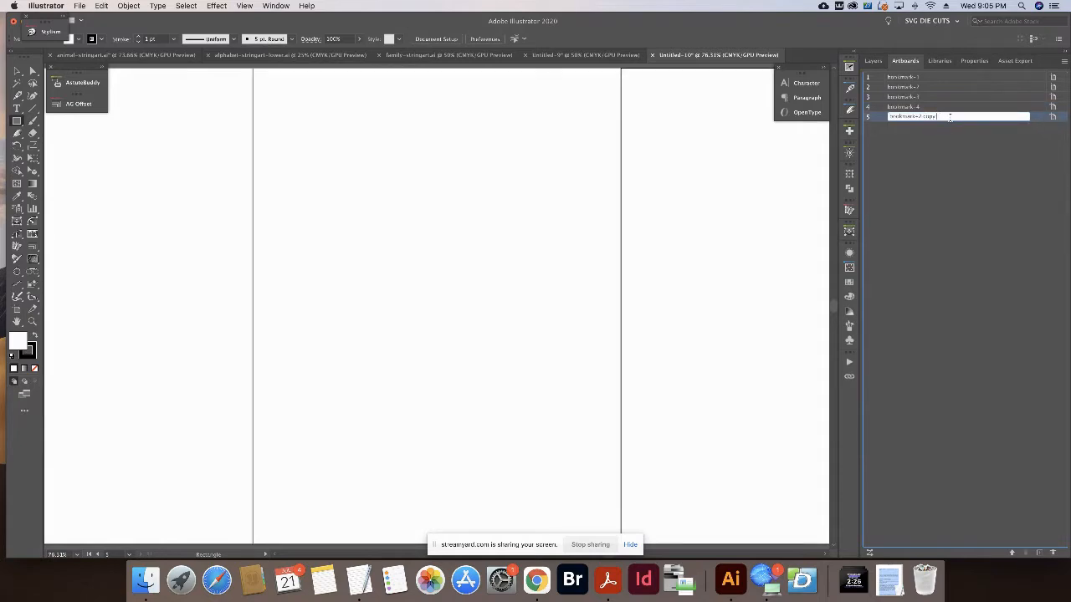
{"action": "key", "text": "BackSpace"}
{"action": "key", "text": "BackSpace"}
{"action": "key", "text": "Return"}
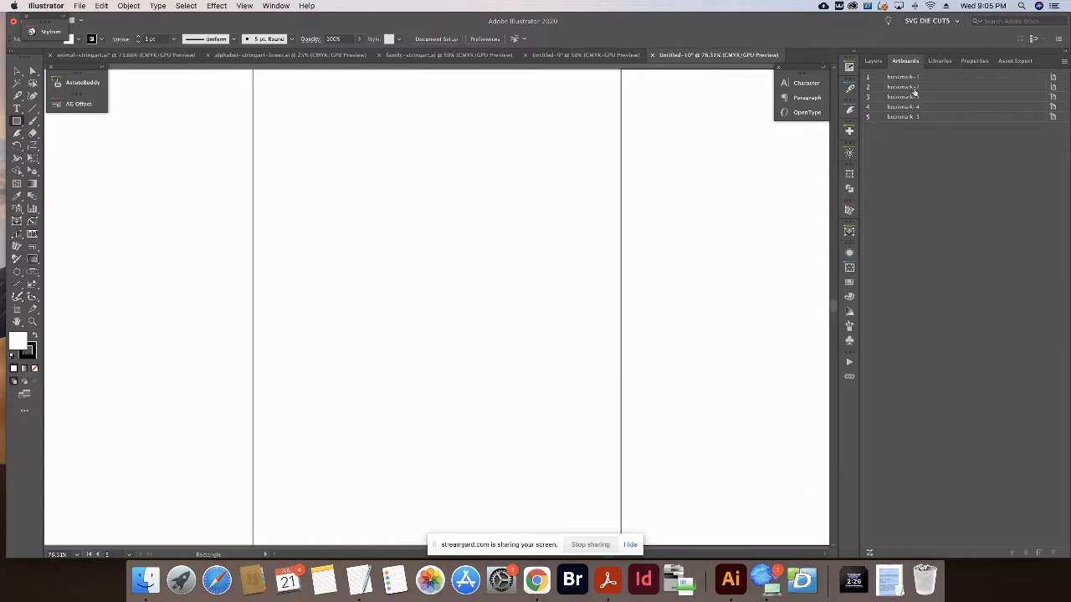
{"action": "left_click", "coordinate": [872, 61]}
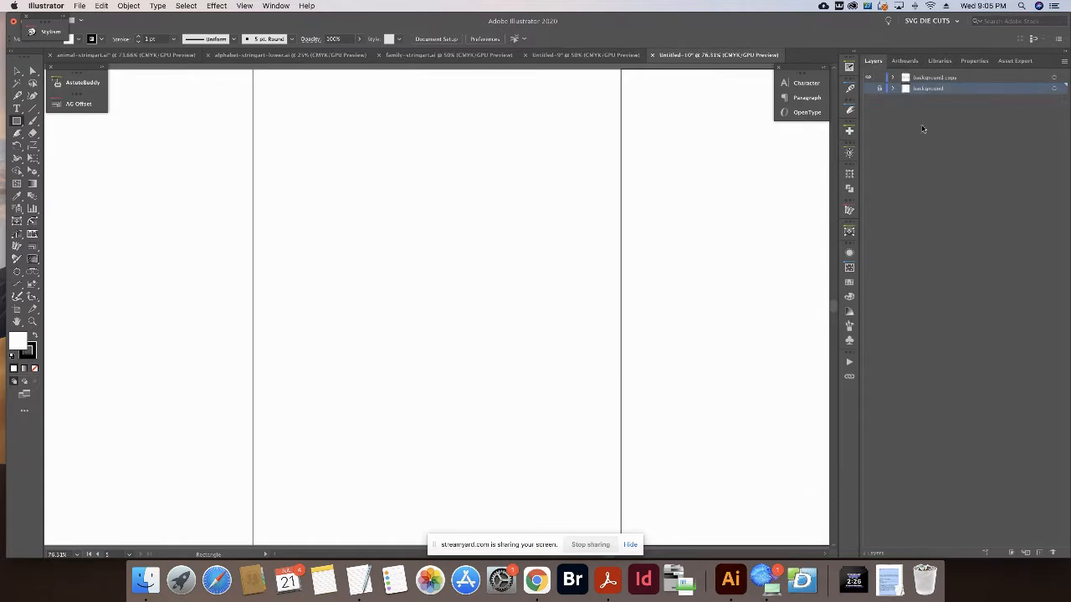
{"action": "left_click", "coordinate": [893, 89]}
{"action": "left_click", "coordinate": [894, 88]}
{"action": "left_click", "coordinate": [892, 78]}
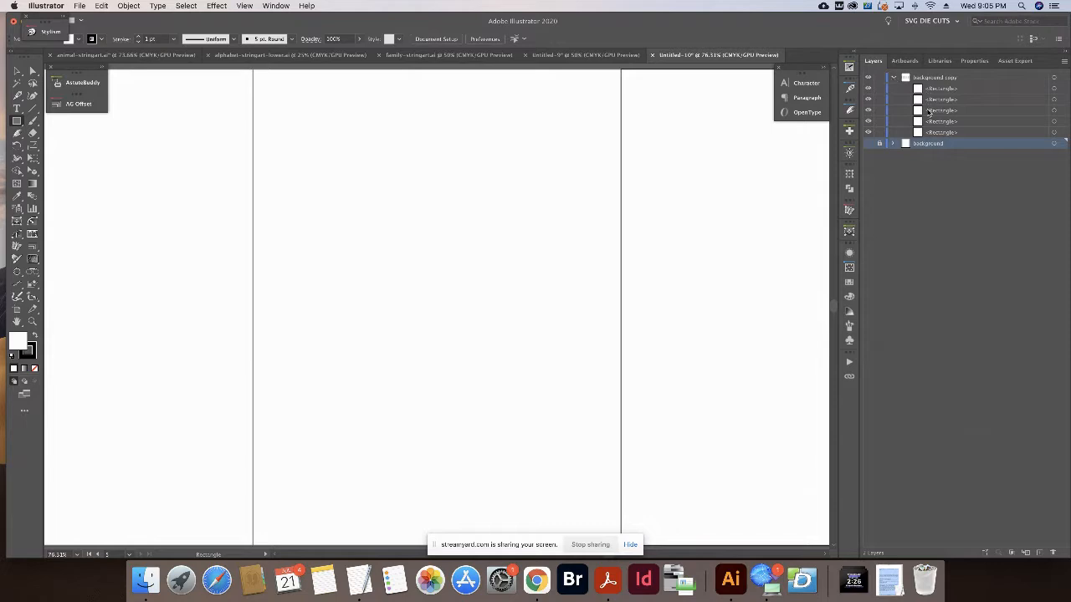
{"action": "left_click", "coordinate": [892, 78]}
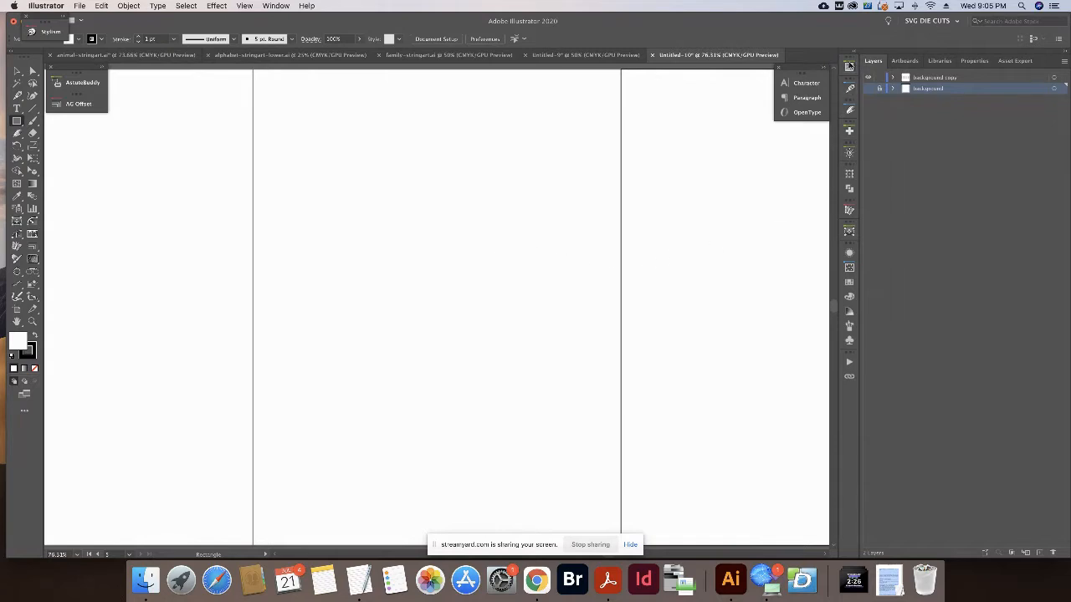
Rename the first artboard's rectangle in the background copy layer as bookmark-1.
{"action": "left_click", "coordinate": [17, 71]}
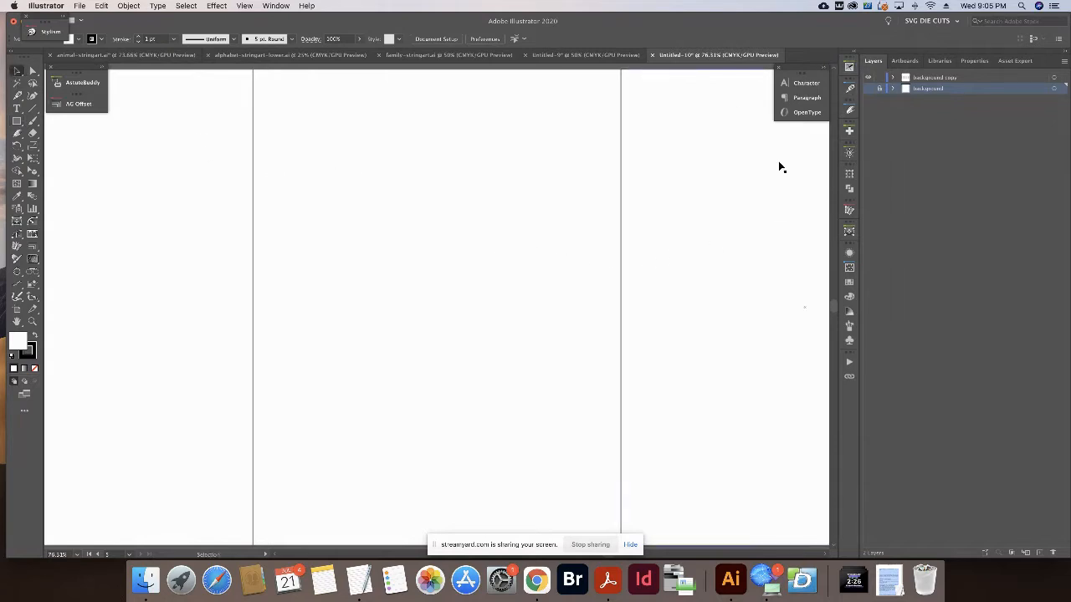
{"action": "left_click", "coordinate": [903, 61]}
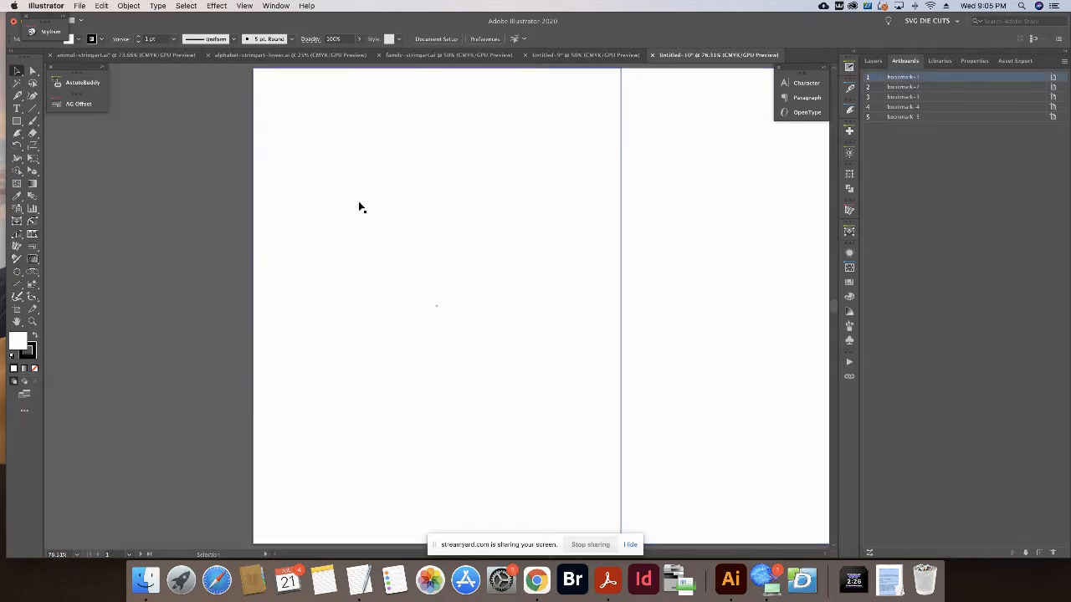
{"action": "left_click", "coordinate": [358, 202]}
{"action": "left_click", "coordinate": [873, 61]}
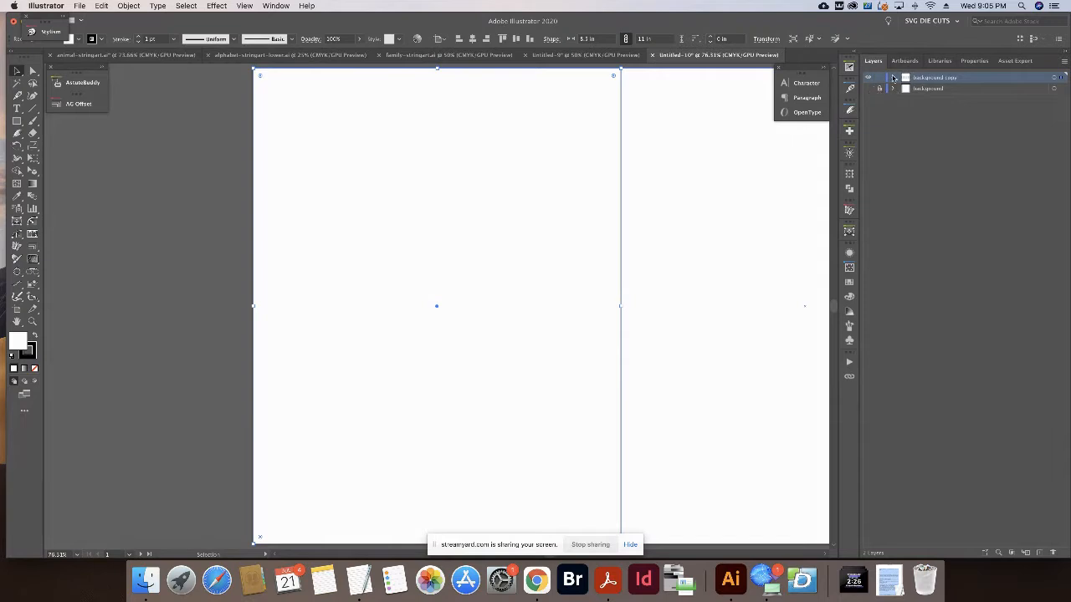
{"action": "left_click", "coordinate": [893, 77]}
{"action": "double_click", "coordinate": [941, 133]}
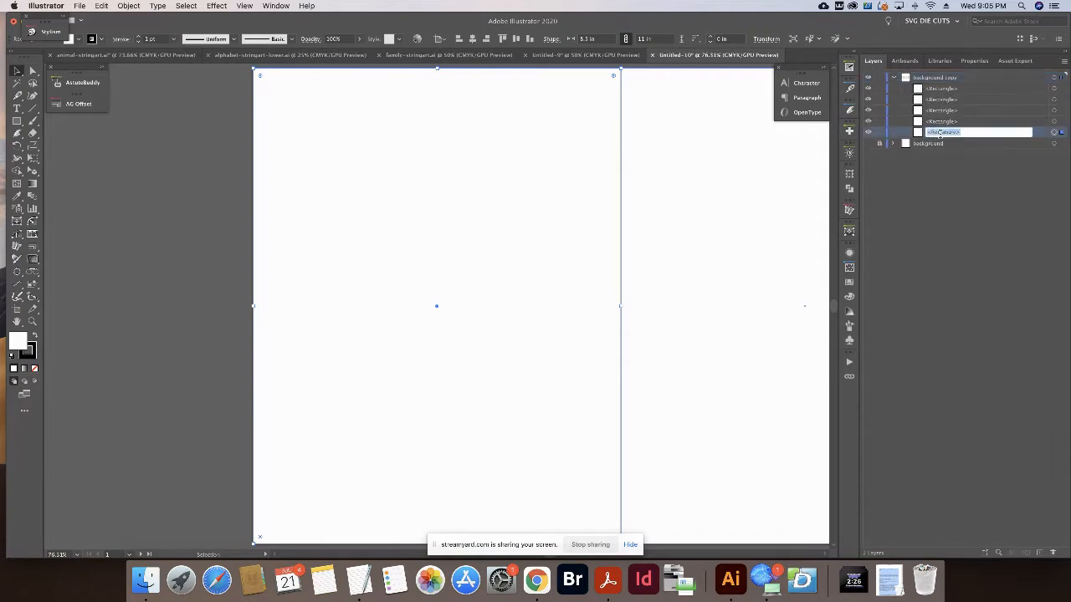
{"action": "type", "text": "c"}
{"action": "type", "text": "ookmark"}
{"action": "type", "text": "-1"}
Rename the second artboard's rectangle as bookmark-2 and the third artboard's rectangle as bookmark-3.
{"action": "left_click", "coordinate": [1054, 121]}
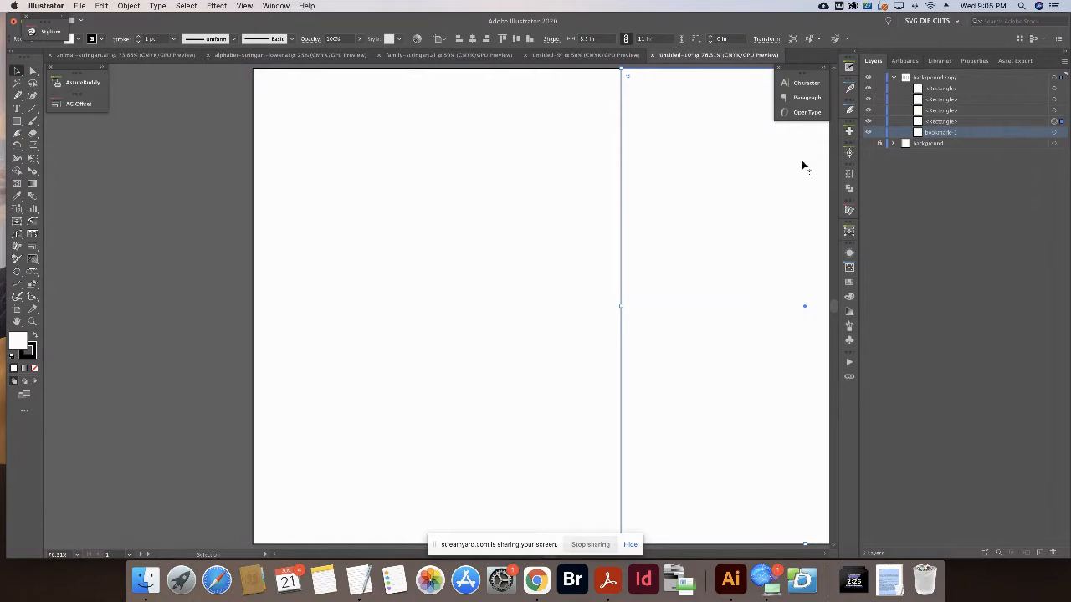
{"action": "double_click", "coordinate": [946, 122]}
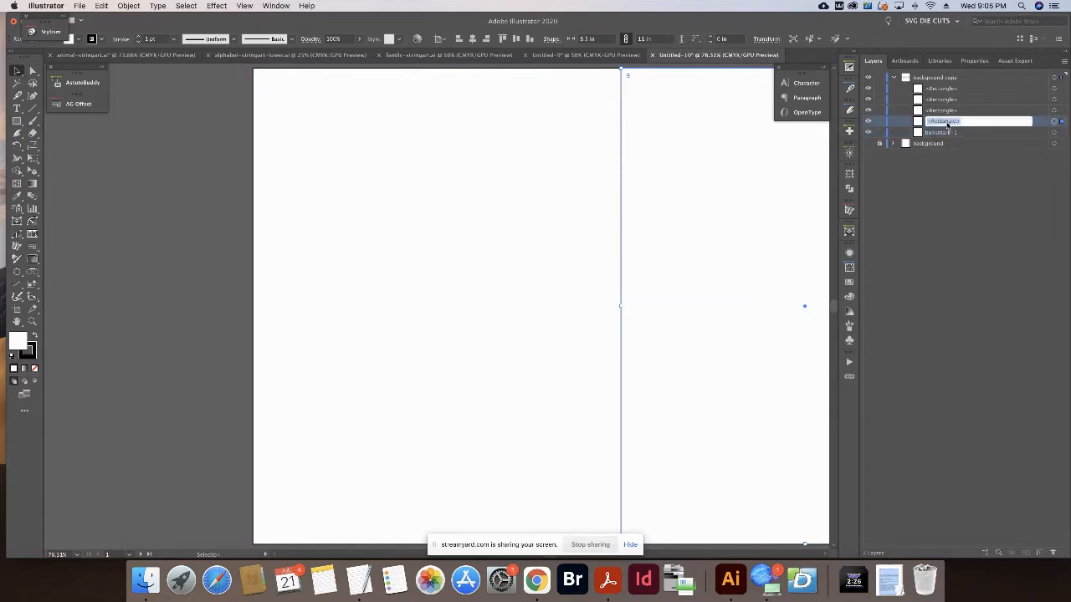
{"action": "type", "text": "bookmark-2"}
{"action": "key", "text": "Return"}
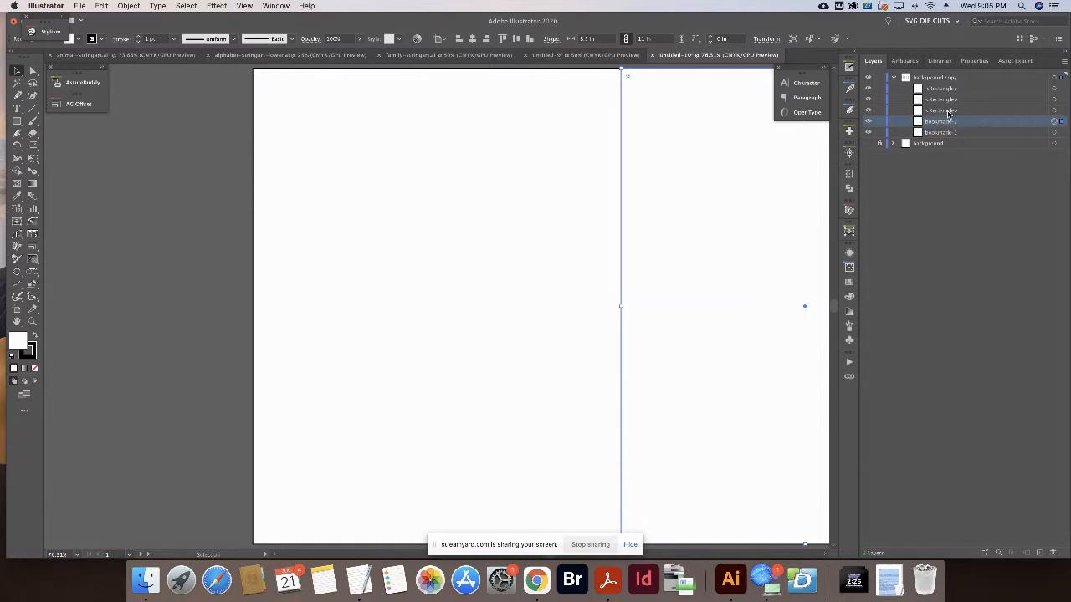
{"action": "double_click", "coordinate": [947, 110]}
{"action": "type", "text": "bookmark-"}
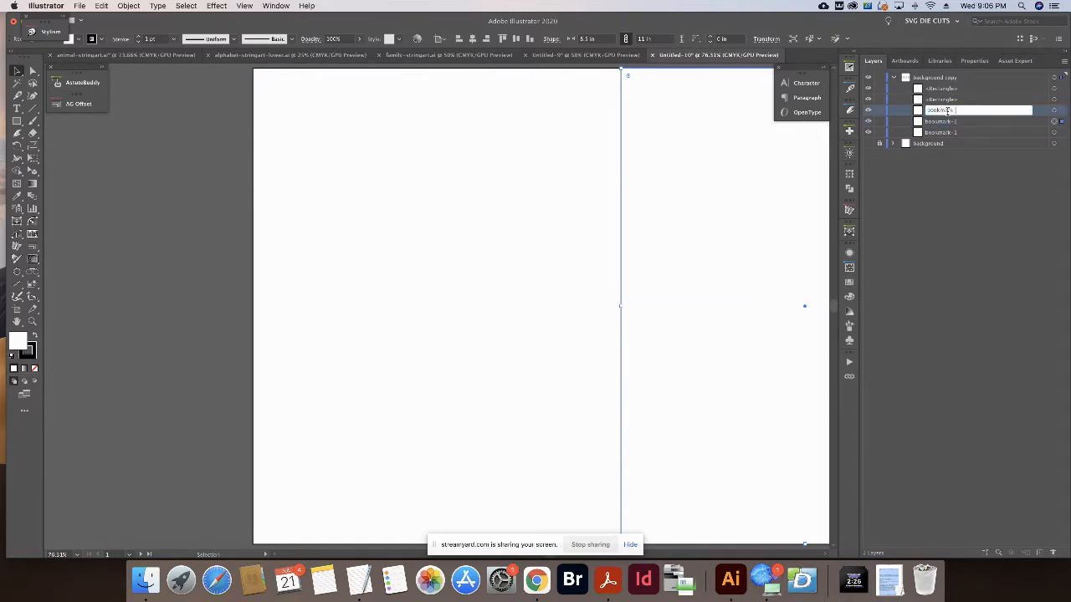
{"action": "type", "text": "3"}
{"action": "key", "text": "Return"}
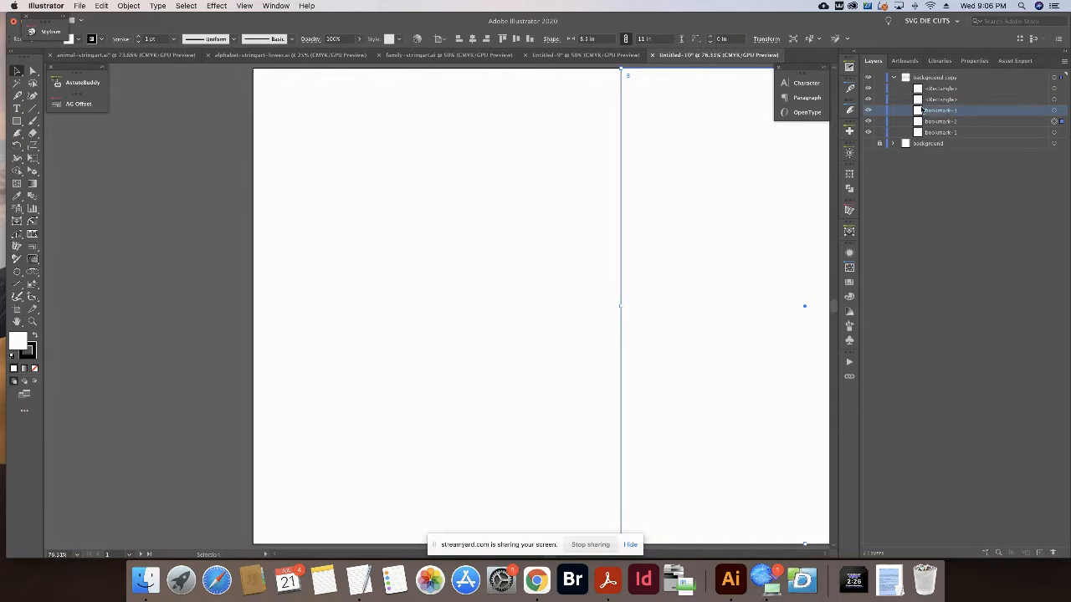
Rename the two remaining unnamed rectangles in the background copy layer as bookmark-4 and bookmark-5, in artboard order.
{"action": "double_click", "coordinate": [947, 99]}
{"action": "type", "text": "b"}
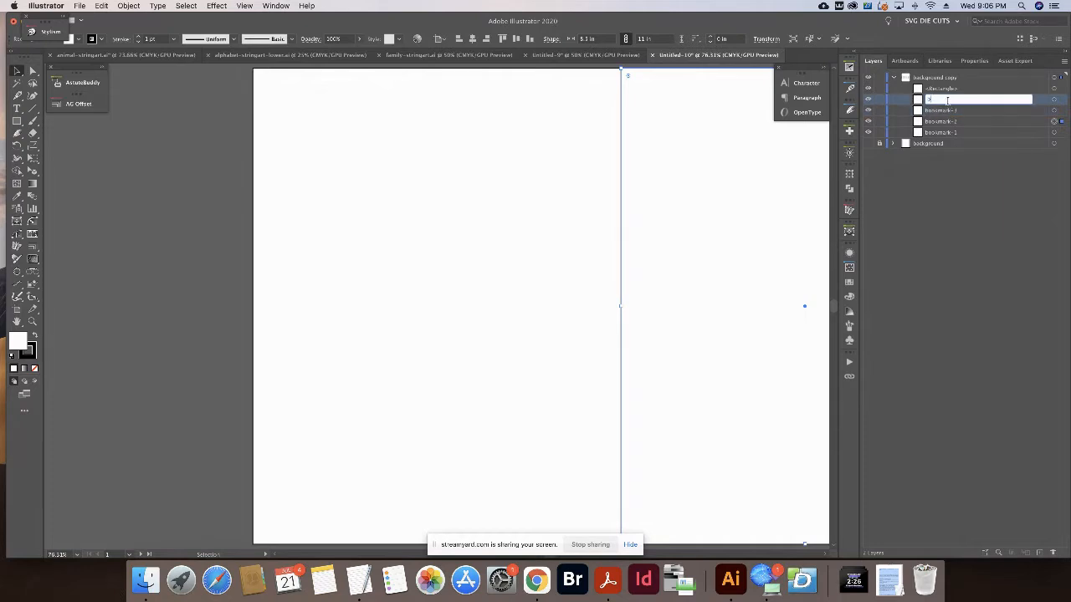
{"action": "type", "text": "ookmark-4"}
{"action": "key", "text": "Return"}
{"action": "double_click", "coordinate": [948, 88]}
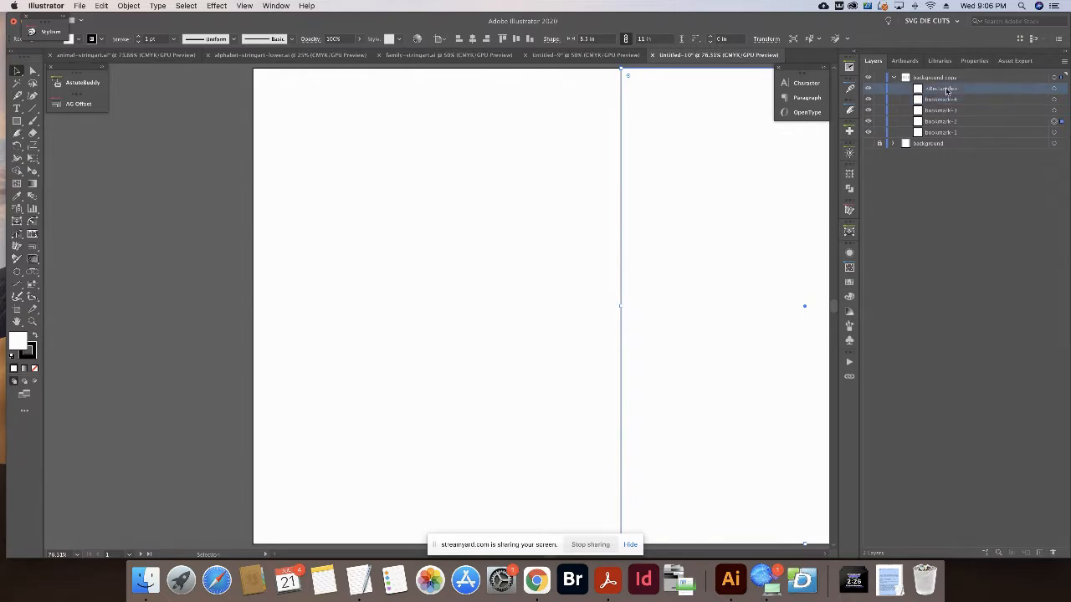
{"action": "type", "text": "b"}
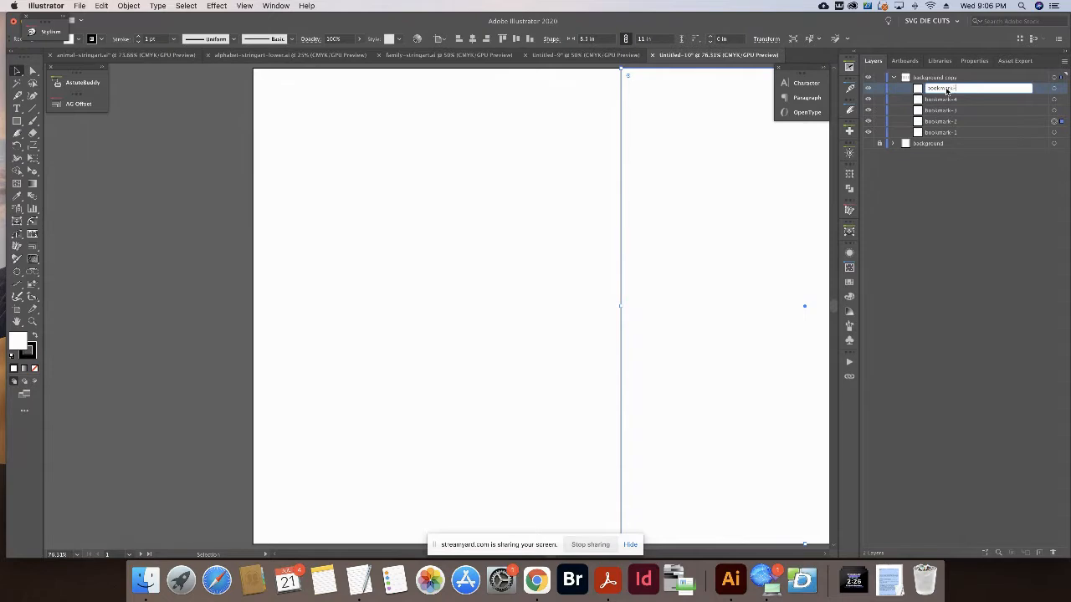
{"action": "type", "text": "ookmark-5"}
{"action": "key", "text": "Return"}
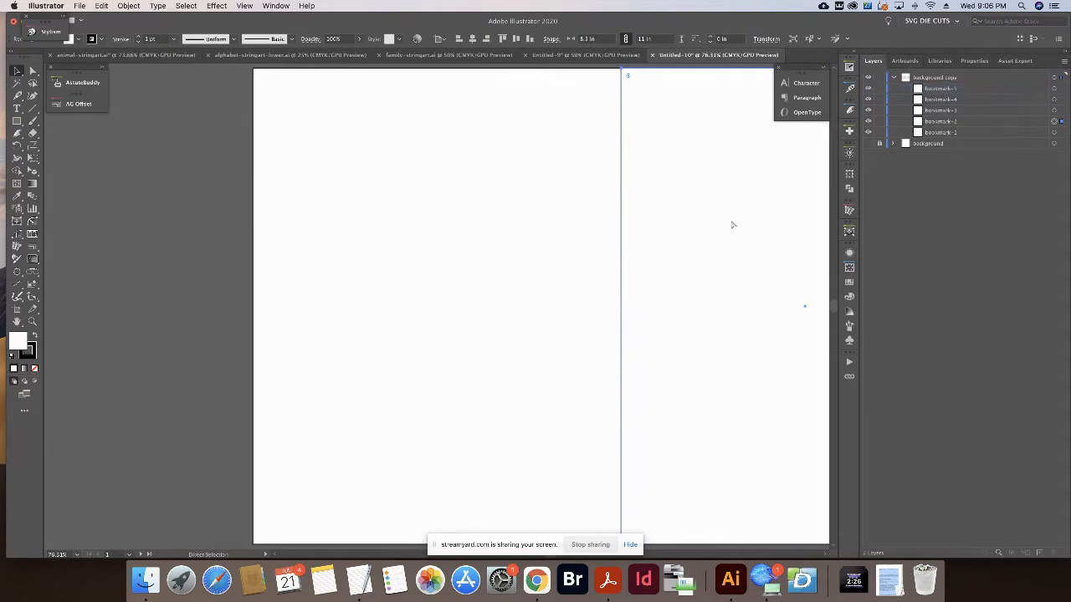
Target the rectangles one by one from bookmark-5 down to bookmark-1 to check which artboard each one covers.
{"action": "key", "text": "super+minus"}
{"action": "key", "text": "super+minus"}
{"action": "key", "text": "super+minus"}
{"action": "key", "text": "super+minus"}
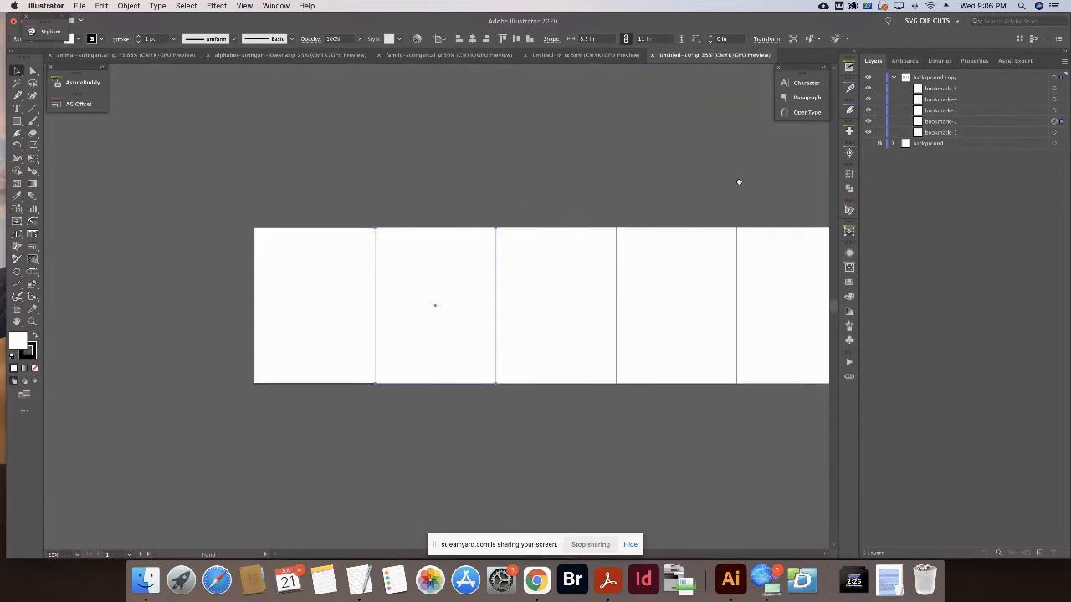
{"action": "left_click_drag", "start_coordinate": [739, 182], "coordinate": [640, 159]}
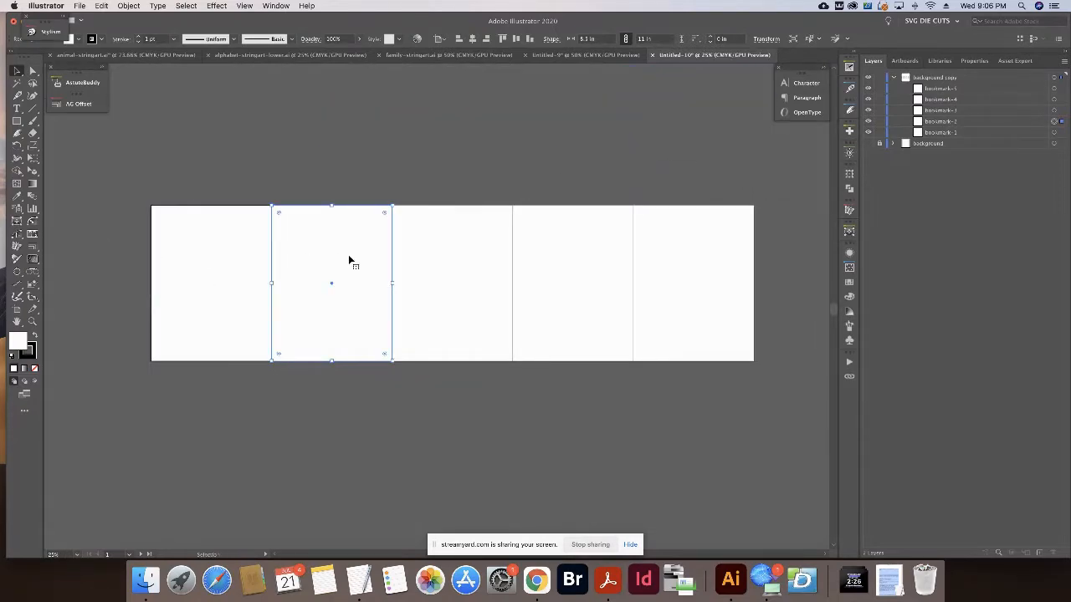
{"action": "left_click", "coordinate": [1054, 89]}
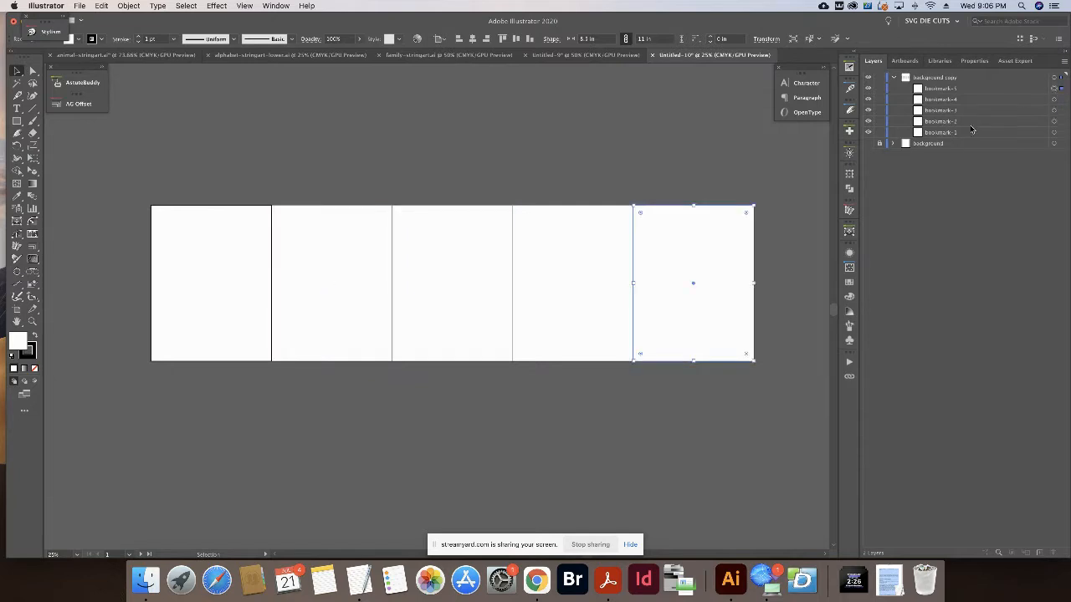
{"action": "left_click", "coordinate": [1054, 99]}
{"action": "left_click", "coordinate": [1053, 110]}
{"action": "left_click", "coordinate": [1054, 122]}
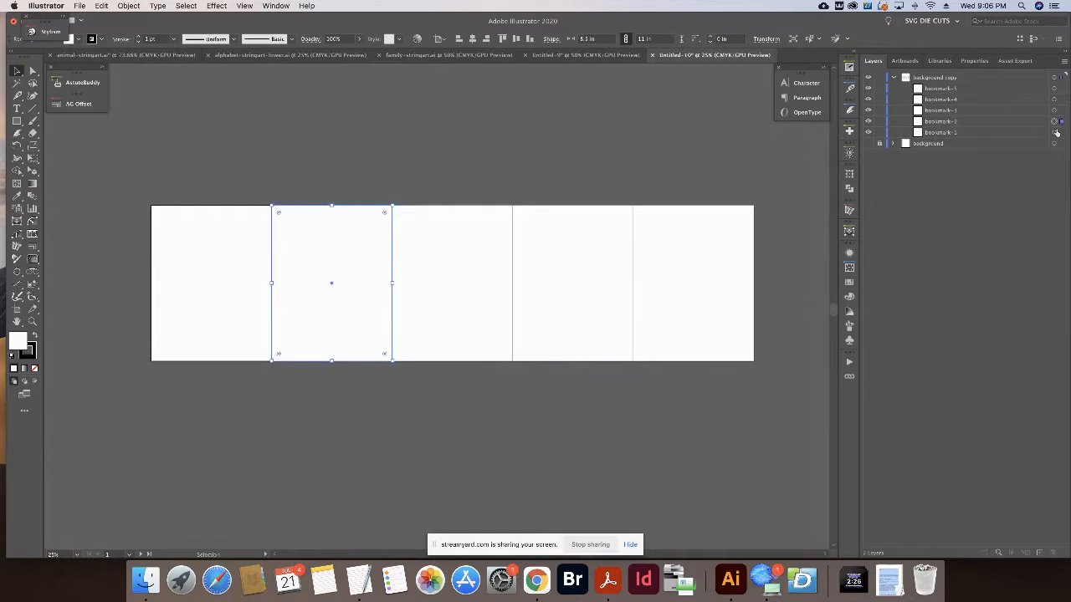
{"action": "left_click", "coordinate": [1056, 132]}
{"action": "left_click", "coordinate": [715, 171]}
{"action": "left_click_drag", "start_coordinate": [598, 161], "coordinate": [664, 164]}
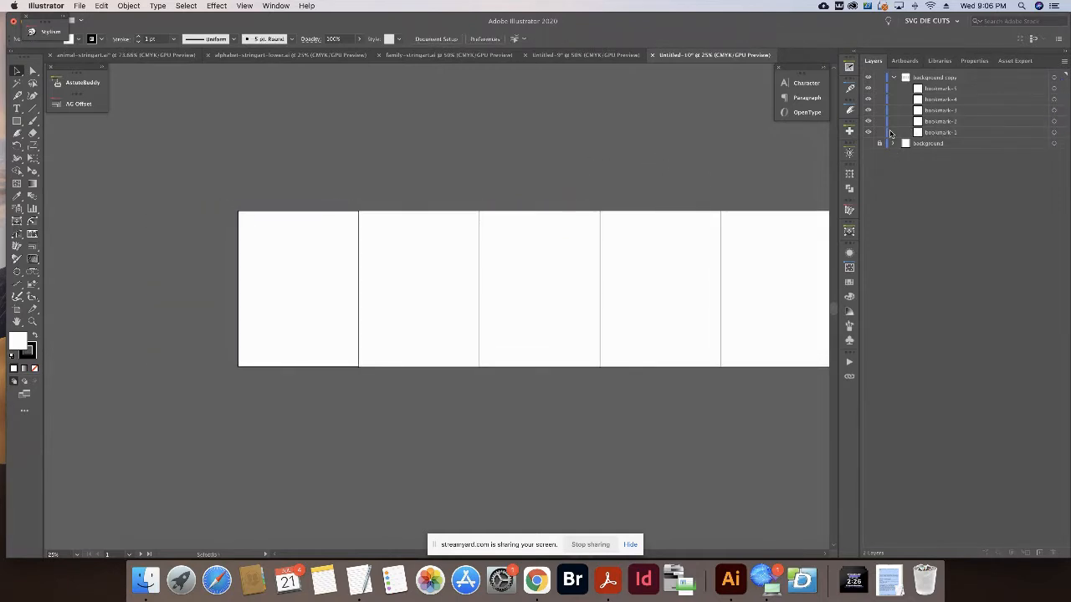
Lock the bookmark-2 to bookmark-5 rectangles and bring the bookmark-1 artboard into view.
{"action": "left_click_drag", "start_coordinate": [880, 123], "coordinate": [882, 88]}
{"action": "left_click", "coordinate": [906, 63]}
{"action": "double_click", "coordinate": [878, 78]}
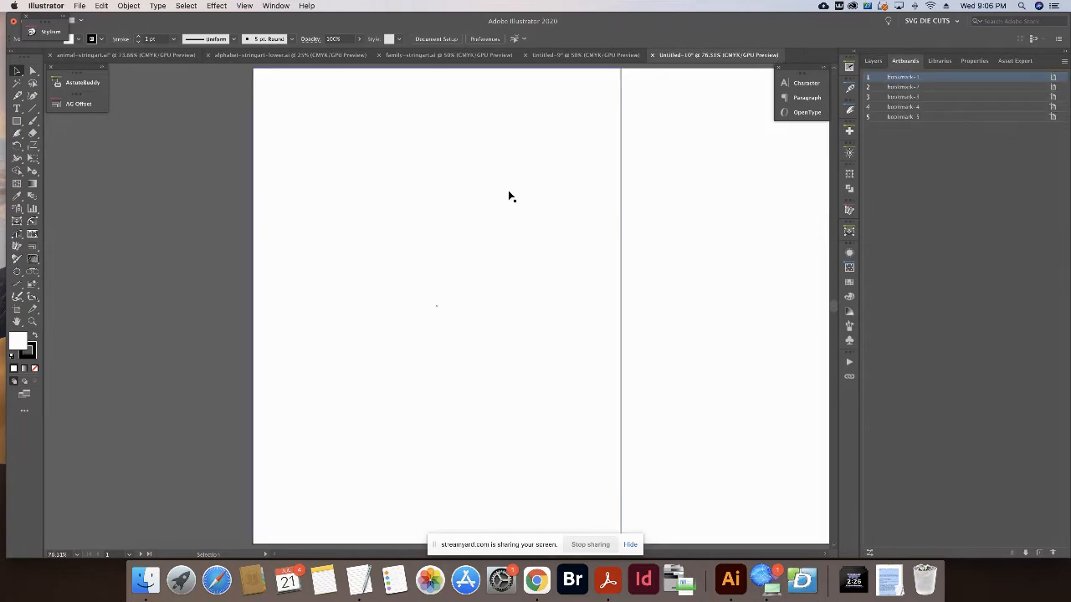
{"action": "left_click", "coordinate": [873, 60]}
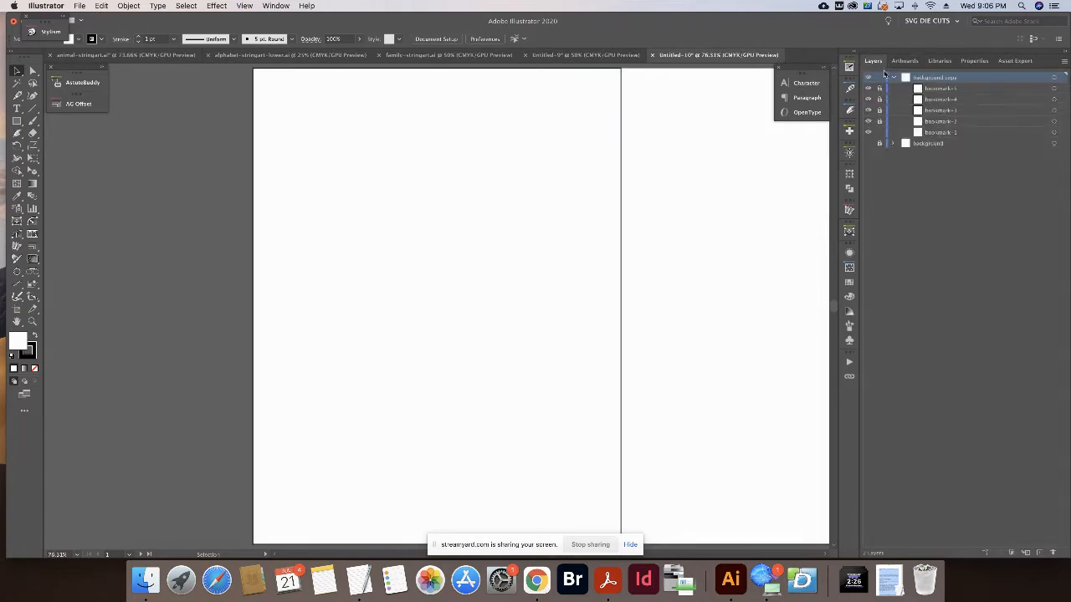
{"action": "left_click", "coordinate": [905, 62]}
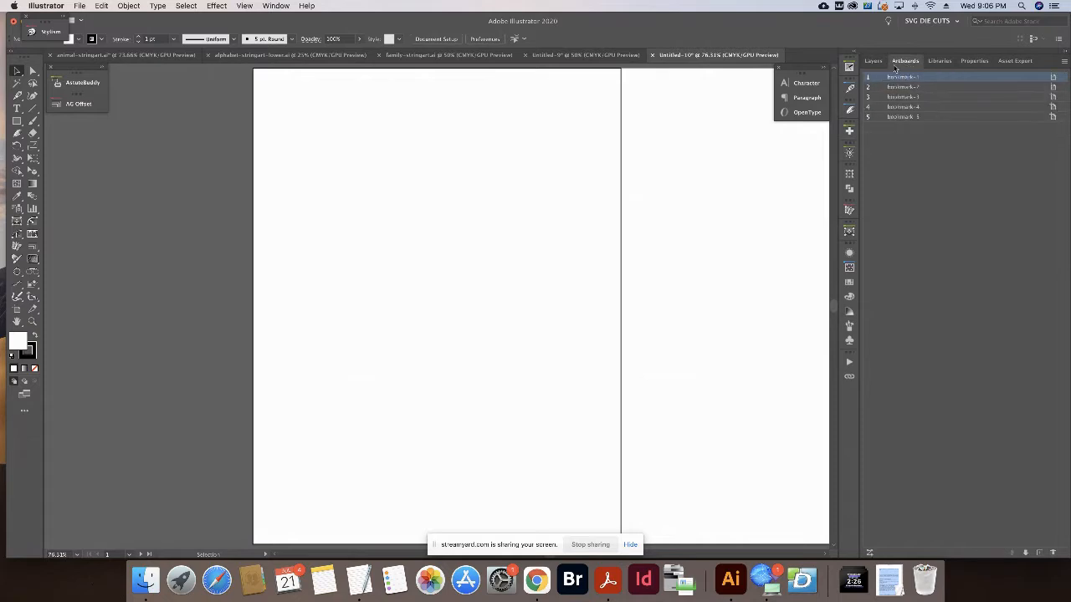
Identify the first artboard's rectangle in the layer list and lock it as well.
{"action": "left_click", "coordinate": [419, 200]}
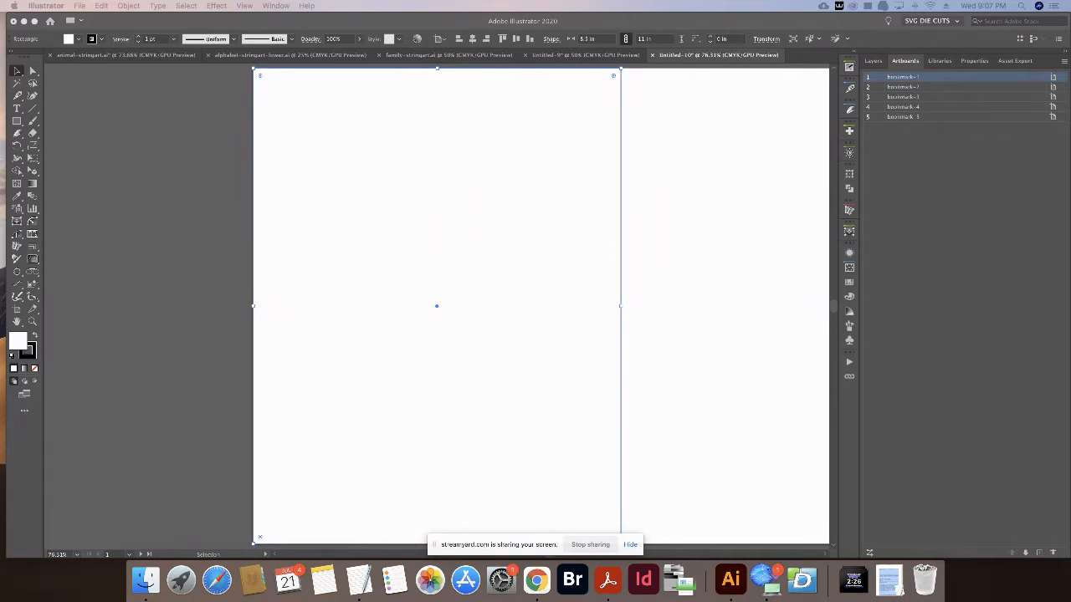
{"action": "left_click", "coordinate": [447, 247]}
{"action": "left_click", "coordinate": [135, 228]}
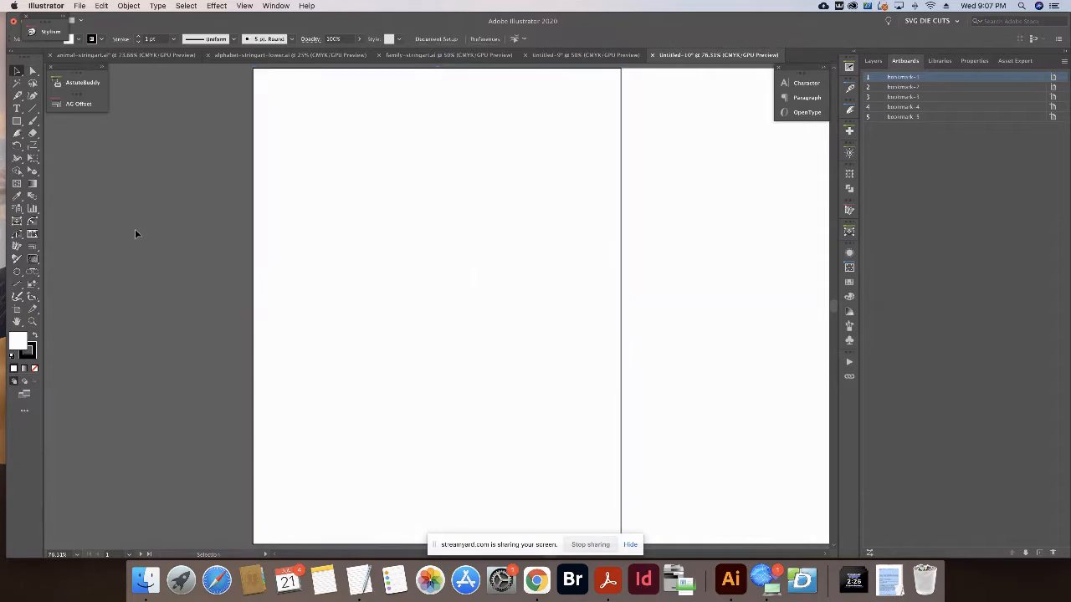
{"action": "left_click", "coordinate": [383, 146]}
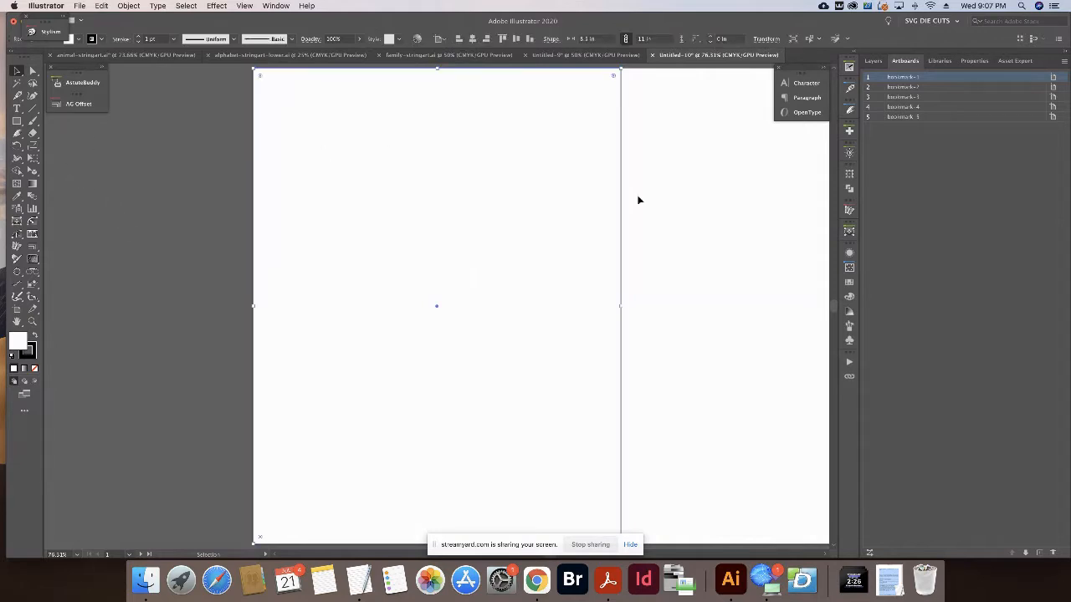
{"action": "left_click", "coordinate": [874, 61]}
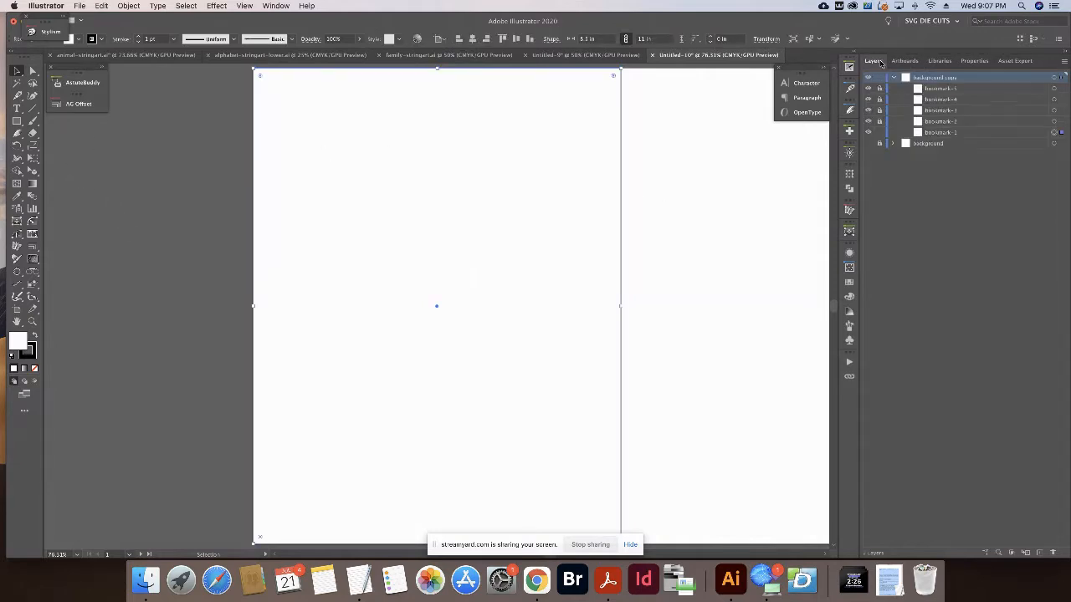
{"action": "left_click", "coordinate": [879, 133]}
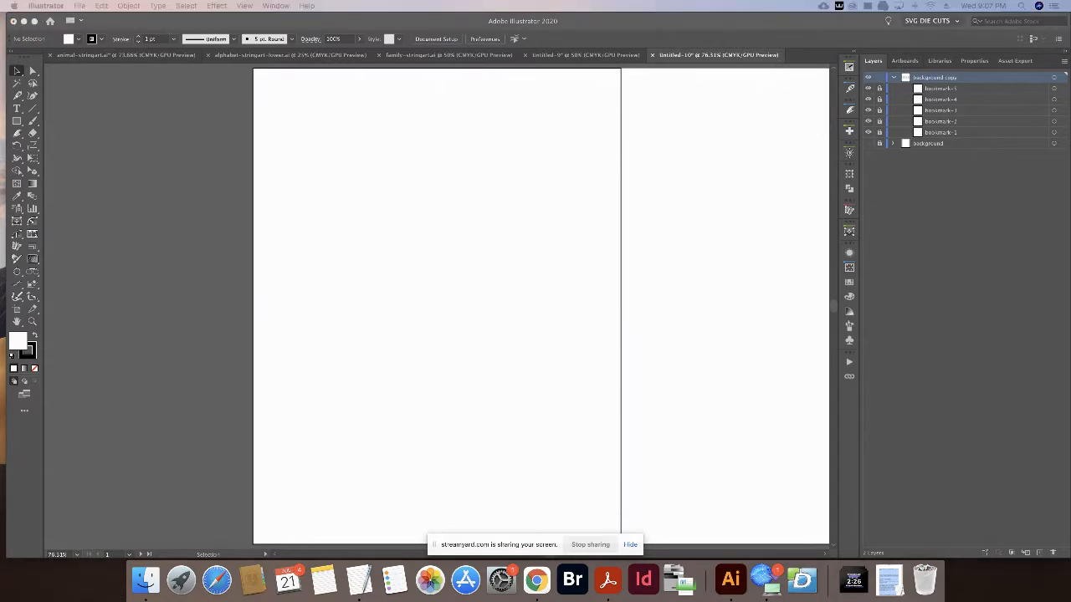
{"action": "left_click", "coordinate": [411, 200]}
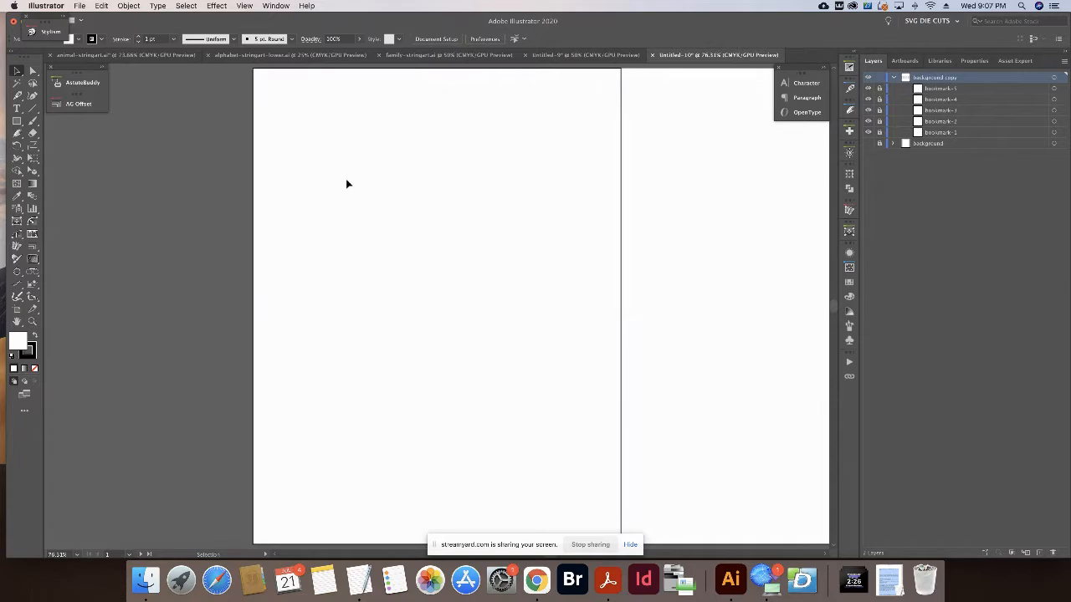
Draw a tall rectangle about 2.2 by 9.9 in near the left edge of the bookmark-1 artboard.
{"action": "key", "text": "super+minus"}
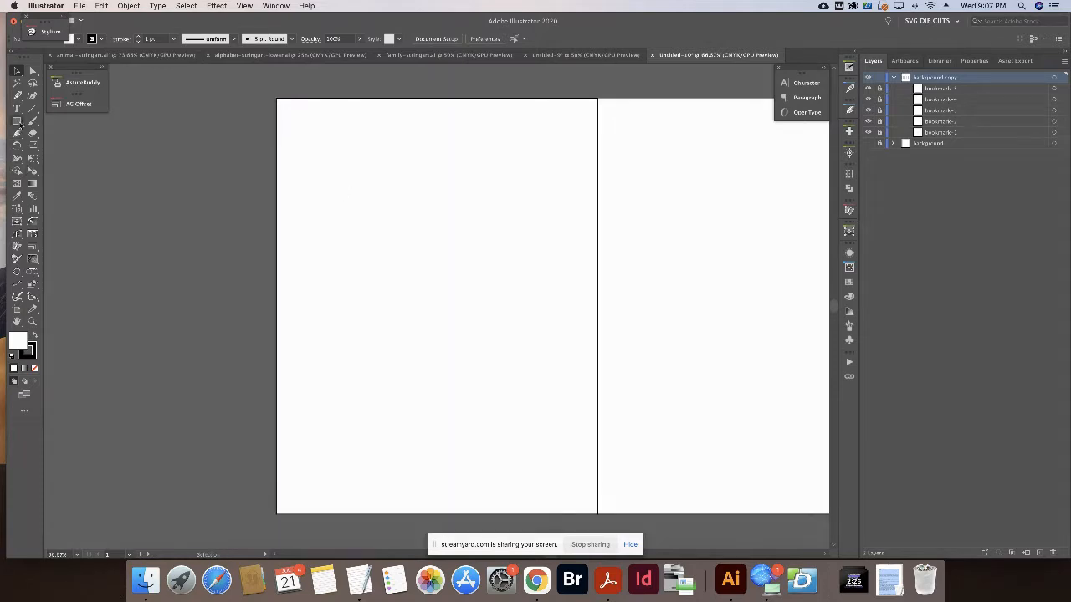
{"action": "left_click", "coordinate": [17, 122]}
{"action": "left_click_drag", "start_coordinate": [286, 124], "coordinate": [368, 496]}
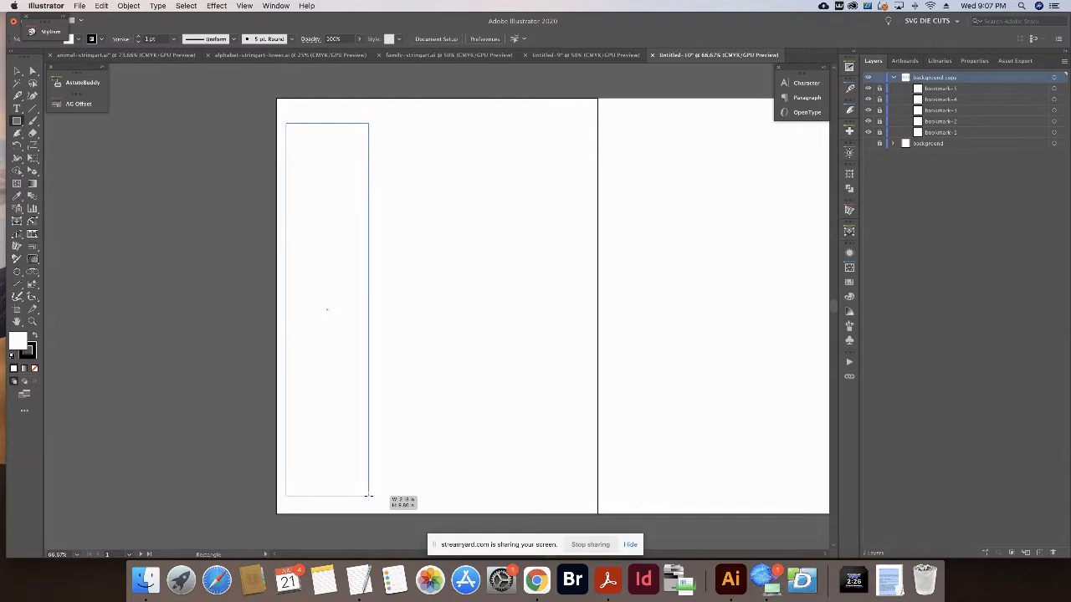
Replace the freehand rectangle with a rounded rectangle 2 in wide and 9 in high.
{"action": "left_click_drag", "start_coordinate": [368, 496], "coordinate": [369, 495]}
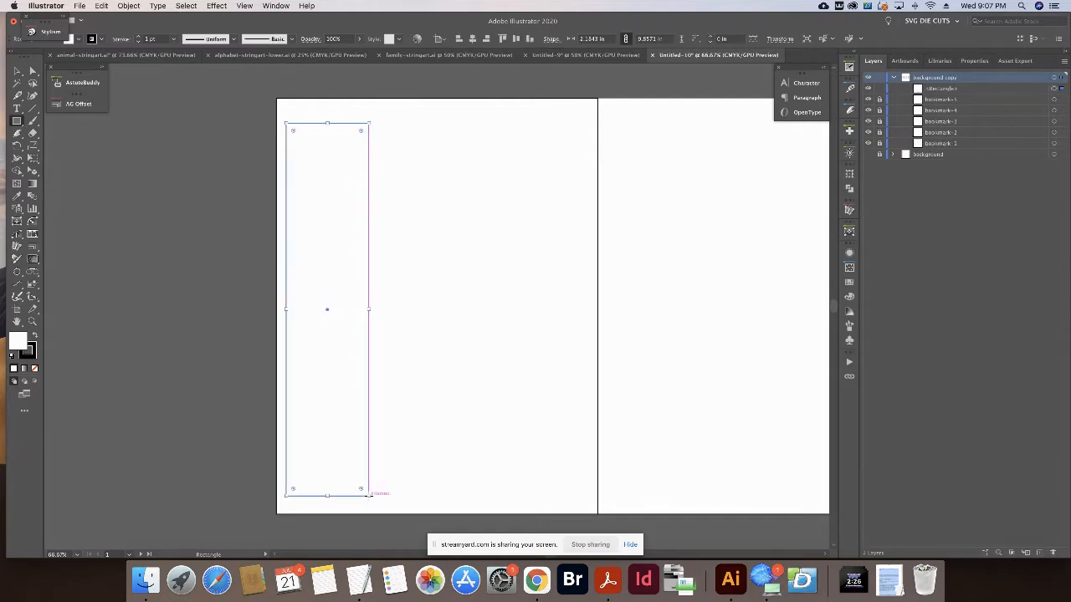
{"action": "key", "text": "Delete"}
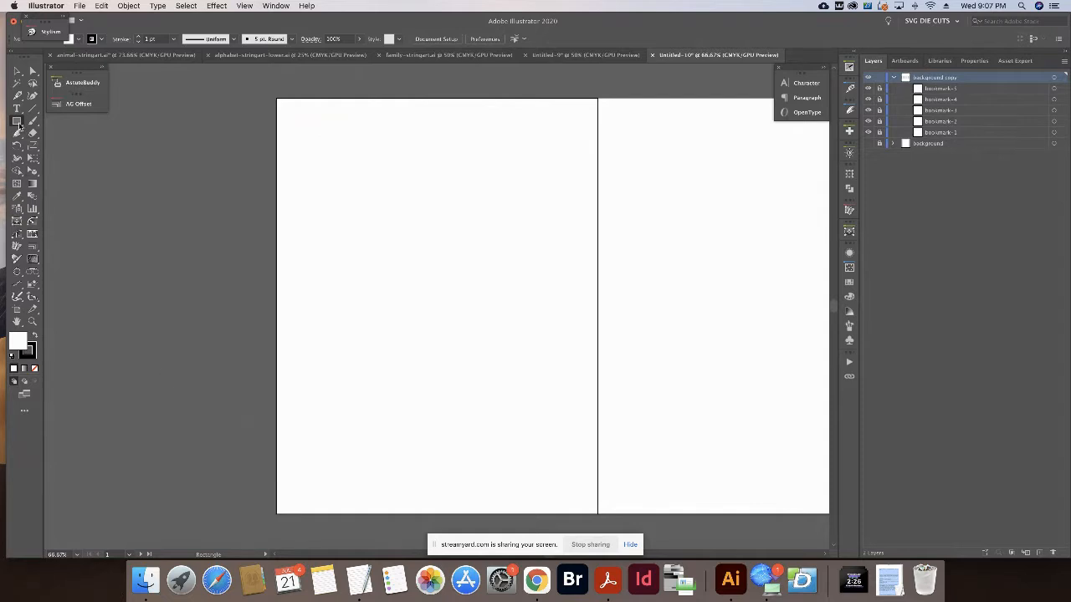
{"action": "left_click_drag", "start_coordinate": [18, 124], "coordinate": [59, 134]}
{"action": "left_click", "coordinate": [195, 136]}
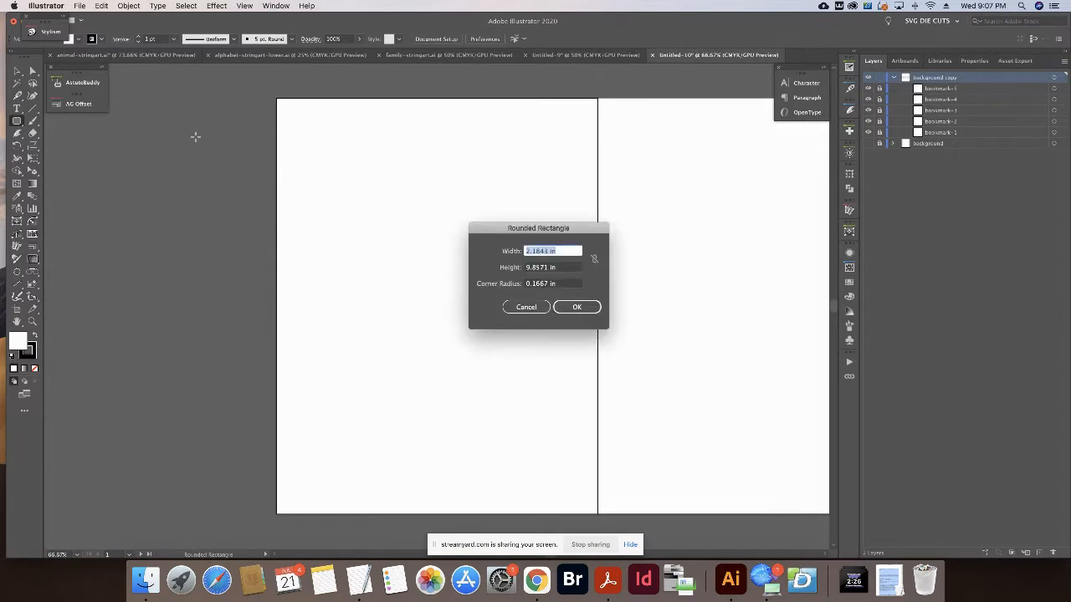
{"action": "type", "text": "2"}
{"action": "double_click", "coordinate": [543, 268]}
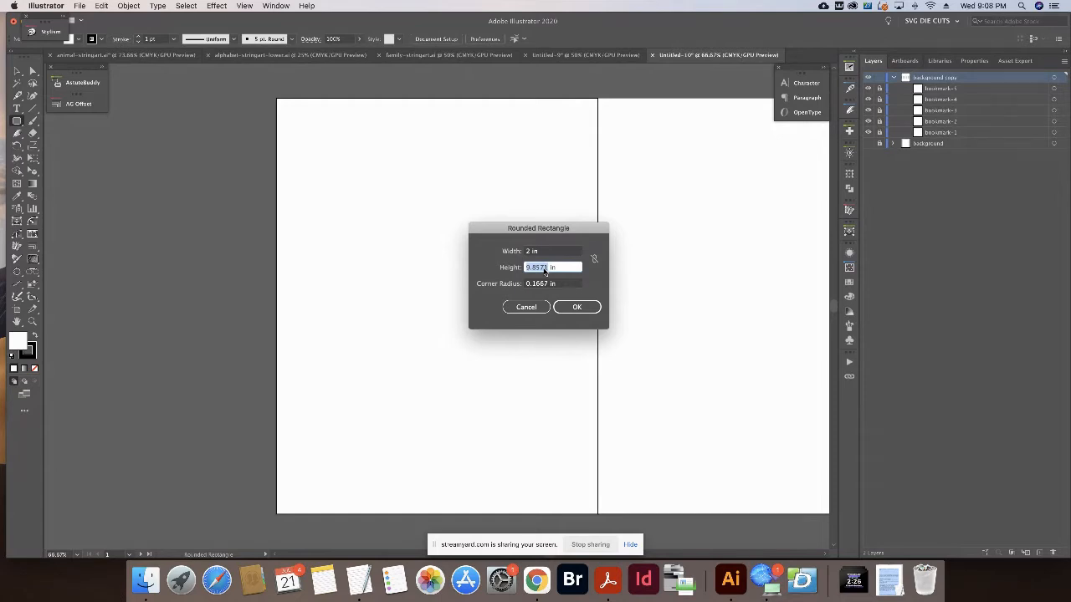
{"action": "type", "text": "9"}
{"action": "left_click", "coordinate": [588, 309]}
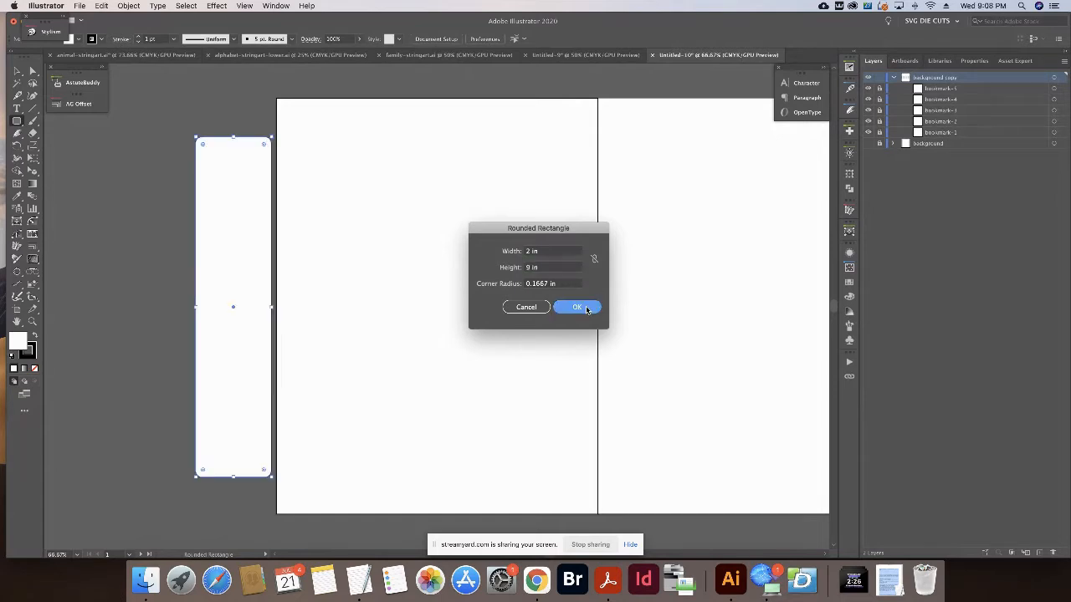
Move the rounded rectangle onto the bookmark-1 artboard and duplicate it twice in a row, each copy offset about 2.27 in horizontally.
{"action": "left_click", "coordinate": [17, 71]}
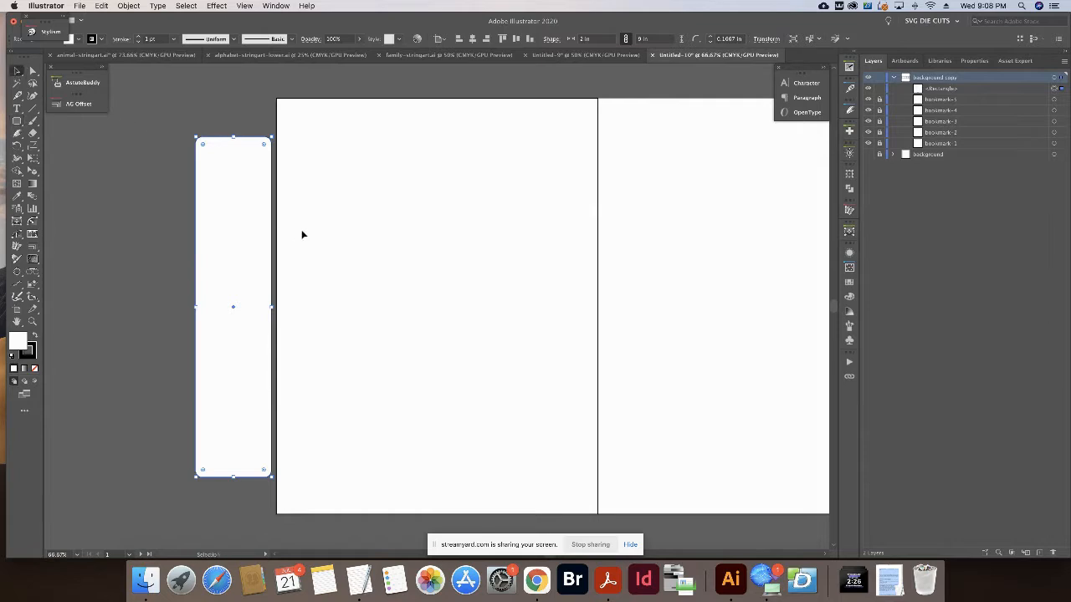
{"action": "left_click_drag", "start_coordinate": [244, 226], "coordinate": [427, 234]}
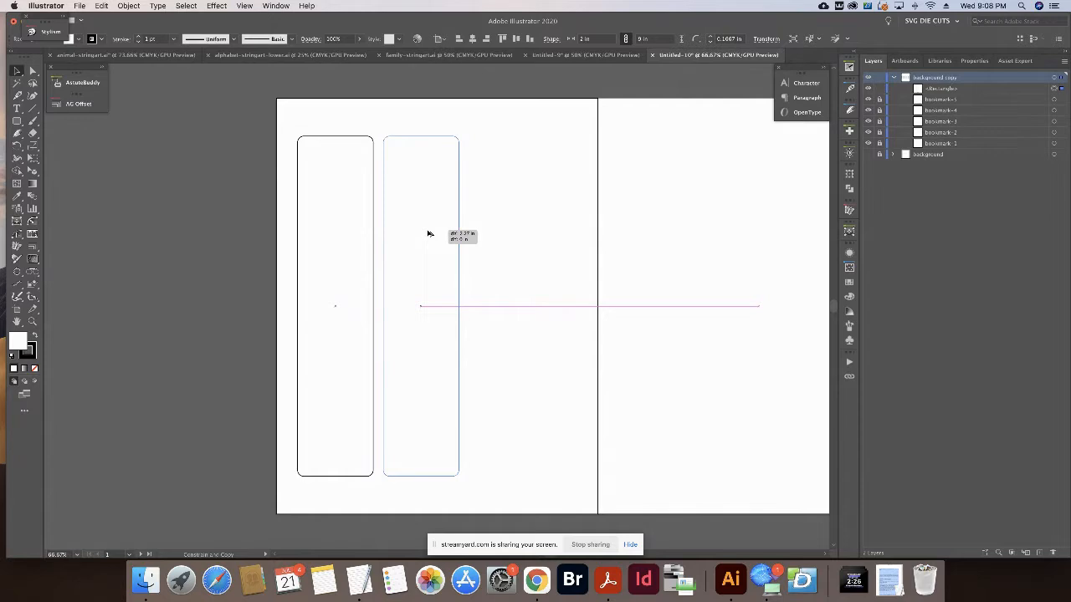
{"action": "left_click_drag", "start_coordinate": [427, 233], "coordinate": [467, 232]}
{"action": "key", "text": "super+z"}
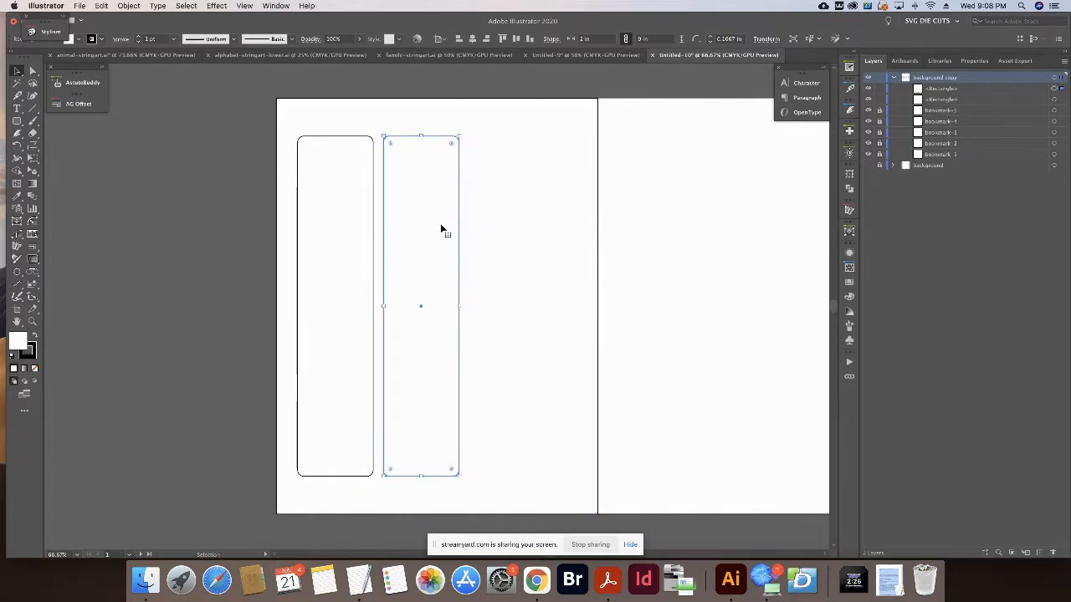
{"action": "key", "text": "super+d"}
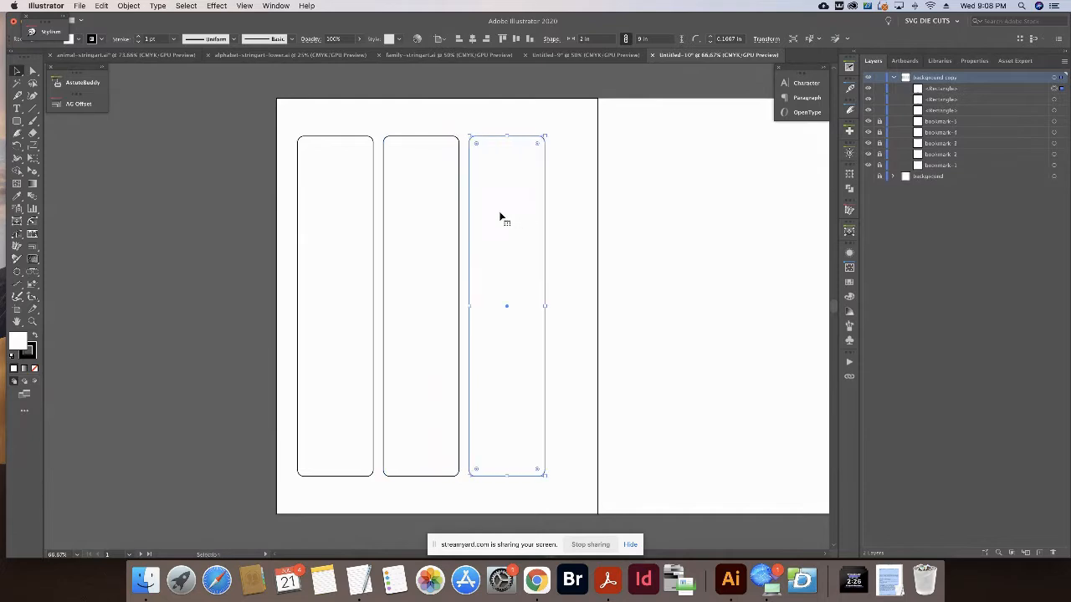
Try to centre and distribute the three separate rectangles relative to the artboard, undoing each alignment.
{"action": "left_click_drag", "start_coordinate": [293, 127], "coordinate": [560, 324]}
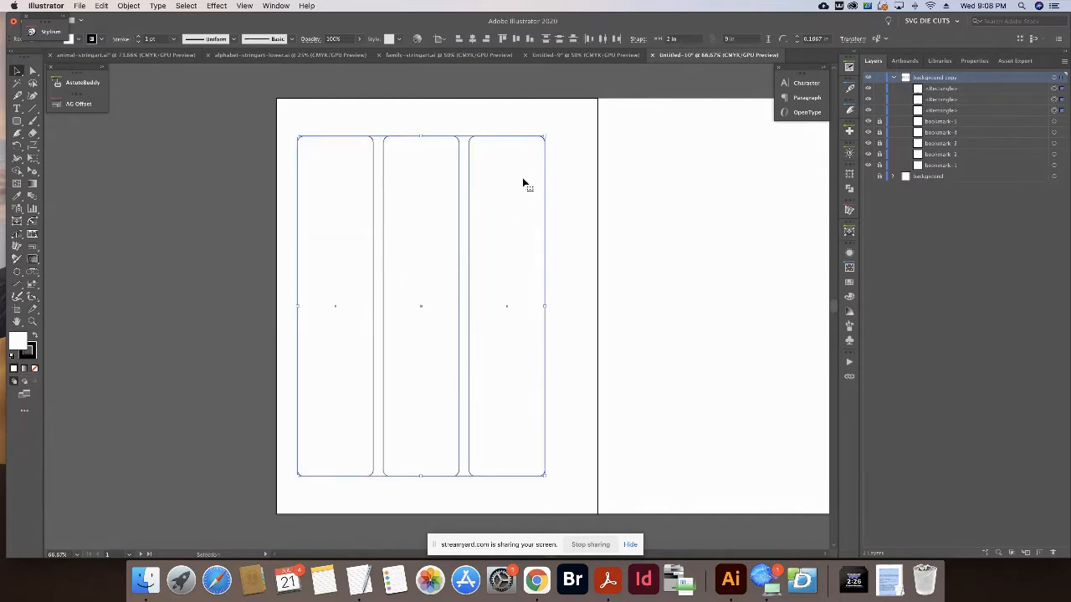
{"action": "left_click_drag", "start_coordinate": [454, 179], "coordinate": [481, 185]}
{"action": "left_click", "coordinate": [473, 39]}
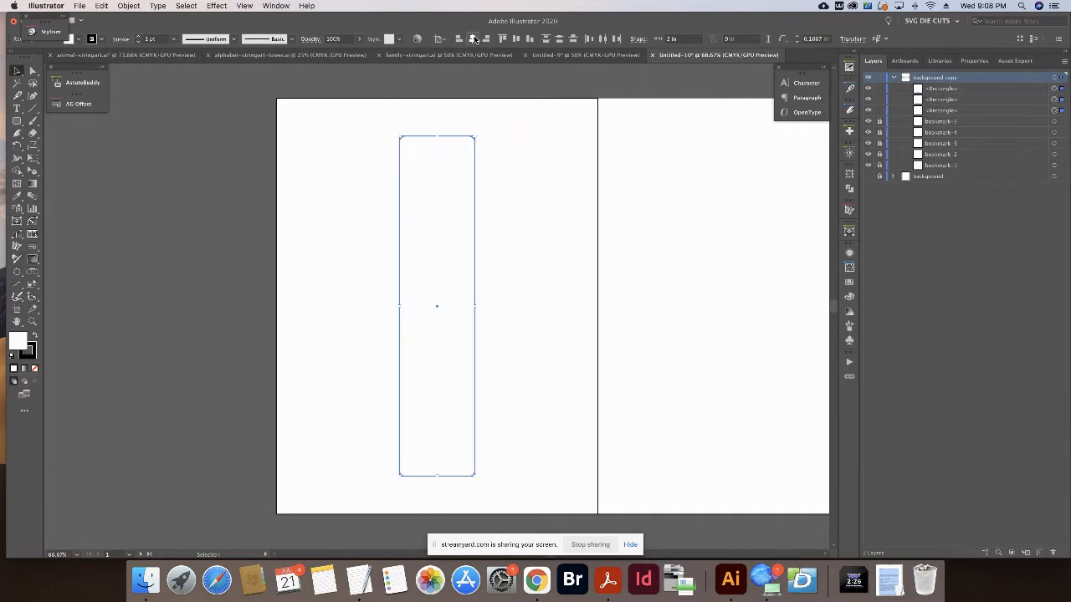
{"action": "key", "text": "super+z"}
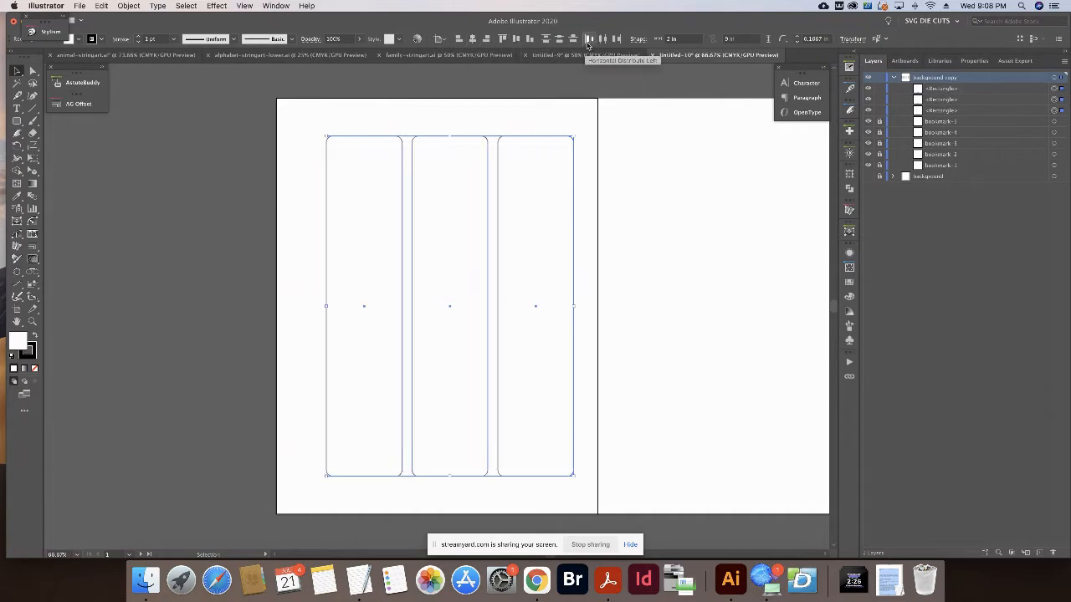
{"action": "left_click", "coordinate": [560, 39]}
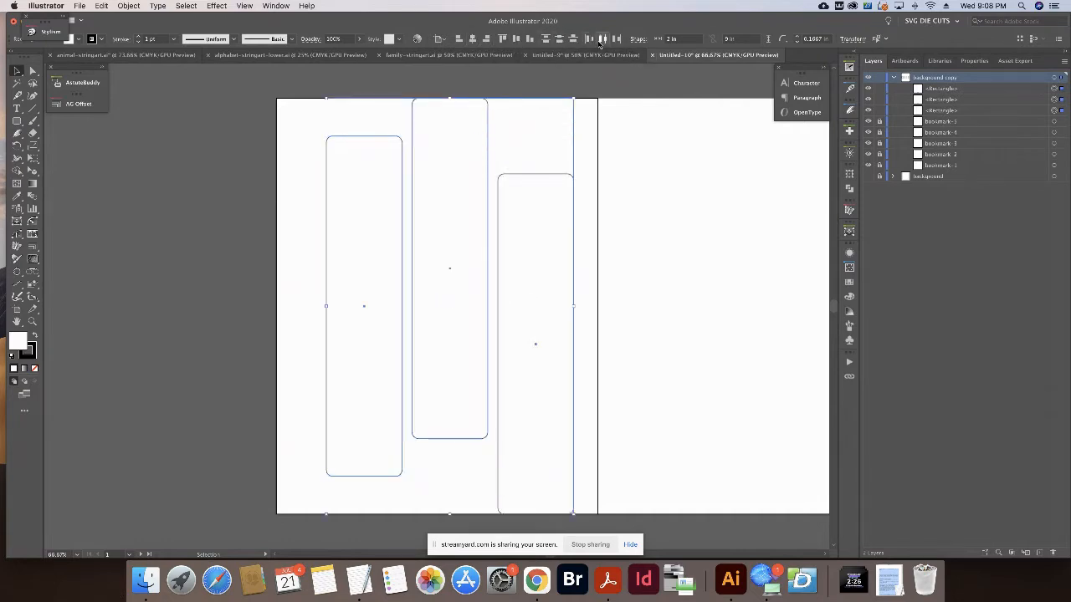
{"action": "key", "text": "super+z"}
{"action": "left_click", "coordinate": [604, 40]}
{"action": "key", "text": "super+z"}
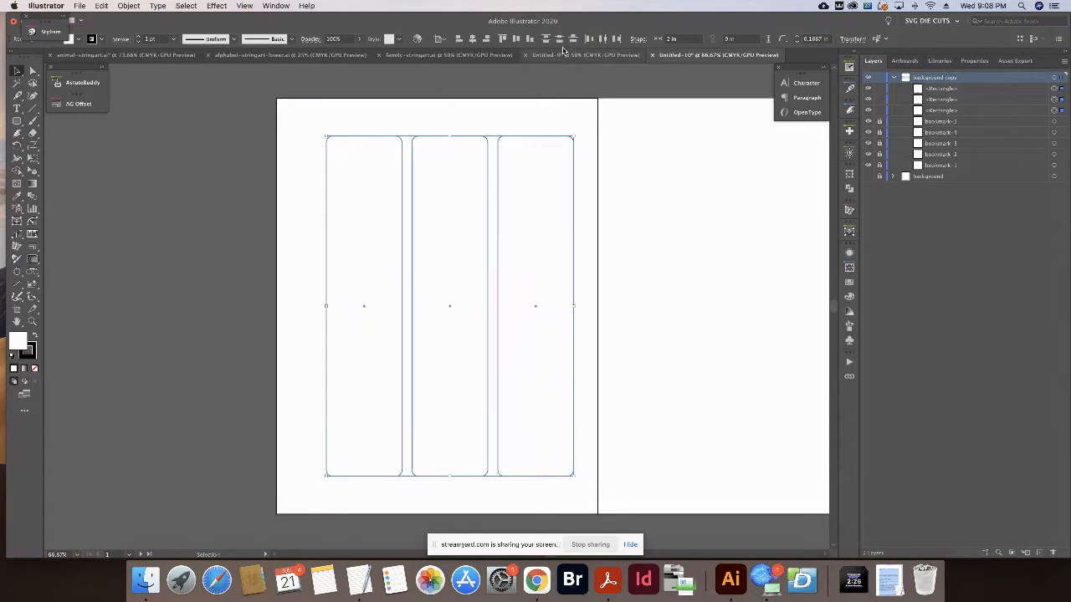
Switch alignment to the selection and try horizontal centring on the three separate rectangles.
{"action": "left_click", "coordinate": [441, 39]}
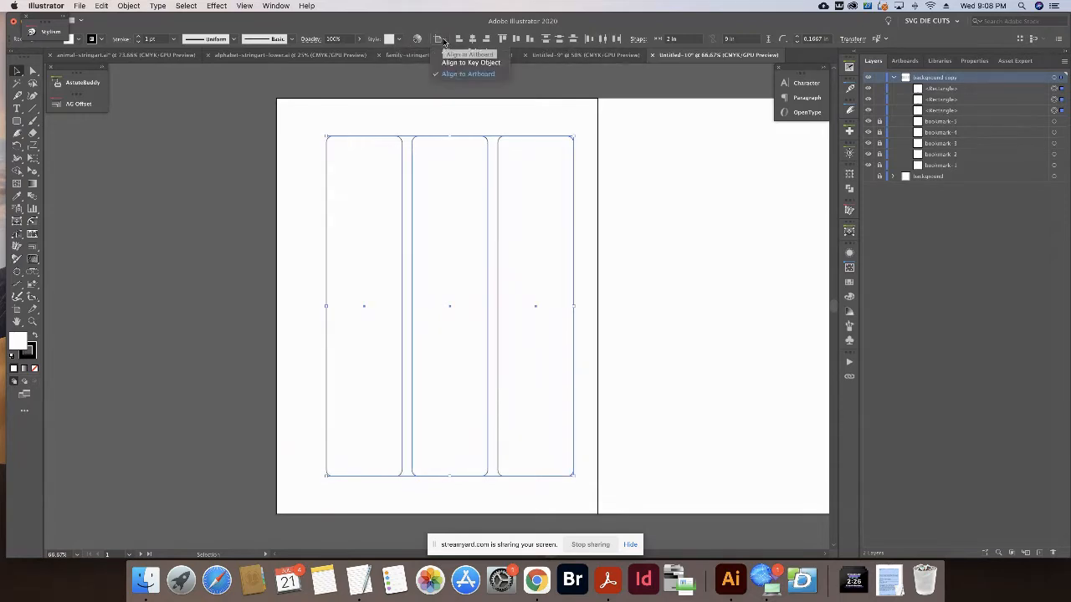
{"action": "left_click", "coordinate": [456, 52]}
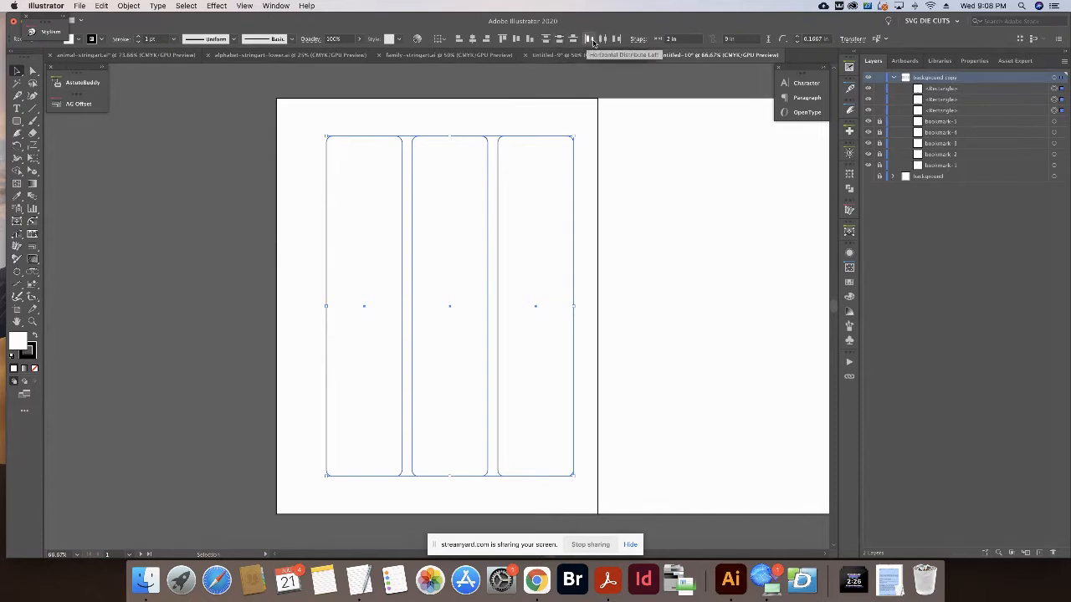
{"action": "left_click", "coordinate": [471, 39]}
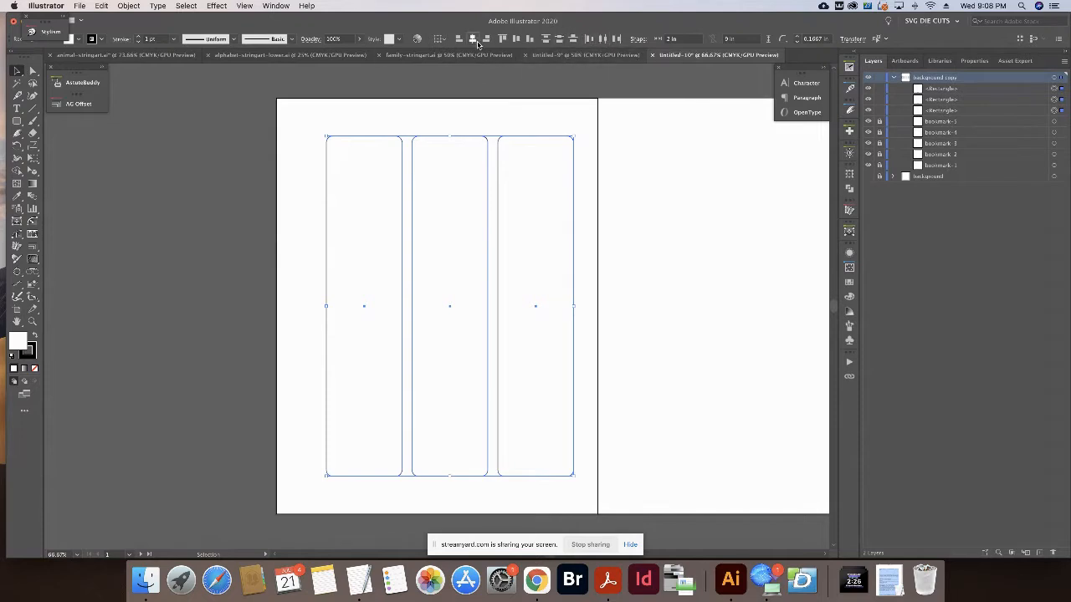
{"action": "key", "text": "ctrl+z"}
{"action": "left_click", "coordinate": [464, 121]}
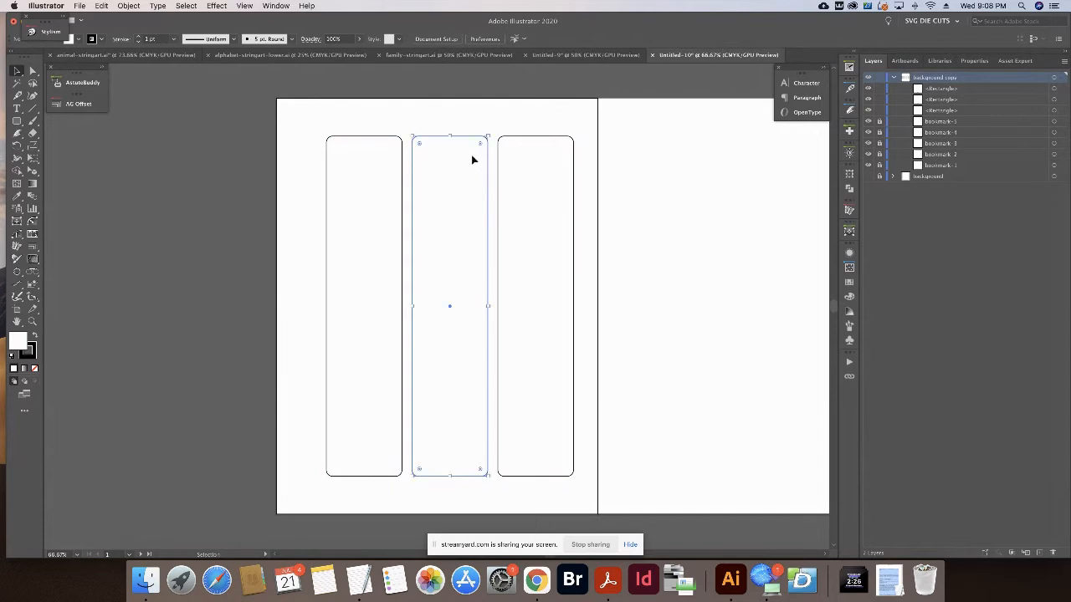
Group the three rounded rectangles and centre the group horizontally on the artboard.
{"action": "left_click_drag", "start_coordinate": [339, 119], "coordinate": [583, 318]}
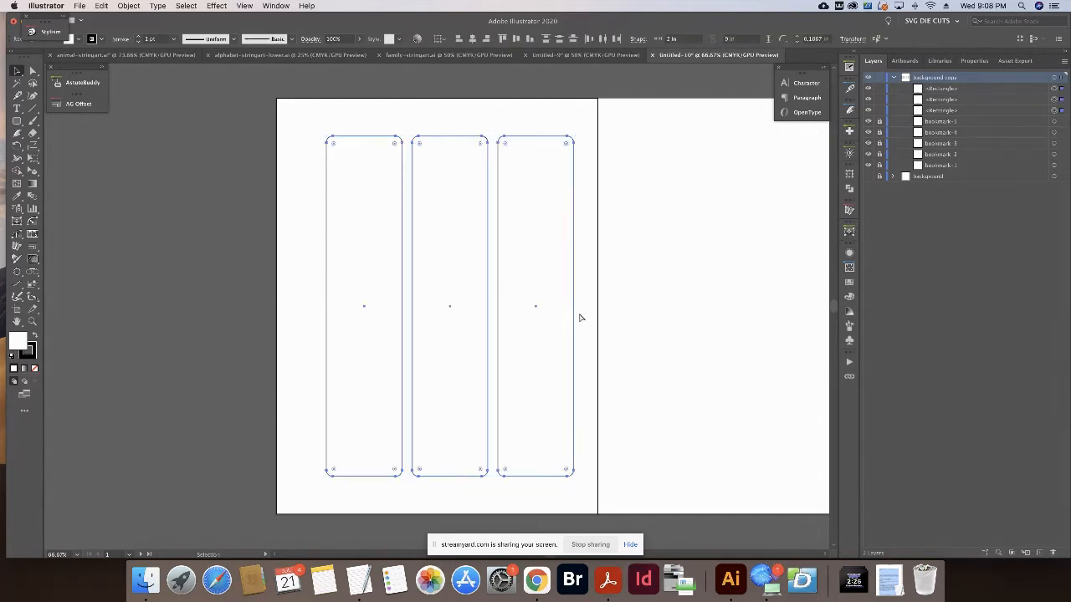
{"action": "key", "text": "ctrl+g"}
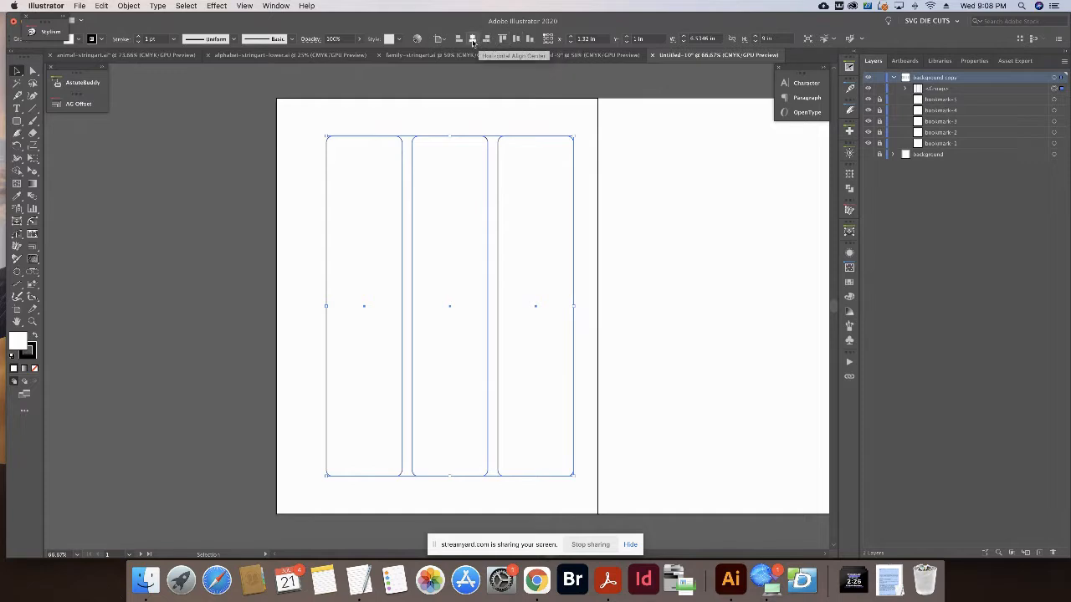
{"action": "left_click", "coordinate": [473, 40]}
{"action": "left_click", "coordinate": [498, 104]}
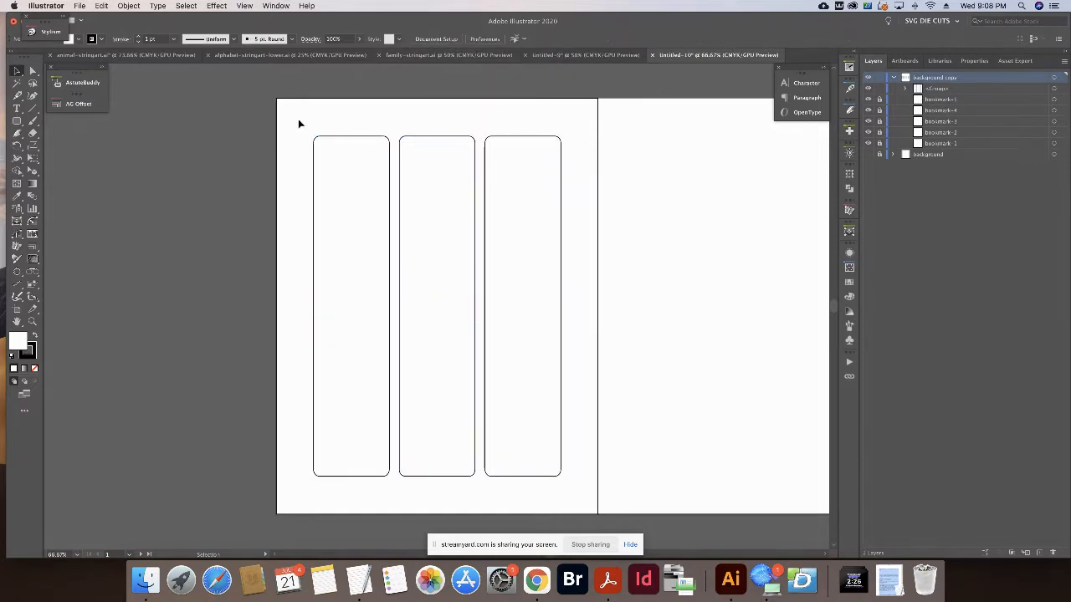
{"action": "left_click_drag", "start_coordinate": [296, 116], "coordinate": [573, 245]}
{"action": "key", "text": "a"}
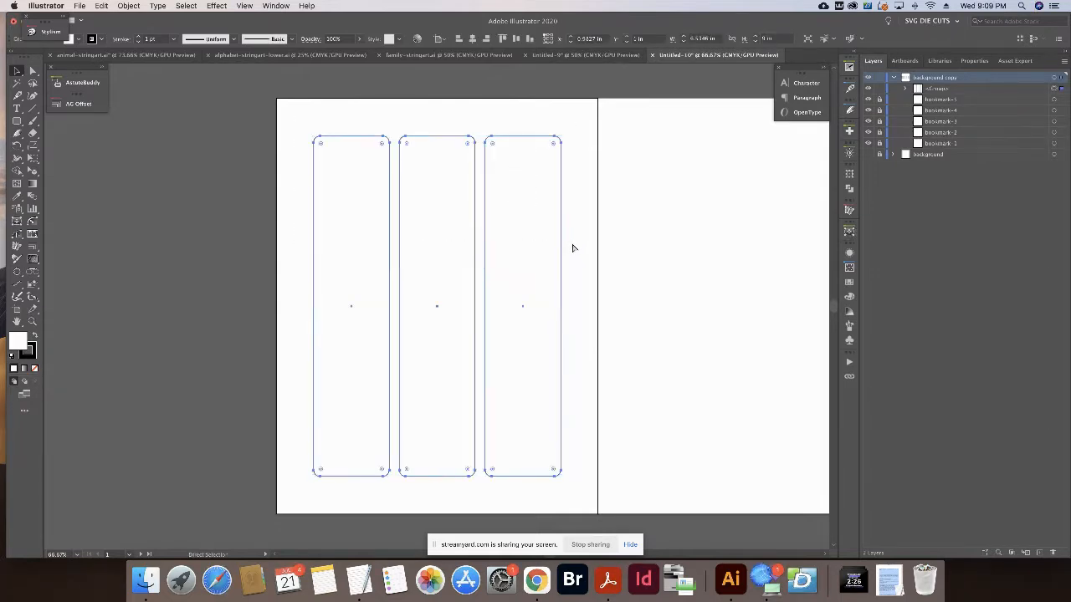
{"action": "key", "text": "v"}
{"action": "left_click", "coordinate": [627, 184]}
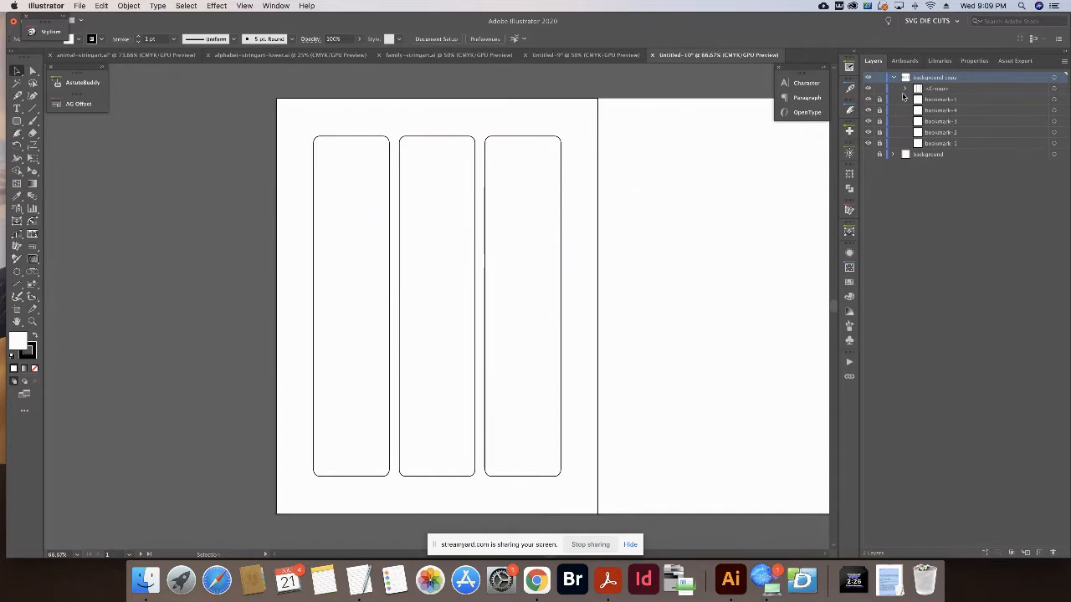
Unlock the bookmark-1 background rectangle and select it through the layer list.
{"action": "left_click", "coordinate": [879, 144]}
{"action": "left_click", "coordinate": [955, 144]}
{"action": "left_click", "coordinate": [1054, 144]}
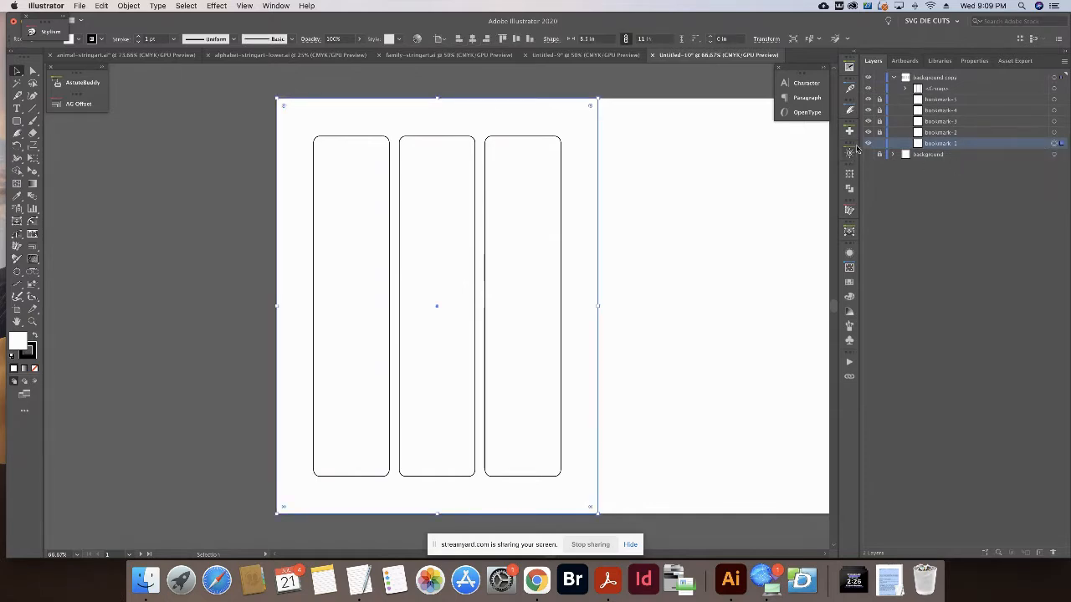
Rename the group of rounded rectangles as bookmark-1a and place it directly above bookmark-1 in the layer order.
{"action": "left_click", "coordinate": [934, 90]}
{"action": "double_click", "coordinate": [936, 88]}
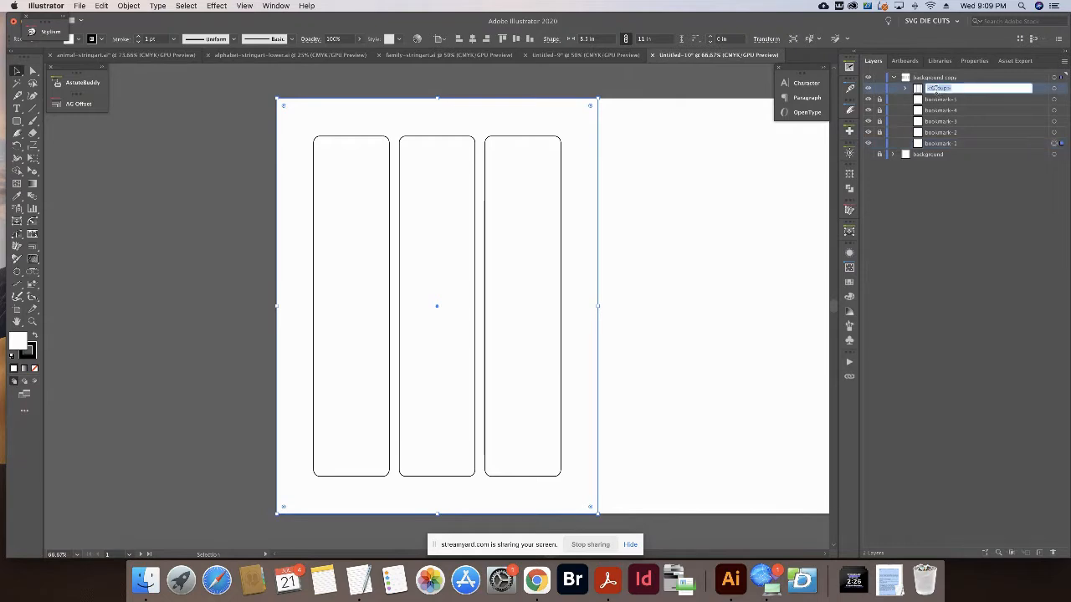
{"action": "type", "text": "sc"}
{"action": "type", "text": "okmar"}
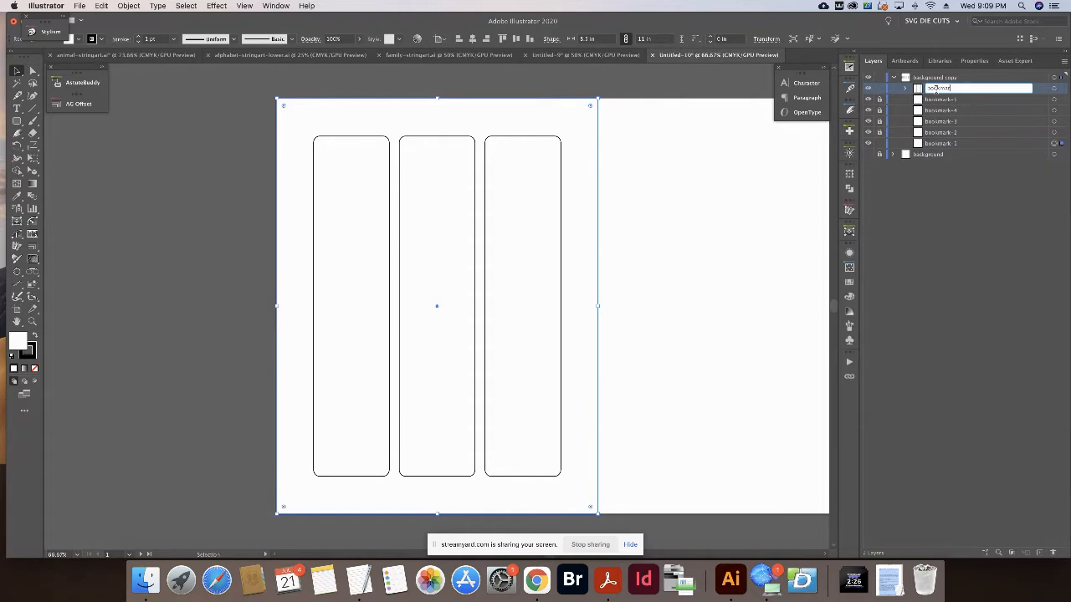
{"action": "type", "text": "k-1s"}
{"action": "left_click", "coordinate": [935, 176]}
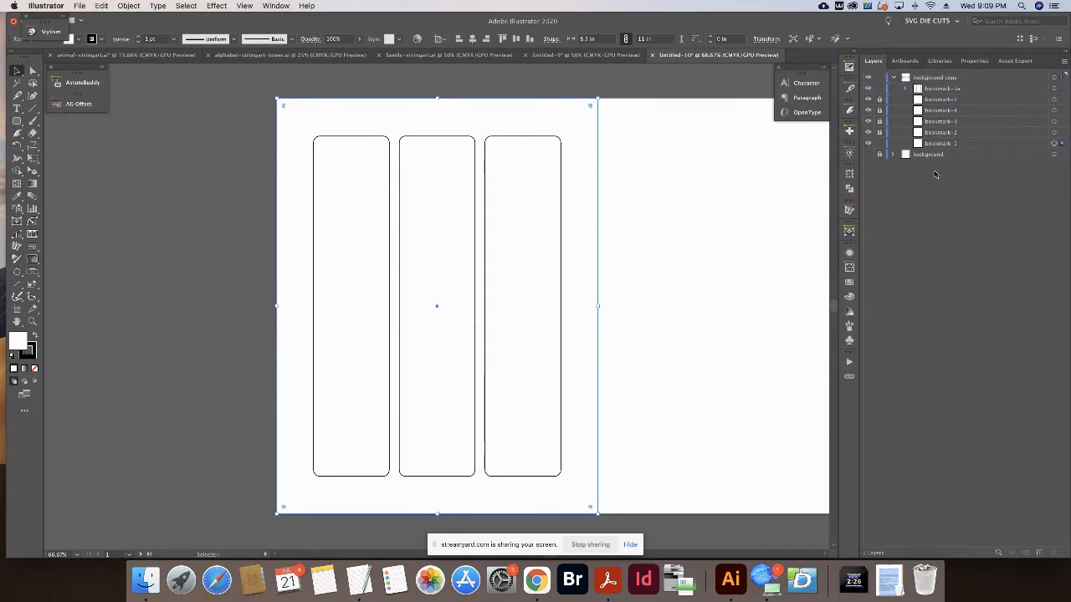
{"action": "left_click_drag", "start_coordinate": [933, 89], "coordinate": [938, 143]}
{"action": "left_click", "coordinate": [943, 135]}
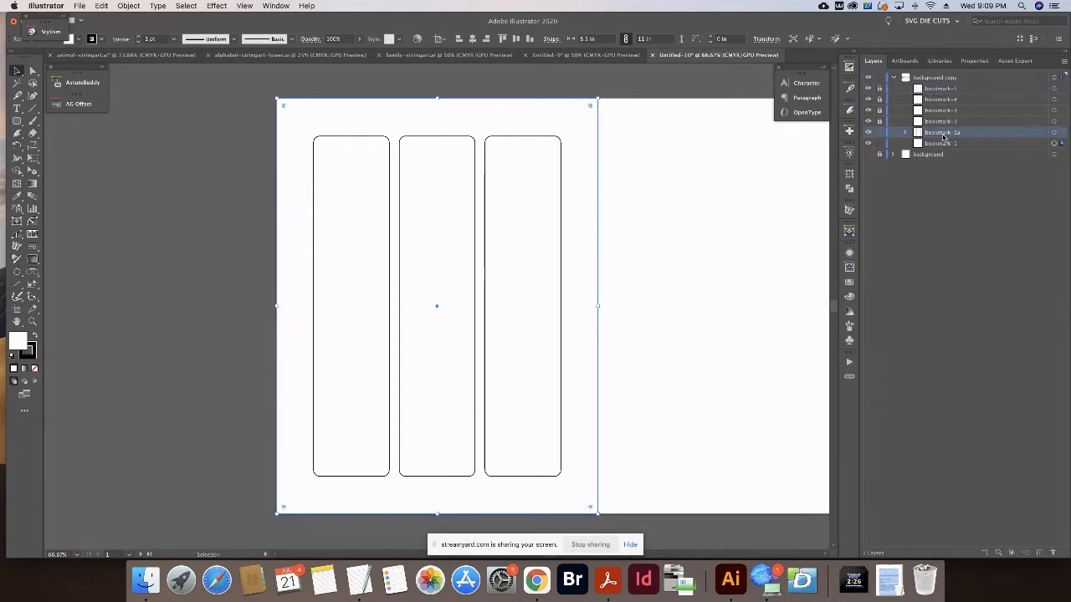
Subtract the bookmark-1a group from the bookmark-1 rectangle with Minus Front as a compound shape.
{"action": "left_click", "coordinate": [1054, 134]}
{"action": "left_click", "coordinate": [1055, 143], "text": "shift"}
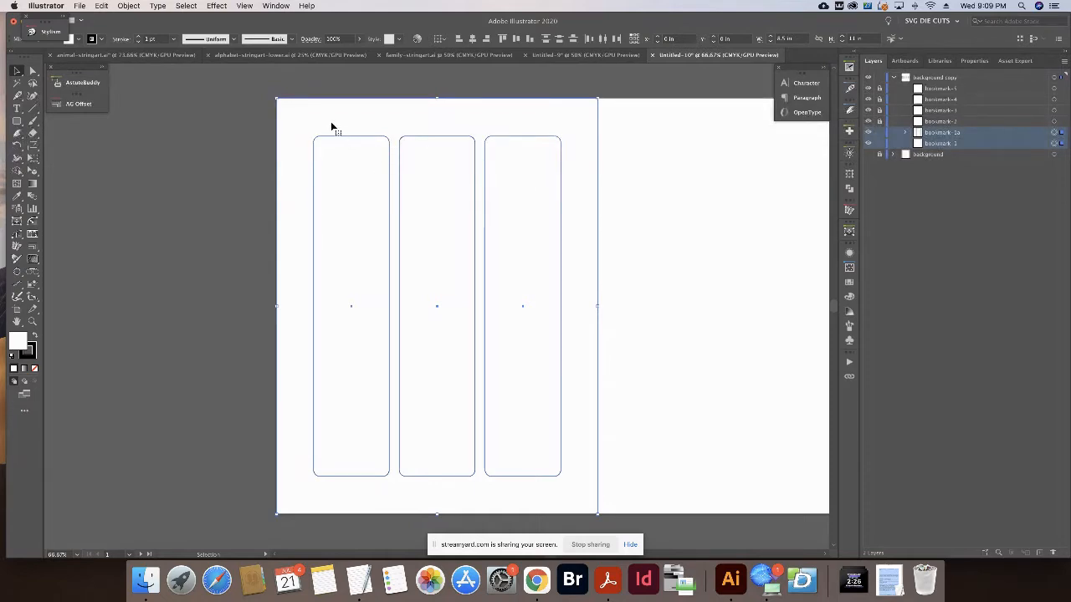
{"action": "left_click", "coordinate": [225, 95]}
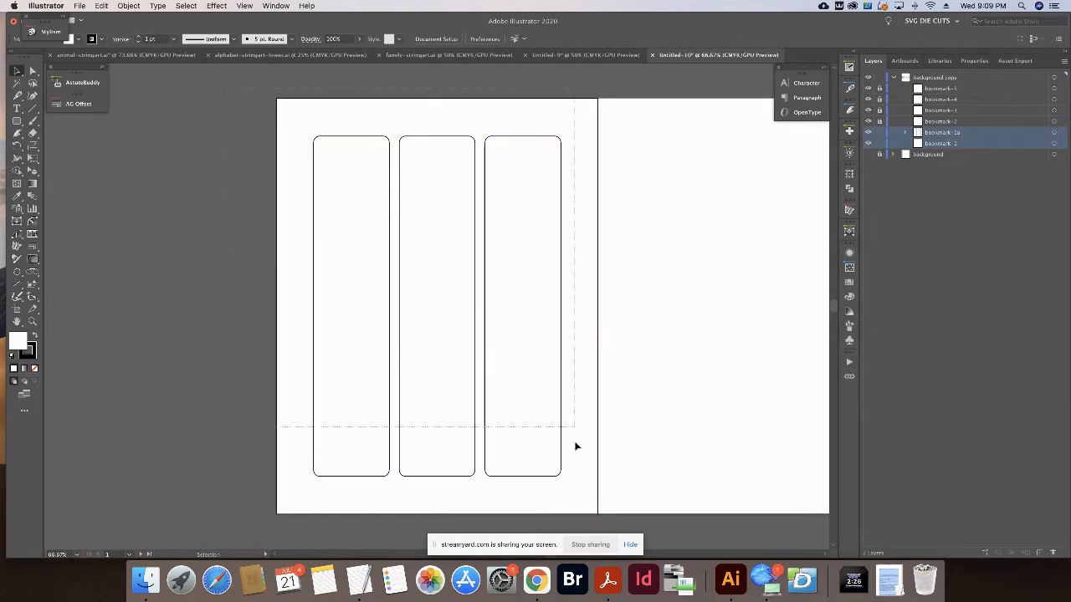
{"action": "left_click", "coordinate": [582, 513]}
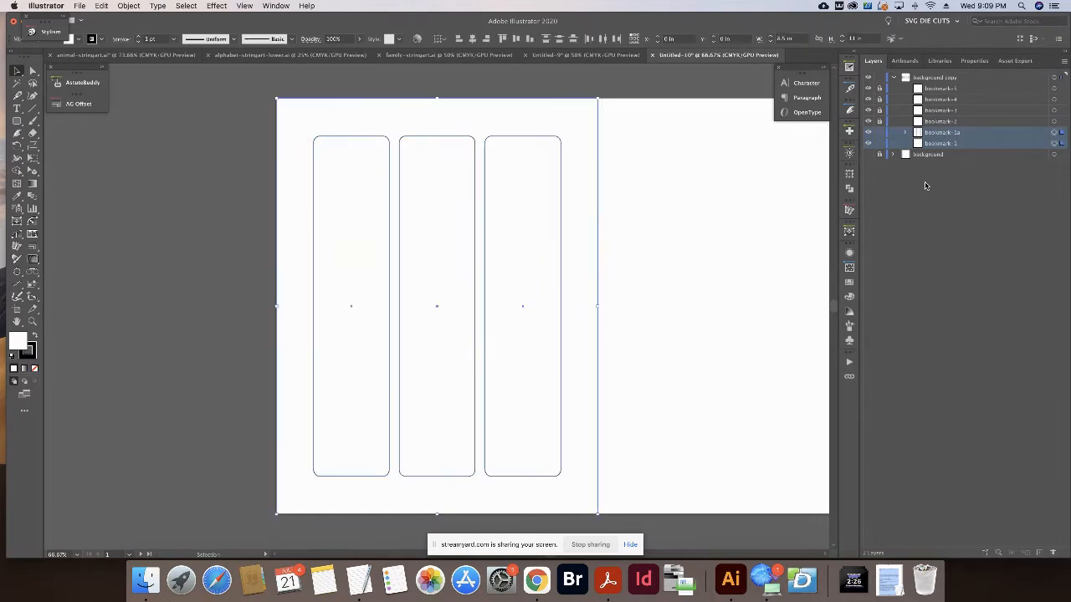
{"action": "left_click", "coordinate": [849, 189]}
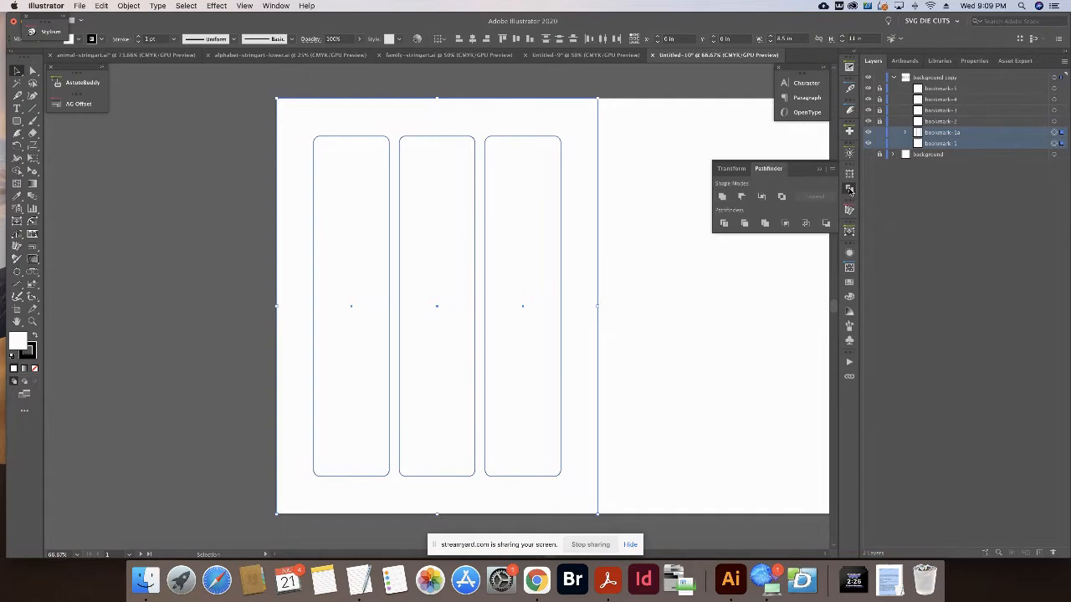
{"action": "left_click", "coordinate": [742, 200]}
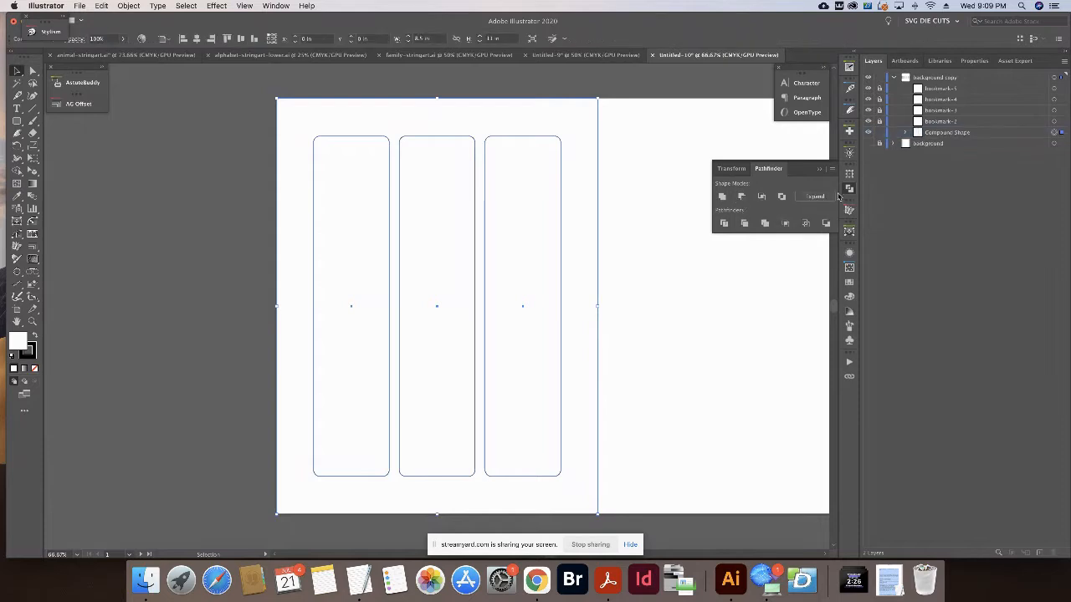
Expand the compound shape and move the cut-out sheet off its artboard into the empty canvas on the left side.
{"action": "left_click_drag", "start_coordinate": [574, 126], "coordinate": [365, 116]}
{"action": "left_click_drag", "start_coordinate": [443, 198], "coordinate": [654, 211]}
{"action": "left_click_drag", "start_coordinate": [446, 110], "coordinate": [354, 125]}
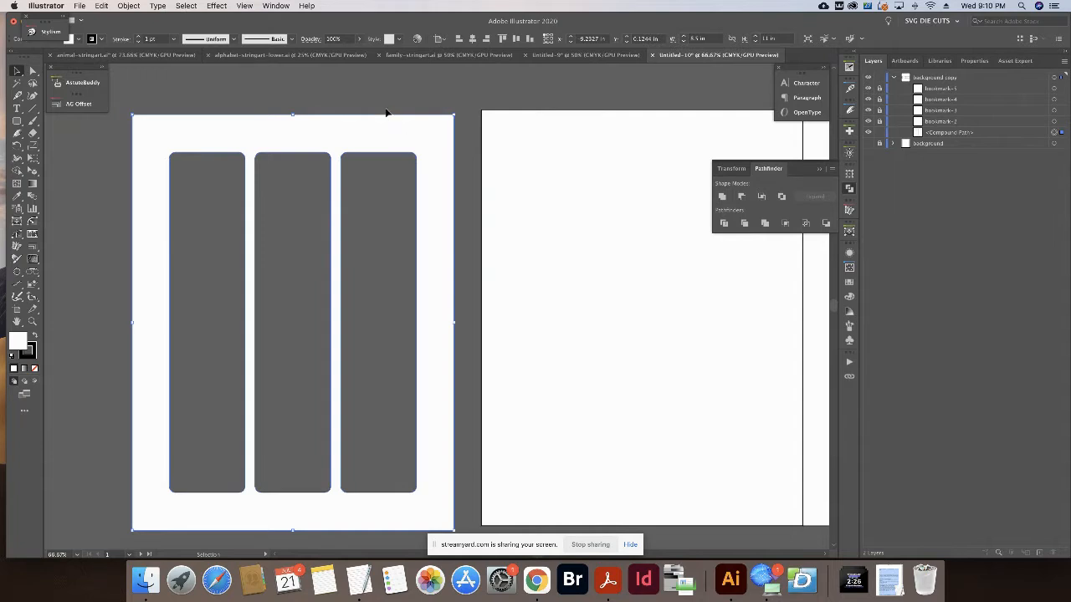
{"action": "left_click_drag", "start_coordinate": [430, 133], "coordinate": [427, 118]}
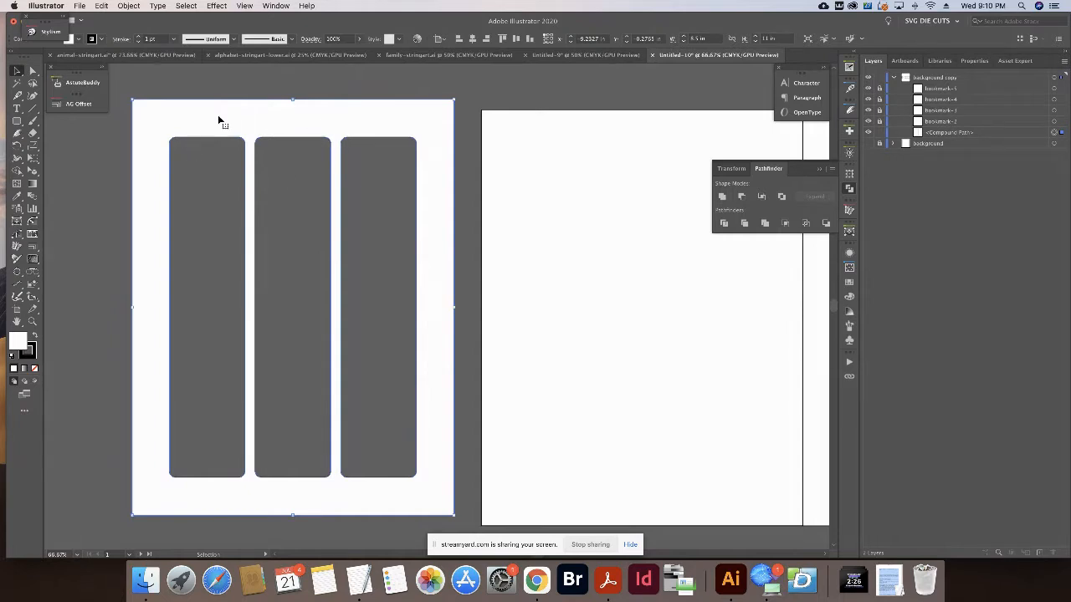
Undo the moves of the cut-out sheet to put it back on the first artboard, and deselect it.
{"action": "left_click_drag", "start_coordinate": [220, 120], "coordinate": [496, 127]}
{"action": "key", "text": "super+z"}
{"action": "key", "text": "super+z"}
{"action": "key", "text": "super+z"}
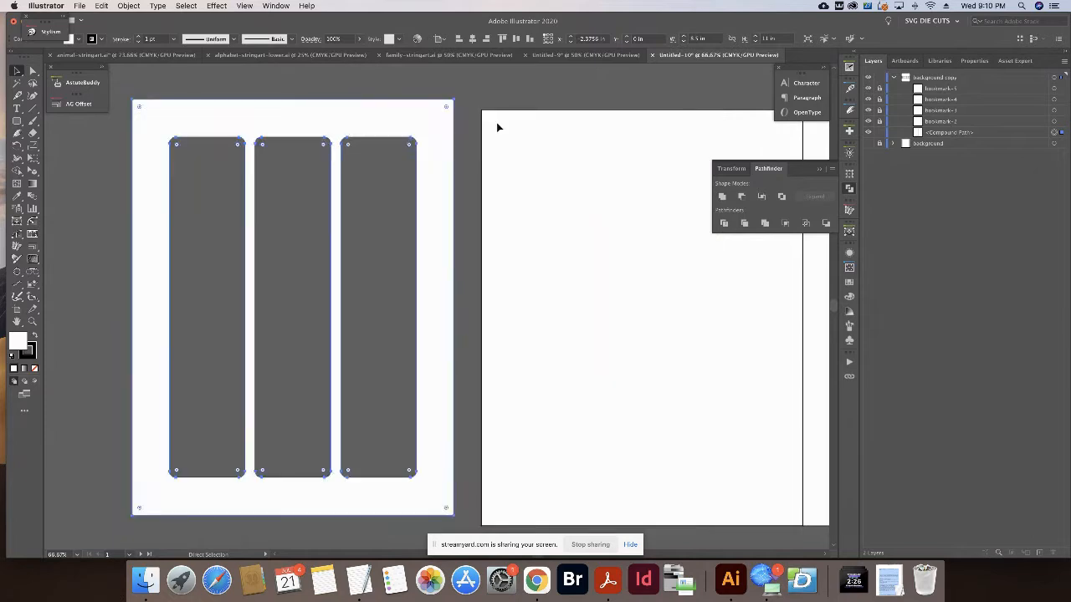
{"action": "key", "text": "super+z"}
{"action": "key", "text": "super+z"}
{"action": "key", "text": "super+z"}
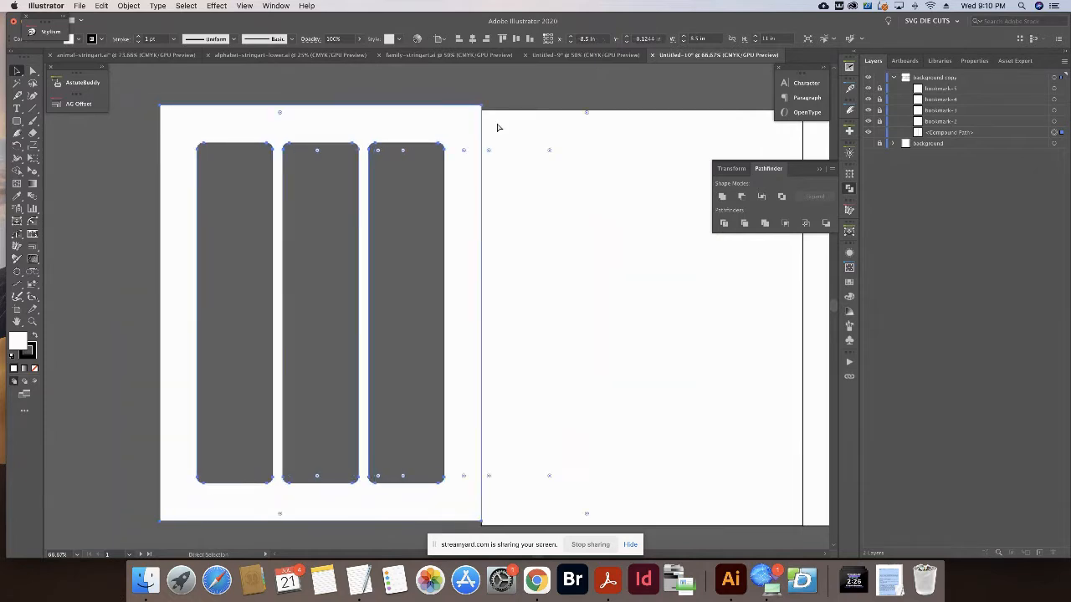
{"action": "key", "text": "space"}
{"action": "left_click_drag", "start_coordinate": [589, 83], "coordinate": [316, 89]}
{"action": "left_click", "coordinate": [319, 84]}
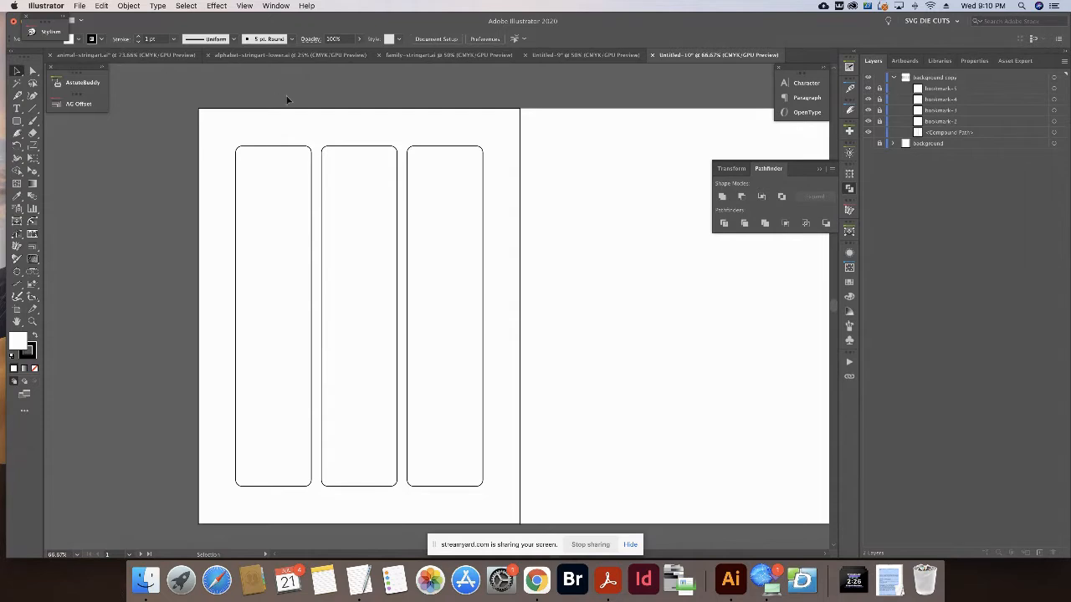
{"action": "left_click_drag", "start_coordinate": [548, 167], "coordinate": [452, 189]}
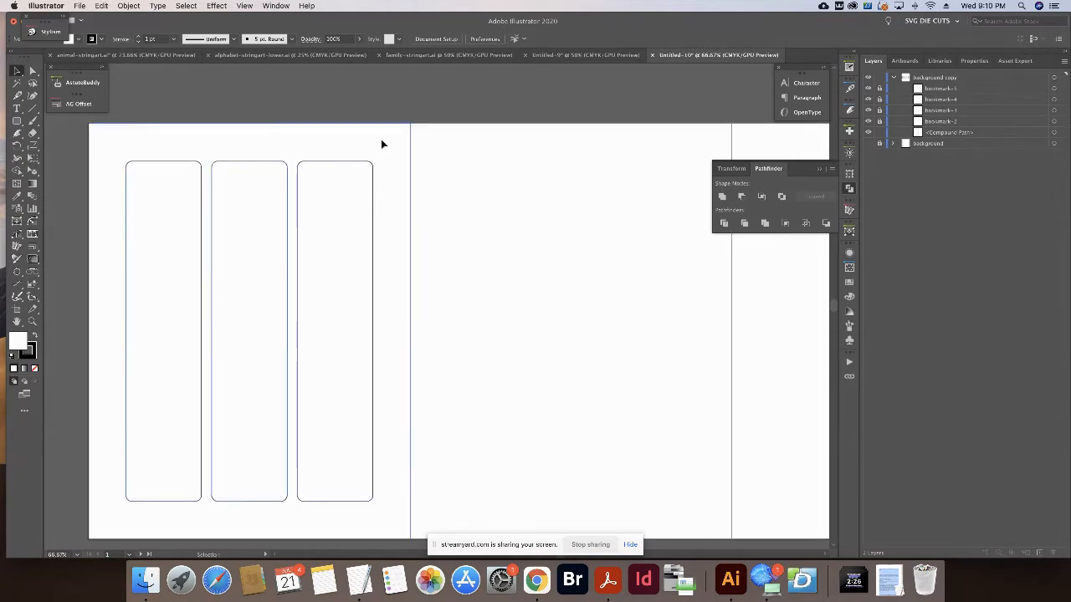
{"action": "left_click_drag", "start_coordinate": [382, 143], "coordinate": [343, 143]}
{"action": "left_click_drag", "start_coordinate": [447, 158], "coordinate": [474, 162]}
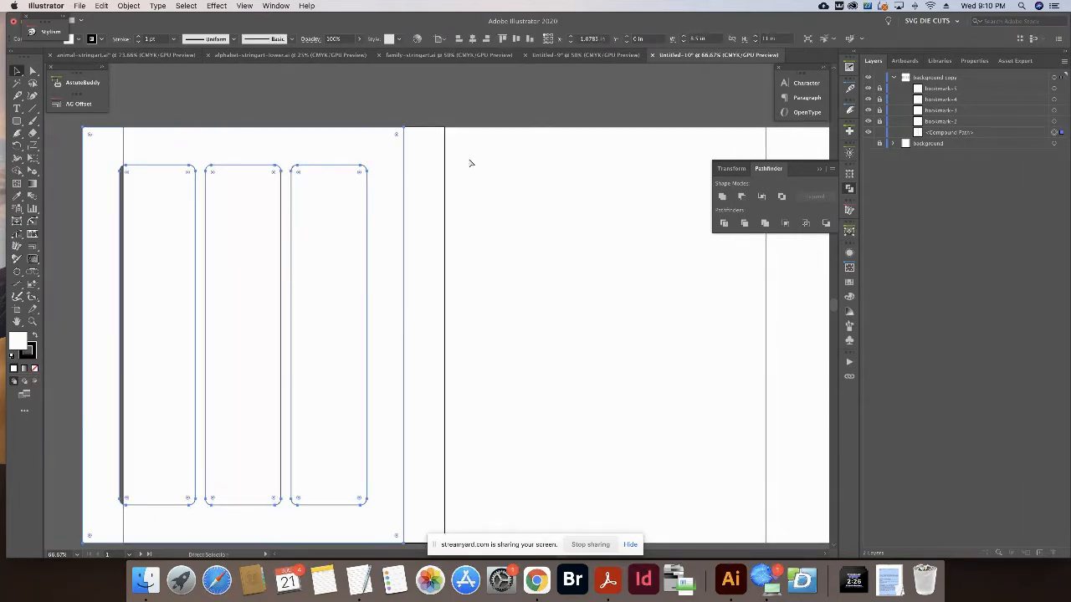
{"action": "key", "text": "super+z"}
{"action": "left_click", "coordinate": [485, 163]}
{"action": "left_click_drag", "start_coordinate": [518, 190], "coordinate": [597, 179]}
Start a PNG export of the document and create a folder named Bookmarks inside Documents for it.
{"action": "left_click", "coordinate": [80, 6]}
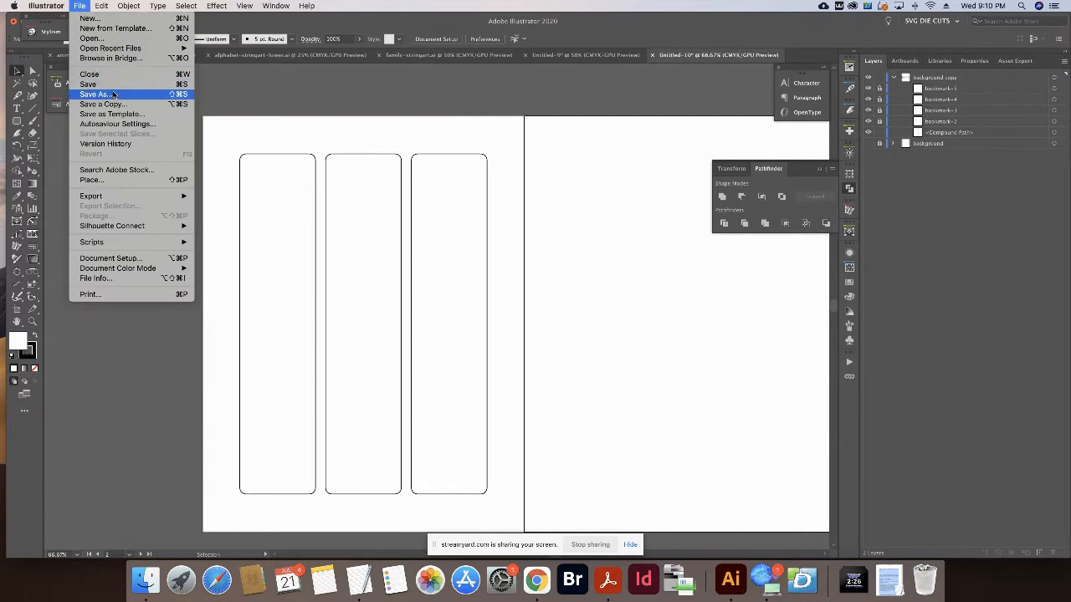
{"action": "mouse_move", "coordinate": [134, 197]}
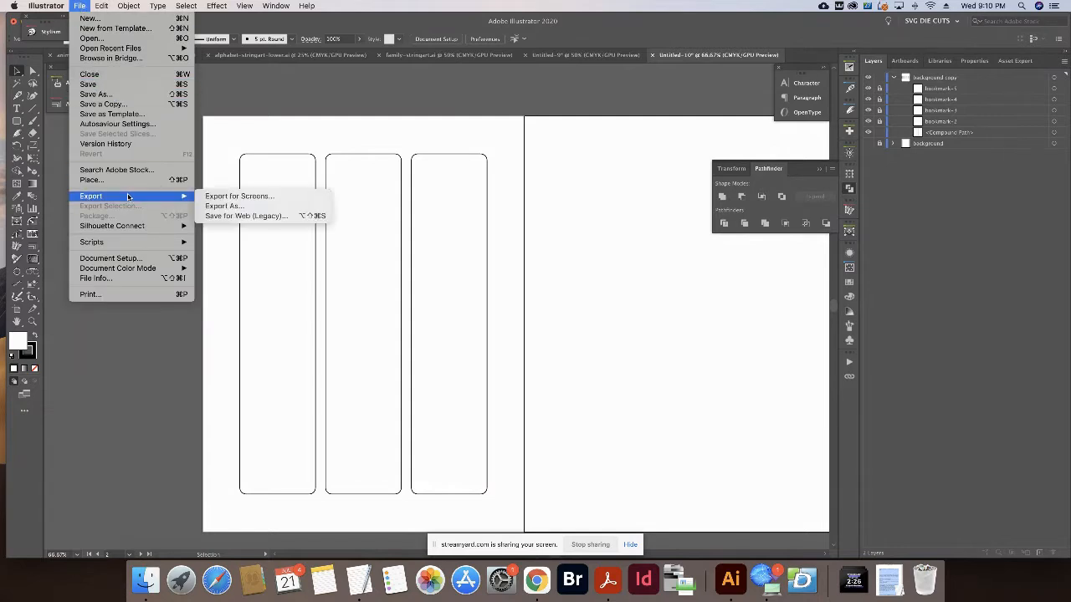
{"action": "left_click", "coordinate": [295, 206]}
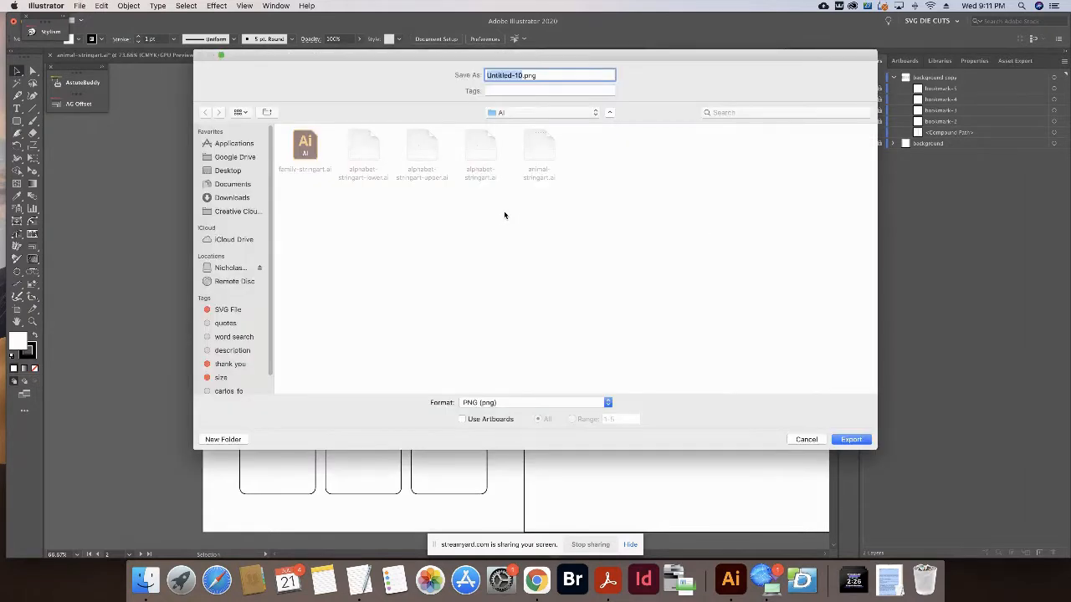
{"action": "left_click", "coordinate": [234, 186]}
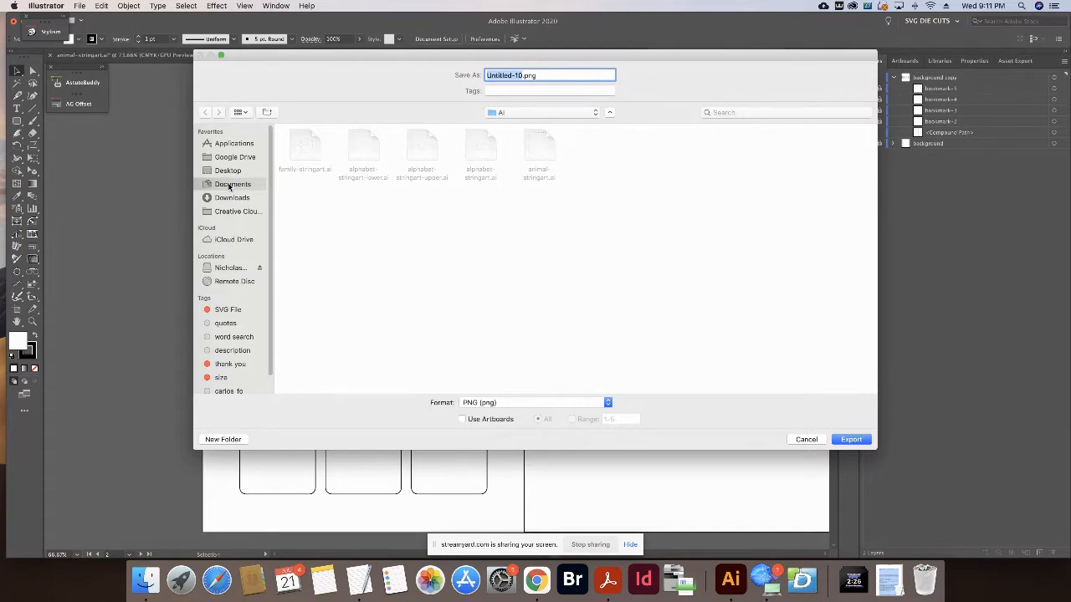
{"action": "left_click", "coordinate": [232, 439]}
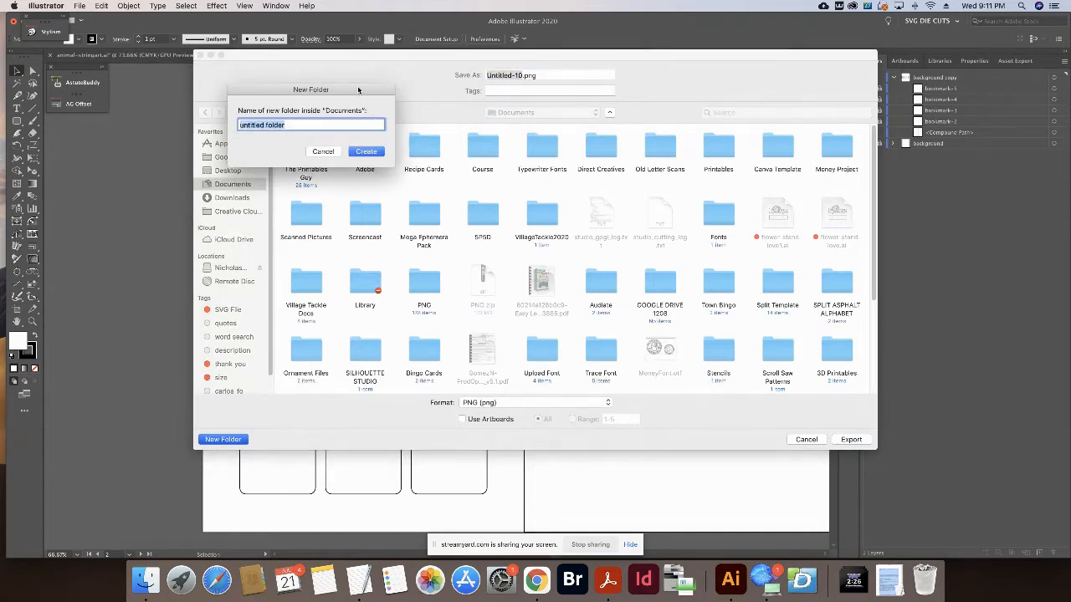
{"action": "type", "text": "Bookmarks"}
{"action": "key", "text": "Return"}
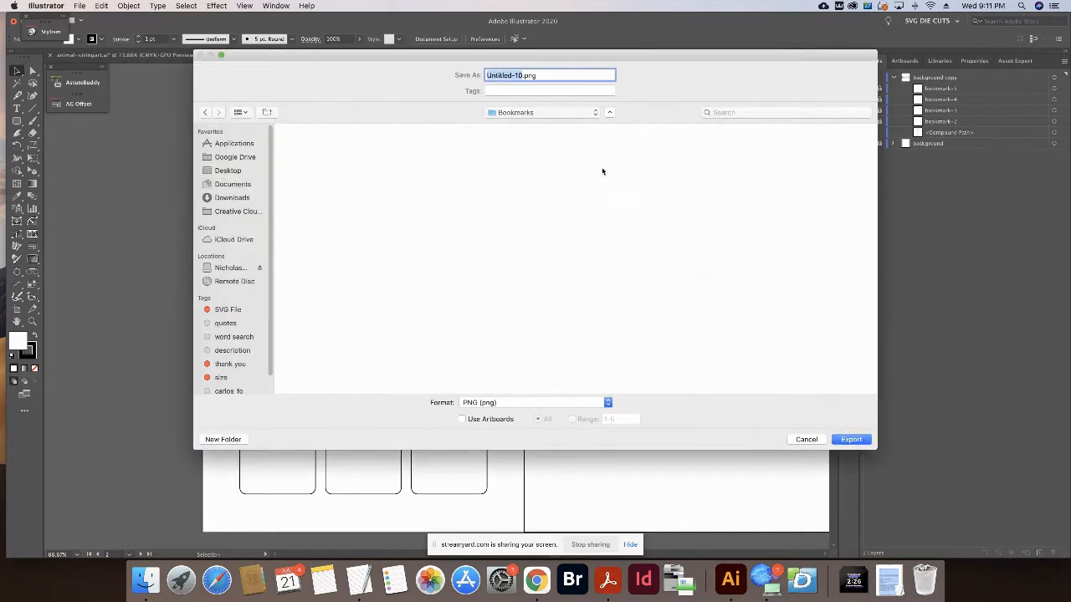
Create two subfolders named PNG and PDF inside the Bookmarks folder.
{"action": "left_click", "coordinate": [223, 439]}
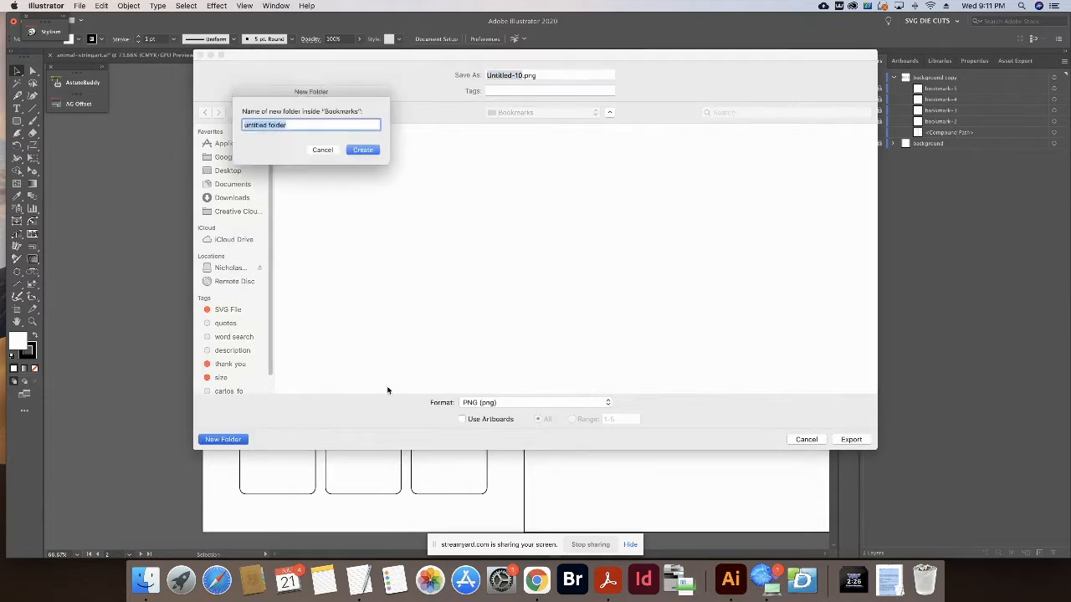
{"action": "type", "text": "PNG"}
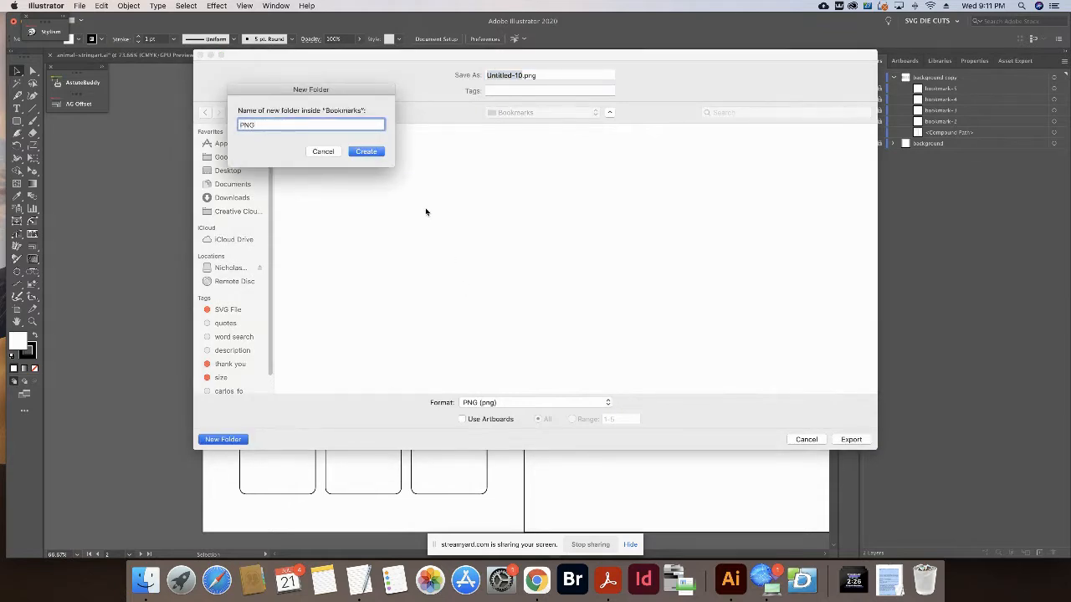
{"action": "key", "text": "Return"}
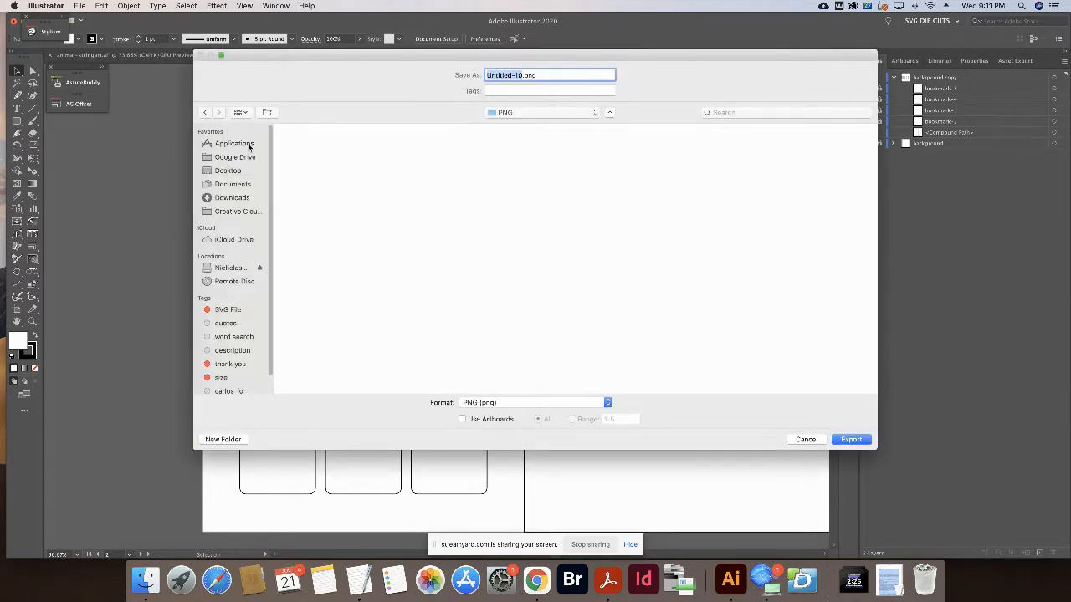
{"action": "left_click", "coordinate": [206, 113]}
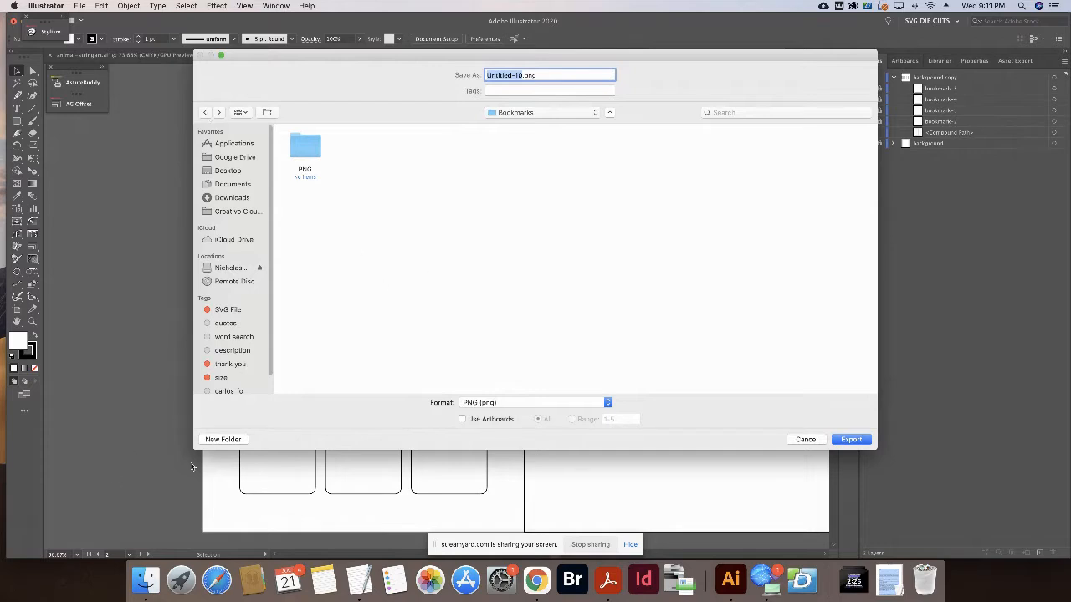
{"action": "left_click", "coordinate": [221, 439]}
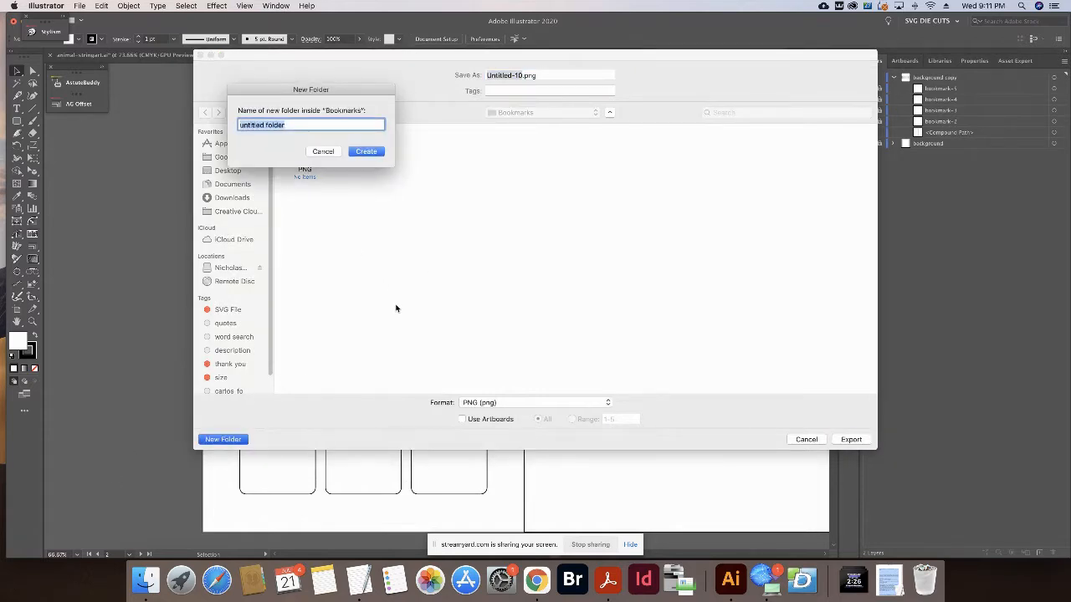
{"action": "type", "text": "PDF"}
{"action": "key", "text": "Return"}
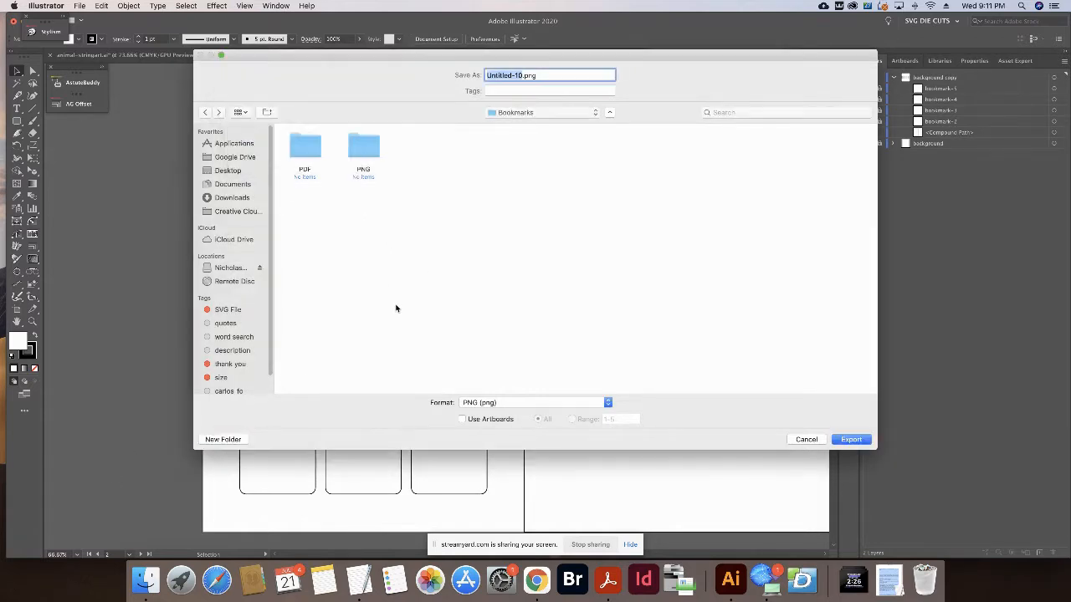
Choose the PNG subfolder as the export destination and limit the export to artboard 1.
{"action": "left_click", "coordinate": [211, 113]}
{"action": "left_click", "coordinate": [369, 149]}
{"action": "double_click", "coordinate": [369, 149]}
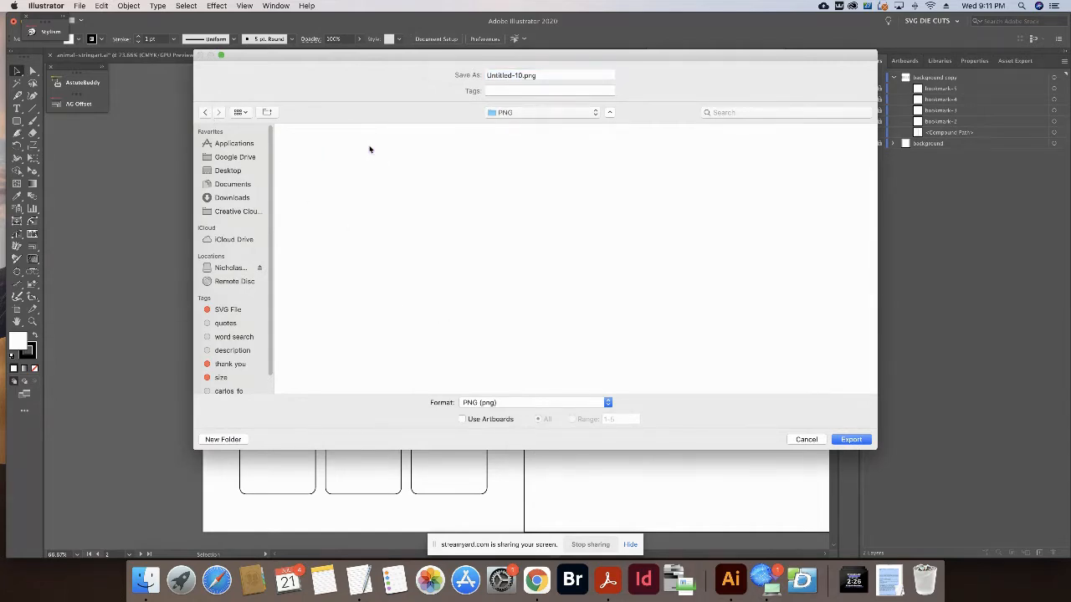
{"action": "left_click", "coordinate": [462, 420]}
{"action": "left_click", "coordinate": [573, 419]}
{"action": "double_click", "coordinate": [622, 419]}
{"action": "type", "text": "1"}
Name the file bookmark-1 and export it as a PNG at High (300 ppi) with a transparent background.
{"action": "triple_click", "coordinate": [520, 75]}
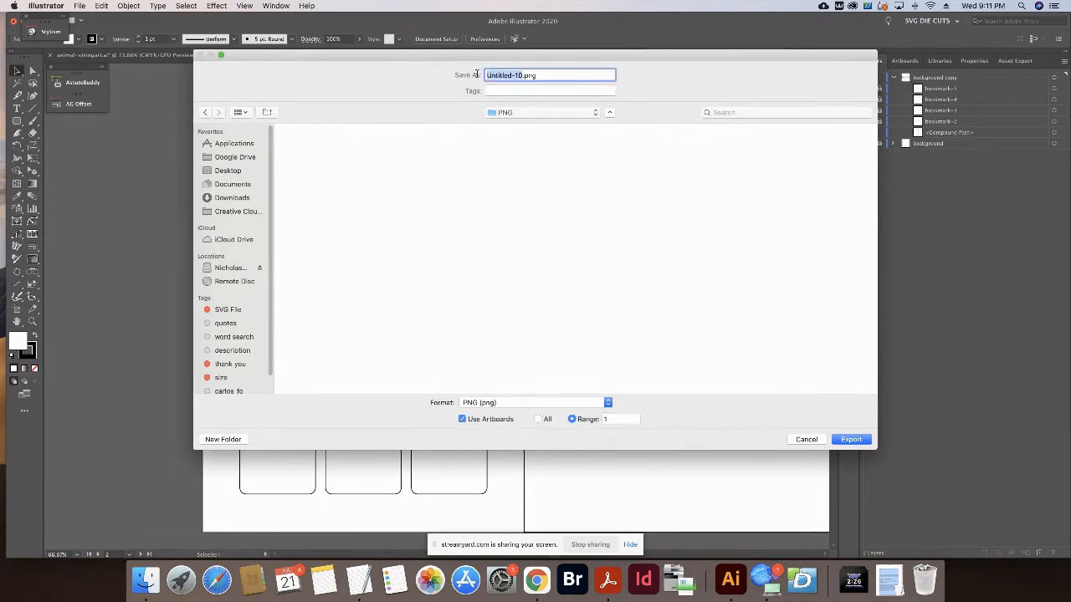
{"action": "type", "text": "bookmark-1"}
{"action": "key", "text": "Return"}
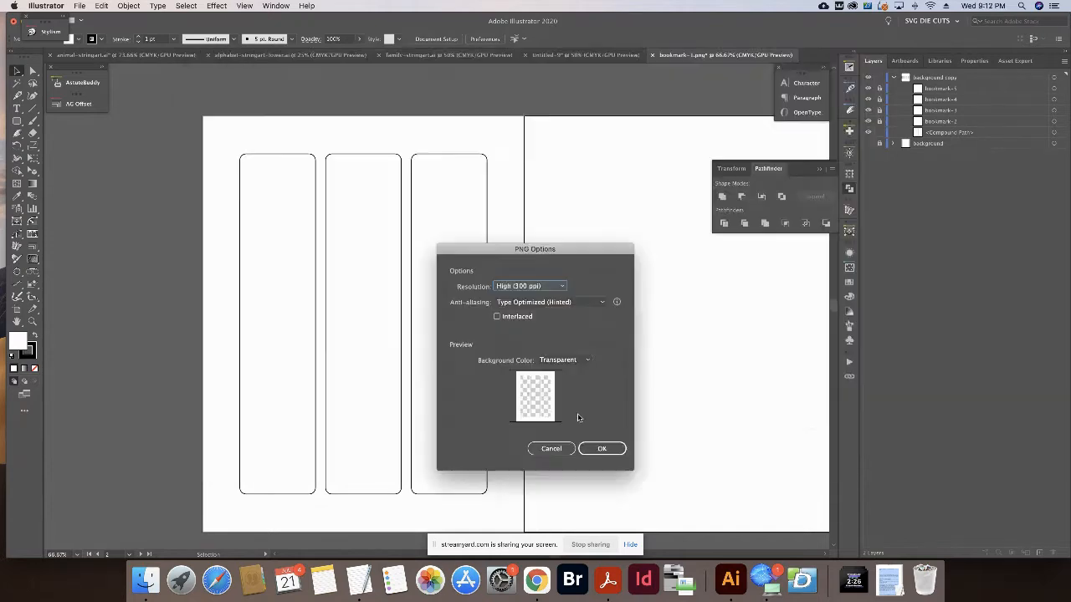
{"action": "left_click", "coordinate": [602, 450]}
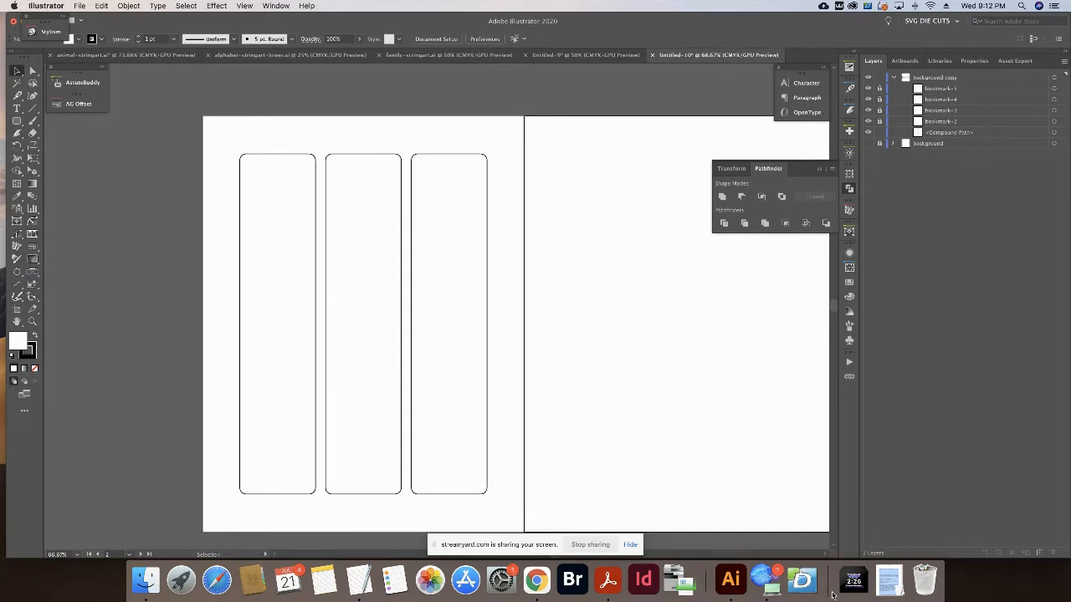
Switch to Chrome, open a new browser window beside the artwork and load canva.com.
{"action": "right_click", "coordinate": [540, 586]}
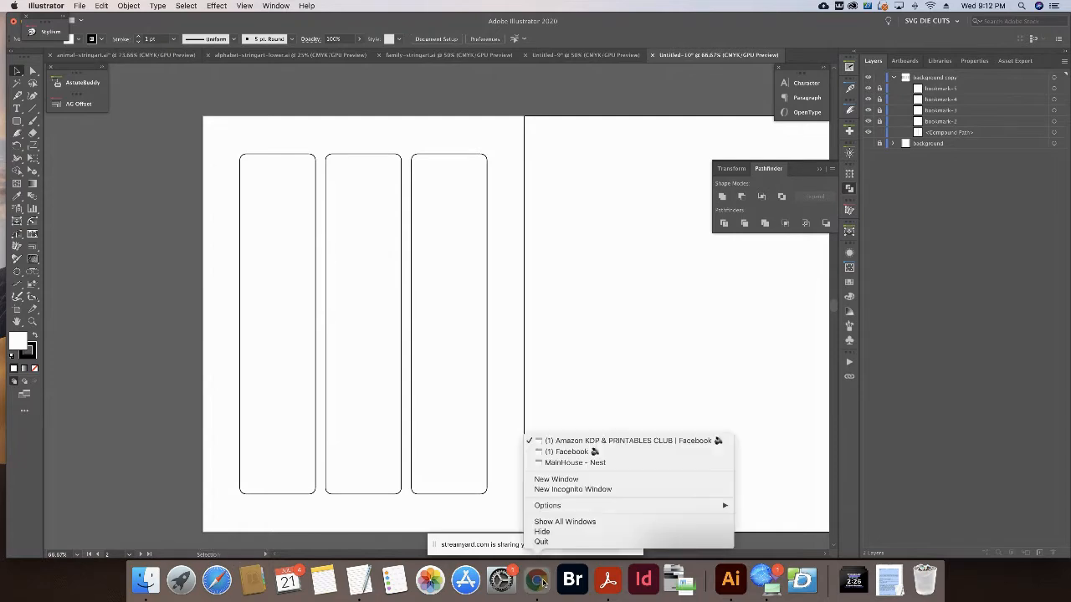
{"action": "left_click", "coordinate": [561, 484]}
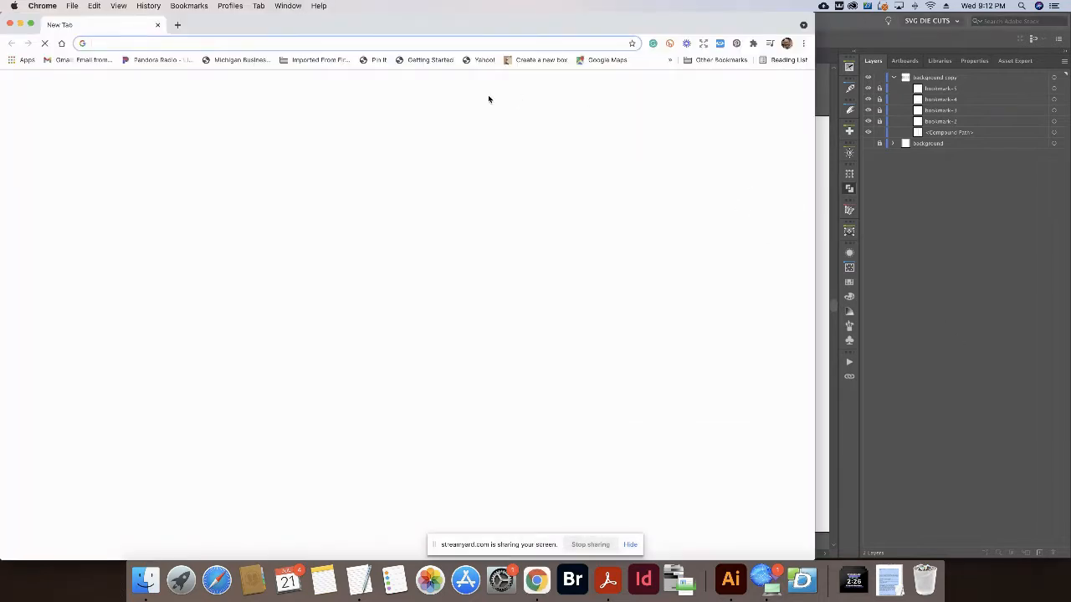
{"action": "left_click_drag", "start_coordinate": [471, 29], "coordinate": [556, 28]}
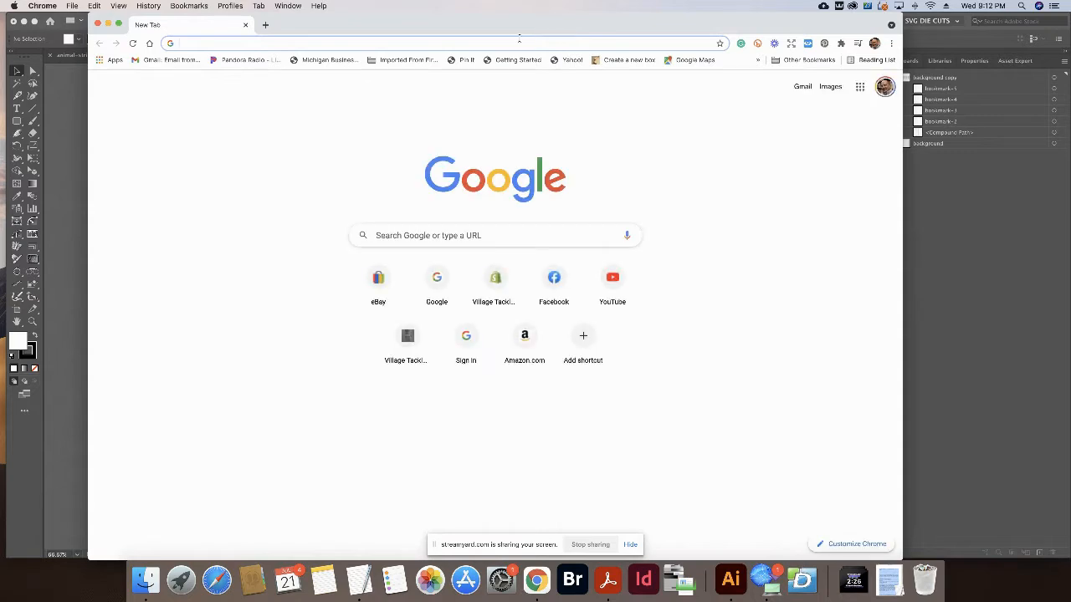
{"action": "left_click", "coordinate": [379, 41]}
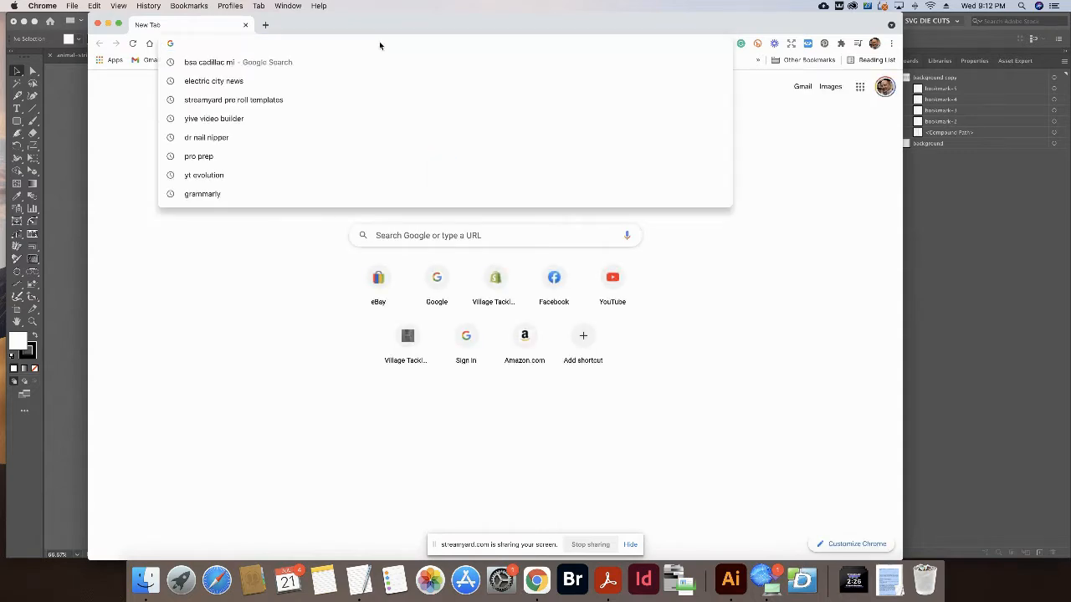
{"action": "type", "text": "can"}
{"action": "key", "text": "Return"}
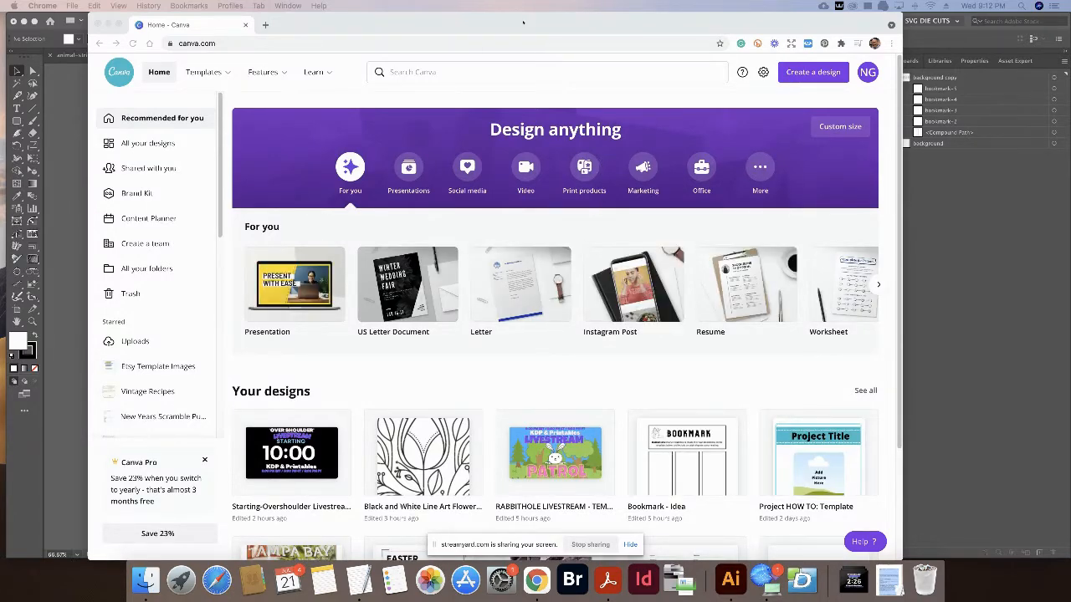
{"action": "left_click_drag", "start_coordinate": [524, 21], "coordinate": [555, 21]}
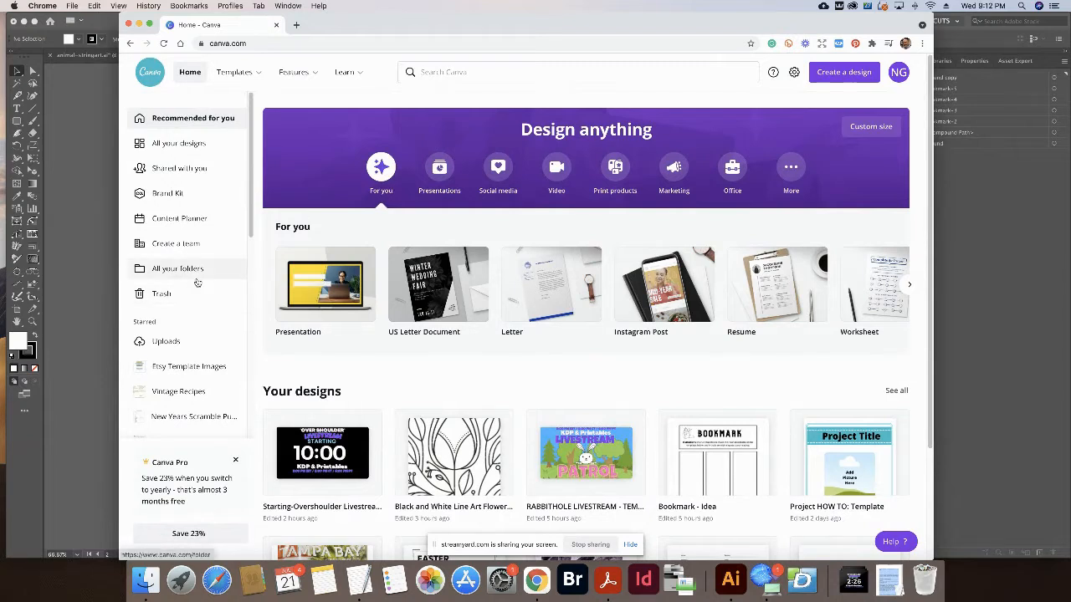
Create a new Canva folder named Bookmarks among all folders.
{"action": "left_click", "coordinate": [167, 341]}
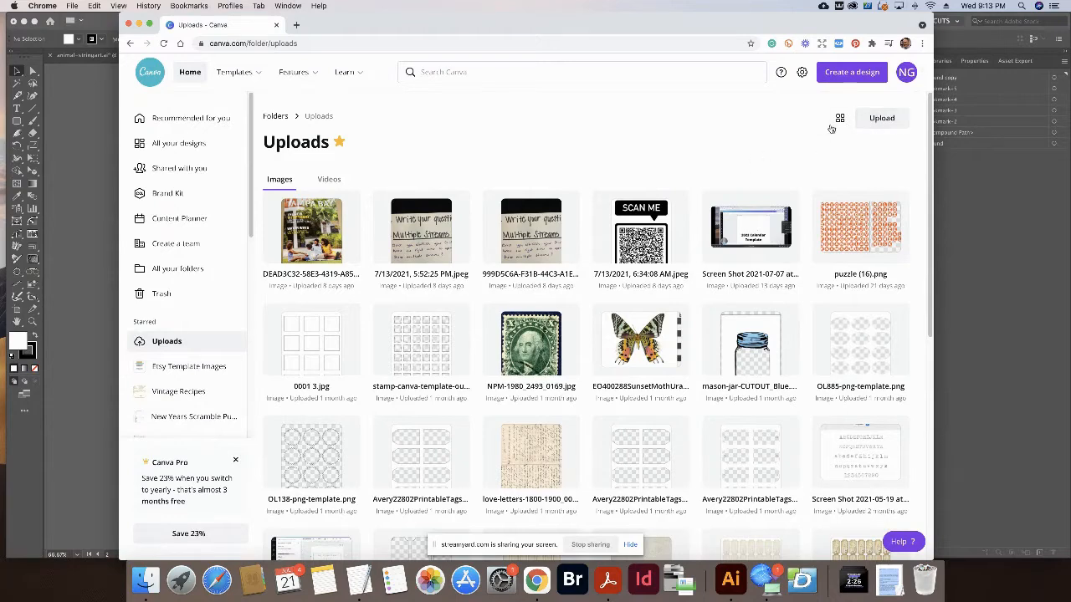
{"action": "left_click", "coordinate": [195, 269]}
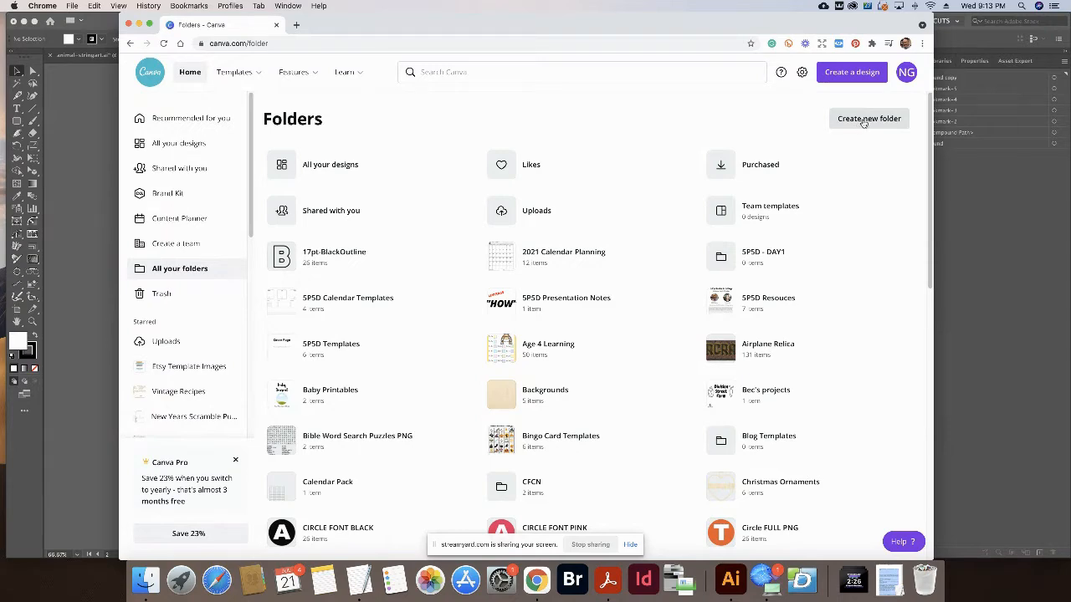
{"action": "left_click", "coordinate": [861, 120]}
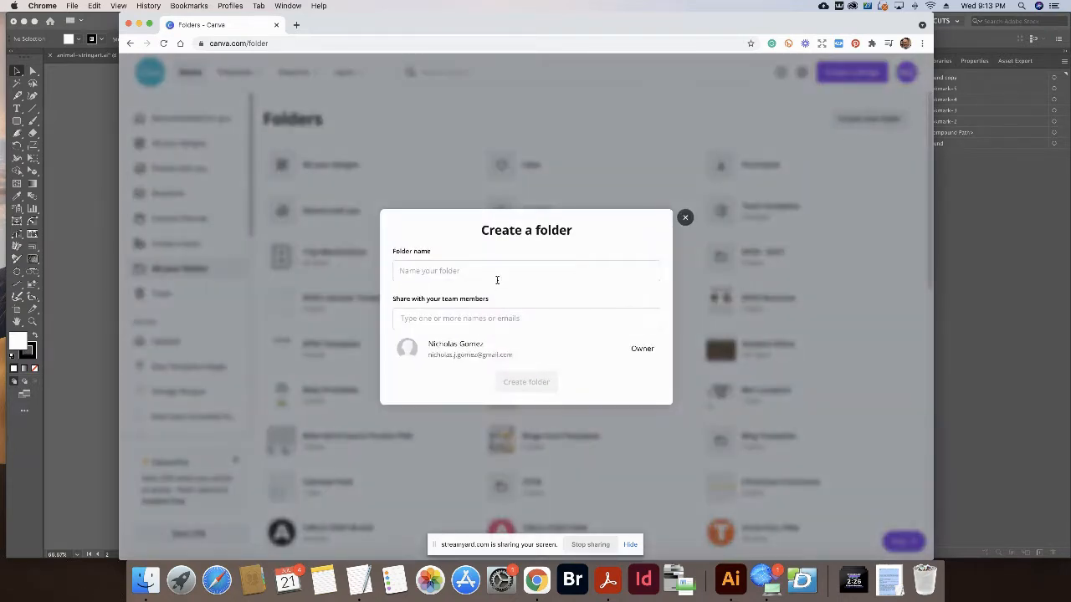
{"action": "left_click", "coordinate": [500, 268]}
{"action": "type", "text": "Bookmarks"}
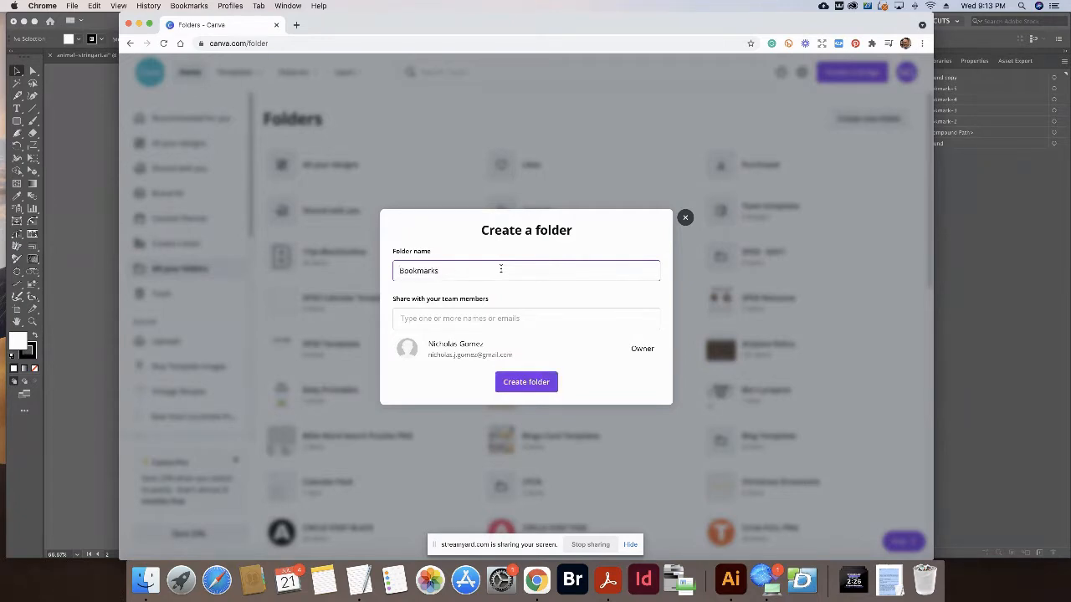
{"action": "key", "text": "Return"}
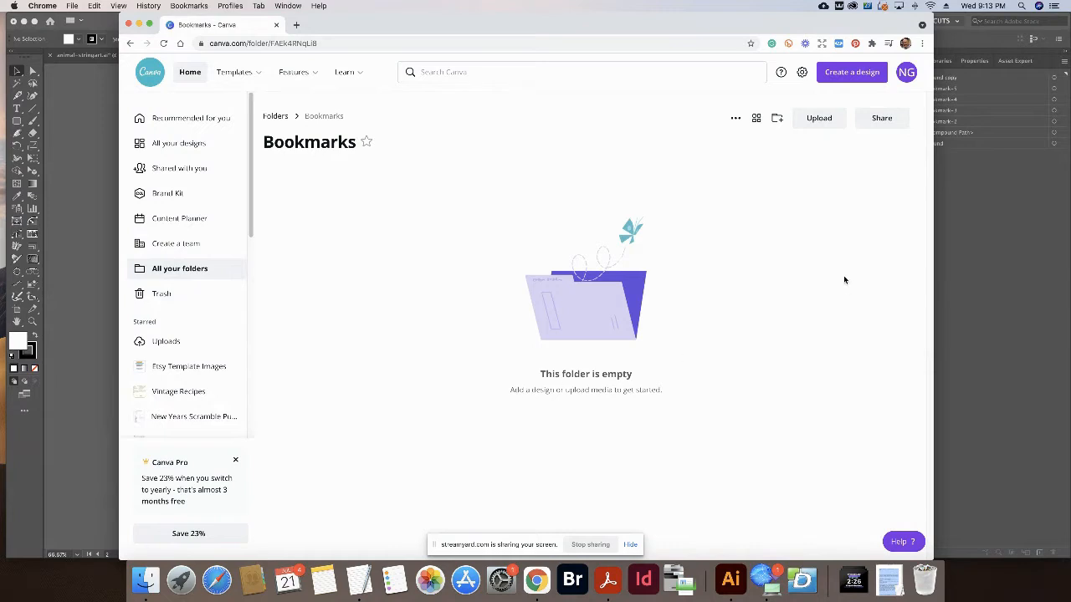
Upload bookmark-1_bookmark-1.png from the PNG subfolder of Documents > Bookmarks into the Bookmarks folder.
{"action": "left_click", "coordinate": [823, 121]}
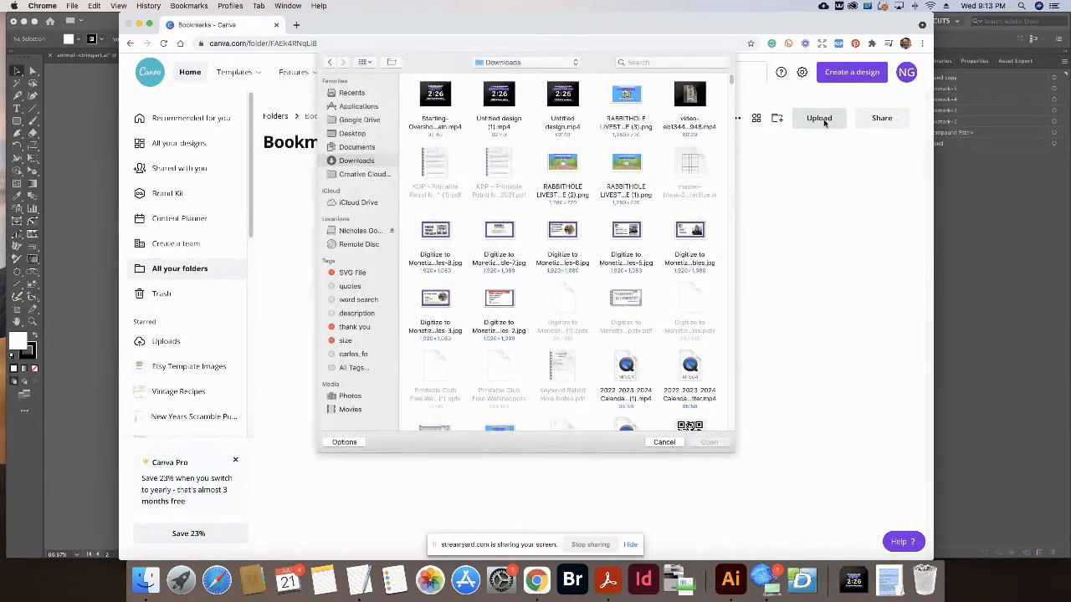
{"action": "left_click", "coordinate": [368, 148]}
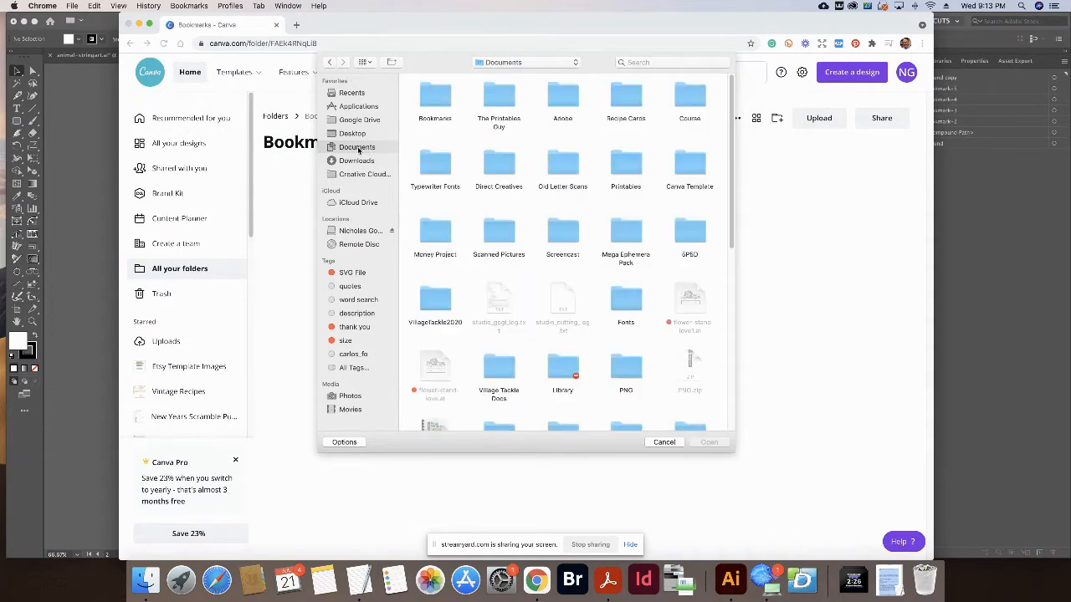
{"action": "double_click", "coordinate": [433, 97]}
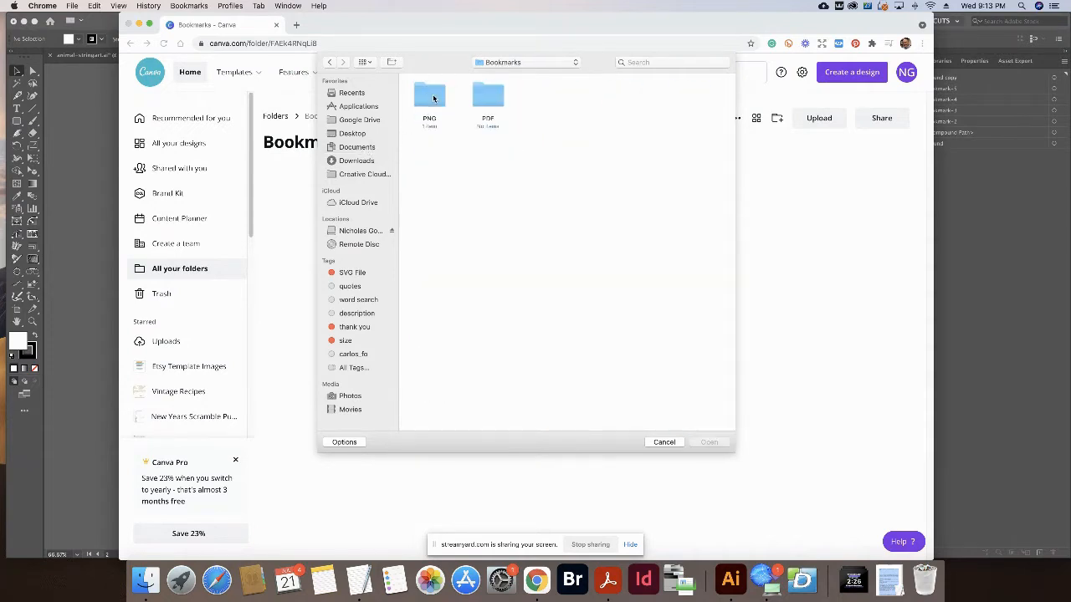
{"action": "double_click", "coordinate": [433, 97]}
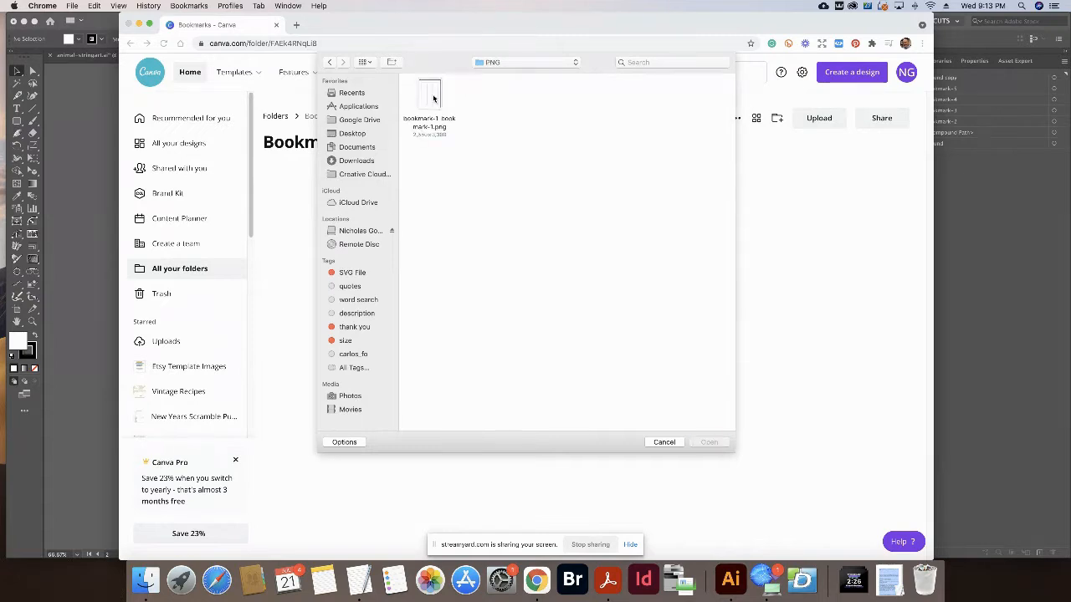
{"action": "left_click", "coordinate": [429, 95]}
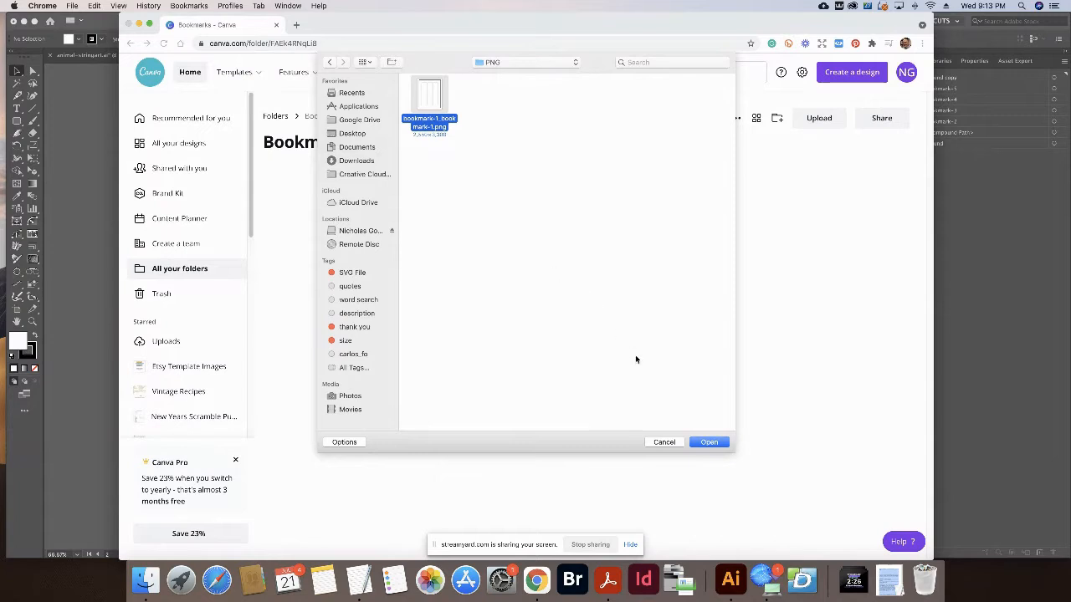
{"action": "left_click", "coordinate": [704, 444]}
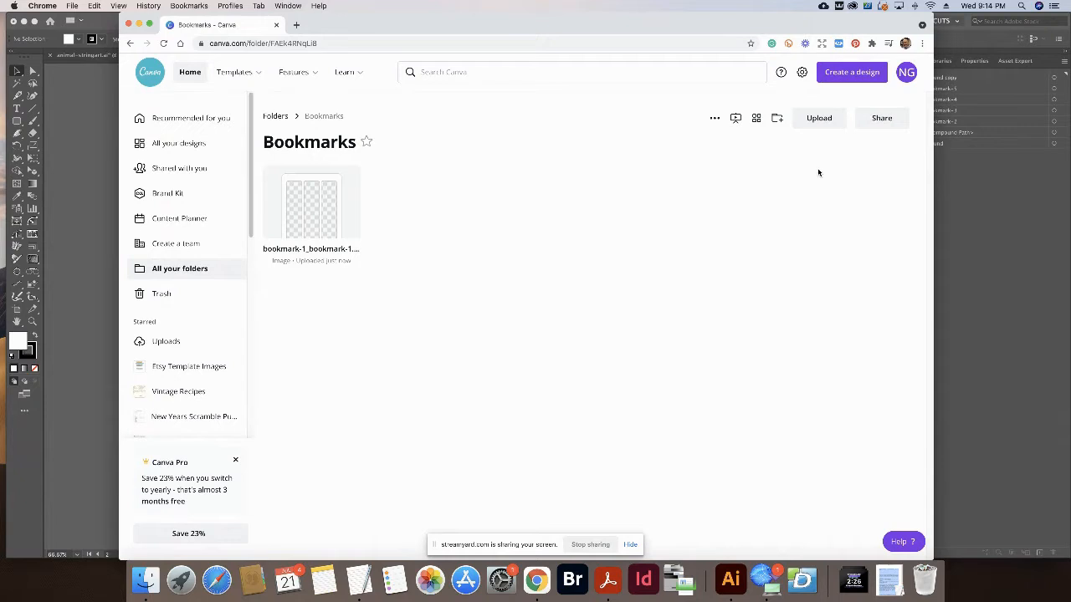
Create a new US Letter Document design.
{"action": "left_click", "coordinate": [858, 77]}
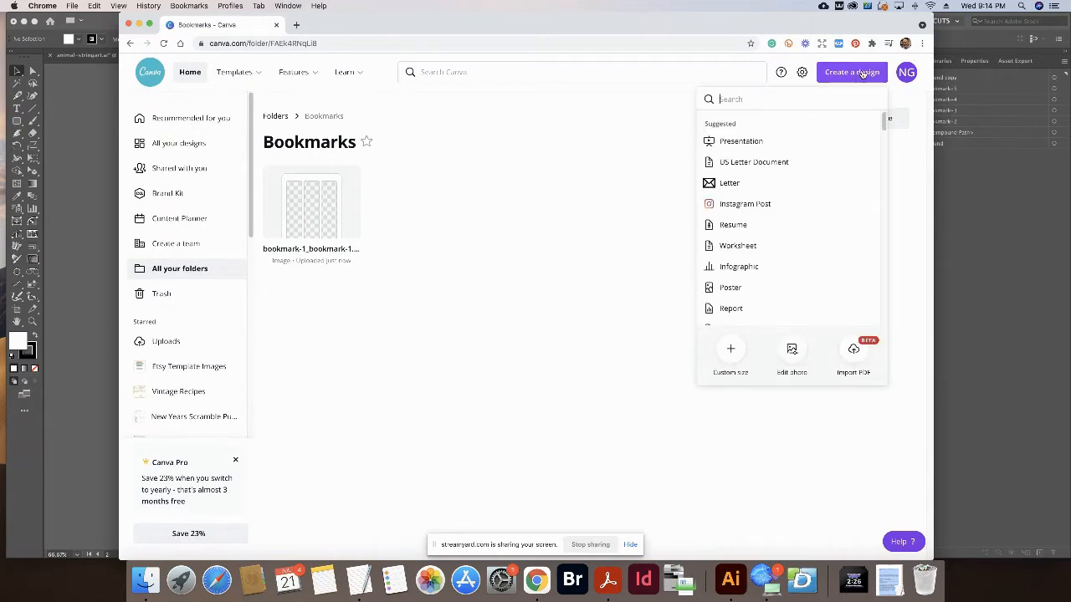
{"action": "left_click", "coordinate": [751, 164]}
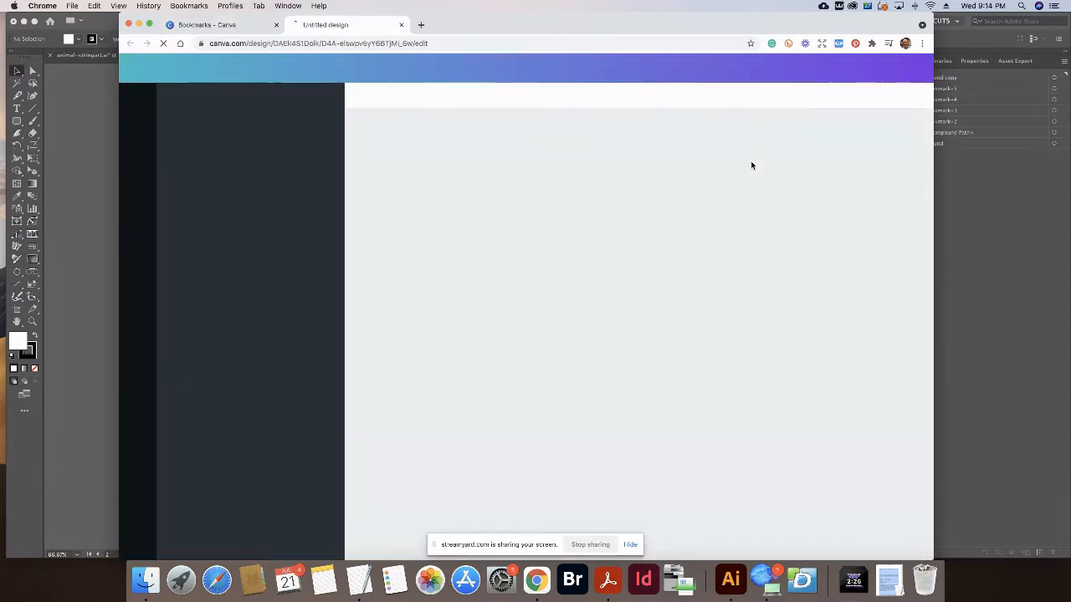
{"action": "left_click", "coordinate": [239, 27]}
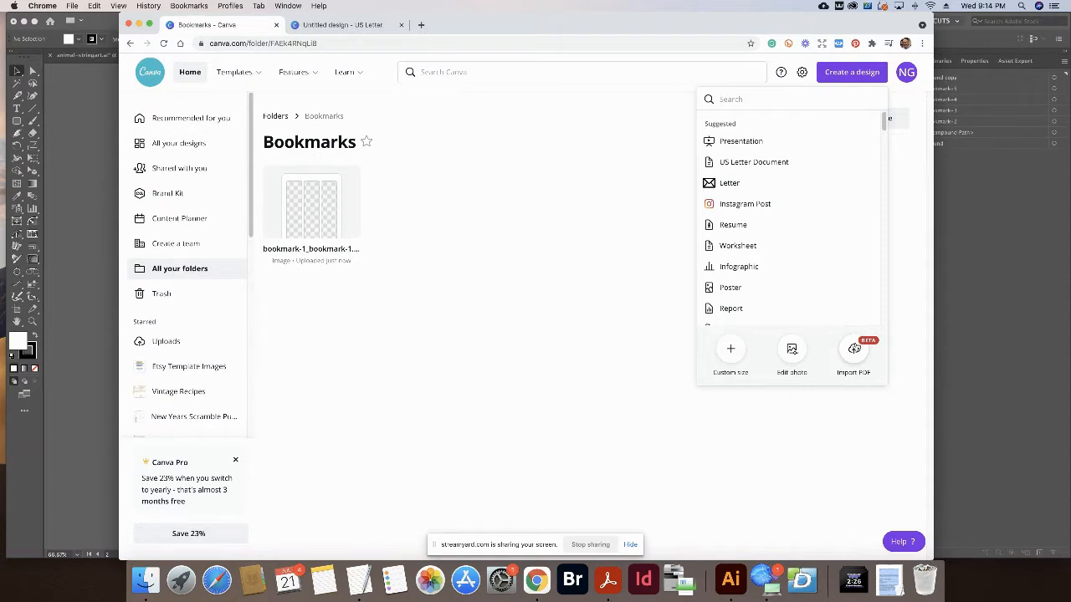
{"action": "left_click", "coordinate": [912, 222]}
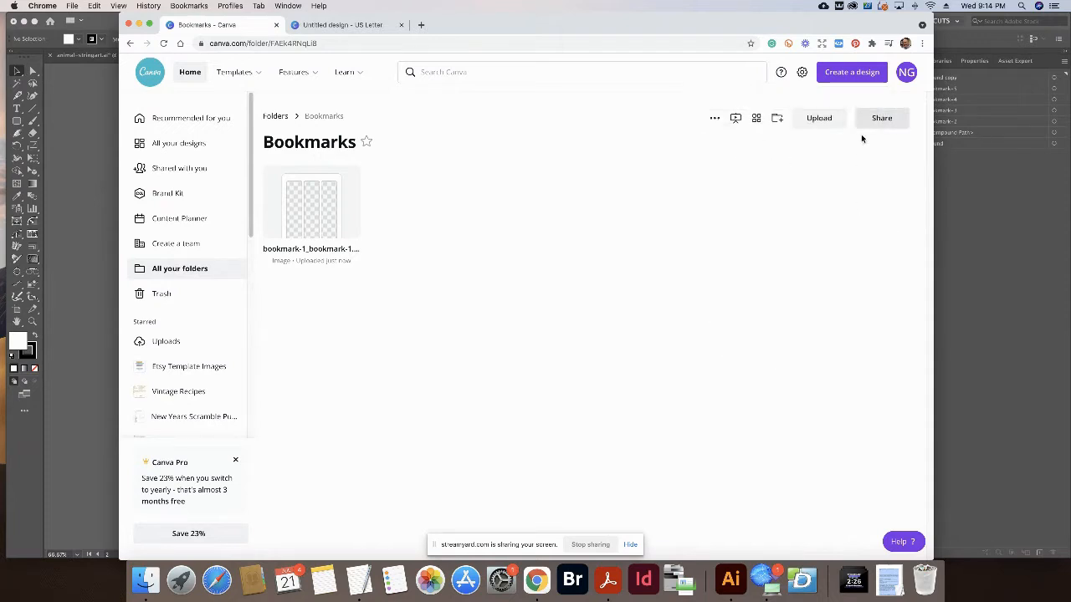
{"action": "left_click", "coordinate": [862, 75]}
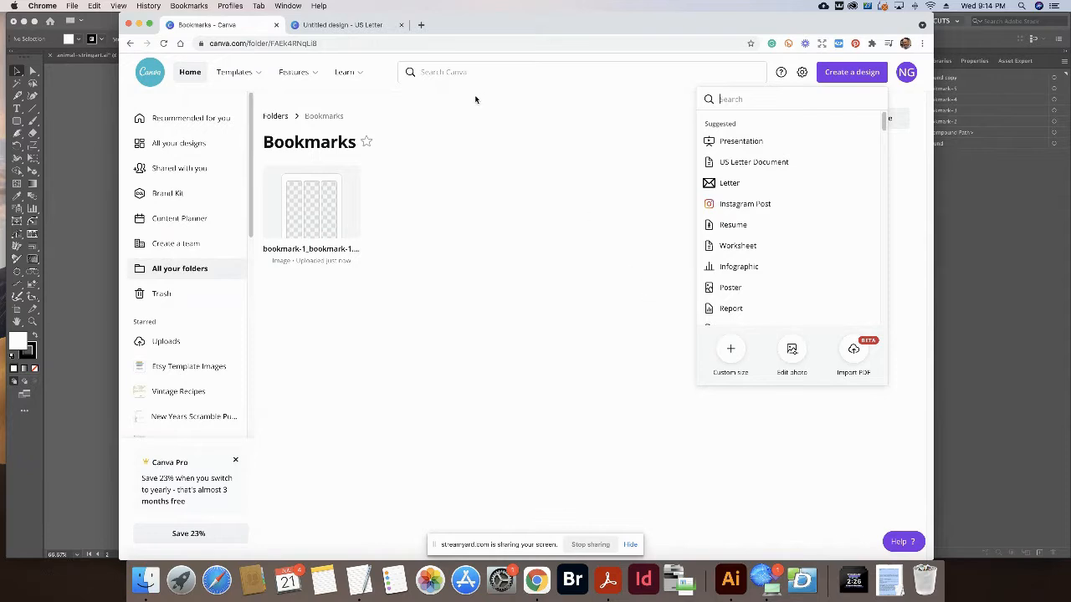
{"action": "left_click", "coordinate": [342, 24]}
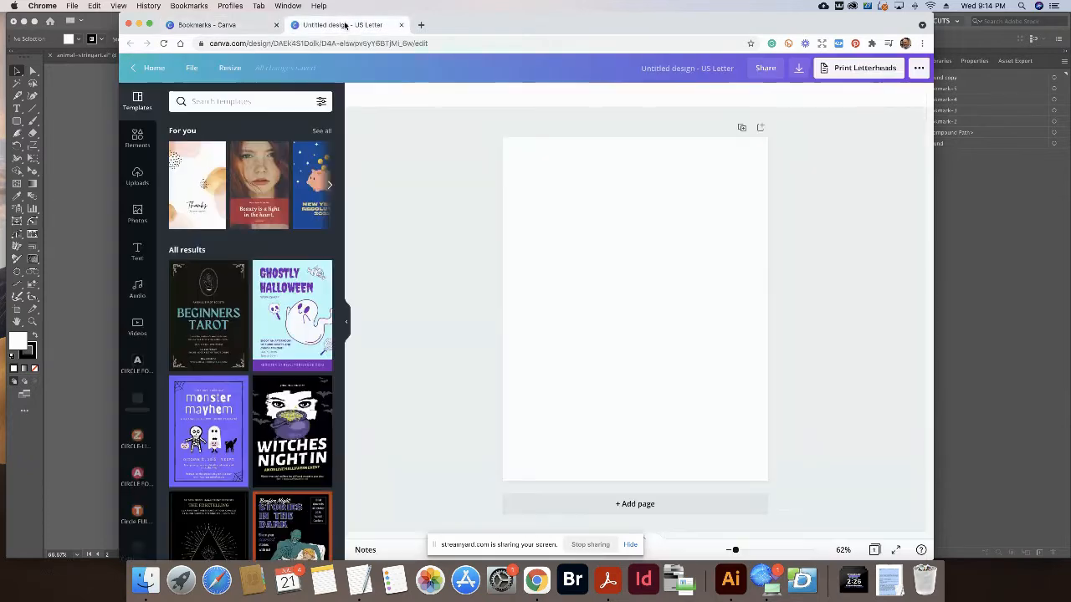
Name the new US Letter design Bookmark-Template.
{"action": "left_click", "coordinate": [711, 68]}
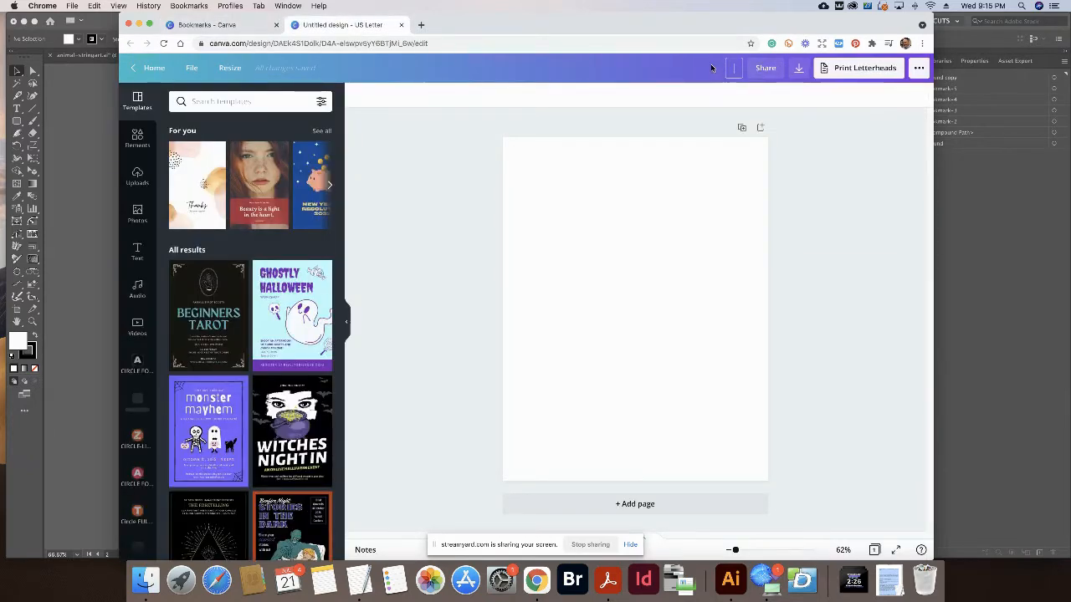
{"action": "type", "text": "Bookmark-Template"}
{"action": "key", "text": "Return"}
{"action": "left_click", "coordinate": [801, 110]}
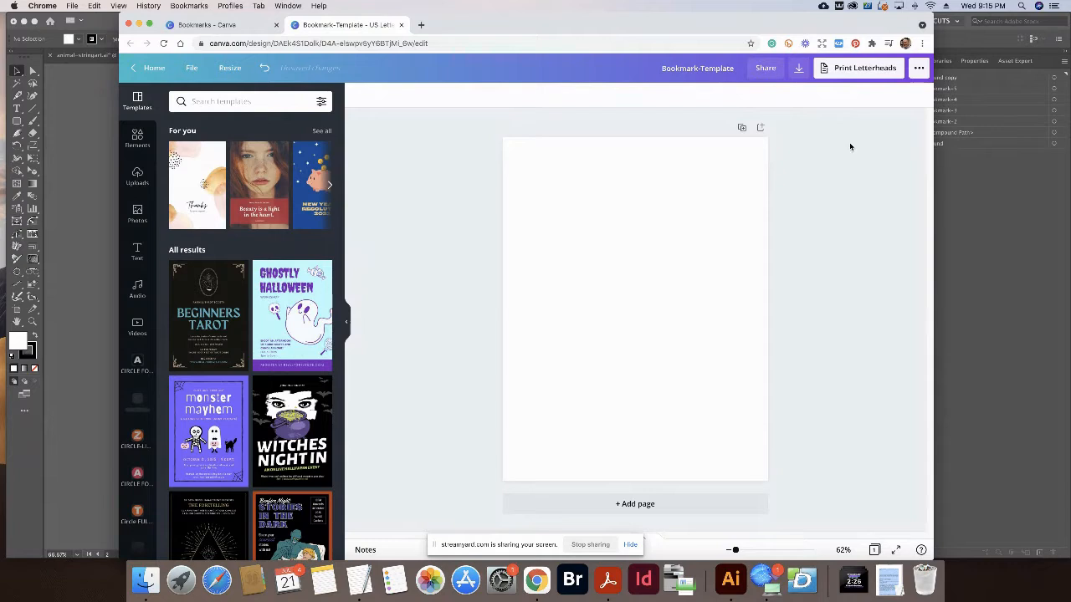
Set the design's share link to use as template, copy the link and close the sharing options.
{"action": "left_click", "coordinate": [766, 69]}
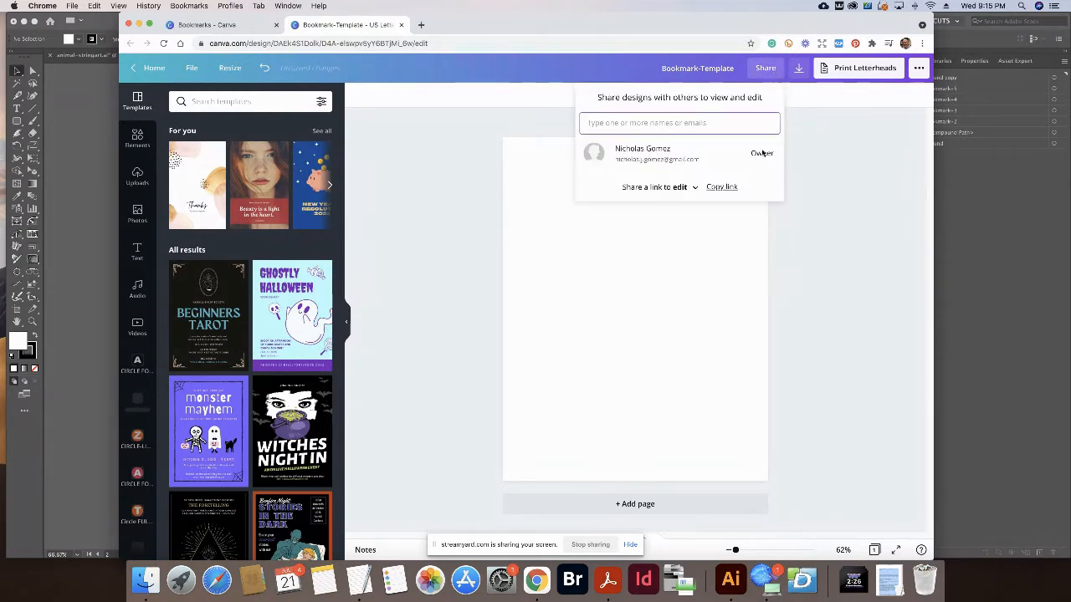
{"action": "left_click", "coordinate": [693, 185]}
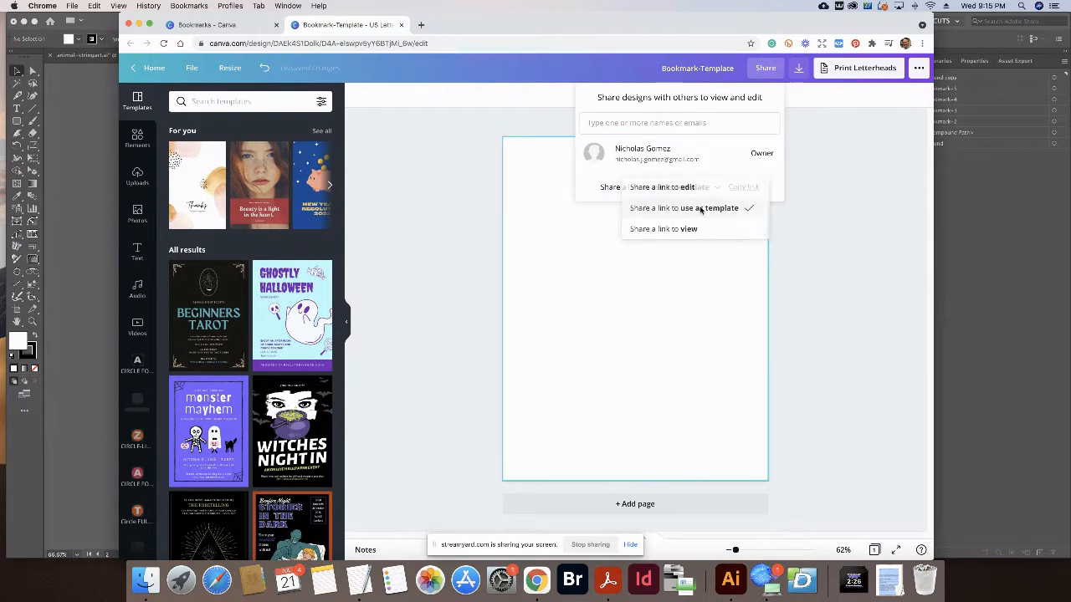
{"action": "left_click", "coordinate": [698, 208]}
{"action": "left_click", "coordinate": [753, 188]}
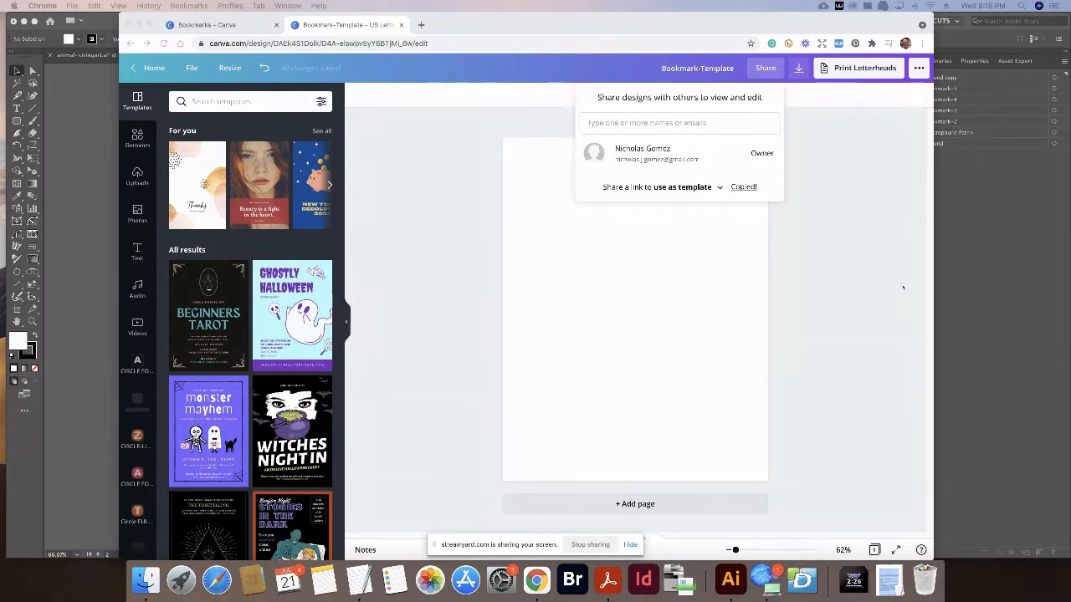
{"action": "left_click", "coordinate": [816, 182]}
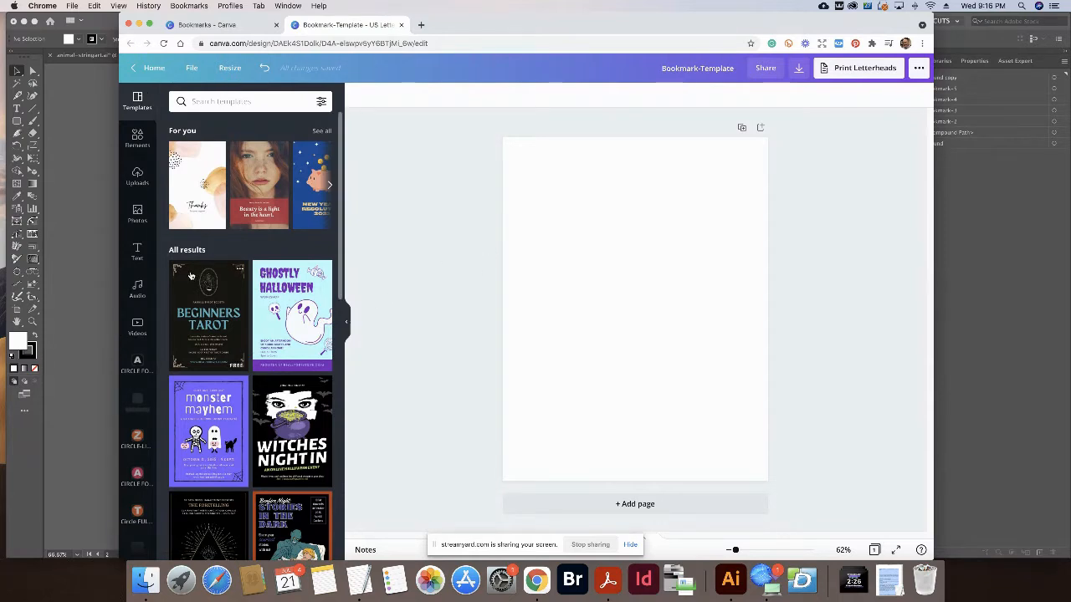
Open the Bookmarks folder inside the design editor to reach the uploaded bookmark image.
{"action": "left_click", "coordinate": [138, 173]}
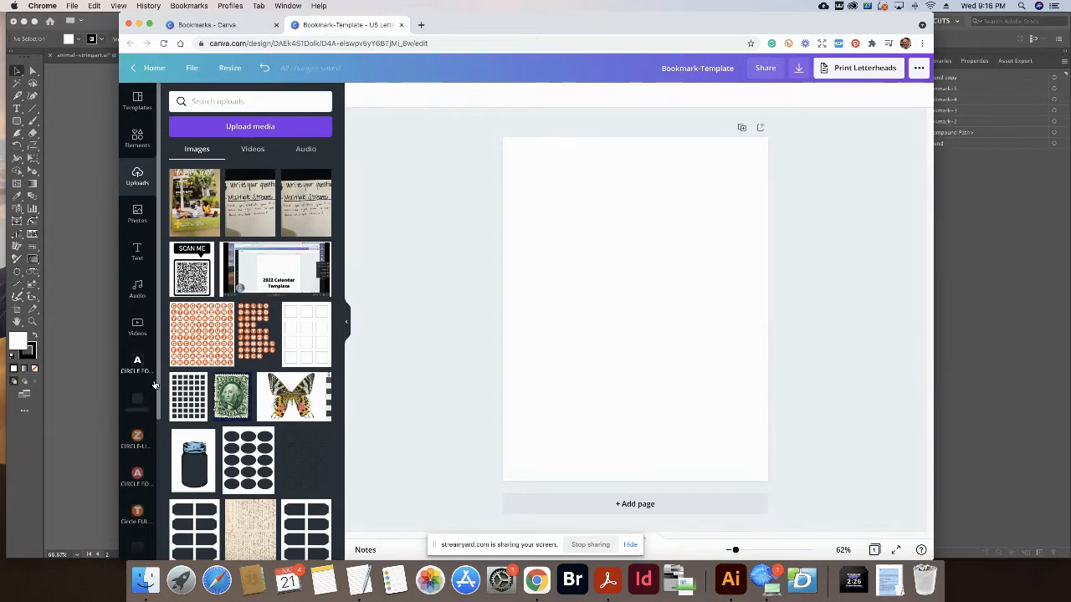
{"action": "scroll", "coordinate": [134, 401], "scroll_direction": "down", "scroll_amount": 5}
{"action": "left_click", "coordinate": [134, 506]}
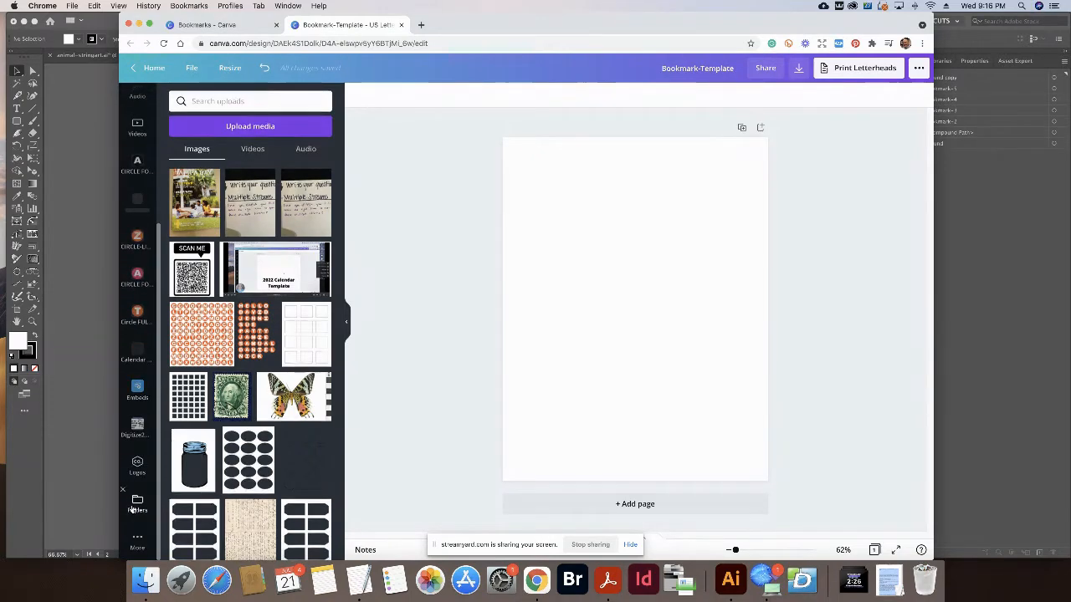
{"action": "scroll", "coordinate": [233, 288], "scroll_direction": "down", "scroll_amount": 4}
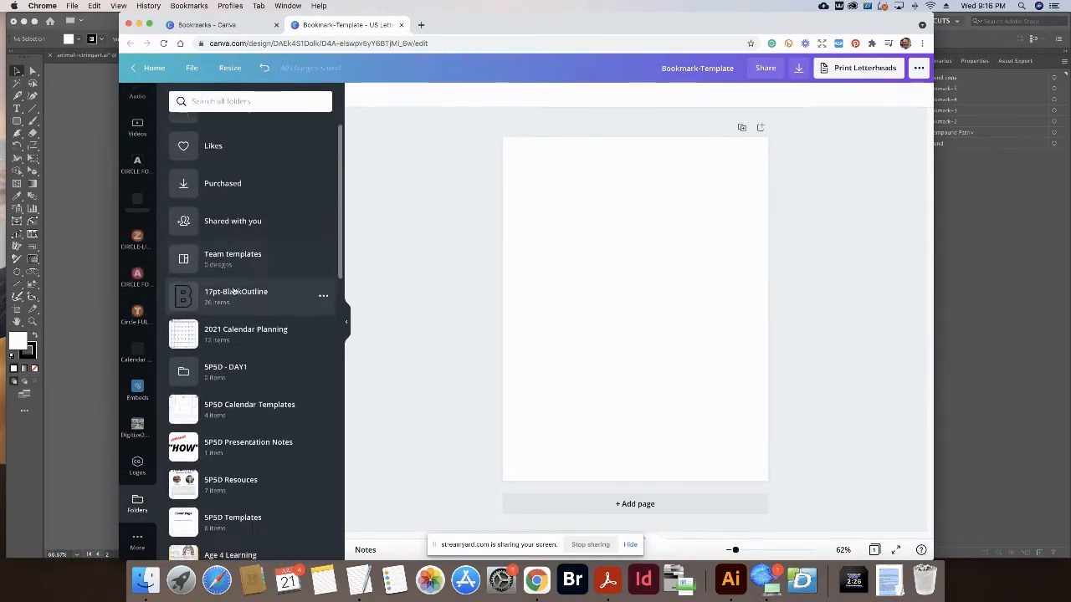
{"action": "scroll", "coordinate": [235, 291], "scroll_direction": "down", "scroll_amount": 7}
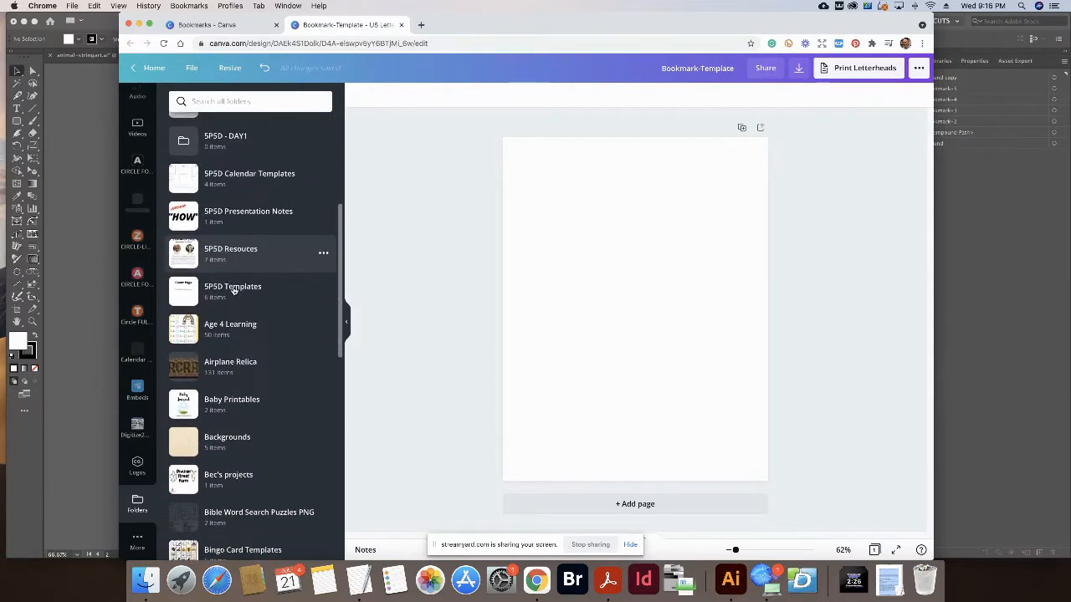
{"action": "scroll", "coordinate": [235, 291], "scroll_direction": "down", "scroll_amount": 4}
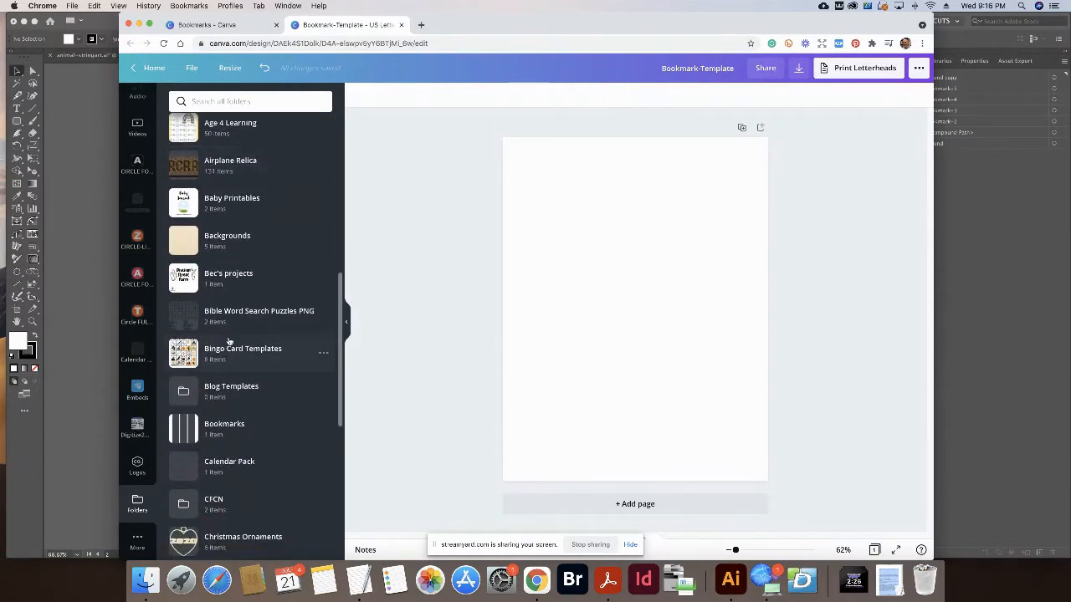
{"action": "left_click", "coordinate": [201, 428]}
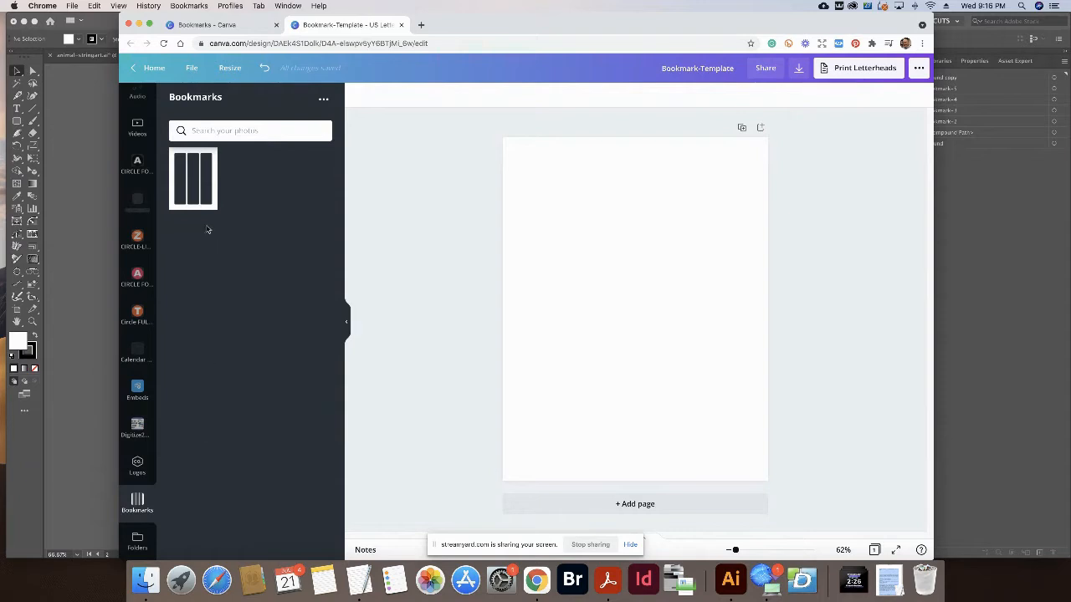
Add the bookmark image to the page and enlarge it to fill the whole page at 8.5 x 11.
{"action": "left_click", "coordinate": [188, 156]}
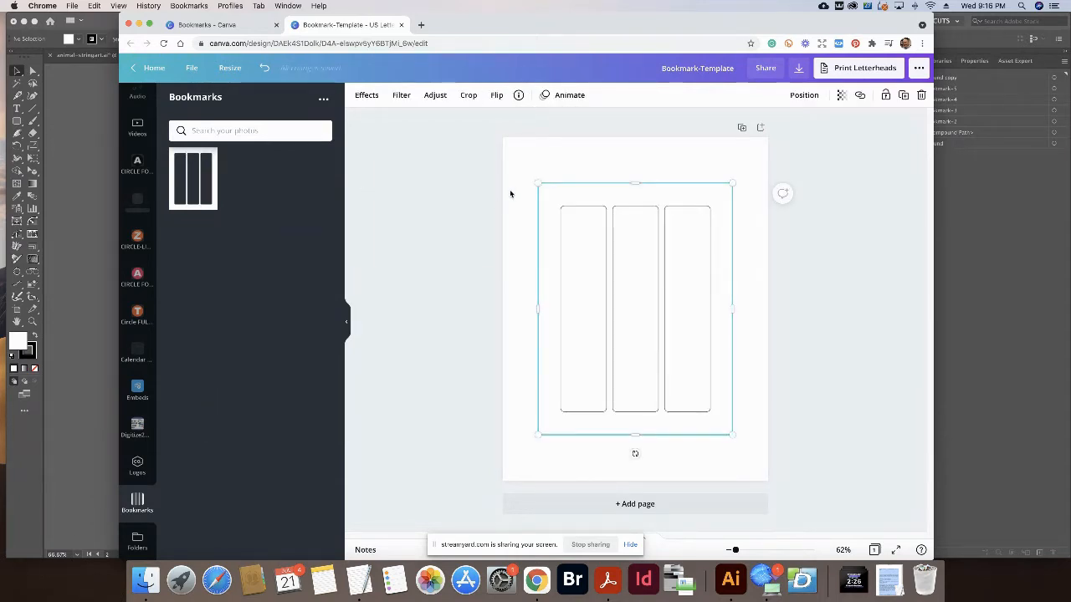
{"action": "left_click_drag", "start_coordinate": [538, 183], "coordinate": [500, 139]}
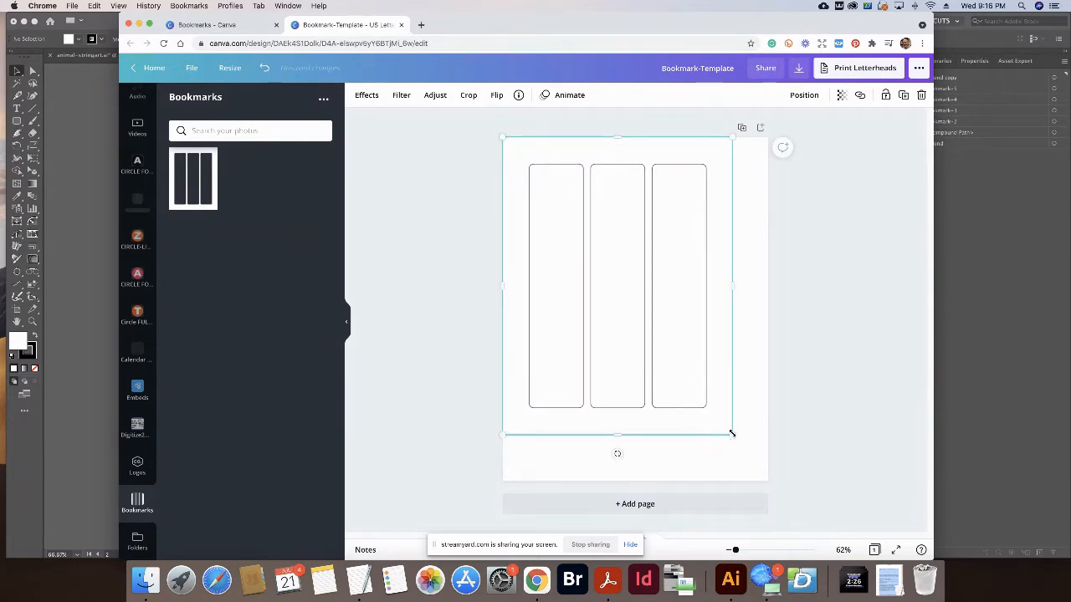
{"action": "left_click_drag", "start_coordinate": [732, 434], "coordinate": [760, 481]}
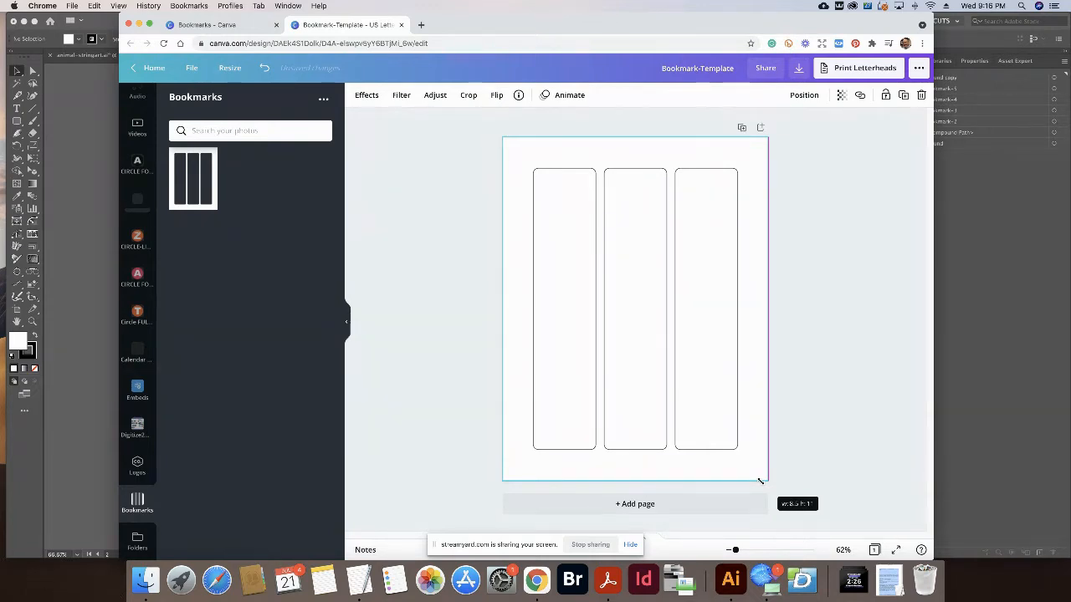
{"action": "left_click_drag", "start_coordinate": [760, 481], "coordinate": [761, 481]}
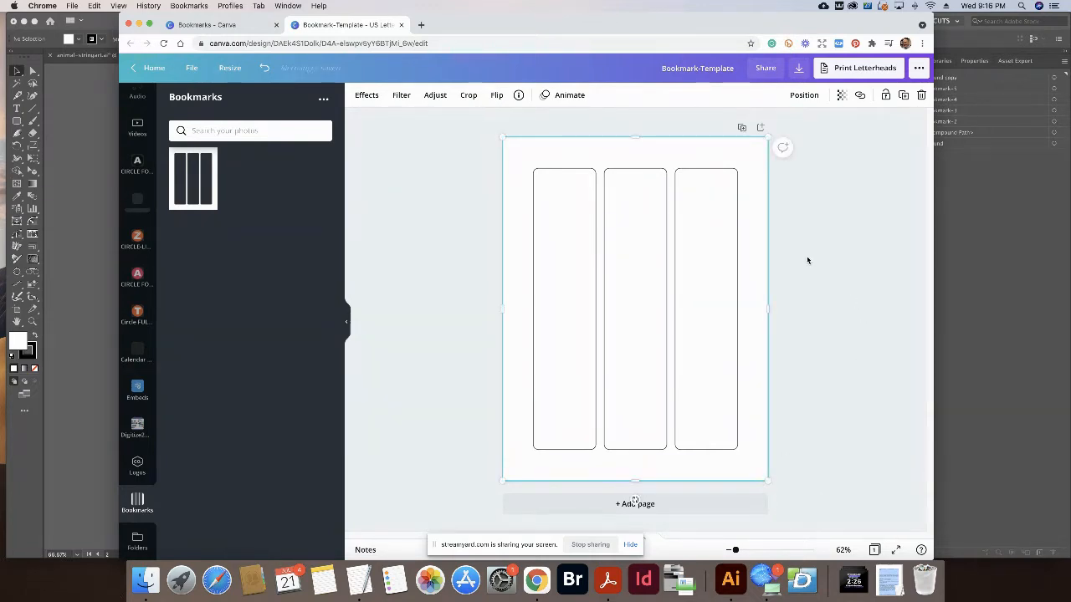
Place a pink flower photo from the Flowers photos, enlarge it over all three bookmark openings and send it backward behind the template.
{"action": "scroll", "coordinate": [139, 214], "scroll_direction": "up", "scroll_amount": 5}
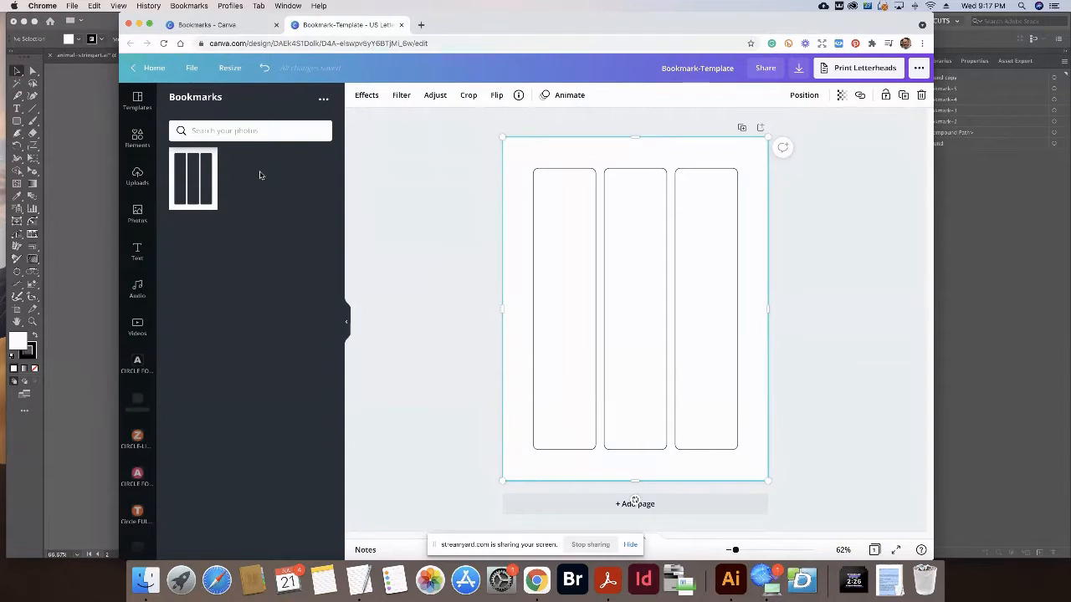
{"action": "left_click", "coordinate": [138, 214]}
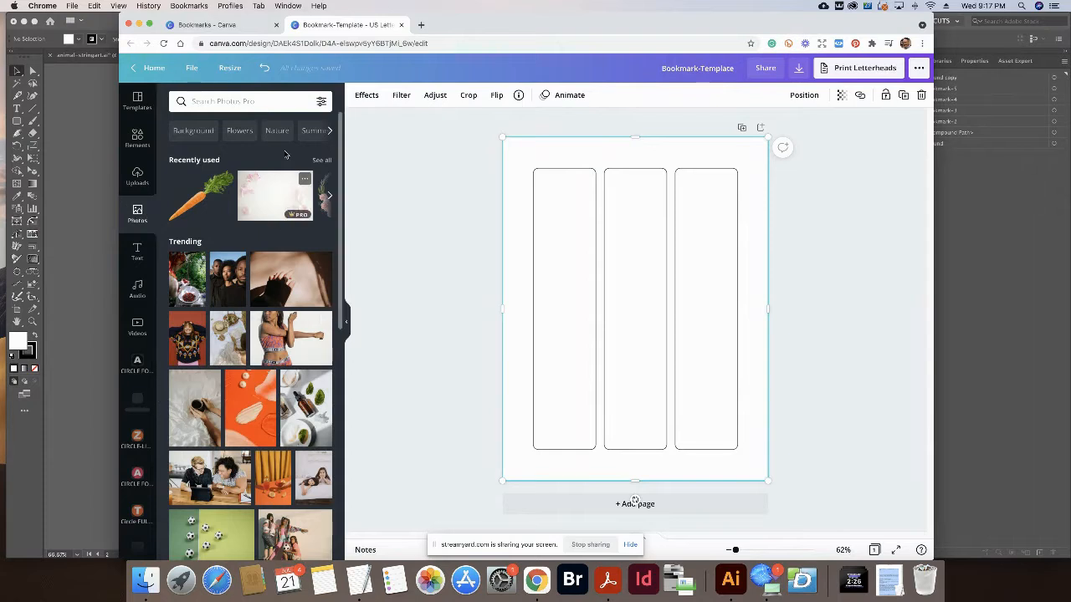
{"action": "left_click", "coordinate": [240, 130]}
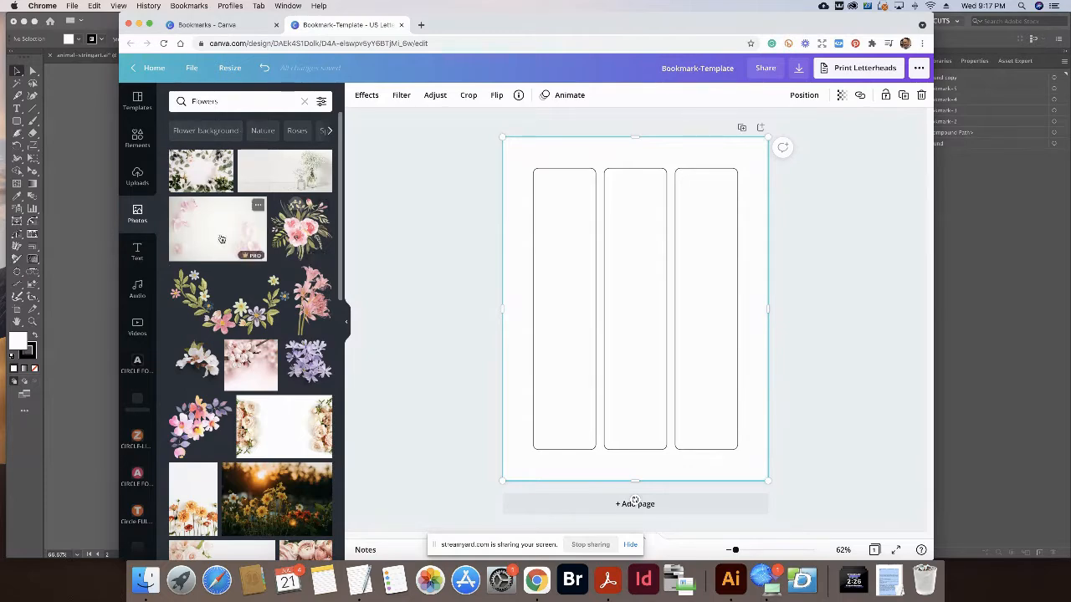
{"action": "scroll", "coordinate": [221, 240], "scroll_direction": "down", "scroll_amount": 8}
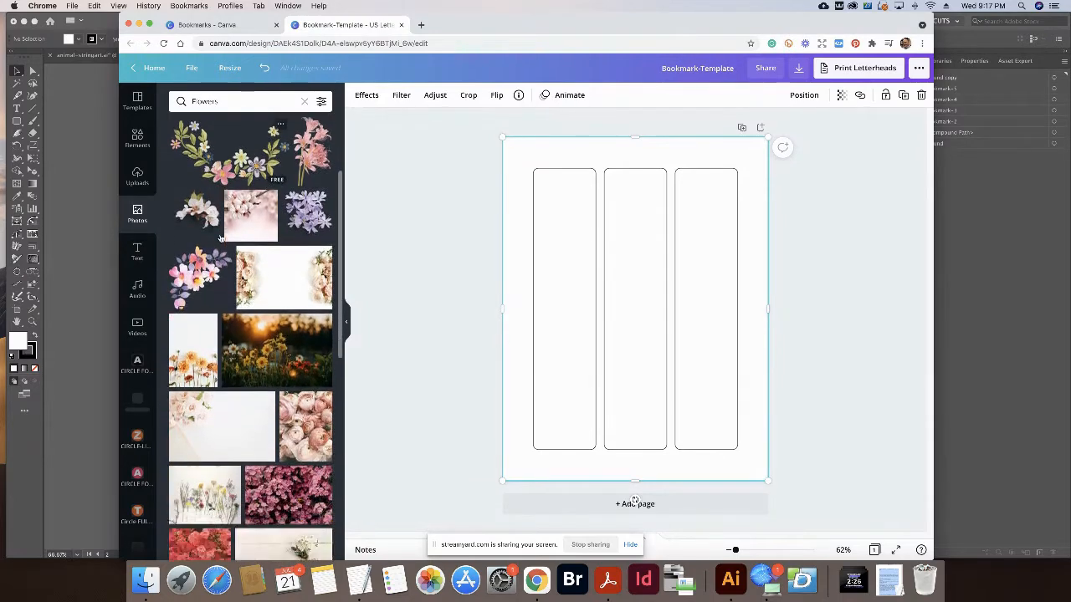
{"action": "left_click_drag", "start_coordinate": [289, 294], "coordinate": [641, 149]}
{"action": "left_click_drag", "start_coordinate": [634, 381], "coordinate": [644, 463]}
{"action": "left_click_drag", "start_coordinate": [644, 361], "coordinate": [645, 368]}
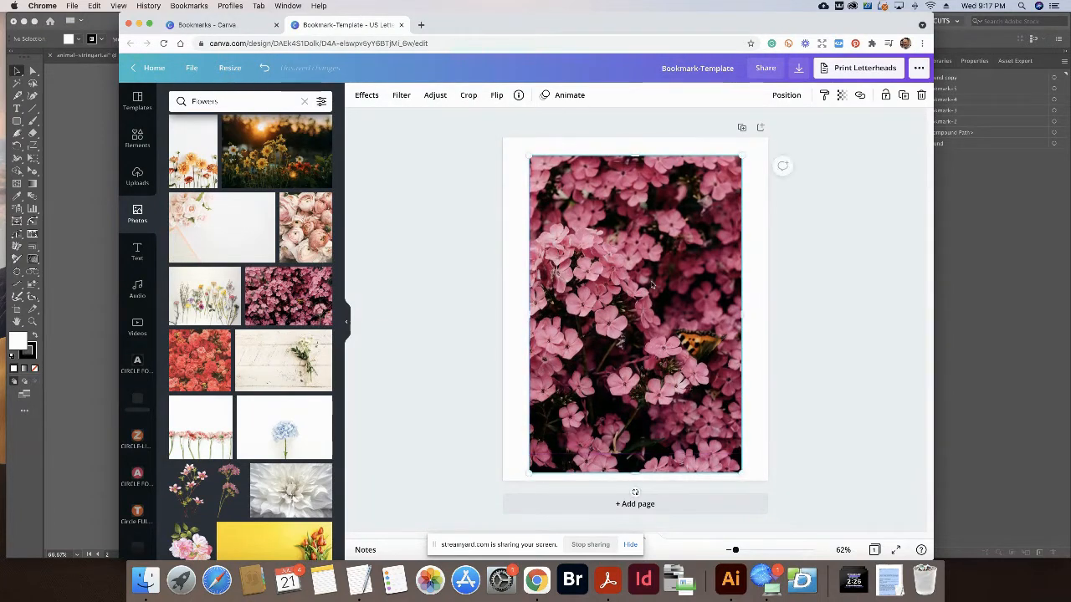
{"action": "left_click", "coordinate": [786, 97]}
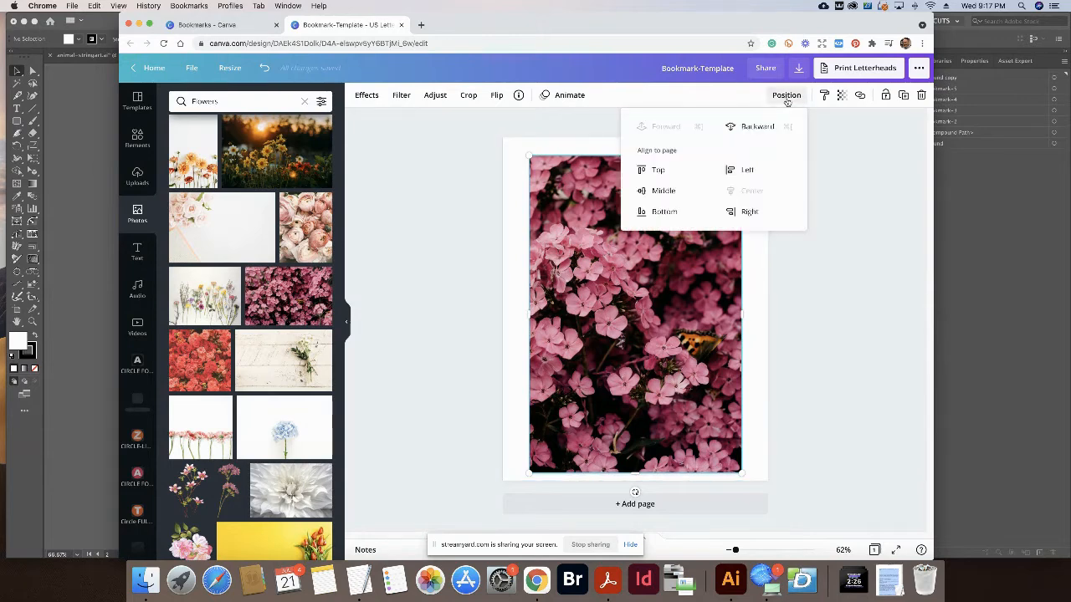
{"action": "left_click", "coordinate": [757, 126]}
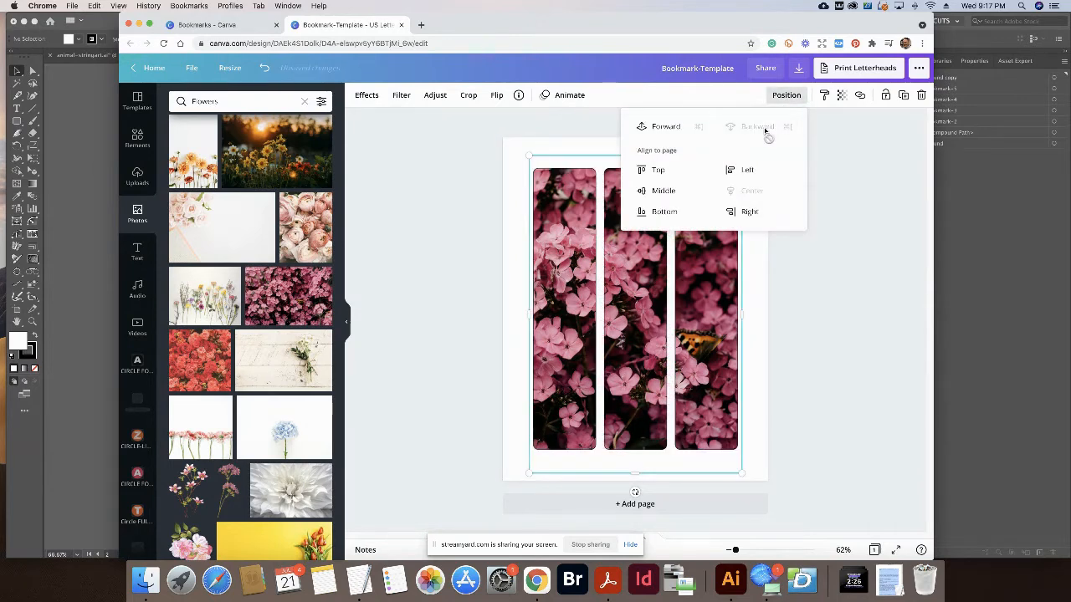
Lock the white bookmark template image in place above the flower photo.
{"action": "left_click", "coordinate": [464, 234]}
{"action": "left_click", "coordinate": [439, 341]}
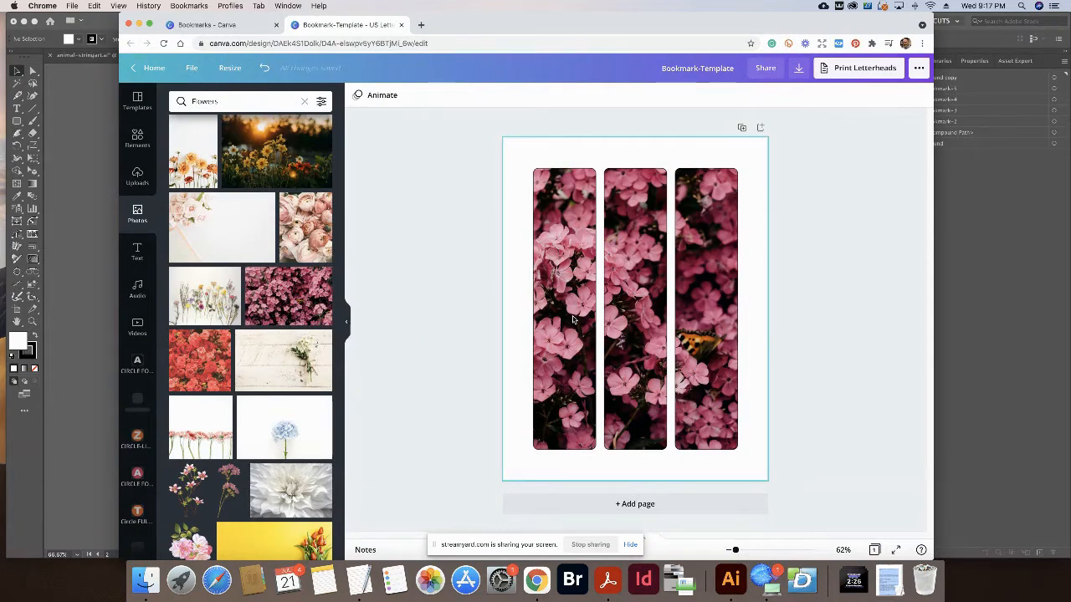
{"action": "left_click", "coordinate": [755, 159]}
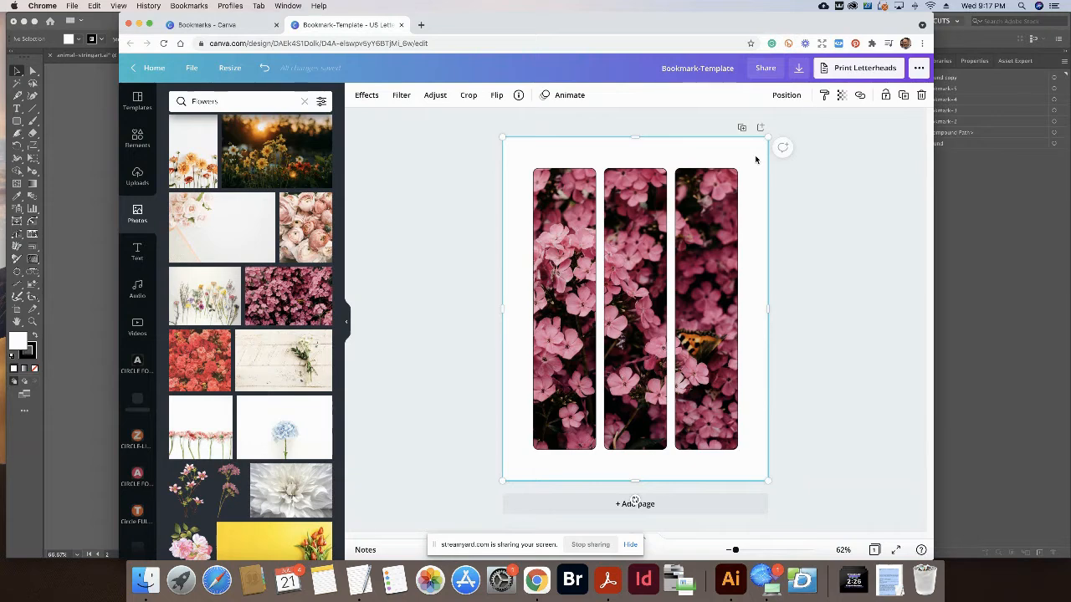
{"action": "left_click", "coordinate": [886, 95]}
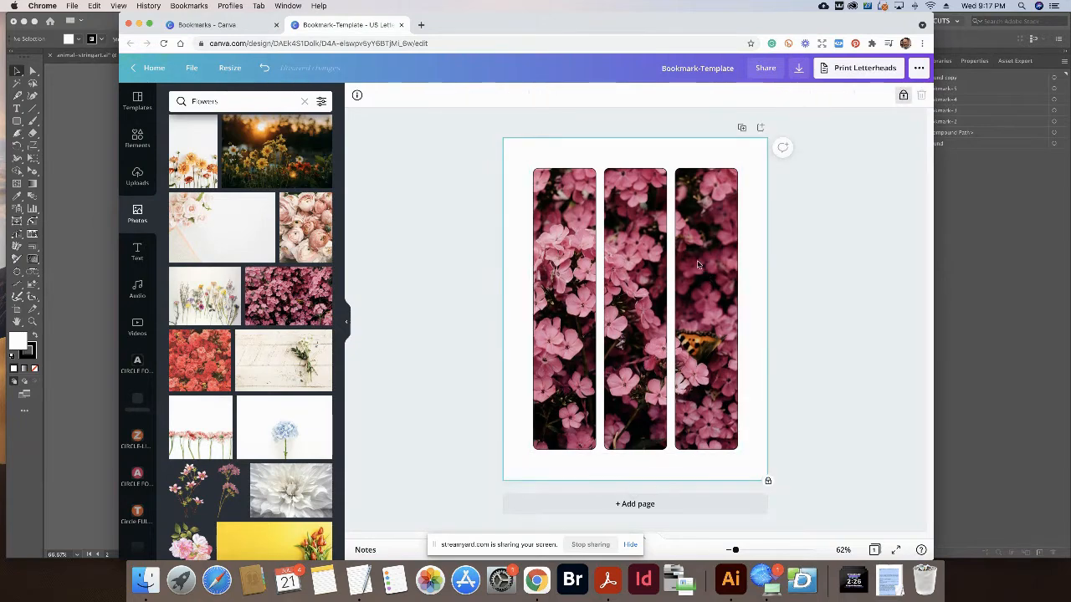
Add the peach ranunculus photo, stretch it to cover all three bookmark openings and send it backward behind the template.
{"action": "left_click", "coordinate": [310, 230]}
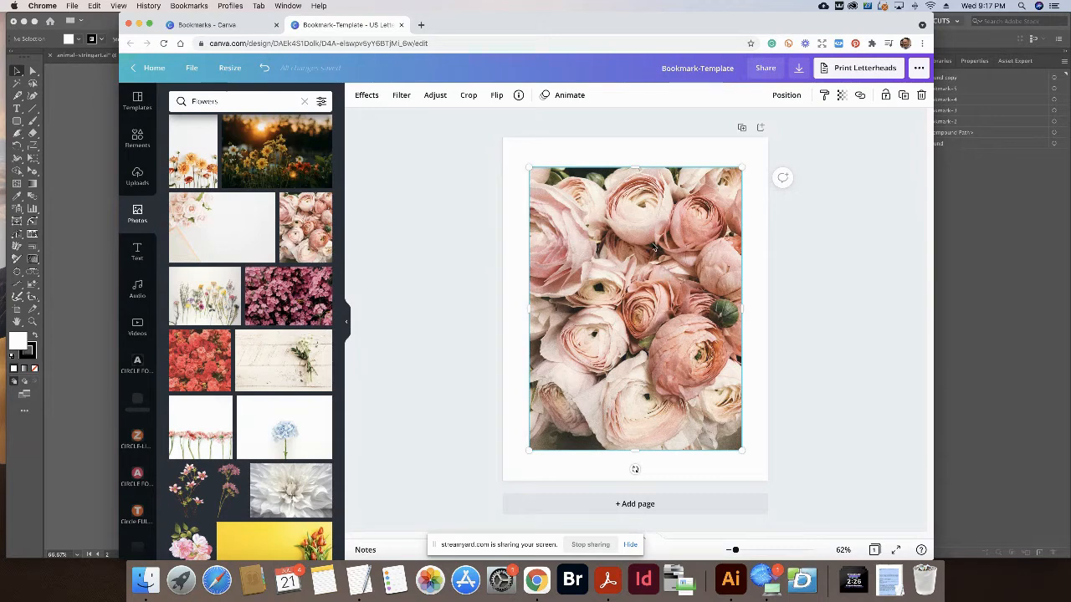
{"action": "left_click_drag", "start_coordinate": [651, 261], "coordinate": [656, 231]}
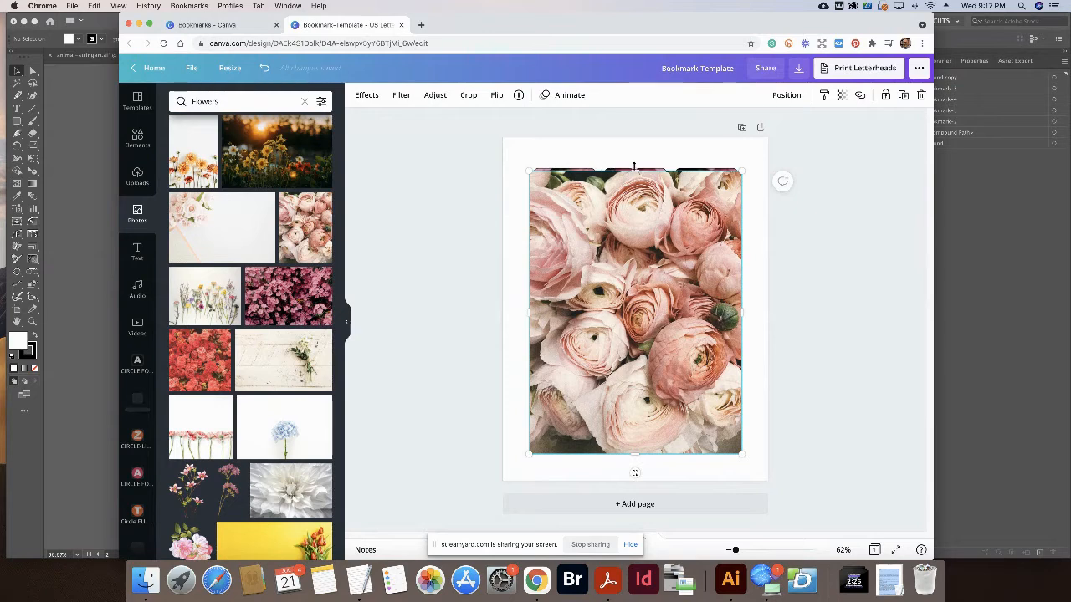
{"action": "left_click_drag", "start_coordinate": [634, 167], "coordinate": [638, 161]}
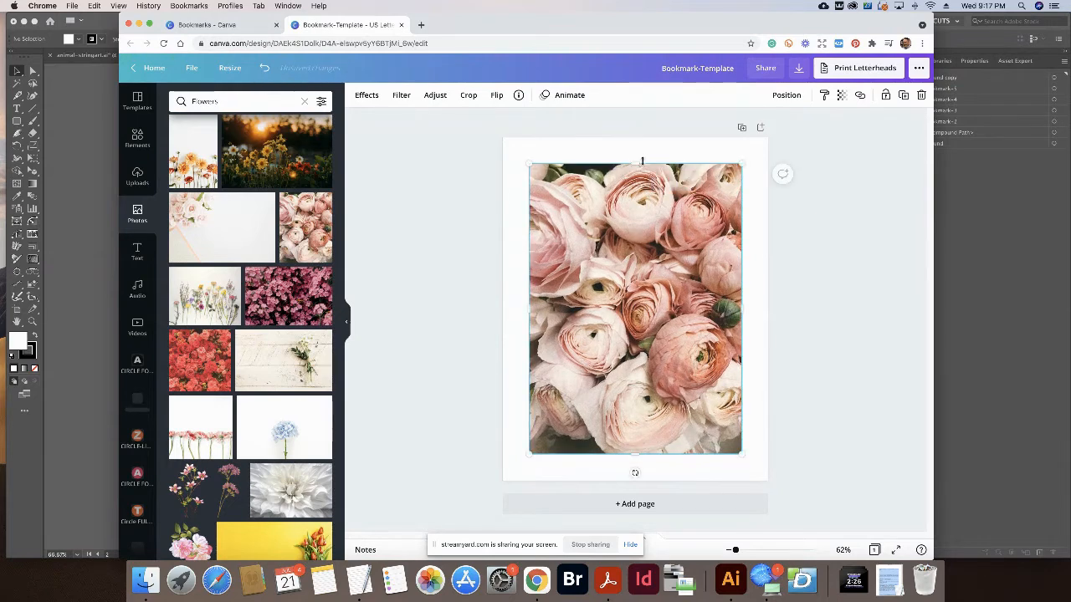
{"action": "left_click", "coordinate": [787, 94]}
{"action": "left_click", "coordinate": [768, 127]}
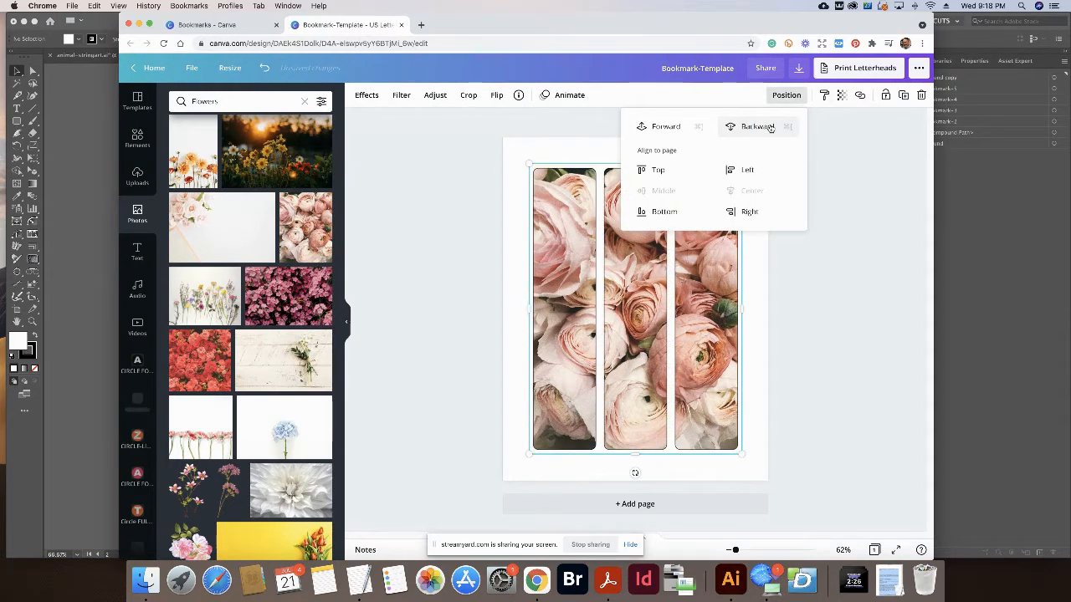
{"action": "left_click", "coordinate": [475, 241]}
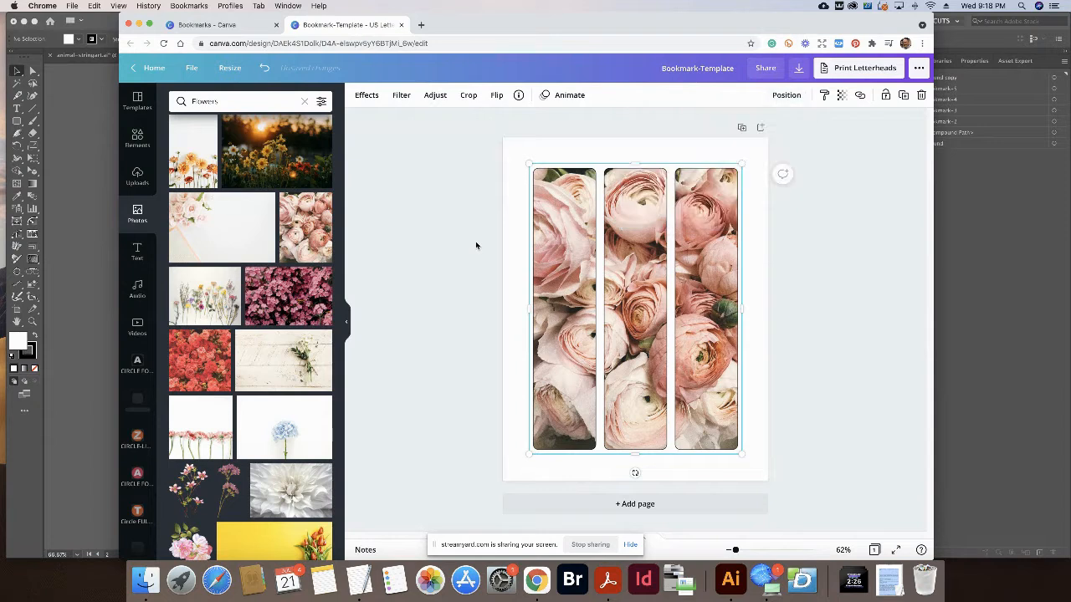
{"action": "left_click", "coordinate": [841, 221]}
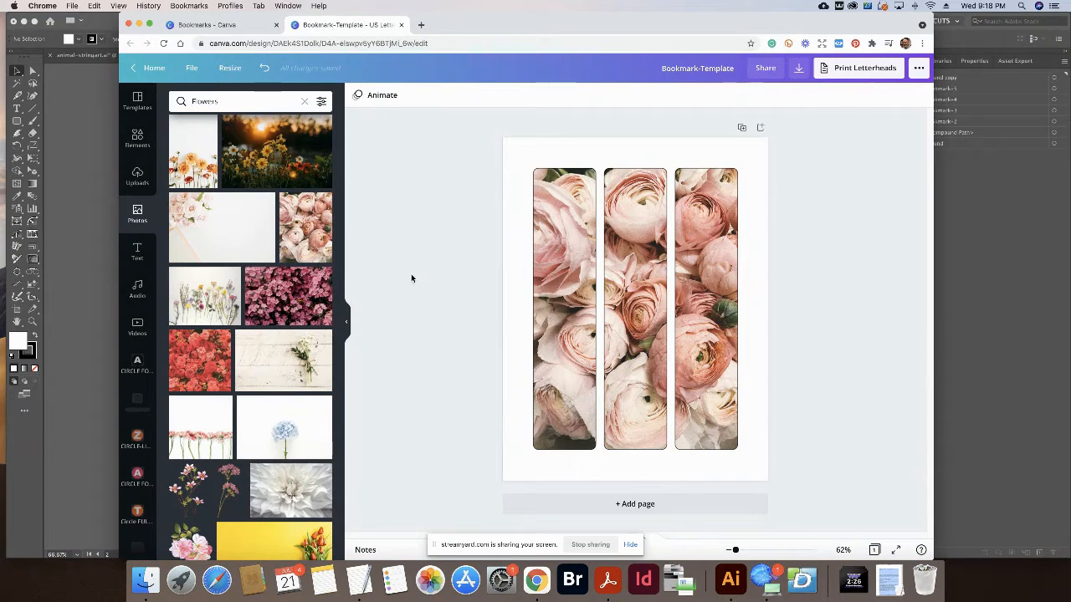
{"action": "left_click", "coordinate": [137, 137]}
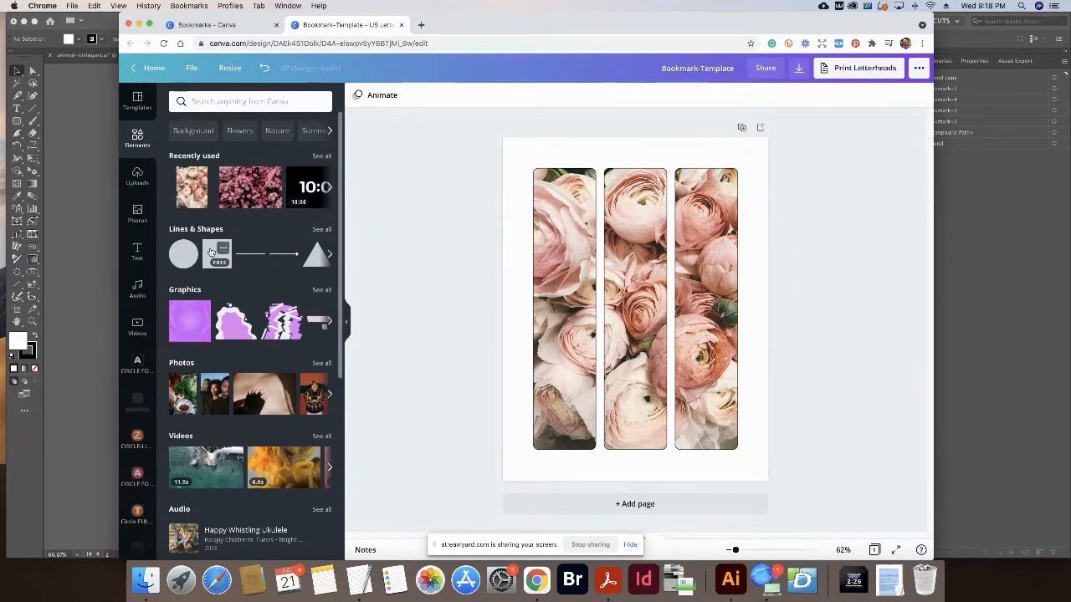
{"action": "left_click", "coordinate": [213, 253]}
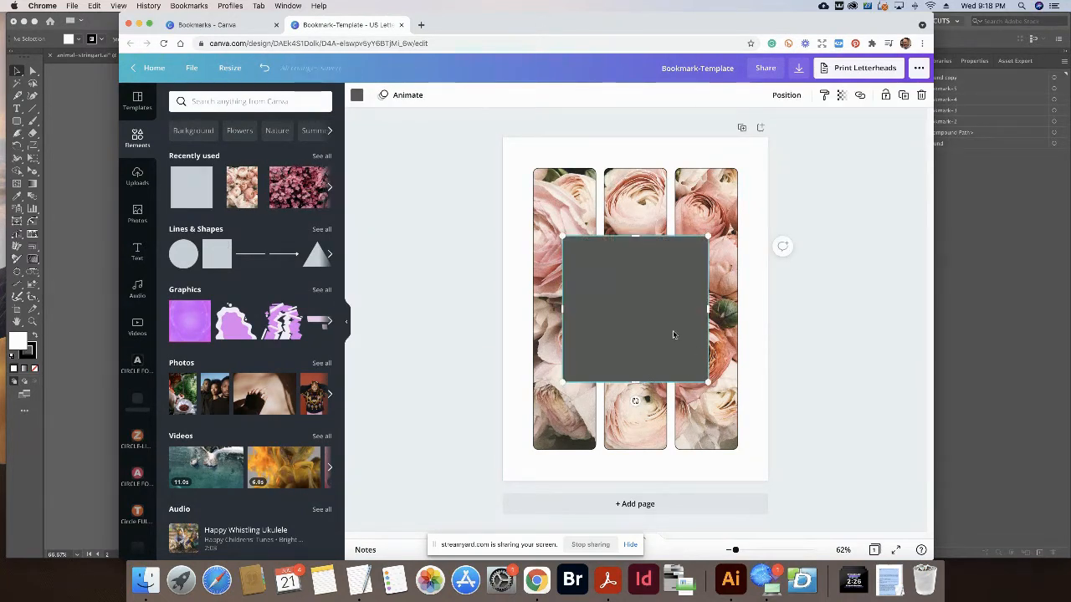
{"action": "left_click_drag", "start_coordinate": [633, 341], "coordinate": [631, 346]}
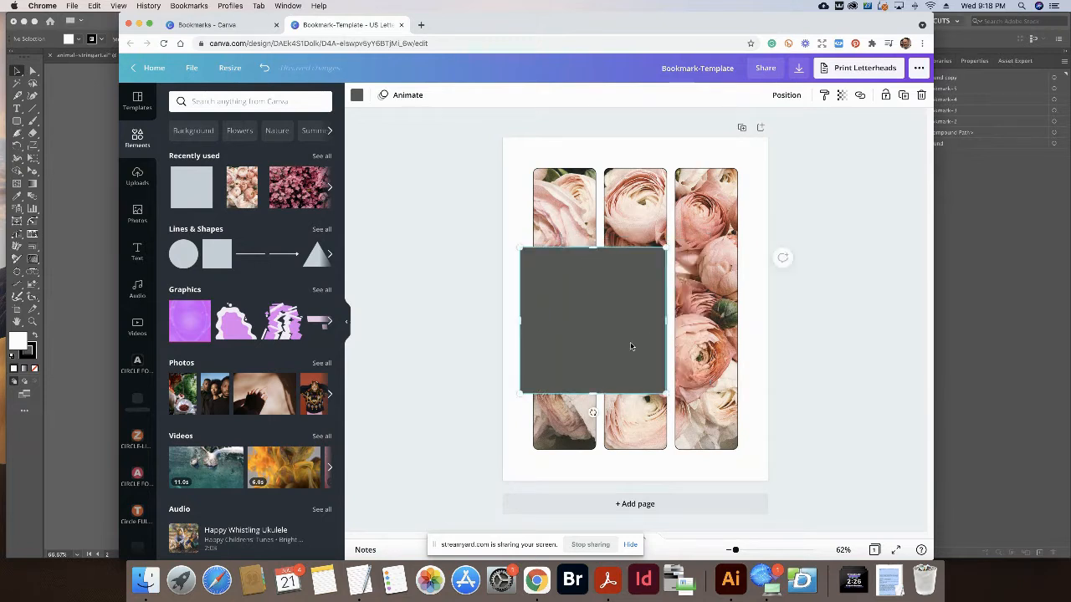
{"action": "key", "text": "super+z"}
{"action": "key", "text": "super+z"}
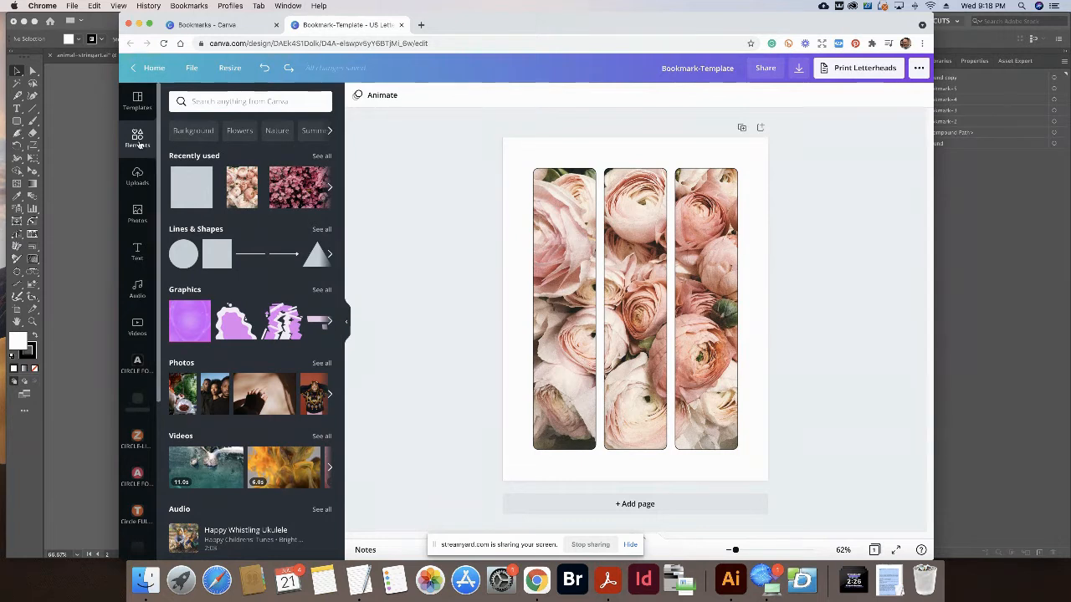
Add a square shape over the lower bookmarks and fill it with the dark rose from the pink flower photo's colors.
{"action": "left_click", "coordinate": [547, 219]}
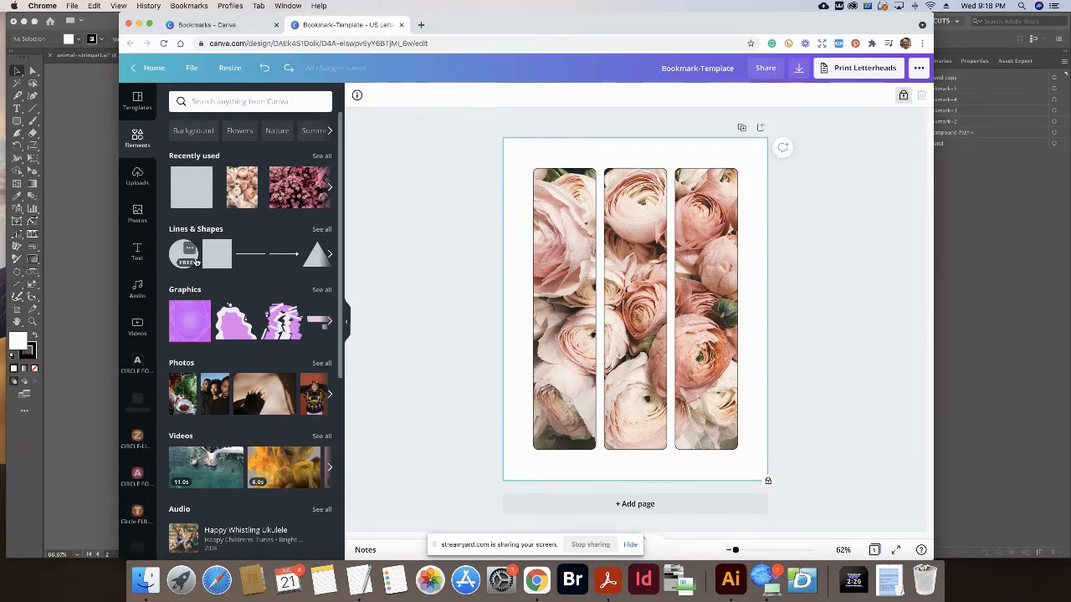
{"action": "left_click", "coordinate": [221, 249]}
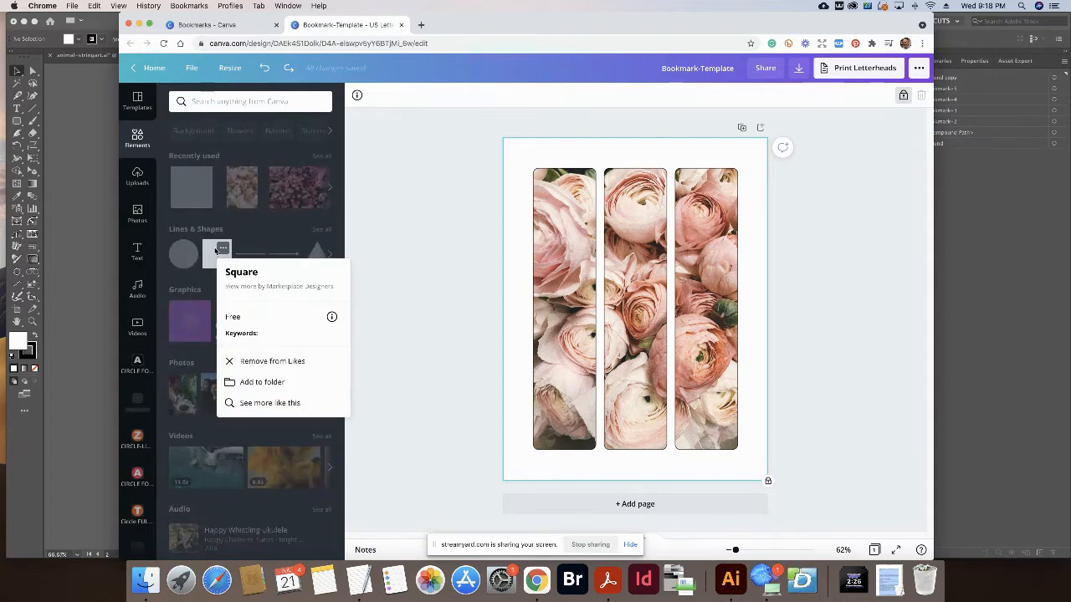
{"action": "left_click", "coordinate": [211, 254]}
{"action": "left_click", "coordinate": [211, 254]}
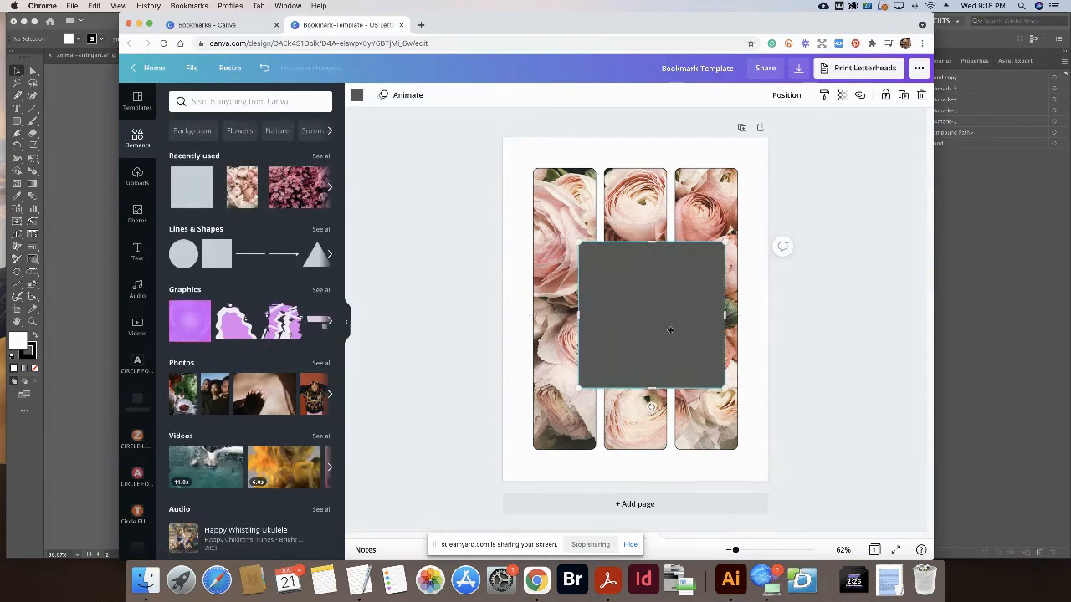
{"action": "left_click", "coordinate": [358, 96]}
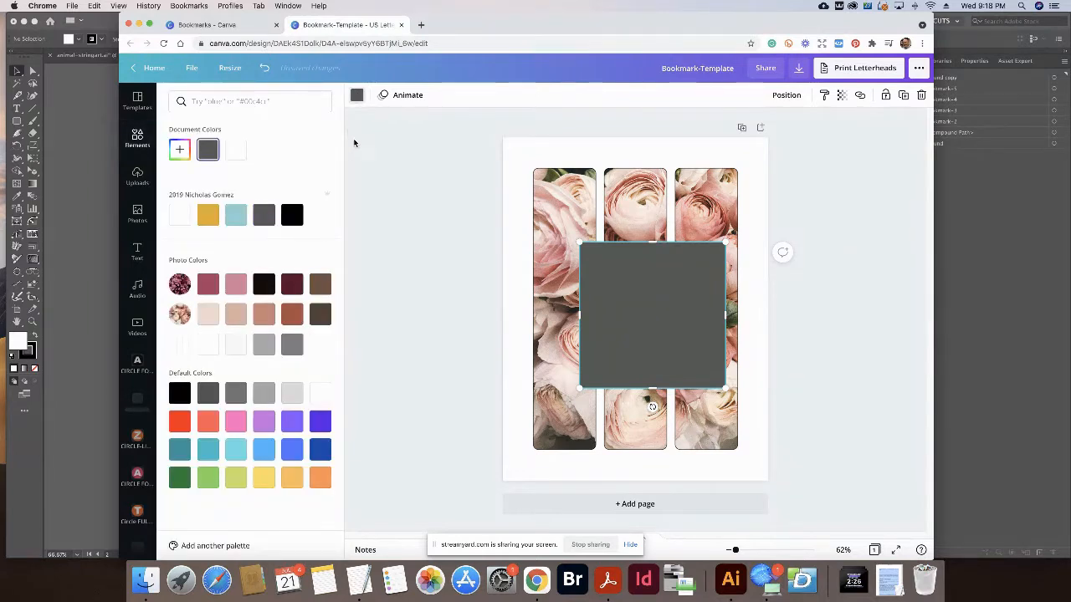
{"action": "left_click_drag", "start_coordinate": [633, 282], "coordinate": [646, 332]}
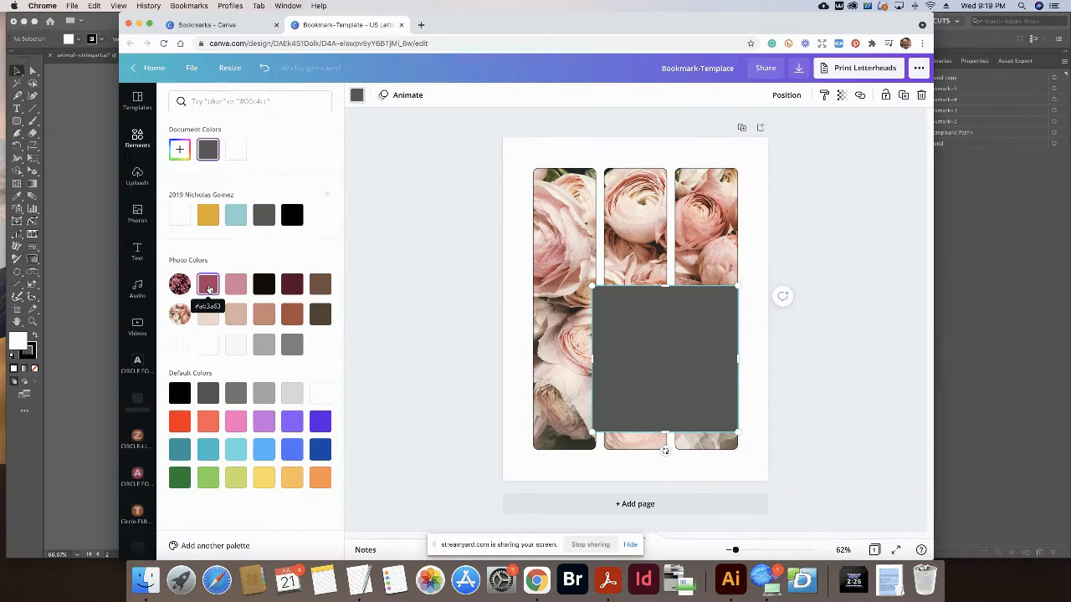
{"action": "left_click", "coordinate": [209, 289]}
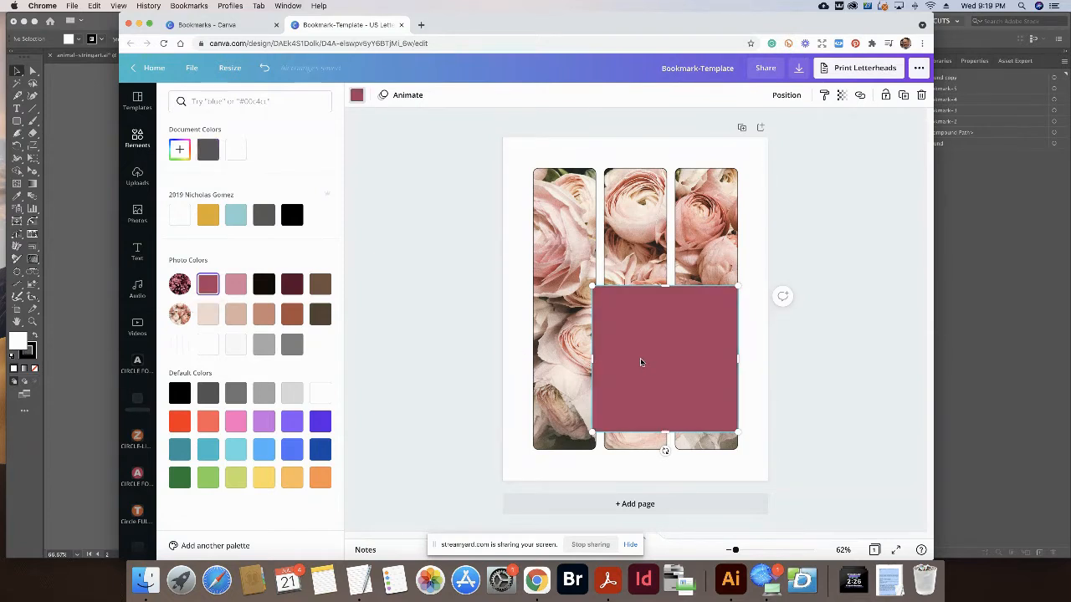
Resize the rose square to a block about 2.2 high over the first bookmark's lower end and copy it over the other two bookmarks.
{"action": "left_click_drag", "start_coordinate": [641, 362], "coordinate": [566, 381]}
{"action": "left_click_drag", "start_coordinate": [667, 380], "coordinate": [751, 382]}
{"action": "left_click_drag", "start_coordinate": [640, 306], "coordinate": [633, 387]}
{"action": "left_click_drag", "start_coordinate": [735, 419], "coordinate": [600, 410]}
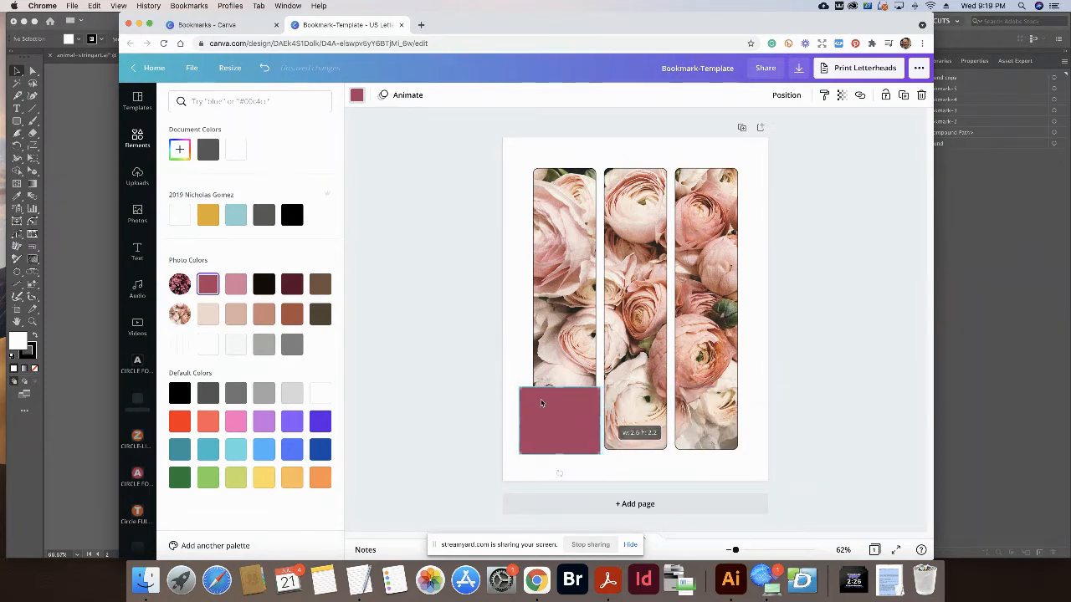
{"action": "left_click_drag", "start_coordinate": [519, 420], "coordinate": [649, 420]}
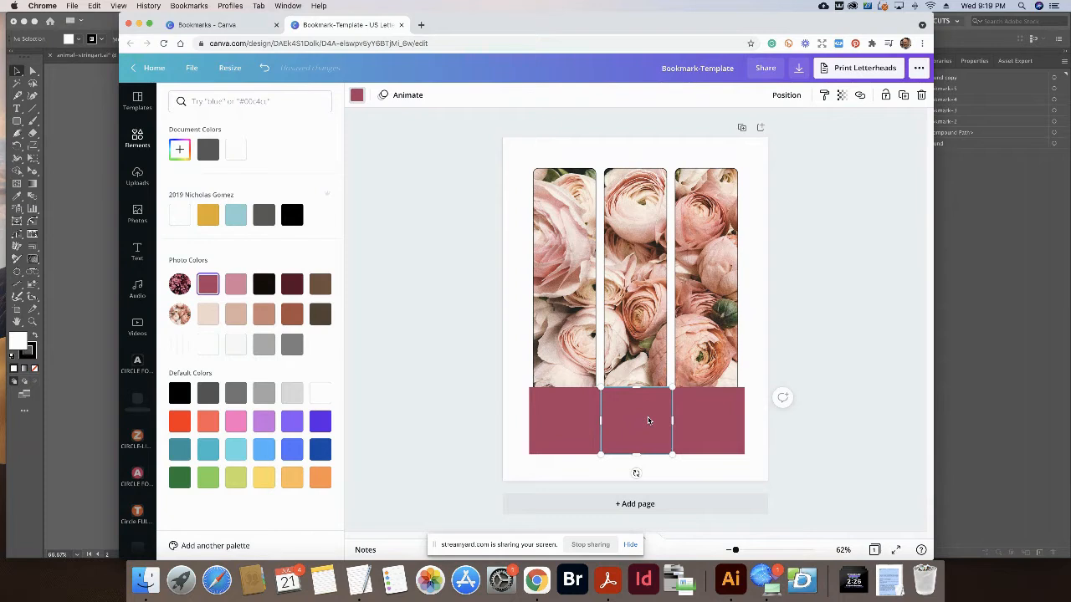
Recolor the middle block light pink and the third block tan using the colors taken from the flower photos.
{"action": "left_click", "coordinate": [236, 285]}
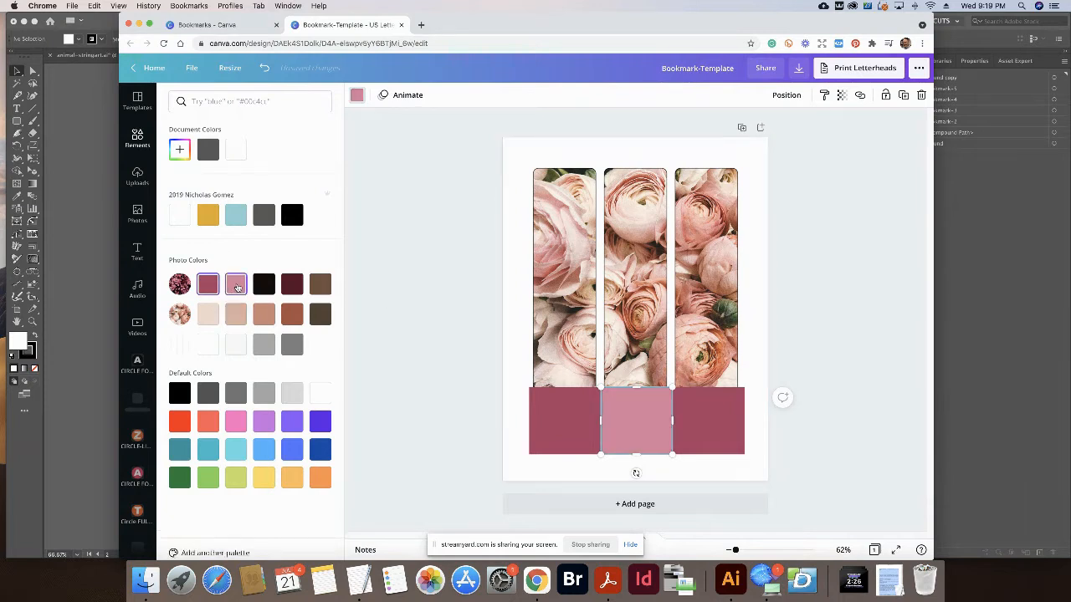
{"action": "left_click", "coordinate": [718, 425]}
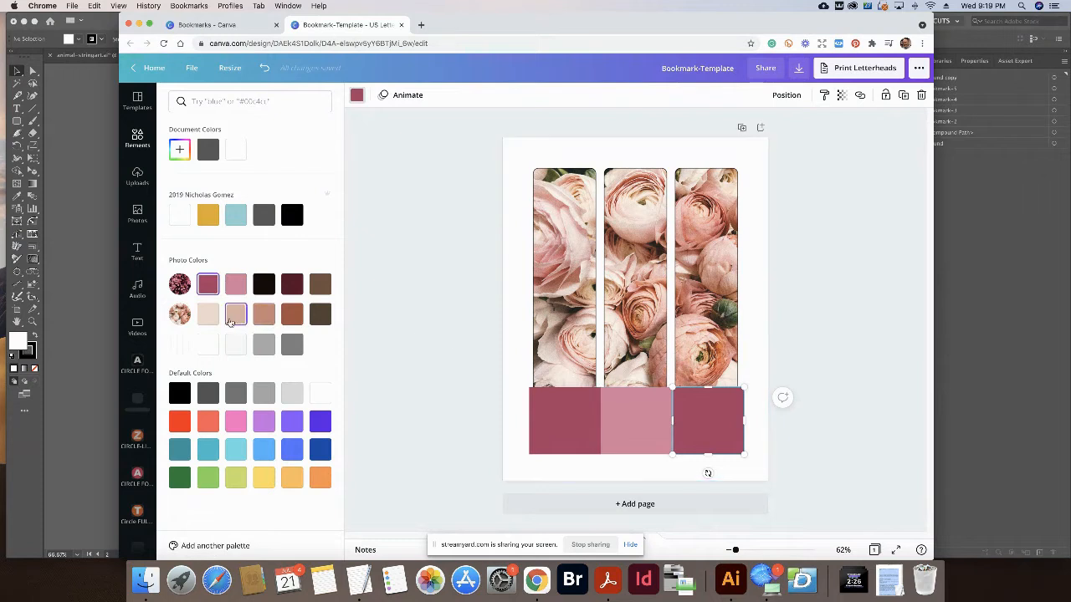
{"action": "left_click", "coordinate": [233, 321]}
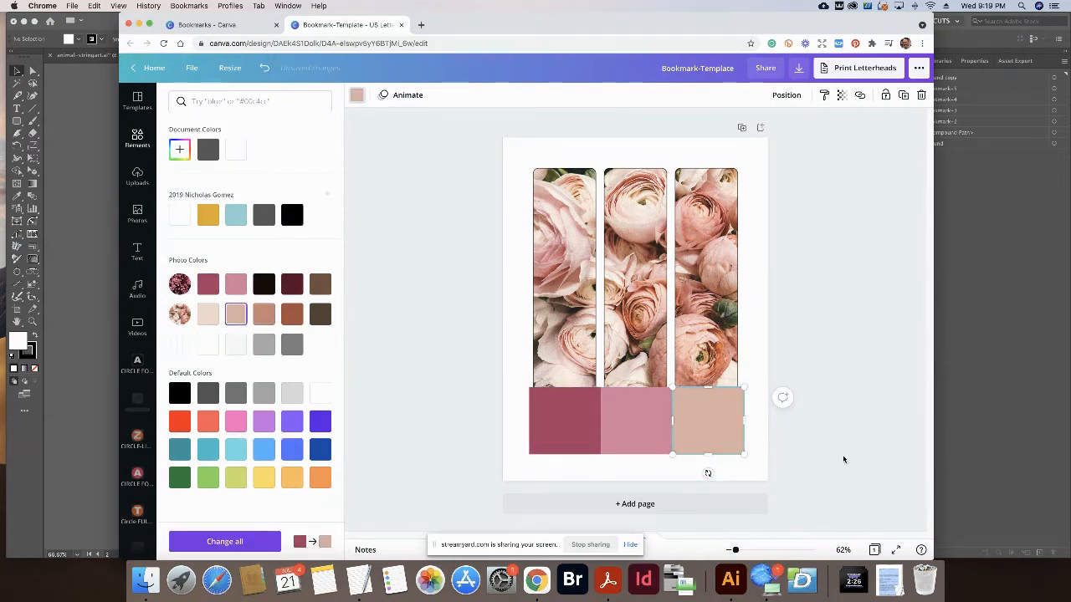
{"action": "left_click", "coordinate": [836, 250]}
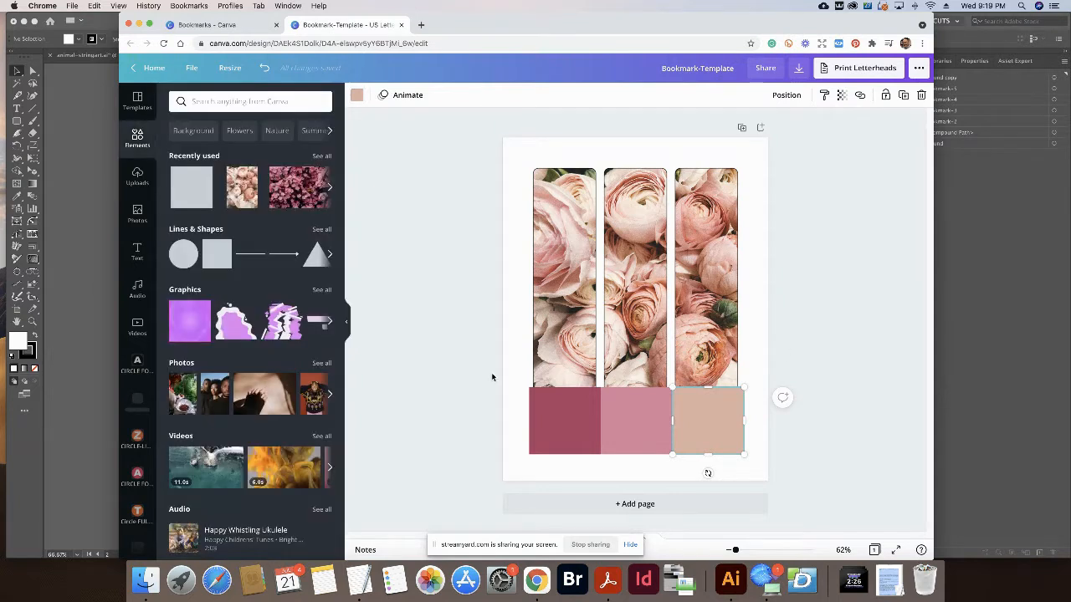
Select the three color blocks together and send them backward behind the bookmark template.
{"action": "left_click", "coordinate": [483, 410]}
{"action": "left_click_drag", "start_coordinate": [520, 403], "coordinate": [777, 443]}
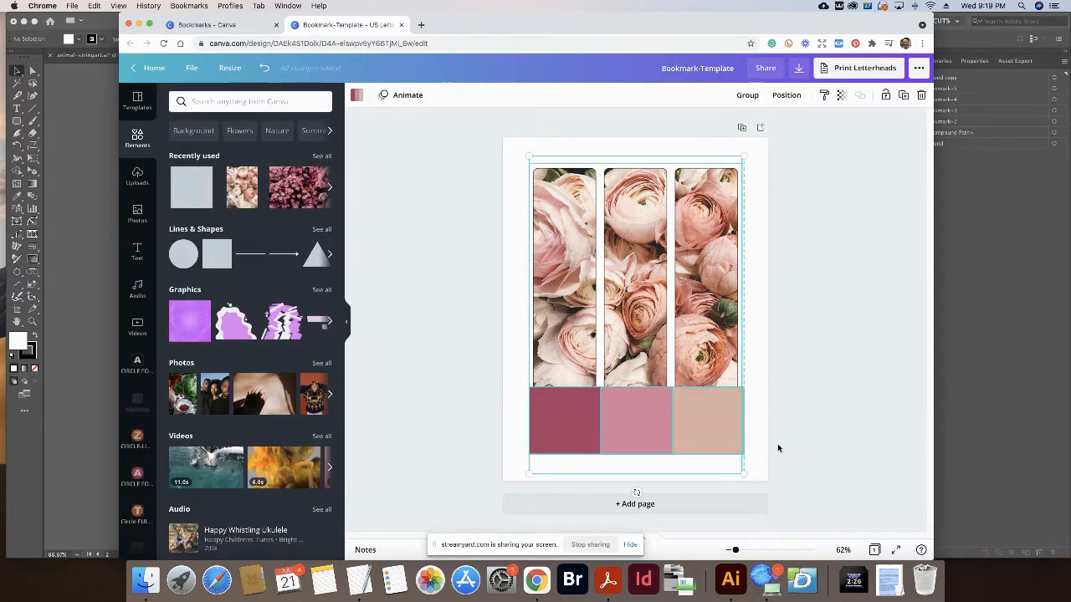
{"action": "left_click", "coordinate": [790, 95]}
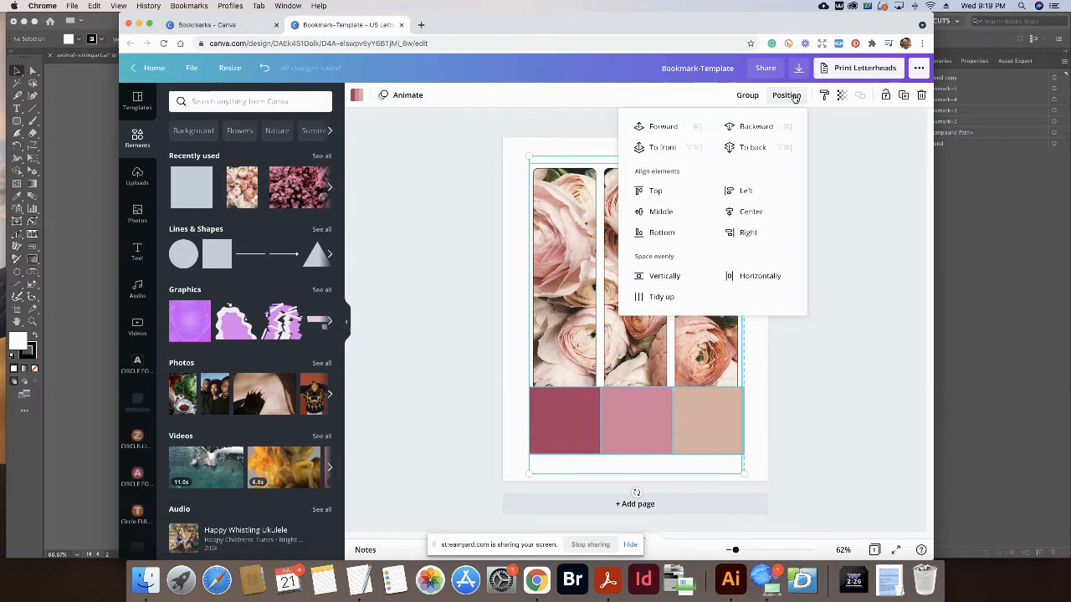
{"action": "left_click", "coordinate": [757, 127]}
{"action": "left_click", "coordinate": [837, 304]}
{"action": "left_click", "coordinate": [831, 337]}
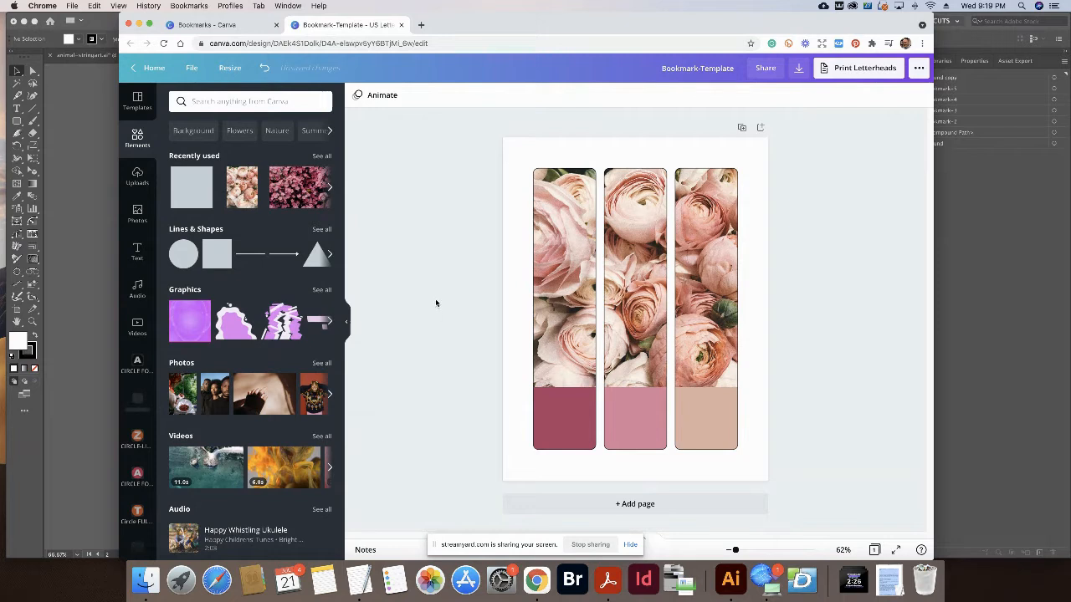
Select the locked bookmark template image and unlock it.
{"action": "left_click", "coordinate": [549, 287]}
{"action": "left_click_drag", "start_coordinate": [556, 286], "coordinate": [568, 283]}
{"action": "left_click", "coordinate": [571, 281]}
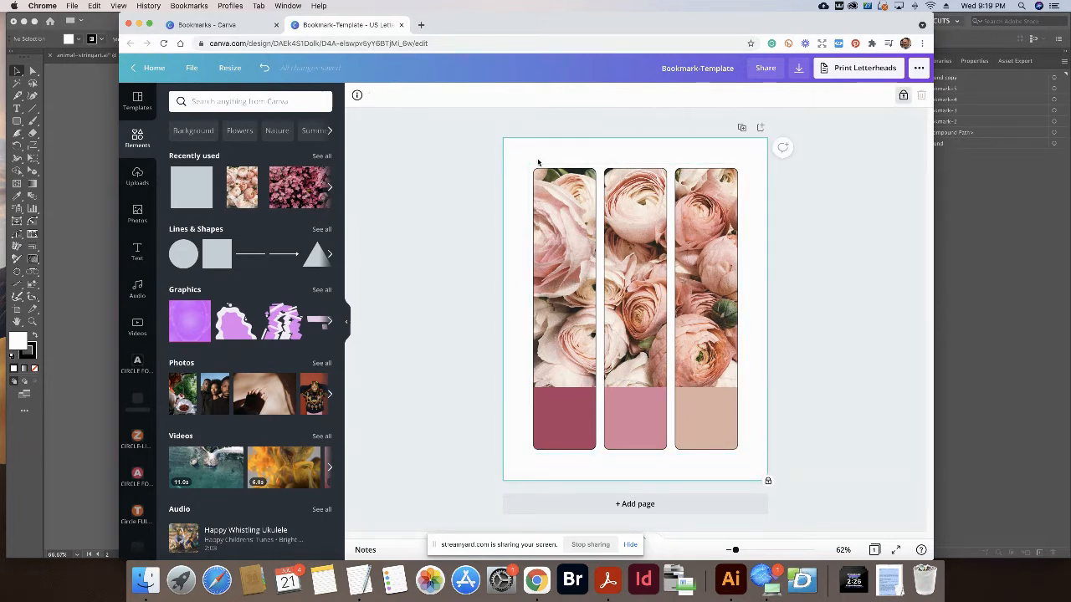
{"action": "left_click", "coordinate": [902, 95]}
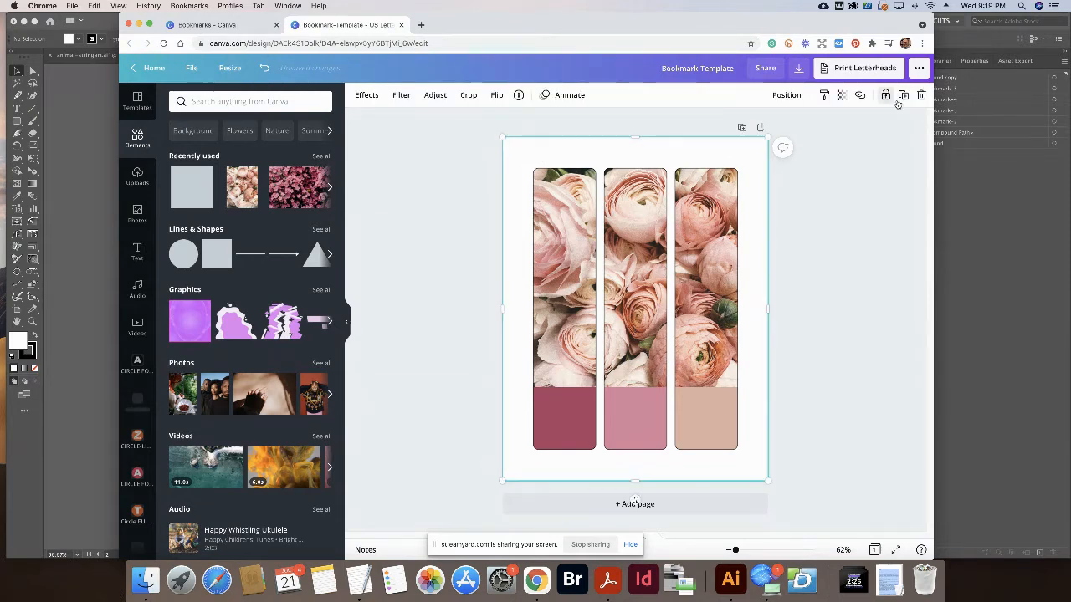
Try shifting the unlocked template image sideways off the page edge, and undo the move.
{"action": "double_click", "coordinate": [702, 242]}
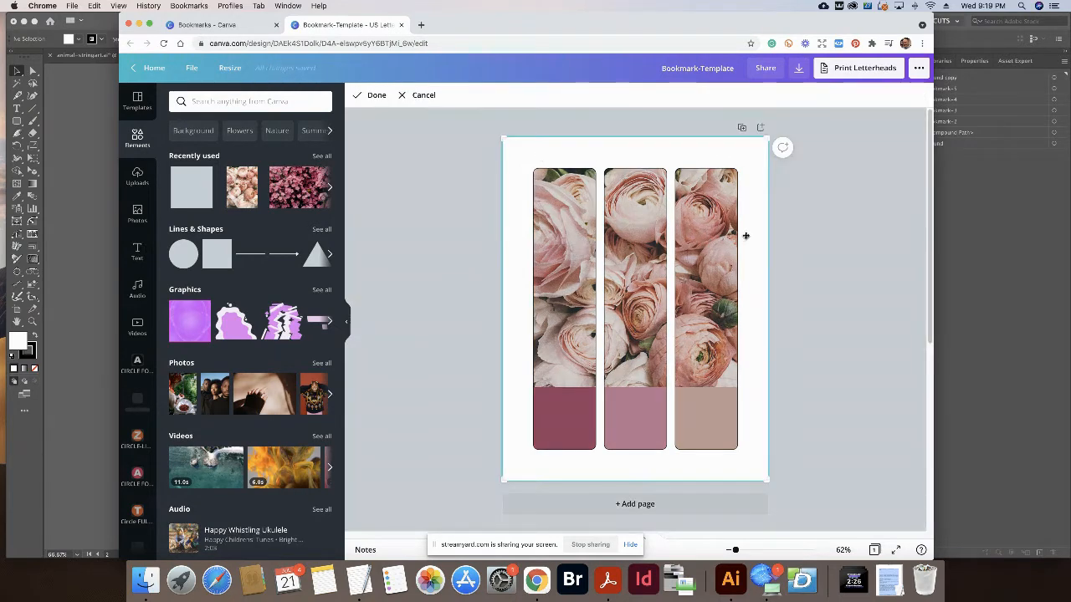
{"action": "key", "text": "Escape"}
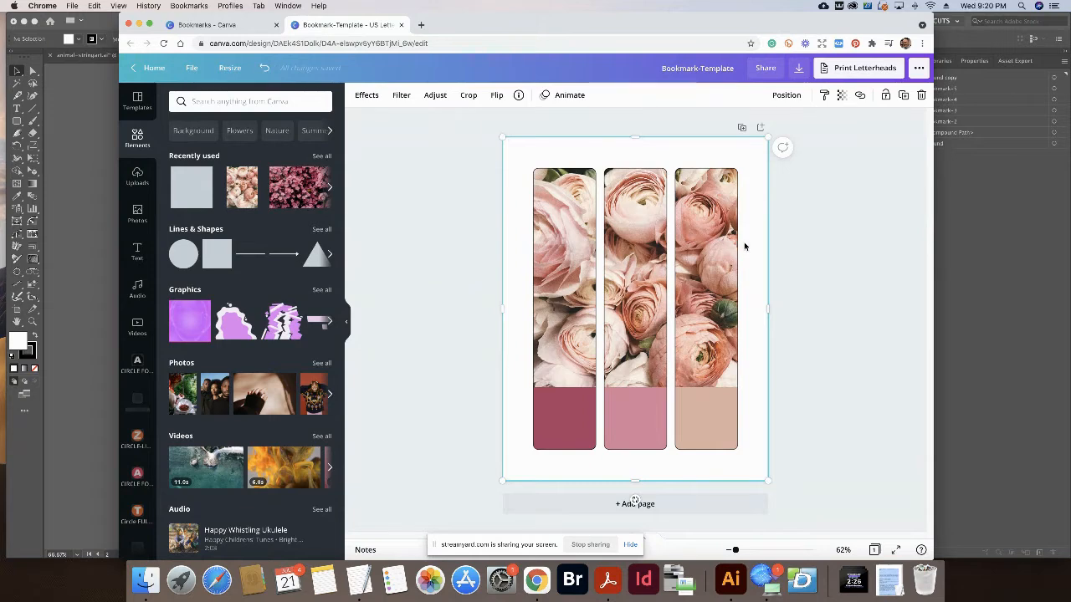
{"action": "left_click_drag", "start_coordinate": [741, 240], "coordinate": [698, 250]}
{"action": "double_click", "coordinate": [693, 250]}
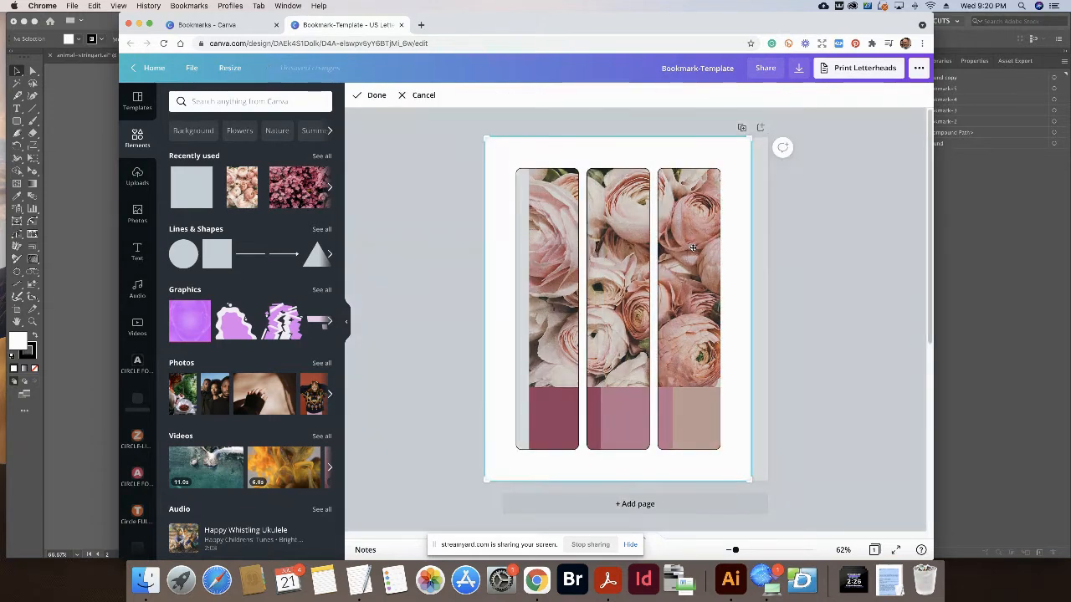
{"action": "left_click", "coordinate": [790, 251]}
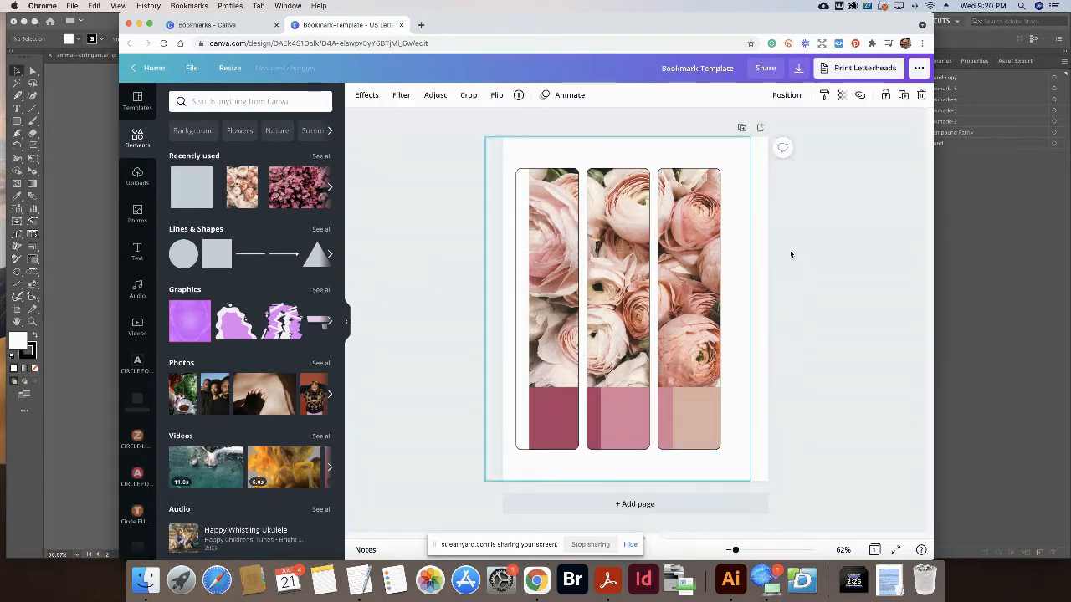
{"action": "left_click", "coordinate": [791, 251]}
{"action": "key", "text": "super+z"}
{"action": "left_click", "coordinate": [758, 256]}
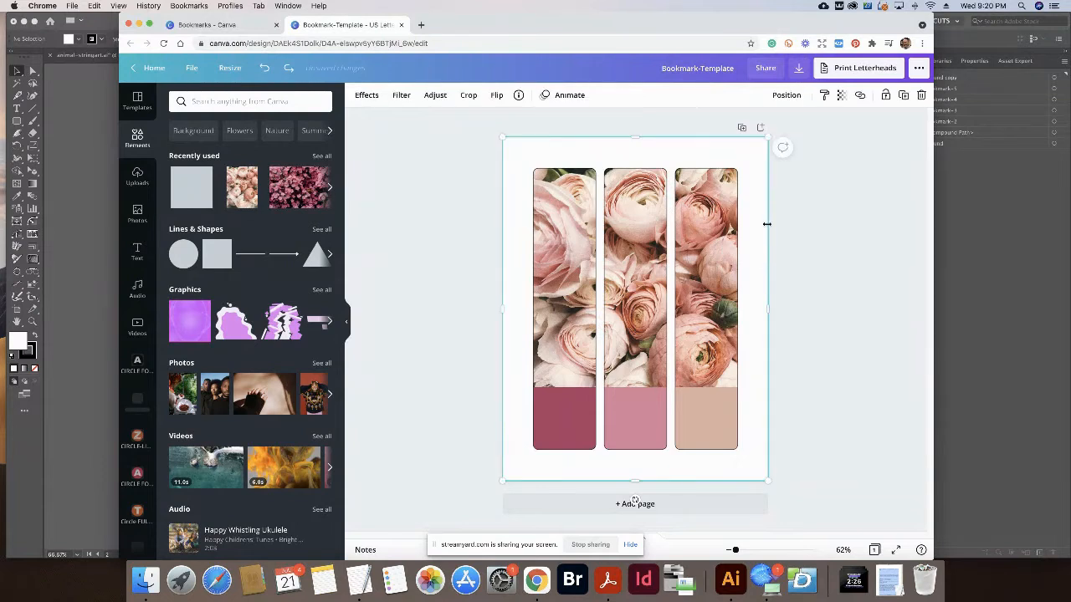
Try sending the bookmark template image one layer backward, and undo the change.
{"action": "right_click", "coordinate": [717, 204]}
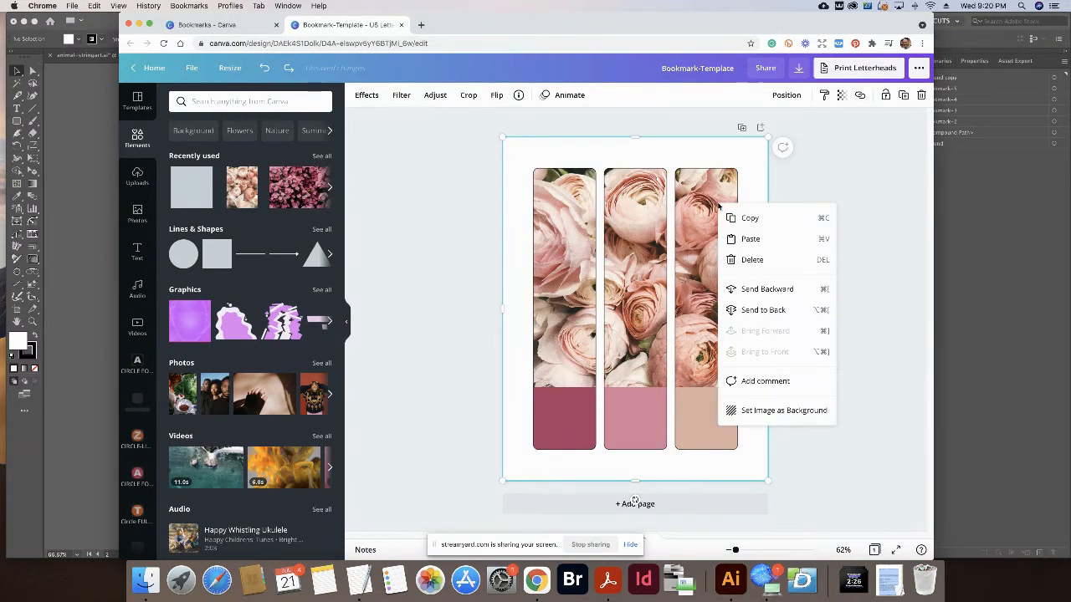
{"action": "left_click", "coordinate": [744, 292]}
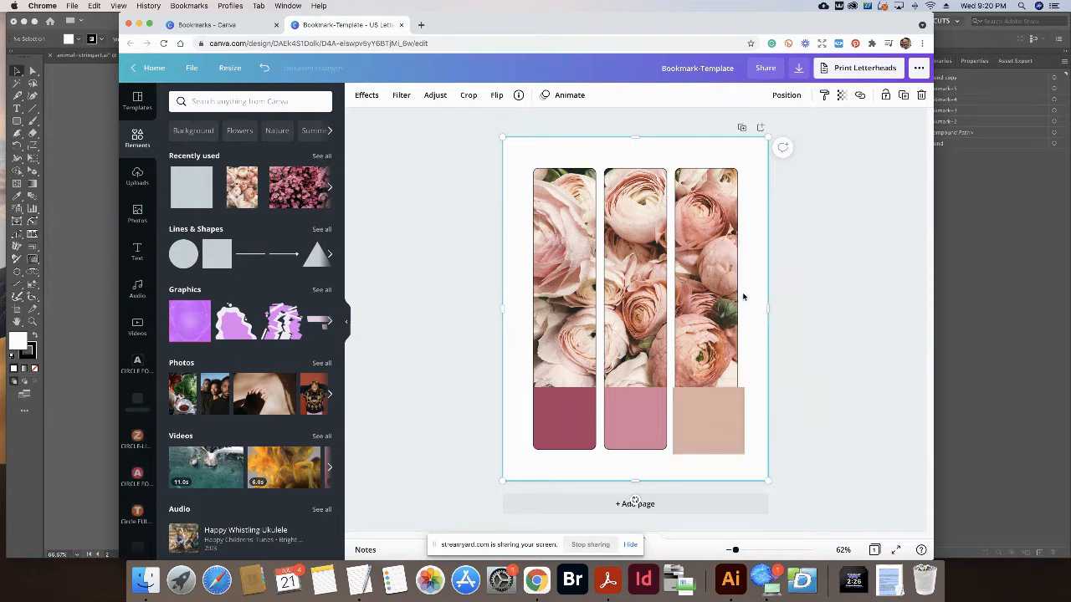
{"action": "right_click", "coordinate": [709, 295]}
{"action": "left_click", "coordinate": [757, 418]}
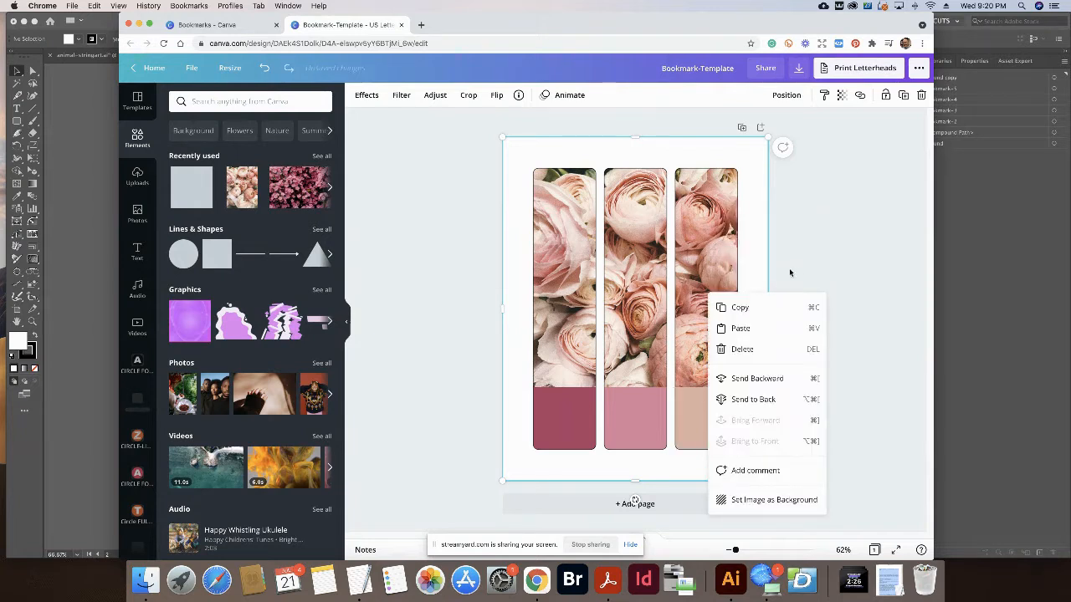
{"action": "left_click", "coordinate": [795, 266]}
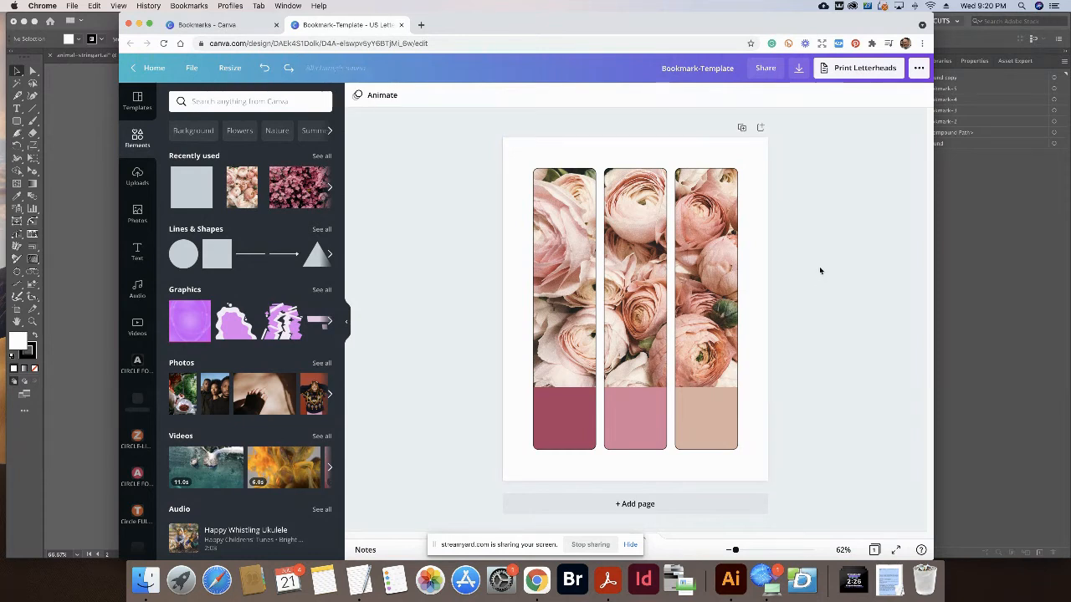
Try shifting the bookmark template image down the page, undo the move, and deselect the image.
{"action": "left_click", "coordinate": [757, 253]}
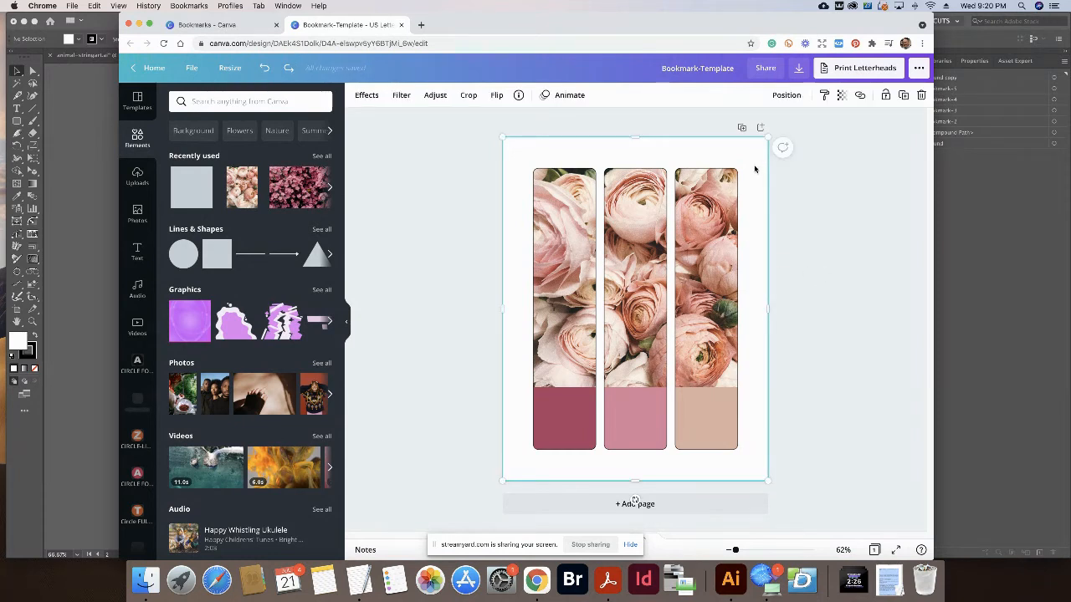
{"action": "left_click_drag", "start_coordinate": [754, 169], "coordinate": [755, 218]}
{"action": "key", "text": "super+z"}
{"action": "left_click", "coordinate": [880, 222]}
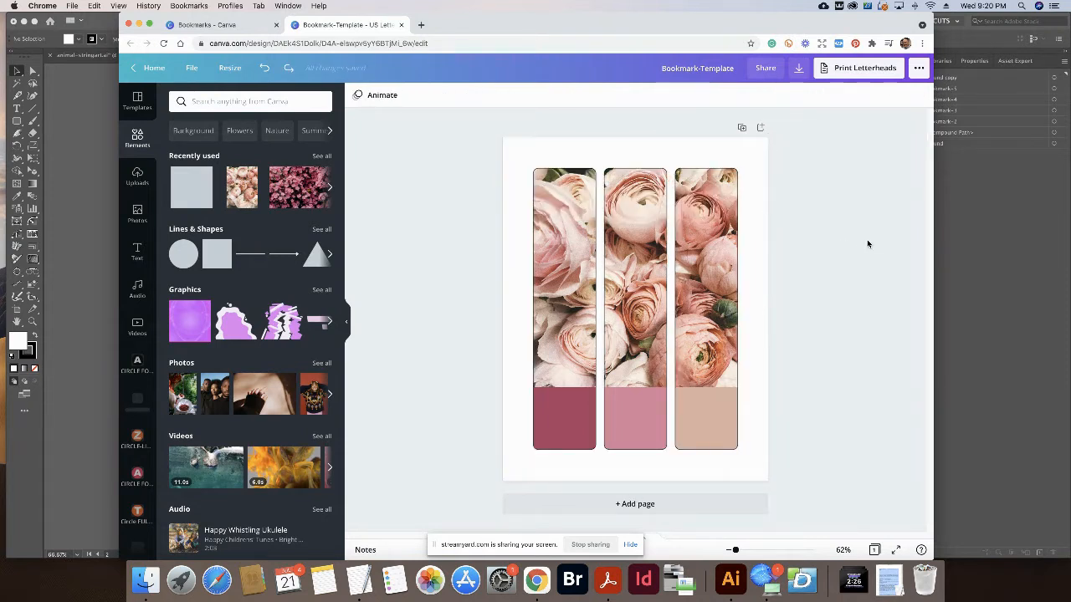
Add a straight horizontal line where the photos meet the color blocks, and set its line weight to 12.
{"action": "left_click", "coordinate": [250, 254]}
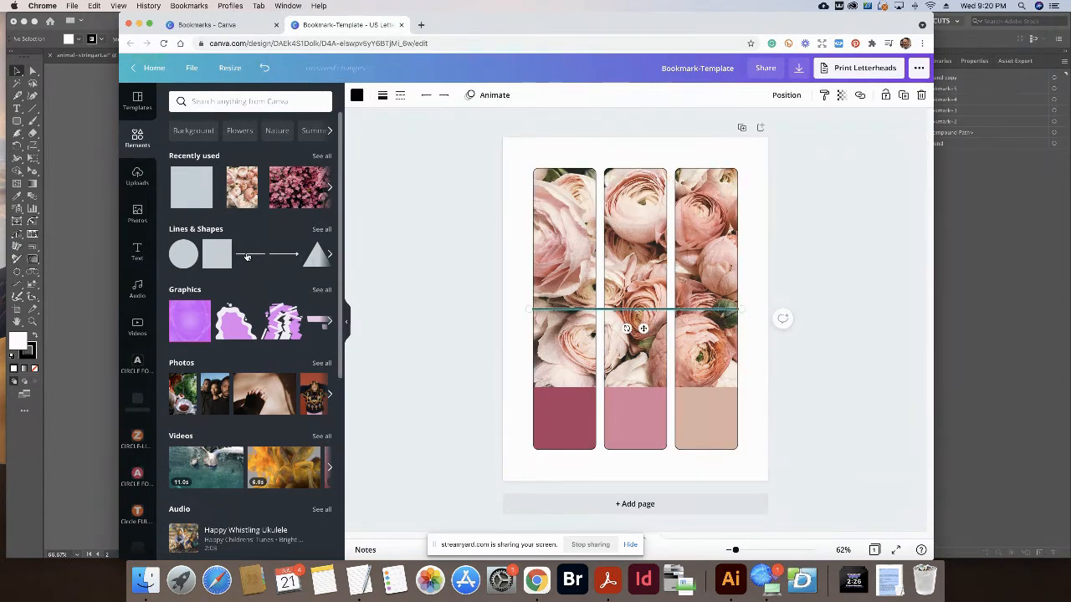
{"action": "left_click_drag", "start_coordinate": [634, 311], "coordinate": [630, 385]}
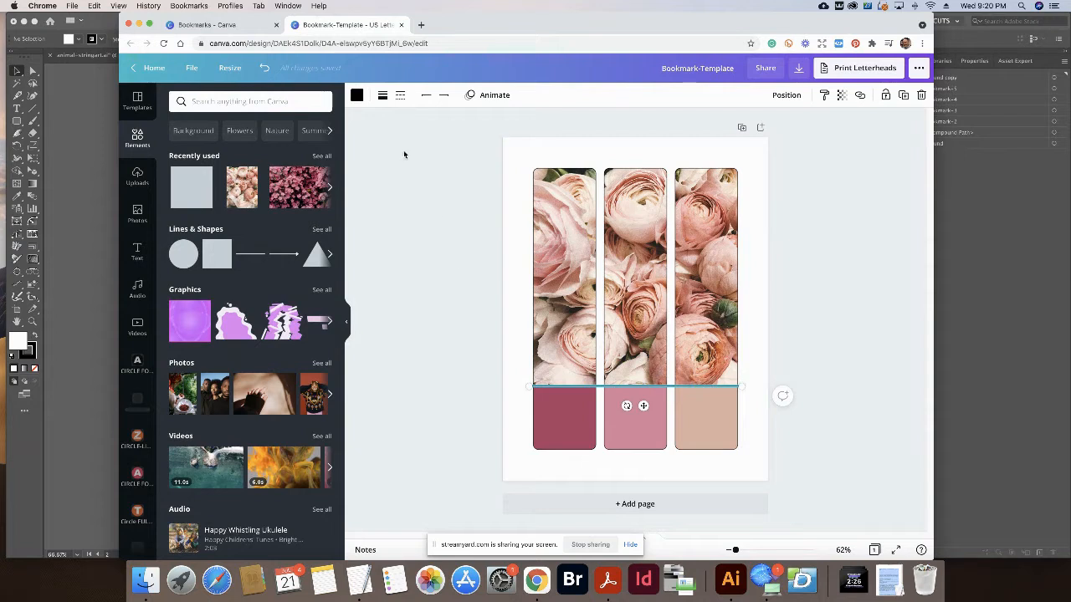
{"action": "left_click", "coordinate": [400, 95]}
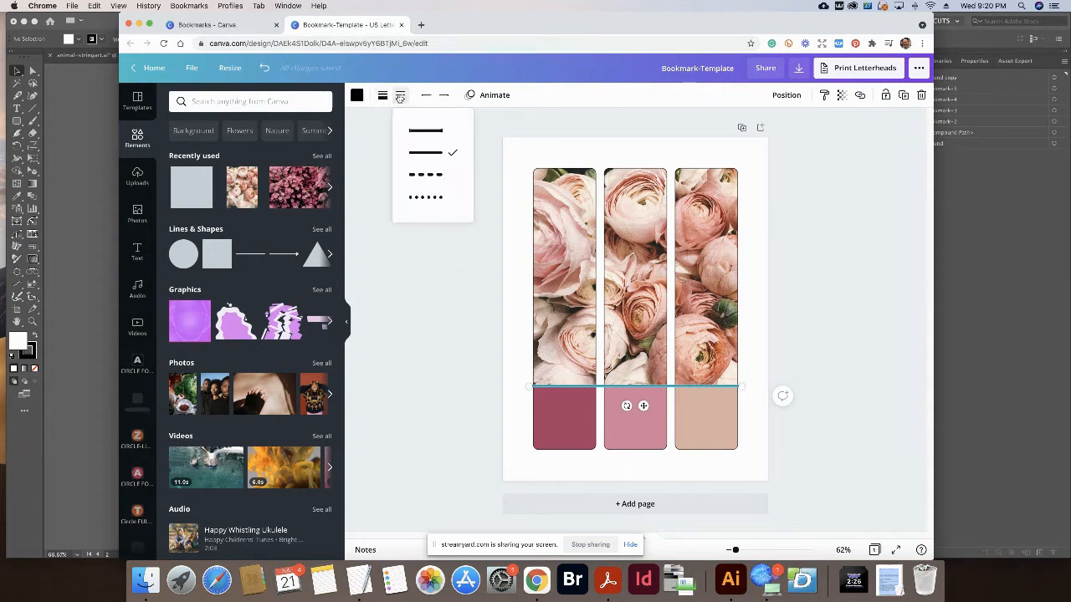
{"action": "left_click", "coordinate": [381, 96]}
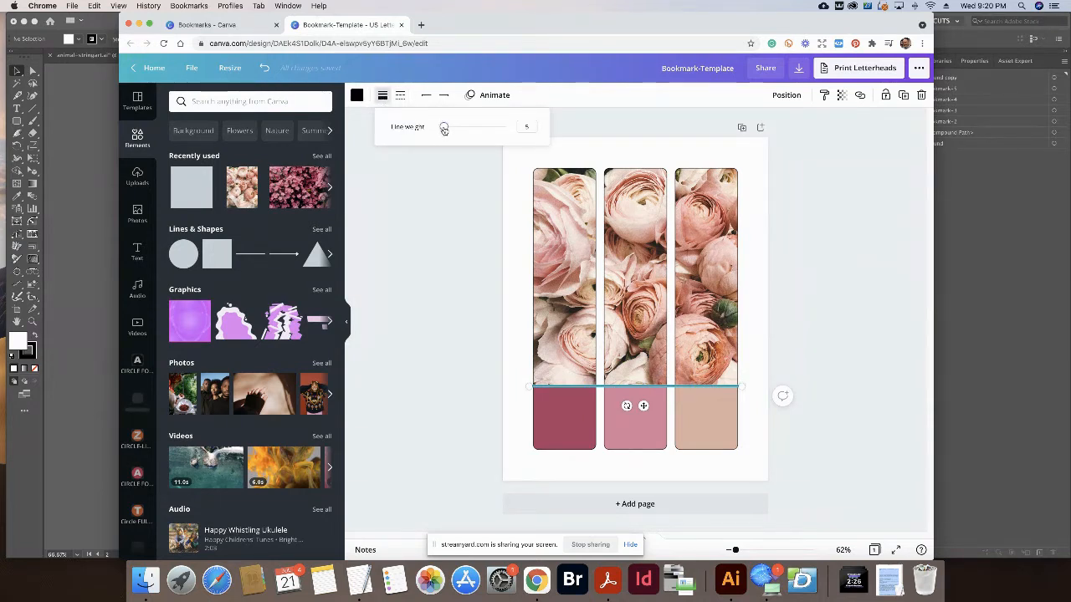
{"action": "left_click_drag", "start_coordinate": [443, 127], "coordinate": [448, 128]}
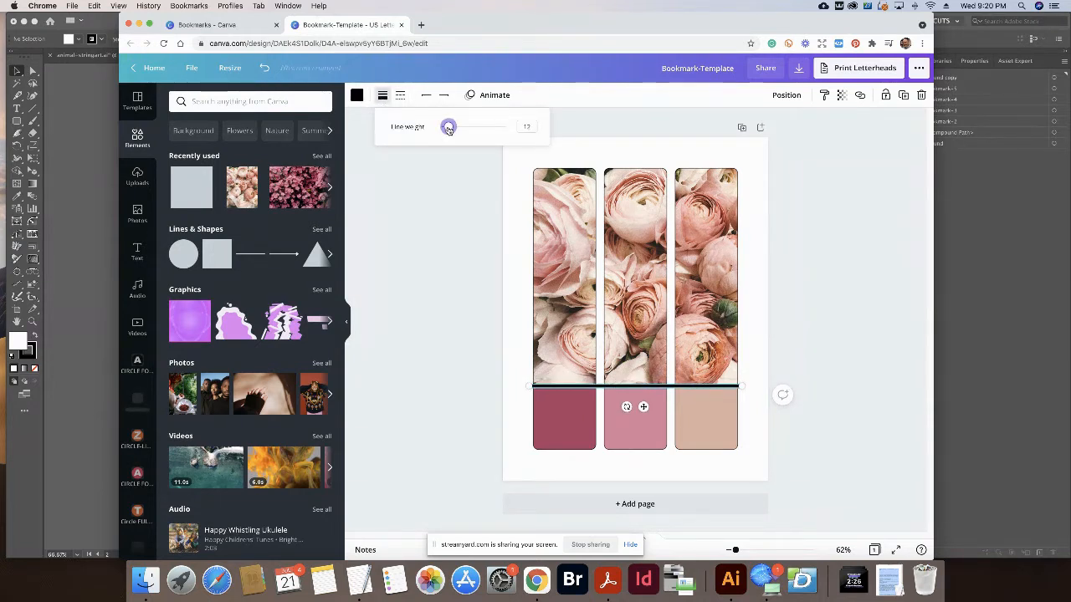
Recolor the divider line brown from the first flower photo's colors and set its line weight to 4.
{"action": "left_click", "coordinate": [356, 95]}
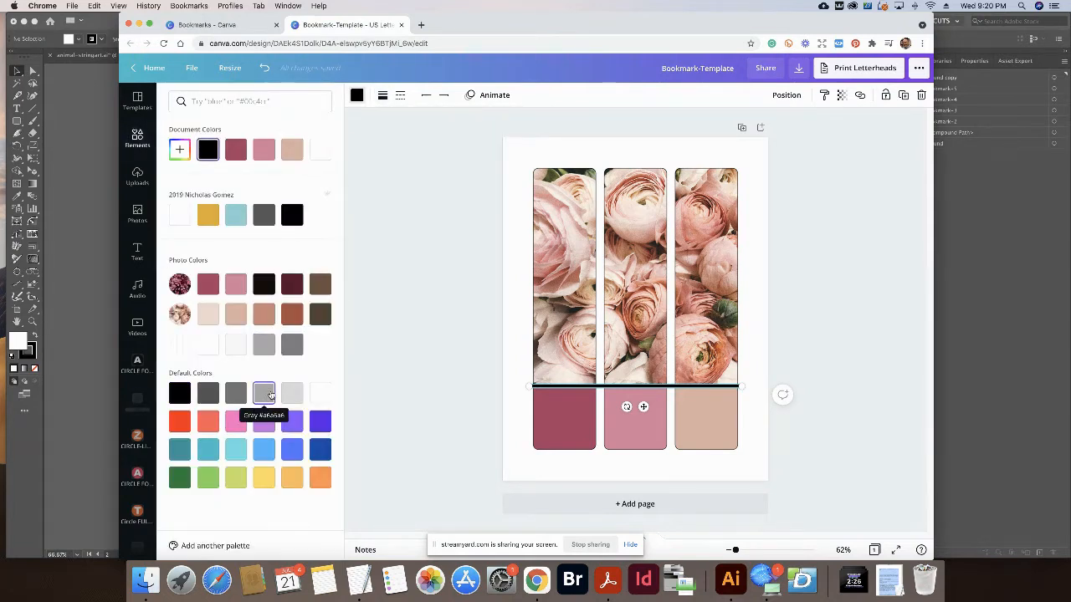
{"action": "left_click", "coordinate": [325, 314]}
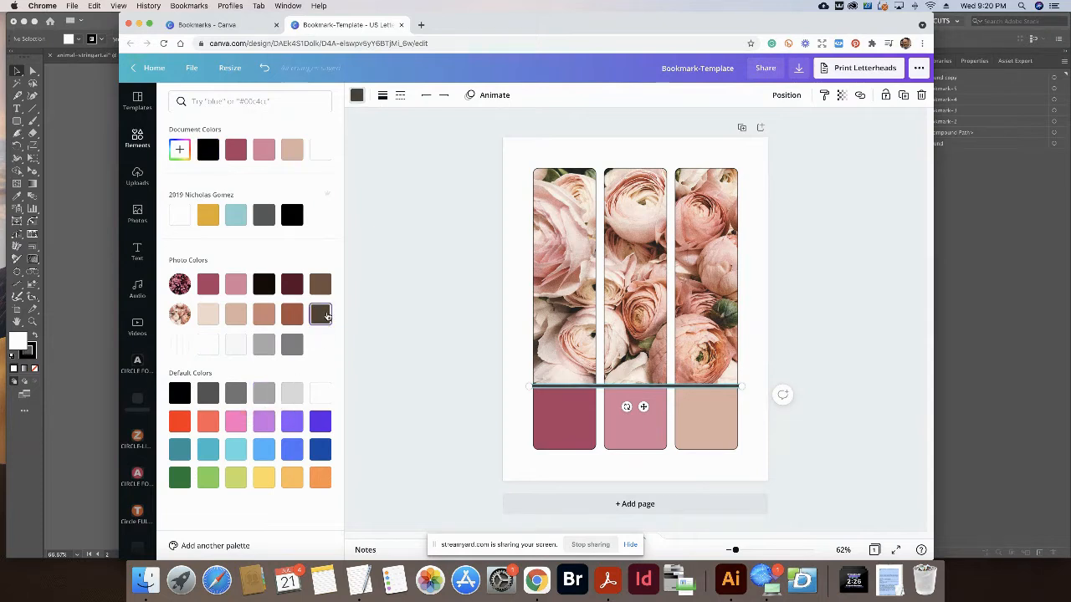
{"action": "left_click", "coordinate": [325, 289]}
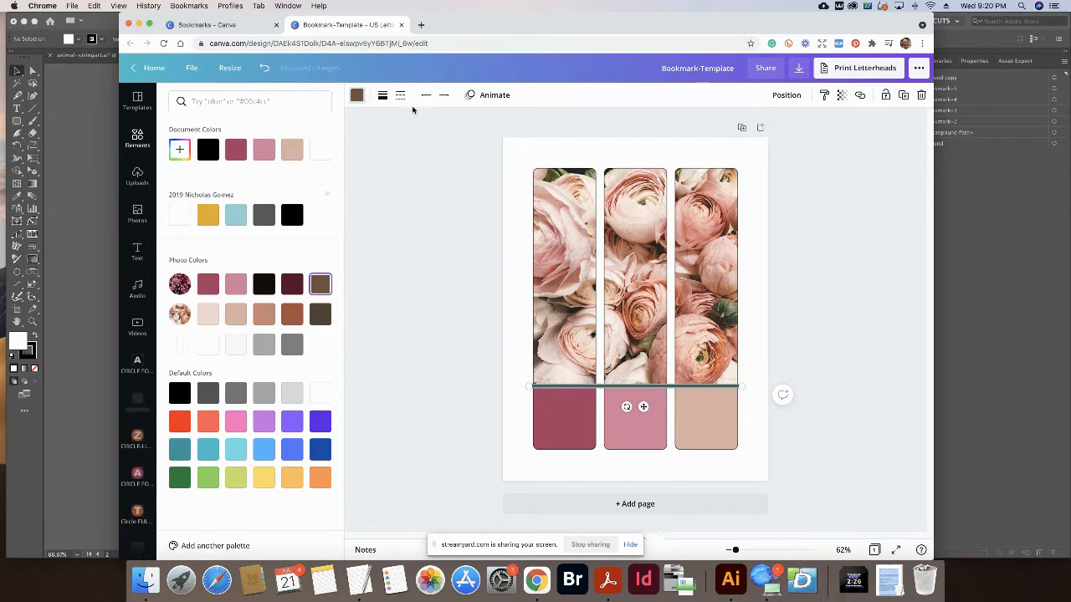
{"action": "left_click", "coordinate": [382, 95]}
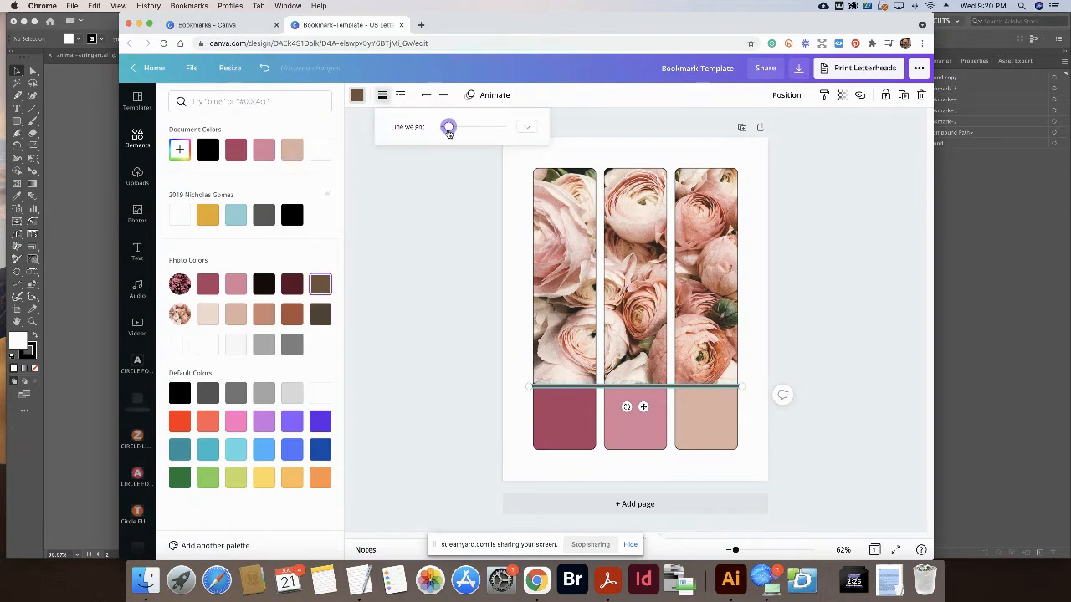
{"action": "left_click_drag", "start_coordinate": [449, 132], "coordinate": [444, 133]}
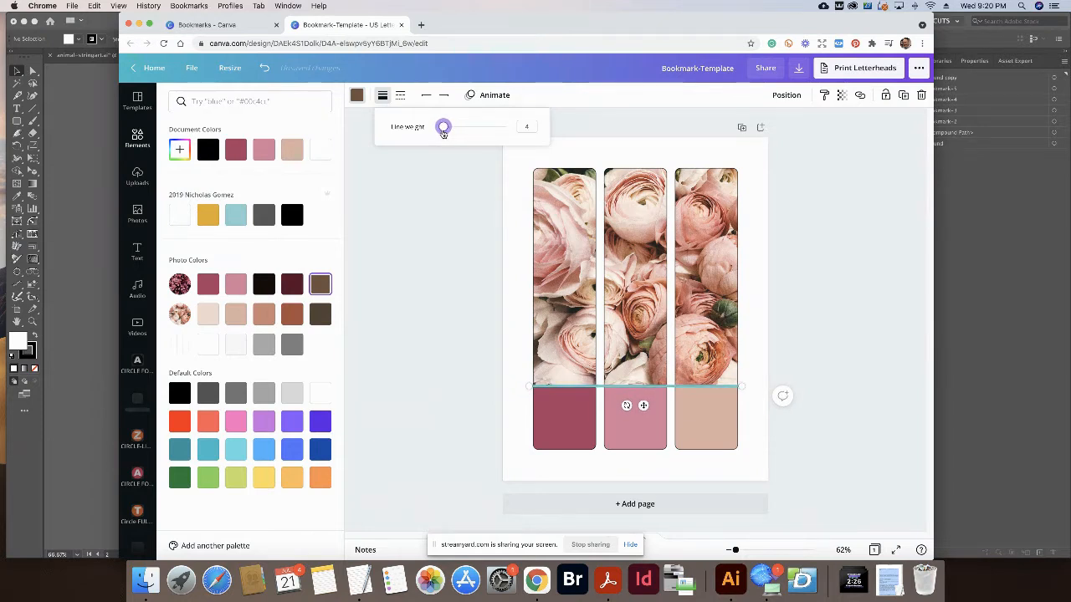
{"action": "left_click", "coordinate": [440, 239]}
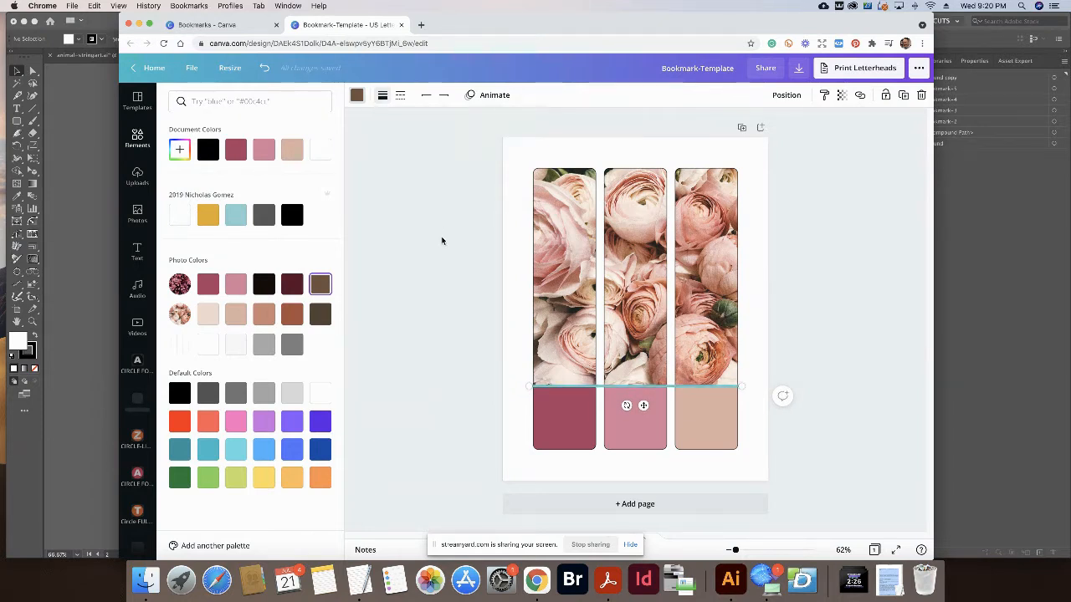
{"action": "left_click", "coordinate": [440, 240]}
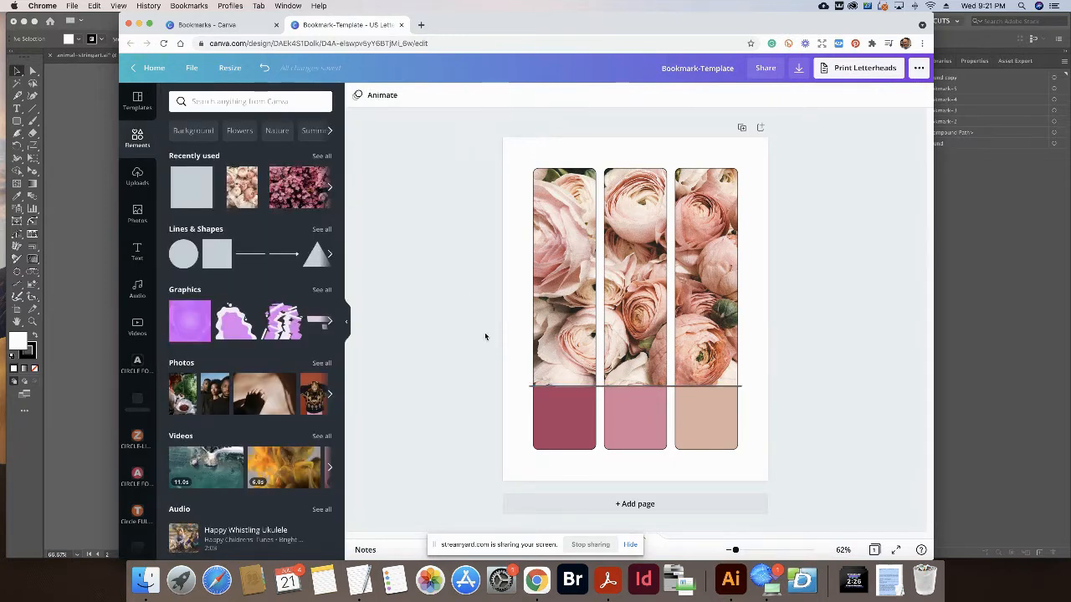
Send the brown divider line backward behind the bookmark template image.
{"action": "left_click", "coordinate": [646, 385]}
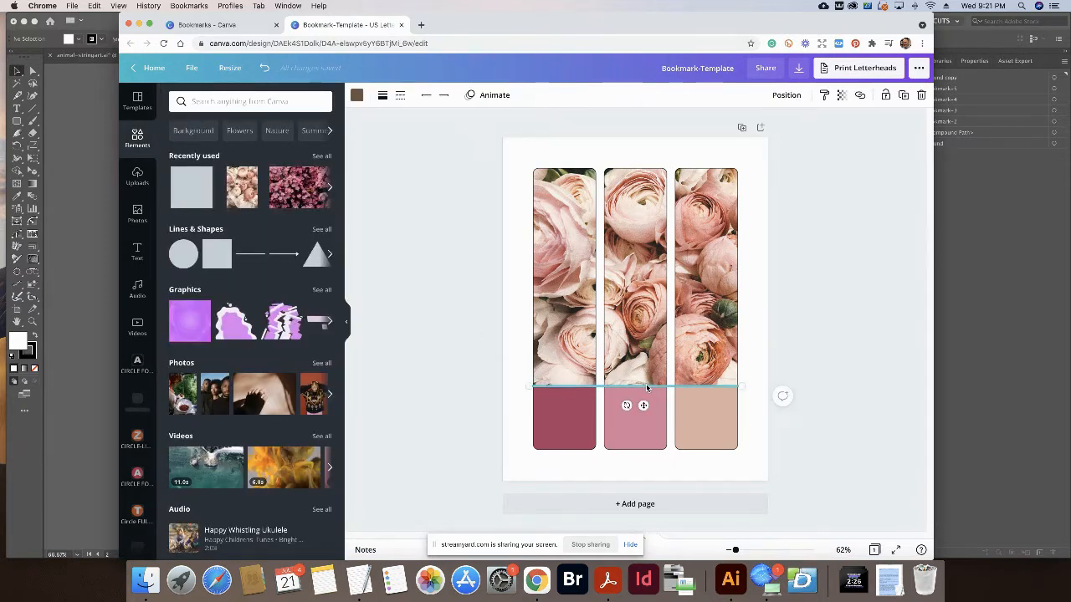
{"action": "left_click", "coordinate": [787, 96]}
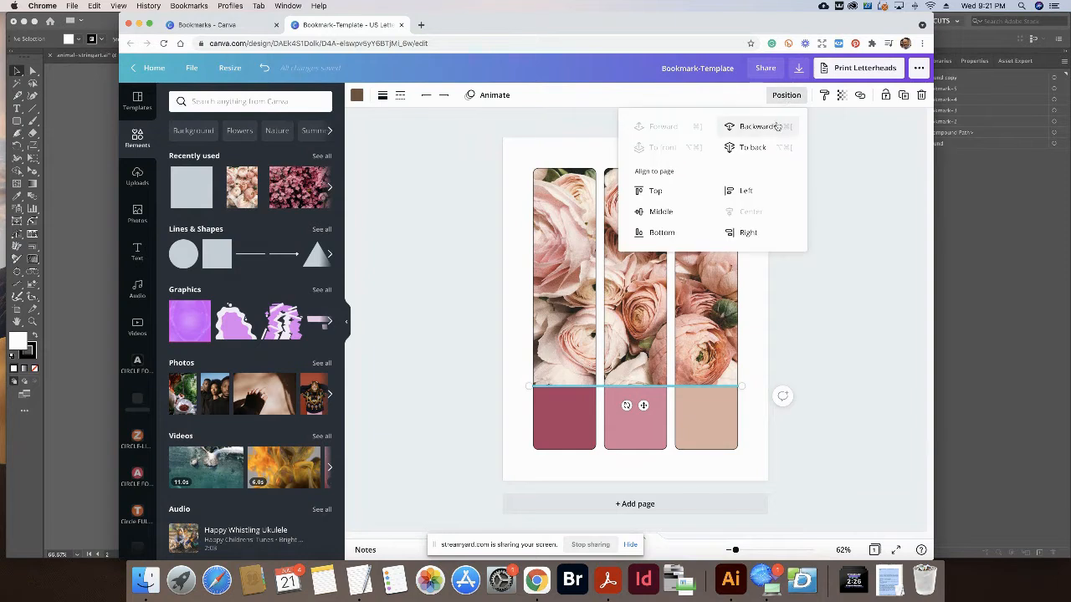
{"action": "left_click", "coordinate": [755, 125]}
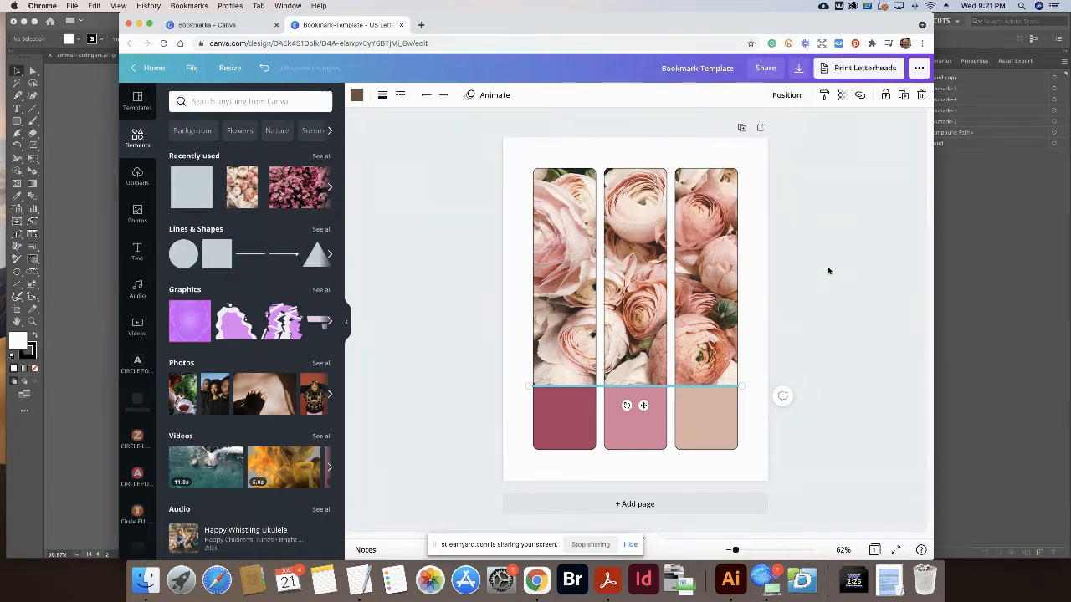
{"action": "left_click", "coordinate": [828, 268]}
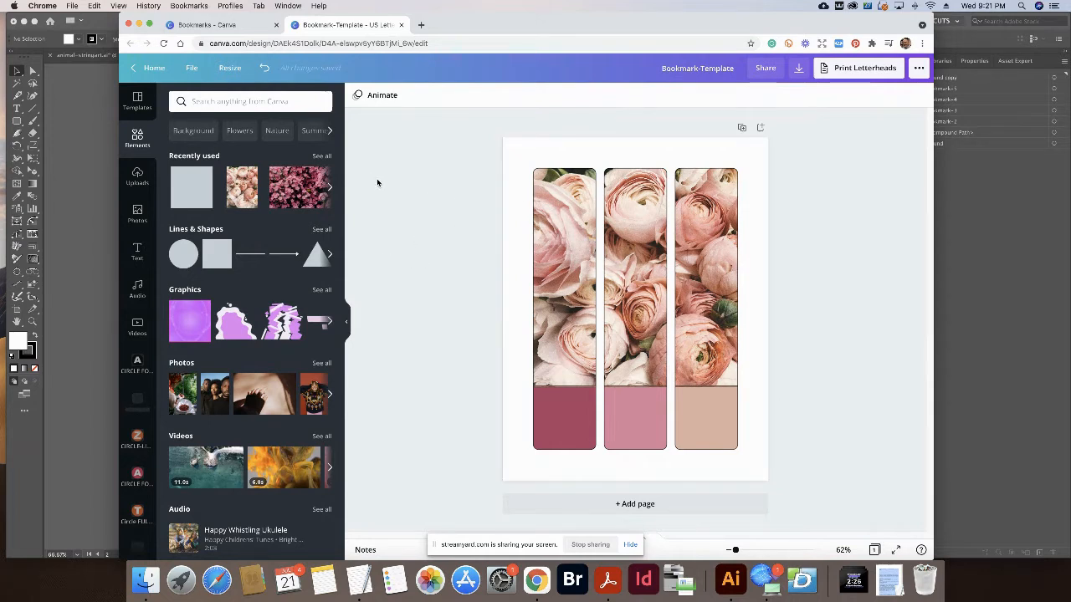
Add a heading text box to the page reading "Book" and "Lover" on two lines.
{"action": "left_click", "coordinate": [141, 251]}
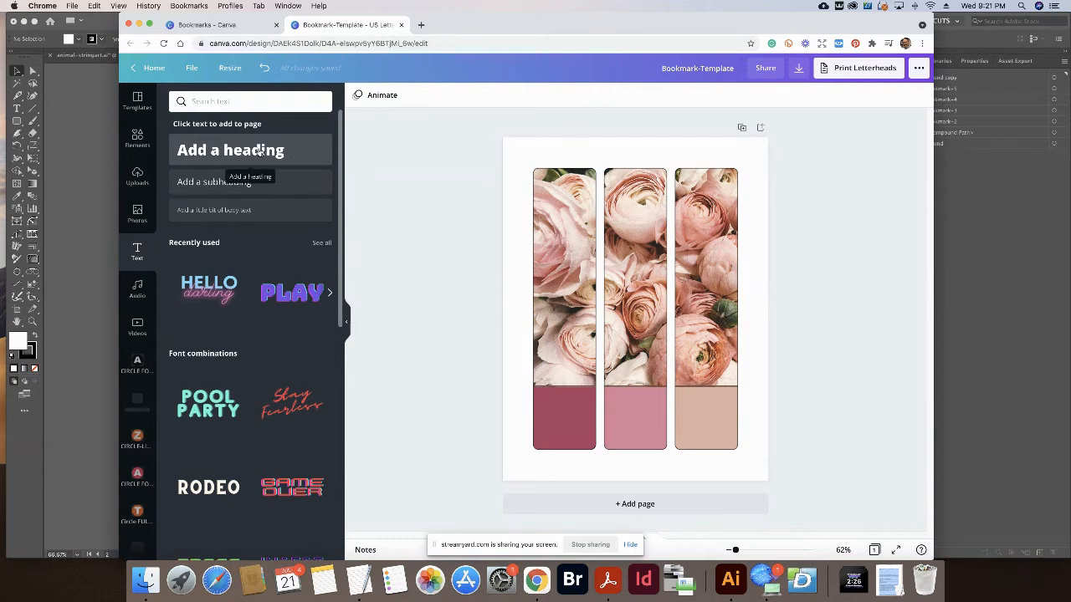
{"action": "left_click", "coordinate": [259, 152]}
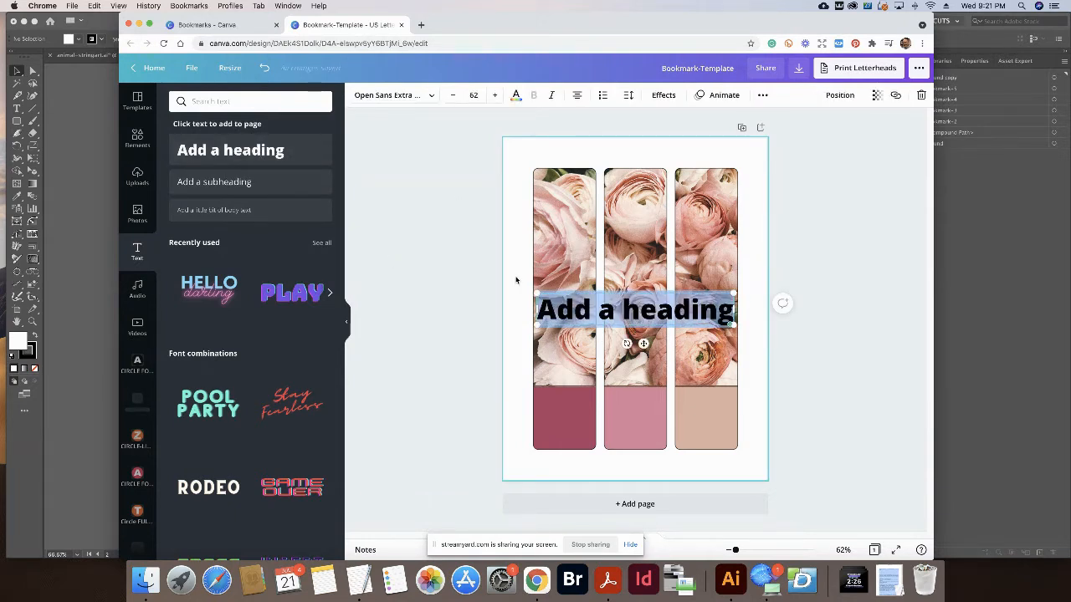
{"action": "type", "text": "Book"}
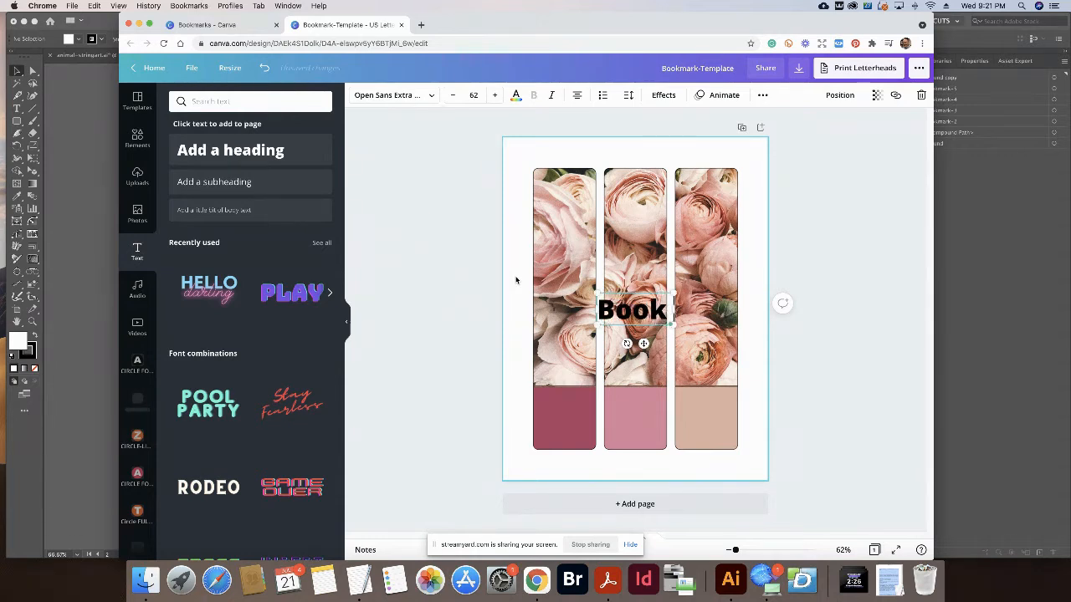
{"action": "key", "text": "Return"}
{"action": "type", "text": "Lover"}
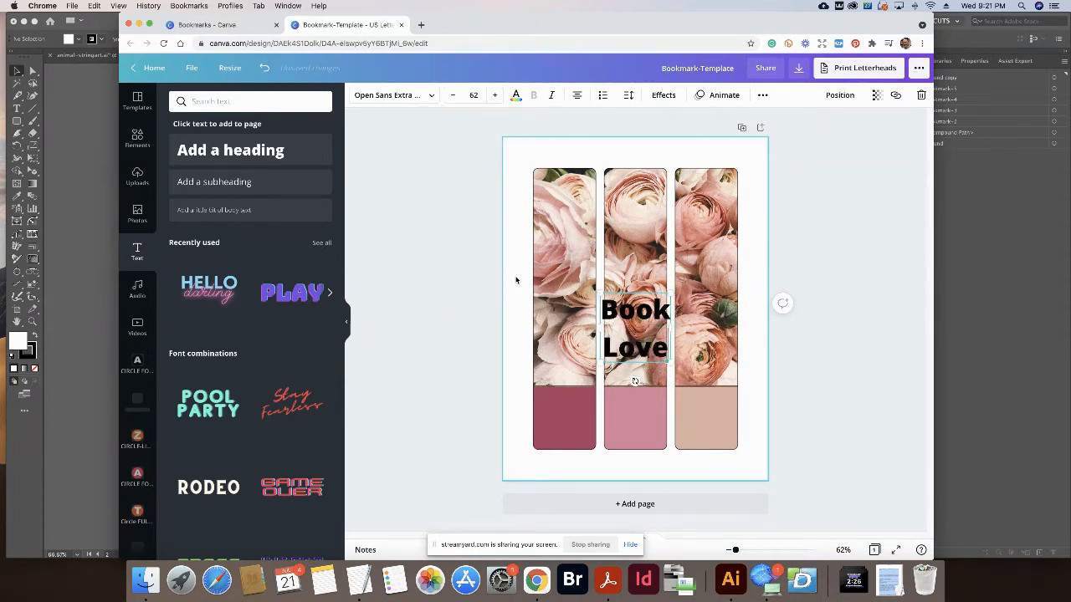
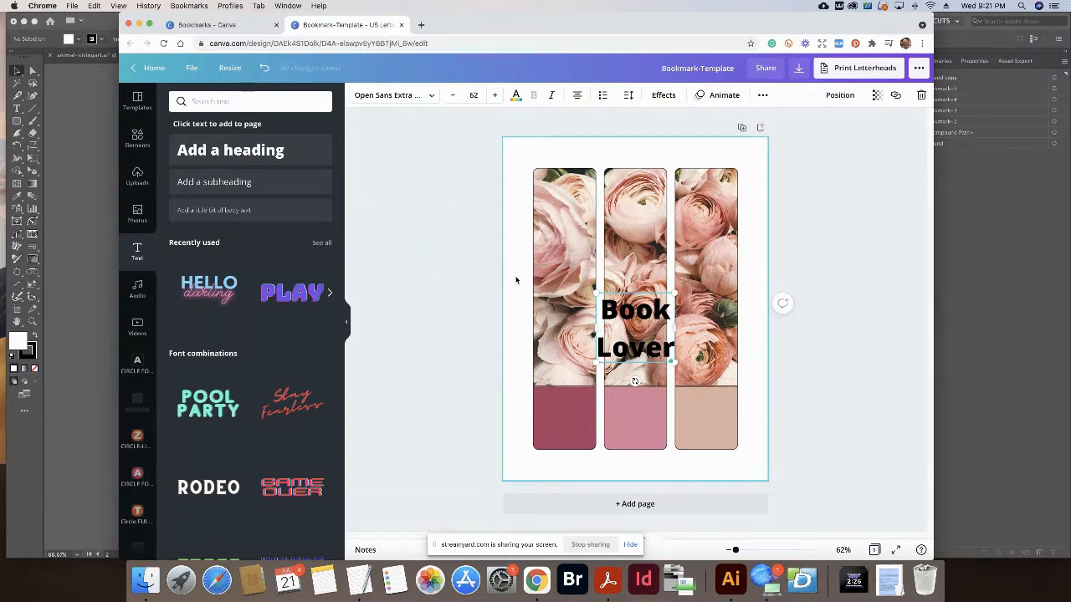
Clear the heading text and replace it with the single word "Book".
{"action": "key", "text": "BackSpace"}
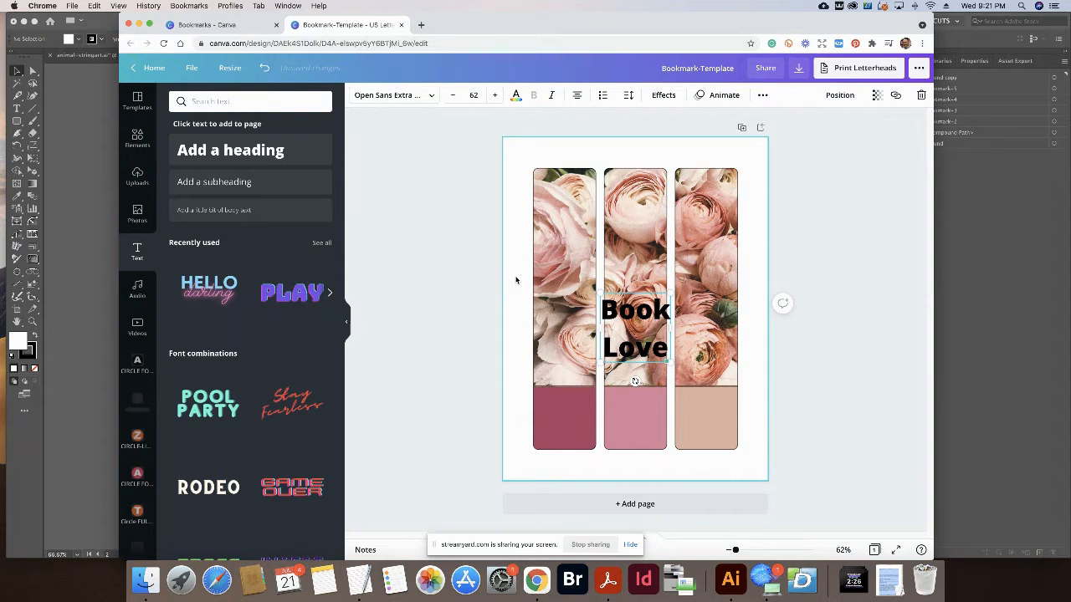
{"action": "type", "text": "r"}
{"action": "key", "text": "BackSpace"}
{"action": "key", "text": "BackSpace"}
{"action": "key", "text": "BackSpace"}
{"action": "key", "text": "BackSpace"}
{"action": "key", "text": "BackSpace"}
{"action": "key", "text": "BackSpace"}
{"action": "key", "text": "BackSpace"}
{"action": "key", "text": "BackSpace"}
{"action": "key", "text": "BackSpace"}
{"action": "key", "text": "BackSpace"}
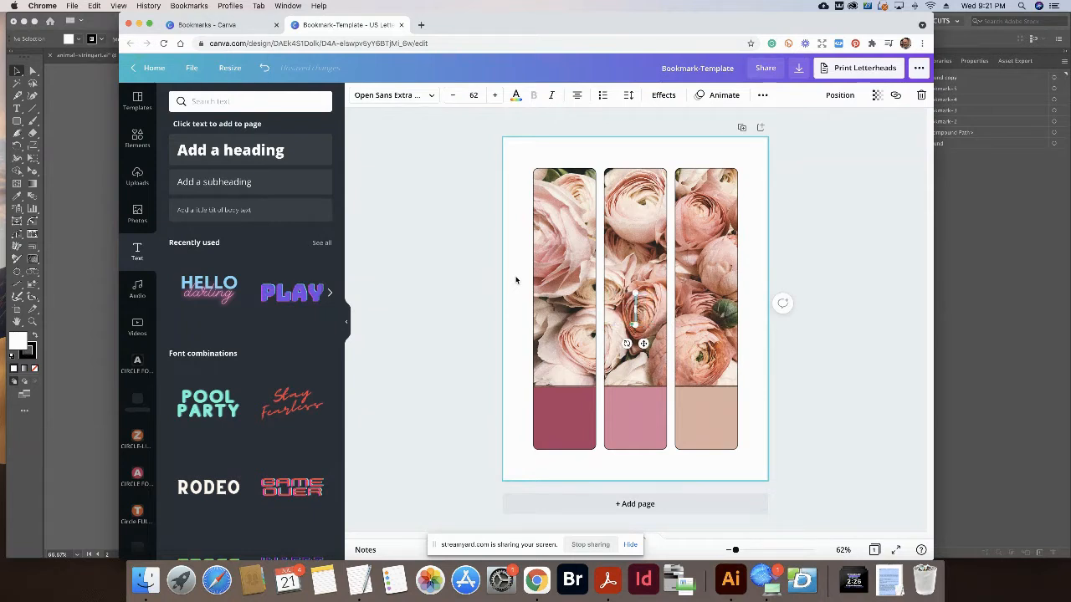
{"action": "type", "text": "I"}
{"action": "key", "text": "BackSpace"}
{"action": "type", "text": "R"}
{"action": "key", "text": "BackSpace"}
{"action": "type", "text": "Bo"}
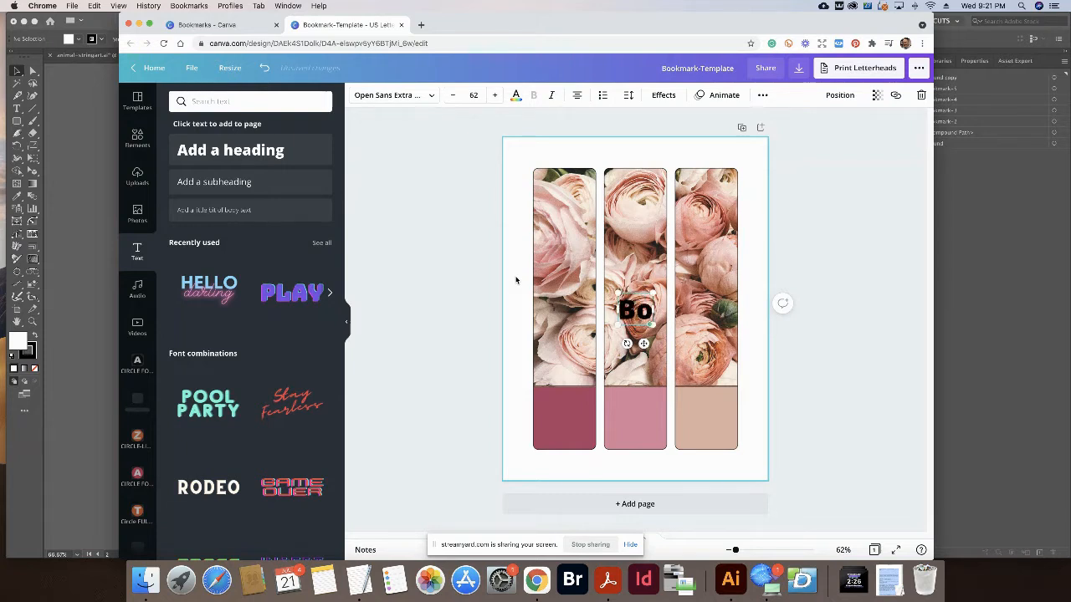
{"action": "type", "text": "ok"}
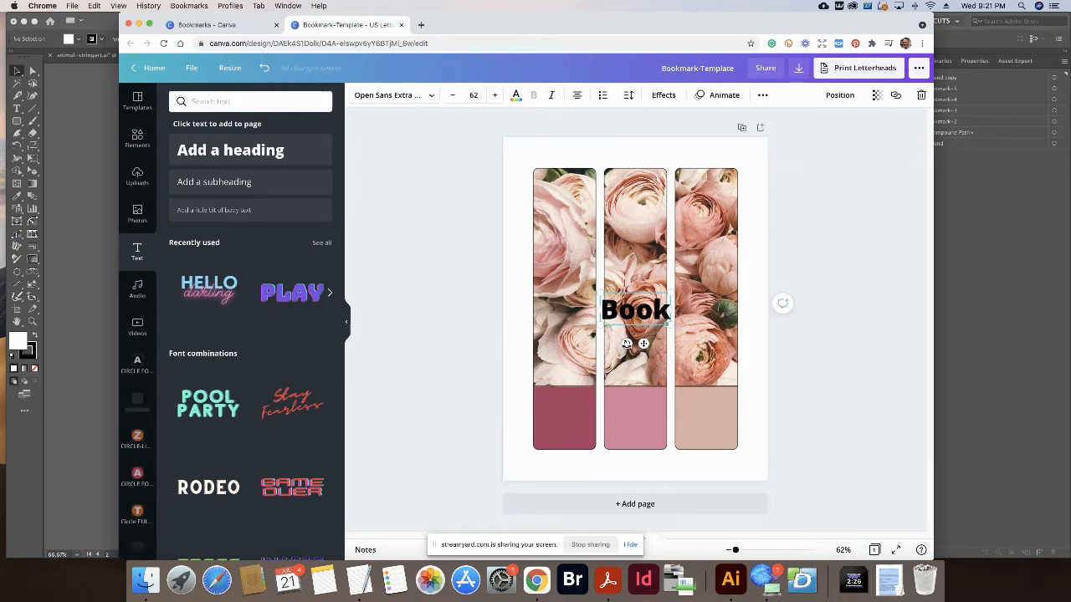
Place the "Book" heading at font size 36 in the upper part of the first color block and color it off-white from the photo colors.
{"action": "left_click_drag", "start_coordinate": [627, 343], "coordinate": [558, 431]}
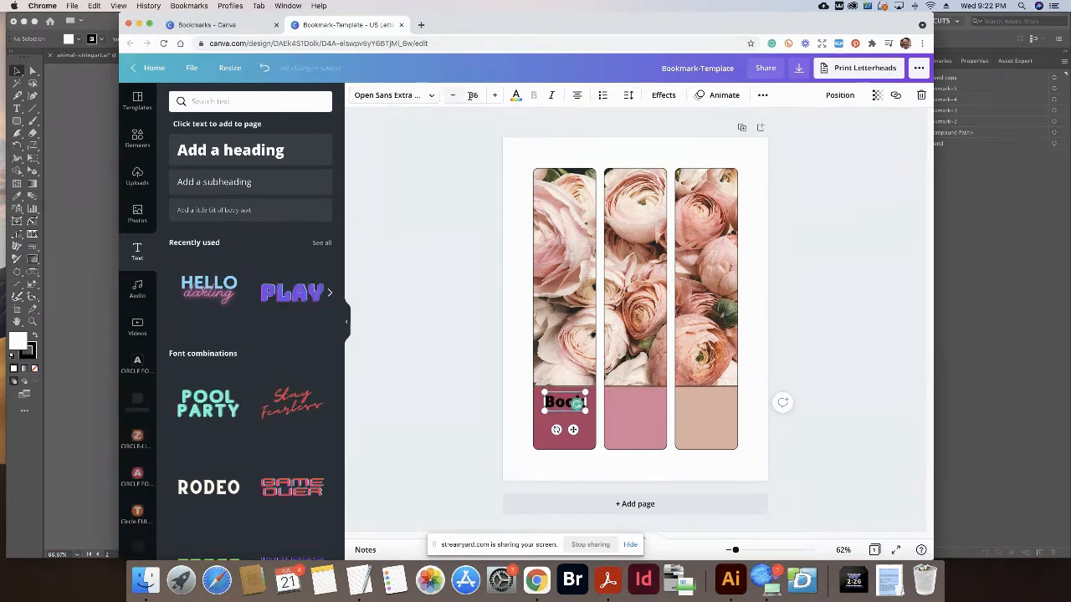
{"action": "left_click", "coordinate": [515, 97]}
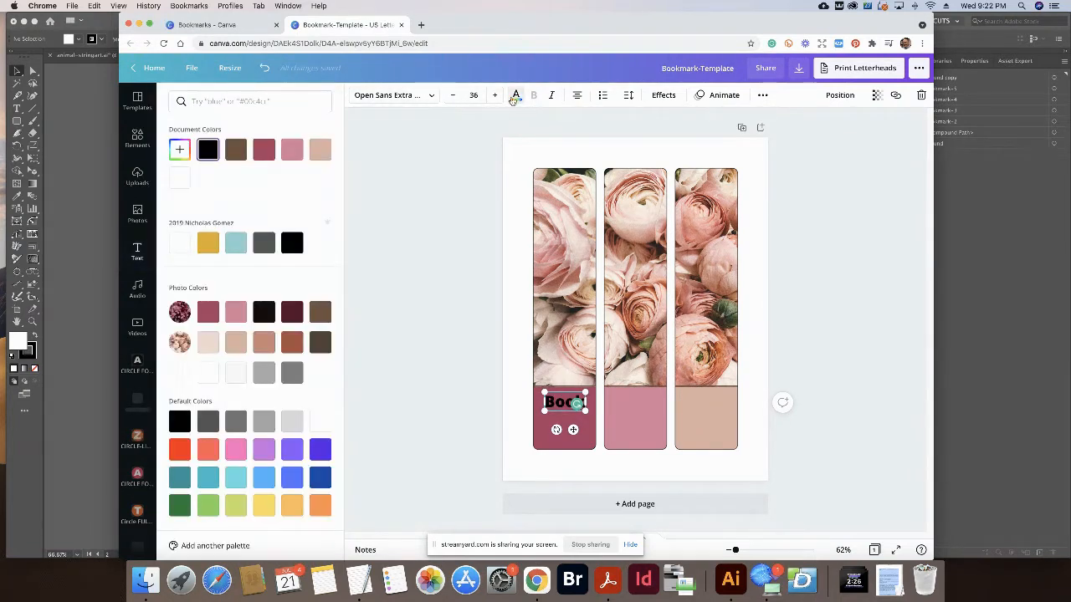
{"action": "left_click", "coordinate": [180, 243]}
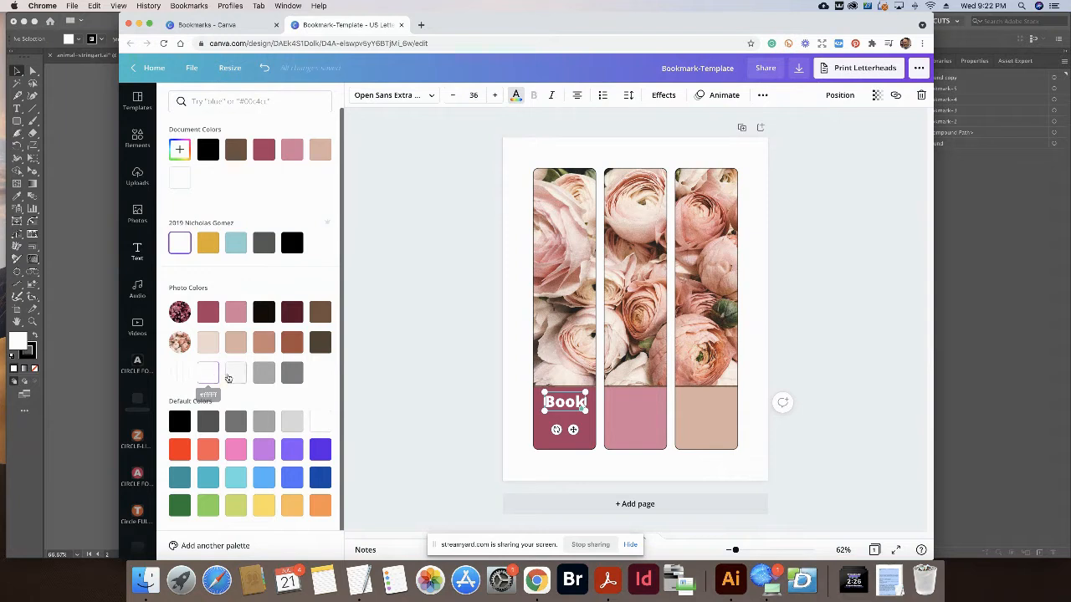
{"action": "left_click", "coordinate": [233, 376]}
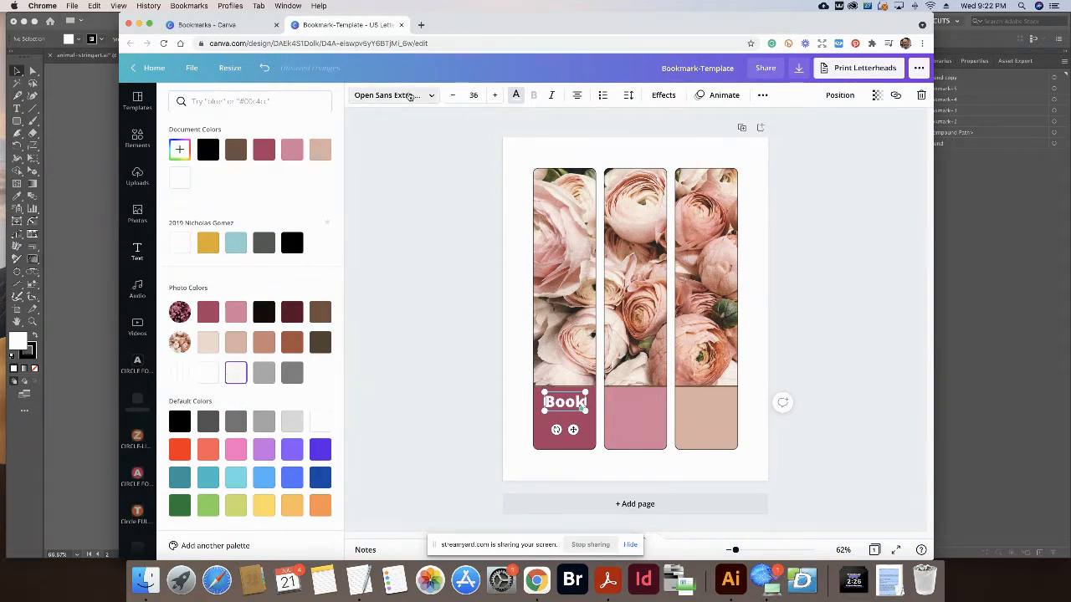
Try the Beth Ellen and Benedict fonts on the "Book" heading.
{"action": "left_click", "coordinate": [425, 95]}
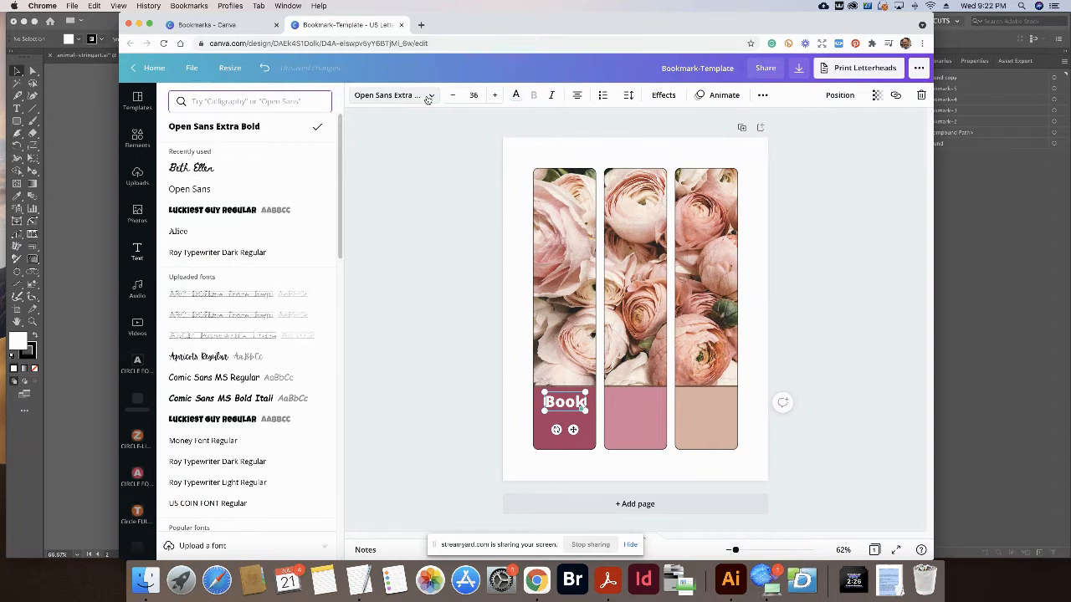
{"action": "left_click", "coordinate": [224, 173]}
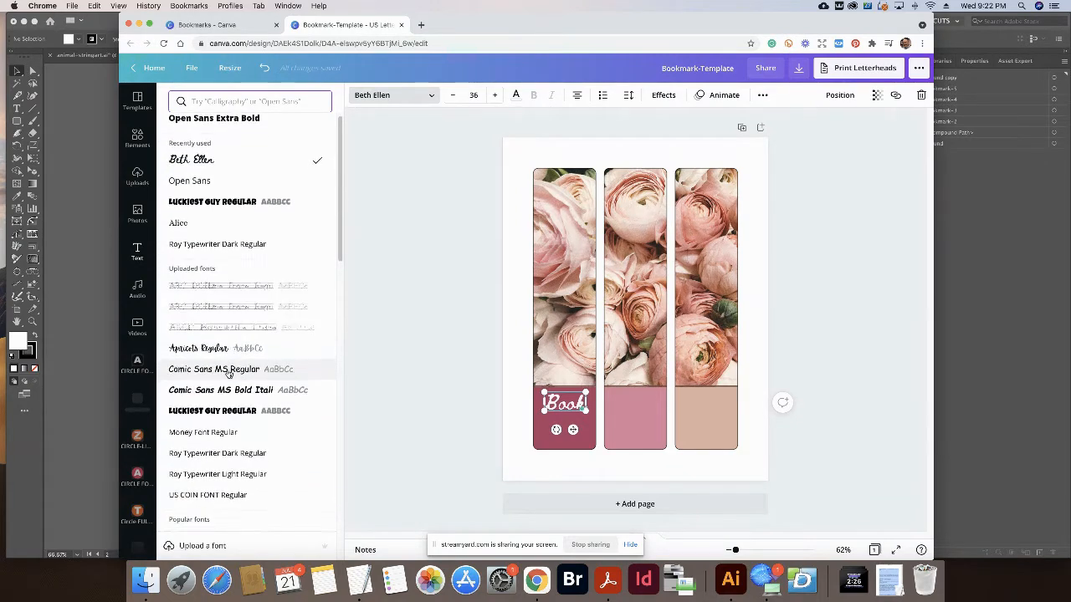
{"action": "scroll", "coordinate": [229, 374], "scroll_direction": "down", "scroll_amount": 2}
{"action": "scroll", "coordinate": [185, 399], "scroll_direction": "down", "scroll_amount": 3}
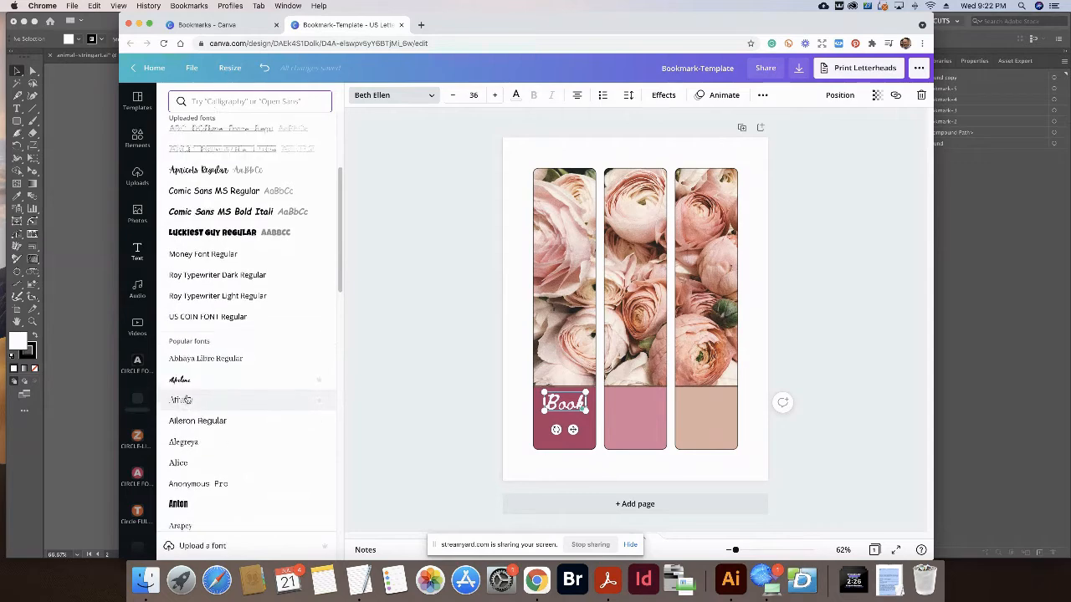
{"action": "scroll", "coordinate": [186, 399], "scroll_direction": "down", "scroll_amount": 3}
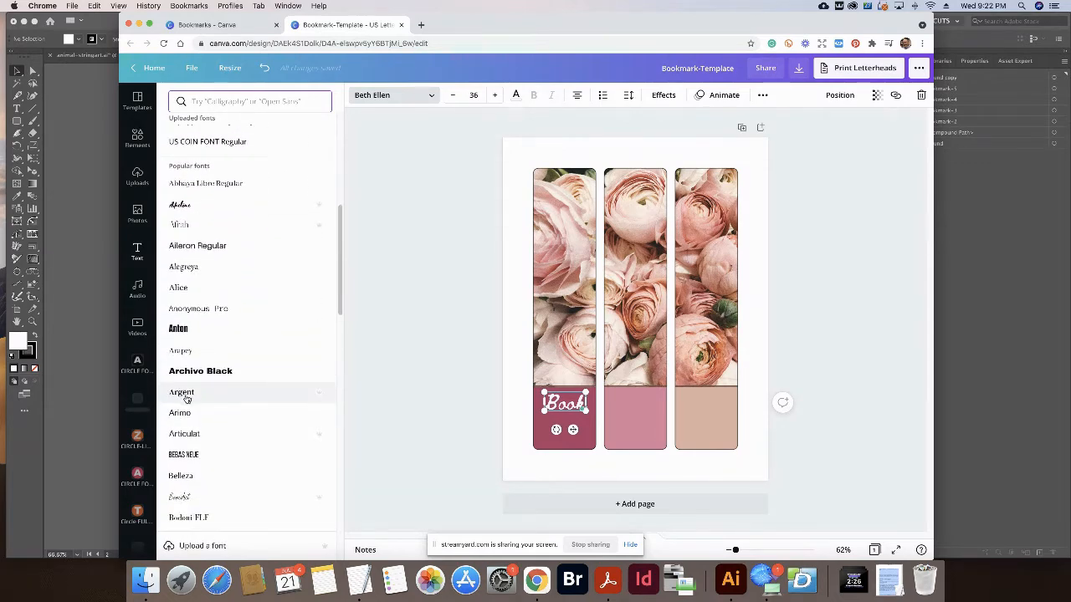
{"action": "scroll", "coordinate": [186, 399], "scroll_direction": "down", "scroll_amount": 1}
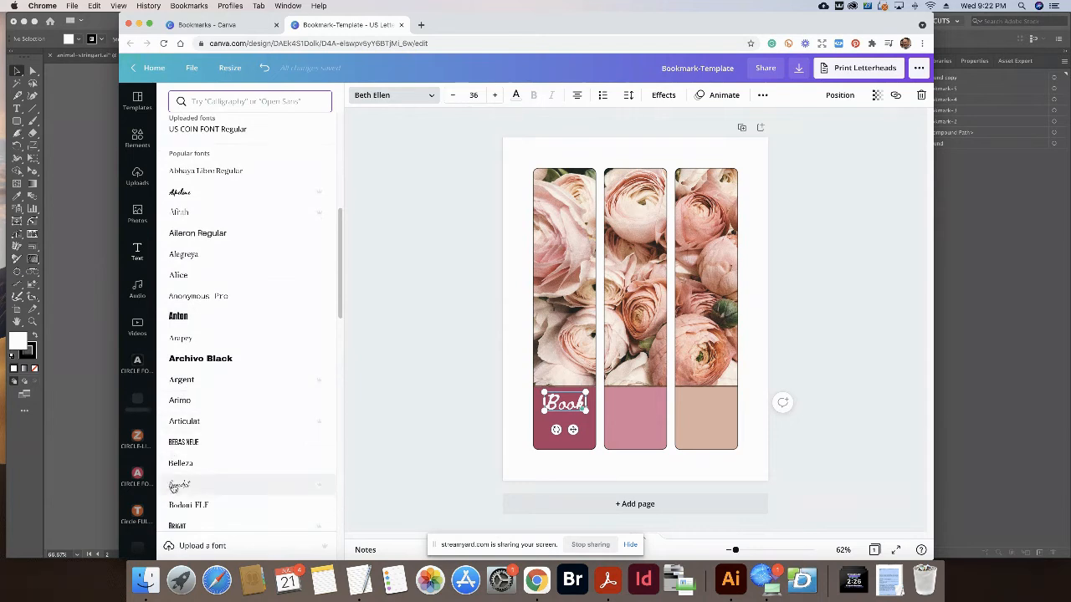
{"action": "left_click", "coordinate": [173, 486]}
Search the fonts for "calligraphy" and apply Satisfy to the "Book" heading.
{"action": "left_click", "coordinate": [432, 97]}
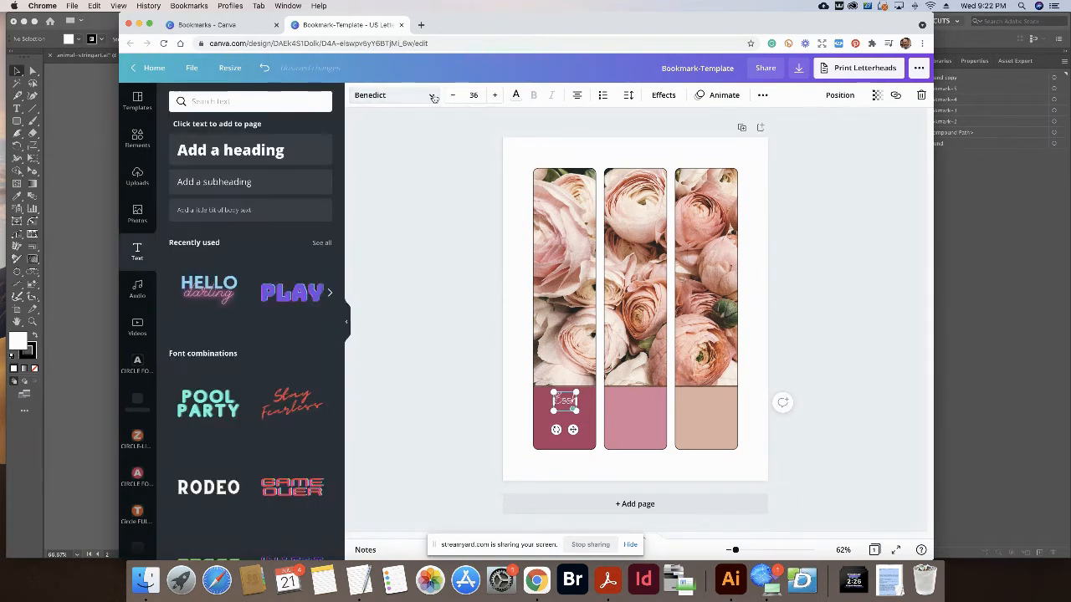
{"action": "left_click", "coordinate": [432, 96]}
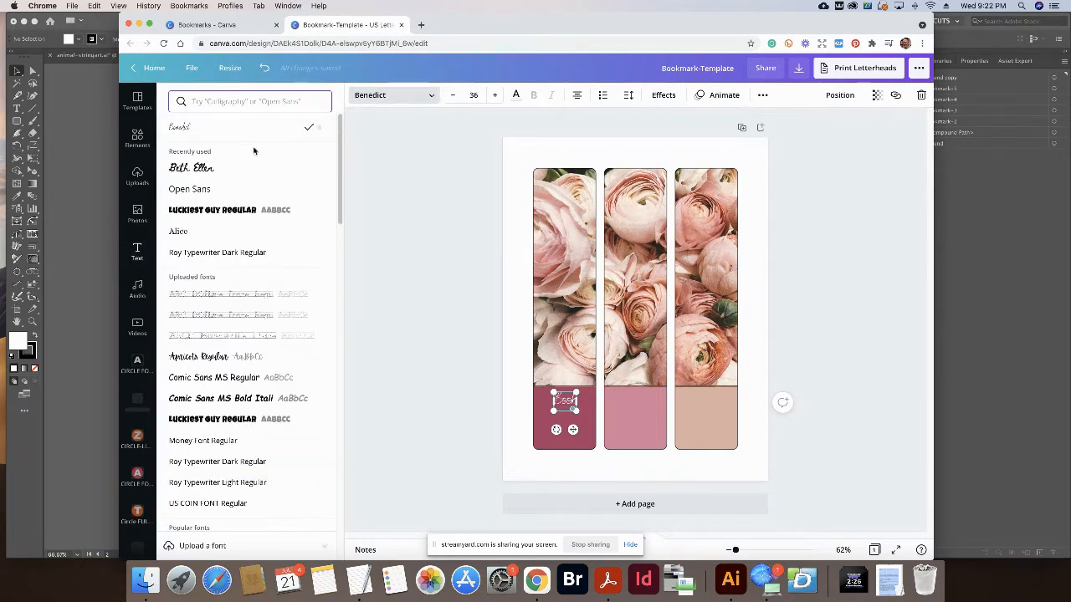
{"action": "left_click", "coordinate": [243, 99]}
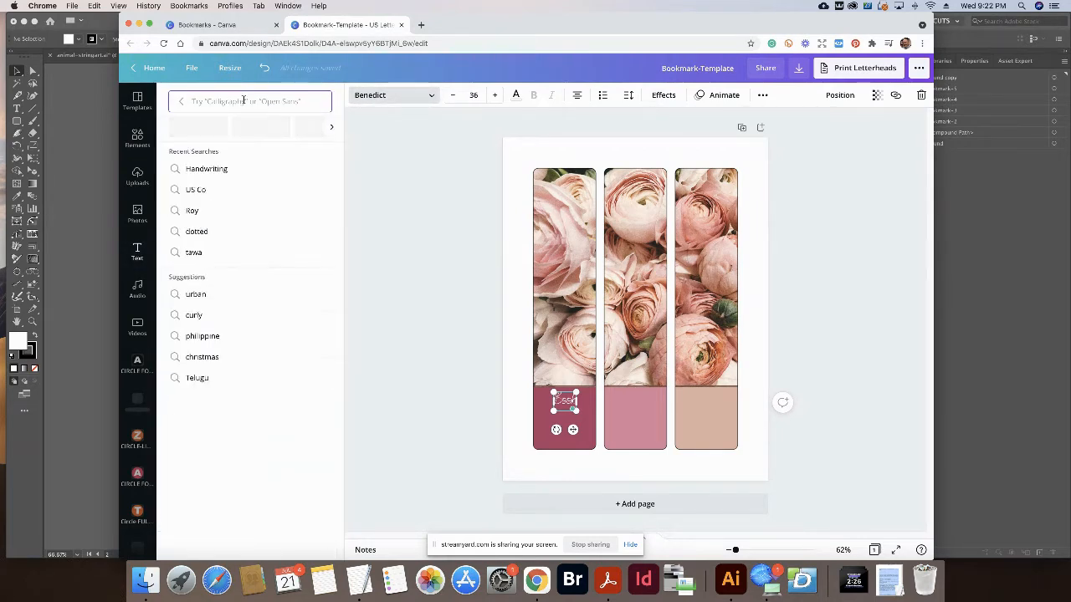
{"action": "type", "text": "fall"}
{"action": "type", "text": "ig"}
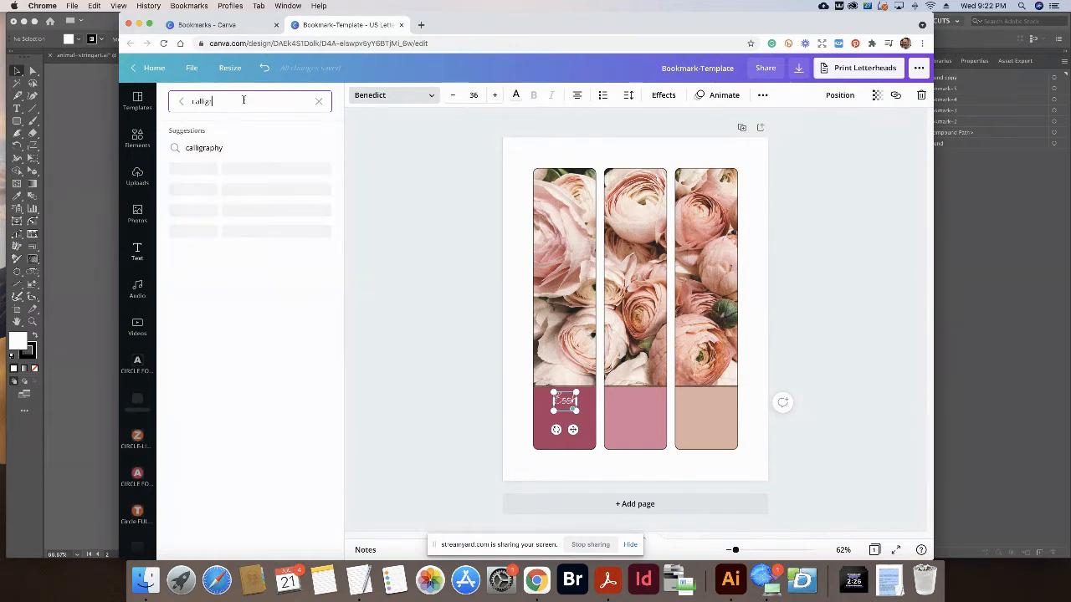
{"action": "left_click", "coordinate": [203, 148]}
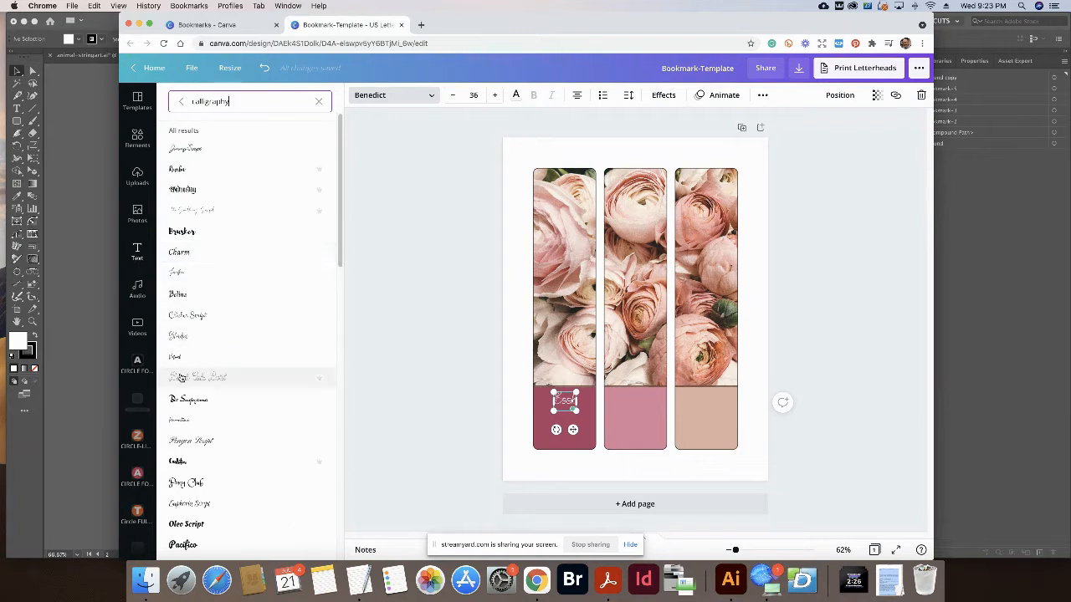
{"action": "scroll", "coordinate": [178, 414], "scroll_direction": "down", "scroll_amount": 2}
{"action": "scroll", "coordinate": [178, 414], "scroll_direction": "down", "scroll_amount": 2}
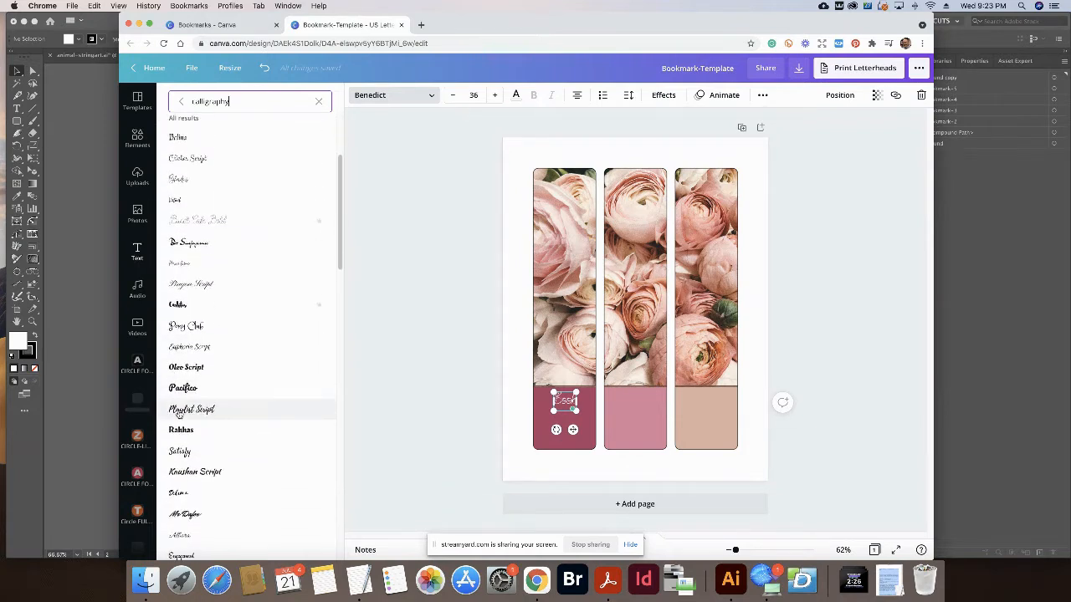
{"action": "left_click", "coordinate": [179, 427]}
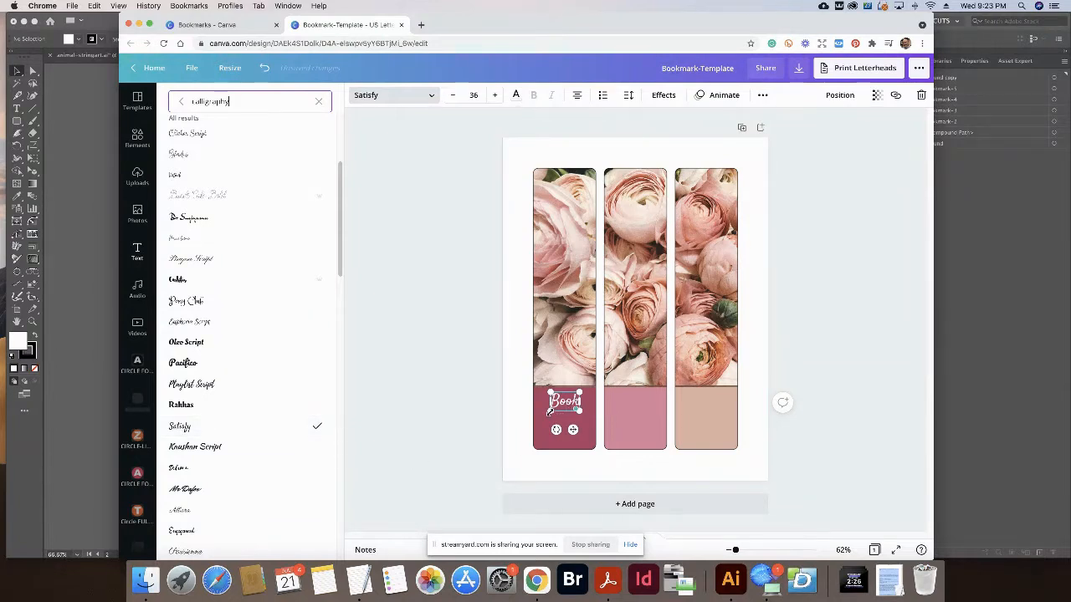
Enlarge the "Book" heading to a font size of about 64.1 and center it in the upper half of the first color block.
{"action": "left_click_drag", "start_coordinate": [548, 411], "coordinate": [536, 419]}
{"action": "left_click_drag", "start_coordinate": [578, 392], "coordinate": [591, 386]}
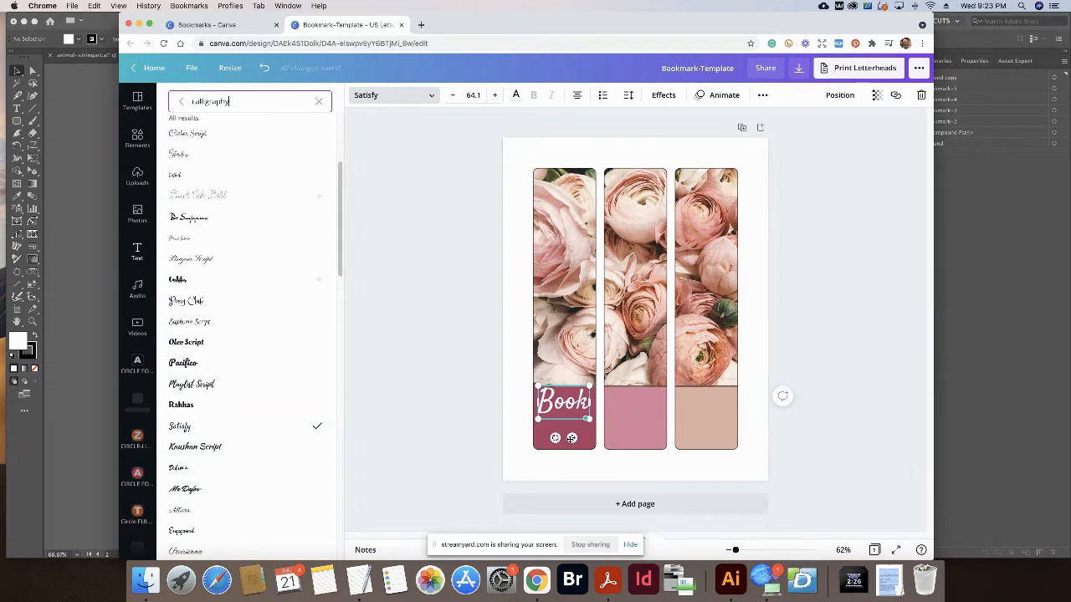
{"action": "left_click_drag", "start_coordinate": [572, 437], "coordinate": [575, 441]}
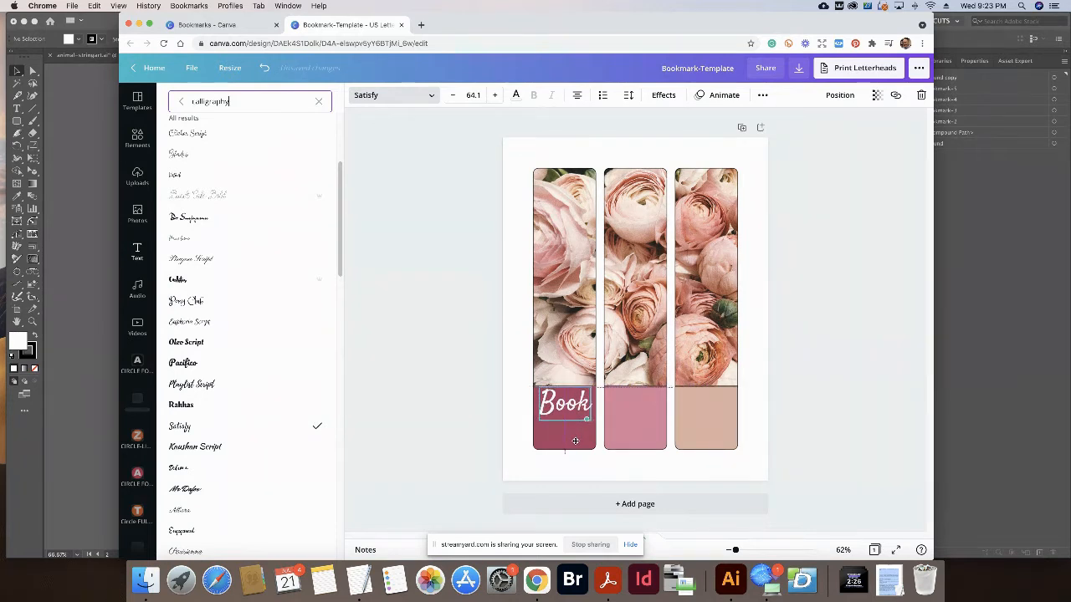
{"action": "mouse_move", "coordinate": [576, 441]}
{"action": "left_mouse_down"}
{"action": "mouse_move", "coordinate": [575, 462]}
{"action": "mouse_move", "coordinate": [574, 443]}
{"action": "left_mouse_up"}
{"action": "left_click", "coordinate": [458, 435]}
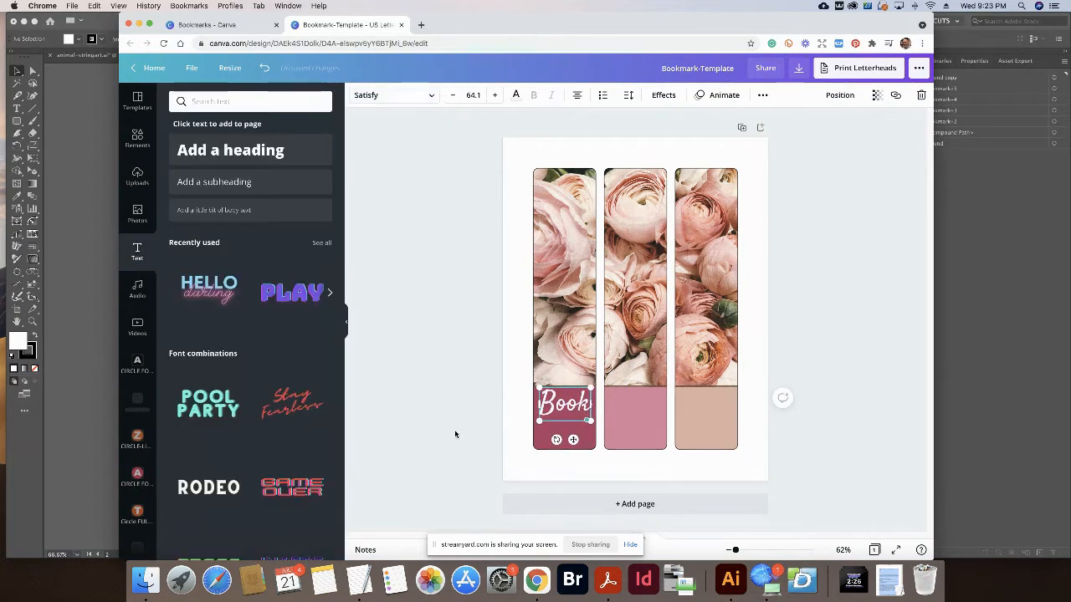
{"action": "left_click", "coordinate": [457, 435]}
Duplicate the "Book" heading directly below itself and change the copy's text to "Lover".
{"action": "left_click", "coordinate": [574, 414]}
{"action": "left_click", "coordinate": [460, 393]}
{"action": "left_click", "coordinate": [554, 408]}
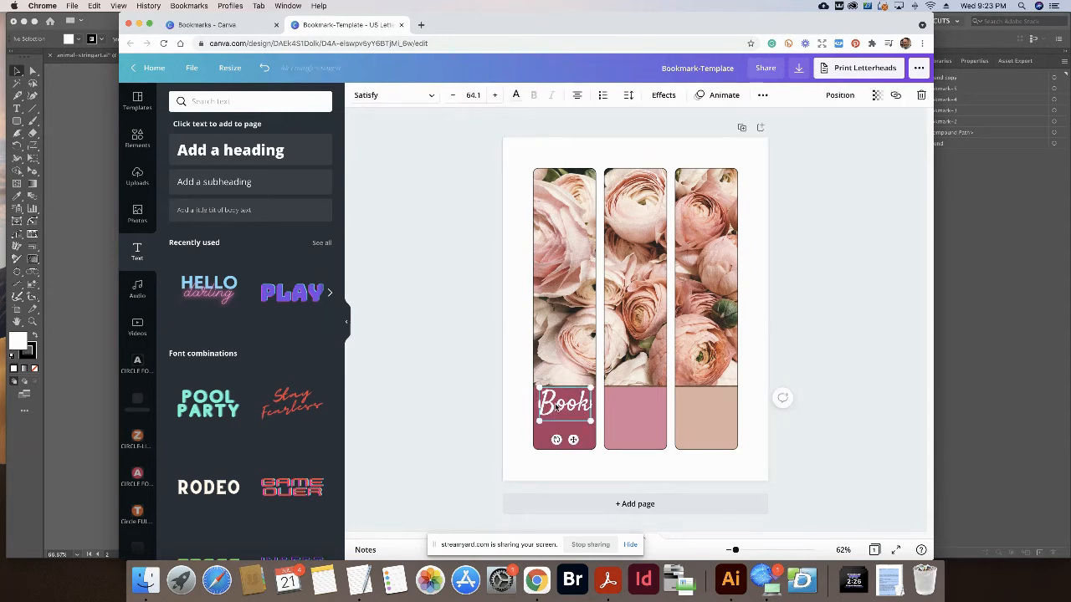
{"action": "left_click_drag", "start_coordinate": [556, 407], "coordinate": [557, 435], "text": "alt"}
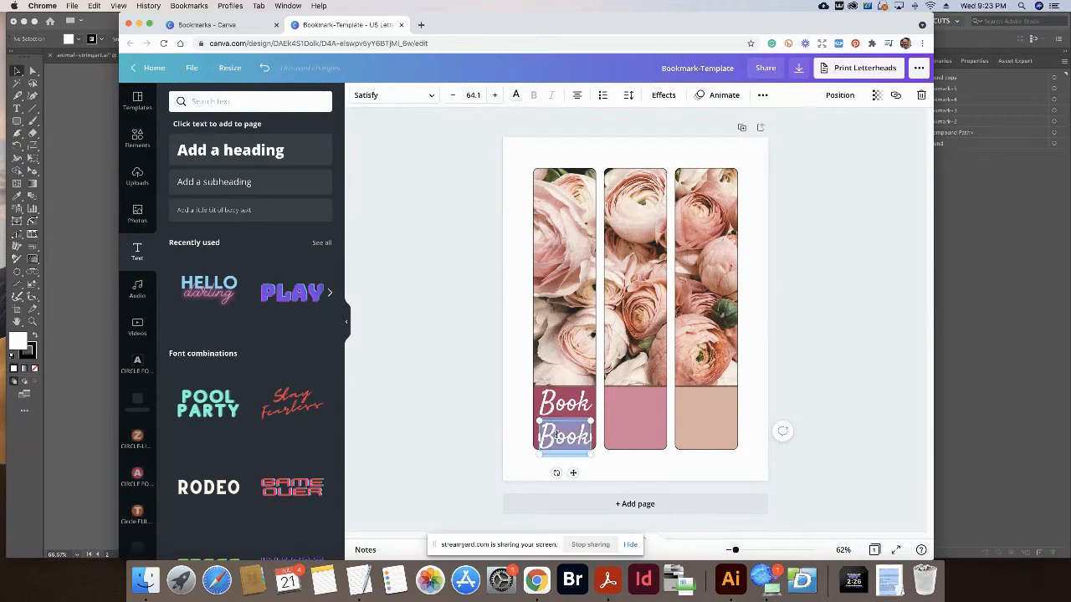
{"action": "type", "text": "Lover"}
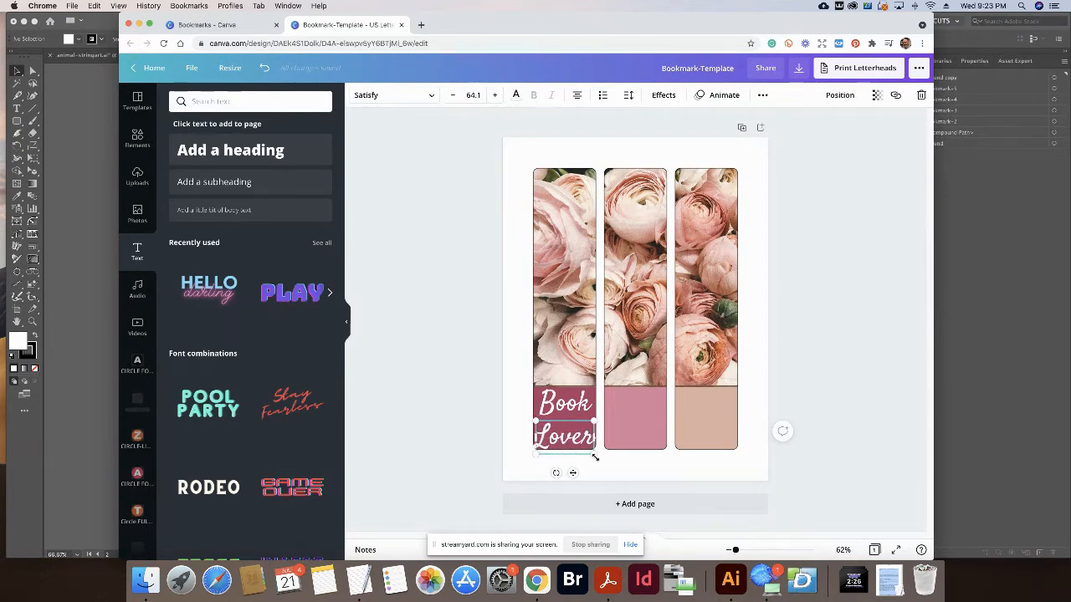
Reduce "Lover" to a font size of about 50.2 and align it centered close beneath "Book" in the first color block.
{"action": "left_click_drag", "start_coordinate": [594, 457], "coordinate": [571, 459]}
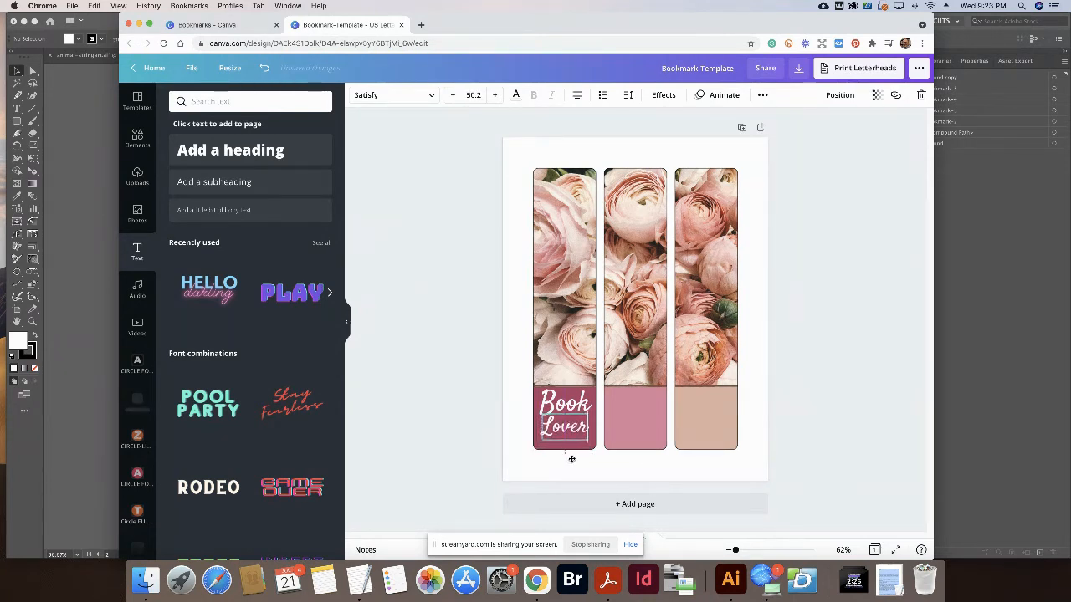
{"action": "left_click", "coordinate": [453, 431]}
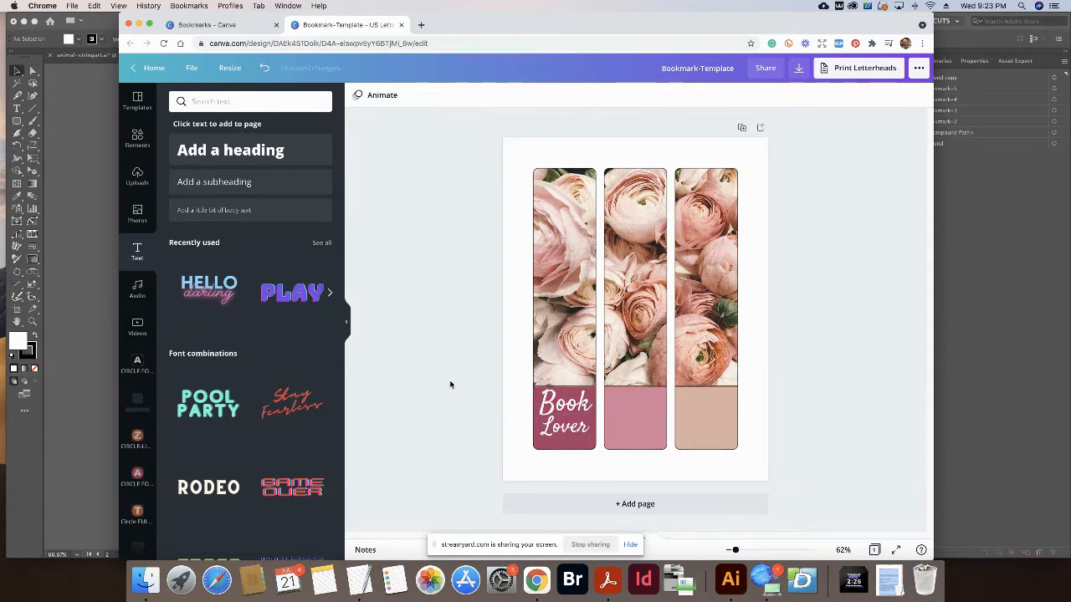
{"action": "left_click", "coordinate": [557, 409]}
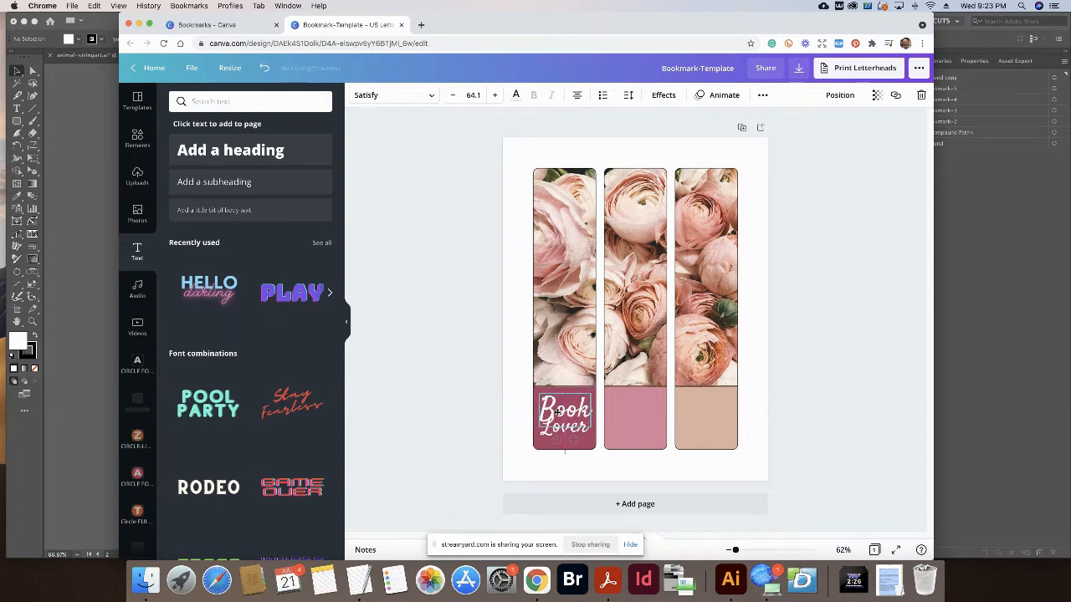
{"action": "left_click_drag", "start_coordinate": [557, 411], "coordinate": [558, 408]}
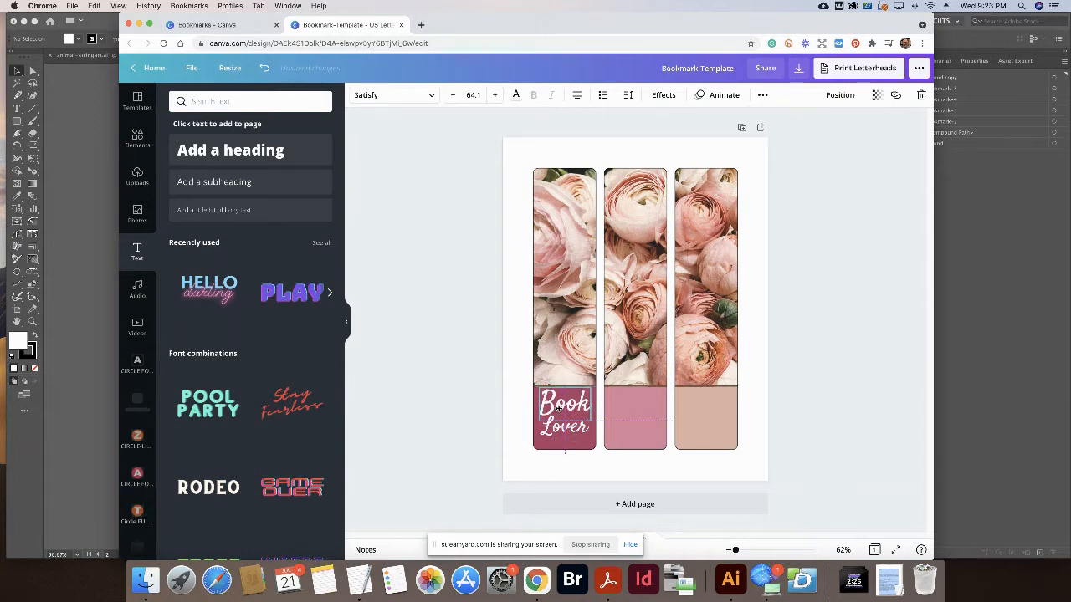
{"action": "left_click", "coordinate": [440, 416]}
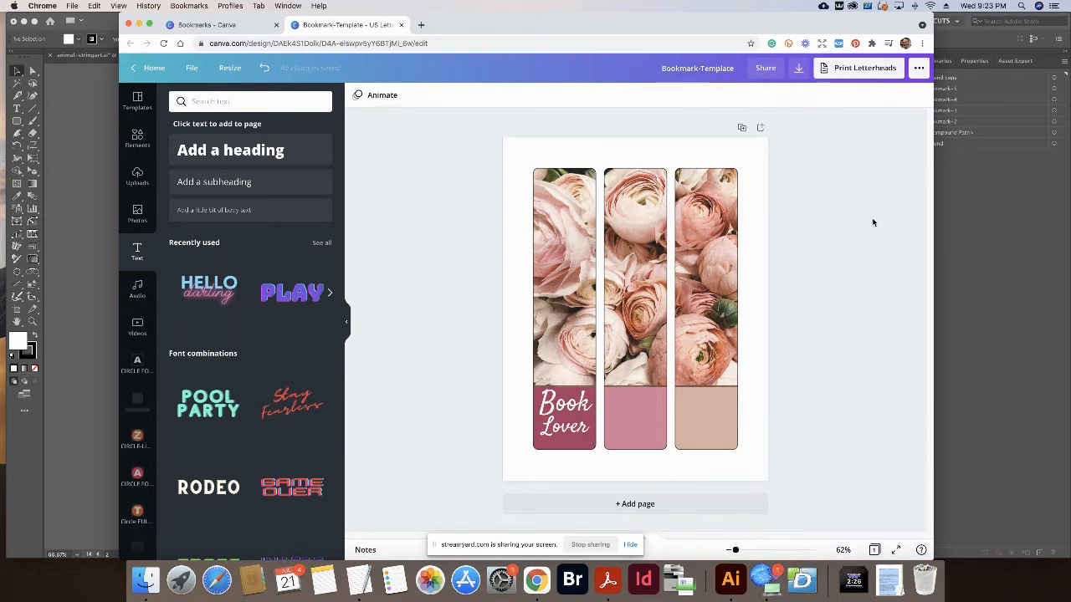
Add a blank second page to the bookmark design and return to the first page's color blocks.
{"action": "left_click", "coordinate": [678, 504]}
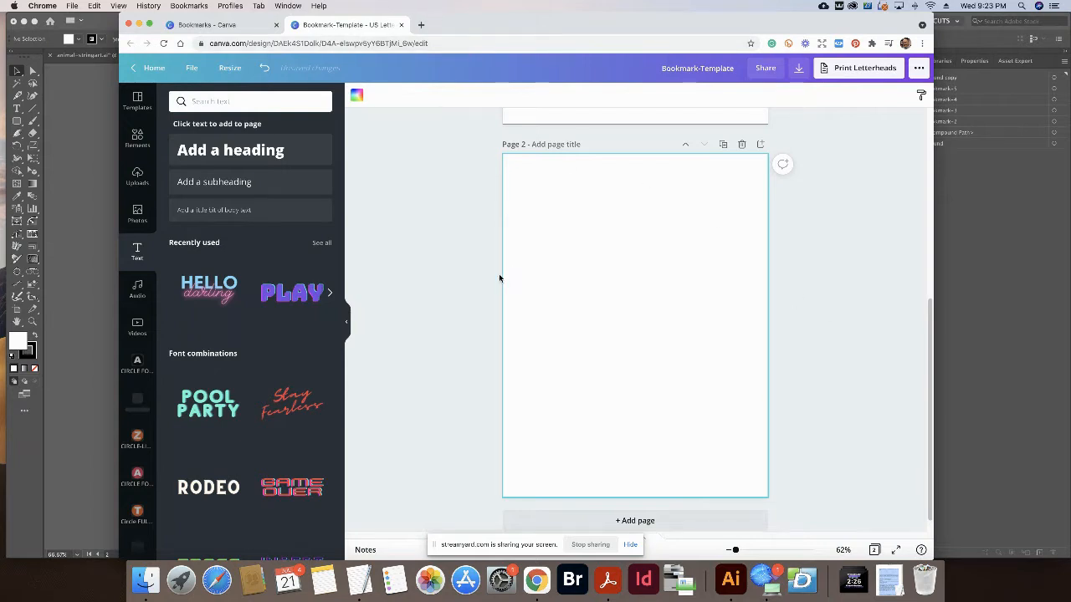
{"action": "scroll", "coordinate": [498, 275], "scroll_direction": "up", "scroll_amount": 3}
{"action": "scroll", "coordinate": [497, 273], "scroll_direction": "up", "scroll_amount": 1}
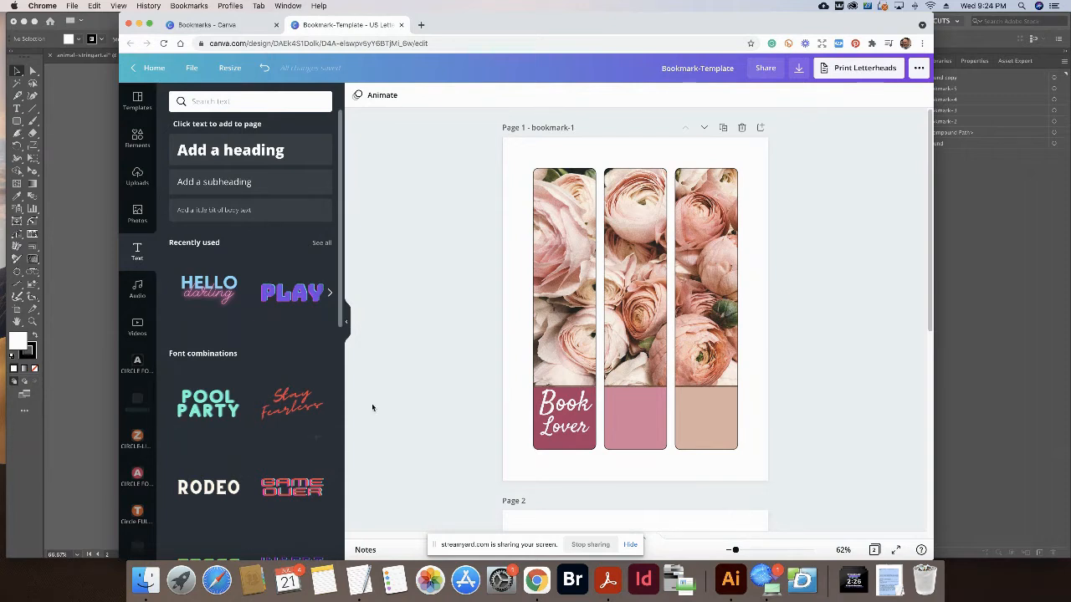
{"action": "scroll", "coordinate": [427, 397], "scroll_direction": "down", "scroll_amount": 4}
{"action": "scroll", "coordinate": [426, 399], "scroll_direction": "down", "scroll_amount": 1}
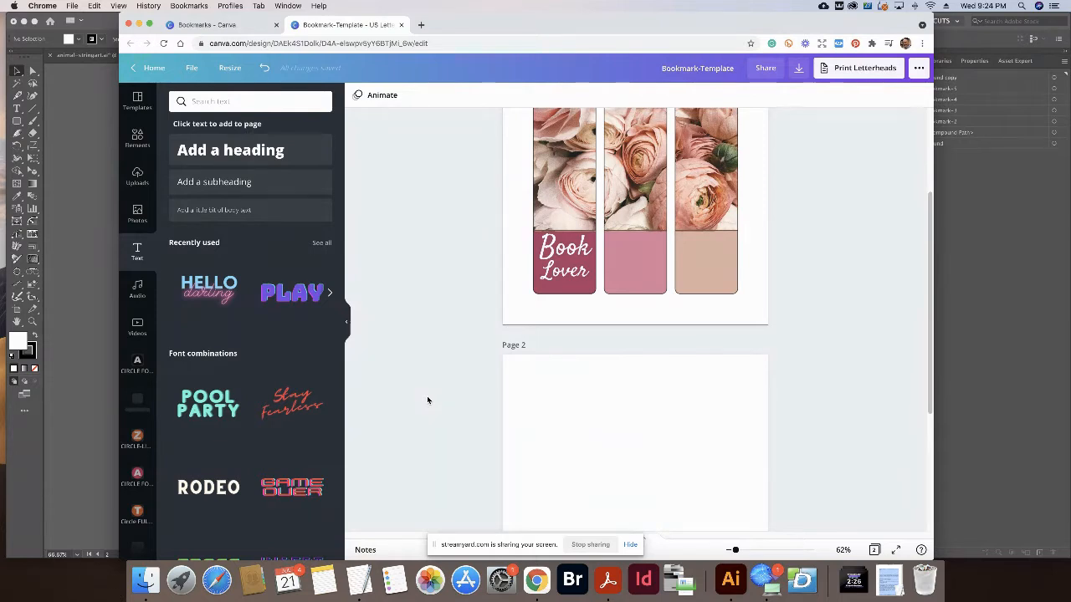
{"action": "scroll", "coordinate": [443, 375], "scroll_direction": "down", "scroll_amount": 1}
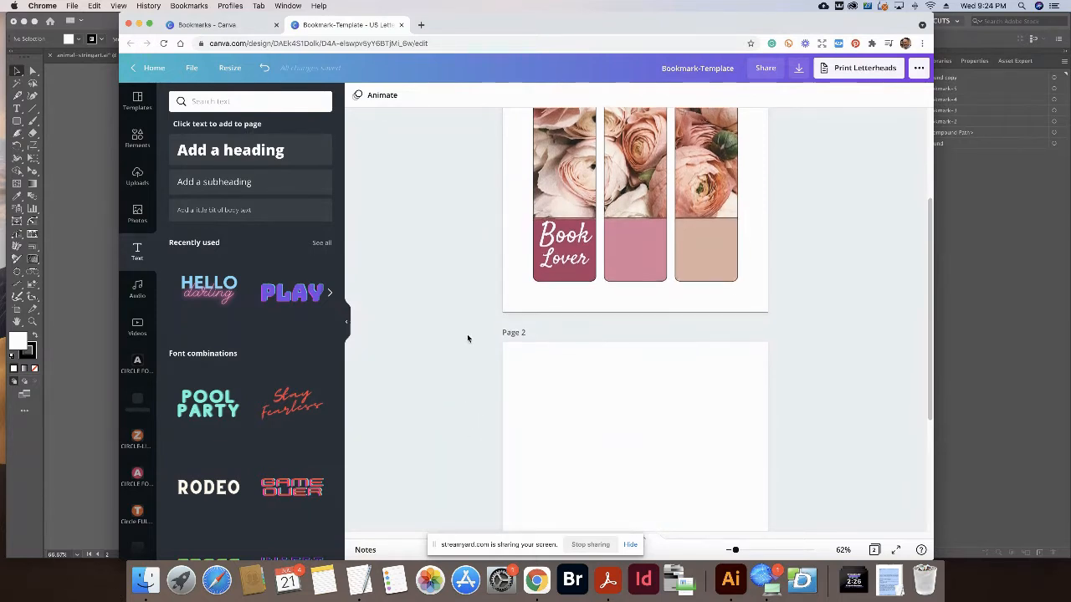
Copy the "Book" and "Lover" text pair into the second and third color blocks, centered at the same height.
{"action": "left_click", "coordinate": [574, 237]}
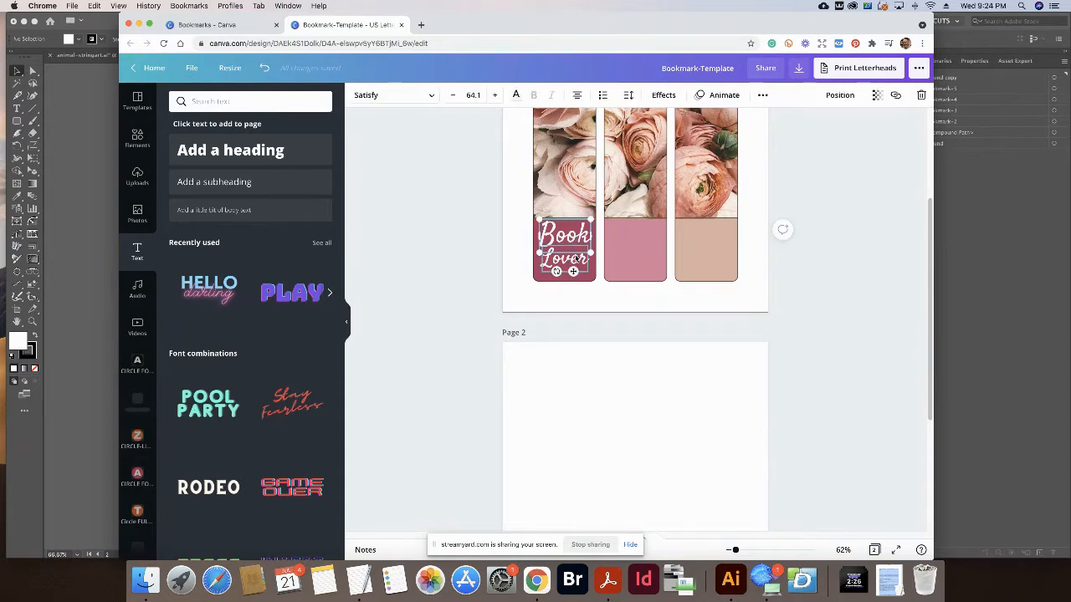
{"action": "left_click", "coordinate": [575, 260], "text": "shift"}
{"action": "left_click_drag", "start_coordinate": [576, 259], "coordinate": [729, 277]}
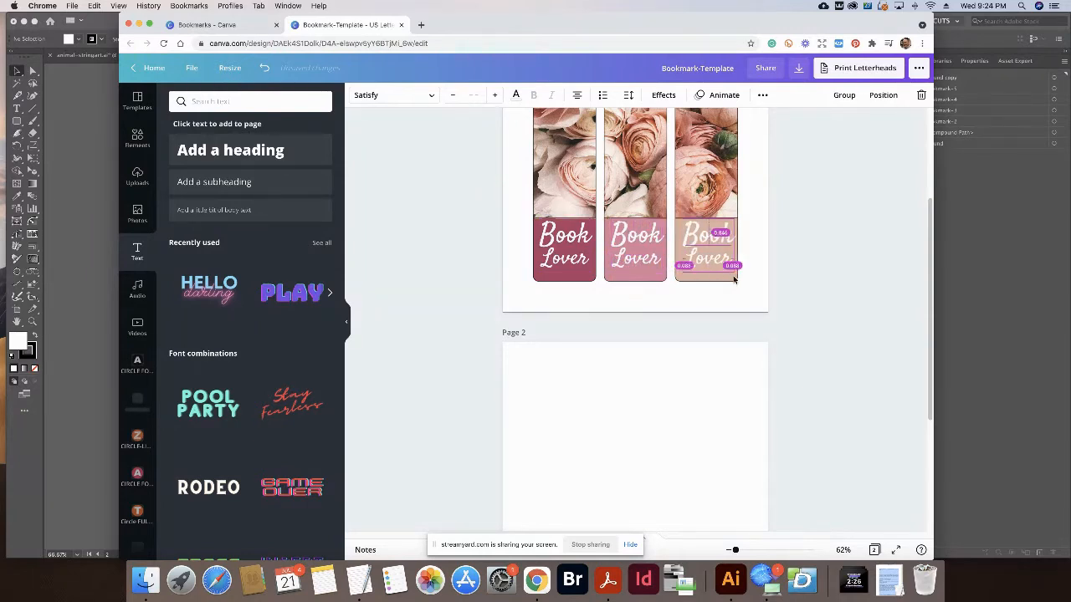
{"action": "left_click", "coordinate": [834, 297]}
{"action": "scroll", "coordinate": [818, 347], "scroll_direction": "down", "scroll_amount": 1}
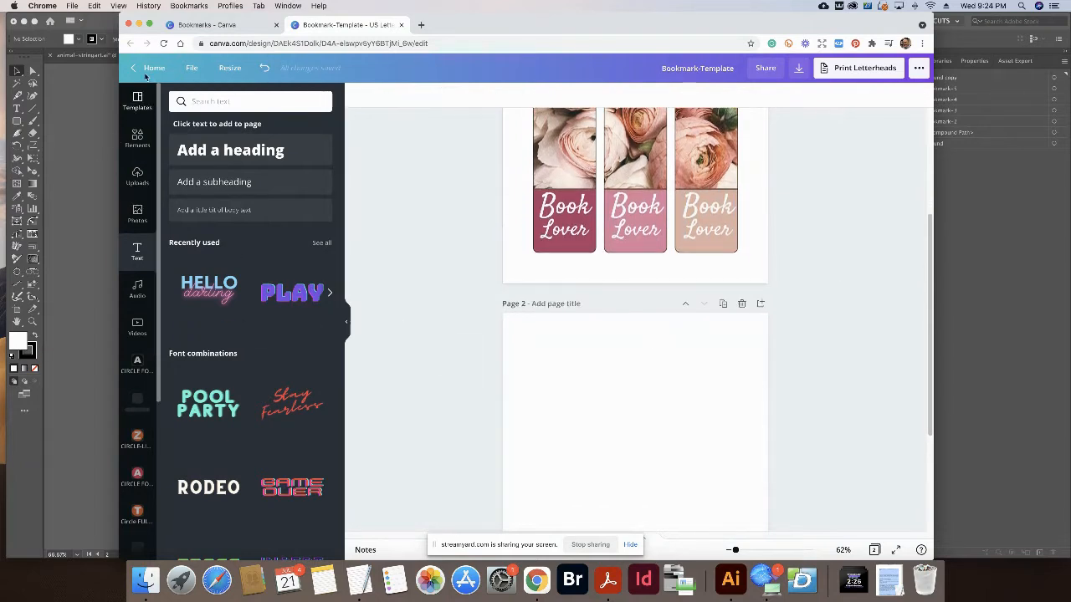
Switch to Illustrator, unlock and select the bookmark-2 background shape, and fit the bookmark-2 artboard in view.
{"action": "left_click", "coordinate": [115, 71]}
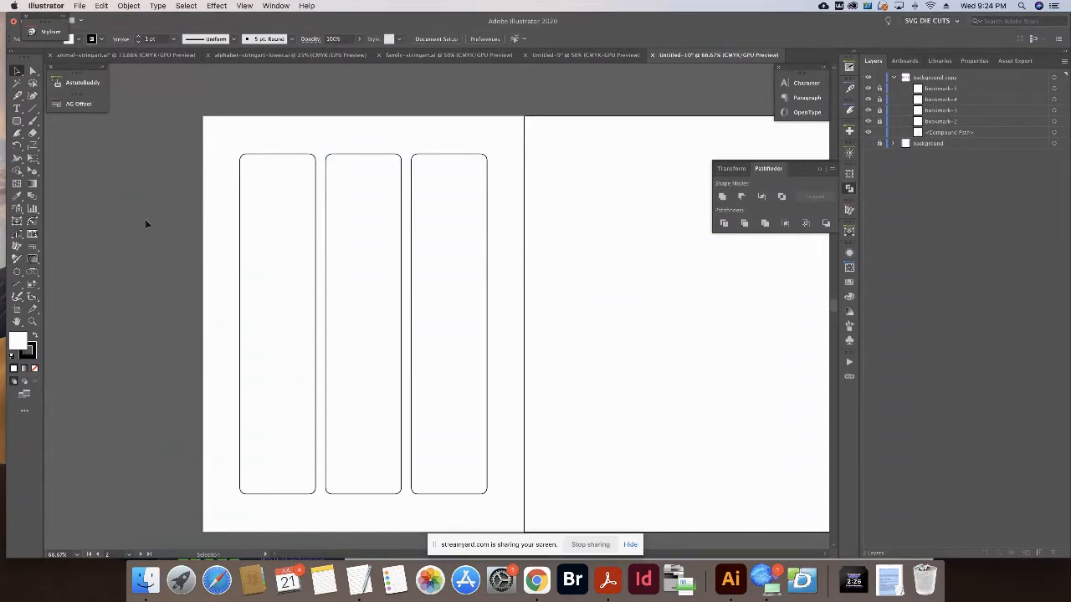
{"action": "scroll", "coordinate": [588, 243], "scroll_direction": "right", "scroll_amount": 5}
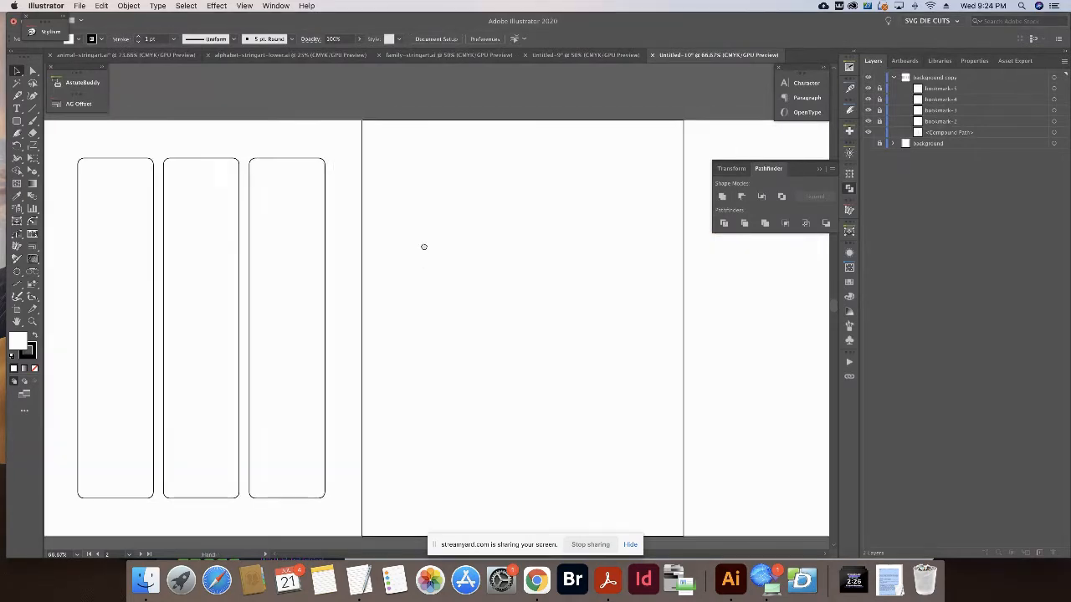
{"action": "scroll", "coordinate": [403, 236], "scroll_direction": "right", "scroll_amount": 1}
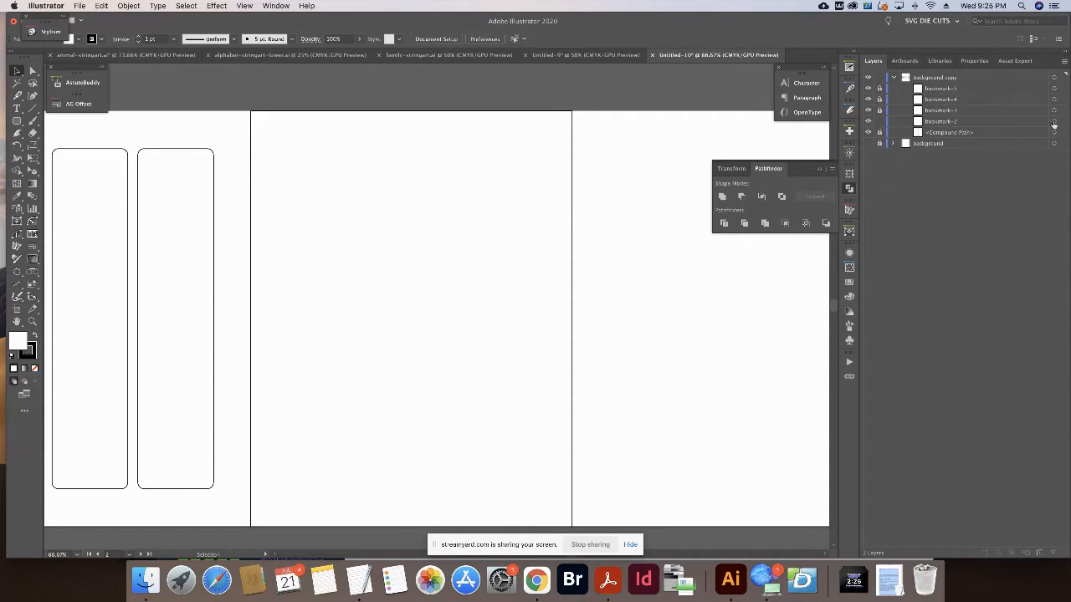
{"action": "left_click", "coordinate": [1054, 121]}
{"action": "left_click", "coordinate": [904, 61]}
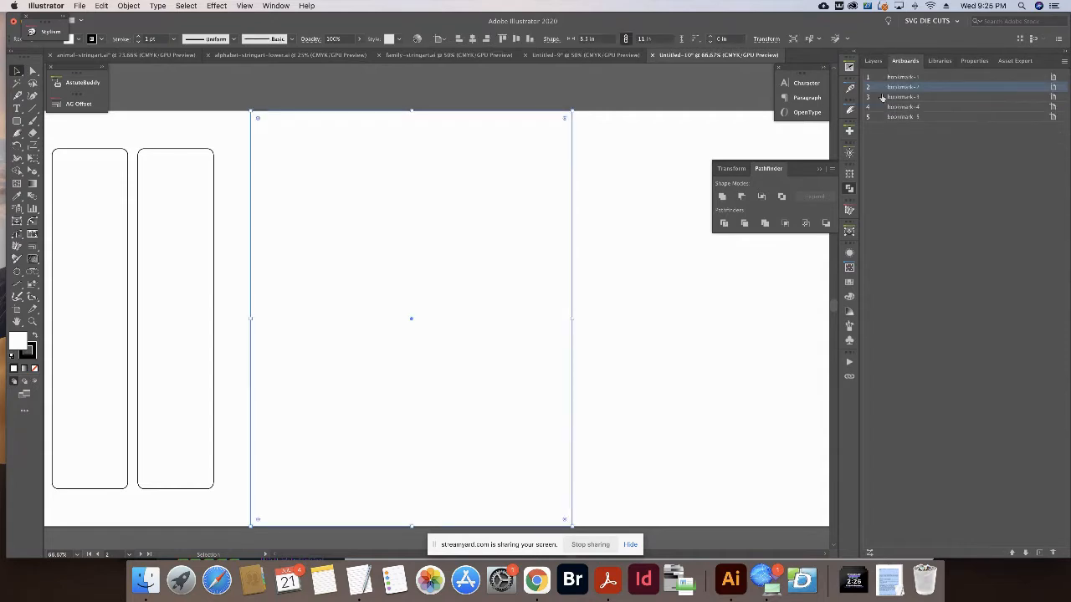
{"action": "double_click", "coordinate": [880, 88]}
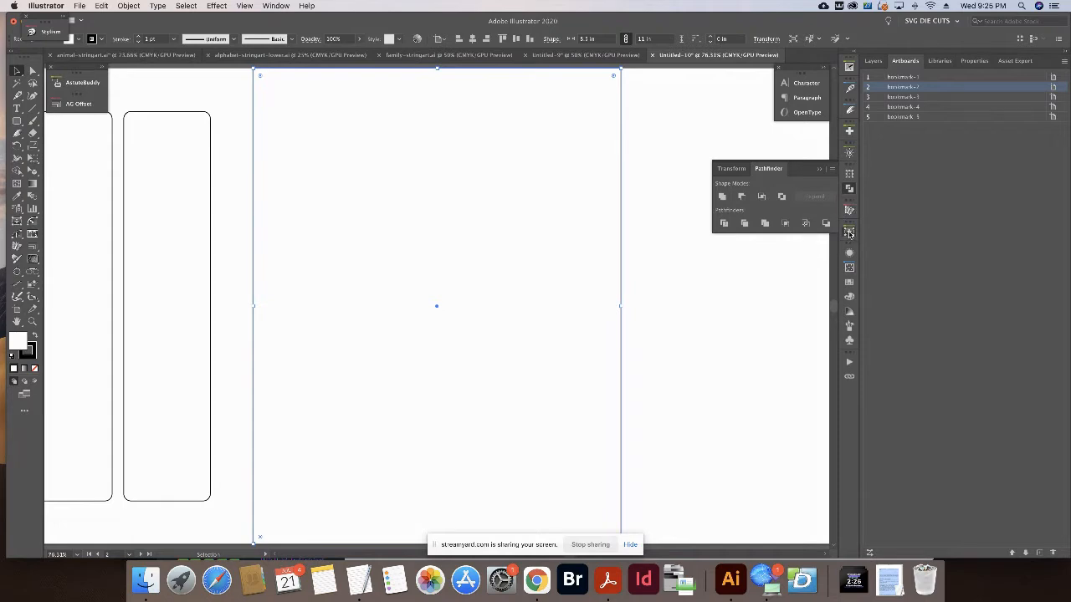
Draw a heart about 2.9 in wide and 1.2 in tall near the upper left of the bookmark-2 artboard with the Dynamic Shapes tool.
{"action": "left_click", "coordinate": [849, 233]}
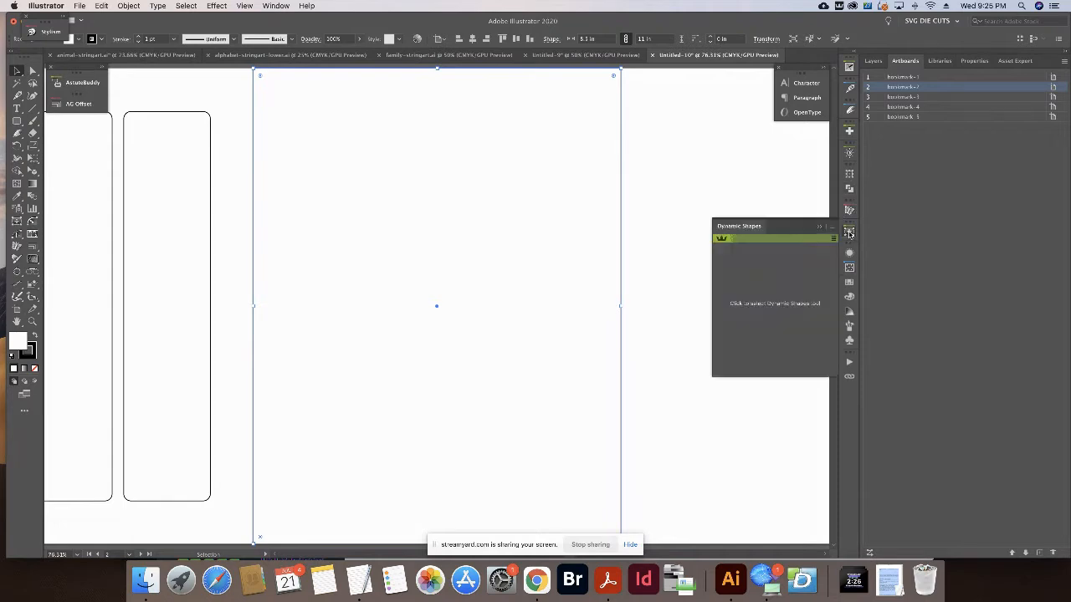
{"action": "left_click", "coordinate": [770, 302]}
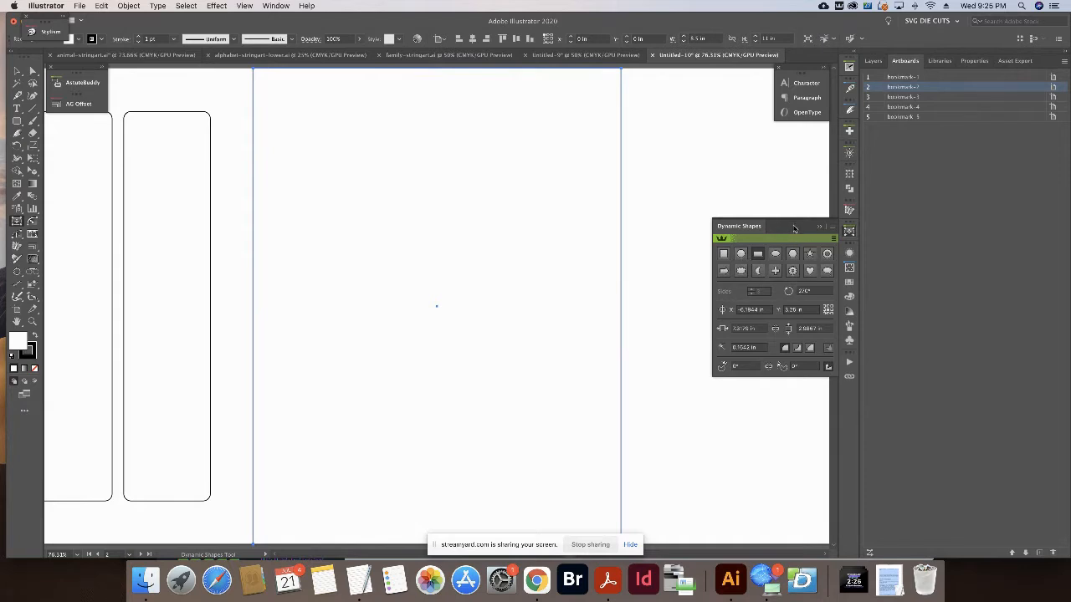
{"action": "left_click", "coordinate": [810, 270]}
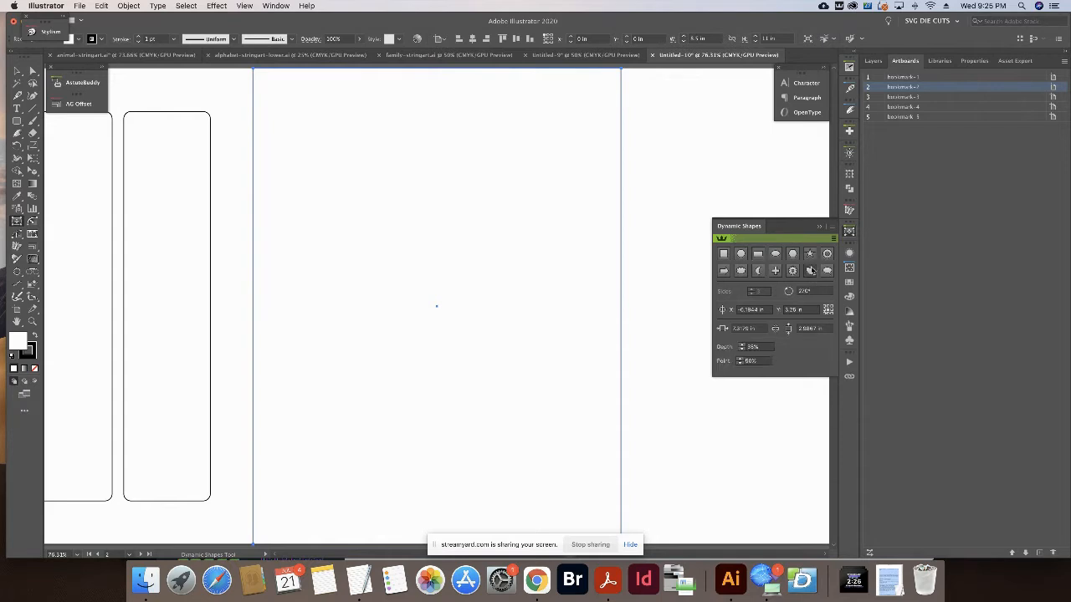
{"action": "left_click_drag", "start_coordinate": [373, 160], "coordinate": [373, 95]}
{"action": "left_click_drag", "start_coordinate": [373, 183], "coordinate": [371, 196]}
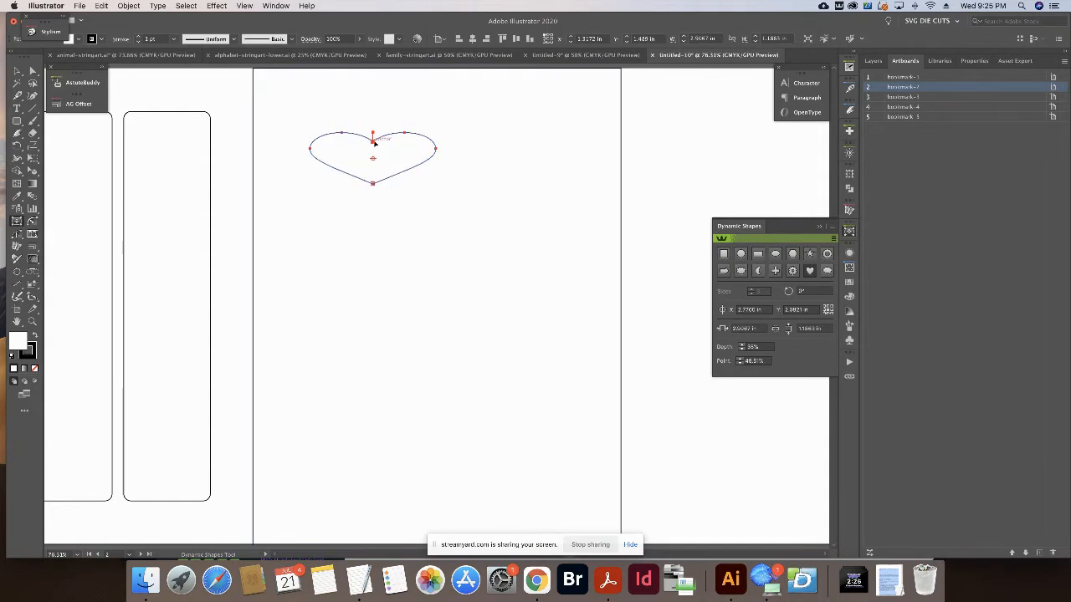
Deepen the heart's top notch and stretch the heart to about 2.9 in tall.
{"action": "left_click_drag", "start_coordinate": [373, 140], "coordinate": [373, 189]}
{"action": "key", "text": "v"}
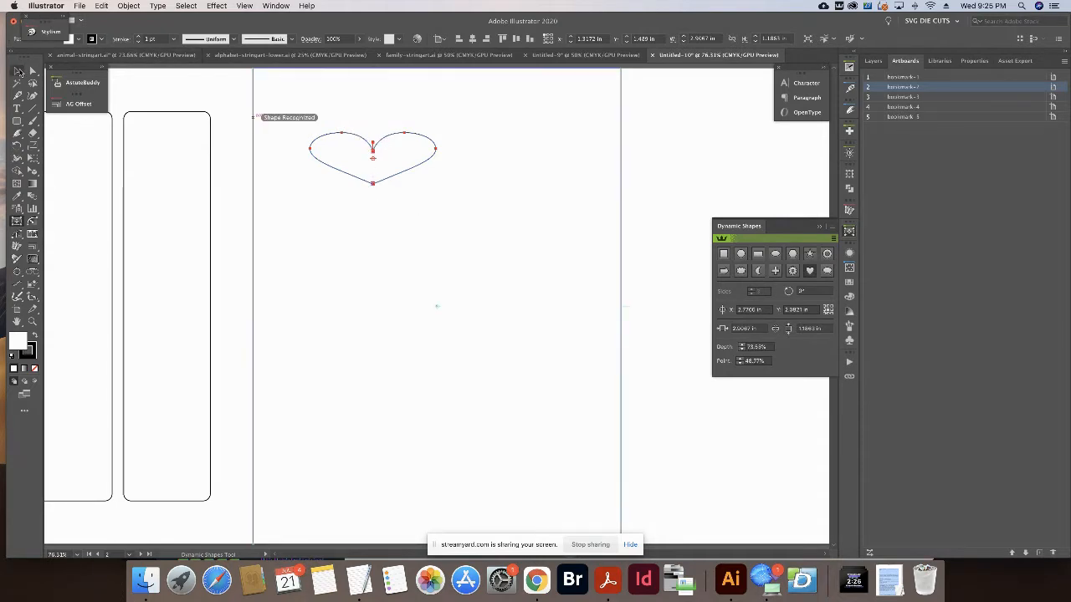
{"action": "left_click_drag", "start_coordinate": [374, 186], "coordinate": [374, 258]}
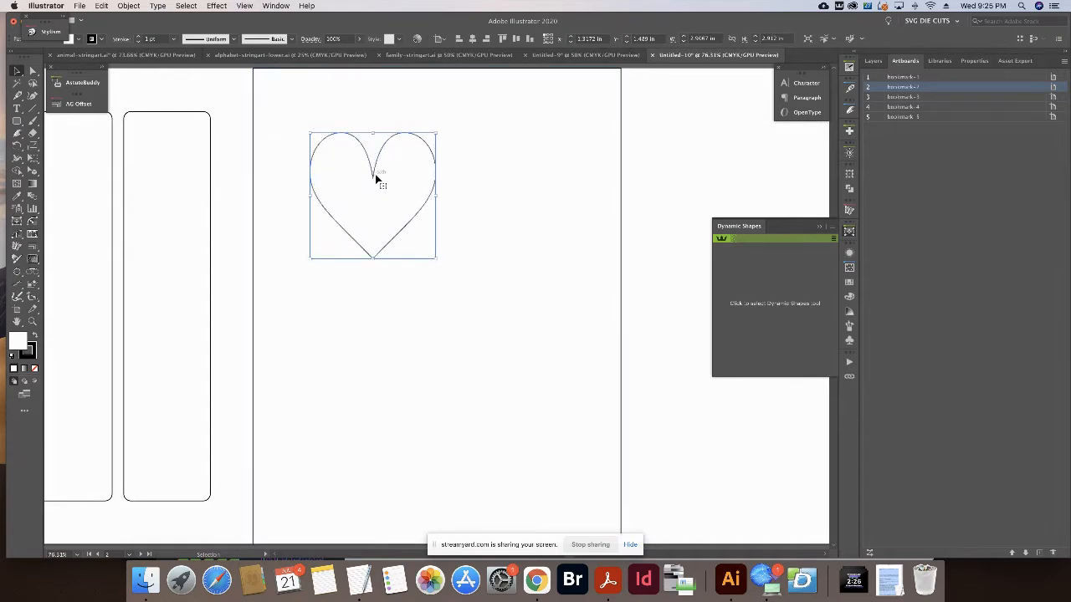
Raise the heart's inner notch anchor to make the dip shallower and shift the heart slightly up.
{"action": "key", "text": "a"}
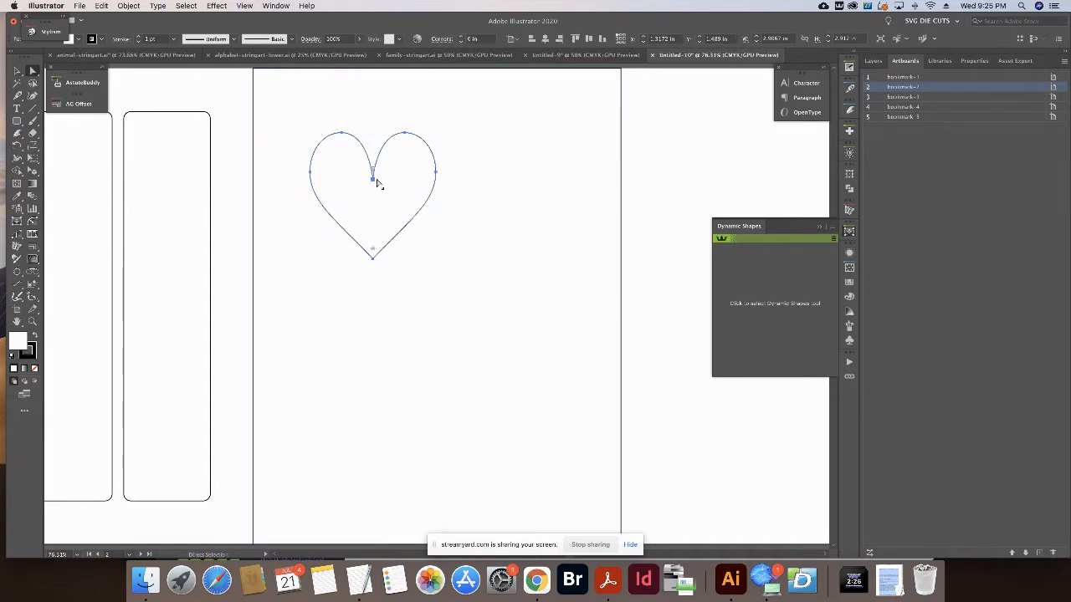
{"action": "left_click_drag", "start_coordinate": [371, 177], "coordinate": [373, 142]}
{"action": "left_click", "coordinate": [373, 168]}
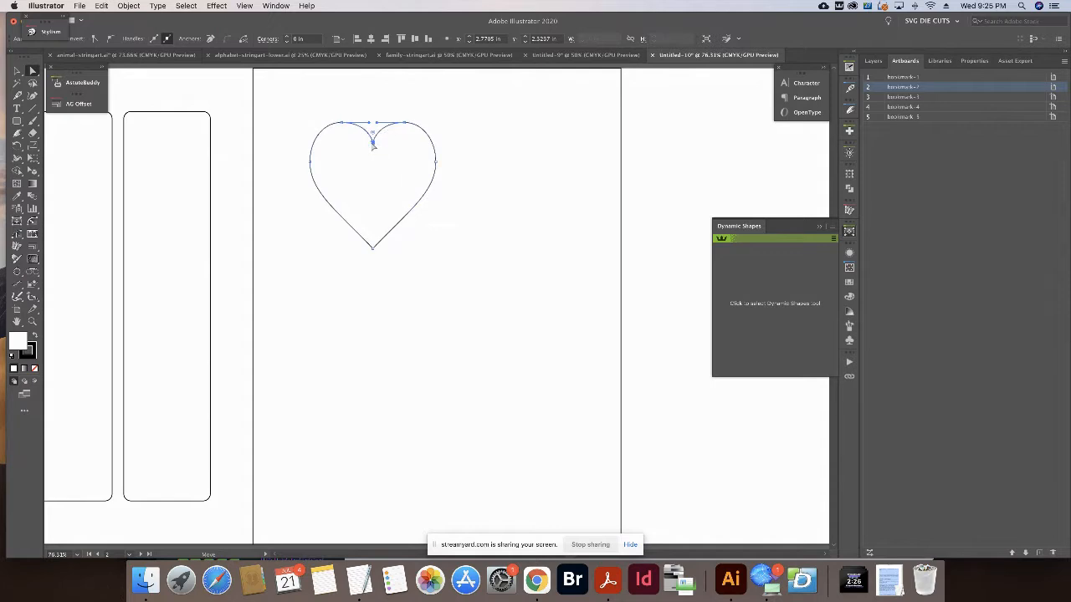
{"action": "left_click", "coordinate": [456, 185]}
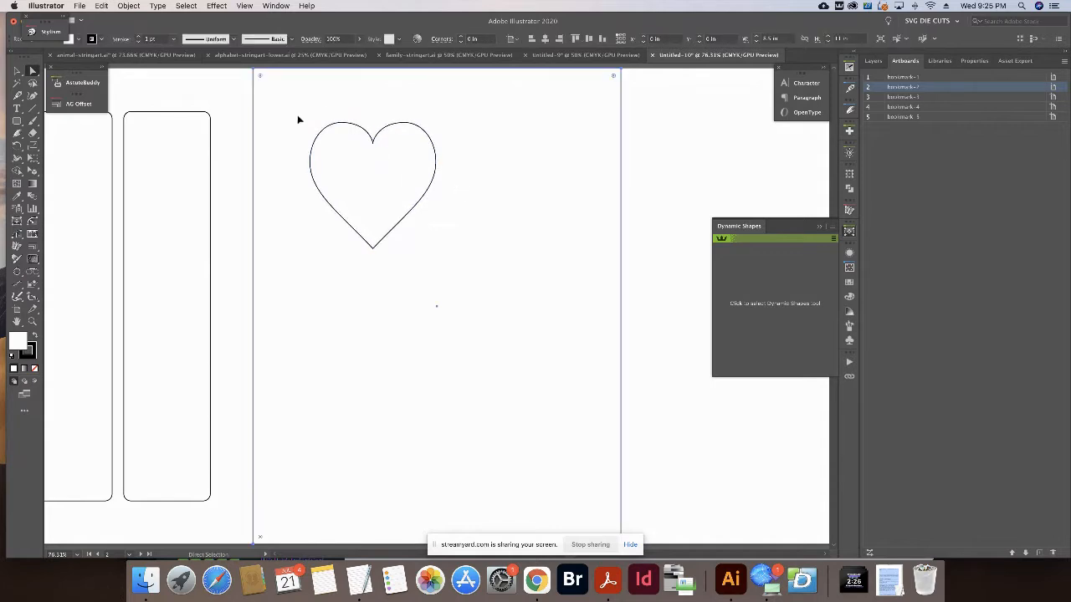
Undo the accidental background edit and lock the bookmark-2 background shape so that the heart path can be selected on its own.
{"action": "left_click_drag", "start_coordinate": [299, 119], "coordinate": [407, 233]}
{"action": "key", "text": "super+z"}
{"action": "left_click", "coordinate": [873, 60]}
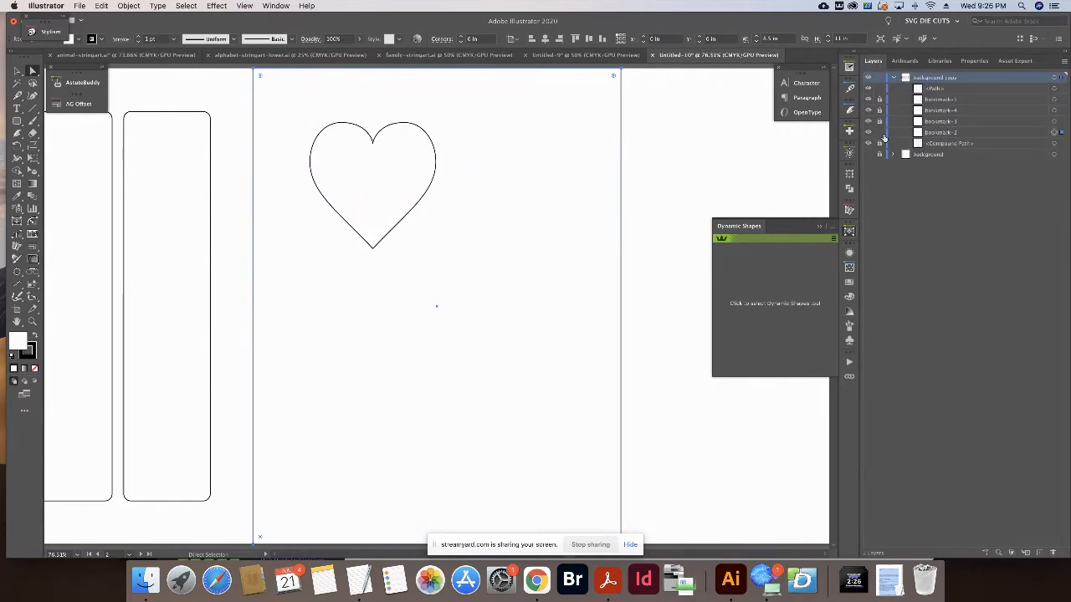
{"action": "left_click", "coordinate": [879, 132]}
{"action": "left_click", "coordinate": [432, 140]}
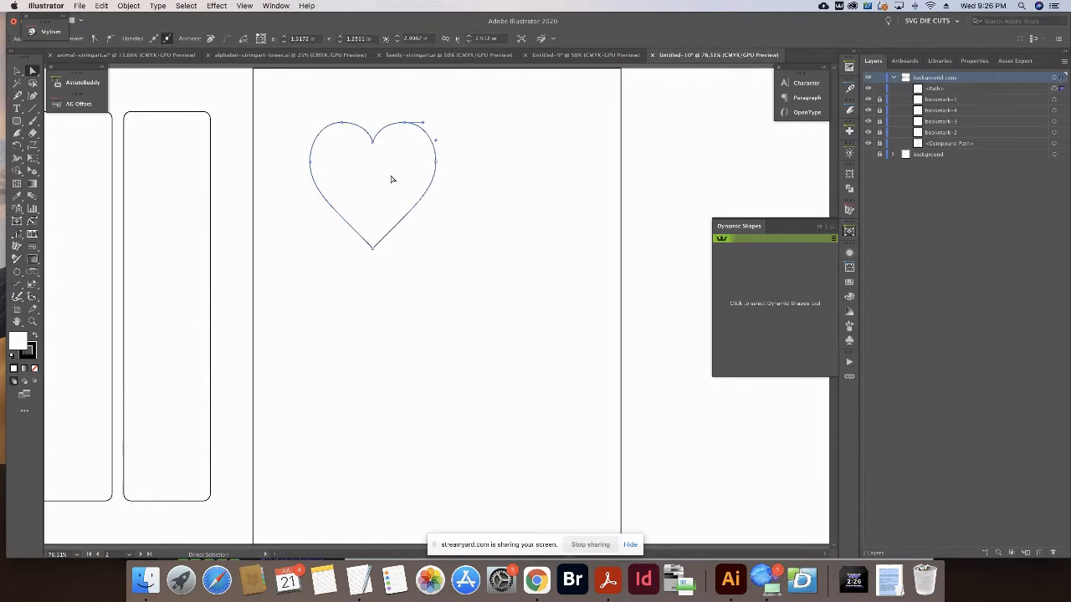
{"action": "left_click", "coordinate": [460, 228]}
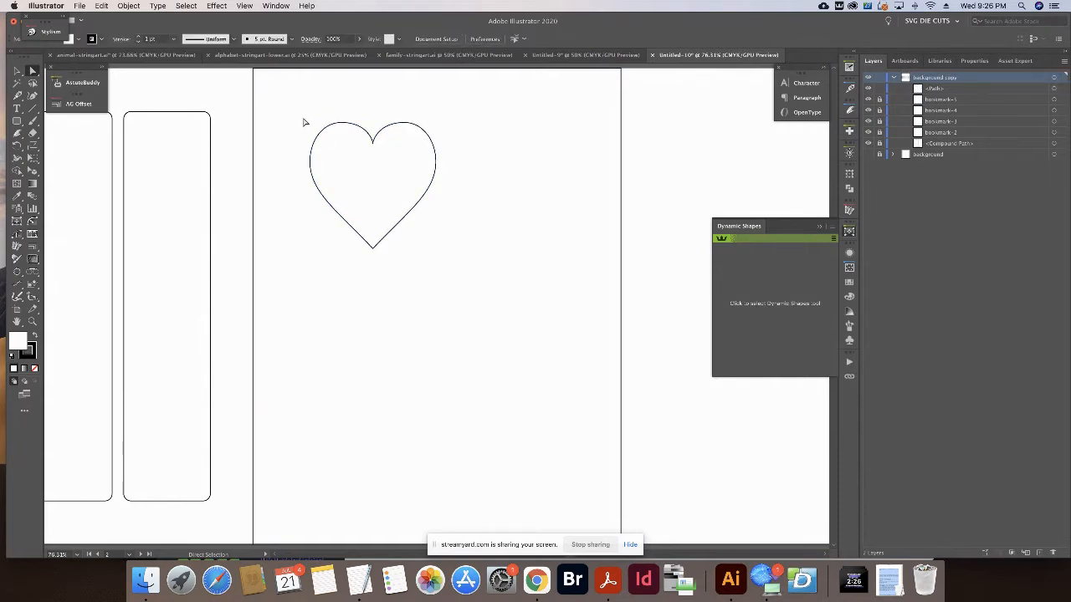
Select the heart on the second artboard and show its bounding box.
{"action": "left_click_drag", "start_coordinate": [305, 122], "coordinate": [464, 222]}
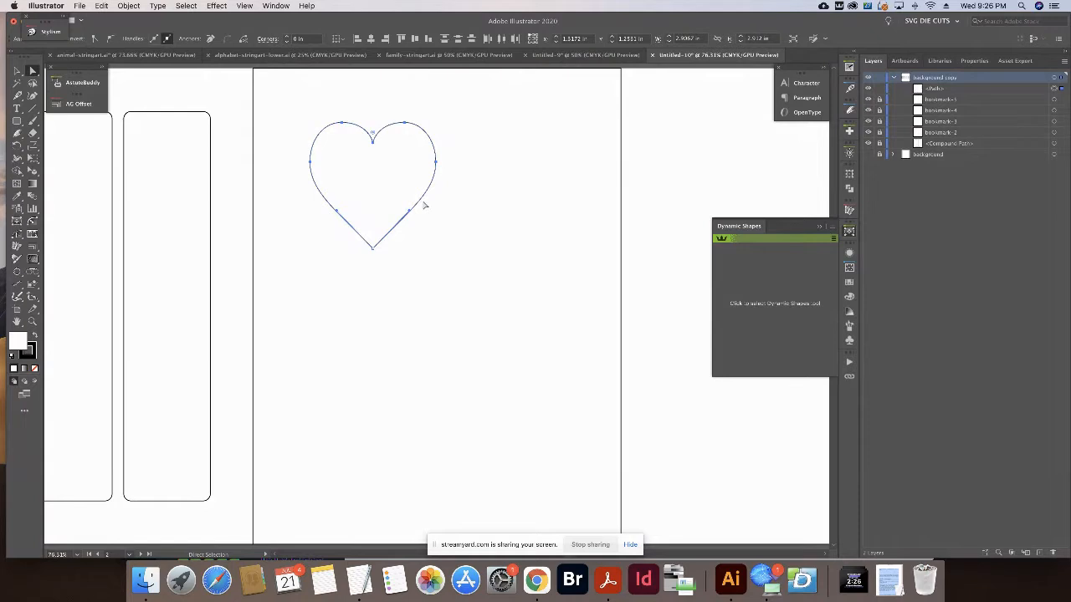
{"action": "key", "text": "v"}
{"action": "key", "text": "shift+super+b"}
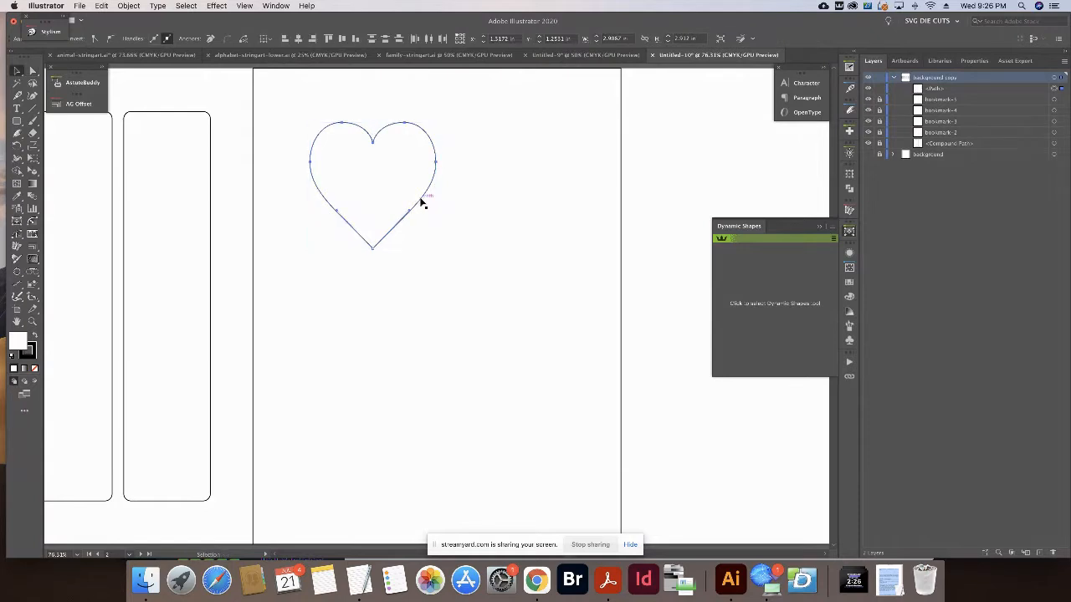
{"action": "key", "text": "shift+super+b"}
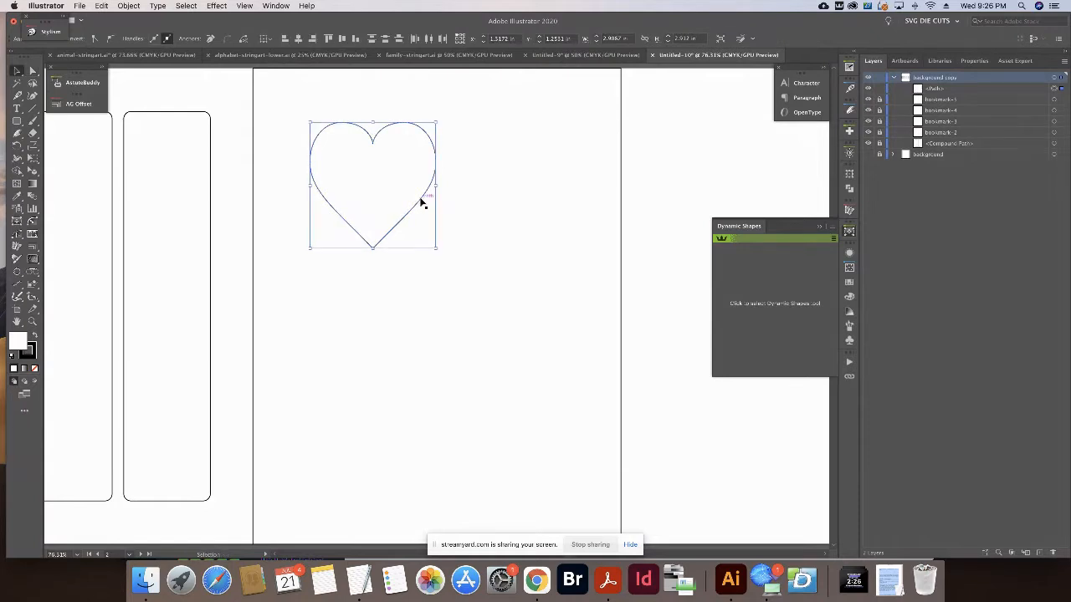
Duplicate the heart beside the original, level with it on the artboard.
{"action": "left_click_drag", "start_coordinate": [421, 200], "coordinate": [567, 214]}
{"action": "left_click", "coordinate": [492, 290]}
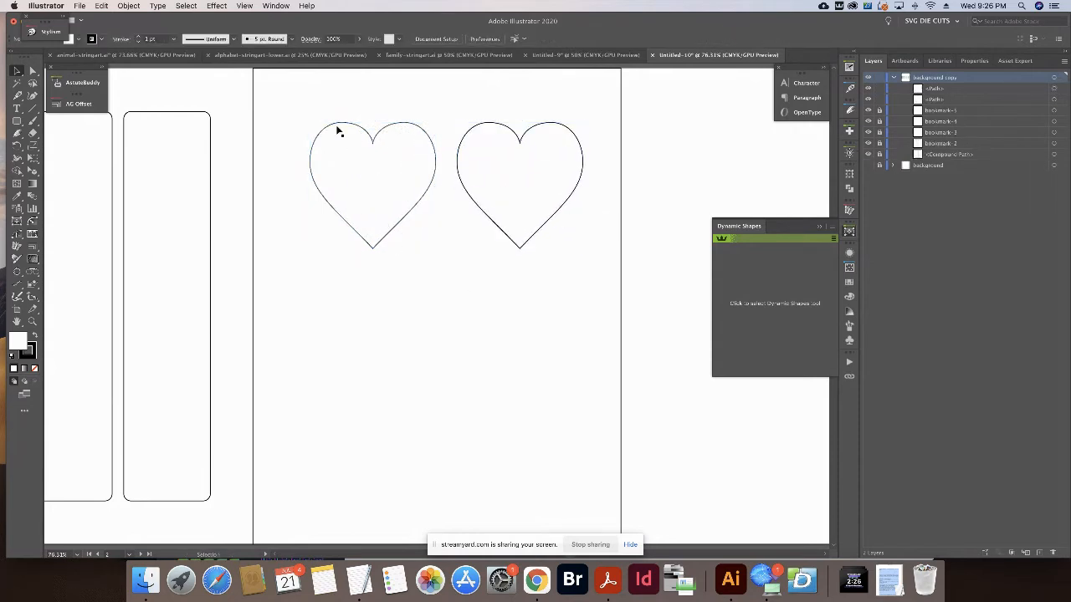
Draw a rounded rectangle about 2.5 in wide and 6.6 in tall, running down from the lower part of the first heart.
{"action": "key", "text": "a"}
{"action": "key", "text": "super+minus"}
{"action": "key", "text": "super+minus"}
{"action": "key", "text": "v"}
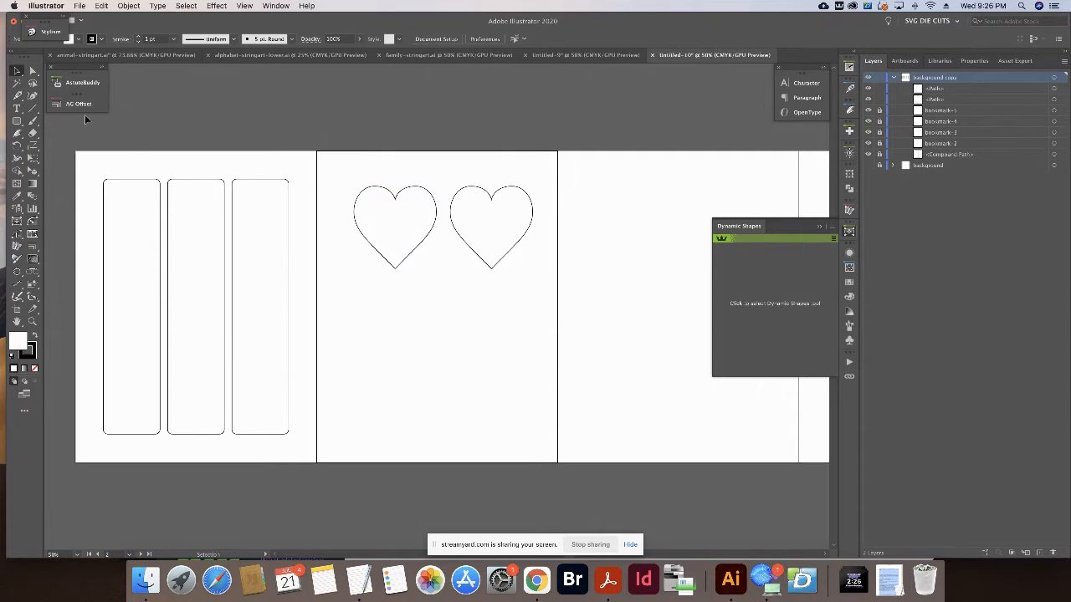
{"action": "left_click", "coordinate": [16, 122]}
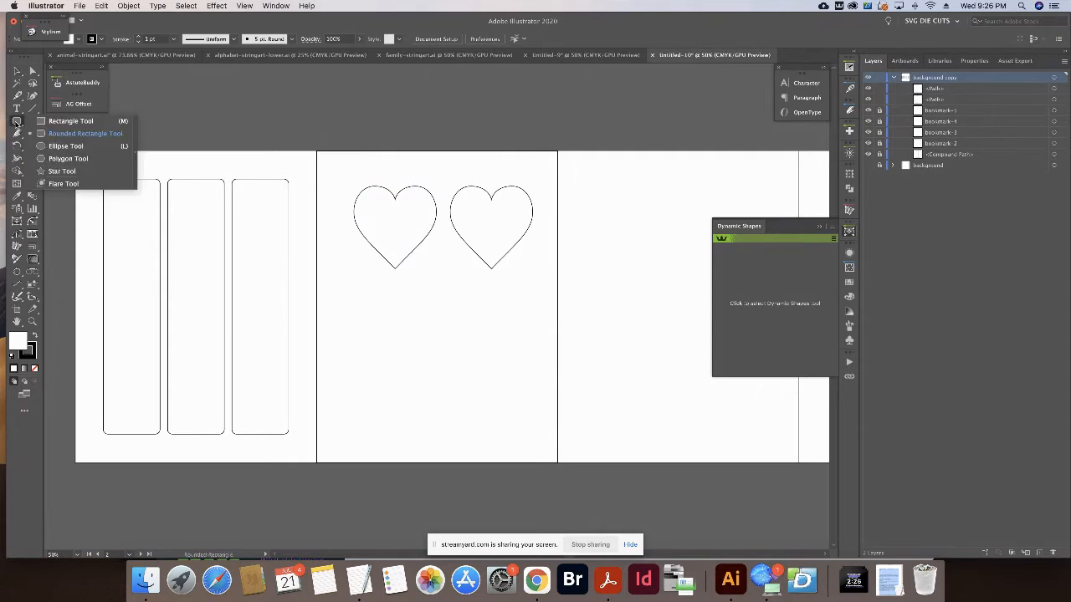
{"action": "left_click", "coordinate": [46, 134]}
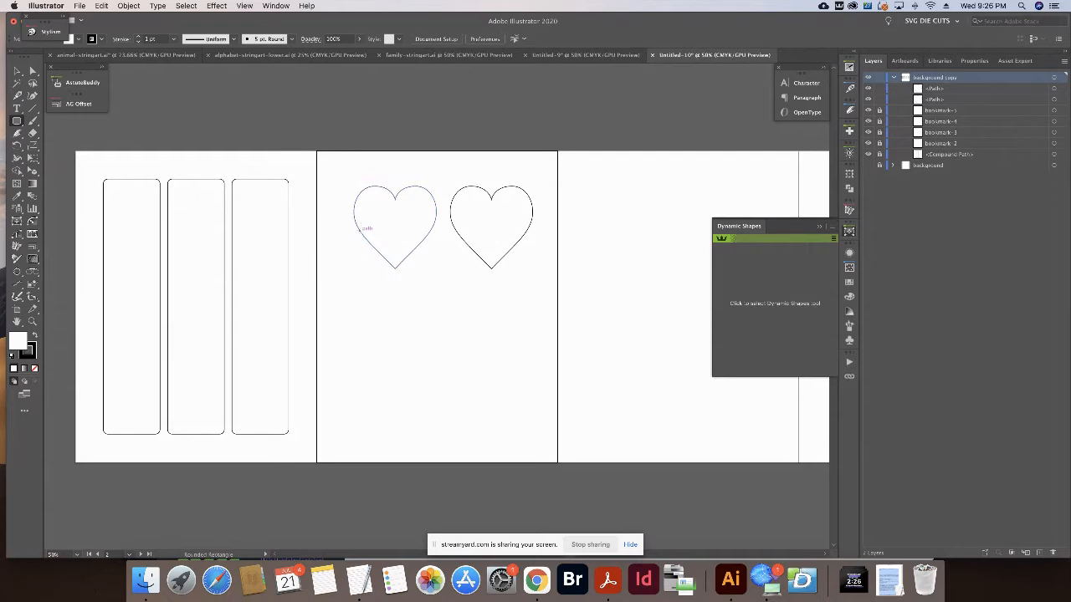
{"action": "left_click_drag", "start_coordinate": [360, 231], "coordinate": [429, 417]}
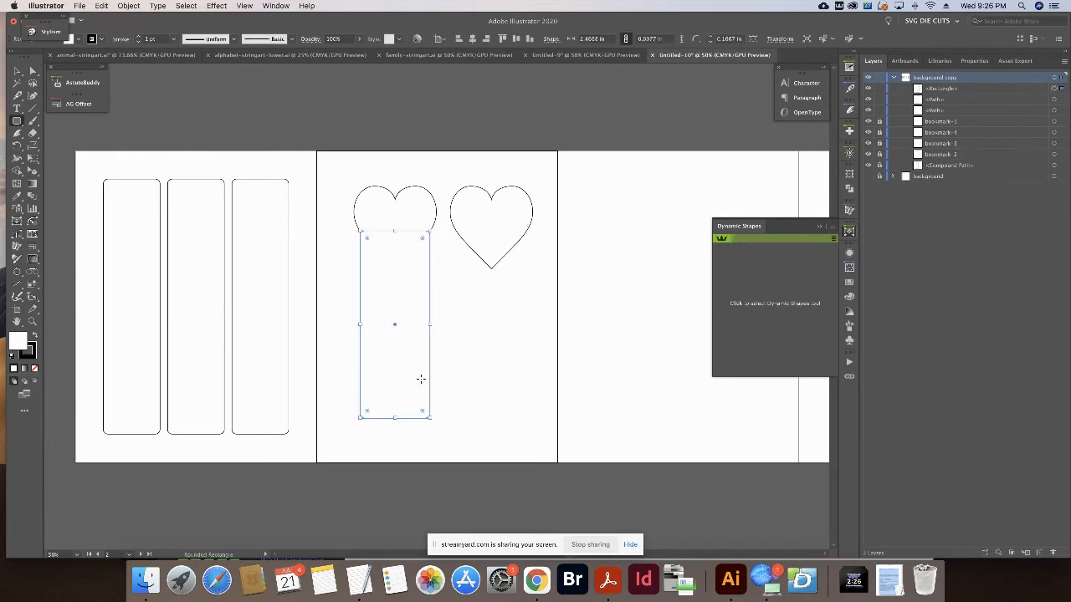
{"action": "key", "text": "v"}
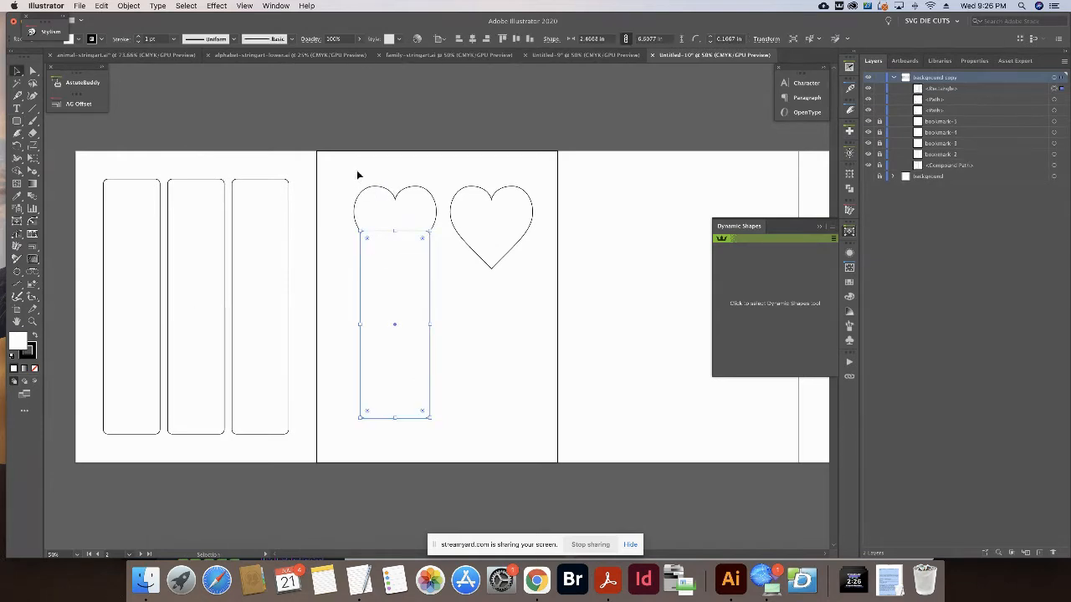
Delete the duplicate heart.
{"action": "left_click", "coordinate": [492, 197]}
{"action": "key", "text": "Delete"}
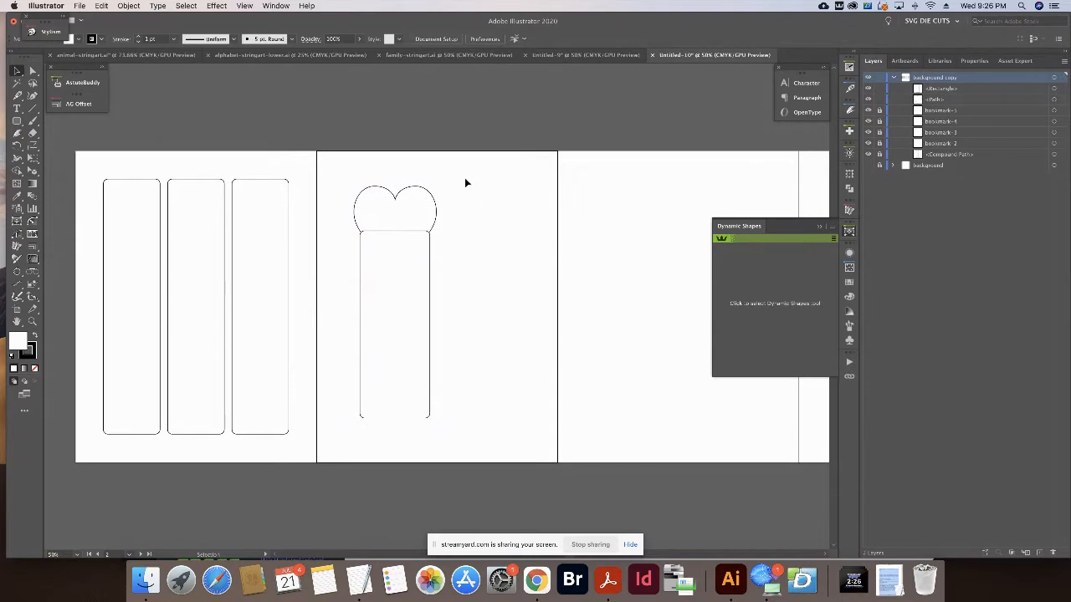
Align the heart and the rounded rectangle to each other on their horizontal centers.
{"action": "left_click_drag", "start_coordinate": [340, 172], "coordinate": [447, 263]}
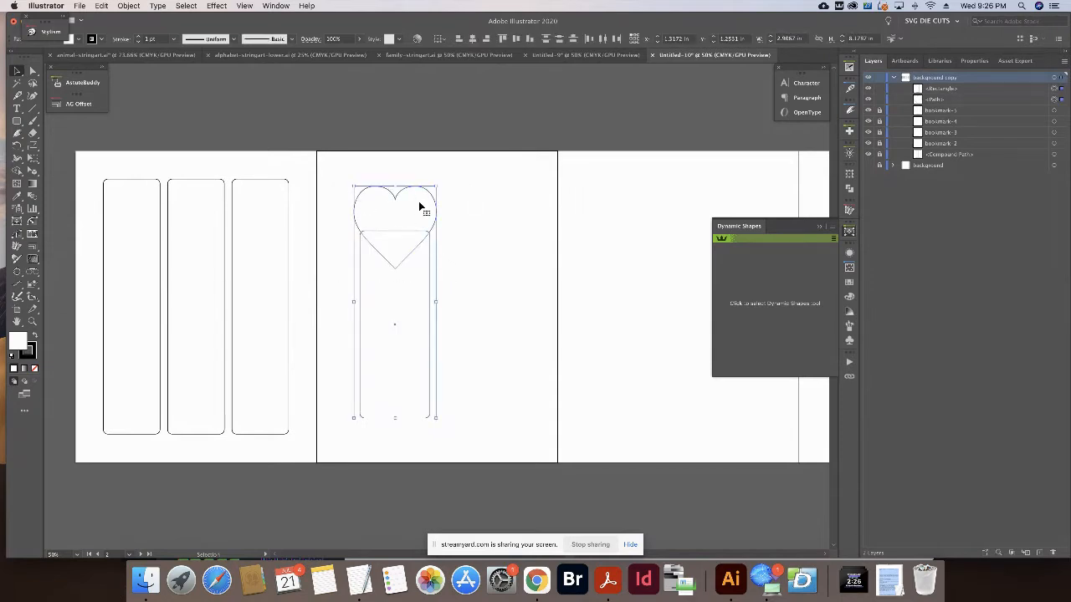
{"action": "left_click", "coordinate": [473, 41]}
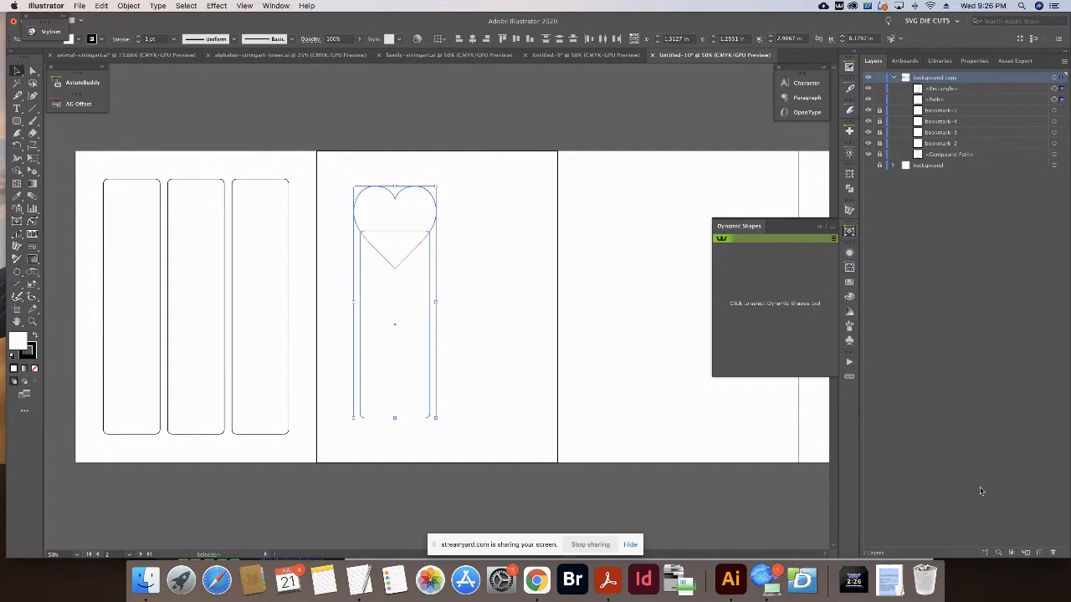
{"action": "left_click", "coordinate": [509, 304]}
Move the heart above the rounded rectangle in the stacking order.
{"action": "left_click", "coordinate": [419, 254]}
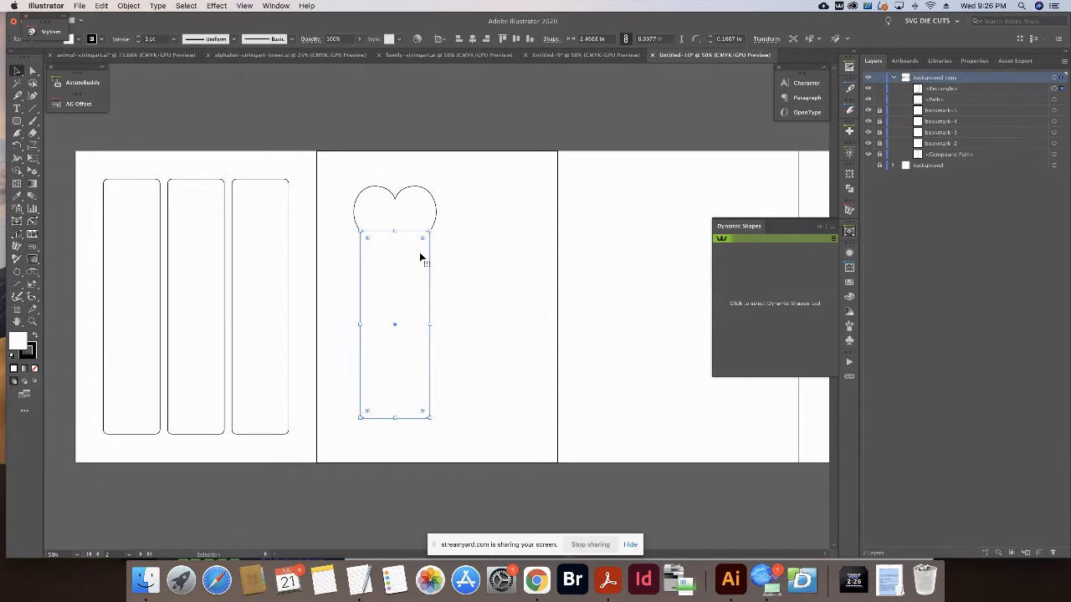
{"action": "right_click", "coordinate": [420, 258]}
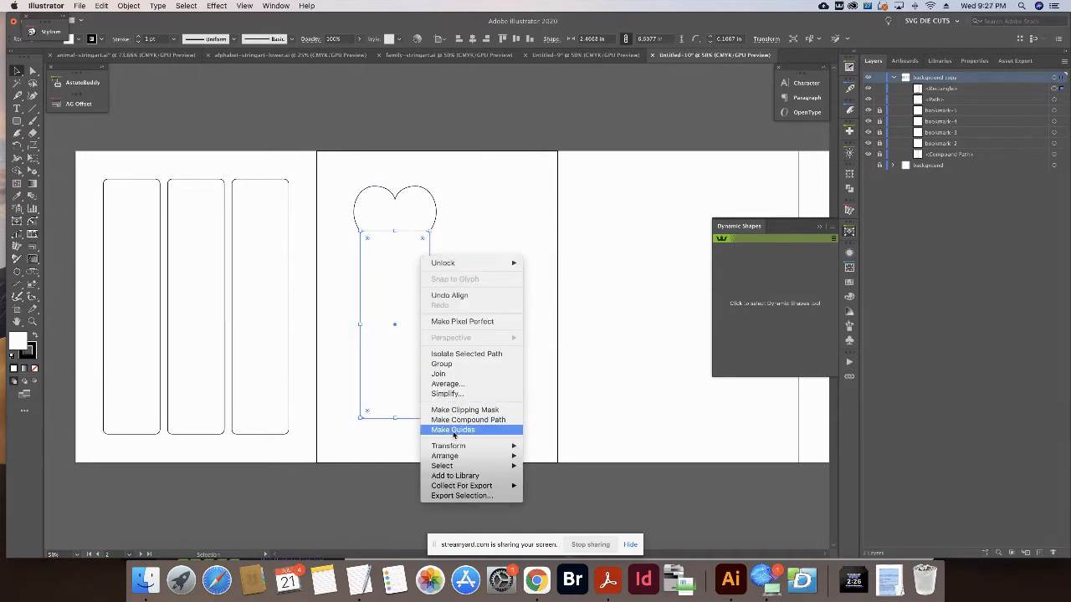
{"action": "left_click", "coordinate": [475, 202]}
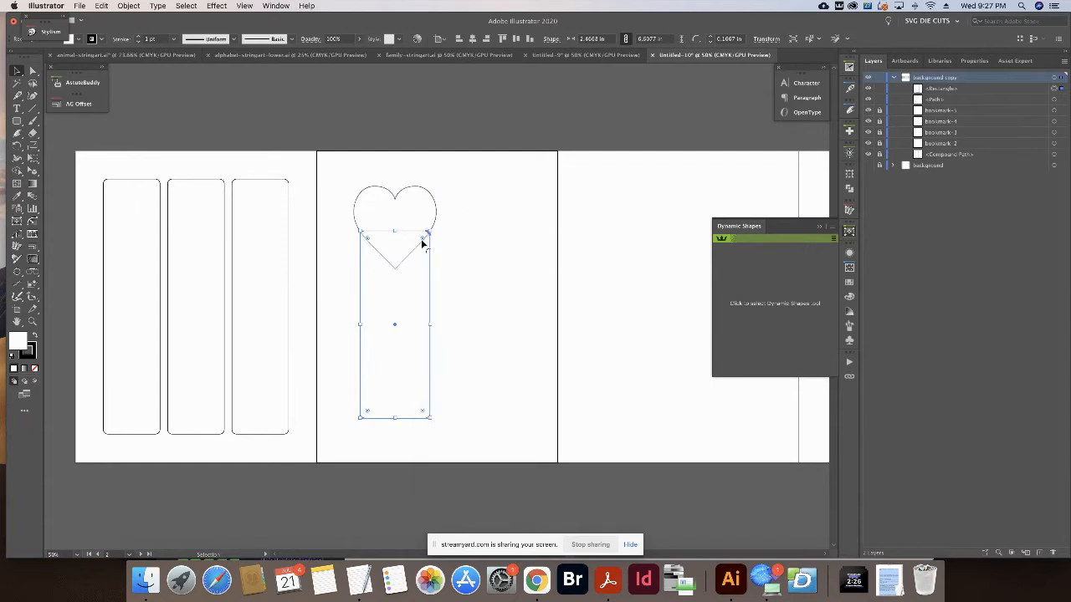
{"action": "left_click", "coordinate": [431, 211]}
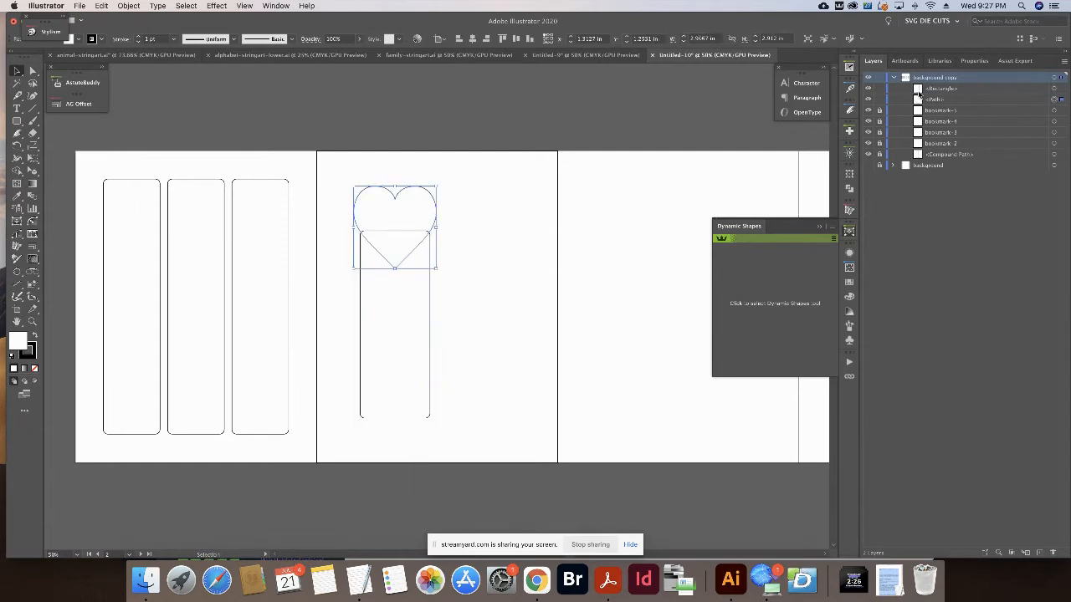
{"action": "left_click", "coordinate": [943, 101]}
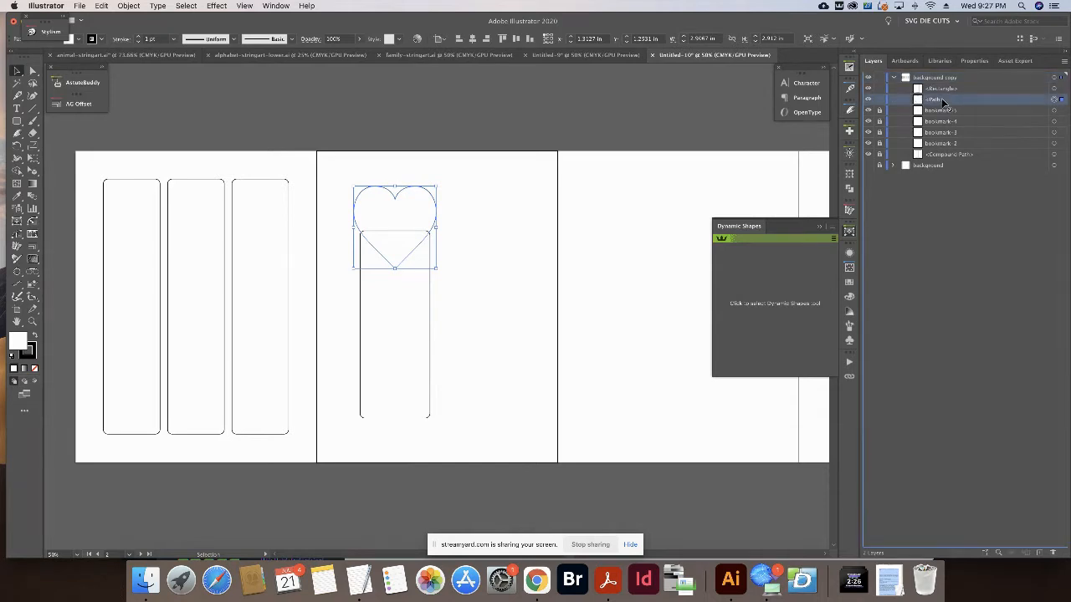
{"action": "mouse_move", "coordinate": [942, 101]}
{"action": "left_mouse_down"}
{"action": "mouse_move", "coordinate": [941, 140]}
{"action": "mouse_move", "coordinate": [940, 90]}
{"action": "left_mouse_up"}
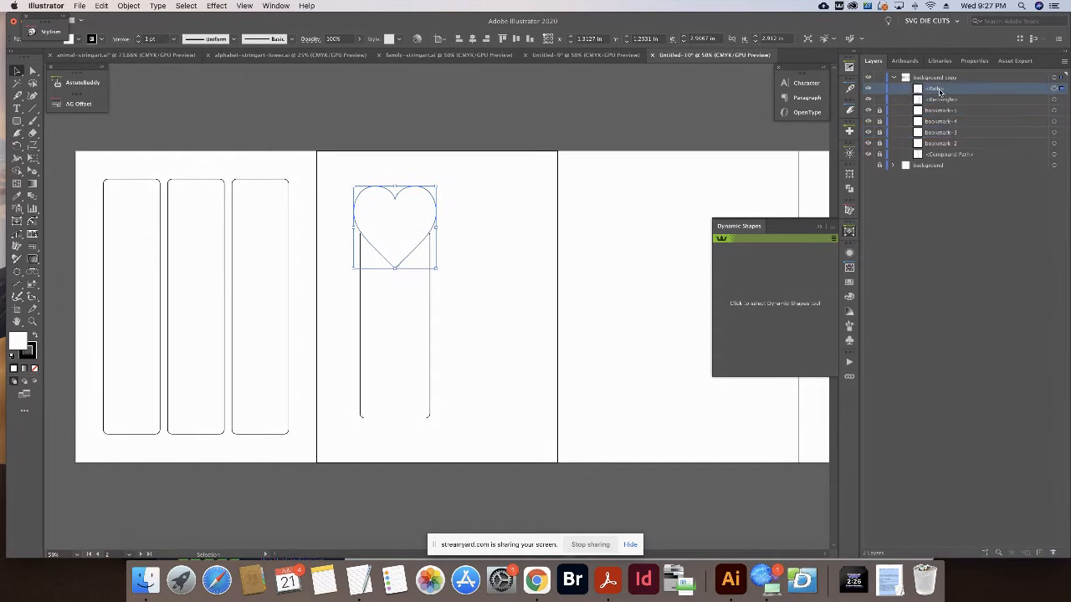
{"action": "left_click", "coordinate": [473, 248]}
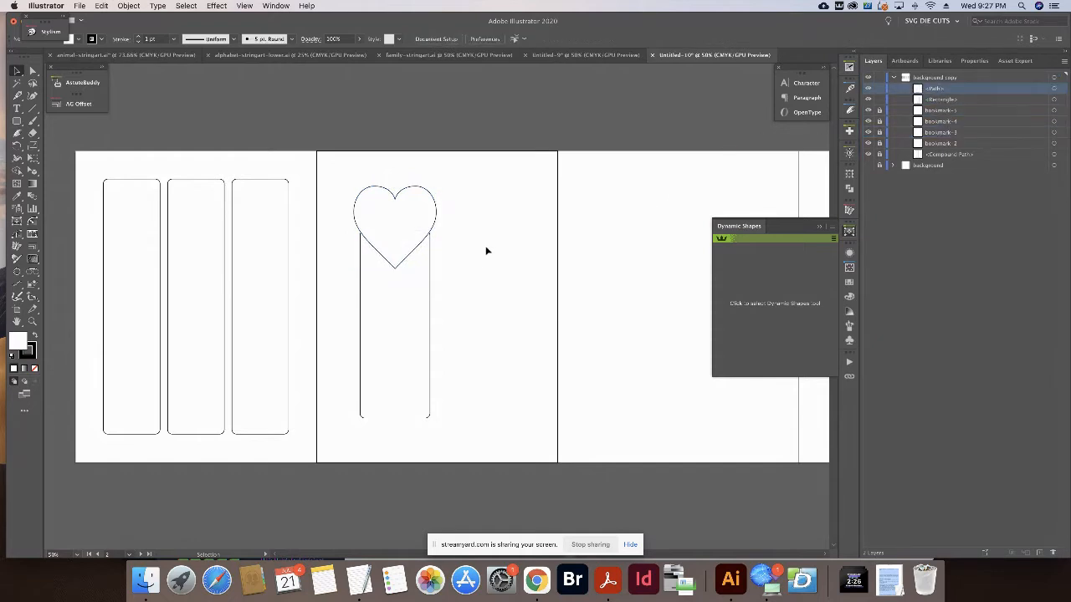
Unite the heart and the rounded rectangle into a single bookmark outline.
{"action": "left_click", "coordinate": [425, 236]}
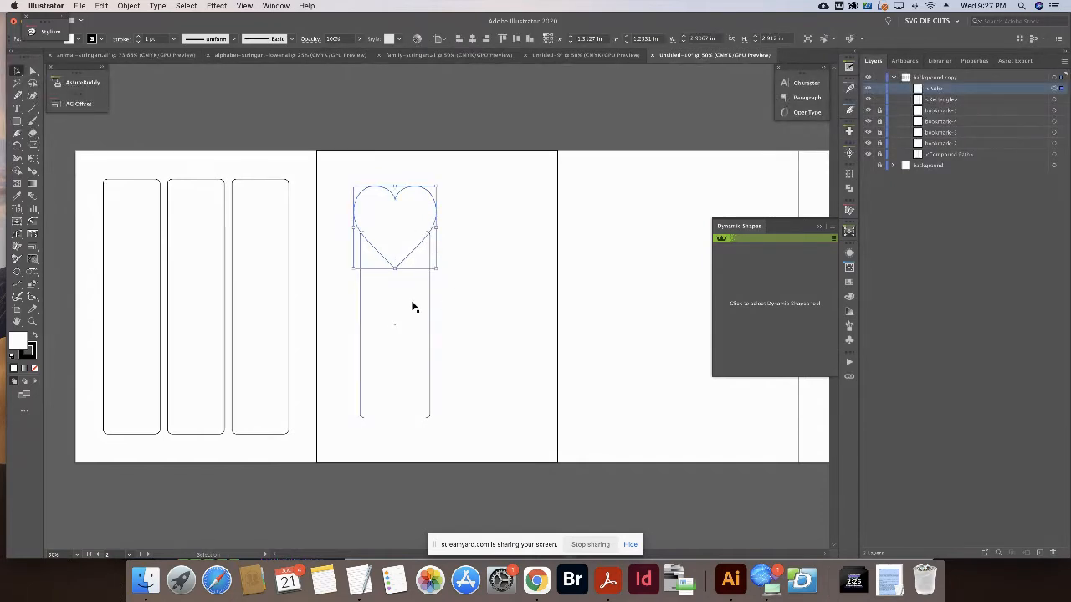
{"action": "left_click", "coordinate": [411, 305]}
{"action": "left_click", "coordinate": [432, 220], "text": "shift"}
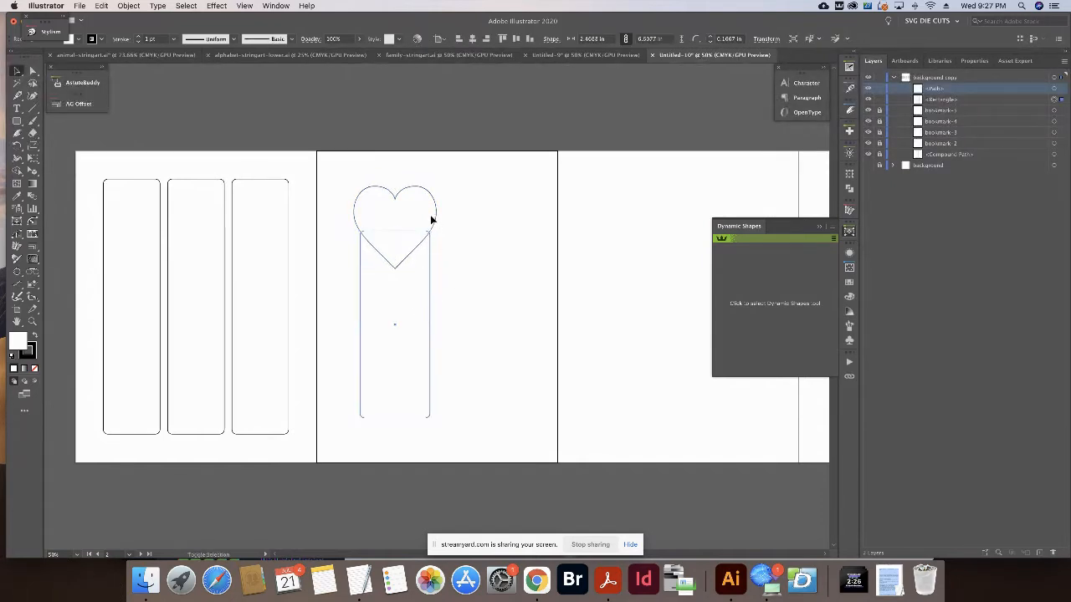
{"action": "left_click", "coordinate": [850, 191]}
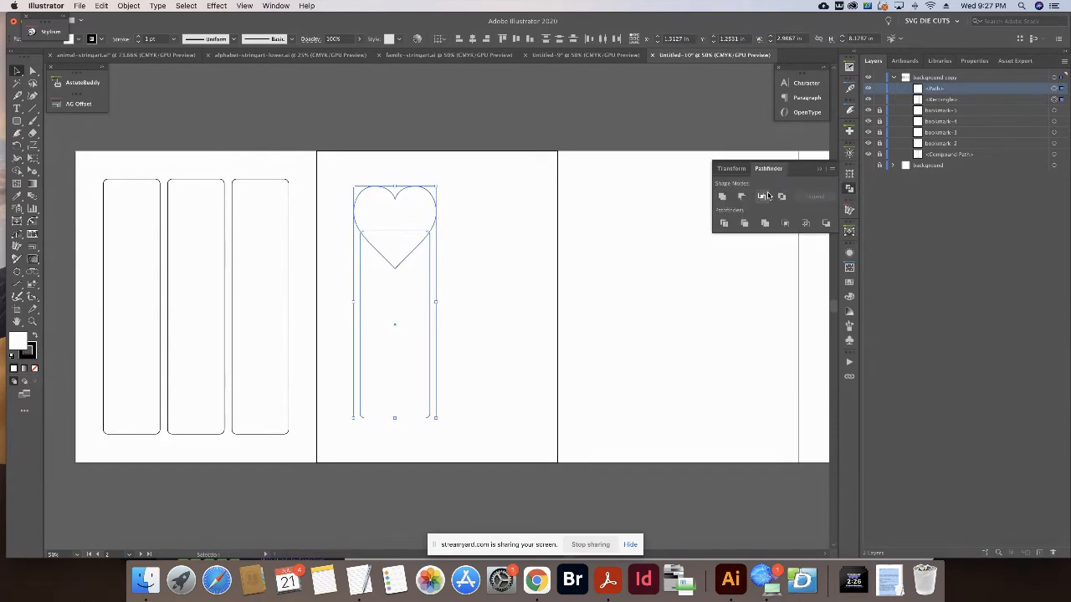
{"action": "left_click", "coordinate": [721, 197]}
{"action": "left_click", "coordinate": [491, 253]}
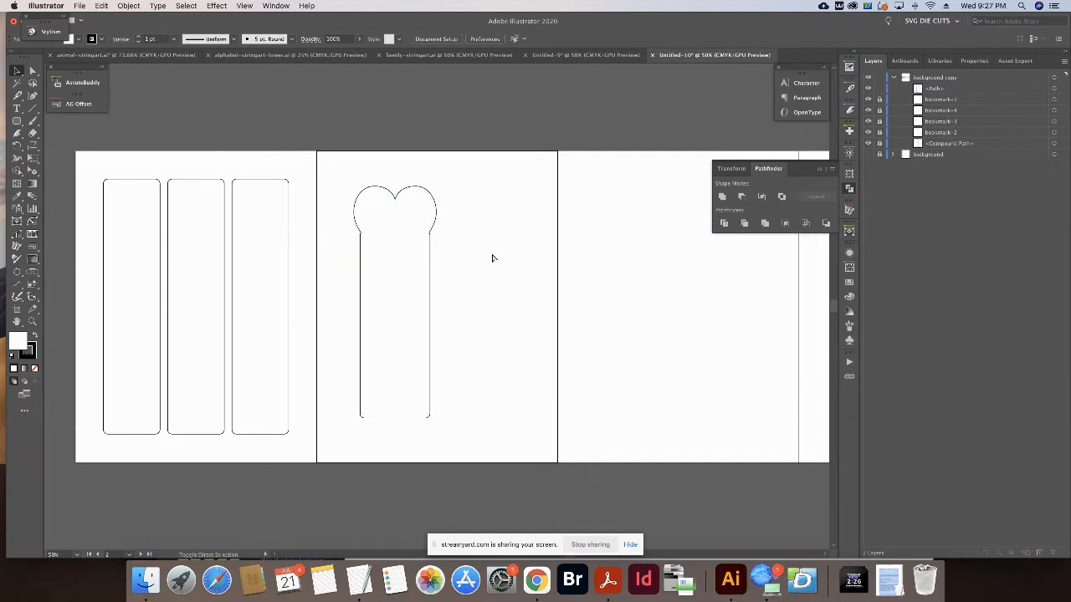
Recover a copy of the original heart by undoing the union, and place it in front of the united bookmark shape.
{"action": "left_click", "coordinate": [410, 244]}
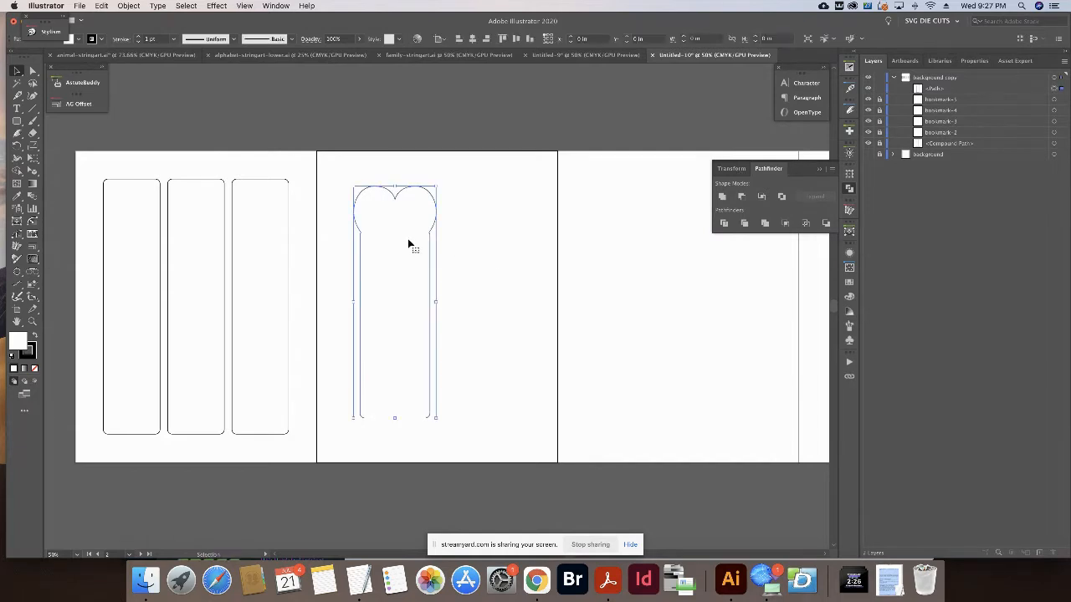
{"action": "key", "text": "super+z"}
{"action": "left_click", "coordinate": [410, 245]}
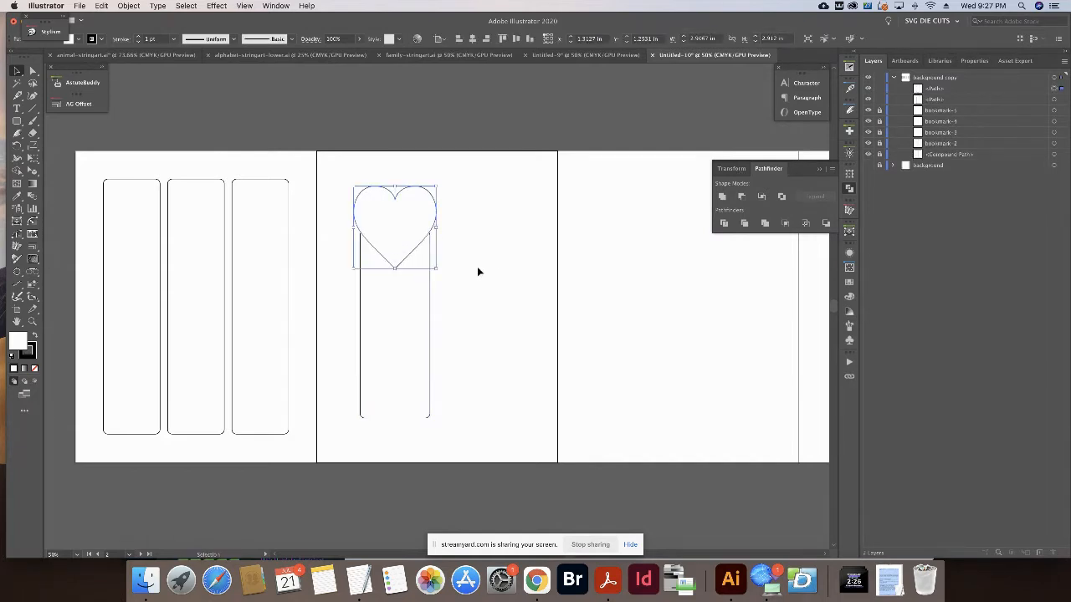
{"action": "left_click", "coordinate": [476, 268]}
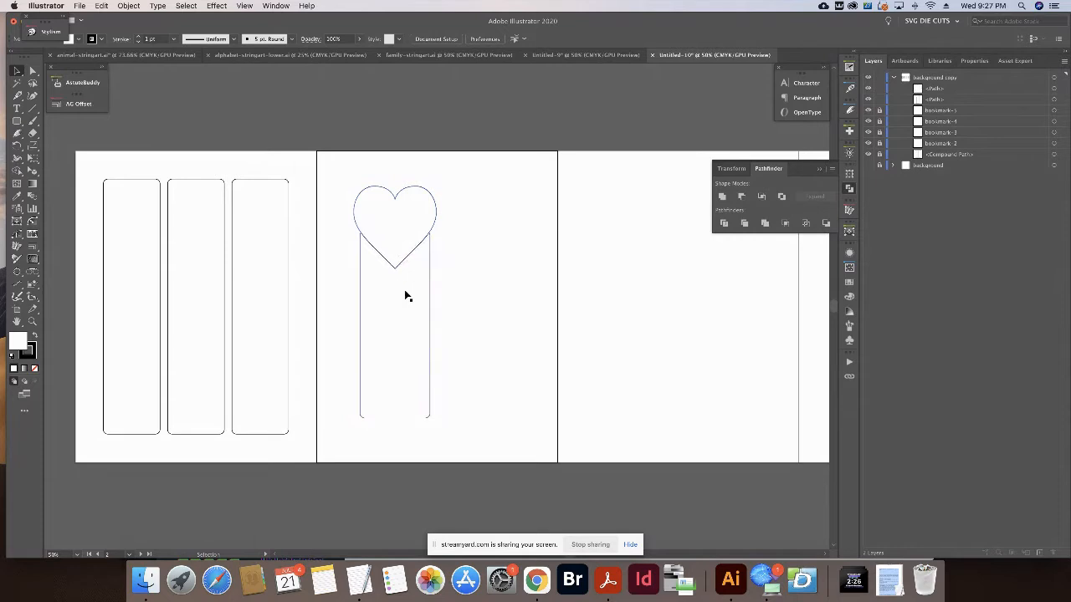
{"action": "left_click", "coordinate": [401, 241]}
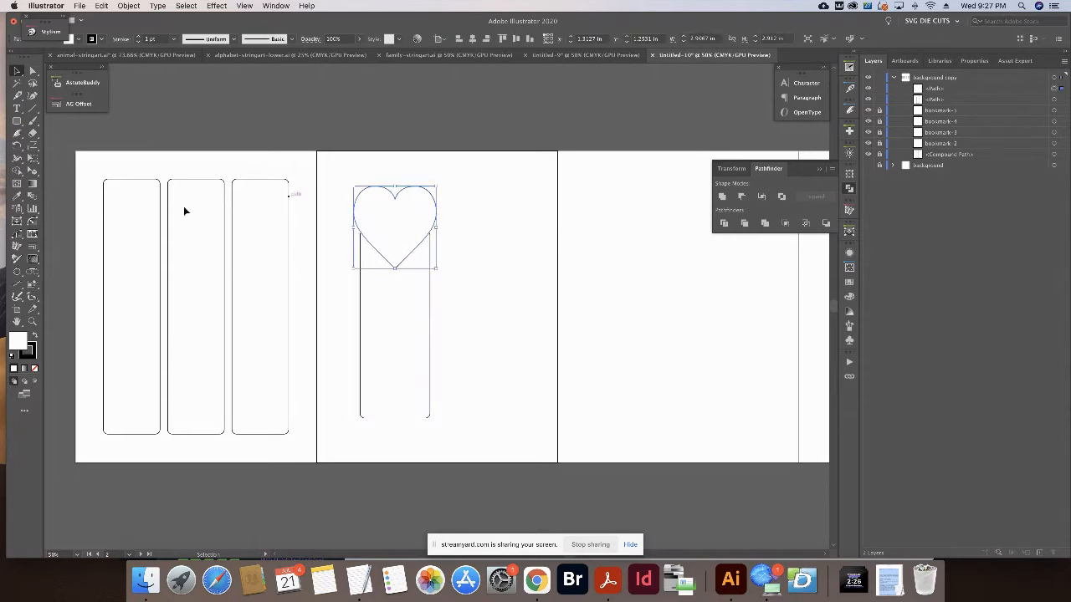
Scale the front heart uniformly to 58% to form a small heart inside the bookmark's top.
{"action": "double_click", "coordinate": [33, 145]}
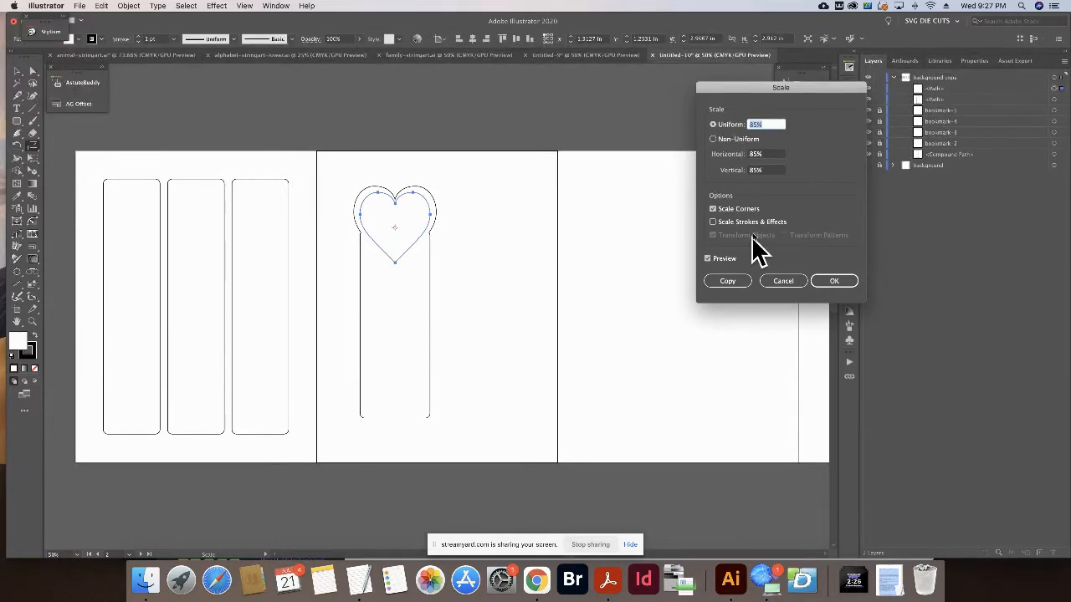
{"action": "key", "text": "Down"}
{"action": "key", "text": "Down"}
{"action": "key", "text": "Down"}
{"action": "key", "text": "Down"}
{"action": "key", "text": "Down"}
{"action": "key", "text": "Down"}
{"action": "key", "text": "Down"}
{"action": "key", "text": "Down"}
{"action": "key", "text": "Down"}
{"action": "key", "text": "Down"}
{"action": "key", "text": "Down"}
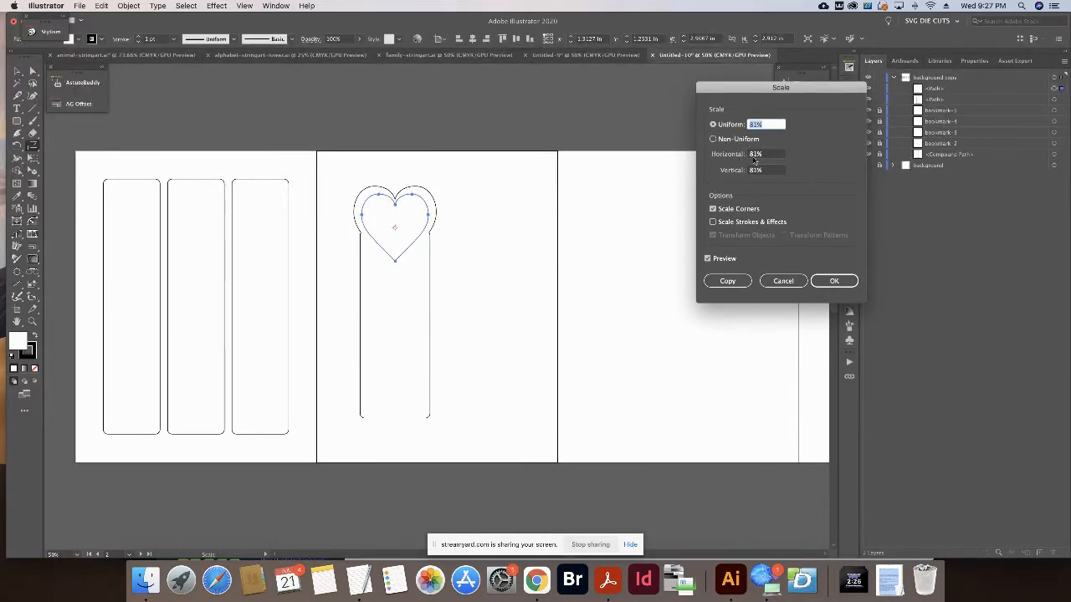
{"action": "key", "text": "Down"}
{"action": "key", "text": "Down"}
{"action": "key", "text": "Down"}
{"action": "key", "text": "Down"}
{"action": "key", "text": "Down"}
{"action": "key", "text": "Down"}
{"action": "key", "text": "Down"}
{"action": "key", "text": "Down"}
{"action": "key", "text": "Down"}
{"action": "key", "text": "Down"}
{"action": "key", "text": "Down"}
{"action": "key", "text": "Down"}
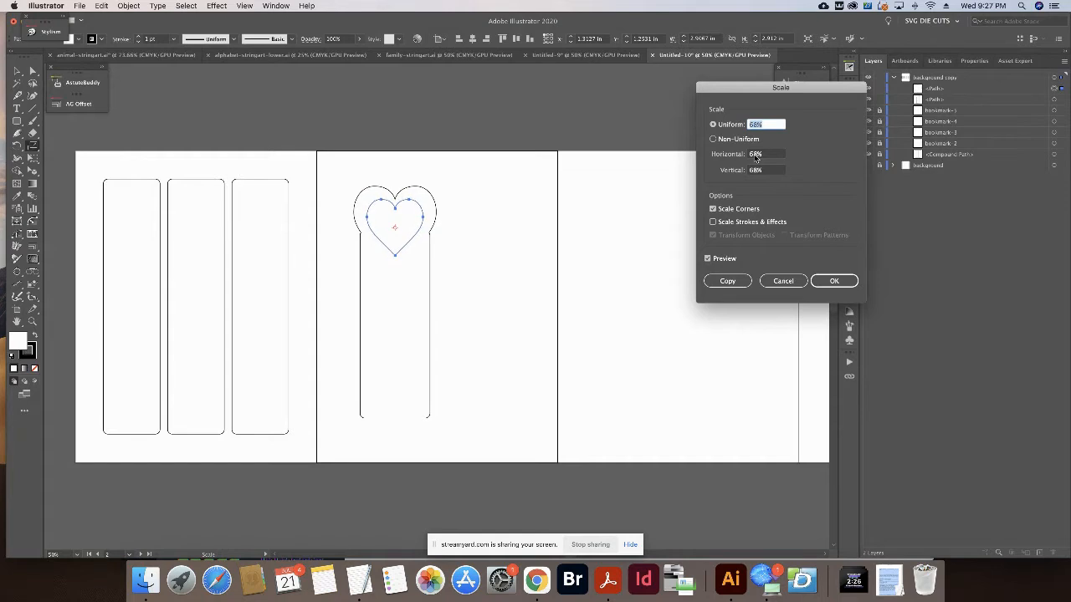
{"action": "key", "text": "Down"}
{"action": "key", "text": "Down"}
{"action": "key", "text": "Down"}
{"action": "key", "text": "Down"}
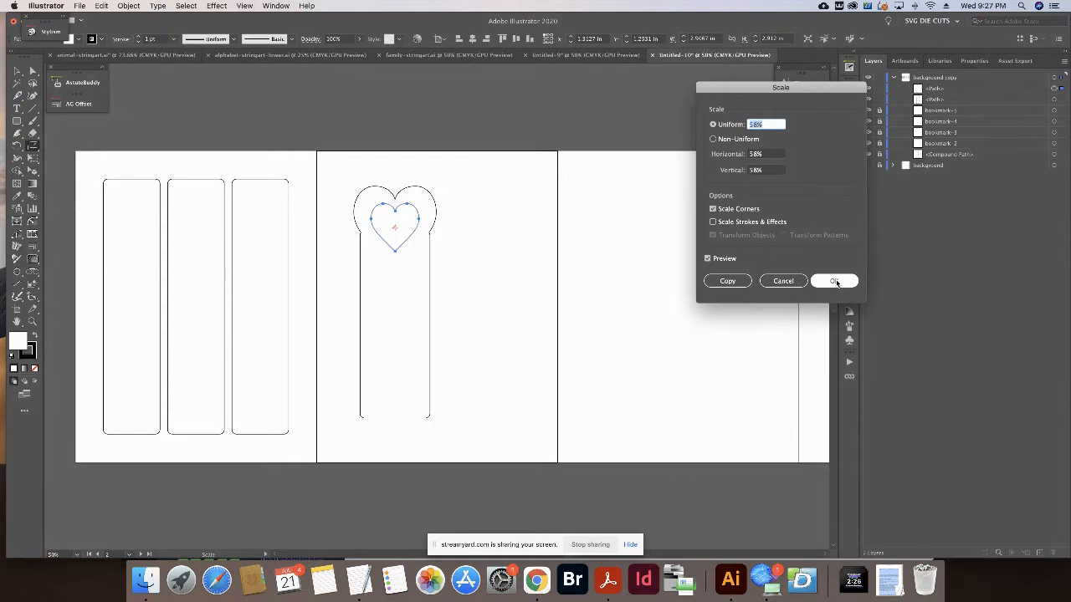
{"action": "left_click", "coordinate": [834, 281]}
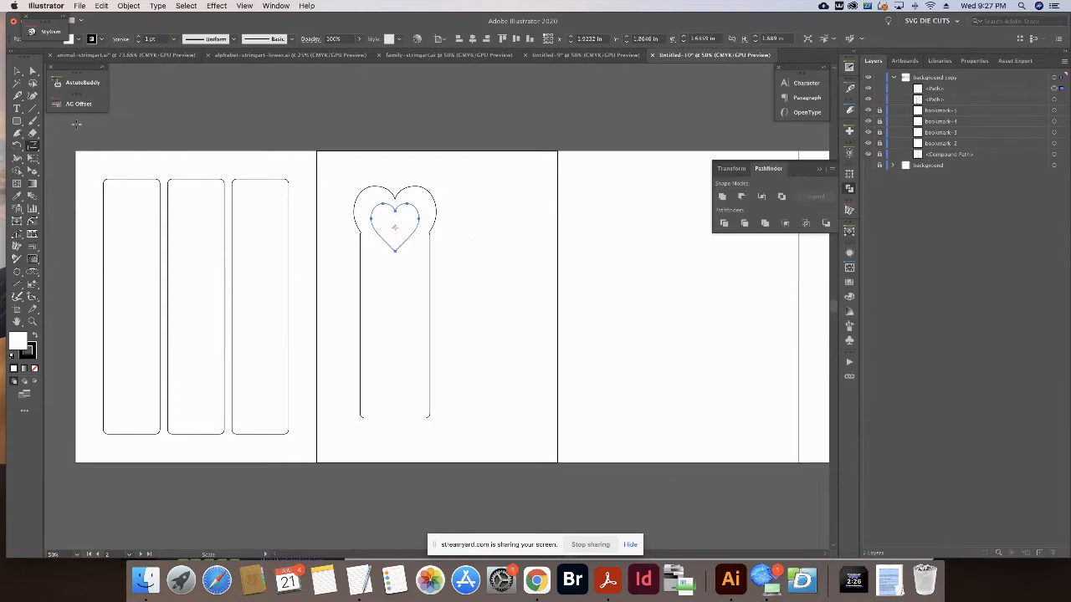
{"action": "left_click", "coordinate": [17, 70]}
{"action": "left_click", "coordinate": [478, 243]}
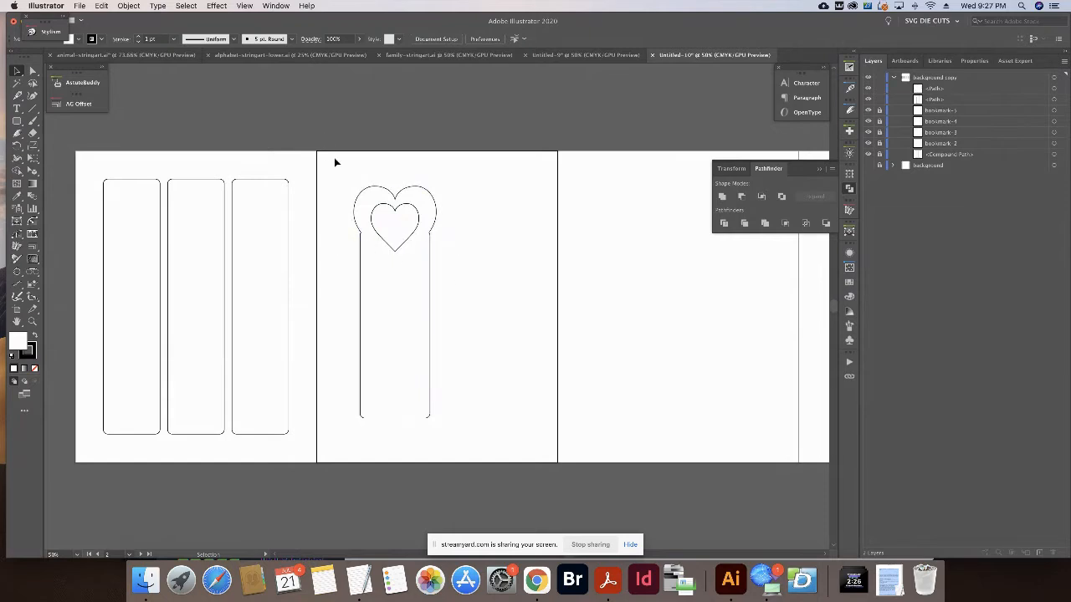
Duplicate the bookmark outline with its small heart horizontally beside the original on the second artboard.
{"action": "left_click", "coordinate": [361, 198]}
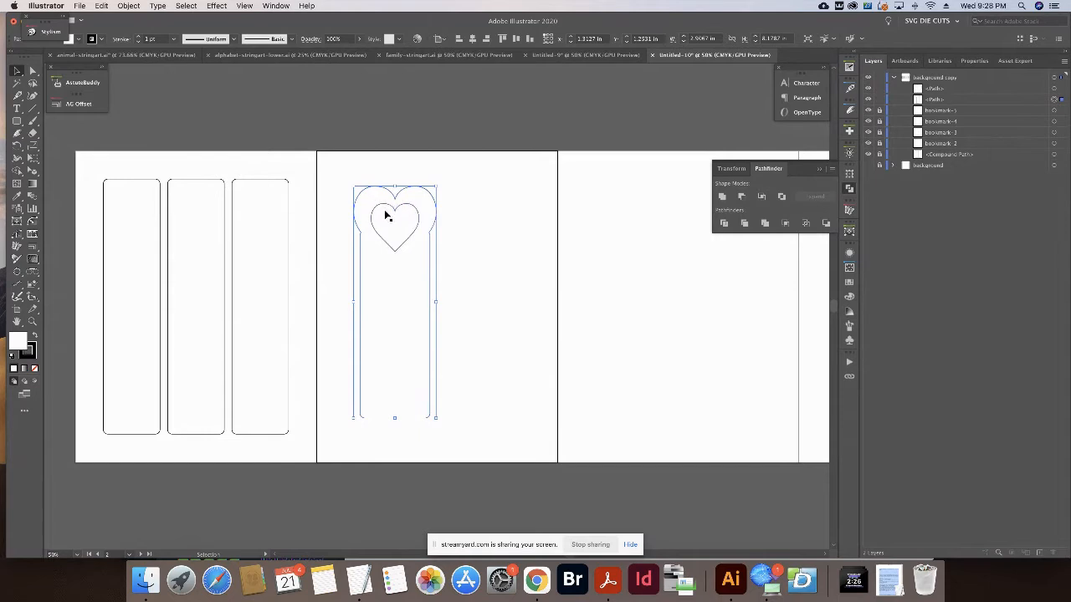
{"action": "left_click", "coordinate": [353, 173]}
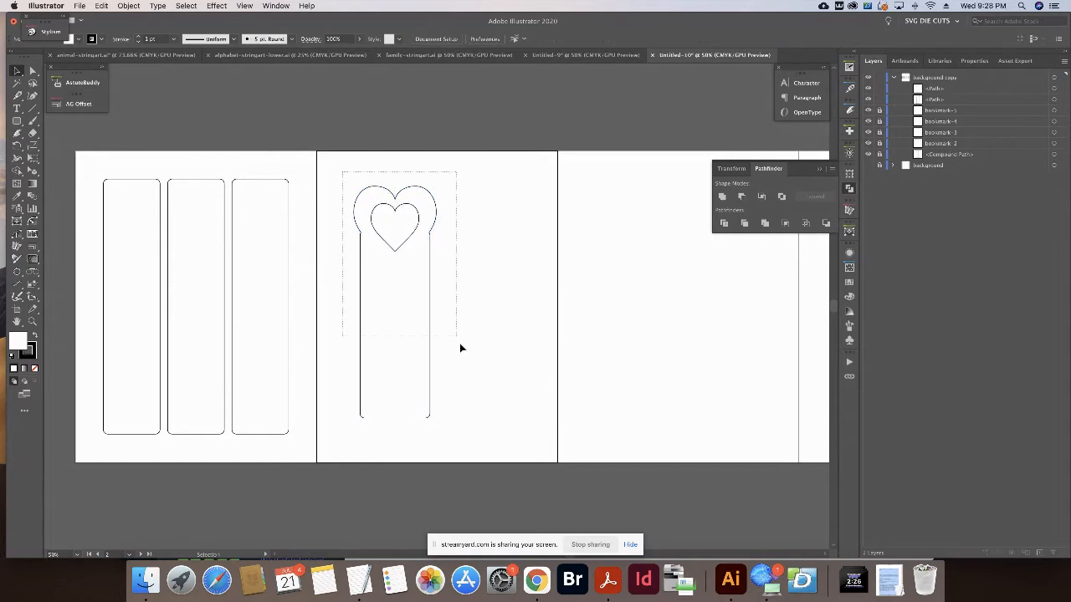
{"action": "left_click_drag", "start_coordinate": [459, 344], "coordinate": [535, 337]}
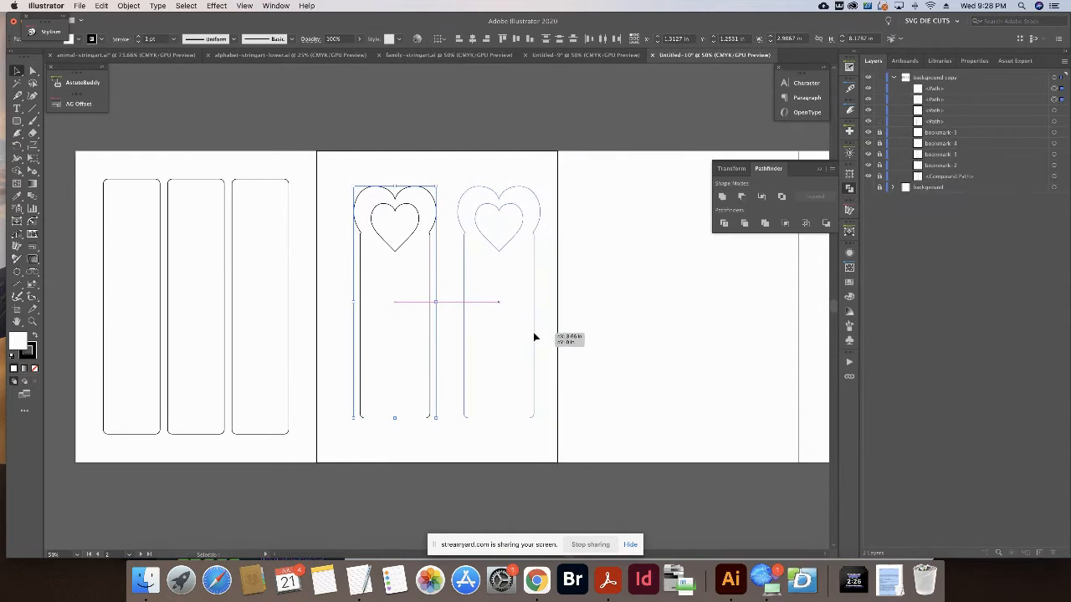
{"action": "left_click", "coordinate": [466, 170]}
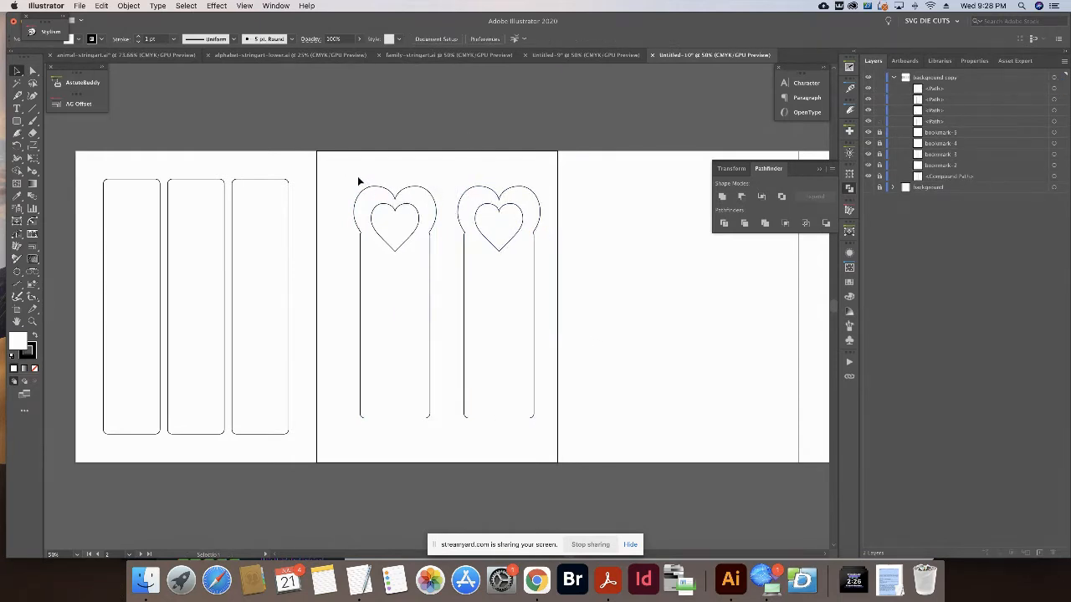
Group both heart bookmarks, center them horizontally on the artboard, and ungroup them again.
{"action": "left_click_drag", "start_coordinate": [358, 181], "coordinate": [530, 355]}
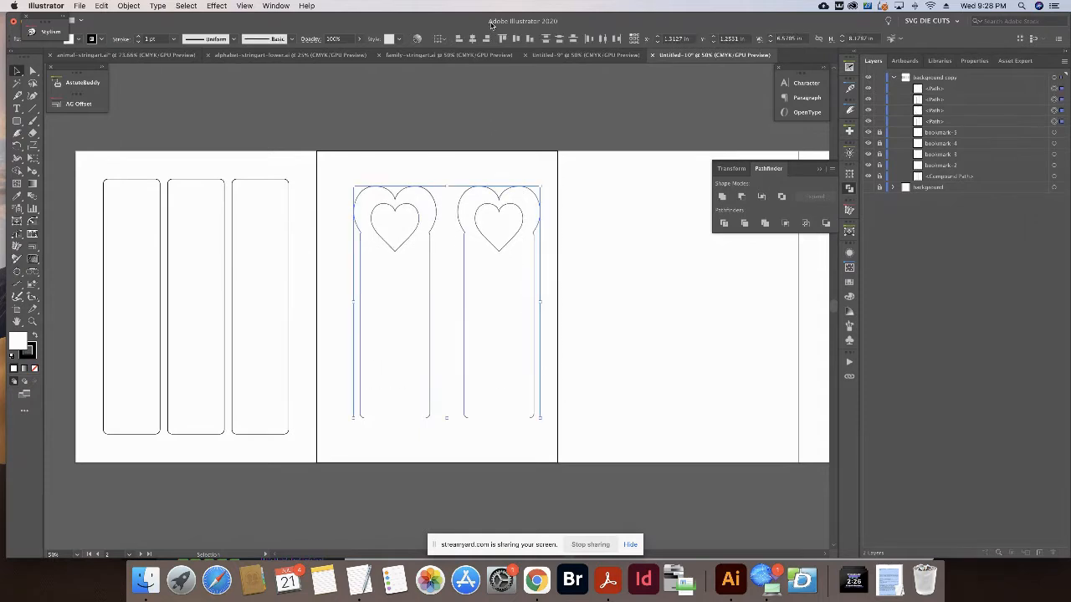
{"action": "key", "text": "super+g"}
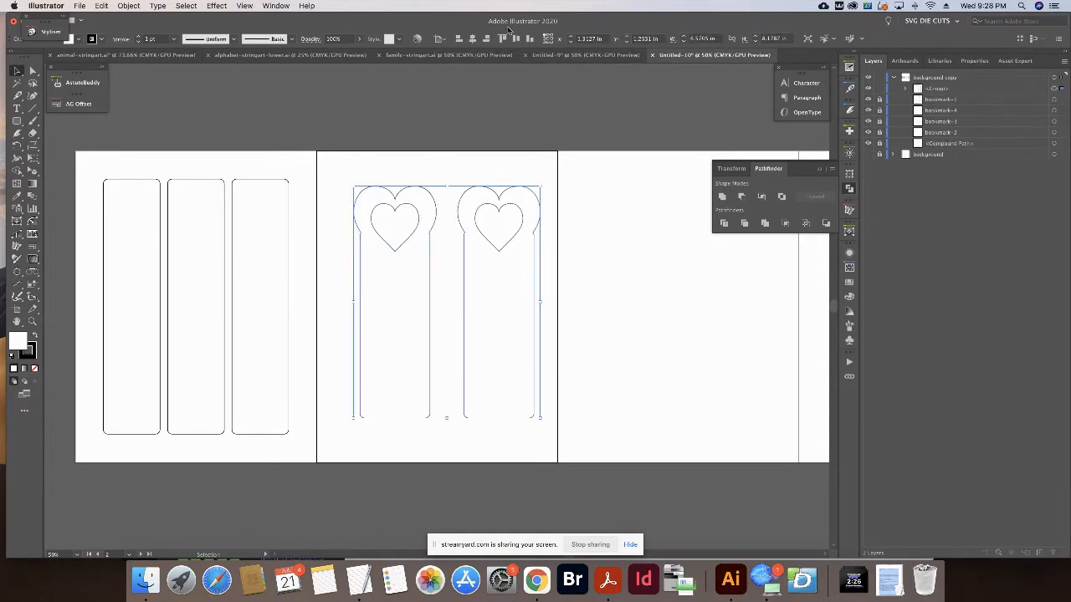
{"action": "left_click", "coordinate": [472, 40]}
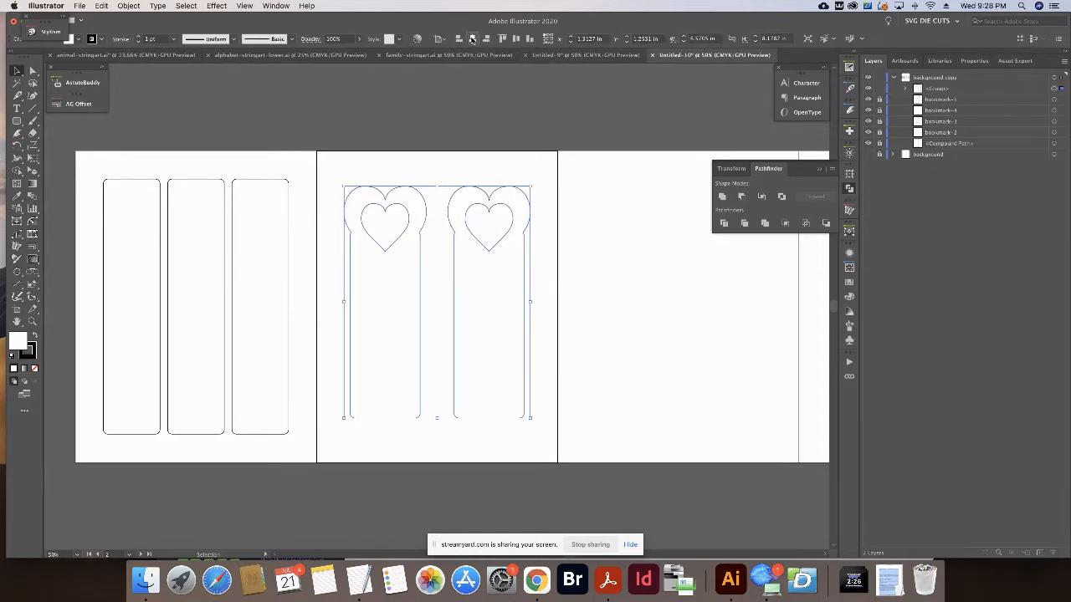
{"action": "key", "text": "super+shift+g"}
{"action": "left_click", "coordinate": [482, 116]}
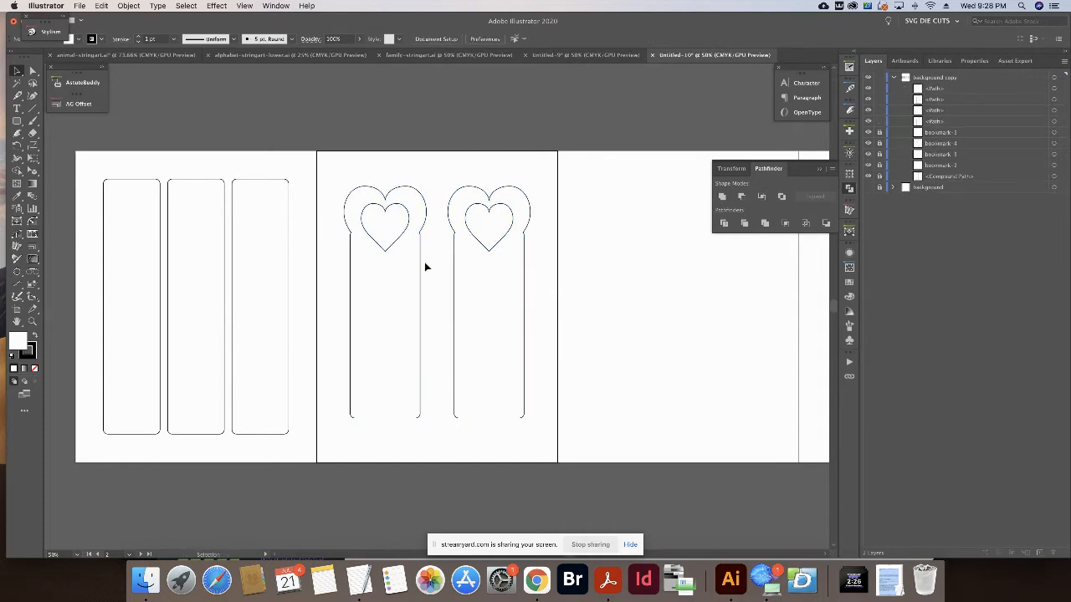
Draw a rounded rectangle about 1.69 by 5.05 in below the first bookmark's small heart, and copy it into the second bookmark.
{"action": "left_click", "coordinate": [18, 122]}
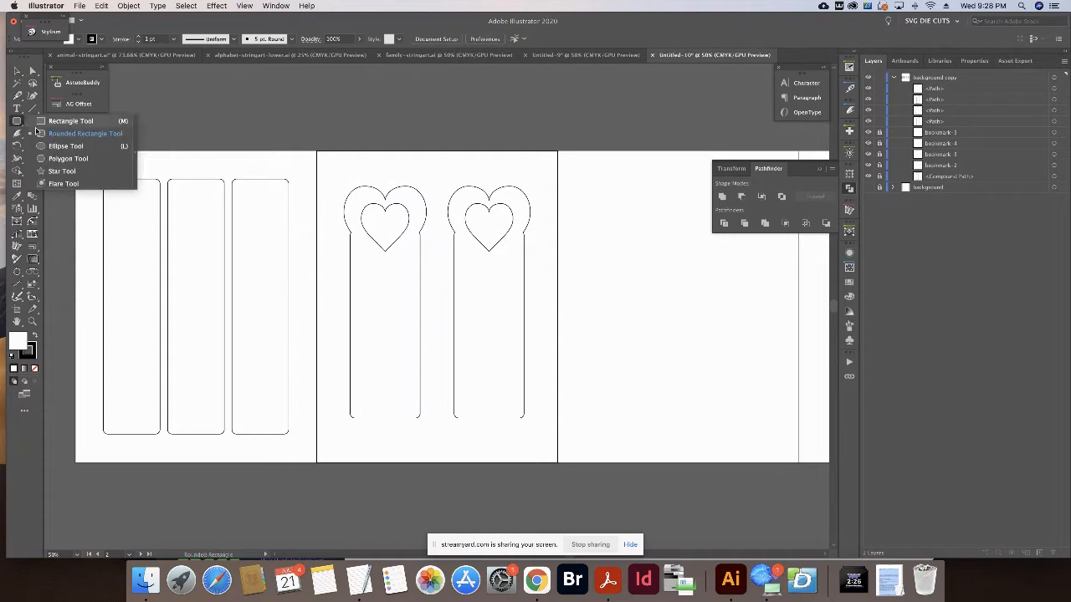
{"action": "left_click", "coordinate": [74, 121]}
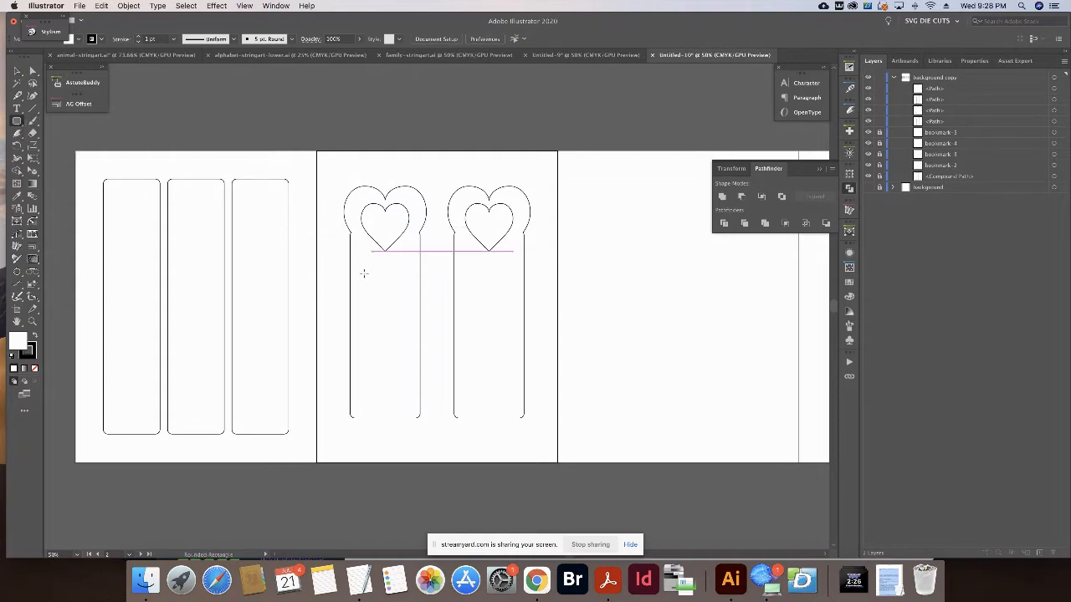
{"action": "left_click_drag", "start_coordinate": [363, 265], "coordinate": [410, 408]}
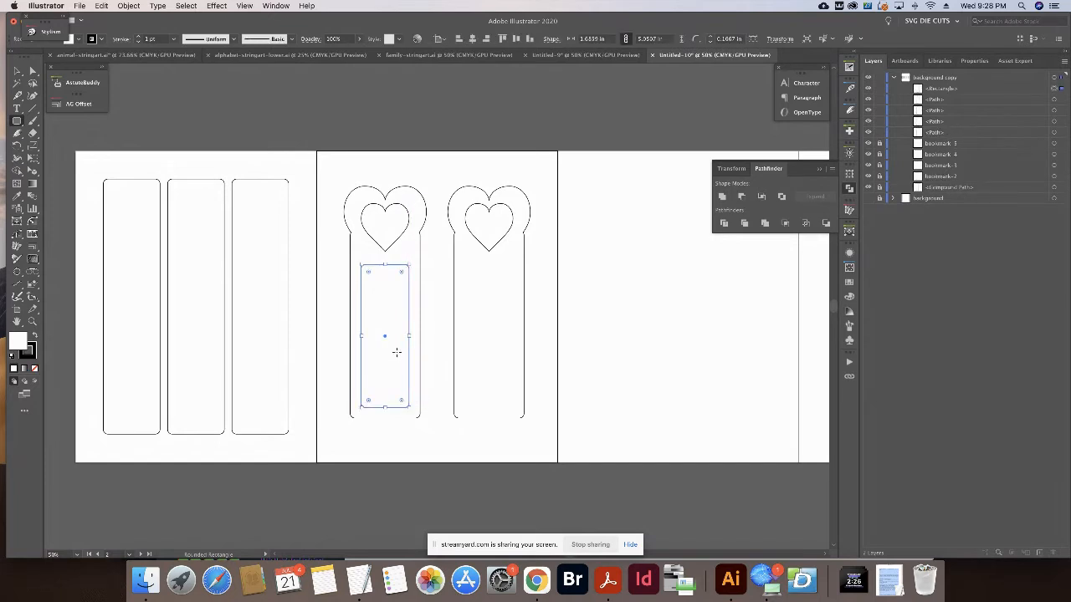
{"action": "key", "text": "v"}
{"action": "left_click_drag", "start_coordinate": [397, 357], "coordinate": [502, 367]}
{"action": "left_click", "coordinate": [545, 274]}
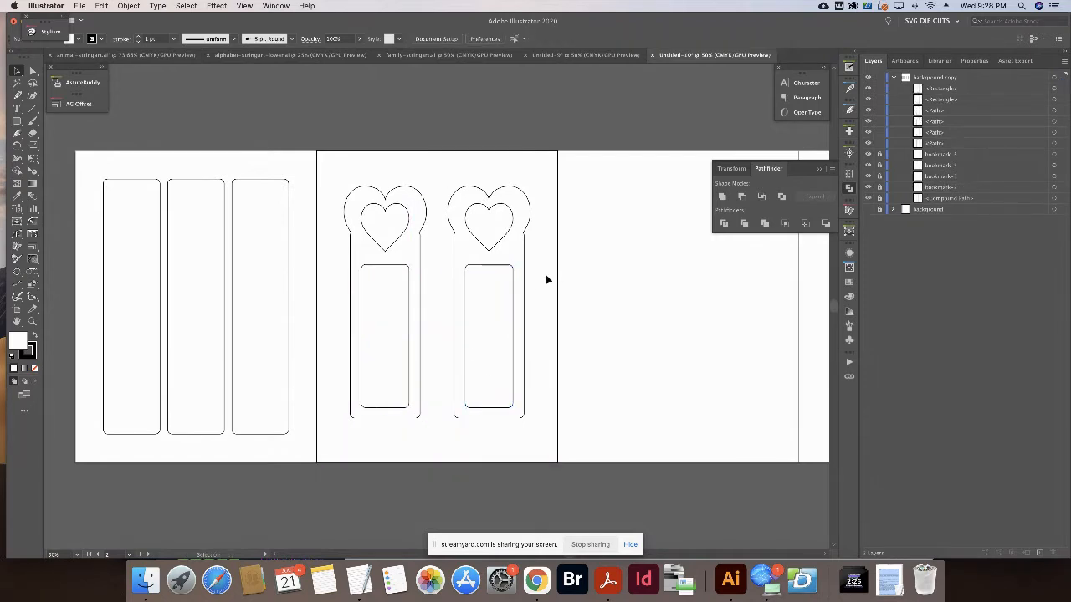
Subtract the small heart and rounded rectangle from the second bookmark with Minus Front as a compound shape.
{"action": "left_click", "coordinate": [506, 228]}
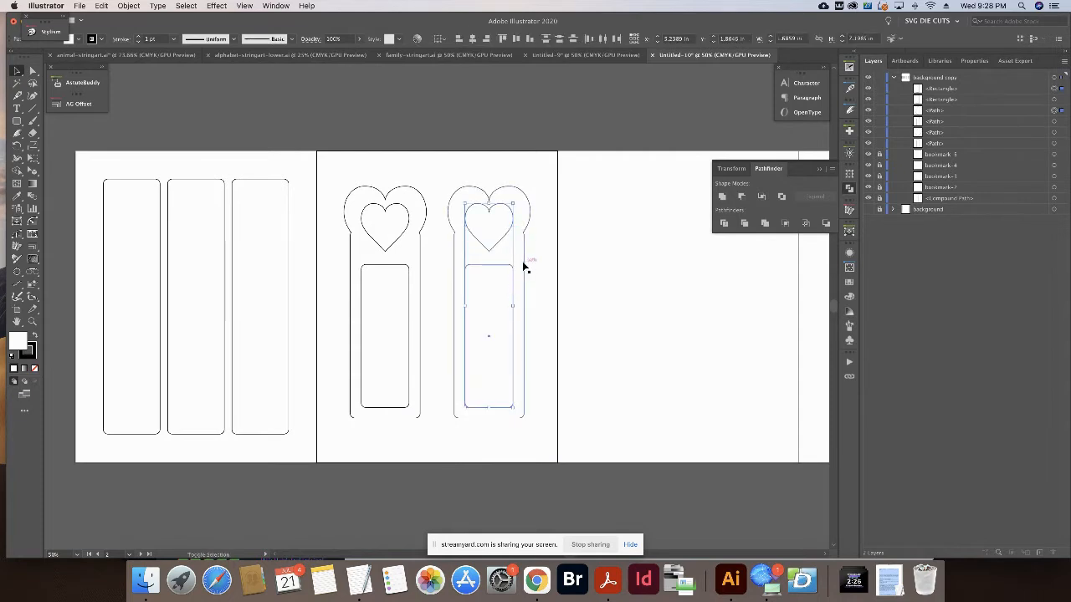
{"action": "left_click", "coordinate": [523, 266], "text": "shift"}
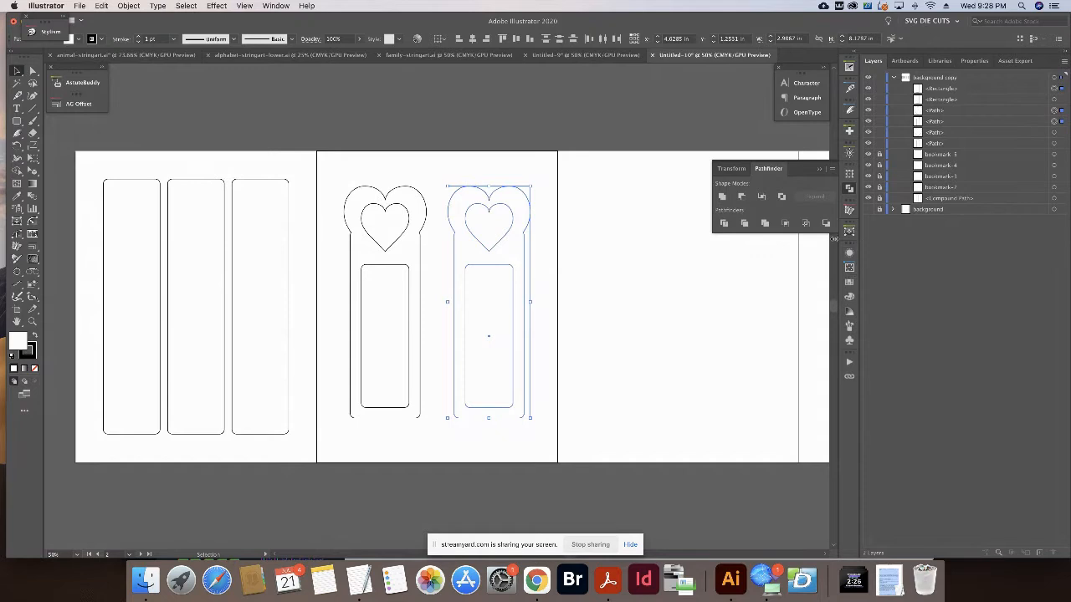
{"action": "left_click", "coordinate": [740, 195], "text": "alt"}
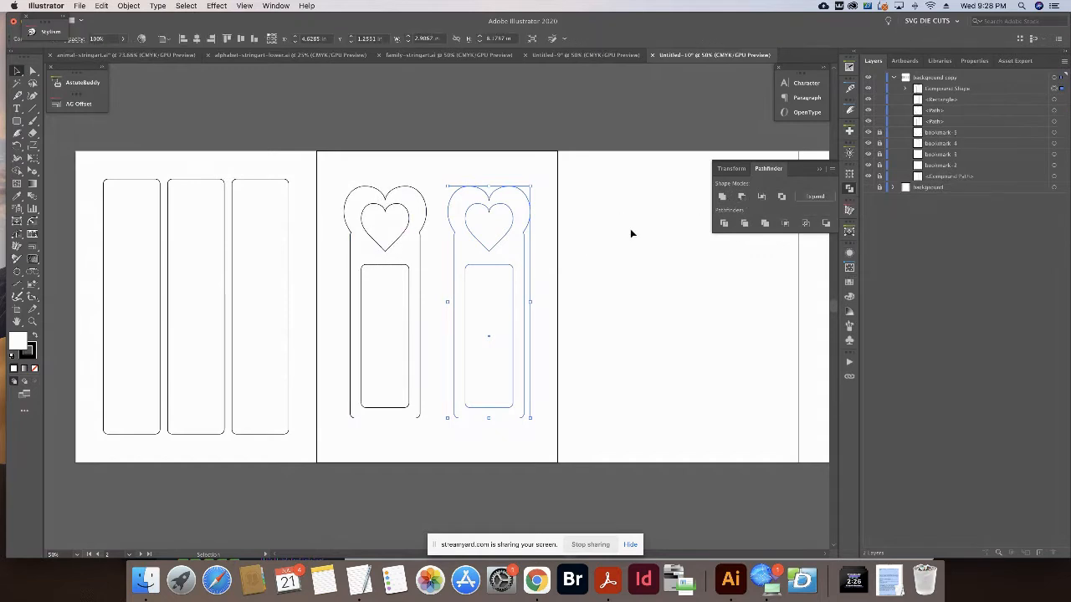
{"action": "left_click", "coordinate": [630, 228]}
Move the cut-out bookmark above the artboard to check its openings against the dark canvas, and undo the moves.
{"action": "left_click", "coordinate": [475, 190]}
{"action": "left_click_drag", "start_coordinate": [485, 194], "coordinate": [486, 112]}
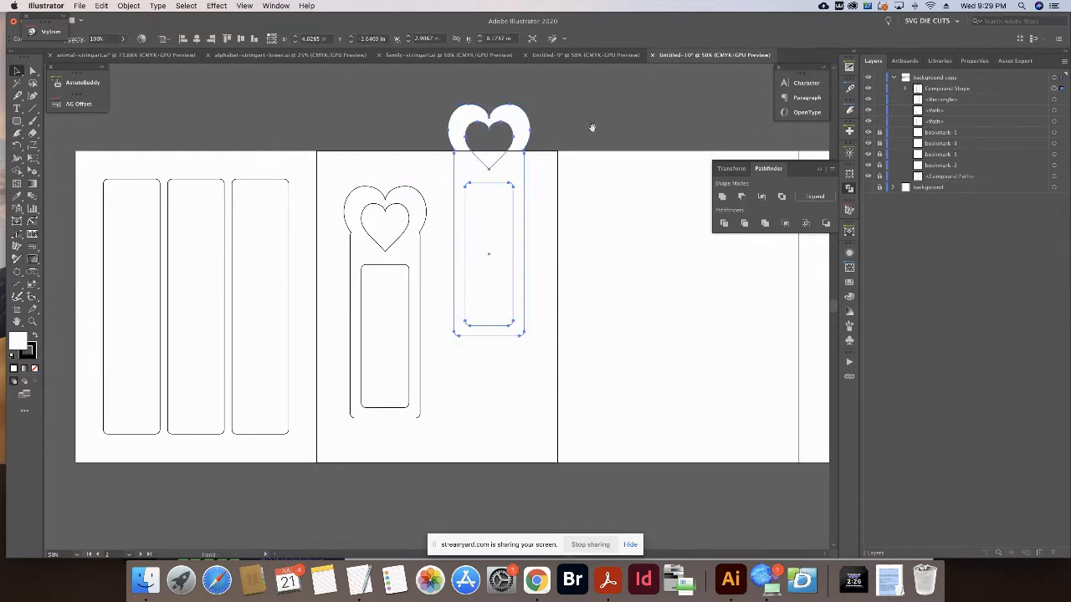
{"action": "left_click_drag", "start_coordinate": [592, 127], "coordinate": [581, 286]}
{"action": "left_click_drag", "start_coordinate": [504, 290], "coordinate": [502, 147]}
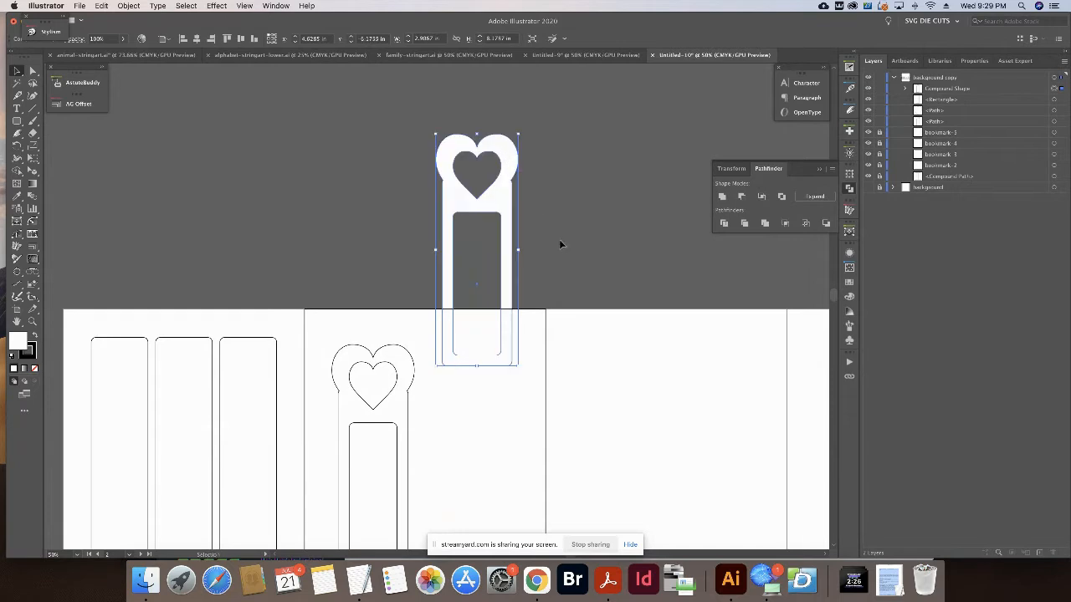
{"action": "key", "text": "super+z"}
{"action": "key", "text": "super+z"}
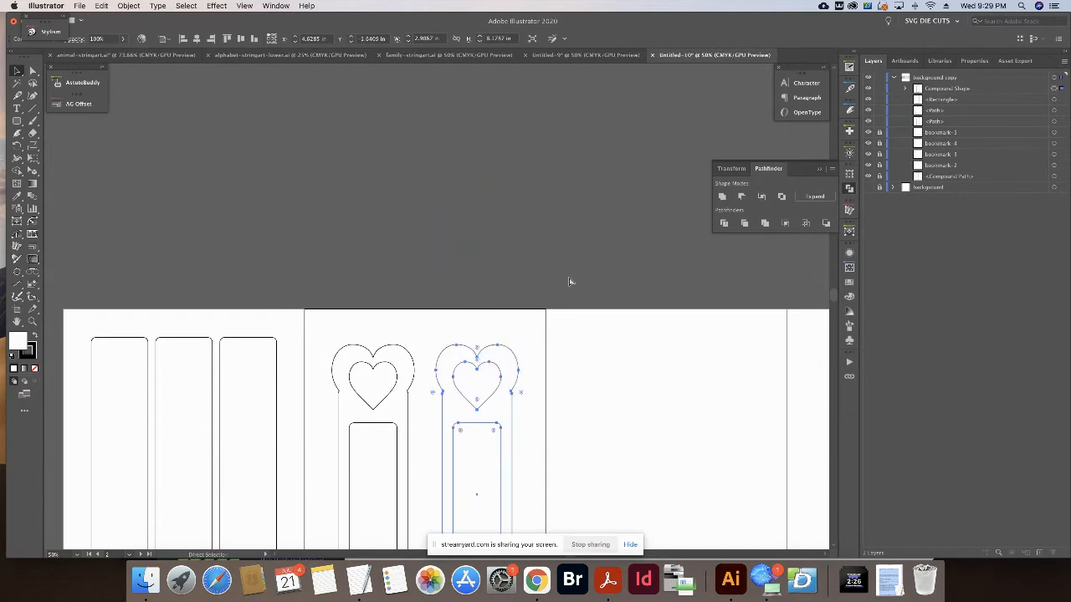
{"action": "left_click_drag", "start_coordinate": [574, 327], "coordinate": [583, 218]}
{"action": "left_click_drag", "start_coordinate": [531, 241], "coordinate": [527, 229]}
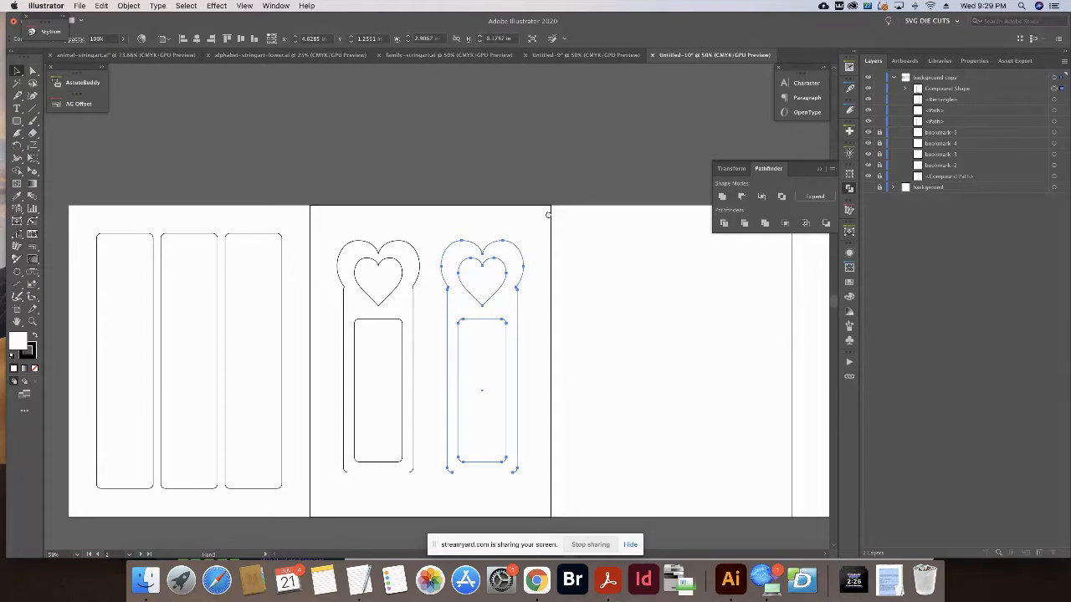
Subtract the small heart and rounded rectangle from the first bookmark with Minus Front as a compound shape.
{"action": "left_click", "coordinate": [391, 276]}
{"action": "left_click", "coordinate": [399, 273]}
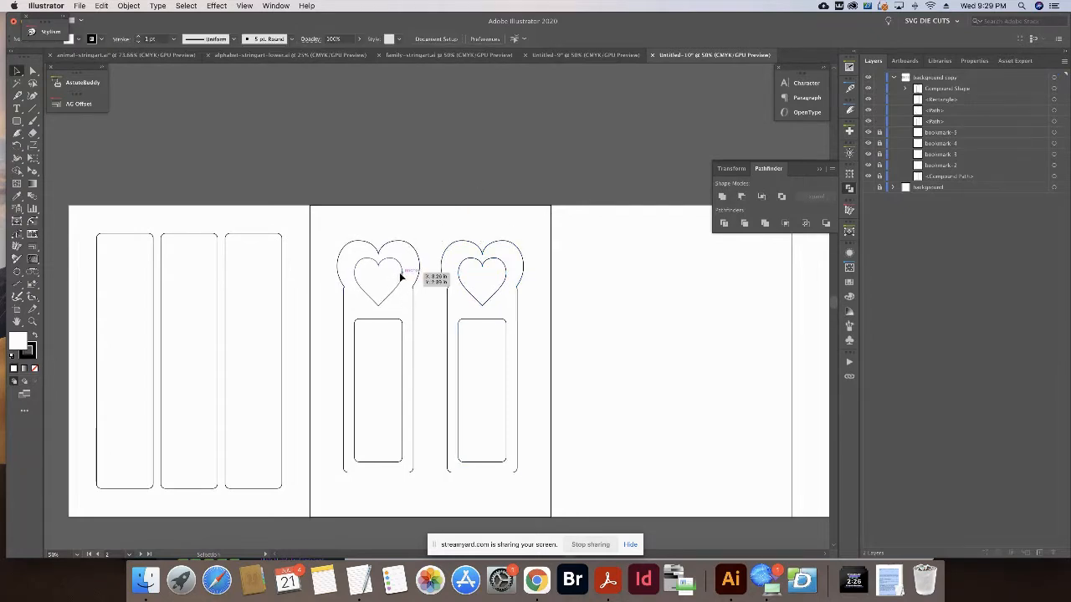
{"action": "left_click", "coordinate": [413, 314]}
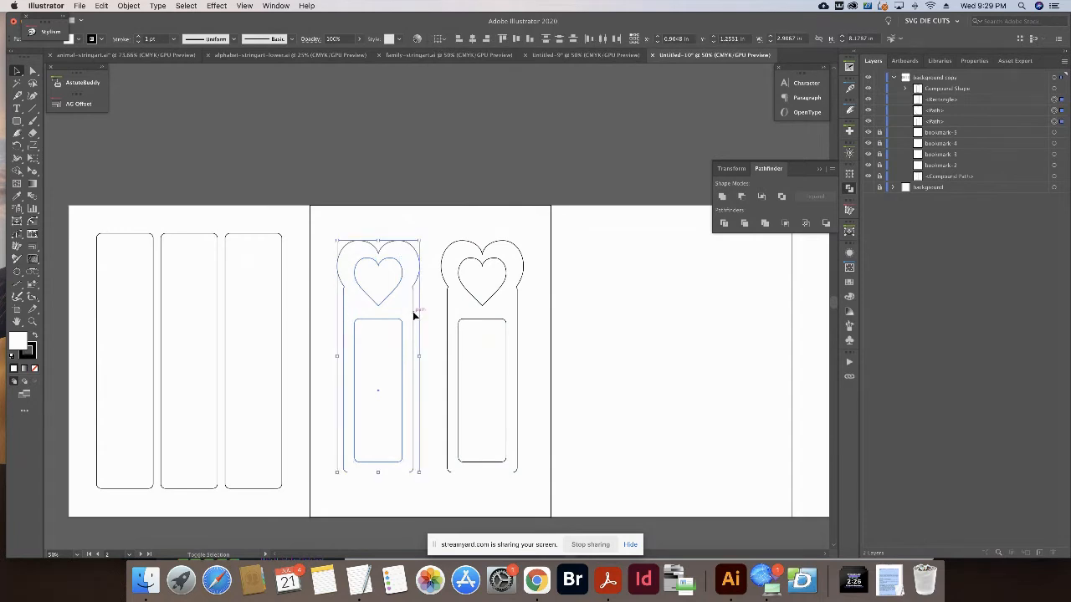
{"action": "left_click", "coordinate": [742, 196]}
{"action": "left_click", "coordinate": [609, 165]}
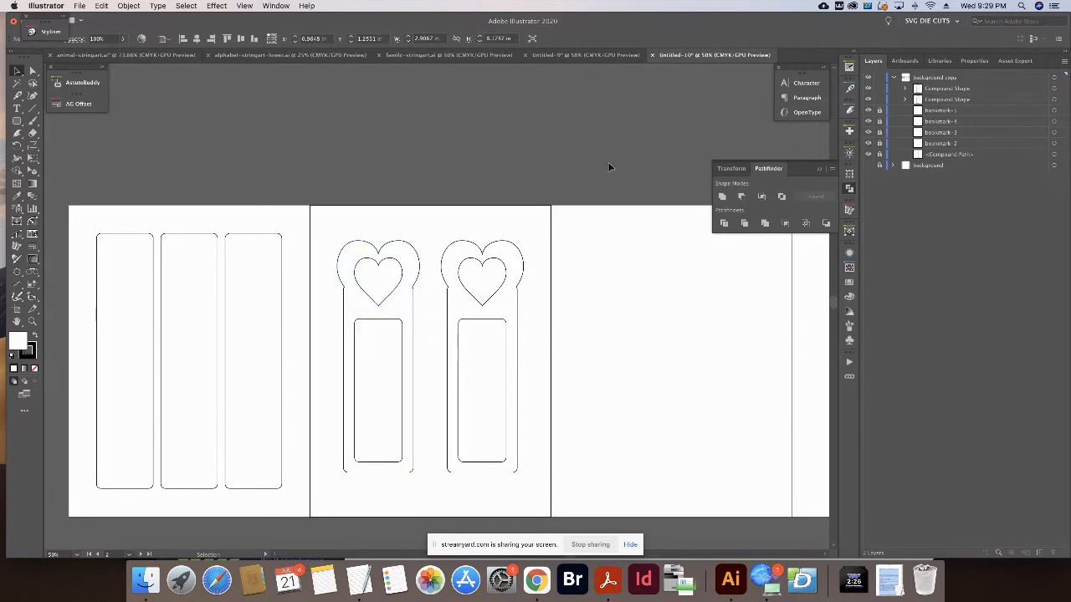
{"action": "left_click", "coordinate": [413, 248]}
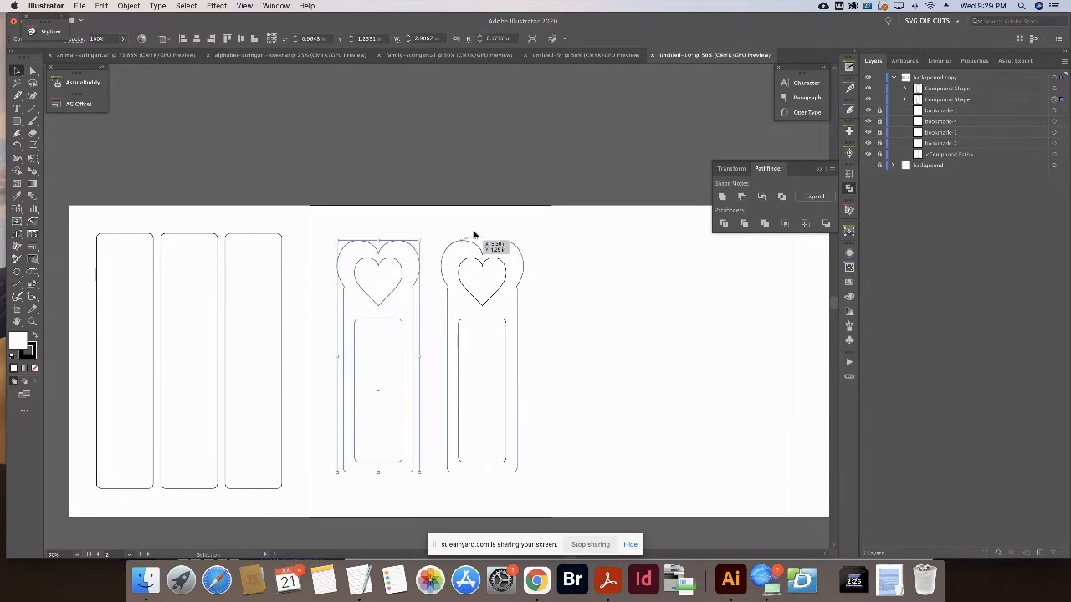
{"action": "left_click", "coordinate": [633, 220]}
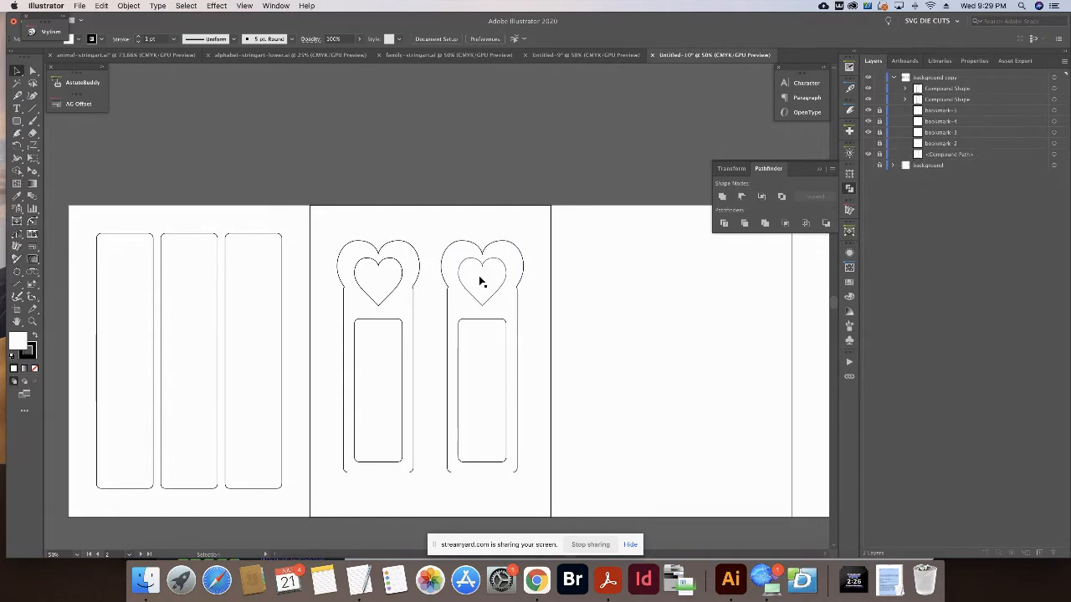
Set up a PNG export into the PNG folder that uses artboards and is limited to artboard 2.
{"action": "left_click", "coordinate": [79, 6]}
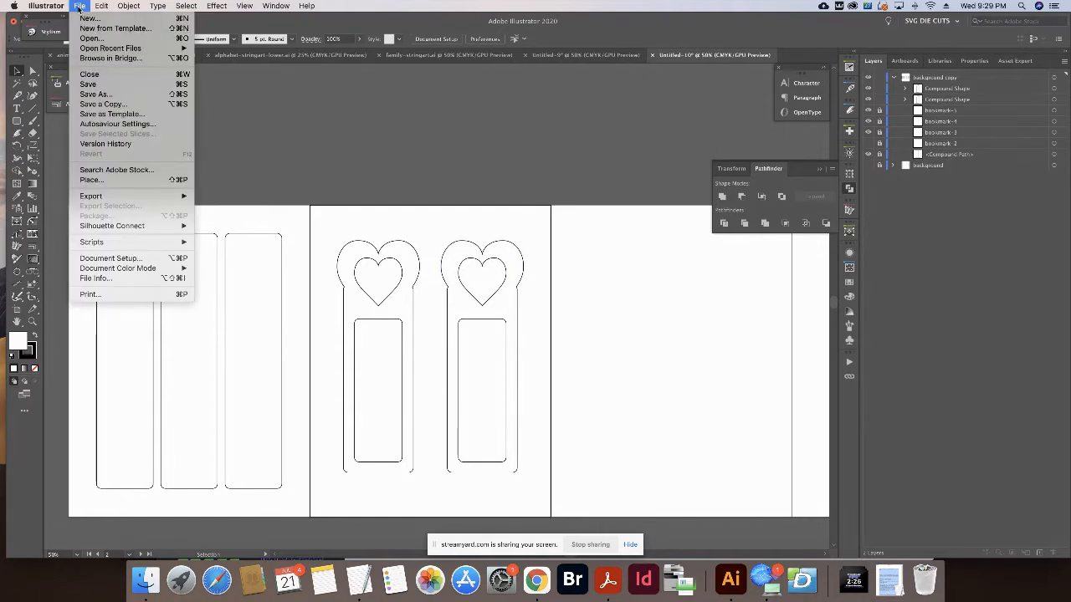
{"action": "mouse_move", "coordinate": [124, 195]}
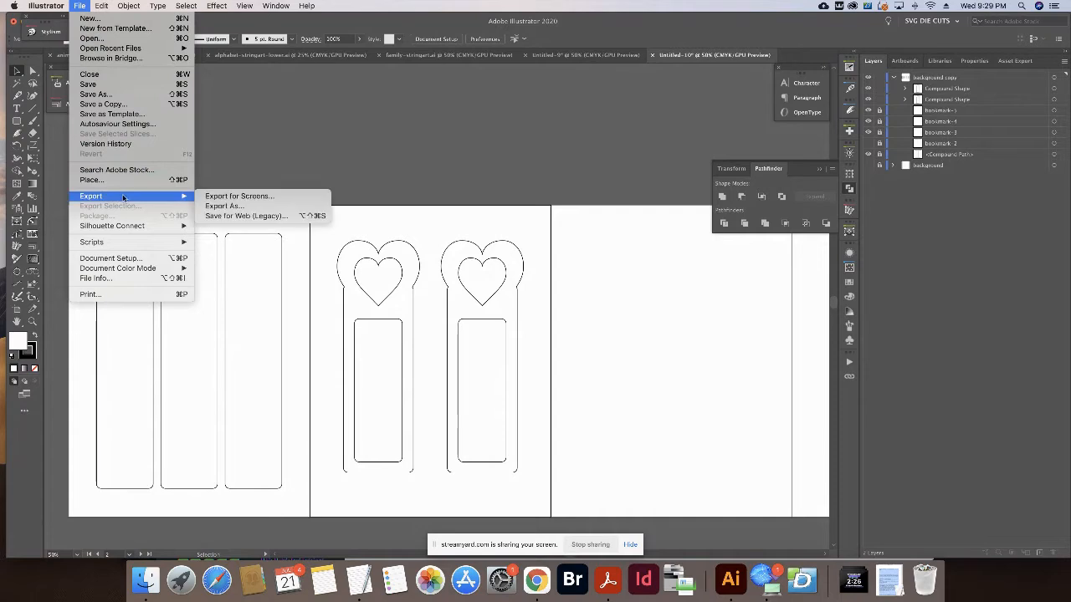
{"action": "left_click", "coordinate": [209, 206]}
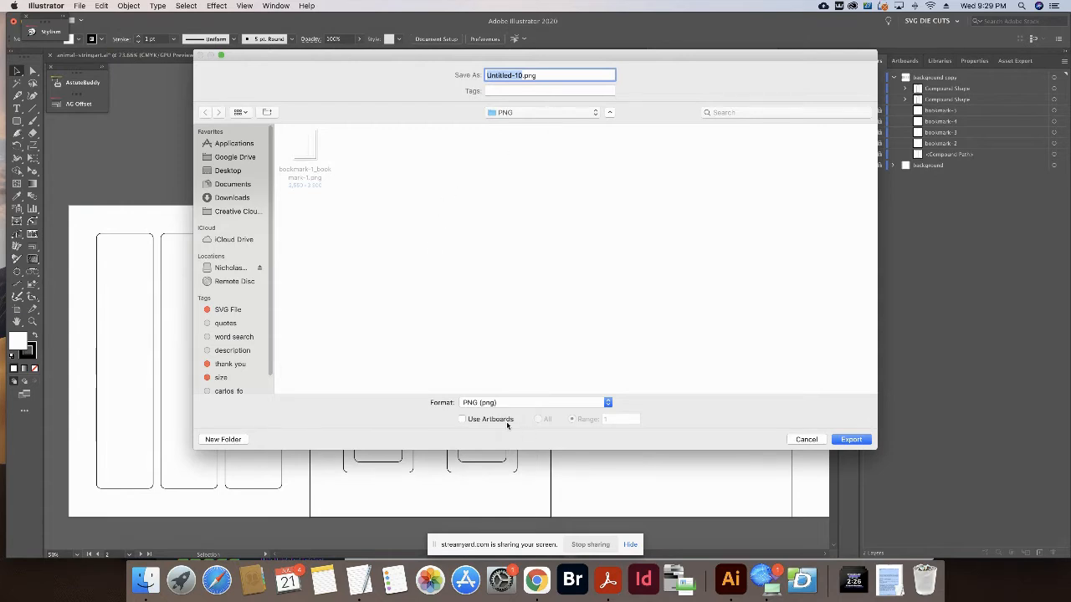
{"action": "left_click", "coordinate": [462, 419]}
{"action": "left_click", "coordinate": [612, 418]}
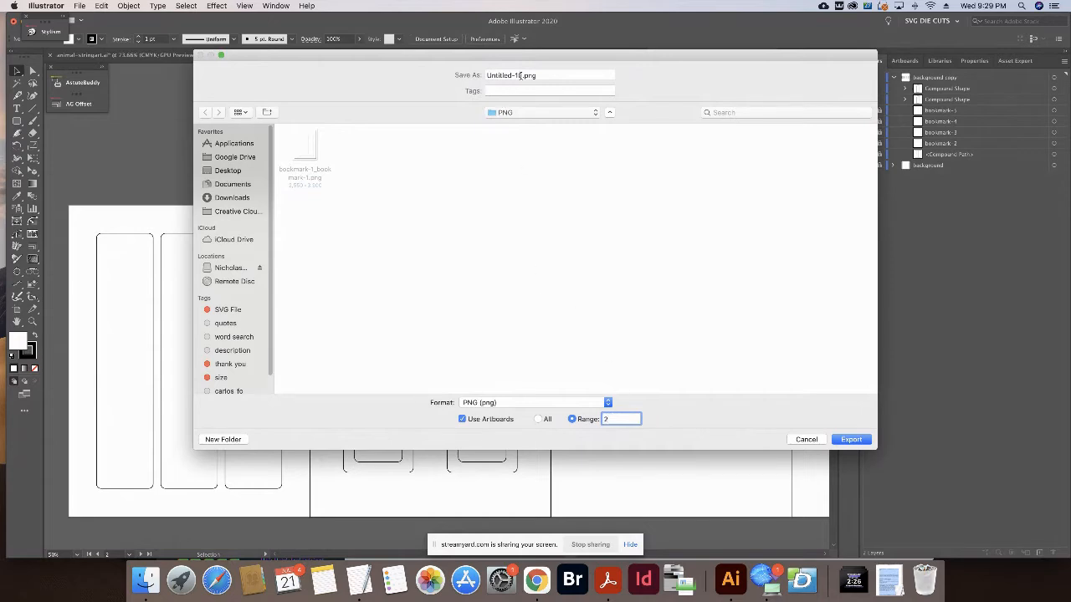
{"action": "type", "text": "2"}
{"action": "key", "text": "Tab"}
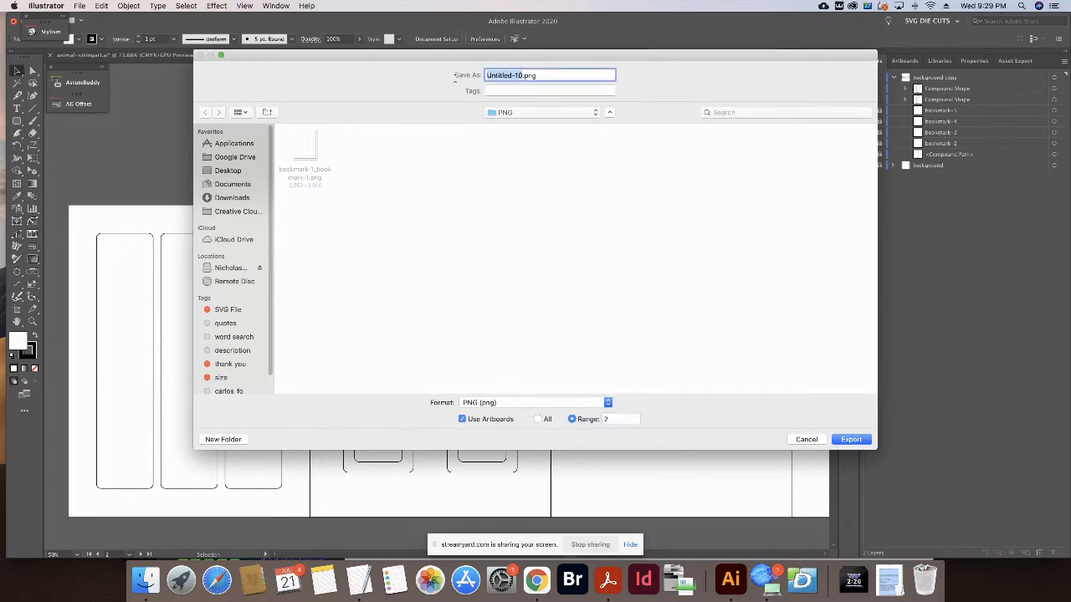
Name the export bookmark-2 and export it at High (300 ppi) resolution with a transparent background.
{"action": "type", "text": "booo"}
{"action": "type", "text": "mark-2"}
{"action": "left_click", "coordinate": [851, 441]}
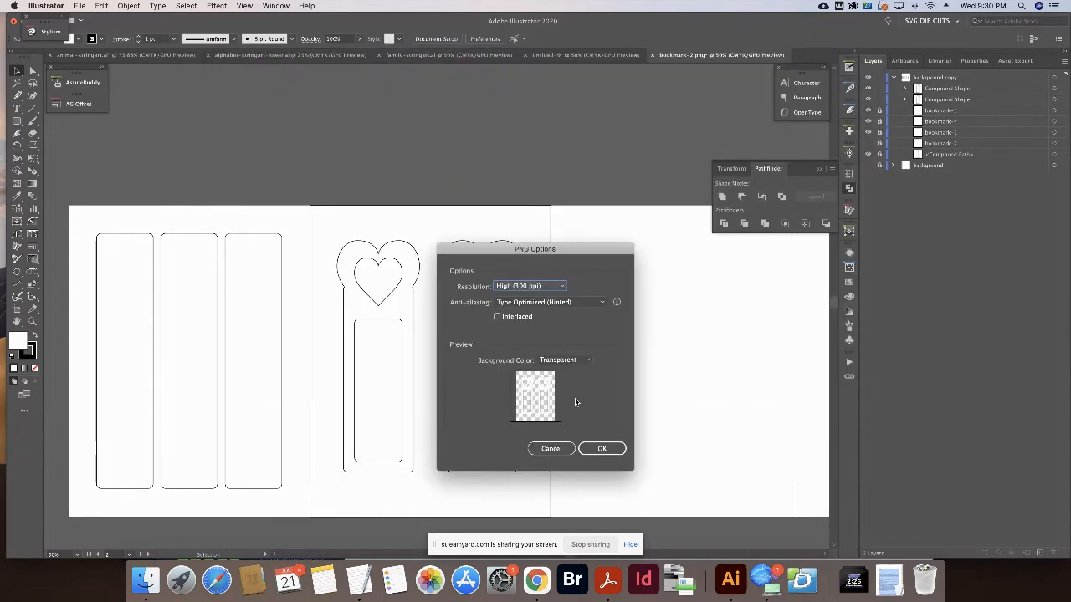
{"action": "left_click", "coordinate": [611, 450]}
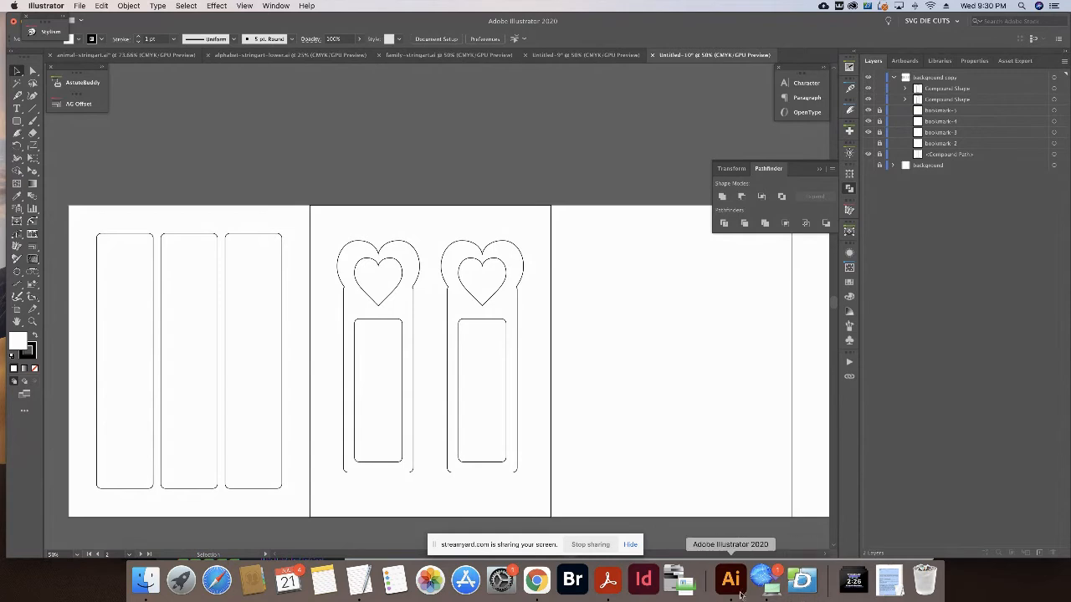
Switch to the Bookmark-Template design in Canva and open the Bookmarks folder of uploaded images.
{"action": "left_click", "coordinate": [539, 580]}
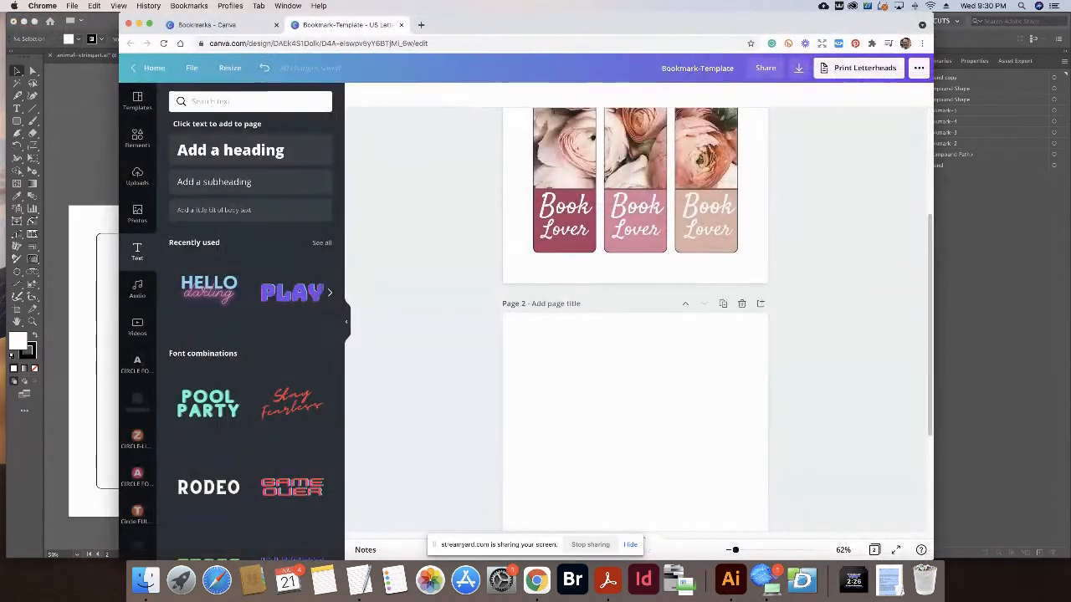
{"action": "scroll", "coordinate": [669, 337], "scroll_direction": "down", "scroll_amount": 3}
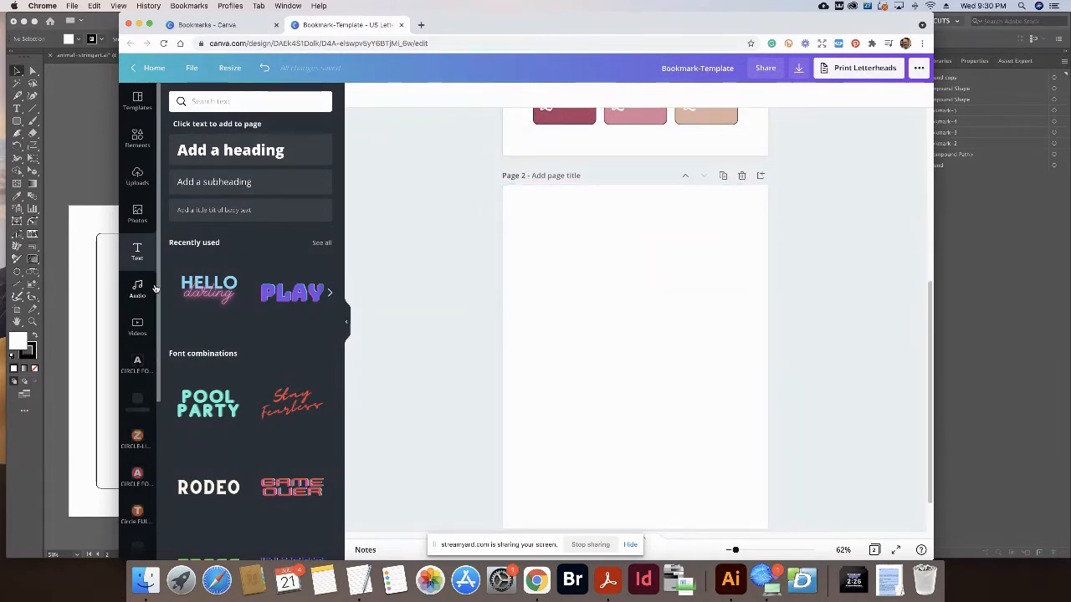
{"action": "left_click", "coordinate": [139, 175]}
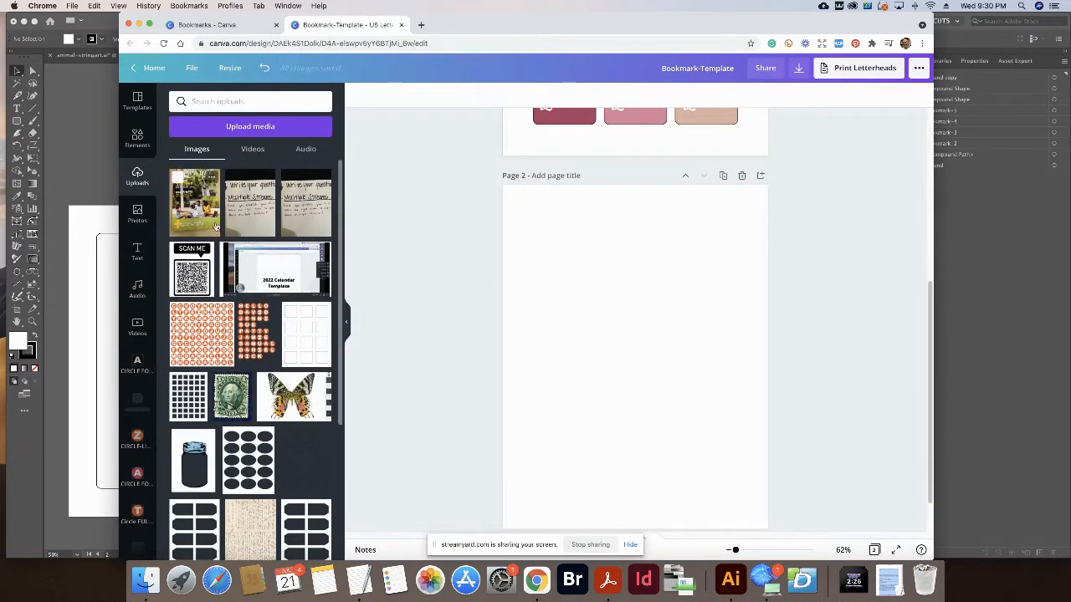
{"action": "scroll", "coordinate": [147, 352], "scroll_direction": "down", "scroll_amount": 5}
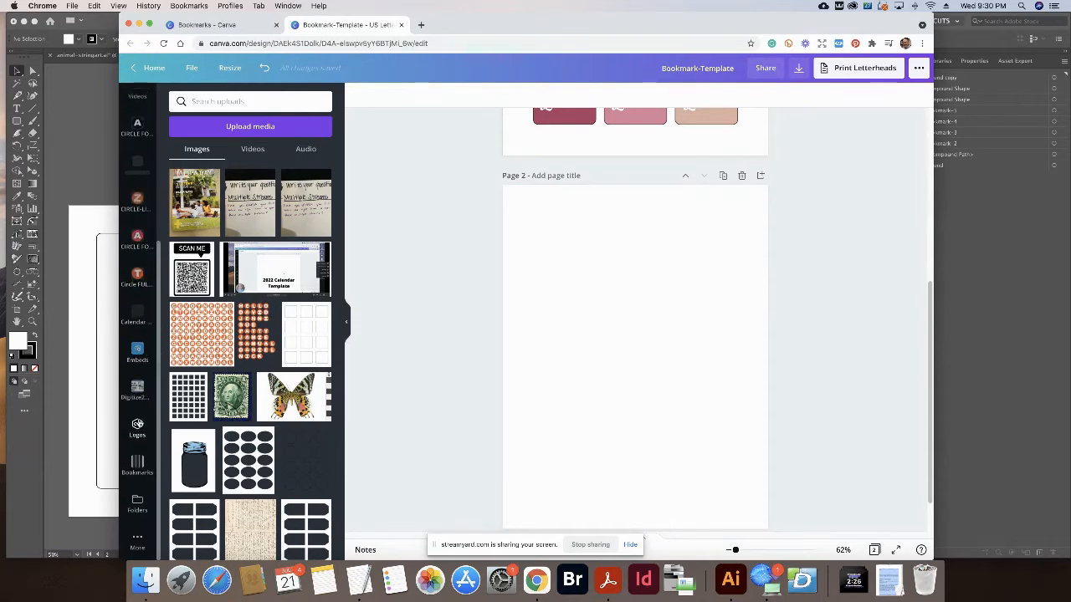
{"action": "left_click", "coordinate": [137, 500]}
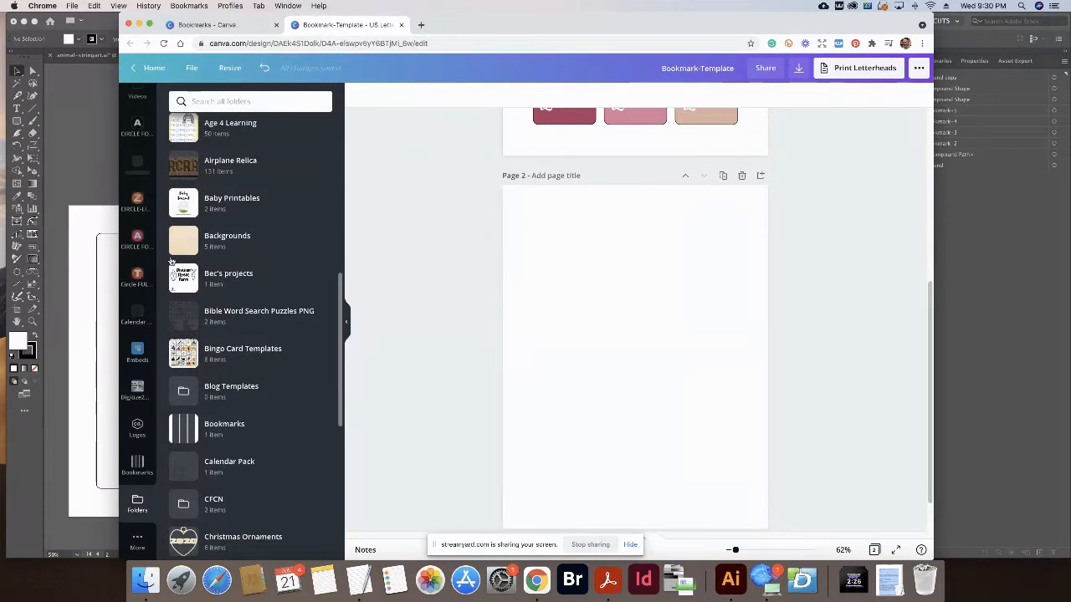
{"action": "scroll", "coordinate": [201, 248], "scroll_direction": "up", "scroll_amount": 5}
{"action": "scroll", "coordinate": [201, 247], "scroll_direction": "down", "scroll_amount": 10}
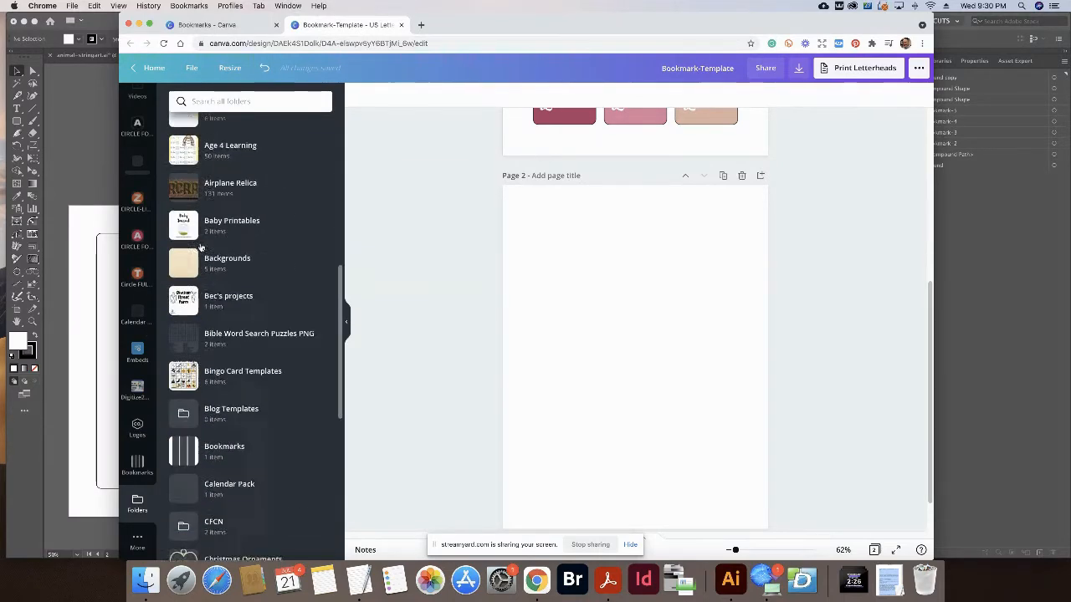
{"action": "left_click", "coordinate": [212, 409]}
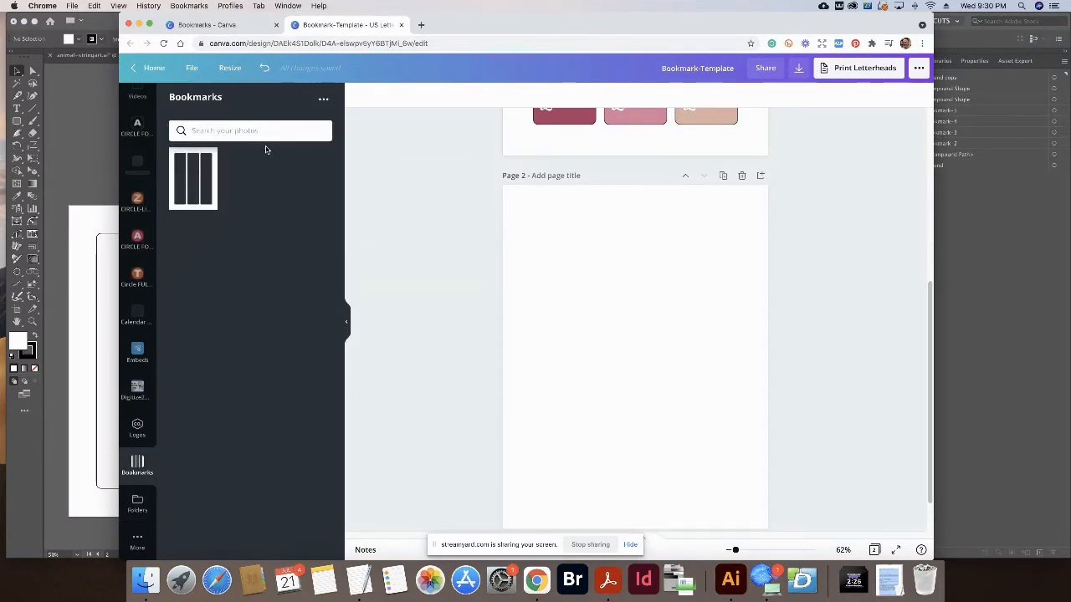
Upload bookmark-2_bookmark-2.png from the PNG folder into the Bookmarks folder.
{"action": "left_click", "coordinate": [324, 100]}
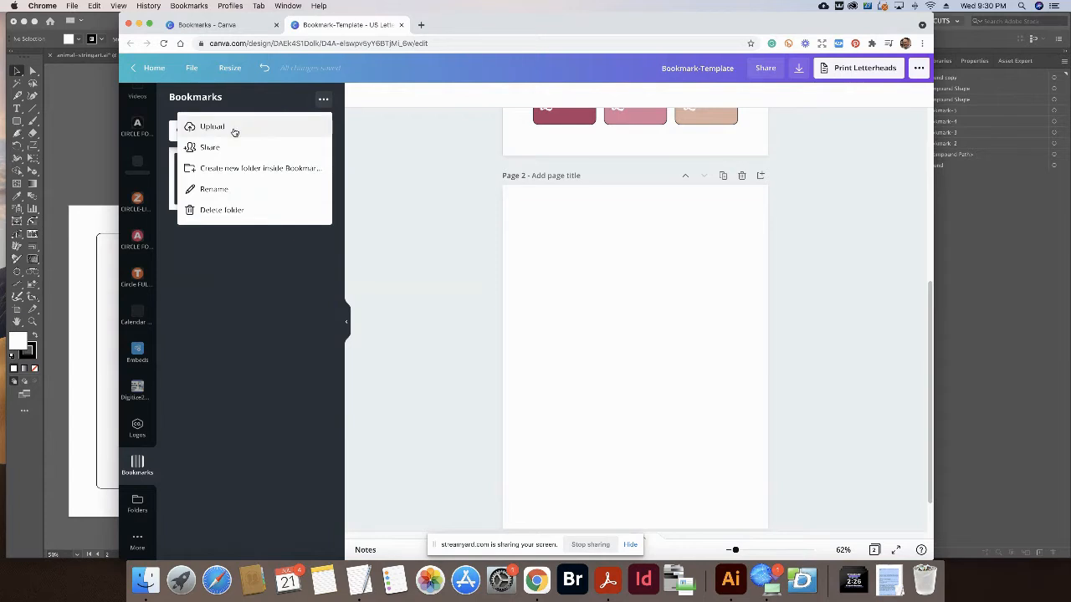
{"action": "left_click", "coordinate": [234, 133]}
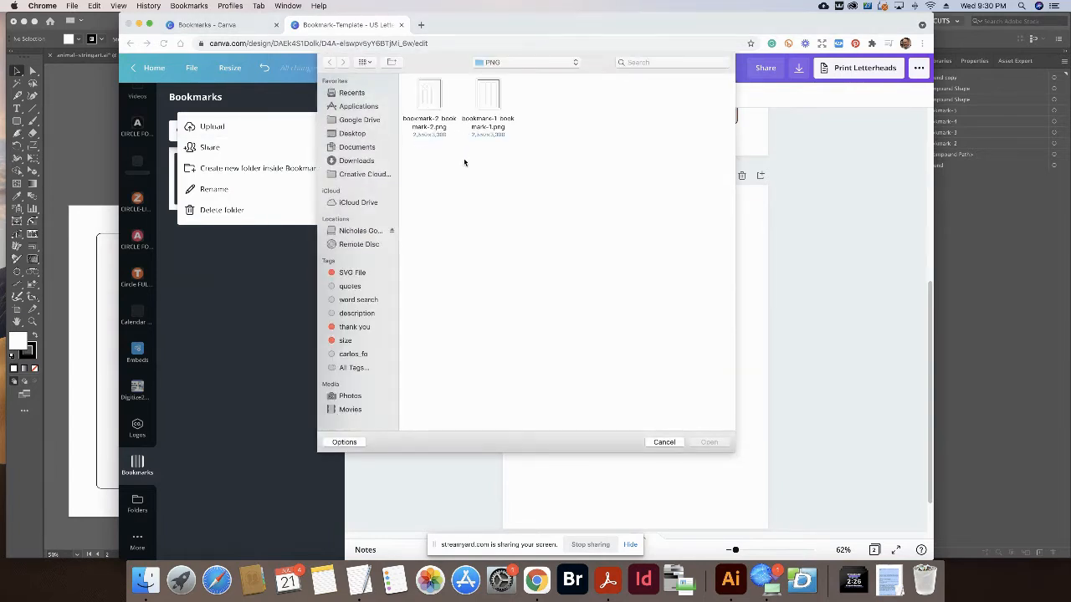
{"action": "left_click", "coordinate": [438, 102]}
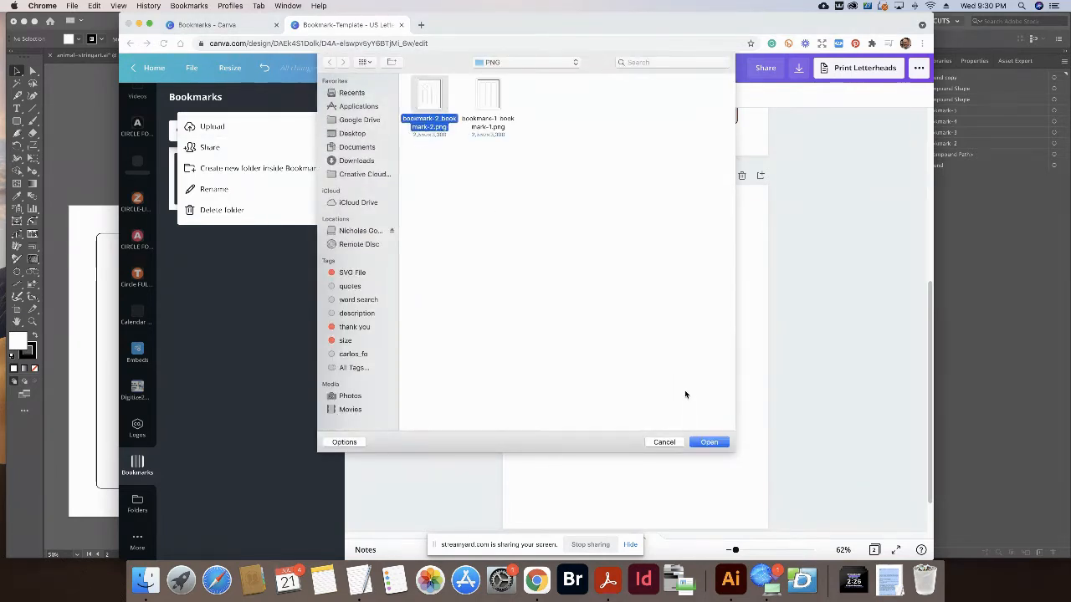
{"action": "left_click", "coordinate": [700, 441]}
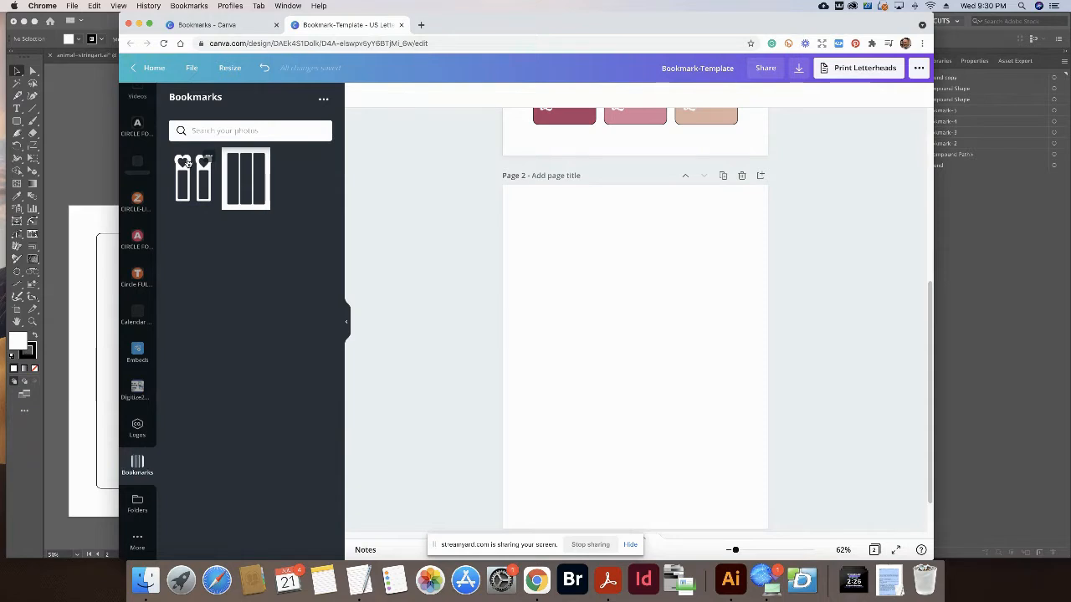
Add the heart bookmark template to page 2 so it fills the whole page, and lock and unlock it.
{"action": "left_click", "coordinate": [186, 162]}
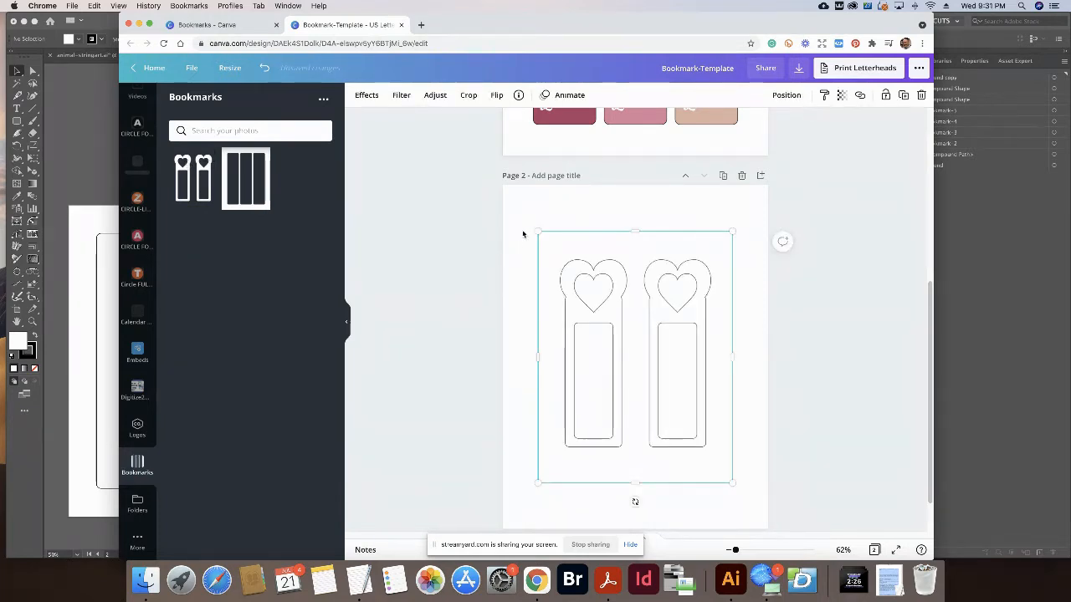
{"action": "left_click_drag", "start_coordinate": [536, 229], "coordinate": [502, 186]}
{"action": "left_click_drag", "start_coordinate": [732, 485], "coordinate": [768, 528]}
{"action": "scroll", "coordinate": [787, 464], "scroll_direction": "down", "scroll_amount": 1}
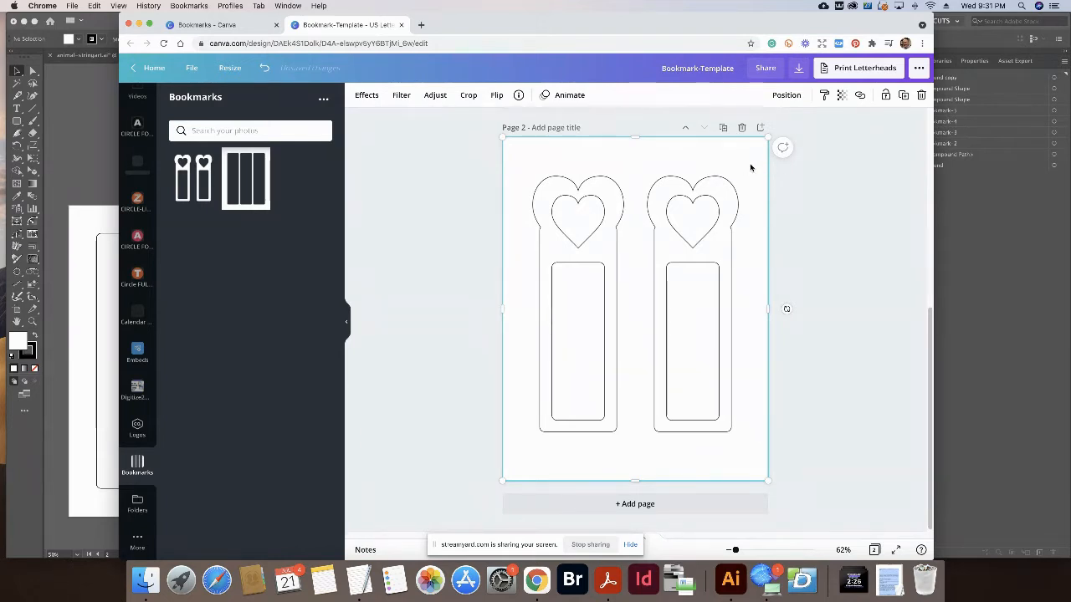
{"action": "left_click", "coordinate": [887, 95]}
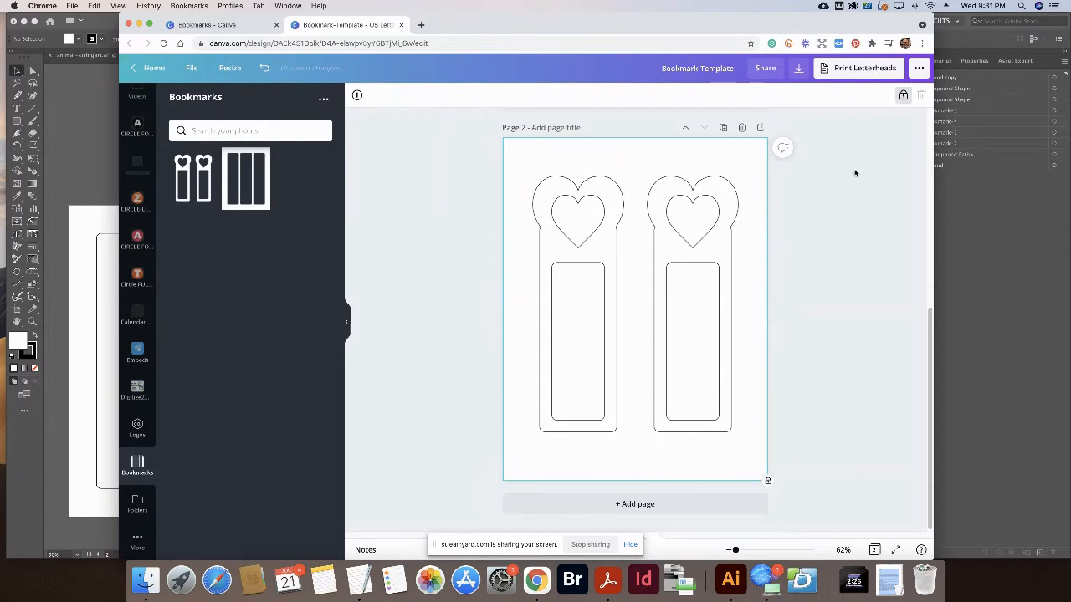
{"action": "left_click", "coordinate": [904, 94]}
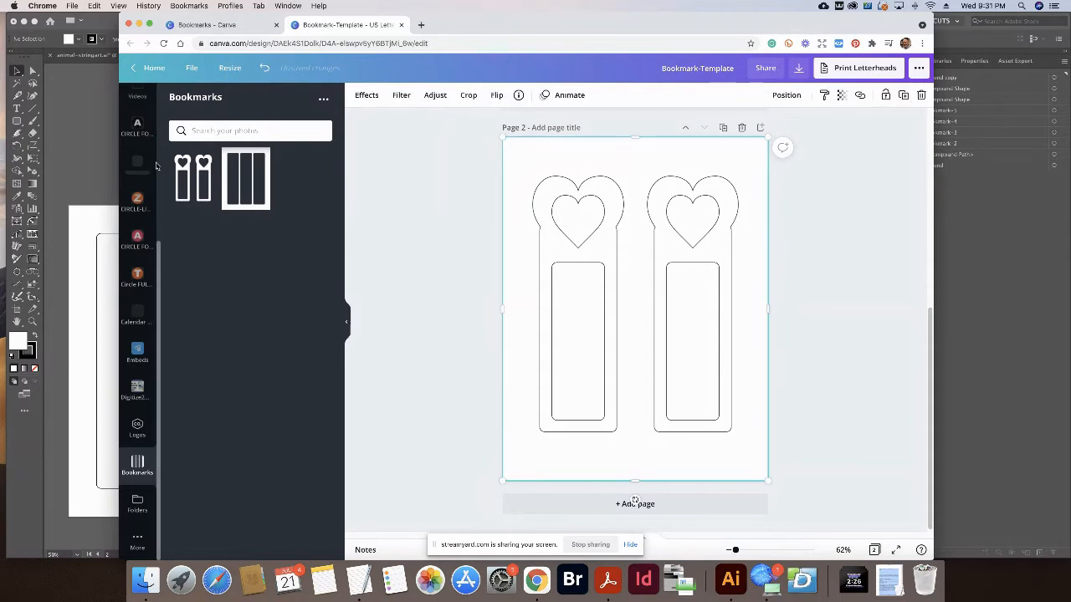
Open the photo library and browse the Flowers photos for an image to fill the heart cutout.
{"action": "scroll", "coordinate": [138, 163], "scroll_direction": "up", "scroll_amount": 5}
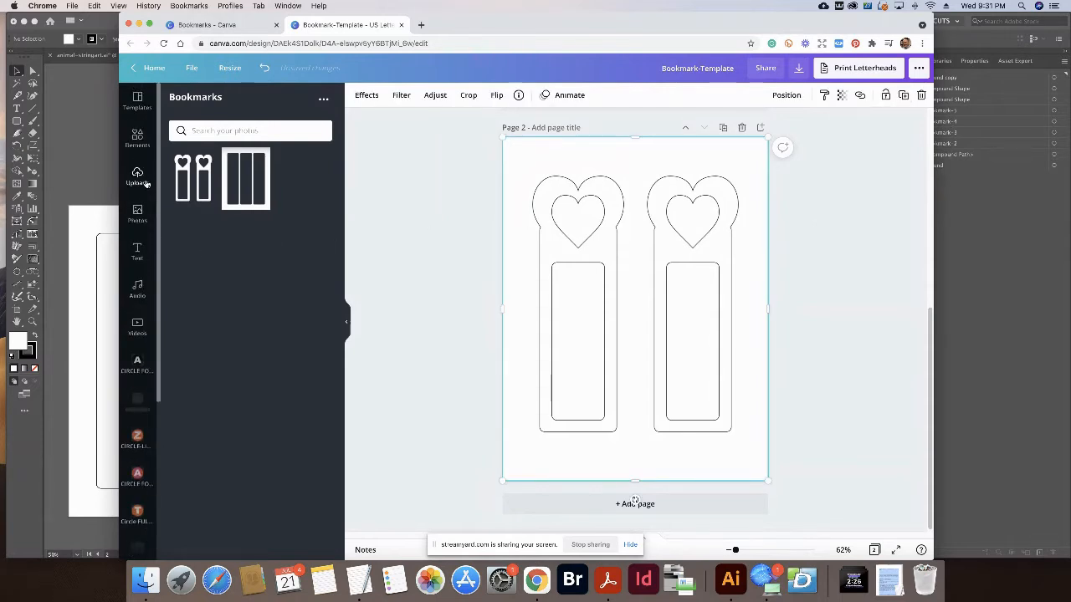
{"action": "left_click", "coordinate": [138, 139]}
{"action": "left_click", "coordinate": [138, 214]}
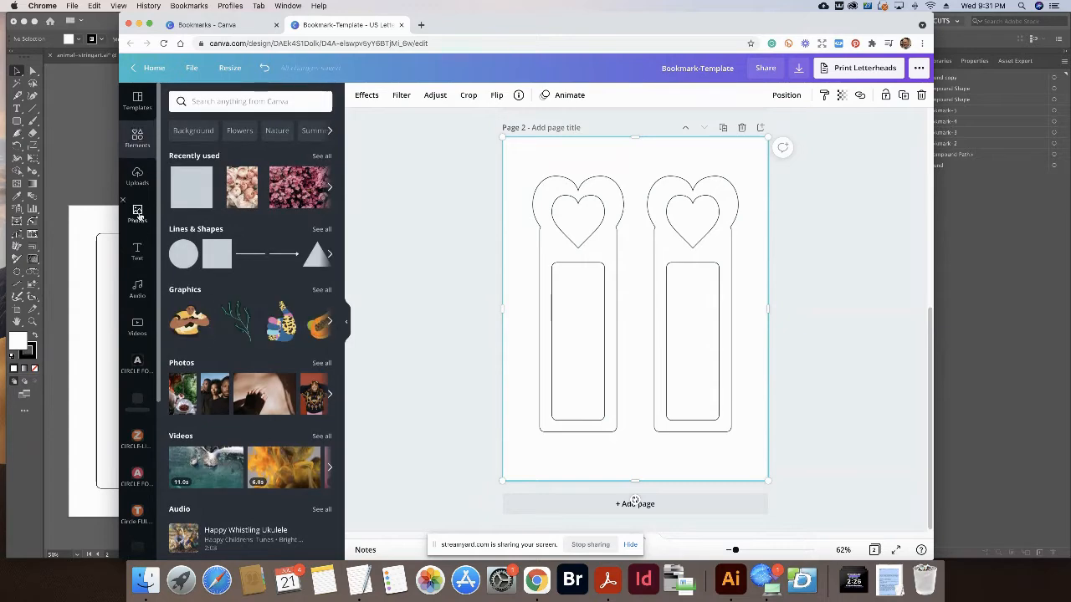
{"action": "scroll", "coordinate": [215, 251], "scroll_direction": "down", "scroll_amount": 4}
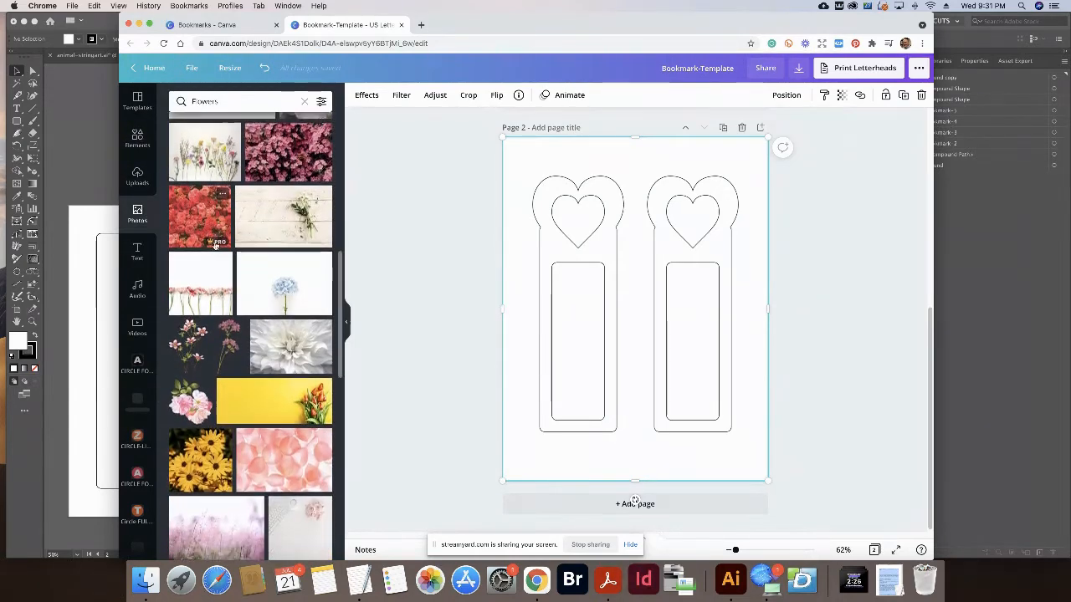
Try a small, rotated pink flower cutout over the first bookmark's small heart, and undo it completely.
{"action": "left_click", "coordinate": [191, 389]}
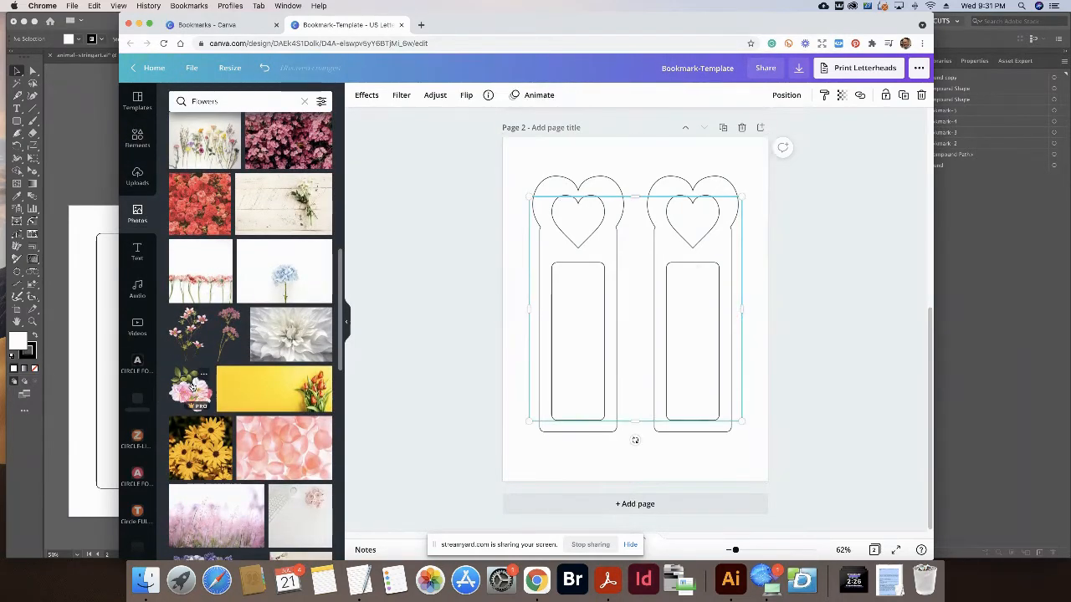
{"action": "left_click_drag", "start_coordinate": [741, 421], "coordinate": [566, 235]}
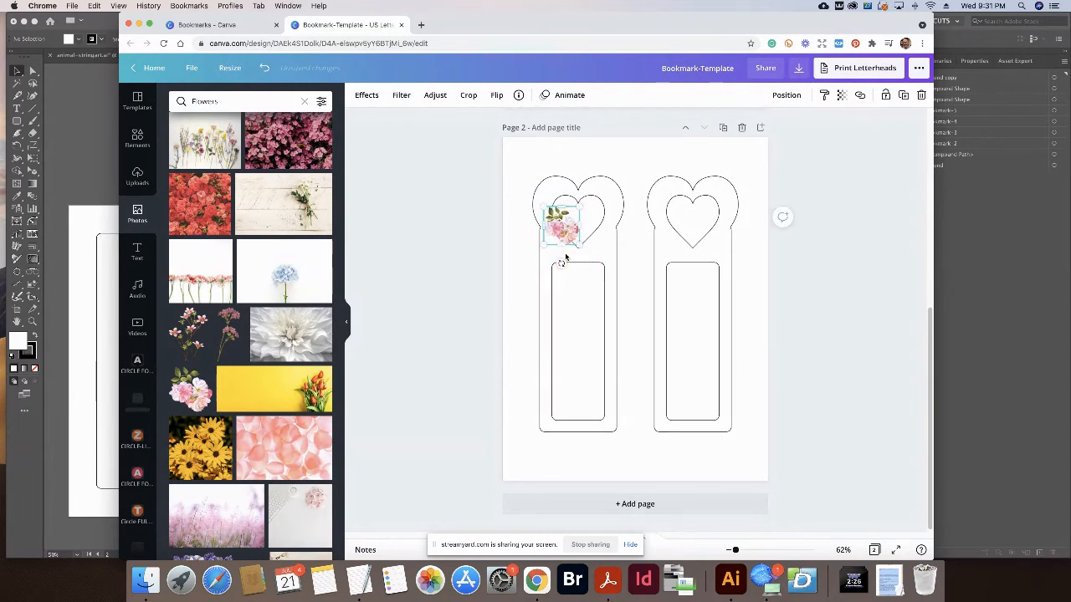
{"action": "left_click_drag", "start_coordinate": [563, 263], "coordinate": [609, 210]}
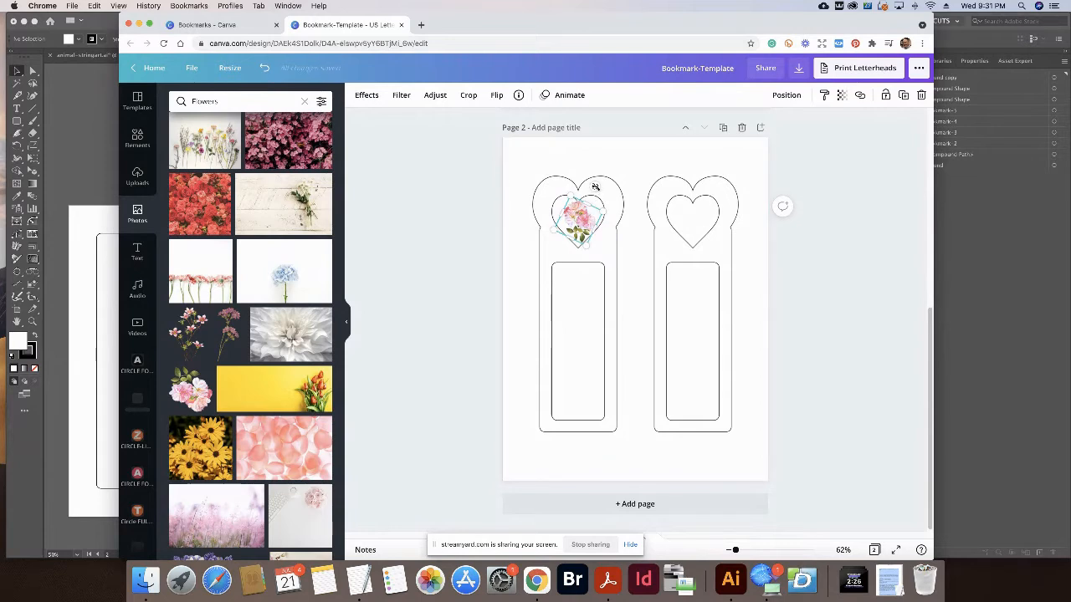
{"action": "left_click_drag", "start_coordinate": [595, 186], "coordinate": [589, 222]}
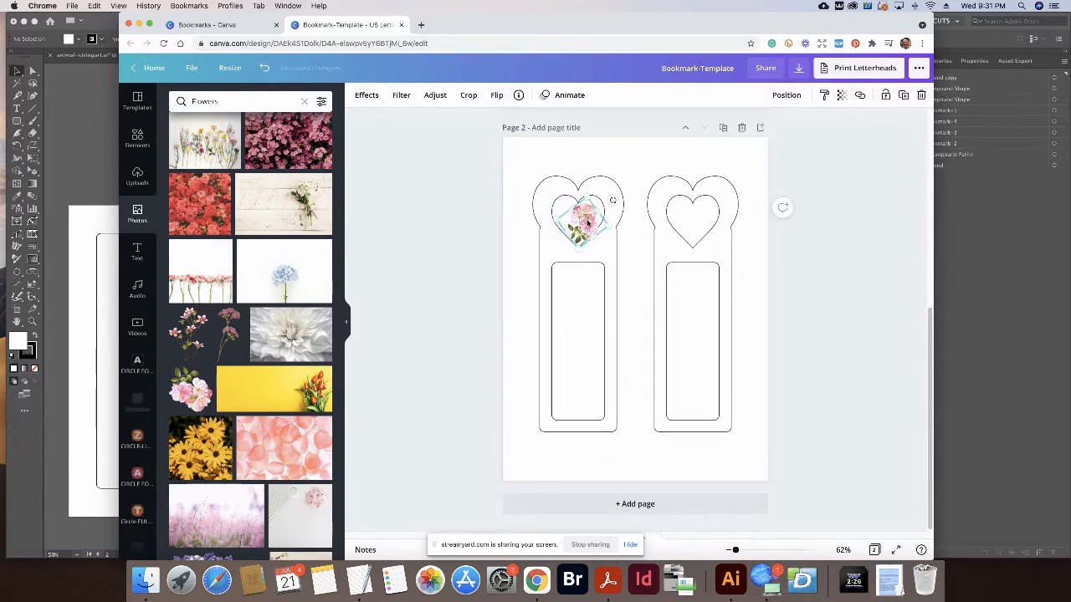
{"action": "key", "text": "super+z"}
{"action": "key", "text": "super+z"}
{"action": "key", "text": "super+z"}
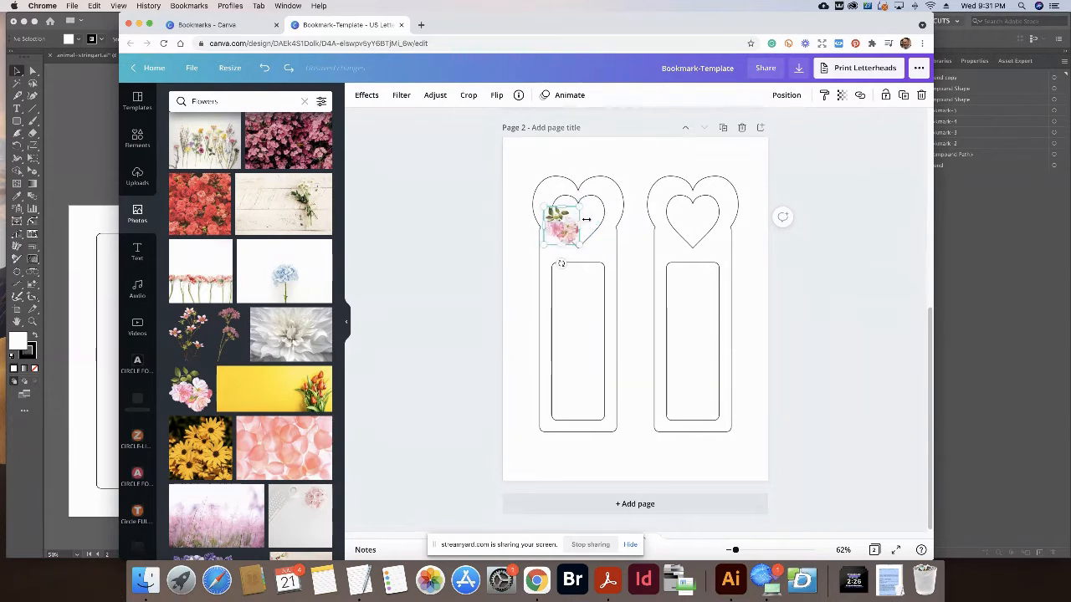
{"action": "key", "text": "super+z"}
Add the blue flower photo on white and shrink it to cover the first bookmark's small heart.
{"action": "left_click", "coordinate": [280, 283]}
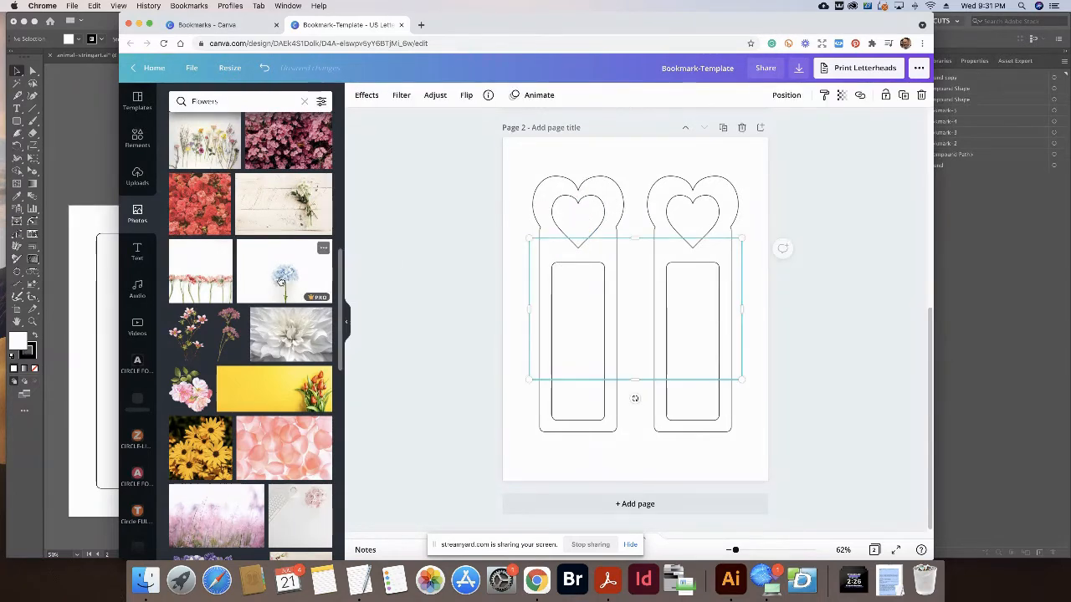
{"action": "left_click_drag", "start_coordinate": [647, 298], "coordinate": [575, 191]}
{"action": "left_click_drag", "start_coordinate": [667, 275], "coordinate": [590, 237]}
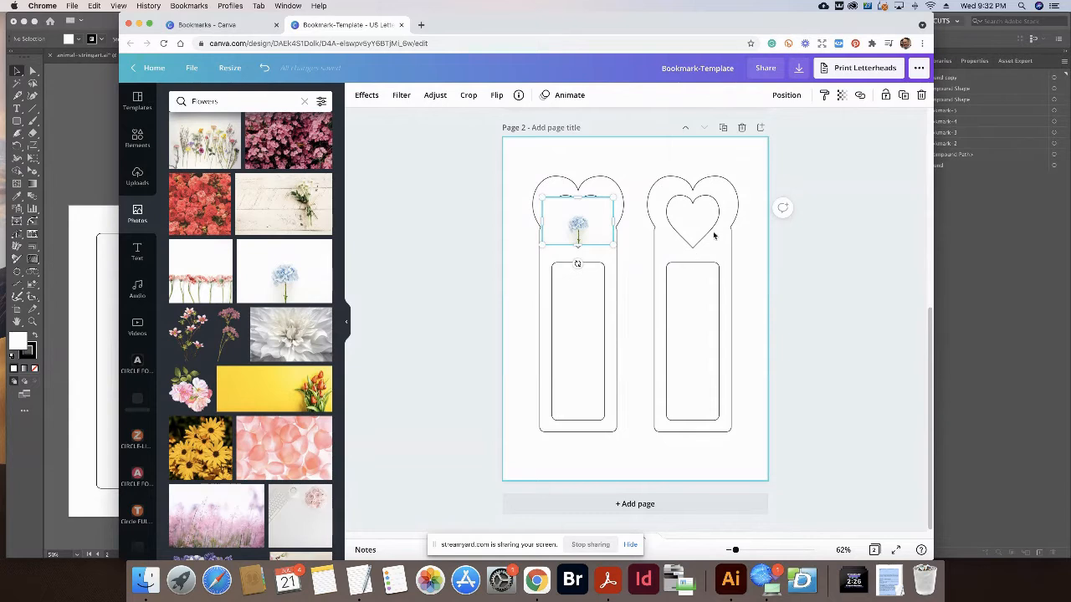
Send the blue flower photo backward behind the bookmark template and deselect it.
{"action": "left_click", "coordinate": [787, 94]}
{"action": "left_click", "coordinate": [756, 127]}
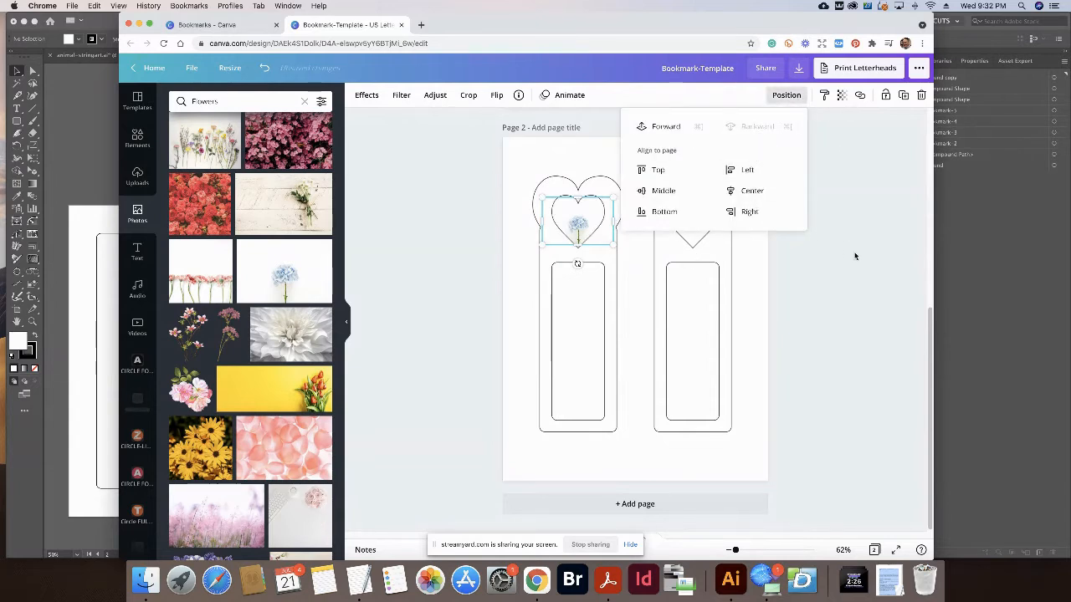
{"action": "left_click", "coordinate": [855, 256]}
{"action": "left_click", "coordinate": [640, 287]}
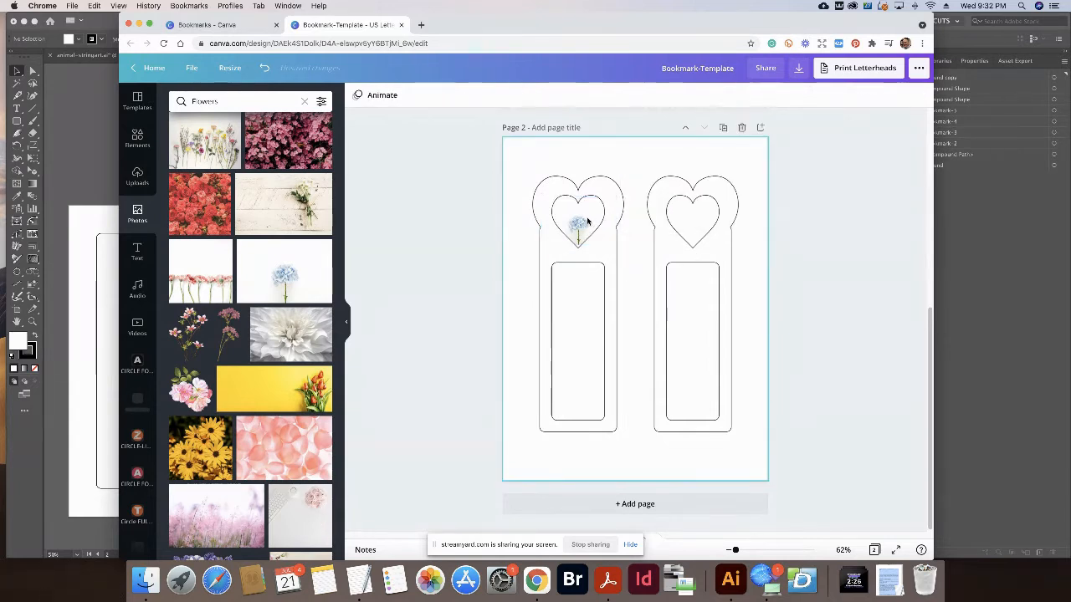
{"action": "left_click", "coordinate": [434, 230]}
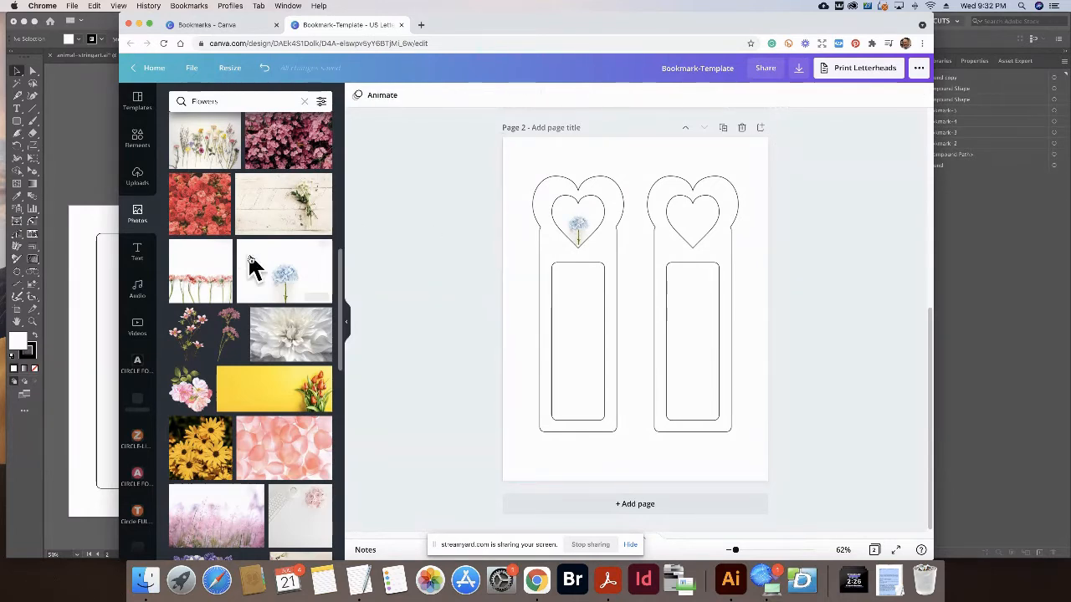
Add the pale pink rose bouquet photo and move it over the heart of the second bookmark.
{"action": "scroll", "coordinate": [215, 274], "scroll_direction": "down", "scroll_amount": 1}
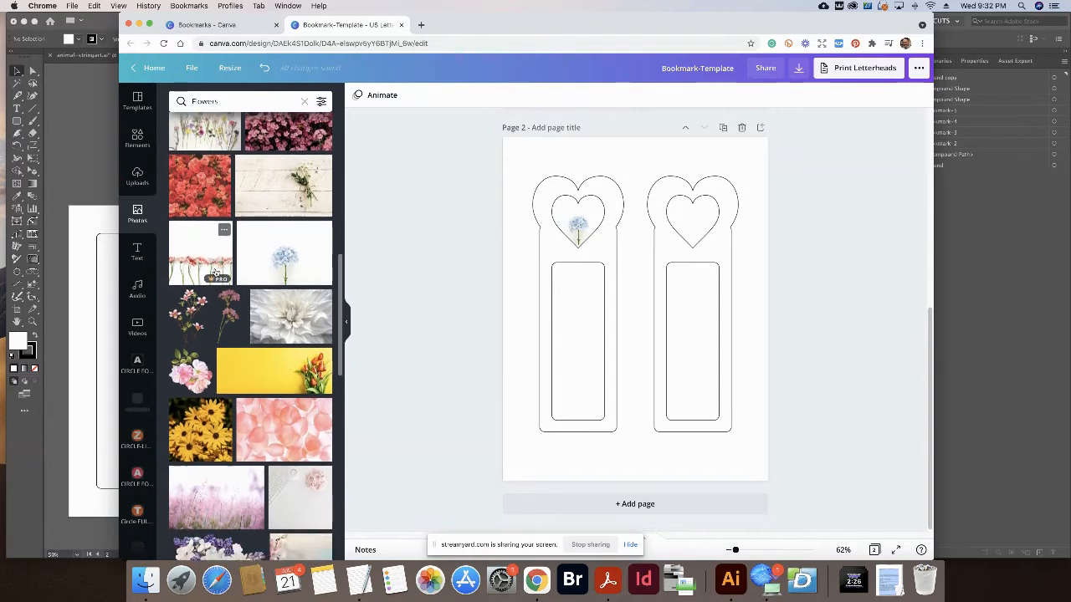
{"action": "scroll", "coordinate": [215, 274], "scroll_direction": "down", "scroll_amount": 10}
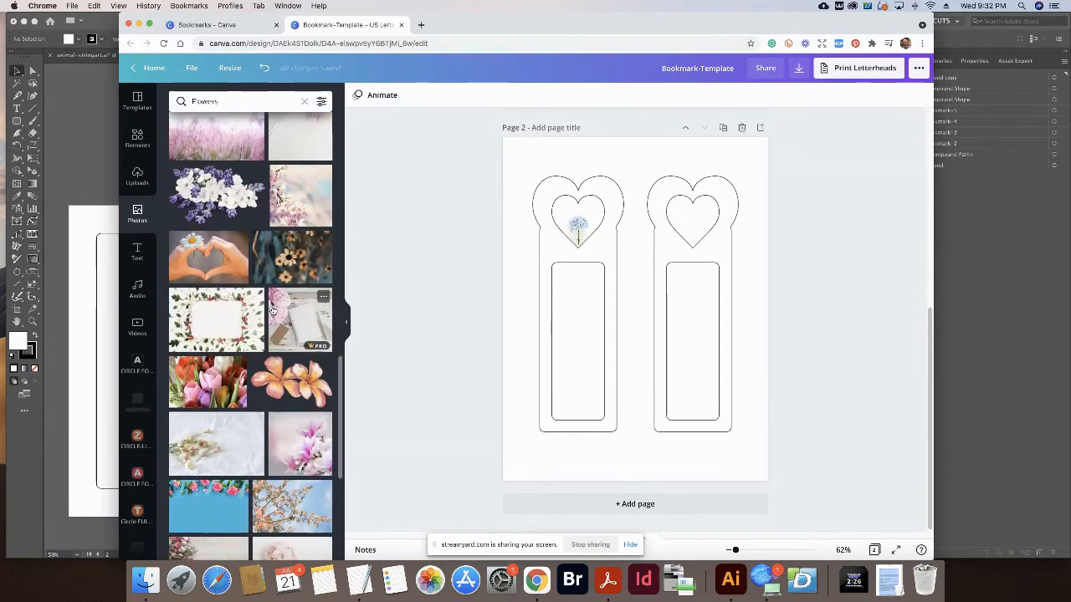
{"action": "scroll", "coordinate": [272, 311], "scroll_direction": "down", "scroll_amount": 3}
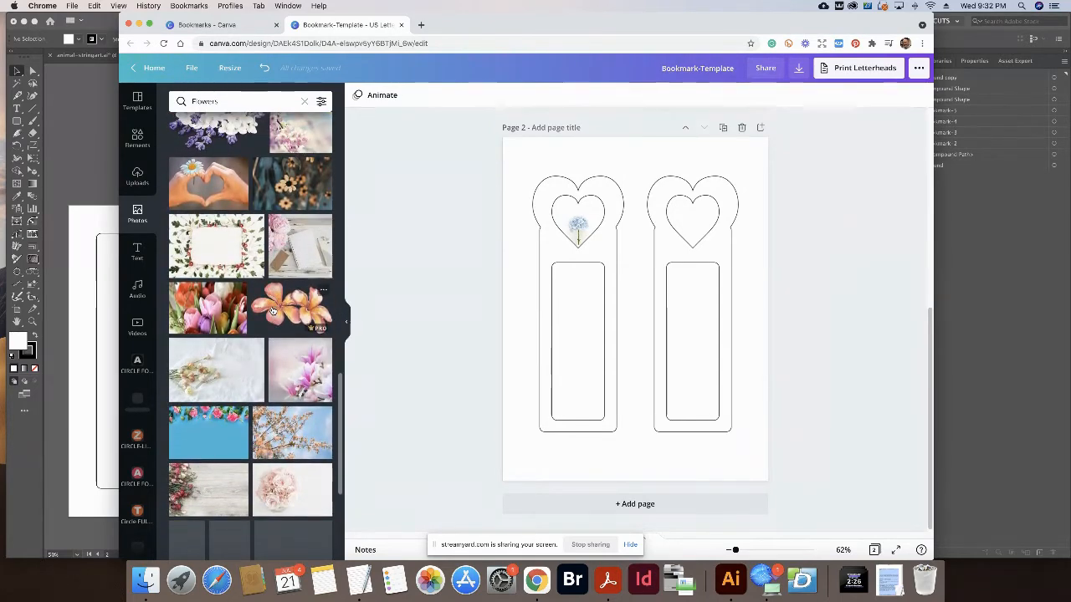
{"action": "scroll", "coordinate": [272, 310], "scroll_direction": "down", "scroll_amount": 4}
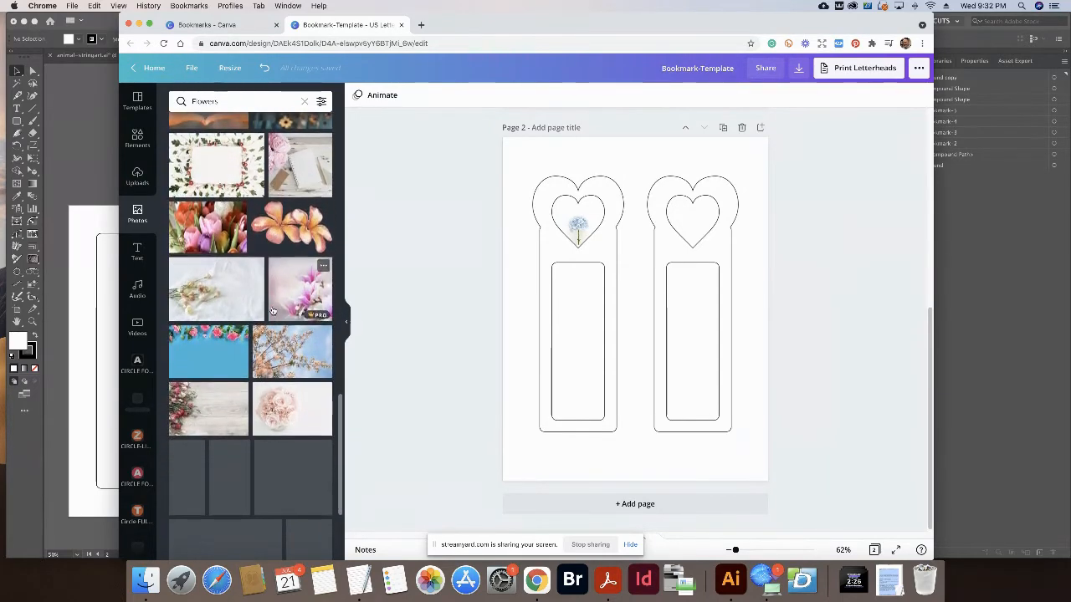
{"action": "left_click", "coordinate": [288, 399]}
{"action": "left_click_drag", "start_coordinate": [662, 318], "coordinate": [743, 227]}
{"action": "left_click", "coordinate": [788, 226]}
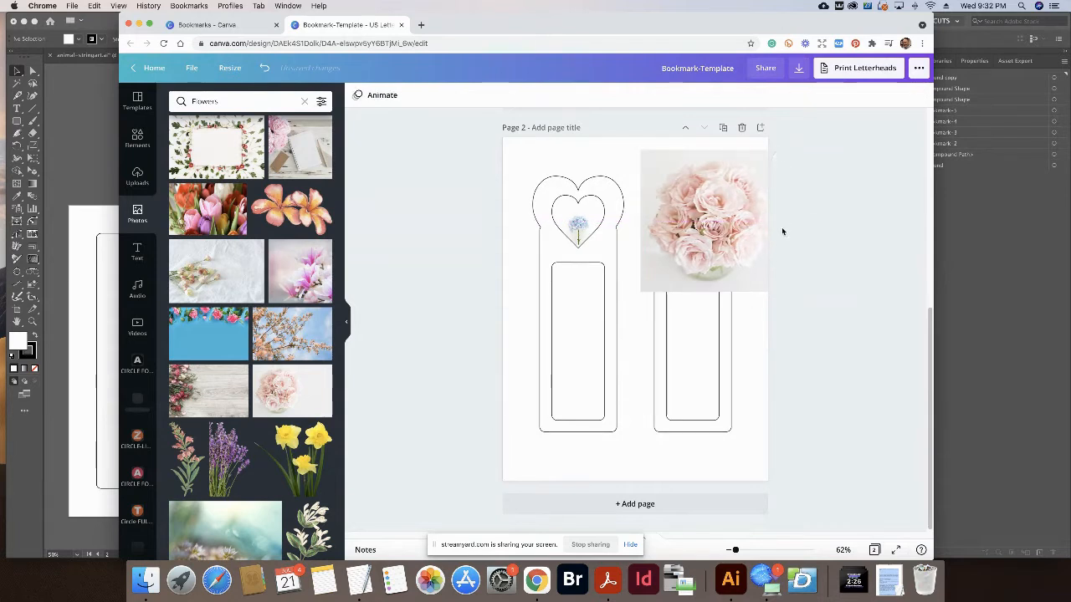
Crop the pale pink rose bouquet photo closely around the flowers, removing the empty background beside them.
{"action": "double_click", "coordinate": [753, 224]}
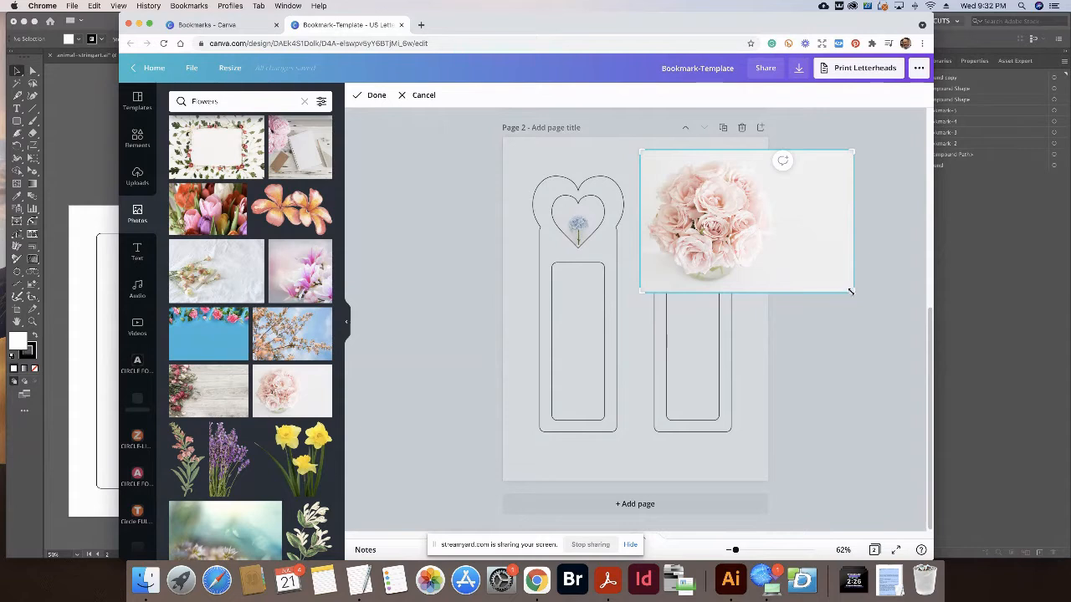
{"action": "left_click_drag", "start_coordinate": [851, 291], "coordinate": [776, 279]}
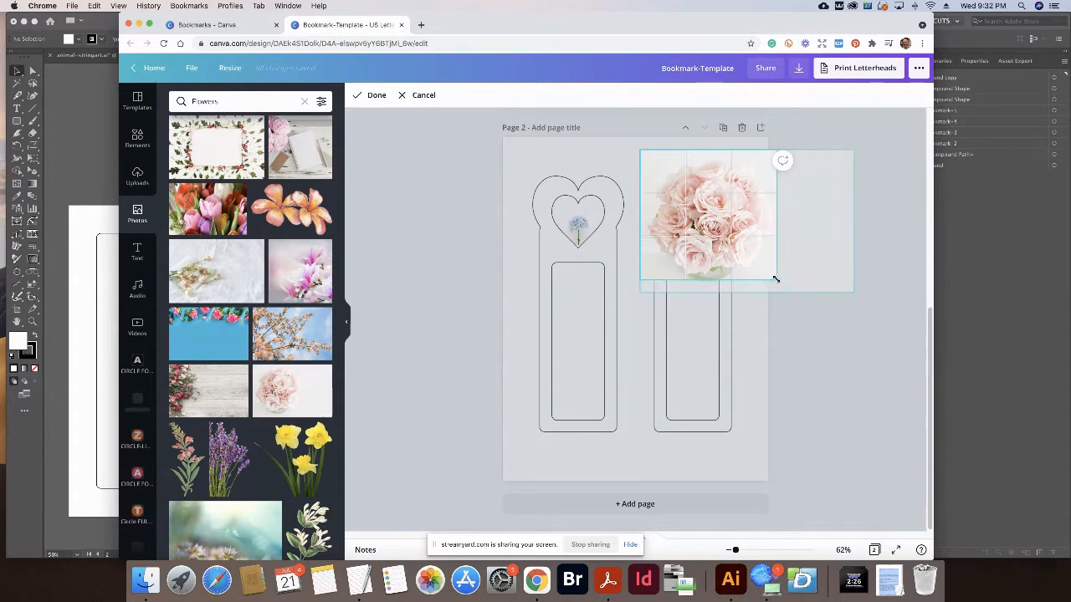
{"action": "left_click_drag", "start_coordinate": [637, 151], "coordinate": [647, 155]}
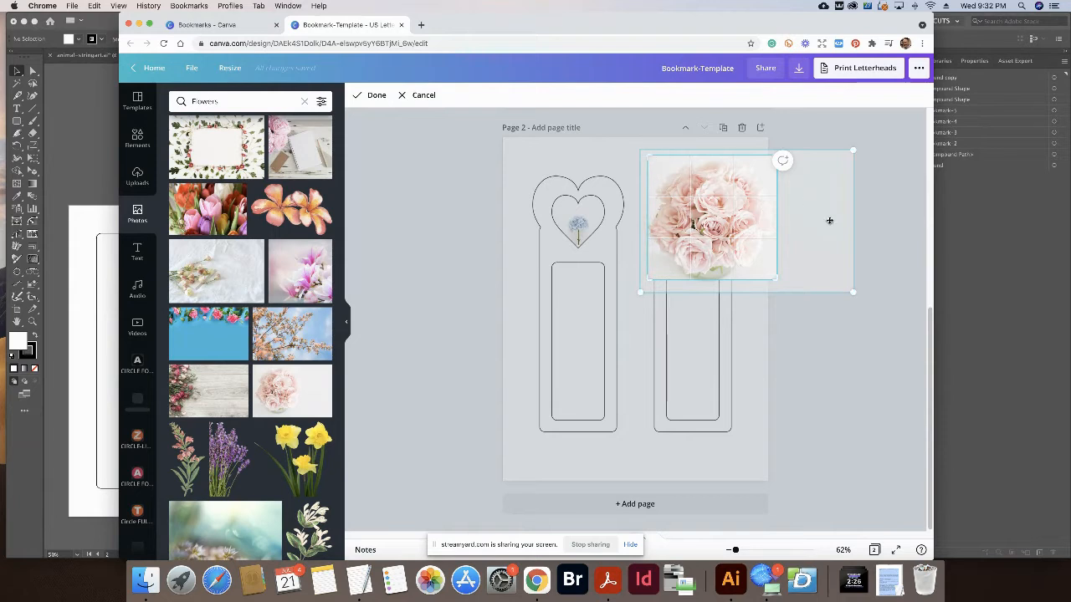
{"action": "left_click", "coordinate": [875, 274]}
Shrink the rose bouquet photo to cover the second bookmark's small heart and send it backward behind the template.
{"action": "left_click", "coordinate": [748, 246]}
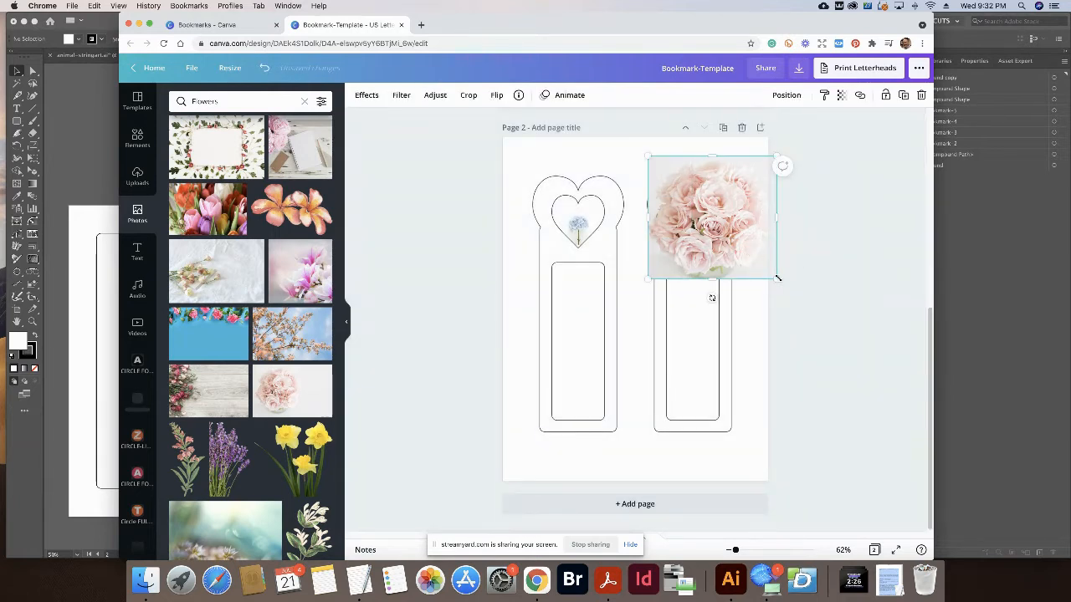
{"action": "left_click_drag", "start_coordinate": [770, 273], "coordinate": [706, 241]}
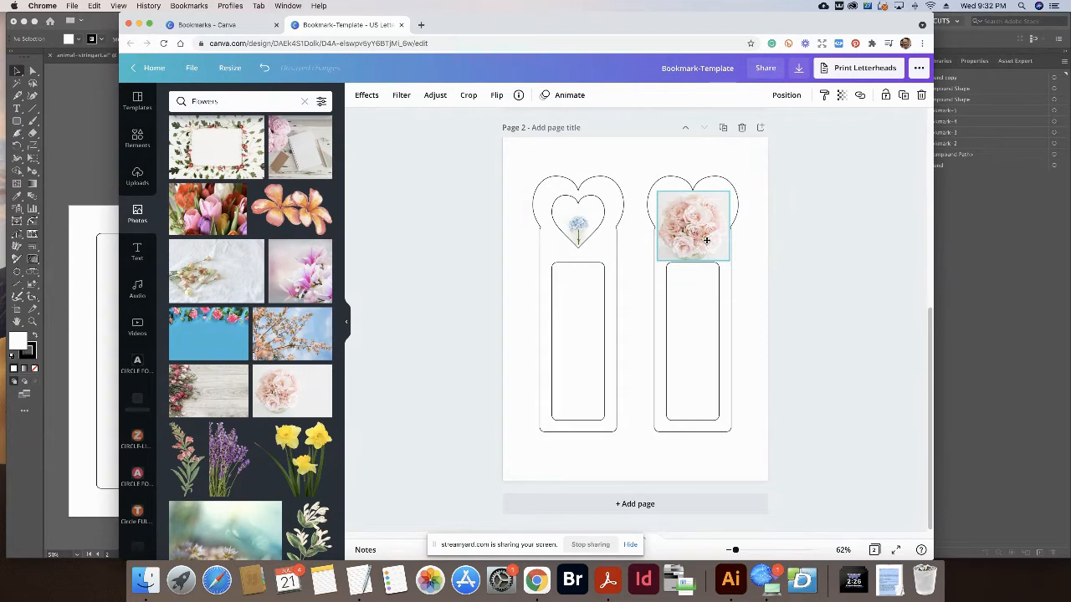
{"action": "left_click_drag", "start_coordinate": [726, 258], "coordinate": [705, 238]}
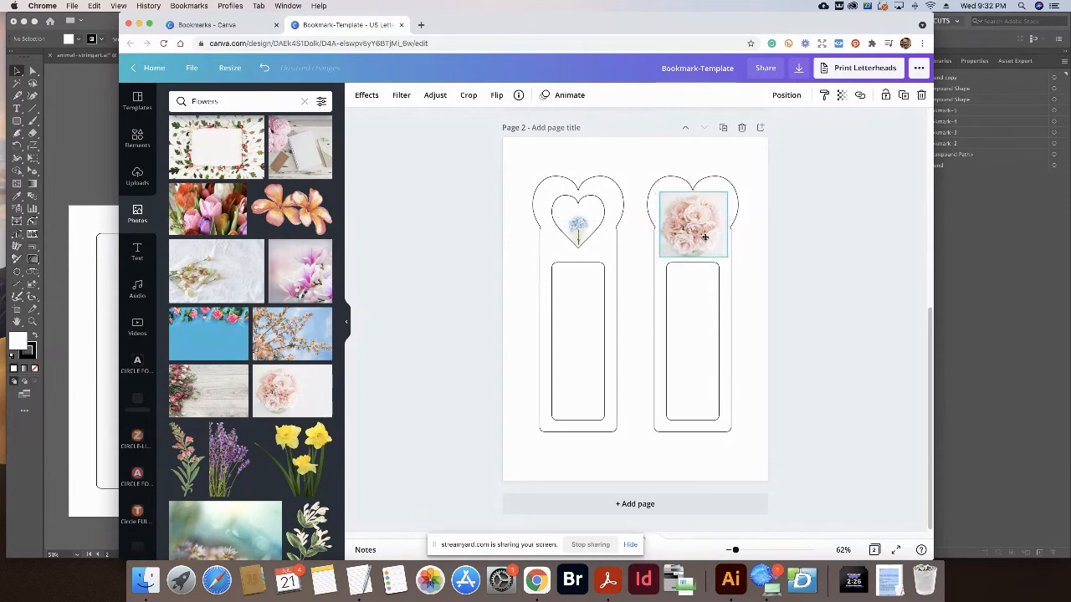
{"action": "left_click", "coordinate": [784, 95]}
{"action": "left_click", "coordinate": [759, 132]}
{"action": "left_click", "coordinate": [760, 287]}
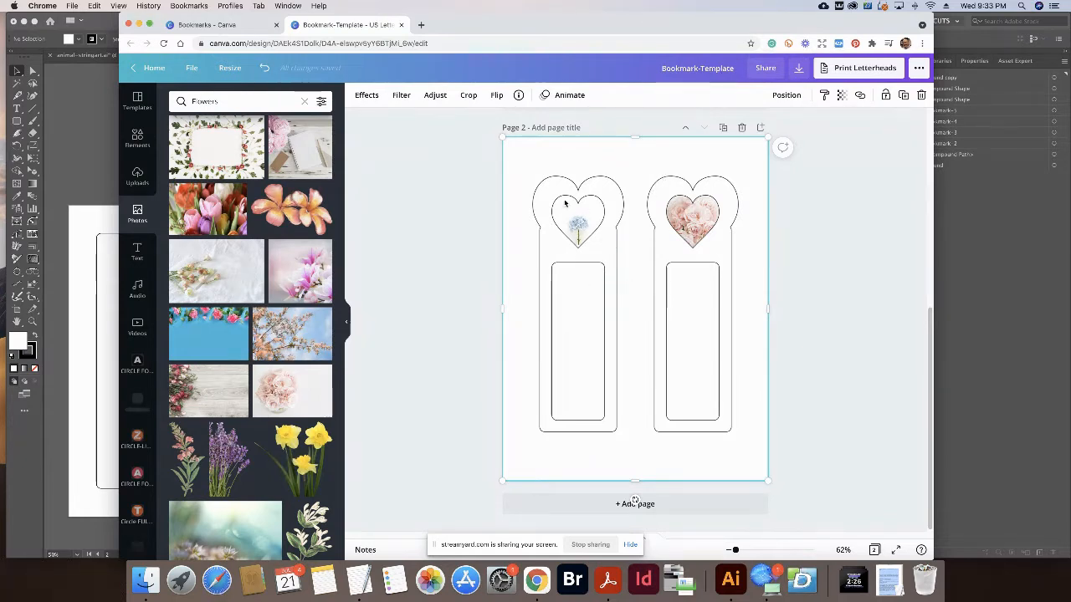
Add the photo of yellow flowers on light blue and crop it to cover the first bookmark's rectangular cutout.
{"action": "scroll", "coordinate": [273, 313], "scroll_direction": "down", "scroll_amount": 2}
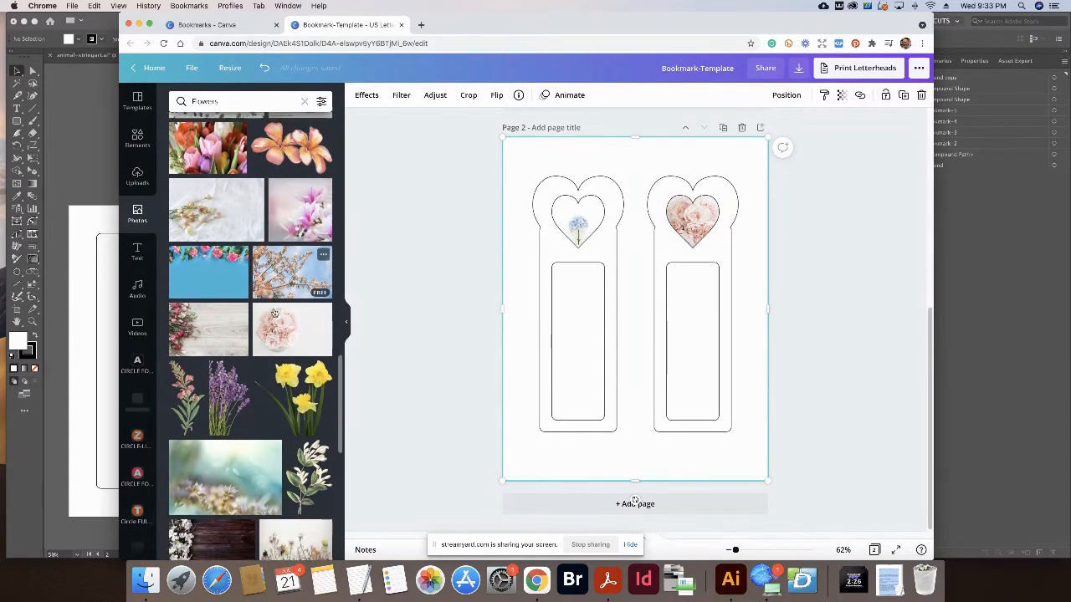
{"action": "scroll", "coordinate": [274, 313], "scroll_direction": "down", "scroll_amount": 1}
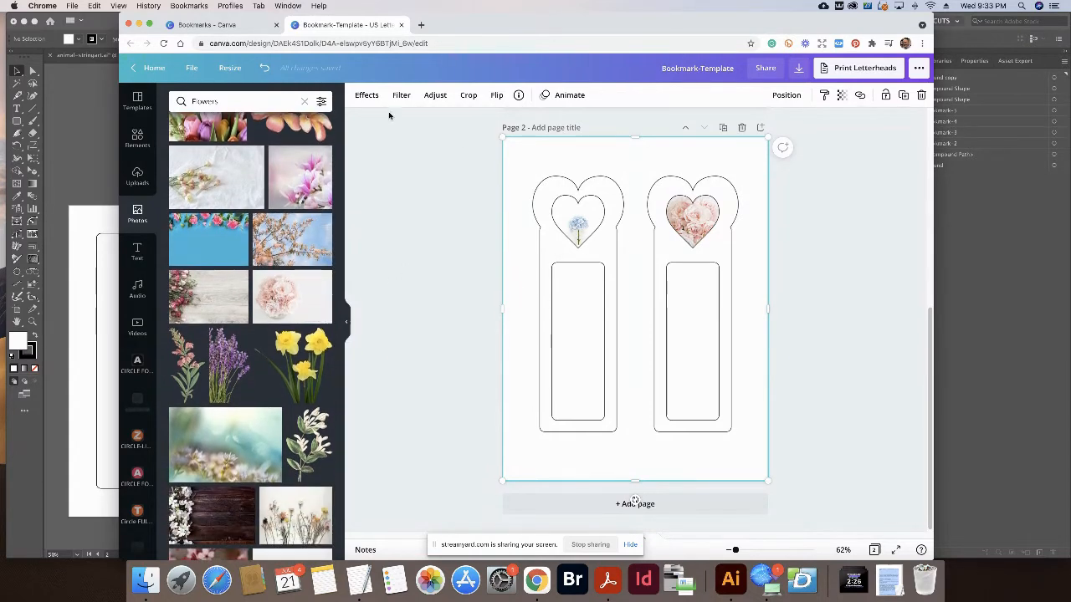
{"action": "scroll", "coordinate": [254, 358], "scroll_direction": "down", "scroll_amount": 6}
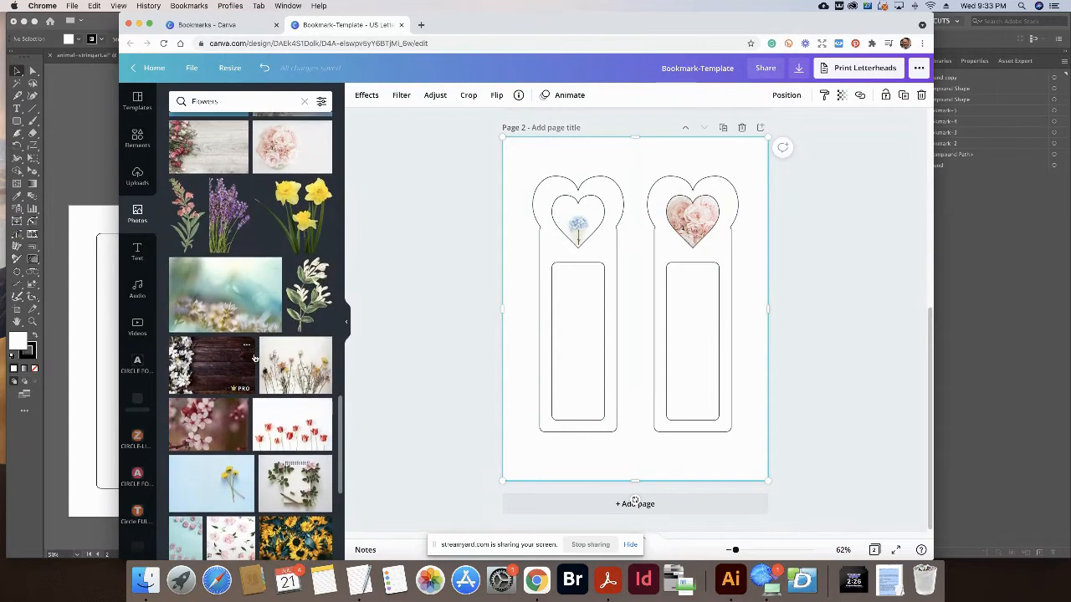
{"action": "scroll", "coordinate": [254, 358], "scroll_direction": "down", "scroll_amount": 2}
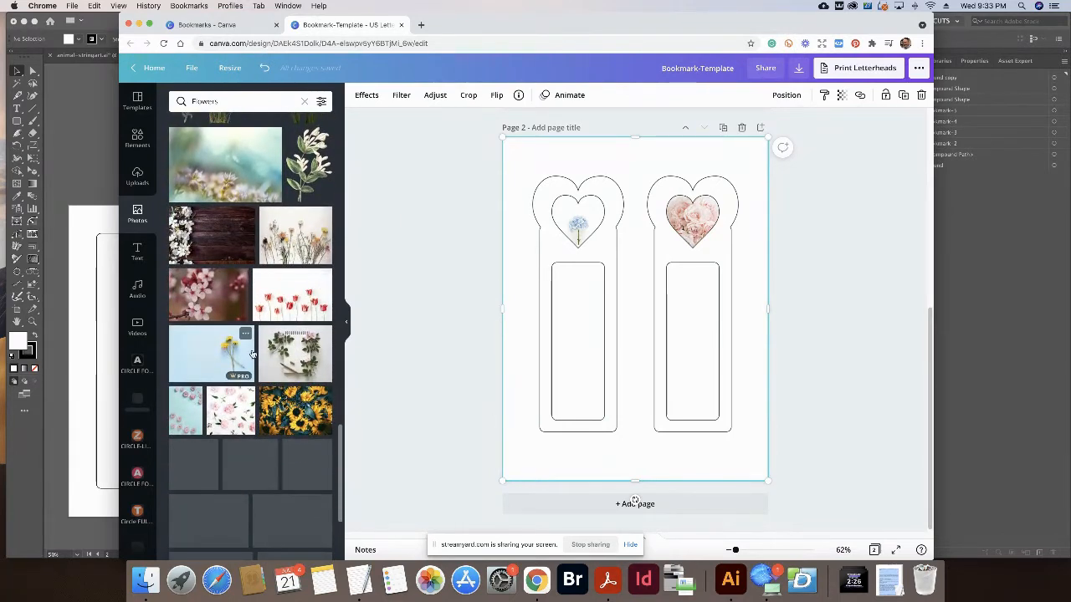
{"action": "left_click", "coordinate": [201, 348]}
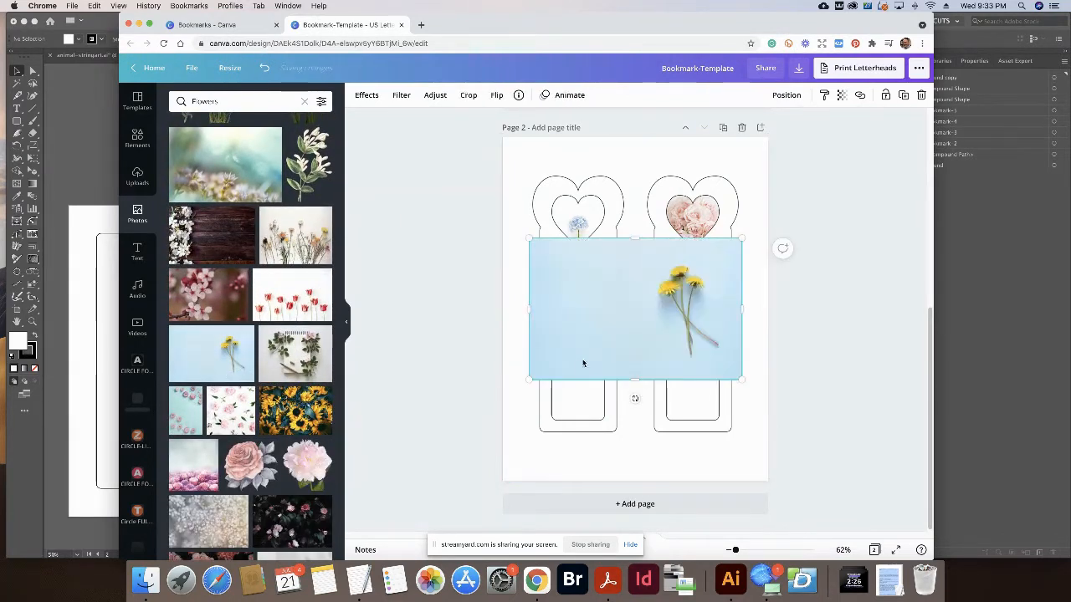
{"action": "left_click_drag", "start_coordinate": [583, 363], "coordinate": [513, 350]}
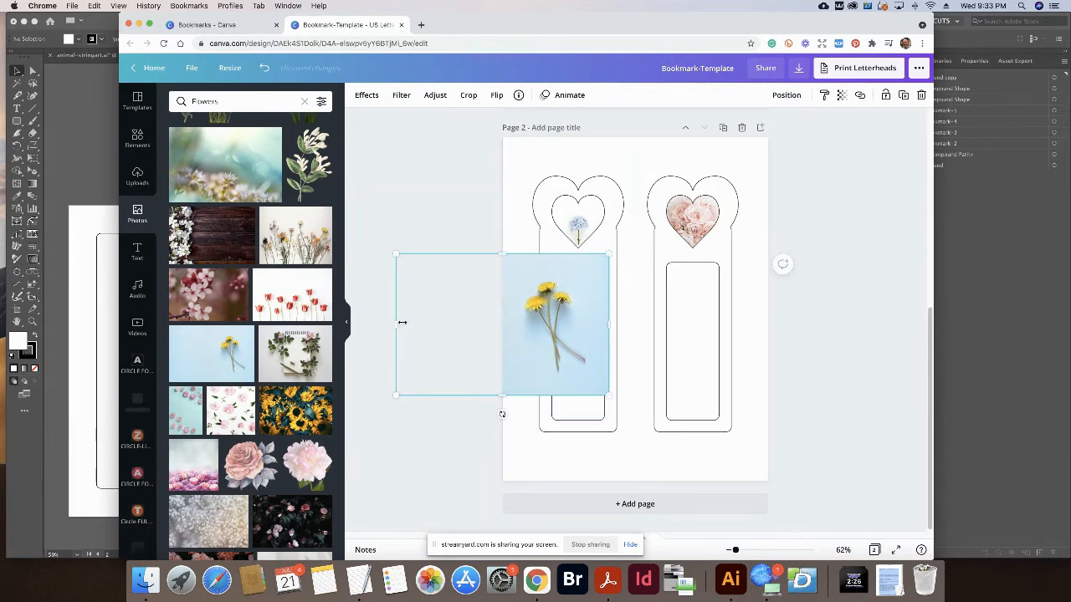
{"action": "left_click", "coordinate": [441, 318]}
{"action": "left_click", "coordinate": [517, 323]}
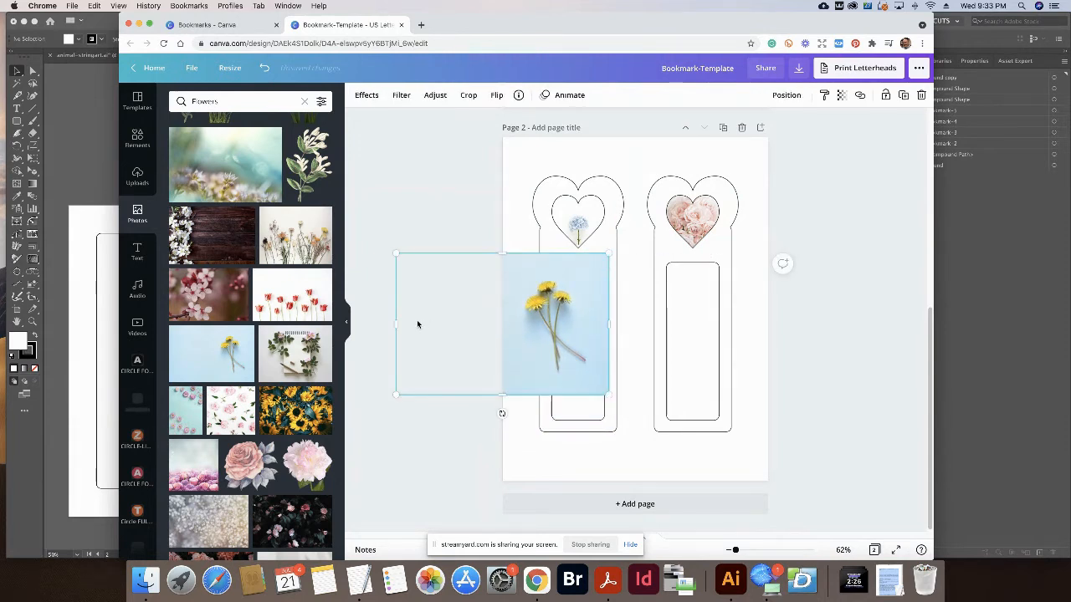
{"action": "left_click_drag", "start_coordinate": [417, 323], "coordinate": [610, 334]}
{"action": "left_click_drag", "start_coordinate": [578, 396], "coordinate": [576, 427]}
{"action": "left_click_drag", "start_coordinate": [584, 377], "coordinate": [583, 373]}
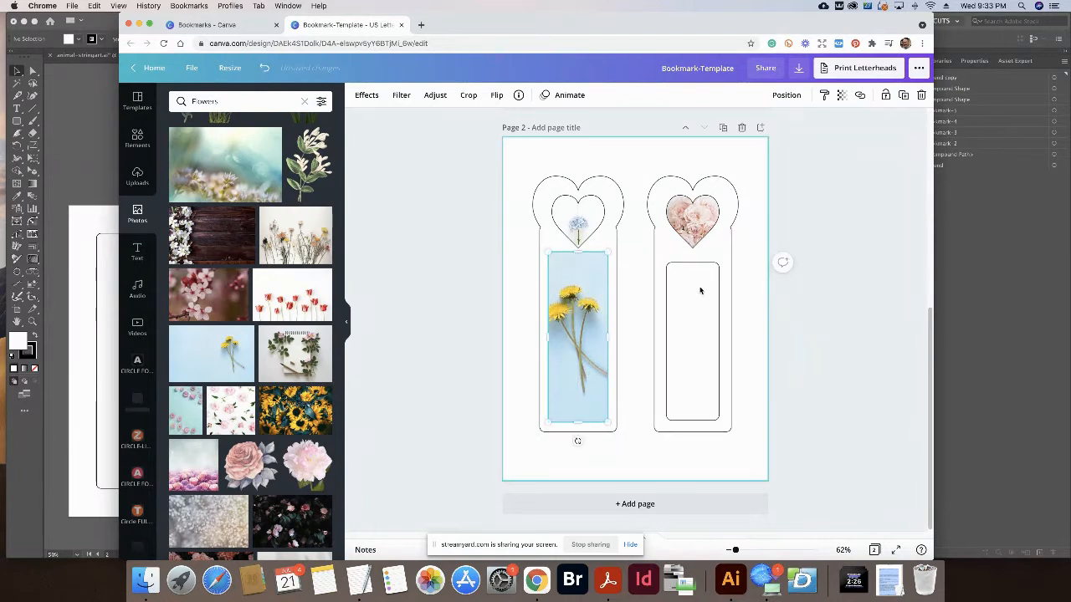
Try the yellow flower photo behind the bookmark template, and undo the reordering and the photo's last move.
{"action": "left_click", "coordinate": [786, 95]}
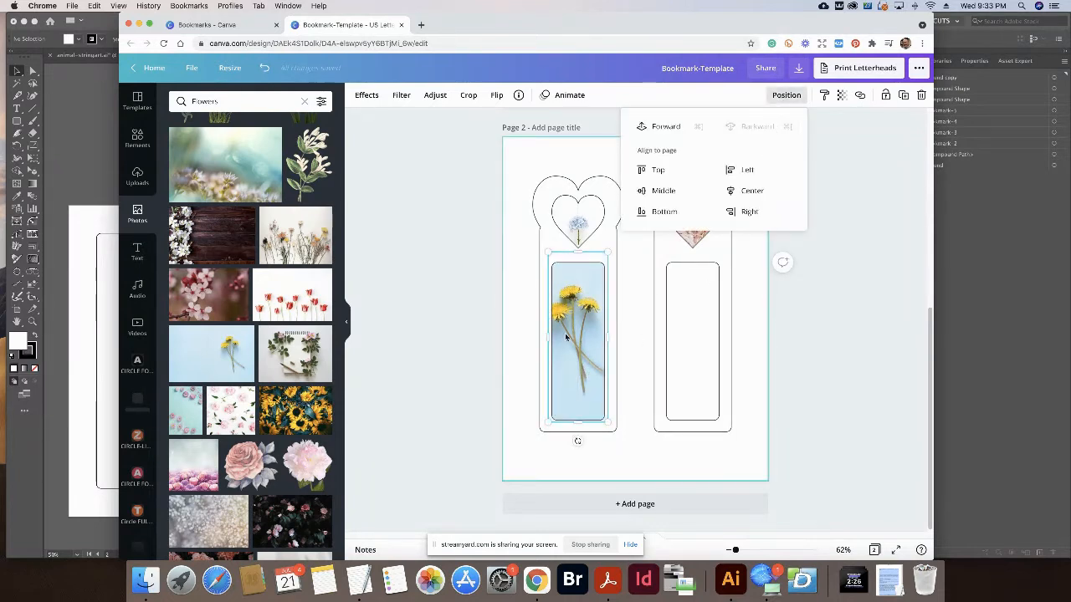
{"action": "left_click", "coordinate": [479, 344]}
{"action": "left_click", "coordinate": [578, 334]}
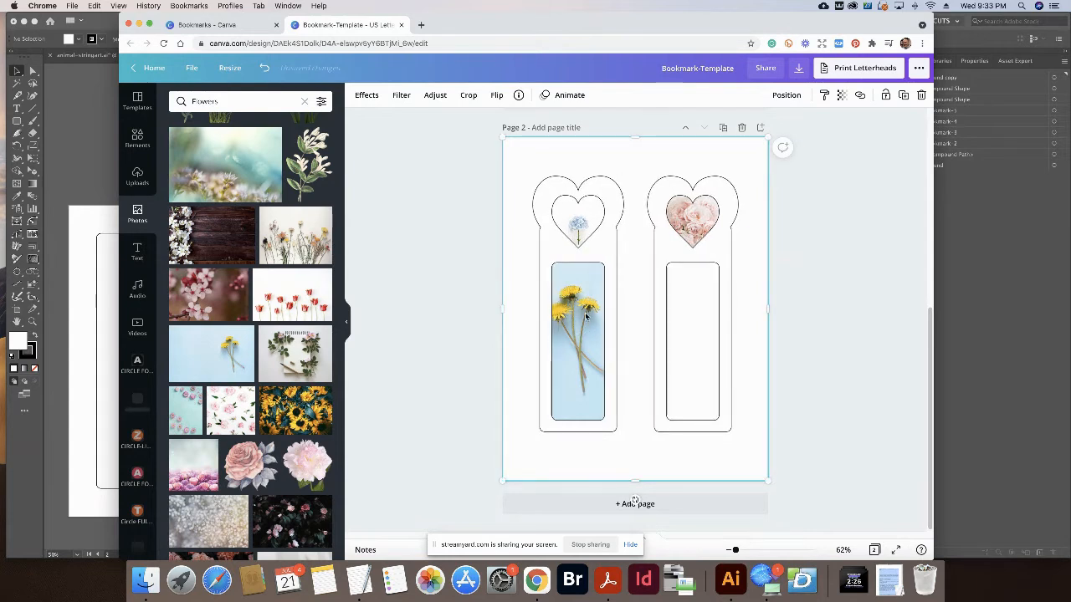
{"action": "key", "text": "super+z"}
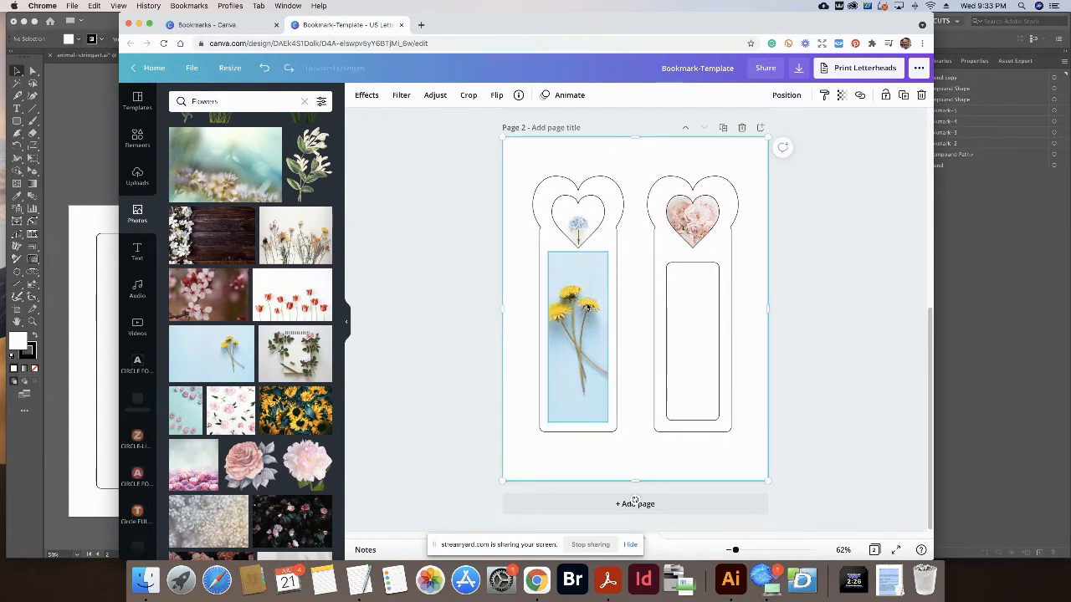
{"action": "key", "text": "super+z"}
Widen and reposition the yellow flower photo over the first bookmark's rectangle, send it backward behind the template, and deselect it.
{"action": "left_click", "coordinate": [580, 322]}
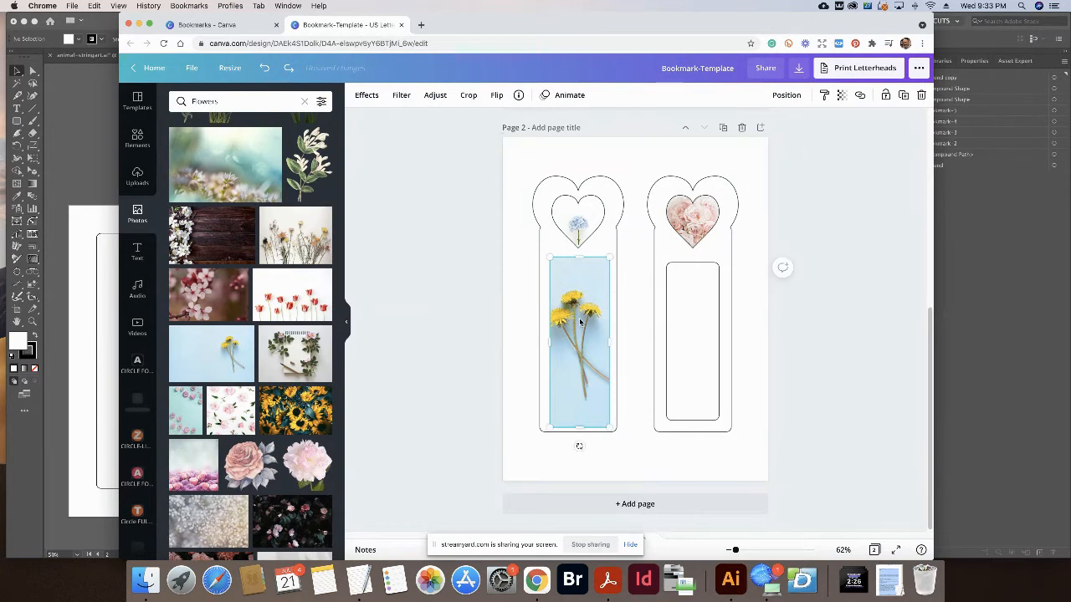
{"action": "mouse_move", "coordinate": [572, 340]}
{"action": "left_mouse_down"}
{"action": "mouse_move", "coordinate": [541, 338]}
{"action": "mouse_move", "coordinate": [568, 336]}
{"action": "left_mouse_up"}
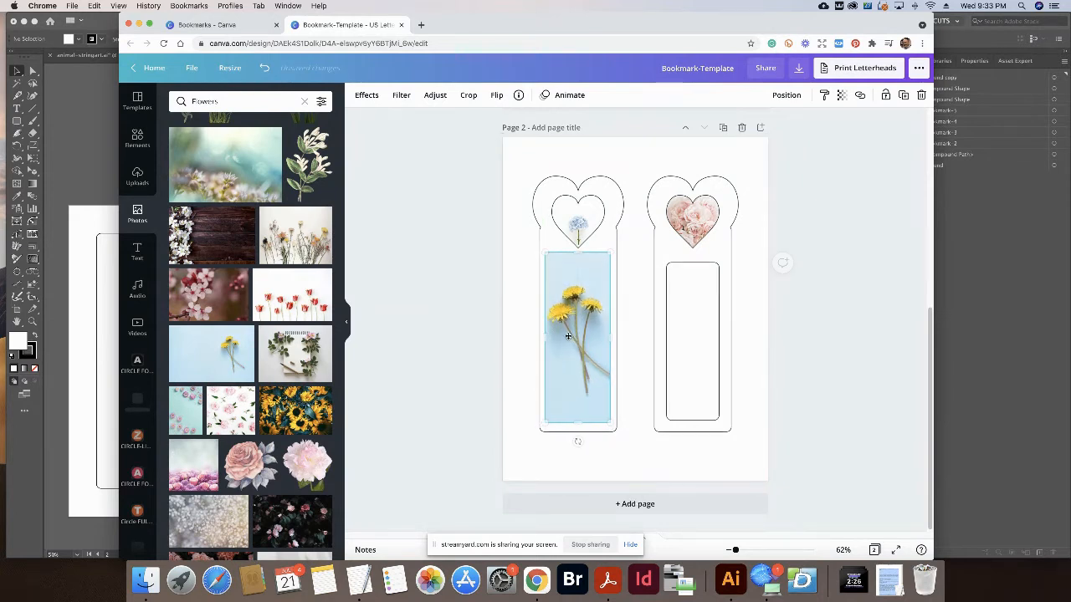
{"action": "left_click", "coordinate": [786, 95]}
{"action": "left_click", "coordinate": [767, 129]}
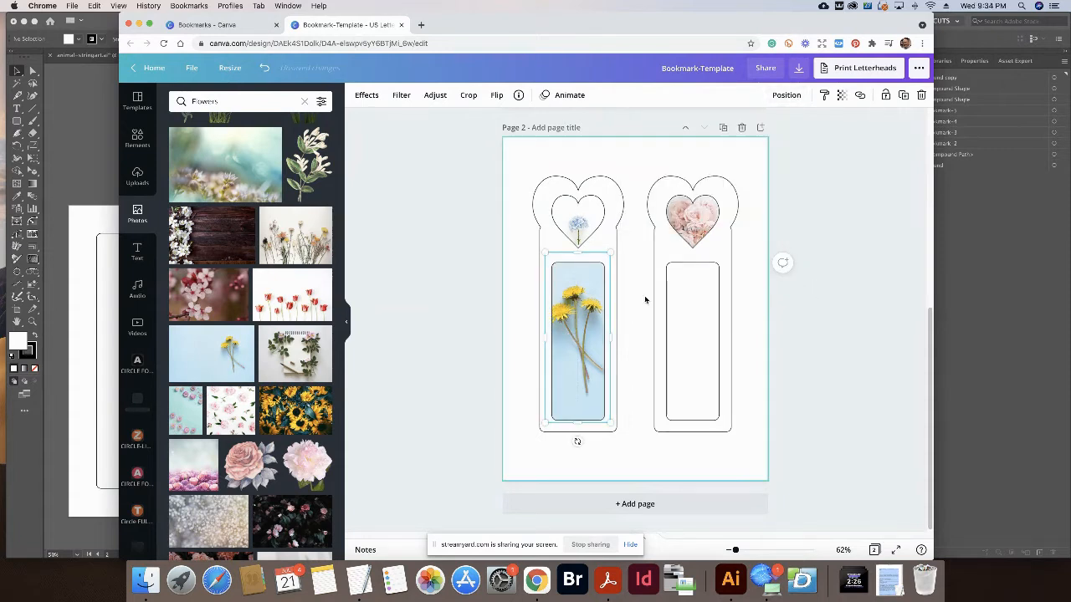
{"action": "left_click", "coordinate": [588, 317]}
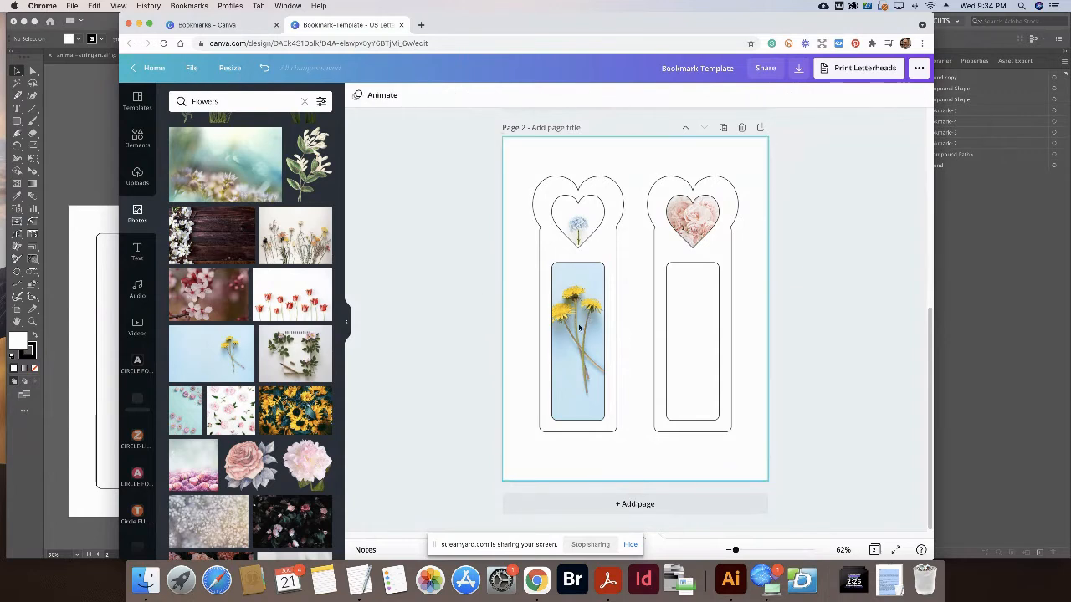
{"action": "left_click", "coordinate": [421, 286]}
Add the pink peony pattern photo on white, shrink it, and rotate it a quarter turn over the second bookmark.
{"action": "scroll", "coordinate": [287, 302], "scroll_direction": "down", "scroll_amount": 5}
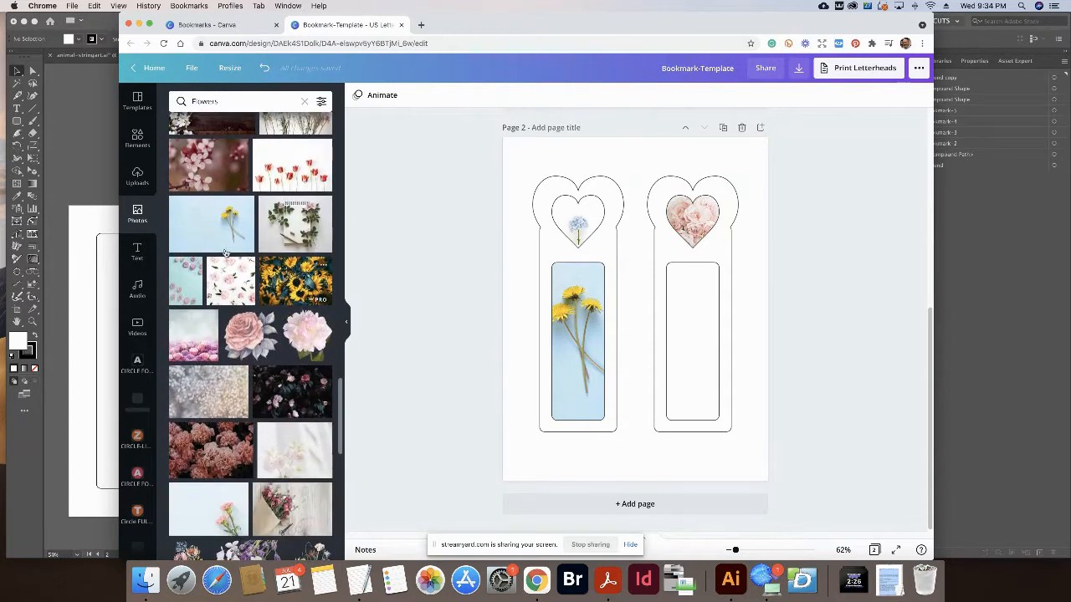
{"action": "left_click", "coordinate": [226, 274]}
{"action": "left_click_drag", "start_coordinate": [641, 275], "coordinate": [718, 290]}
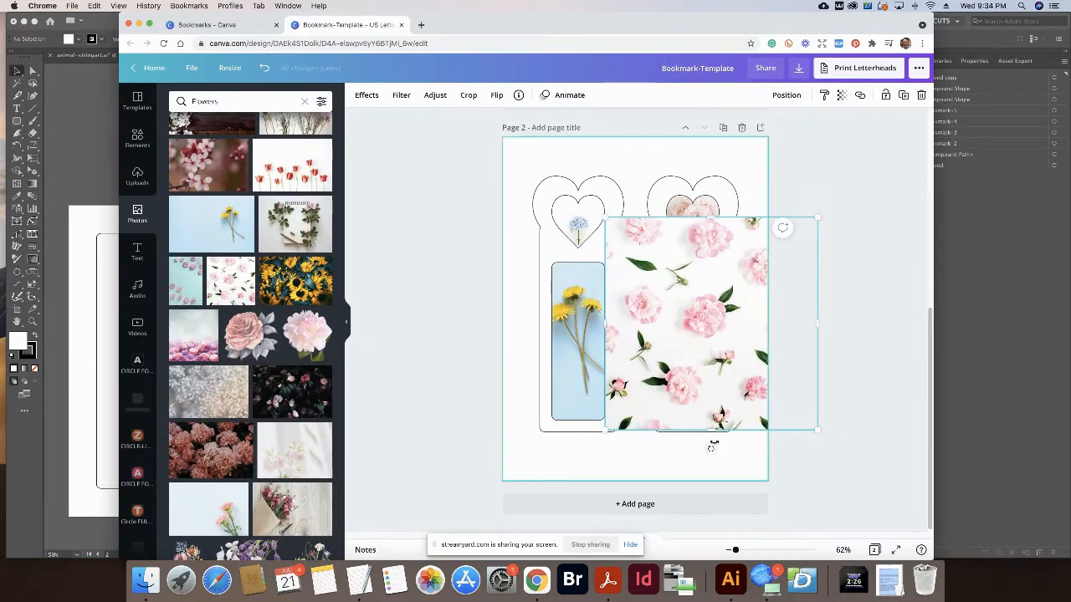
{"action": "left_click_drag", "start_coordinate": [710, 448], "coordinate": [812, 397]}
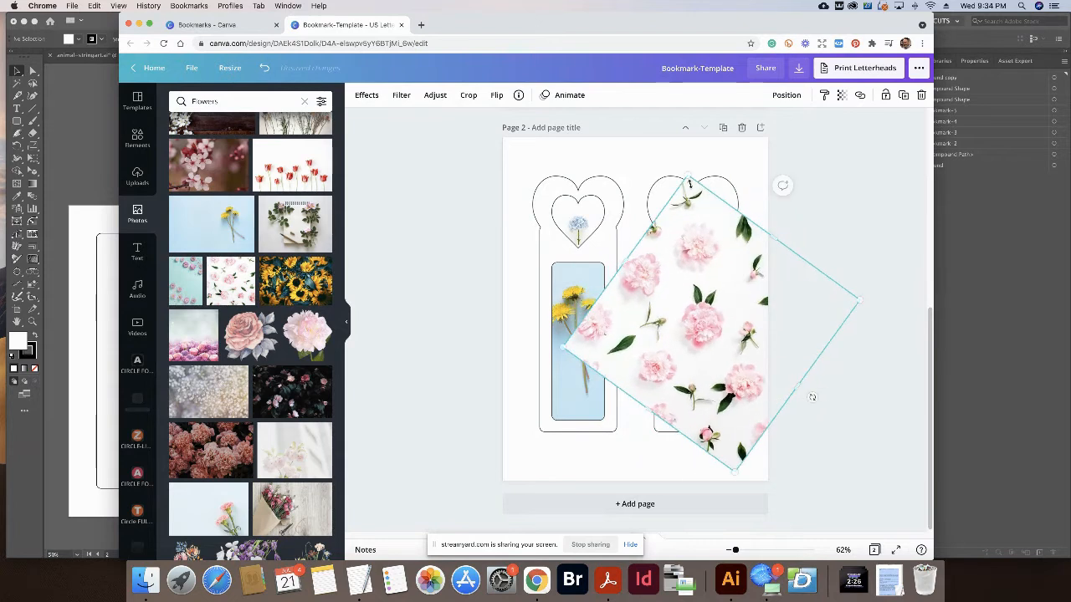
{"action": "left_click_drag", "start_coordinate": [688, 174], "coordinate": [701, 262]}
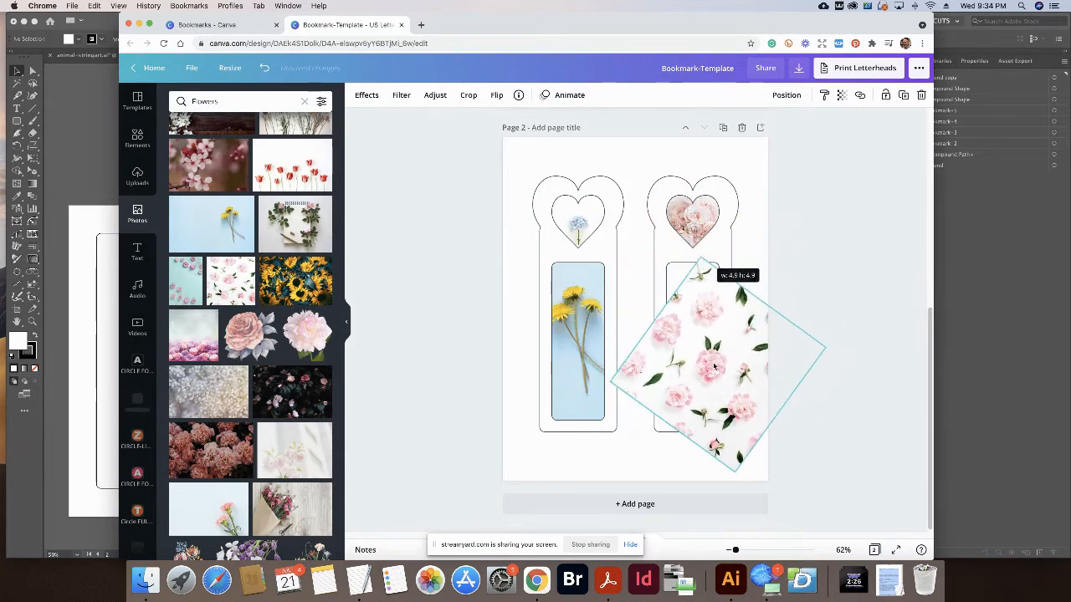
{"action": "left_click_drag", "start_coordinate": [709, 361], "coordinate": [686, 349]}
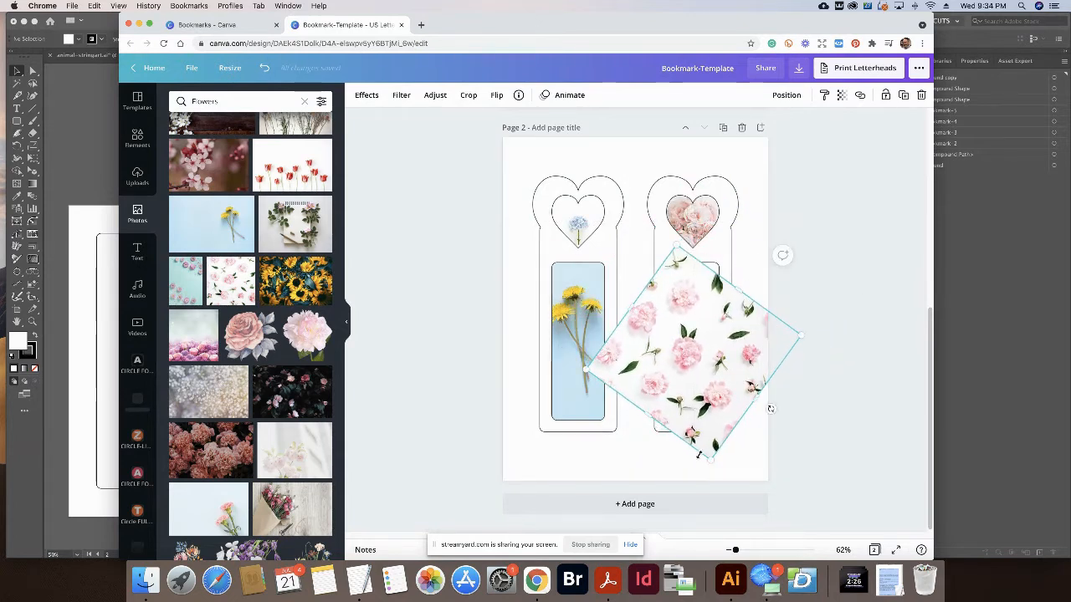
{"action": "left_click_drag", "start_coordinate": [786, 391], "coordinate": [788, 352]}
Crop the peony photo to cover the second bookmark's rectangular cutout and send it backward behind the template.
{"action": "left_click_drag", "start_coordinate": [620, 352], "coordinate": [724, 333]}
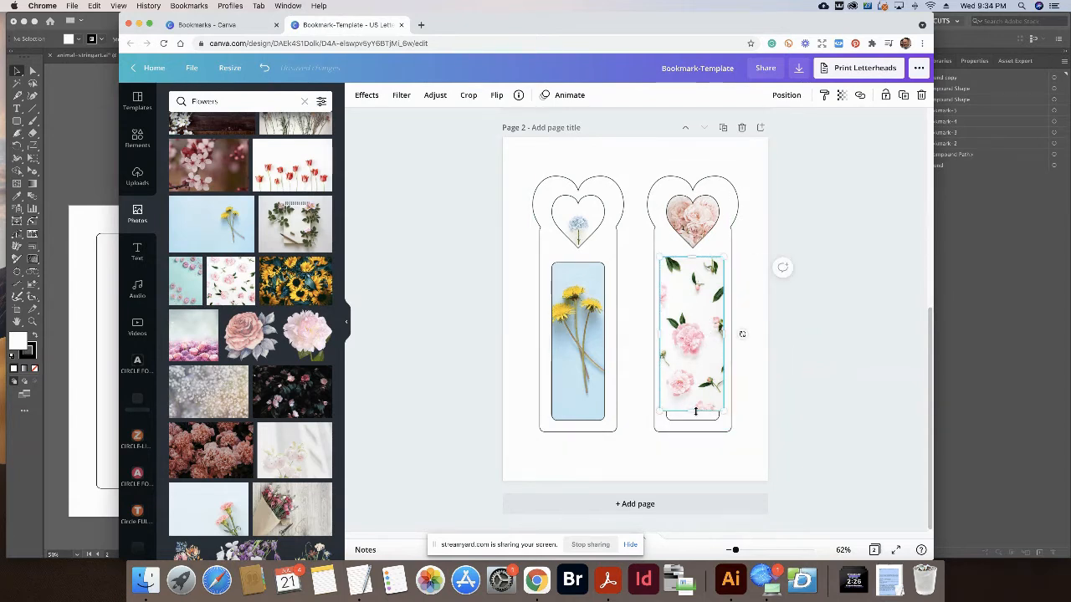
{"action": "left_click_drag", "start_coordinate": [695, 411], "coordinate": [700, 429]}
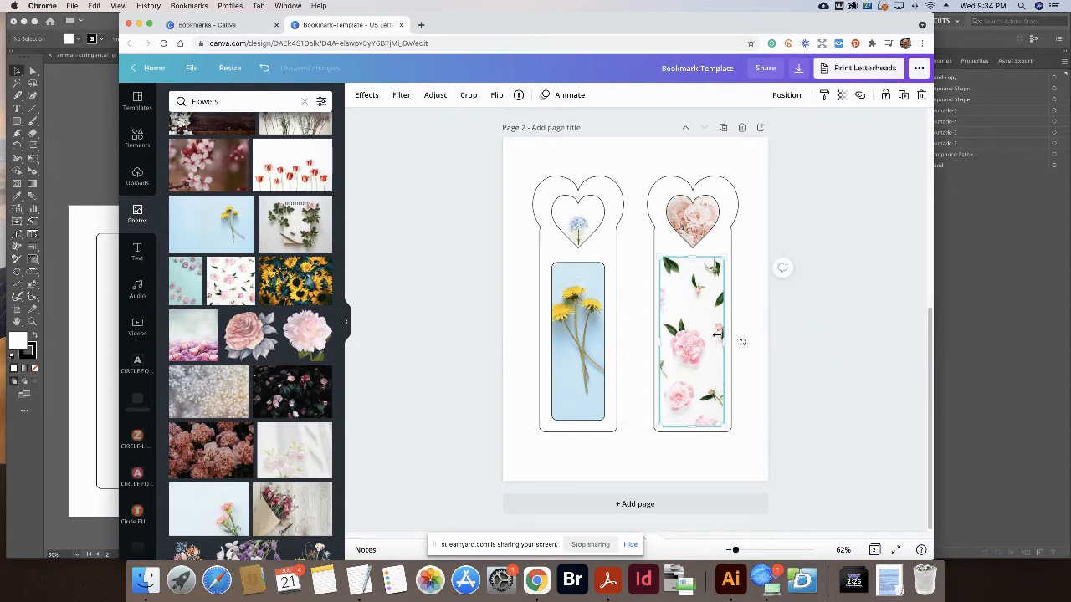
{"action": "left_click", "coordinate": [786, 95]}
{"action": "left_click", "coordinate": [763, 127]}
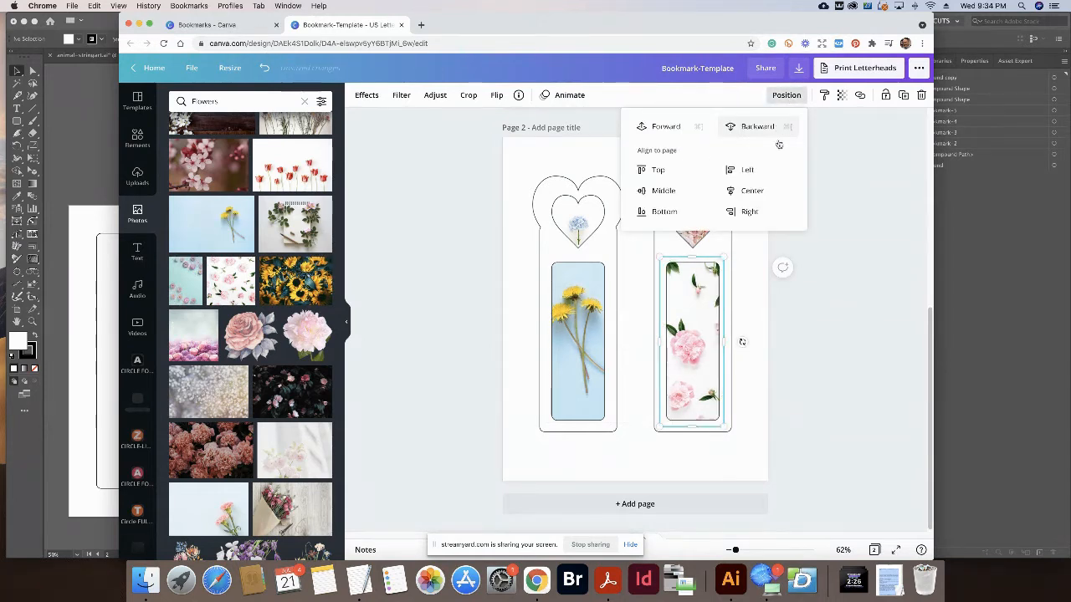
{"action": "left_click", "coordinate": [800, 295]}
{"action": "left_click", "coordinate": [799, 295]}
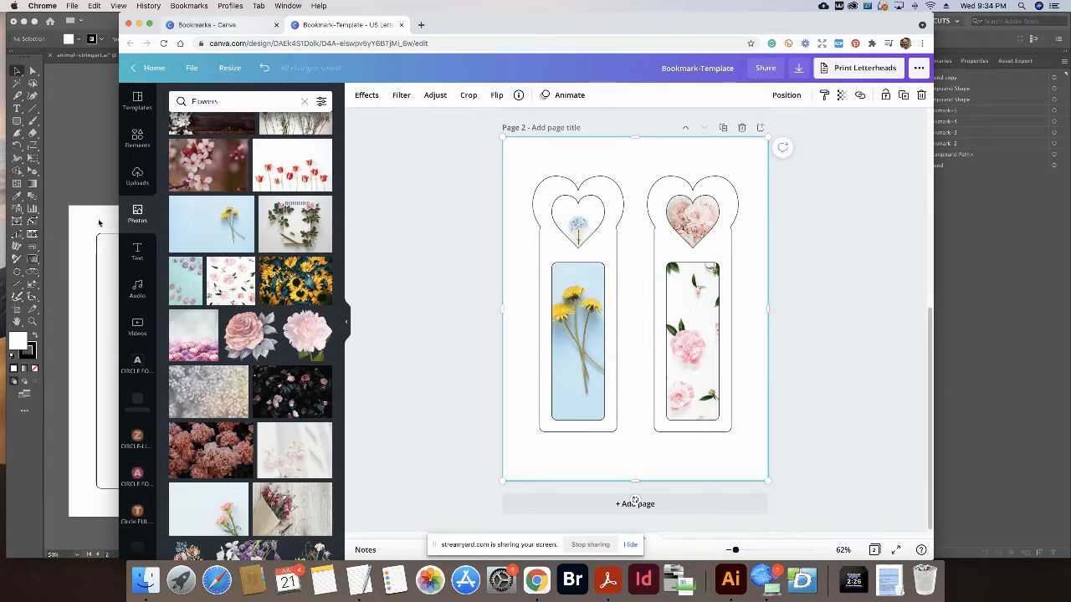
Switch to Illustrator and create a 2 in by 9 in rectangle over the empty artboard beside the heart bookmarks.
{"action": "key", "text": "super+Tab"}
{"action": "scroll", "coordinate": [628, 218], "scroll_direction": "down", "scroll_amount": 2}
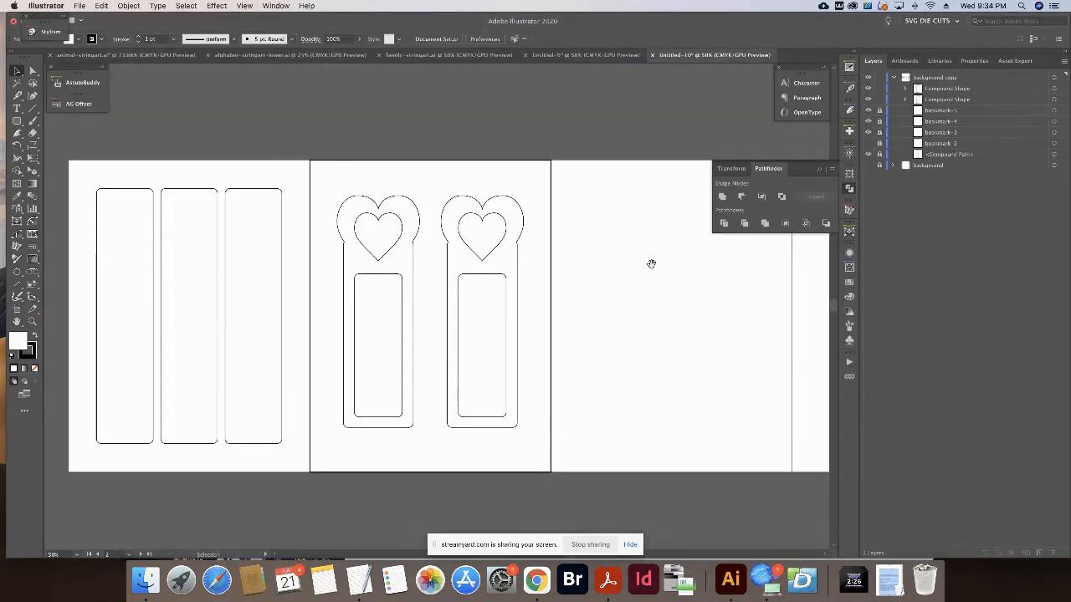
{"action": "left_click_drag", "start_coordinate": [650, 263], "coordinate": [356, 260]}
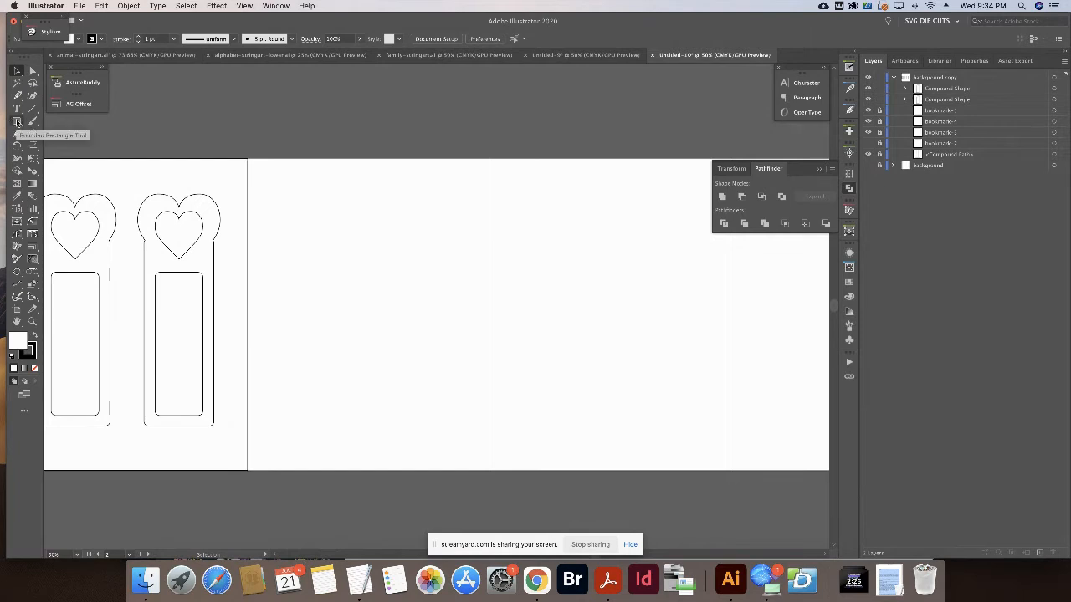
{"action": "left_click", "coordinate": [17, 122]}
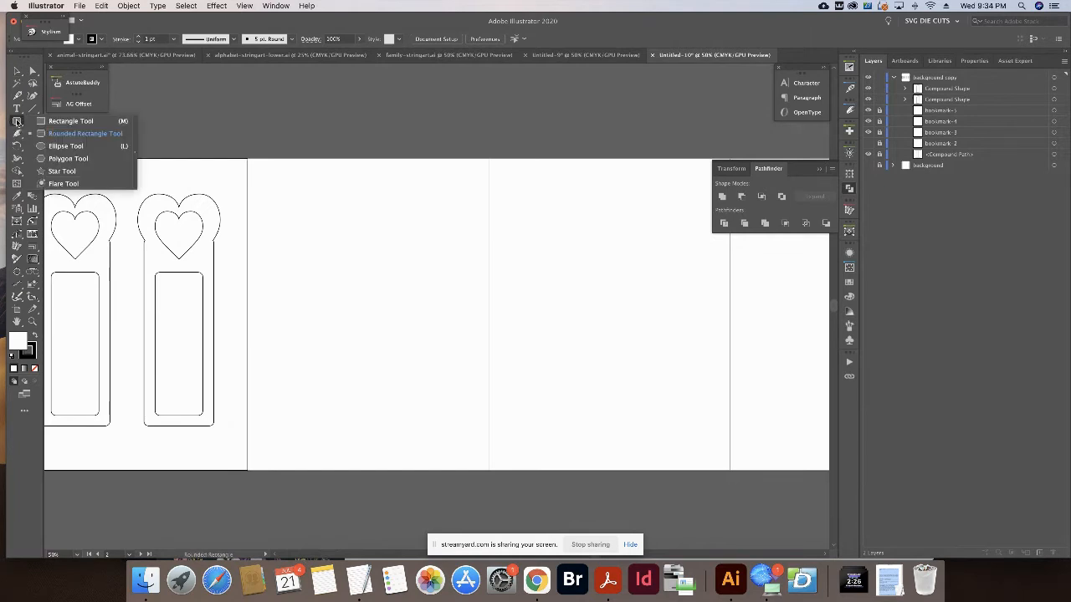
{"action": "left_click", "coordinate": [71, 121]}
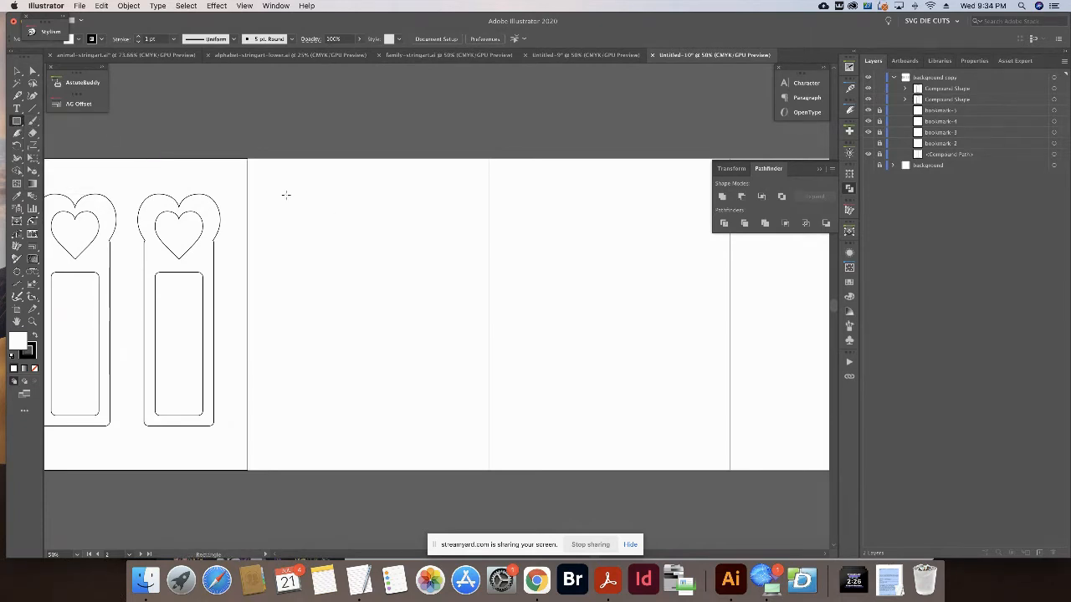
{"action": "left_click_drag", "start_coordinate": [268, 186], "coordinate": [320, 437]}
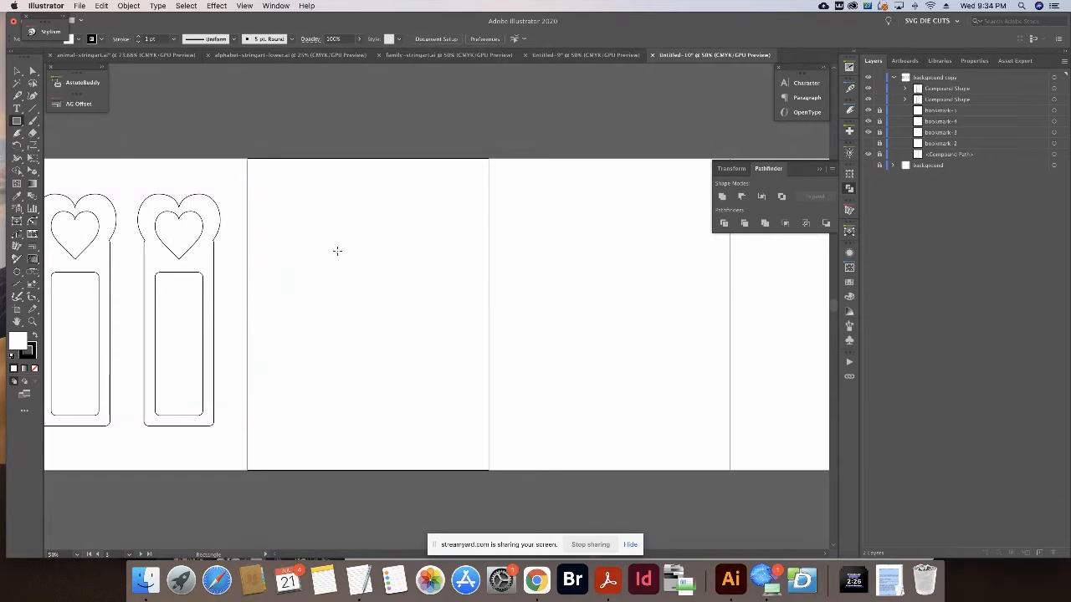
{"action": "left_click", "coordinate": [221, 139]}
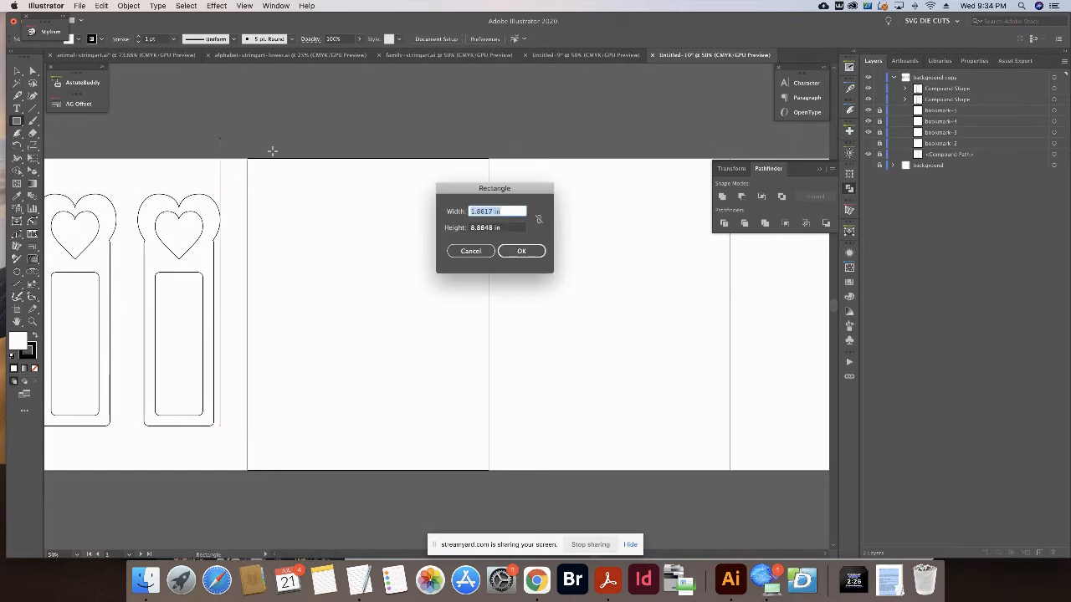
{"action": "type", "text": "2"}
{"action": "key", "text": "Tab"}
{"action": "type", "text": "9"}
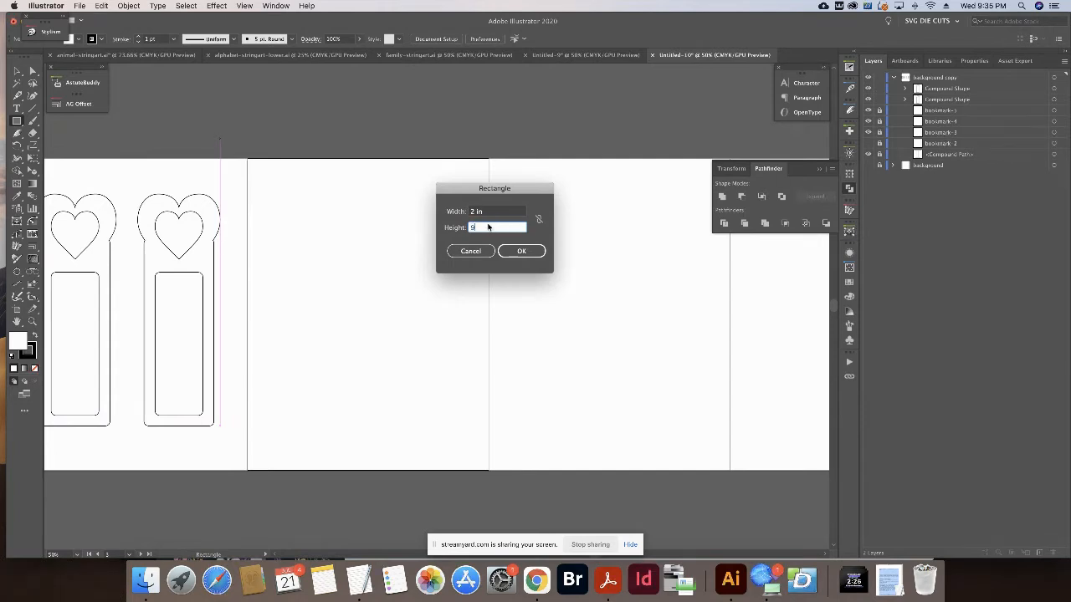
{"action": "key", "text": "Return"}
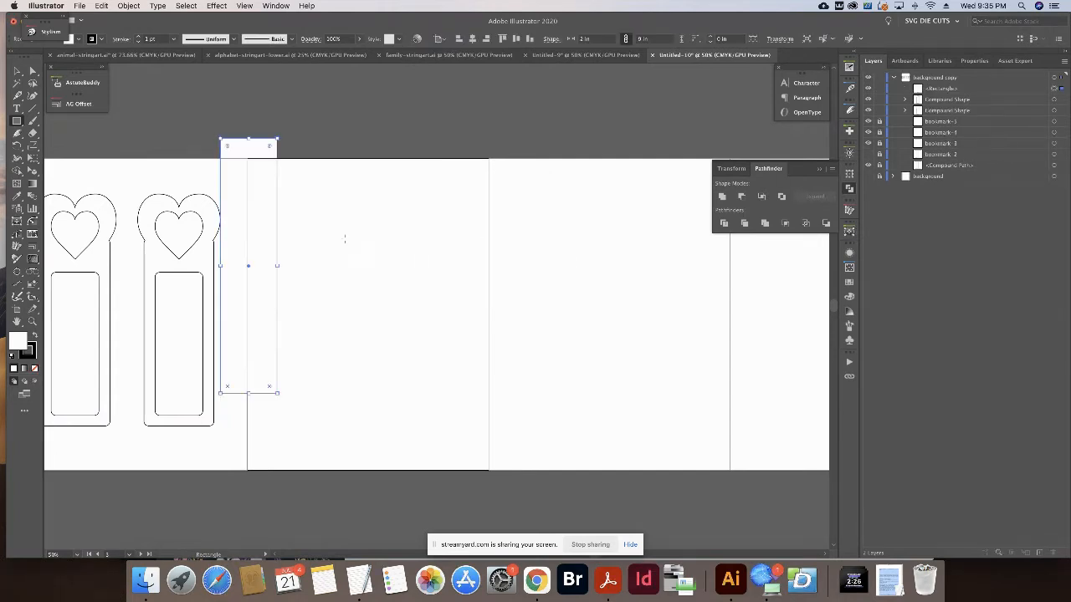
Move the rectangle inside the third artboard and copy it twice to make a row of three evenly spaced rectangles.
{"action": "key", "text": "v"}
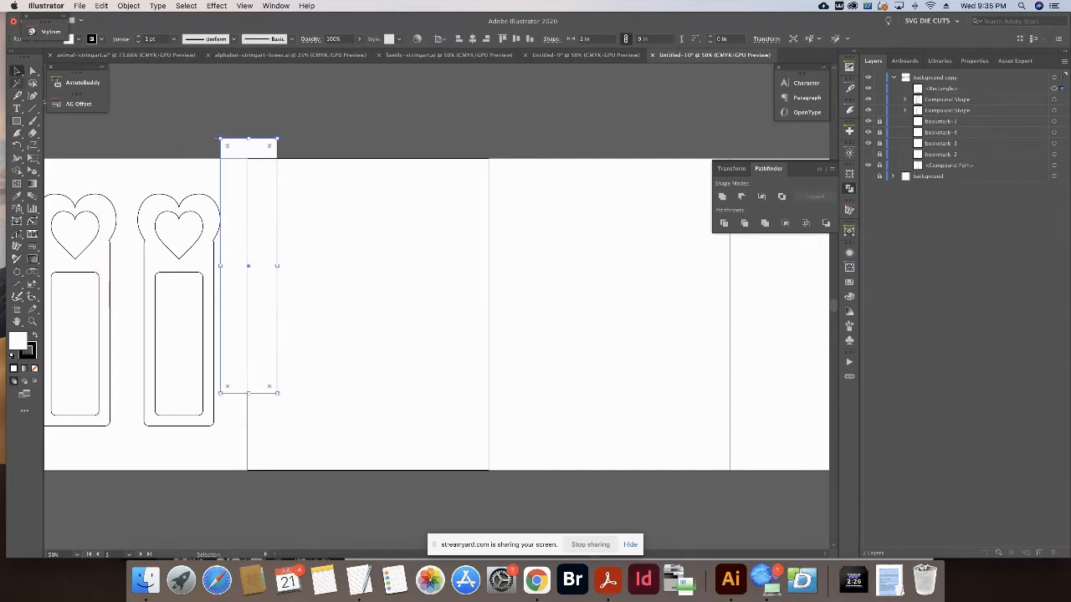
{"action": "left_click", "coordinate": [287, 278]}
{"action": "left_click_drag", "start_coordinate": [238, 237], "coordinate": [362, 272]}
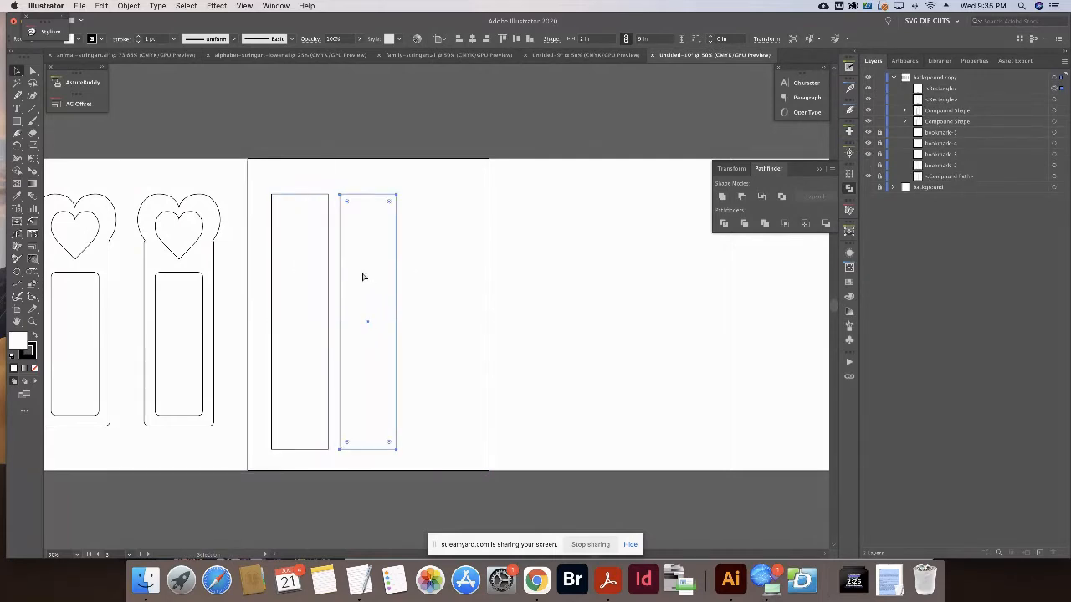
{"action": "key", "text": "super+d"}
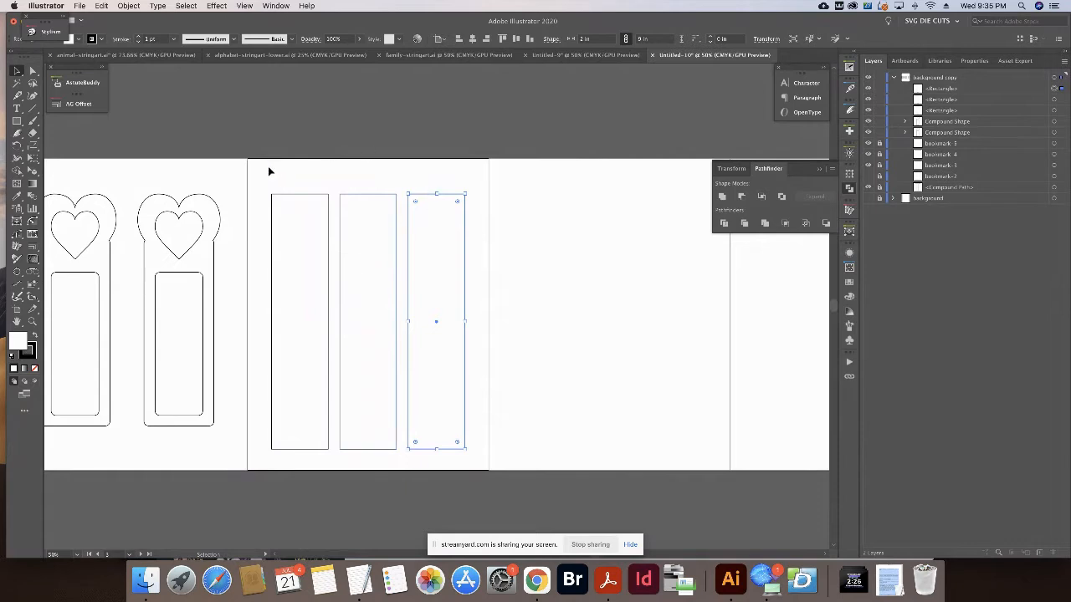
Center the three rectangles vertically on the artboard as a group, then ungroup and deselect them.
{"action": "left_click", "coordinate": [267, 171]}
{"action": "left_click_drag", "start_coordinate": [471, 389], "coordinate": [466, 369]}
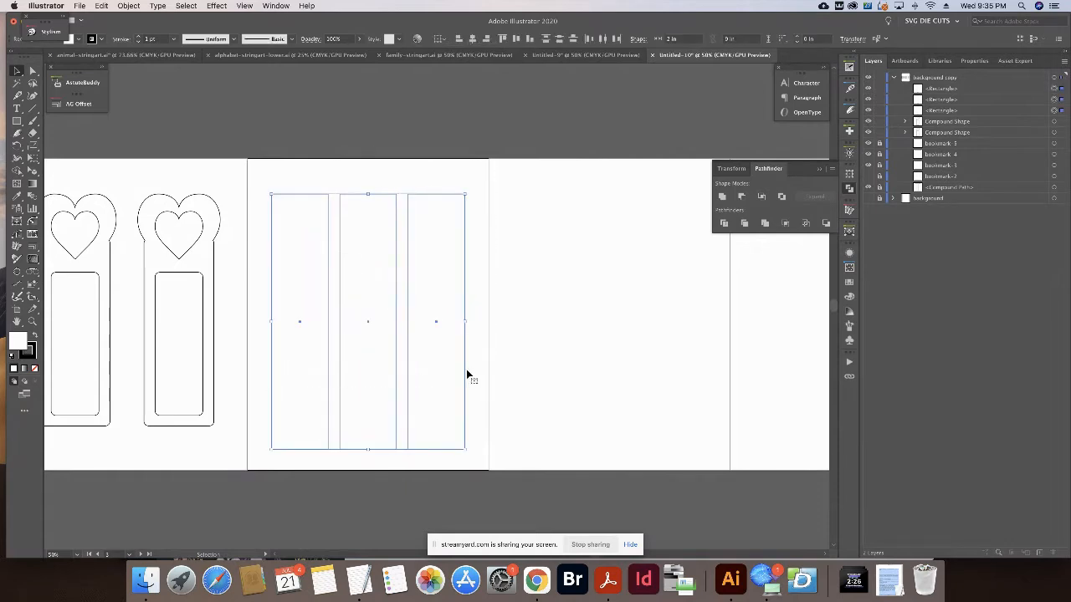
{"action": "key", "text": "super+g"}
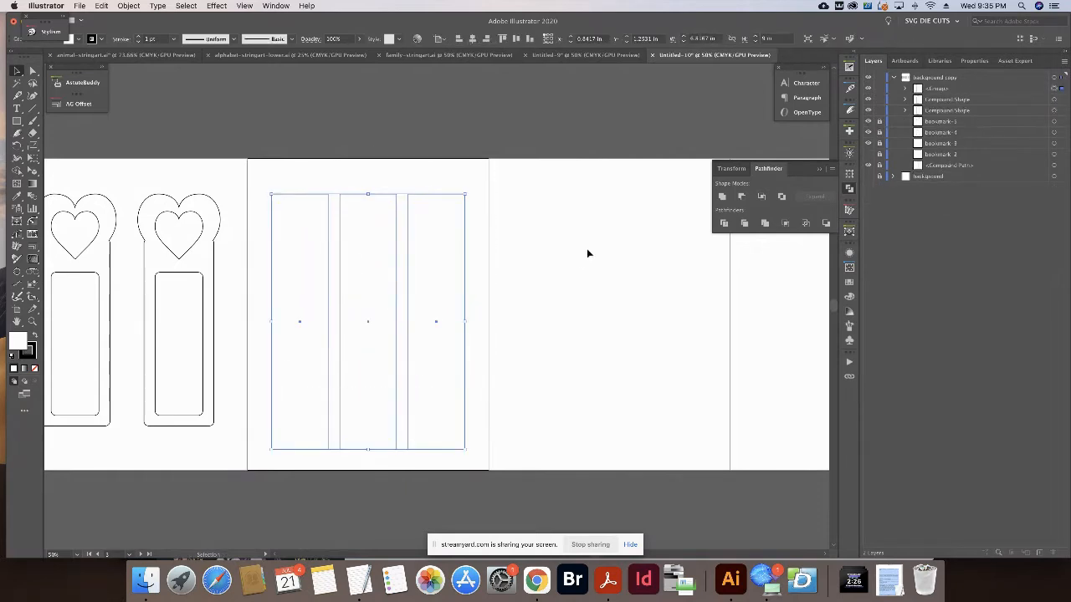
{"action": "left_click", "coordinate": [516, 39]}
{"action": "left_click", "coordinate": [471, 177]}
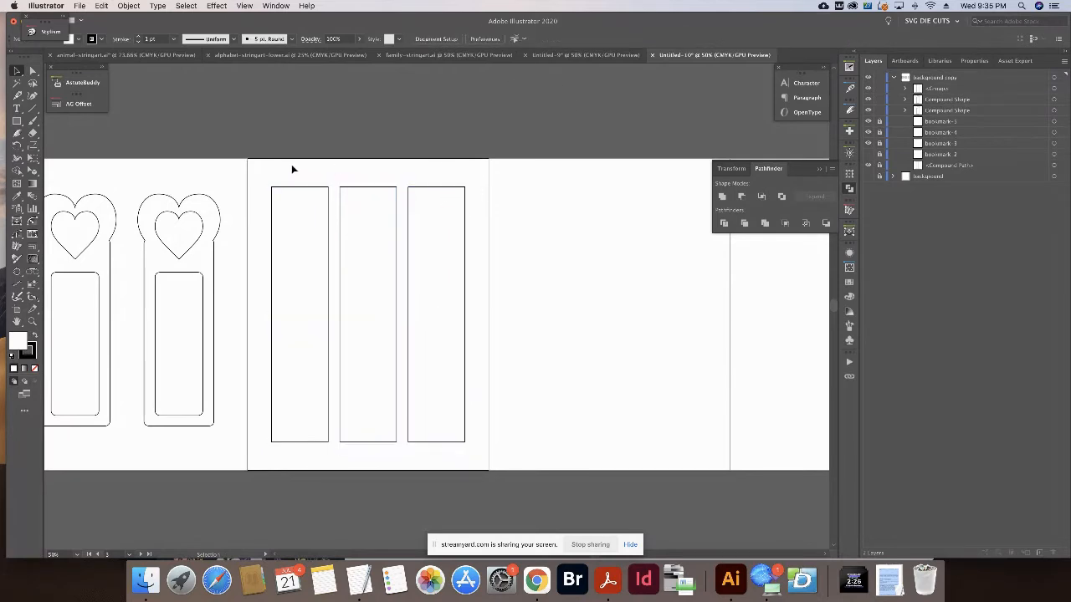
{"action": "left_click", "coordinate": [302, 189]}
{"action": "key", "text": "shift+super+g"}
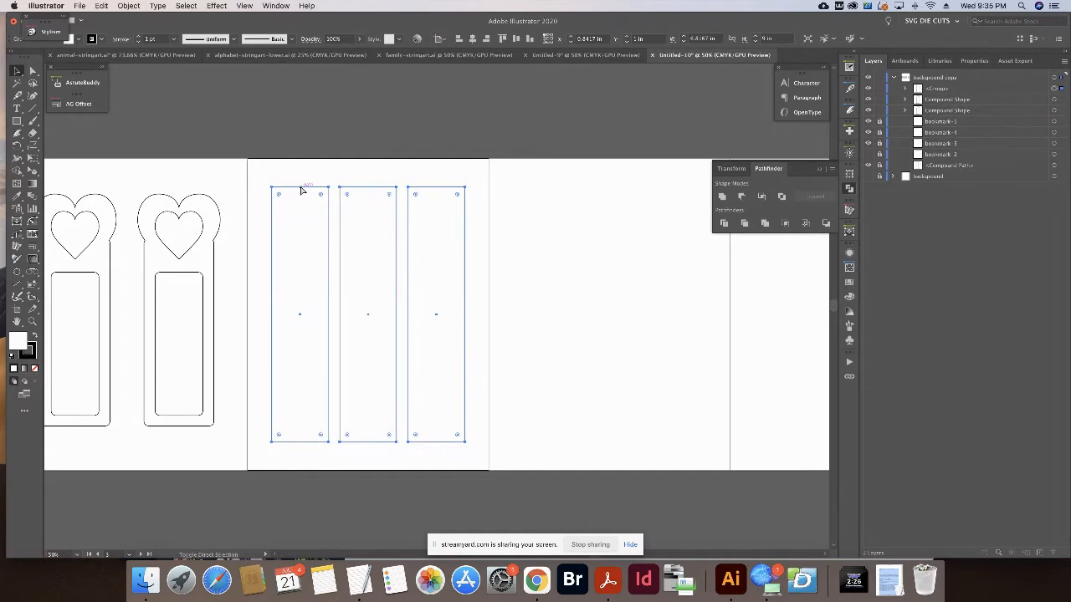
{"action": "left_click", "coordinate": [356, 127]}
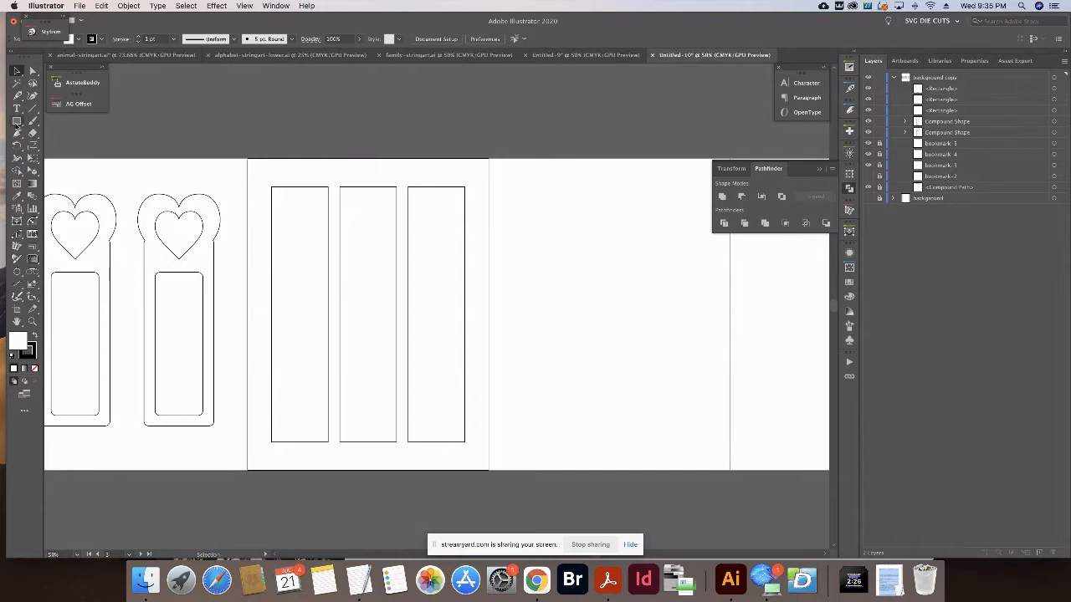
Draw a circle about 0.98 in across with the Ellipse tool, centered horizontally near the top of the first rectangle.
{"action": "left_click", "coordinate": [17, 121]}
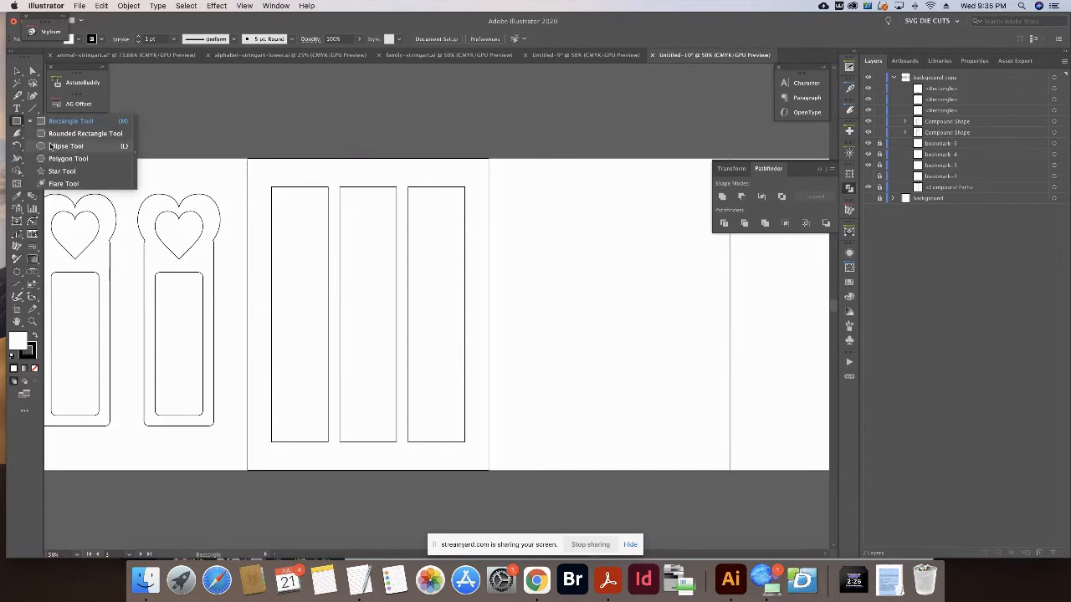
{"action": "left_click", "coordinate": [58, 145]}
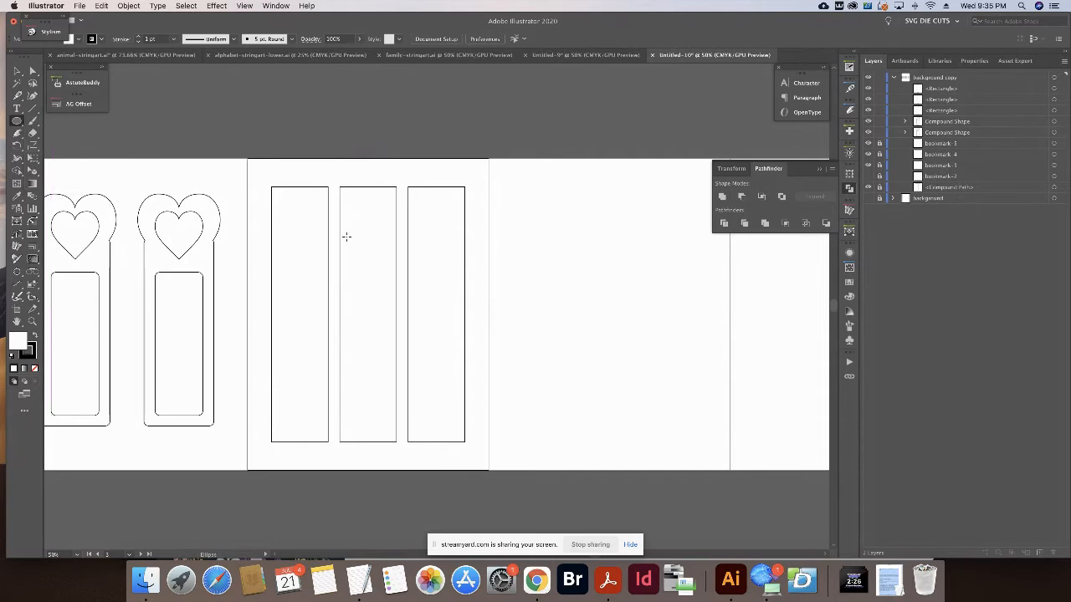
{"action": "mouse_move", "coordinate": [294, 197]}
{"action": "left_mouse_down"}
{"action": "mouse_move", "coordinate": [308, 218]}
{"action": "mouse_move", "coordinate": [303, 210]}
{"action": "left_mouse_up"}
{"action": "key", "text": "v"}
{"action": "left_click", "coordinate": [299, 177]}
{"action": "left_click", "coordinate": [298, 211]}
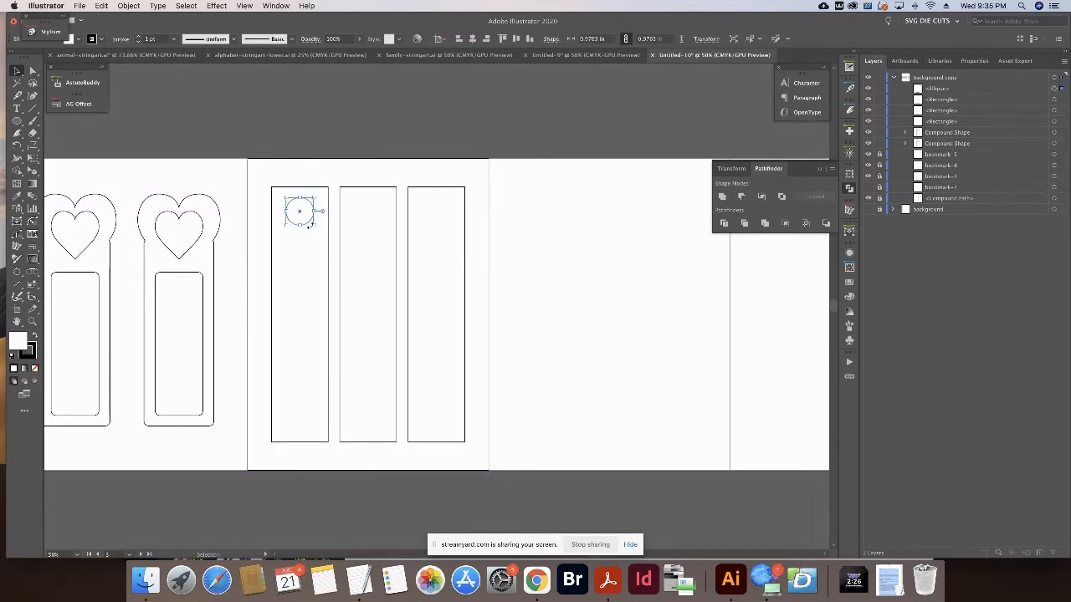
Shrink the circle to about 0.6 in and copy it to the same spot on the second and third rectangles.
{"action": "left_click", "coordinate": [308, 226], "text": "shift"}
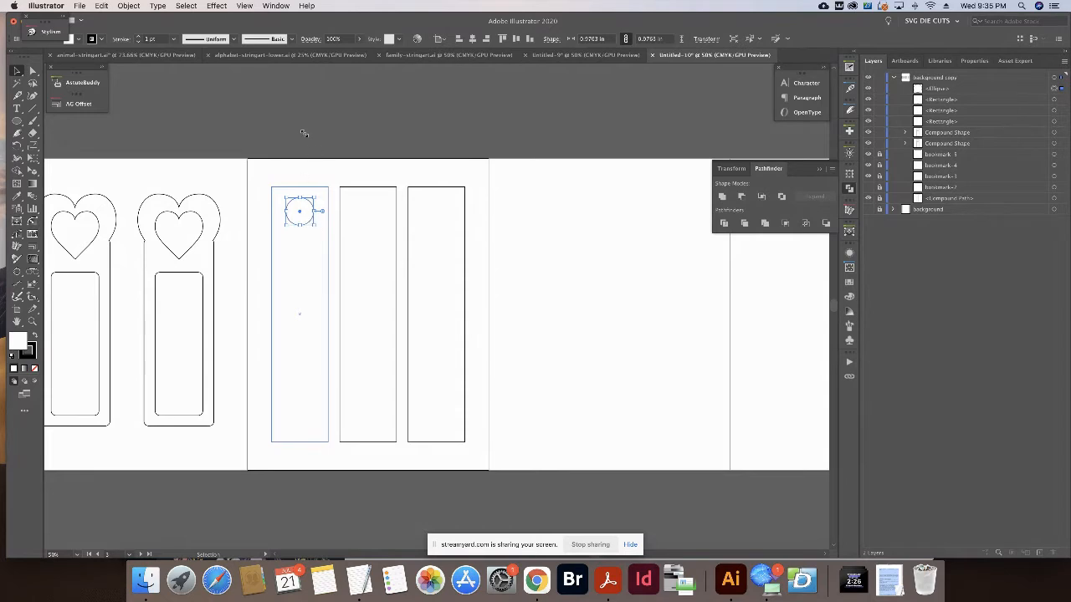
{"action": "left_click", "coordinate": [306, 159]}
{"action": "left_click_drag", "start_coordinate": [314, 226], "coordinate": [371, 211]}
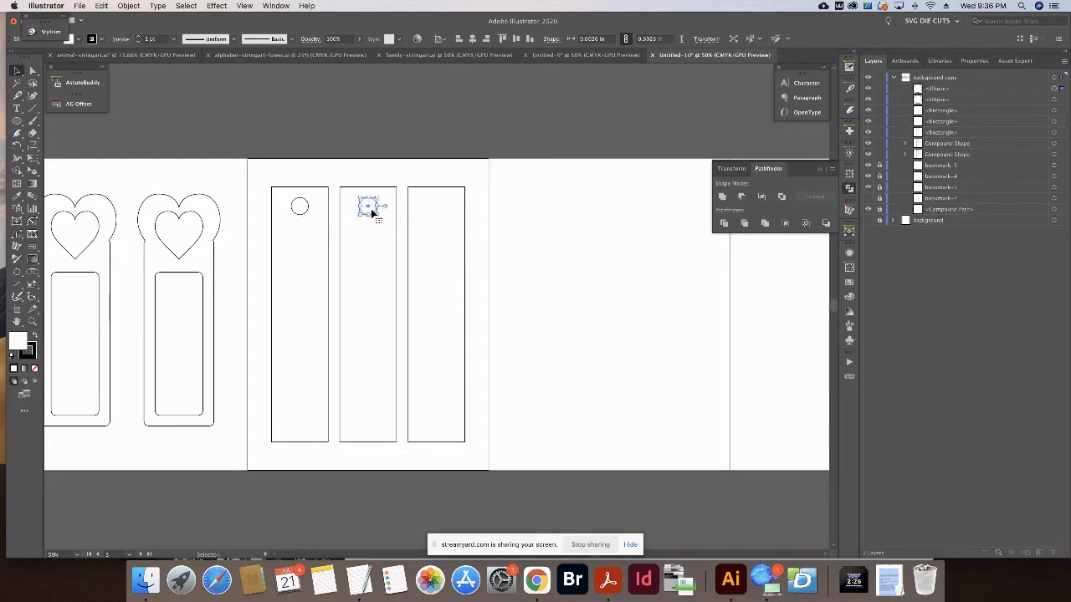
{"action": "key", "text": "super+d"}
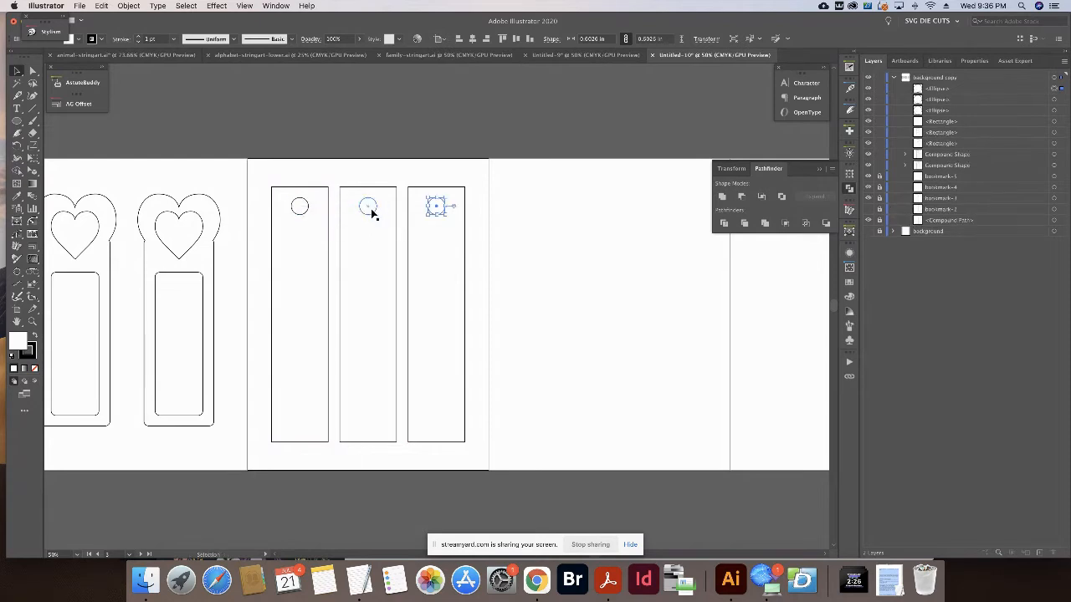
{"action": "left_click", "coordinate": [479, 237]}
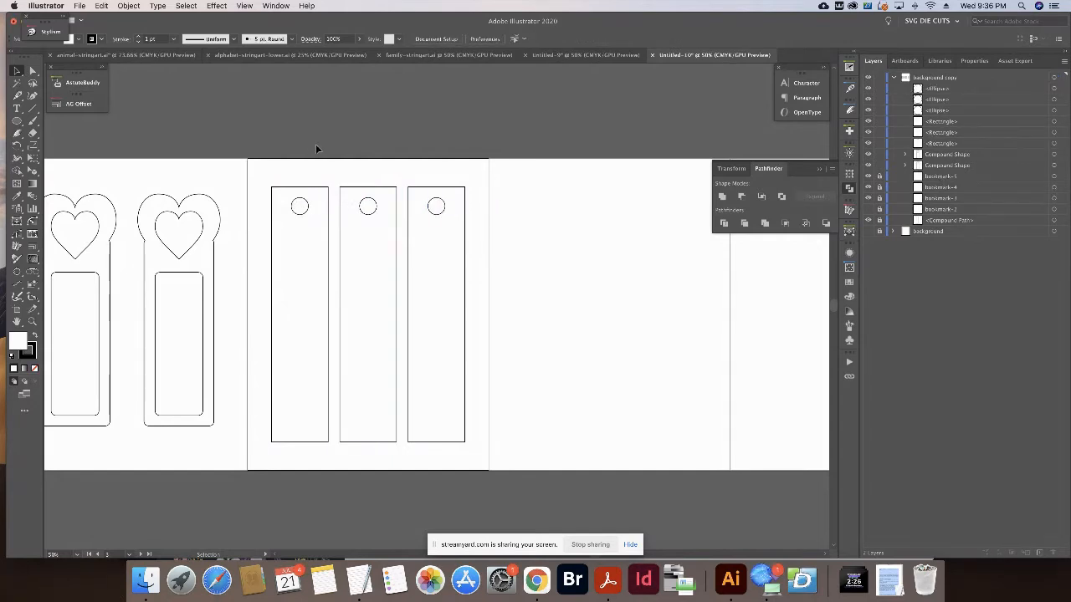
{"action": "scroll", "coordinate": [315, 144], "scroll_direction": "down", "scroll_amount": 1}
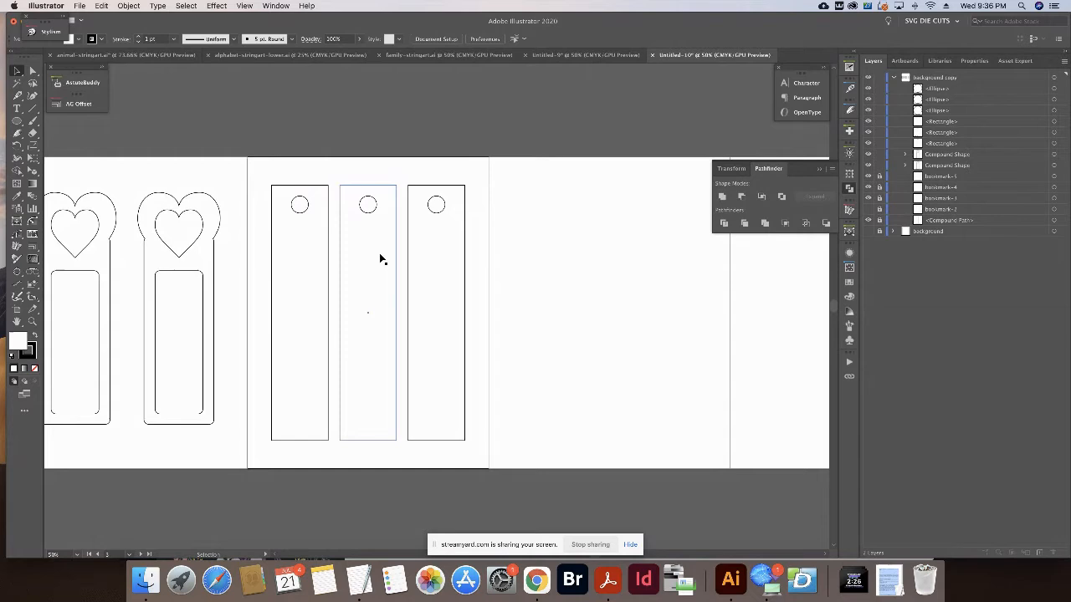
{"action": "left_click", "coordinate": [305, 209]}
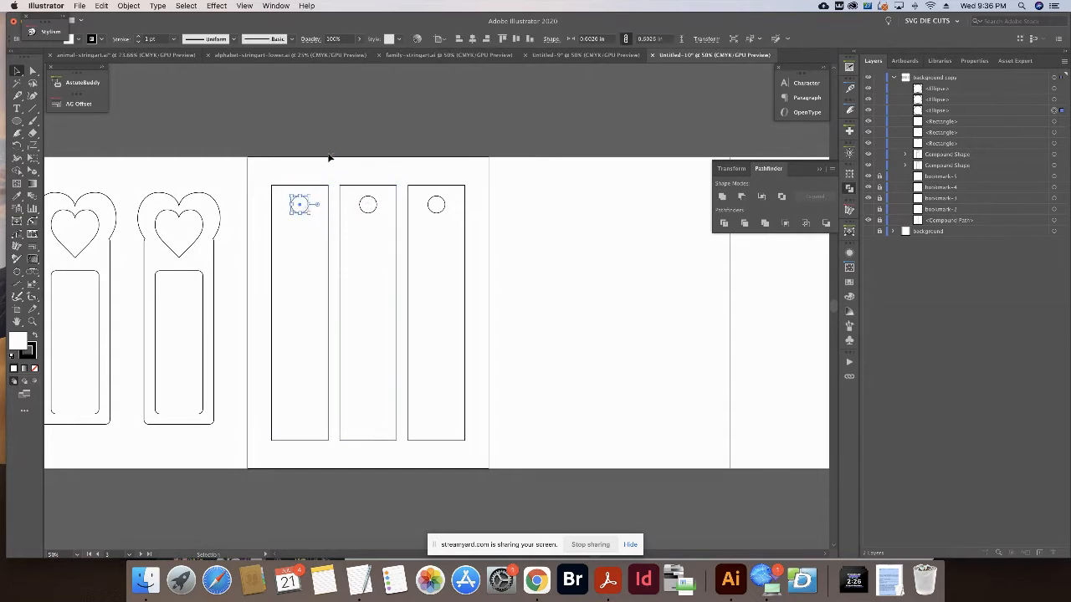
{"action": "left_click", "coordinate": [373, 174]}
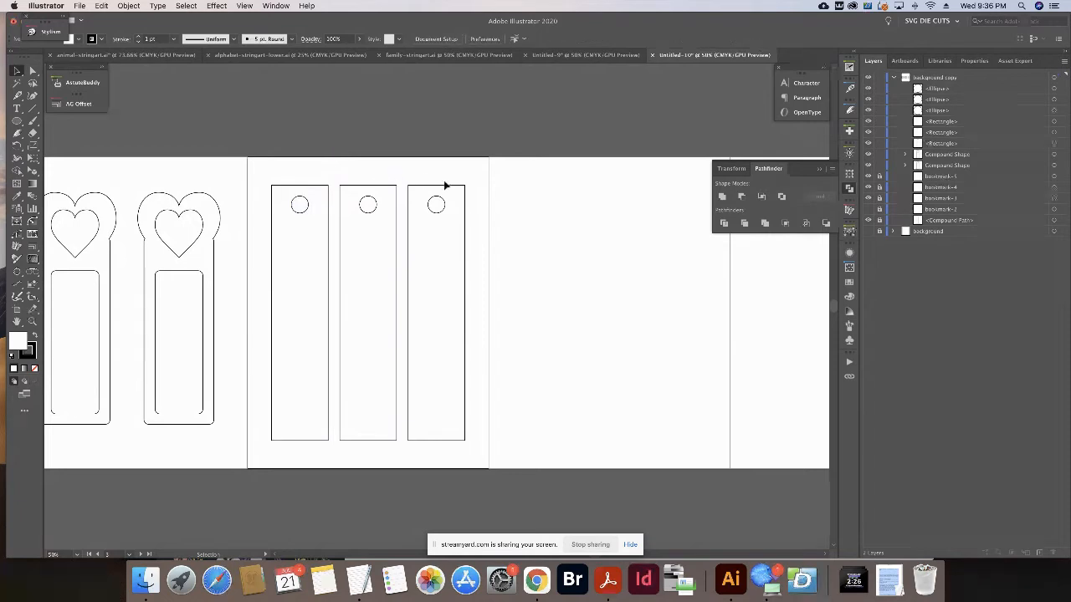
{"action": "left_click", "coordinate": [441, 186]}
{"action": "left_click", "coordinate": [392, 189]}
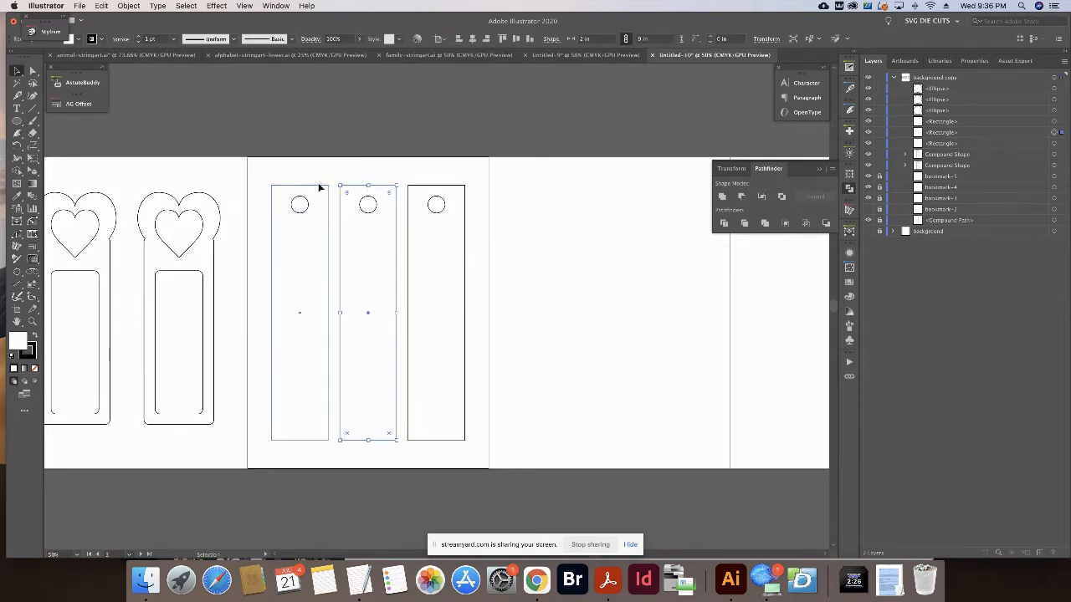
{"action": "left_click", "coordinate": [321, 186]}
Try rounding the corners of the third and second rectangles freehand to about 0.33 in and 0.36 in, and undo both changes.
{"action": "left_click", "coordinate": [463, 187]}
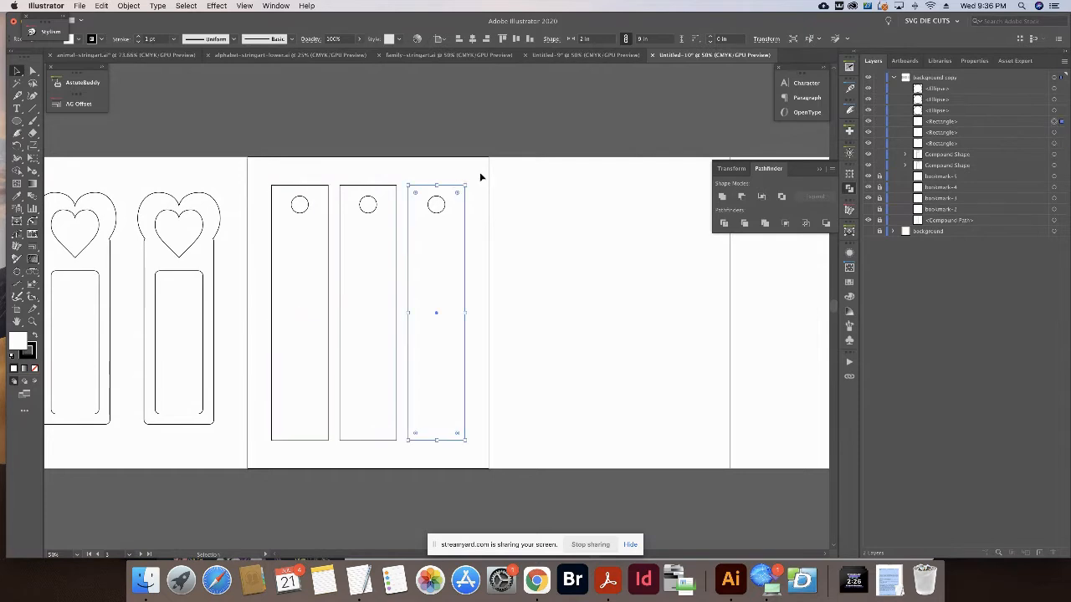
{"action": "left_click_drag", "start_coordinate": [456, 196], "coordinate": [455, 199]}
{"action": "left_click", "coordinate": [390, 192]}
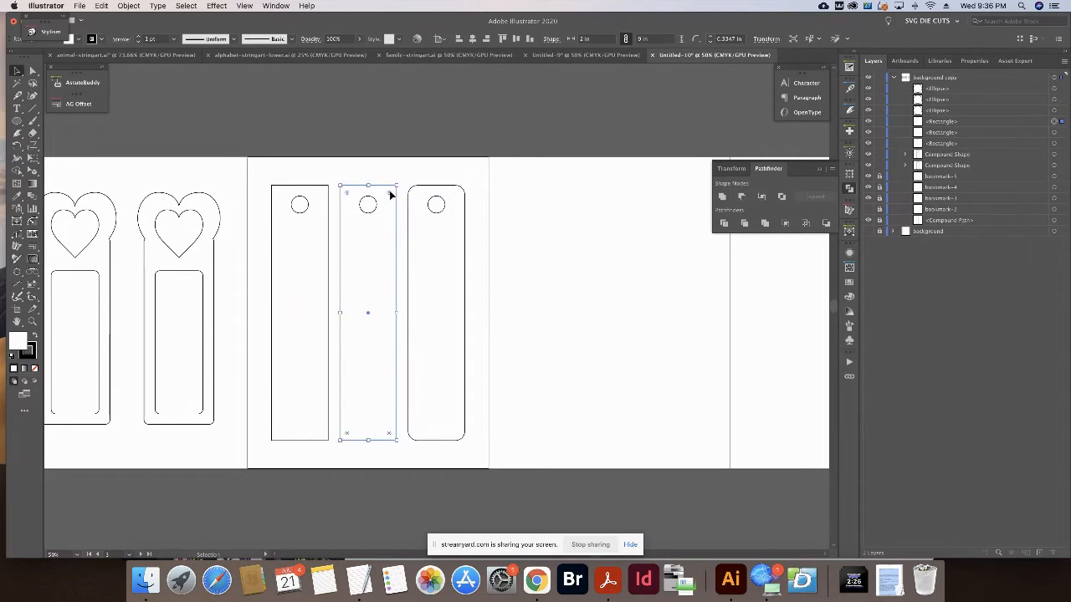
{"action": "left_click_drag", "start_coordinate": [388, 194], "coordinate": [386, 198]}
{"action": "left_click", "coordinate": [326, 196], "text": "shift"}
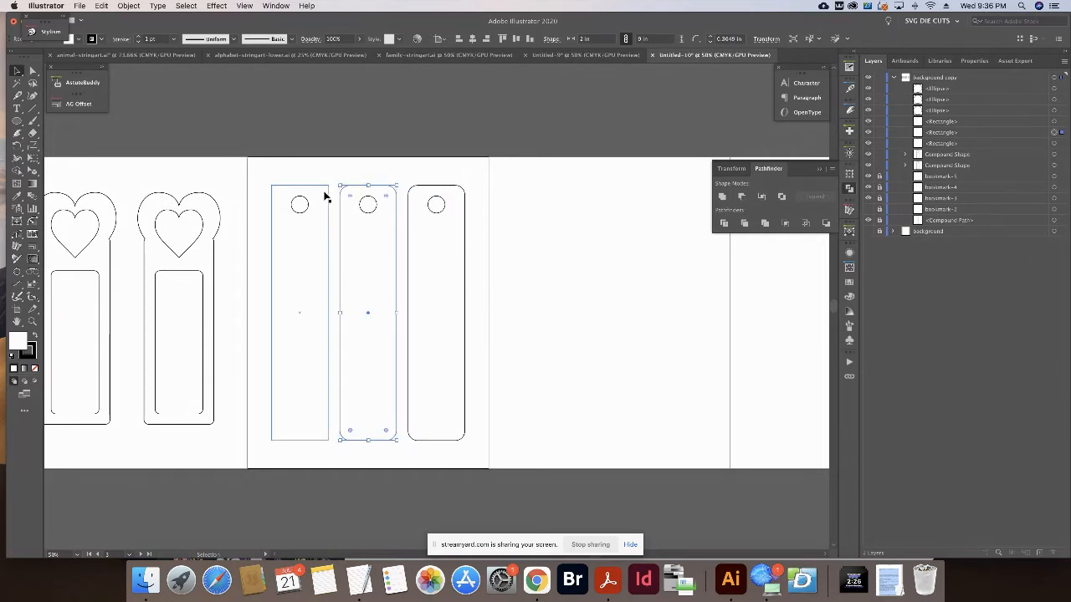
{"action": "key", "text": "super+z"}
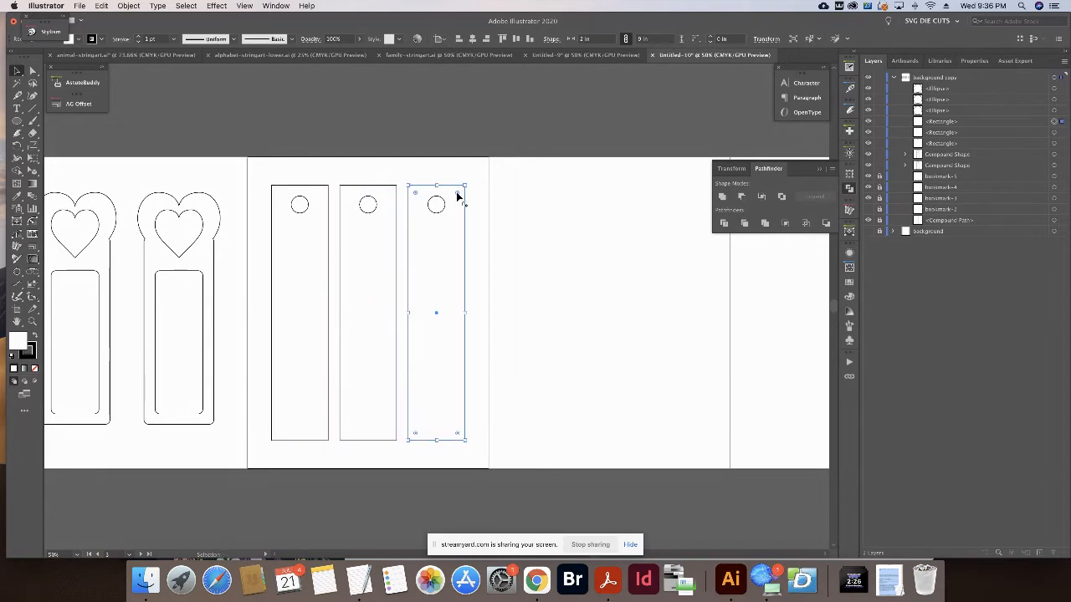
Round all four corners of the third rectangle to a radius of about 0.394 in with Dynamic Corners, and deselect it.
{"action": "left_click", "coordinate": [849, 174]}
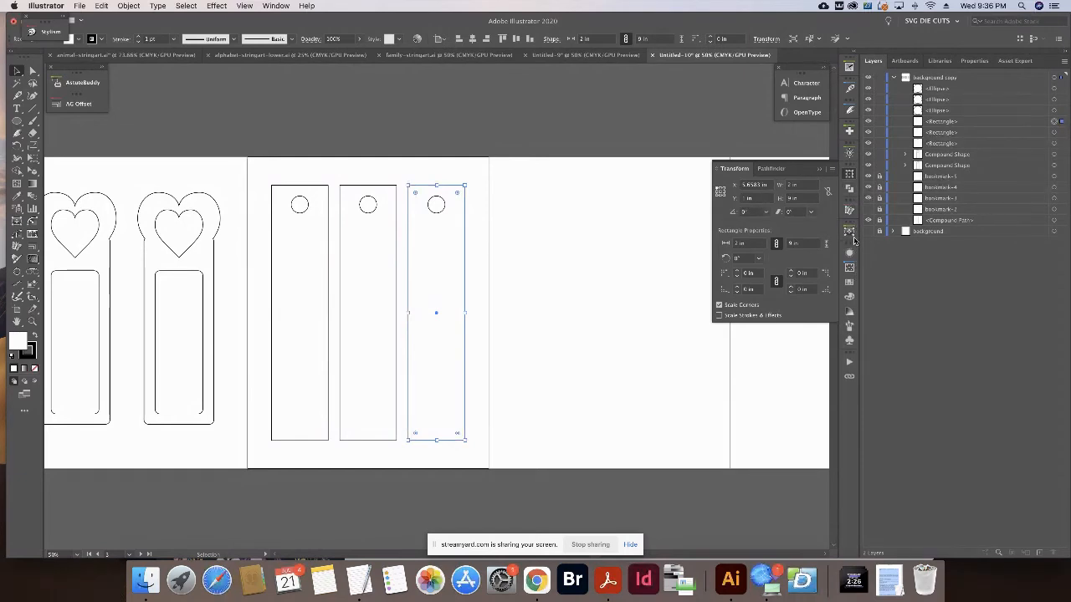
{"action": "double_click", "coordinate": [33, 222]}
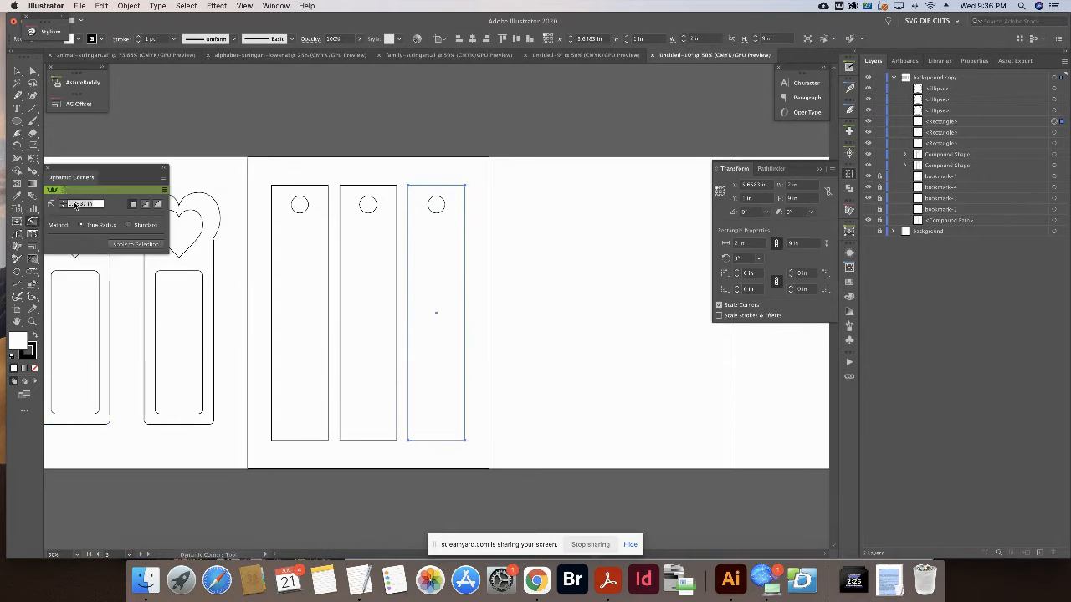
{"action": "left_click", "coordinate": [87, 204]}
{"action": "key", "text": "BackSpace"}
{"action": "left_click", "coordinate": [157, 244]}
{"action": "left_click", "coordinate": [158, 244]}
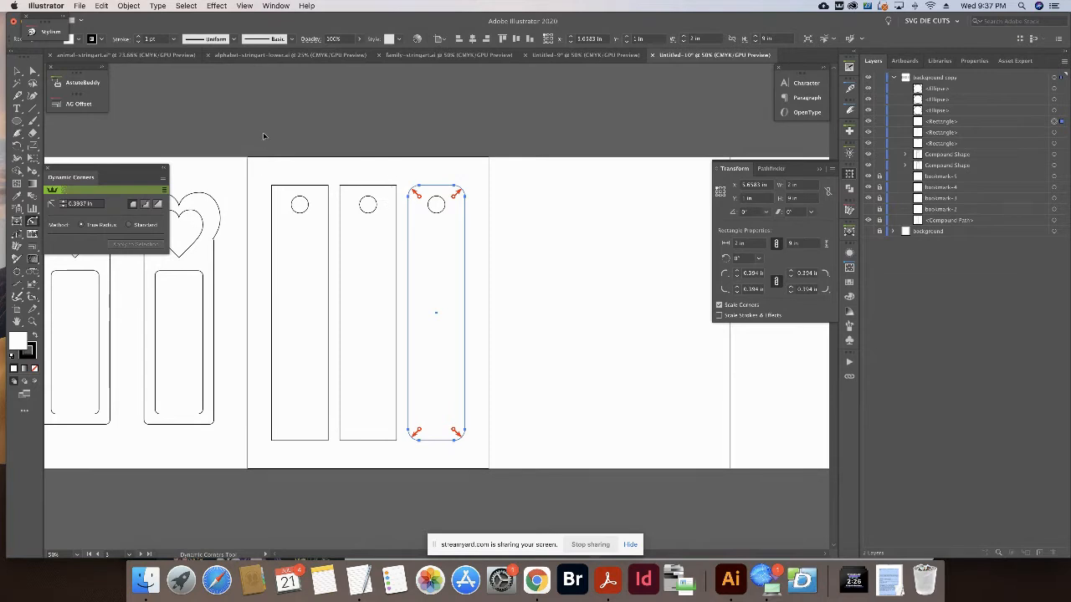
{"action": "left_click", "coordinate": [16, 71]}
{"action": "left_click", "coordinate": [355, 196]}
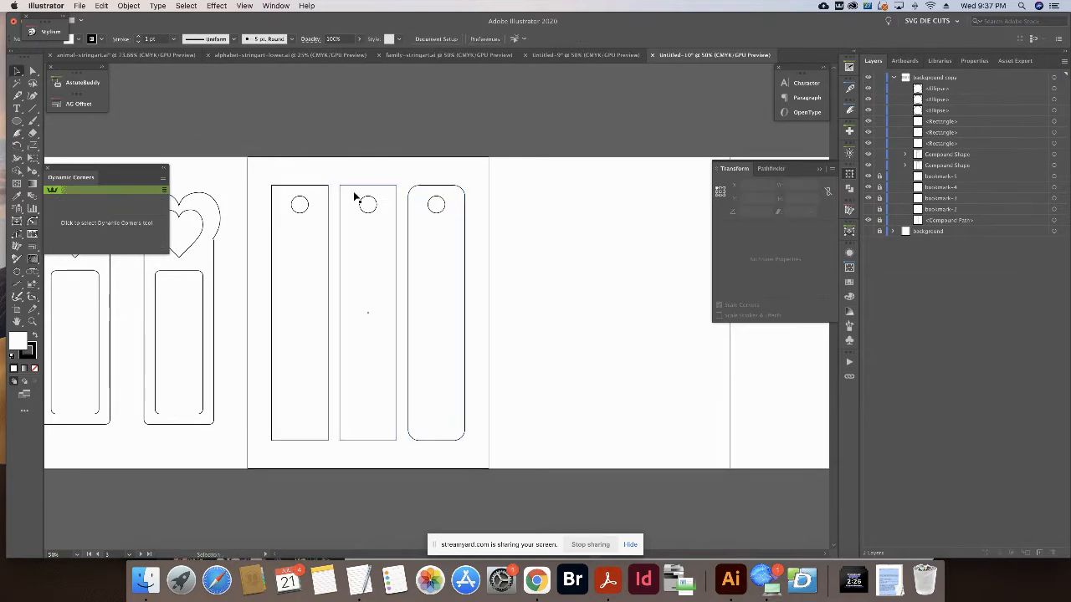
Round all corners of the first and second rectangles to a 0.3937 in true radius with Dynamic Corners, and close its settings.
{"action": "left_click", "coordinate": [351, 185]}
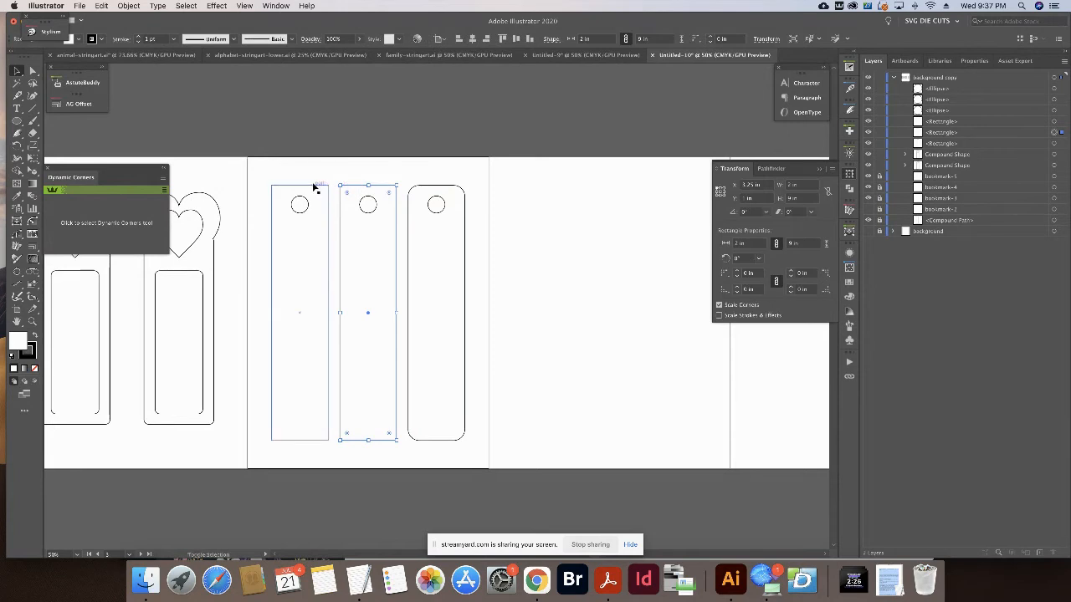
{"action": "left_click", "coordinate": [317, 188], "text": "shift"}
{"action": "left_click", "coordinate": [114, 224]}
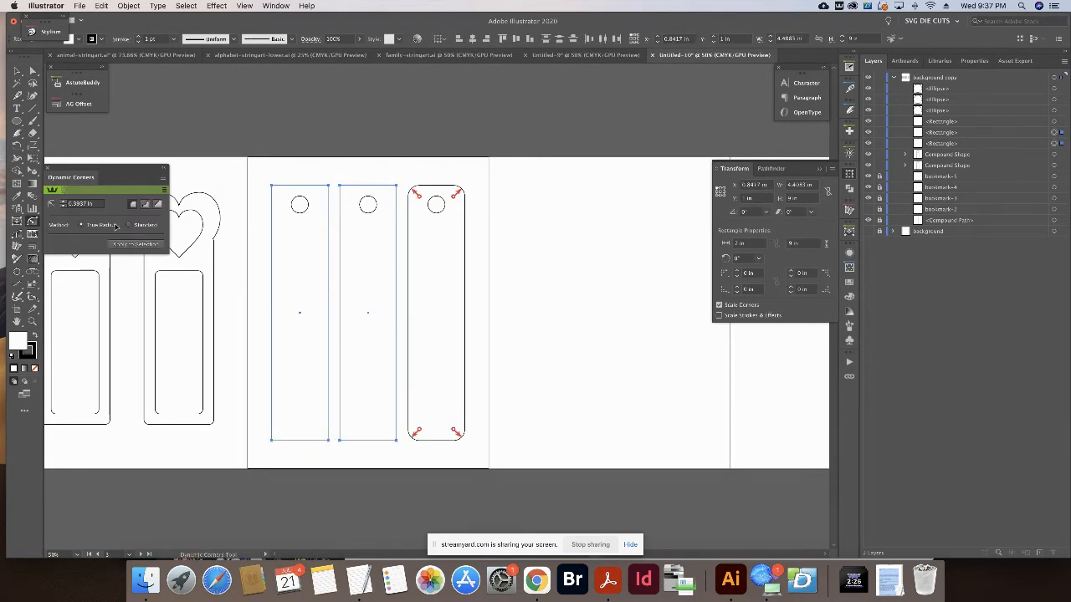
{"action": "left_click", "coordinate": [135, 244]}
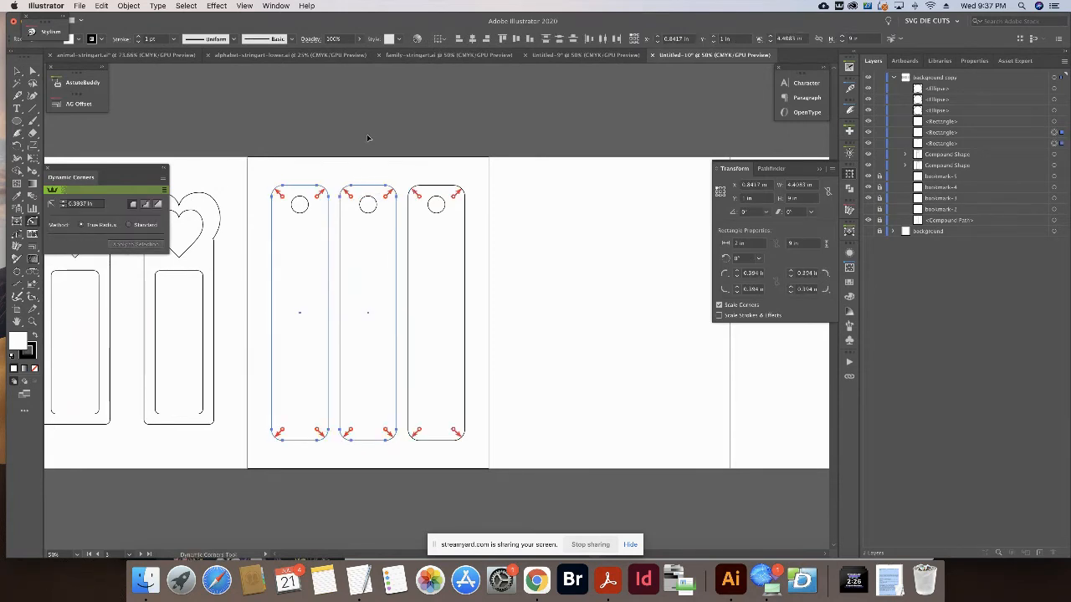
{"action": "key", "text": "v"}
{"action": "left_click", "coordinate": [189, 98]}
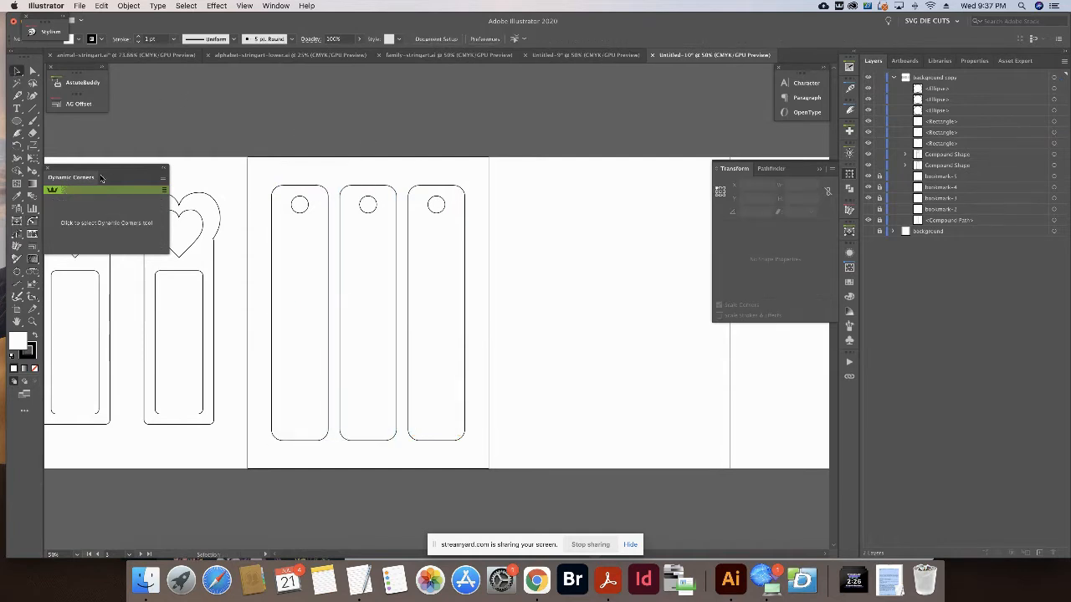
{"action": "left_click", "coordinate": [48, 171]}
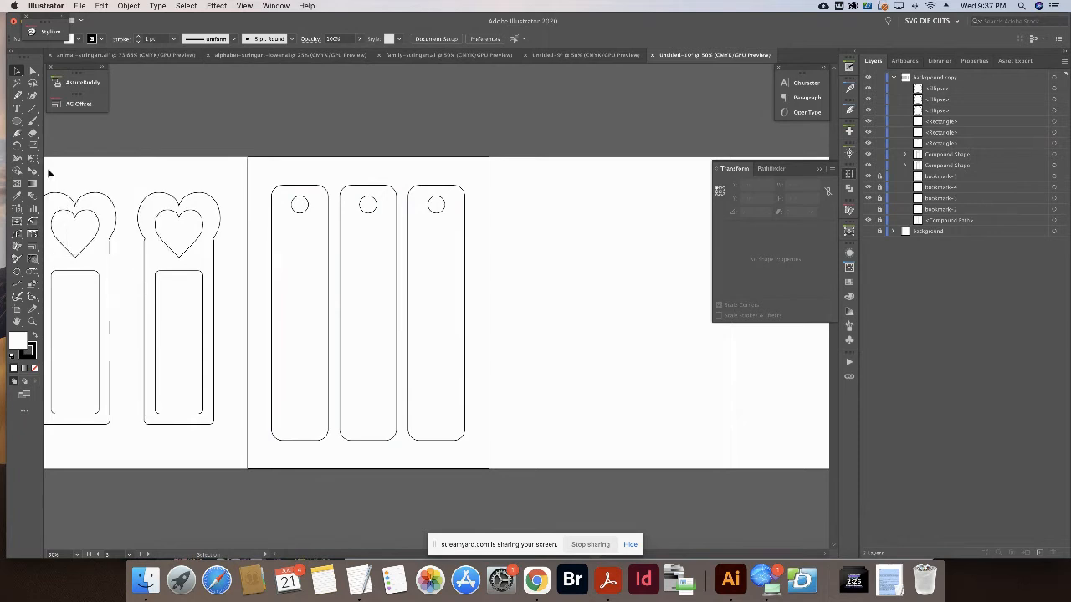
Unlock the bookmark-3 background rectangle and move the three circles directly above it in the layer order.
{"action": "left_click_drag", "start_coordinate": [317, 140], "coordinate": [435, 139]}
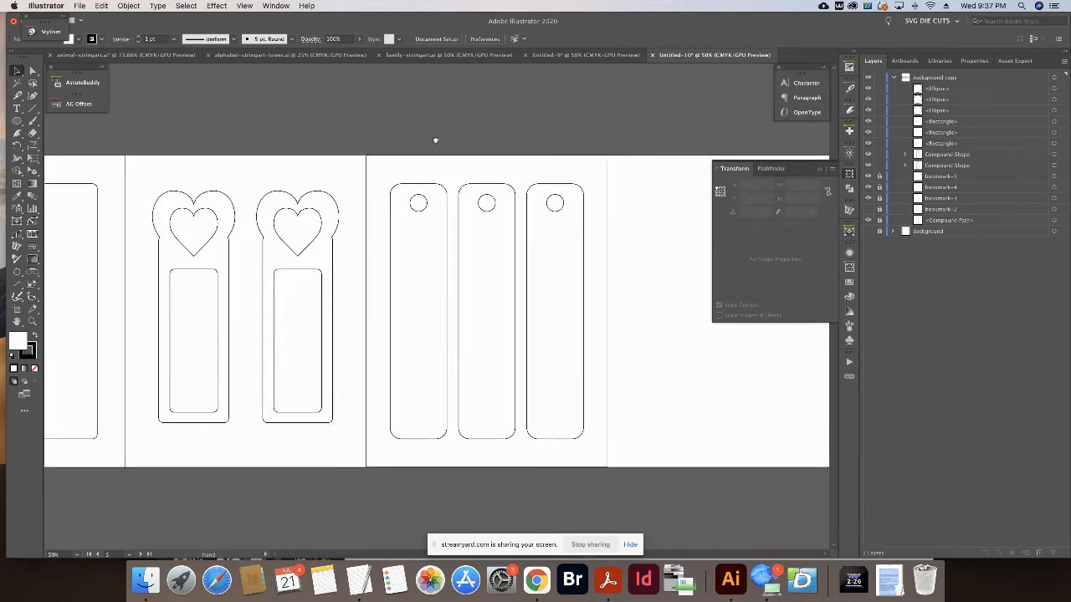
{"action": "left_click", "coordinate": [433, 184]}
{"action": "left_click", "coordinate": [528, 177]}
{"action": "left_click", "coordinate": [879, 199]}
{"action": "left_click", "coordinate": [932, 90]}
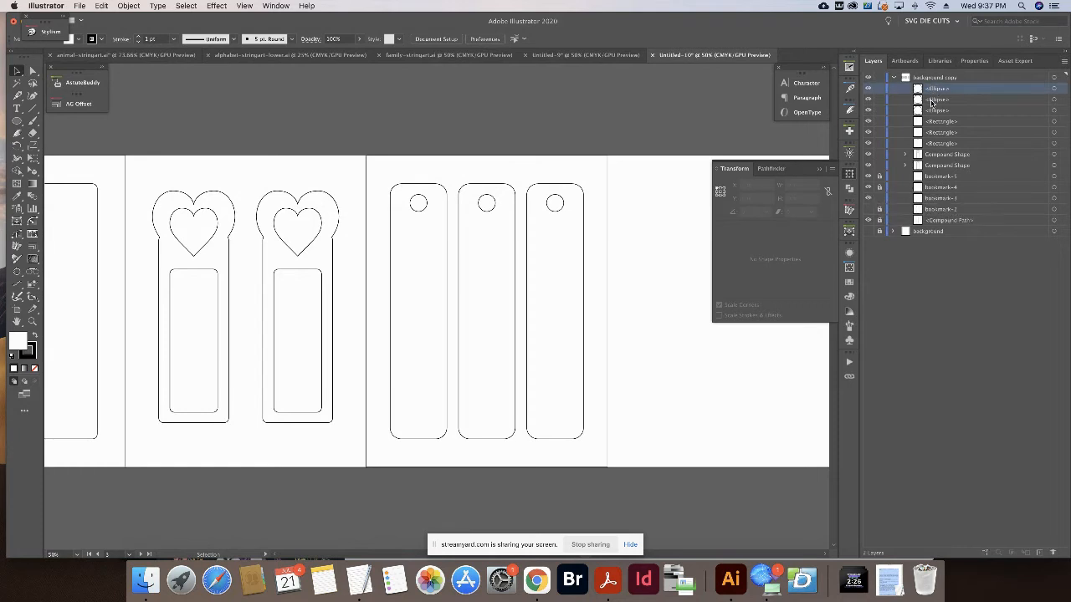
{"action": "left_click", "coordinate": [933, 100], "text": "shift"}
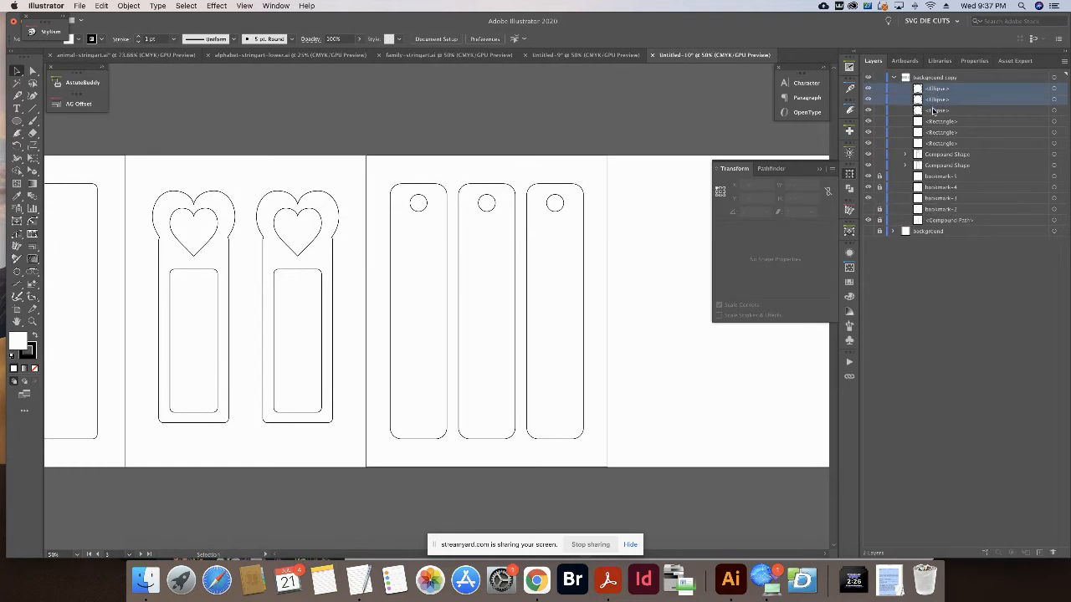
{"action": "left_click", "coordinate": [933, 111], "text": "shift"}
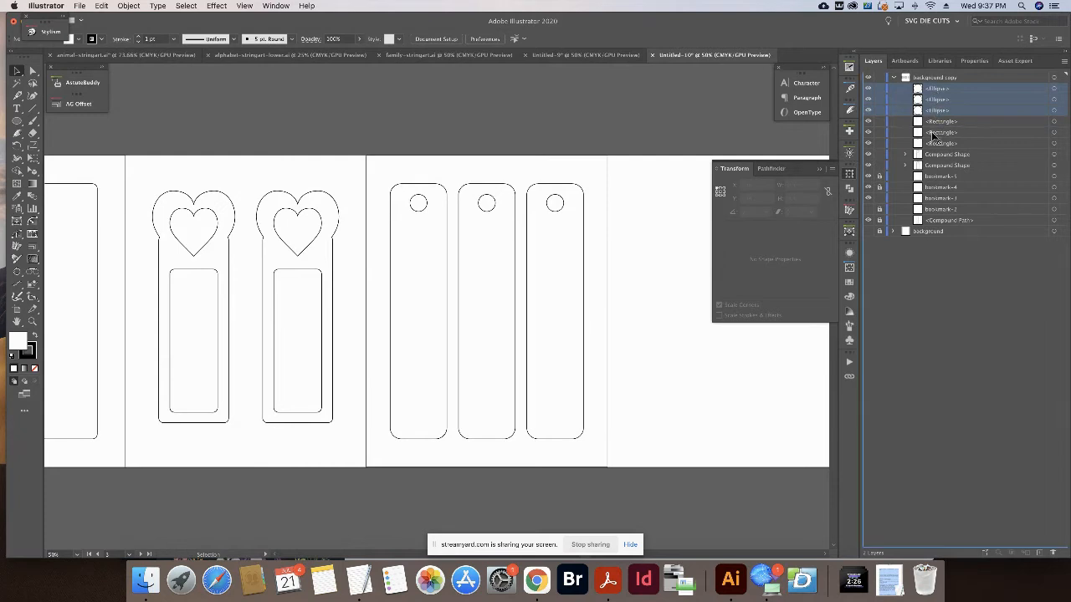
{"action": "left_click_drag", "start_coordinate": [934, 137], "coordinate": [930, 193]}
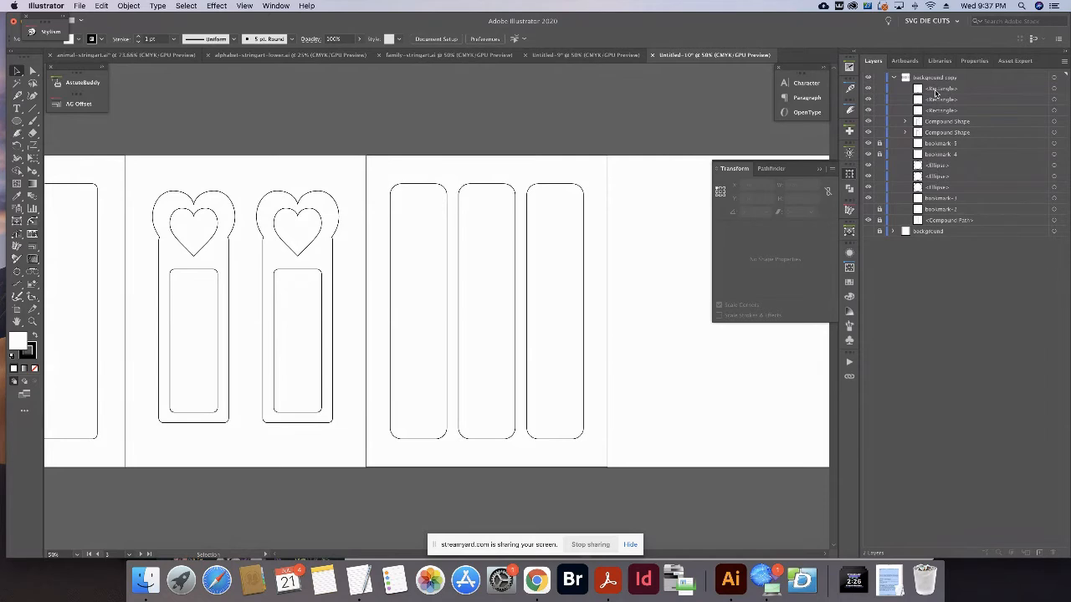
Move the three rounded rectangles in the layer order to sit between the circles and bookmark-3.
{"action": "left_click", "coordinate": [935, 92]}
{"action": "left_click", "coordinate": [932, 110], "text": "shift"}
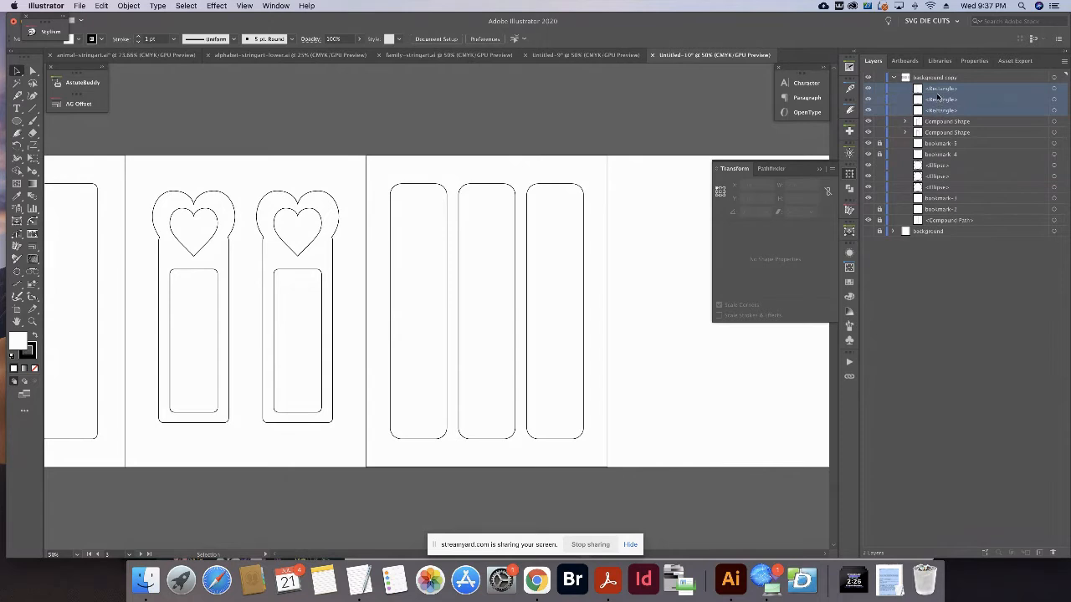
{"action": "left_click_drag", "start_coordinate": [939, 91], "coordinate": [935, 191]}
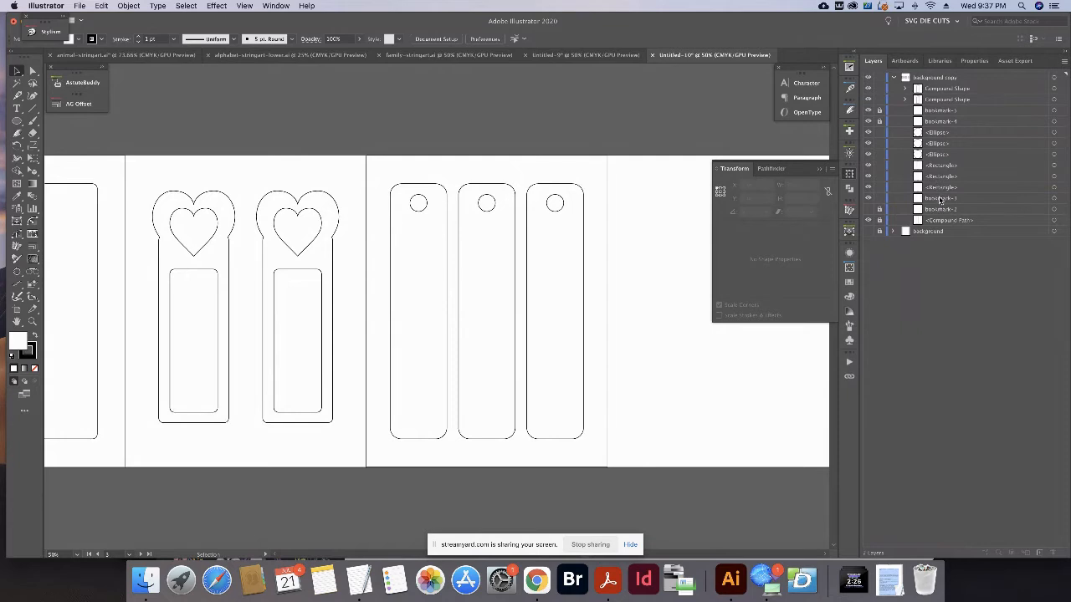
Subtract the three rounded rectangles from the bookmark-3 background with Minus Front, expand the result, and deselect it.
{"action": "left_click", "coordinate": [943, 201]}
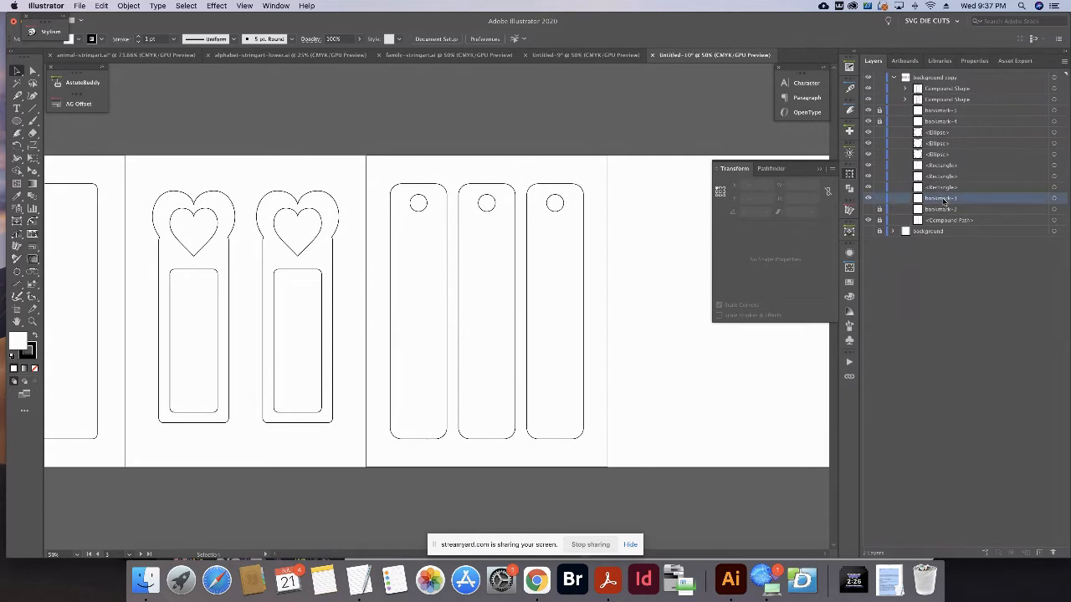
{"action": "left_click", "coordinate": [1053, 199]}
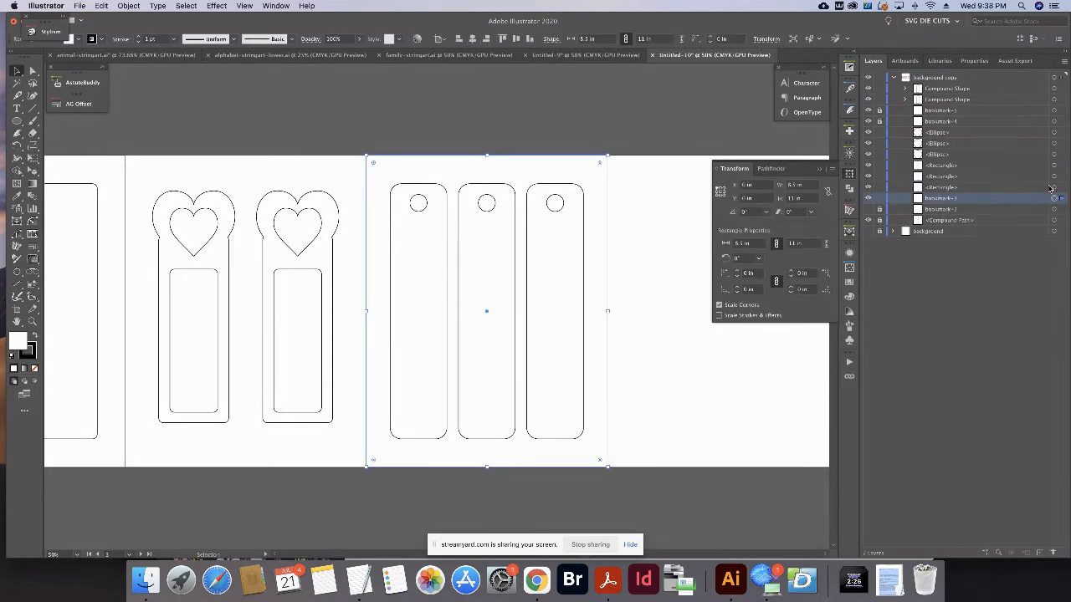
{"action": "left_click", "coordinate": [442, 186], "text": "shift"}
{"action": "left_click", "coordinate": [556, 185], "text": "shift"}
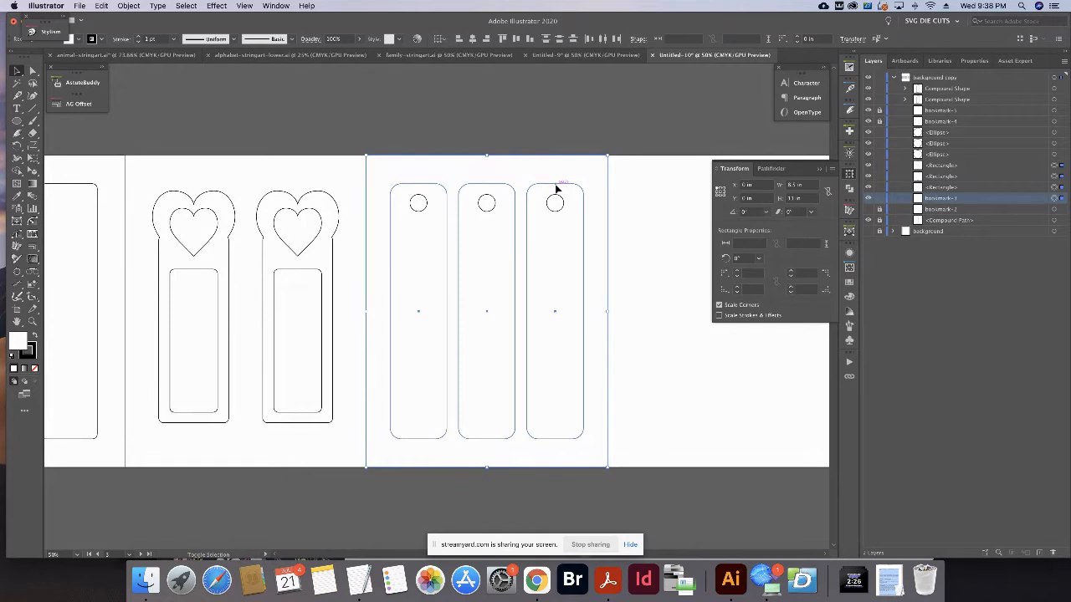
{"action": "left_click", "coordinate": [850, 190]}
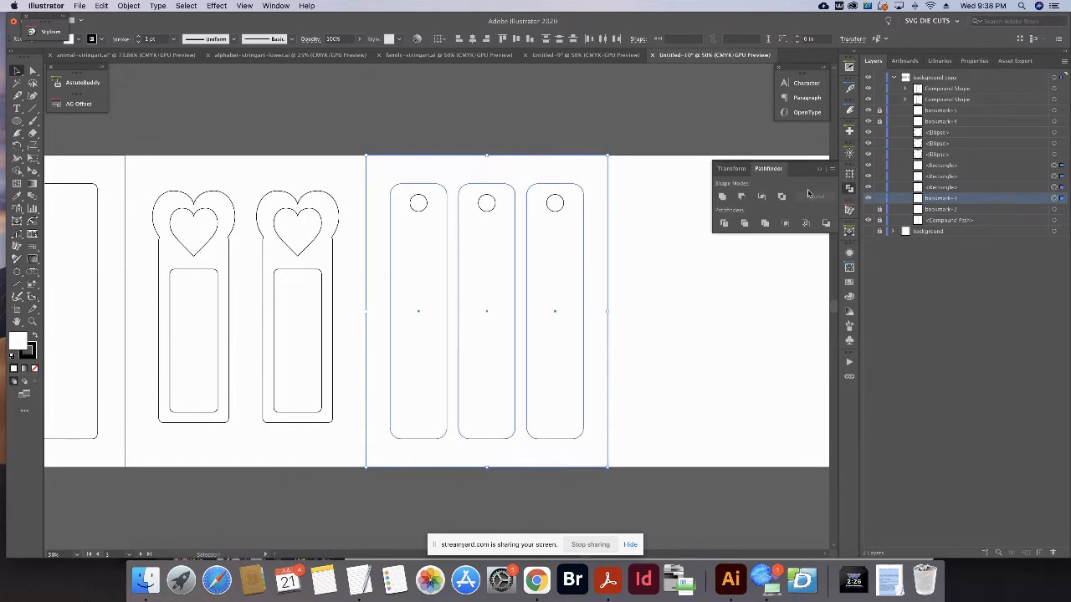
{"action": "left_click", "coordinate": [742, 198]}
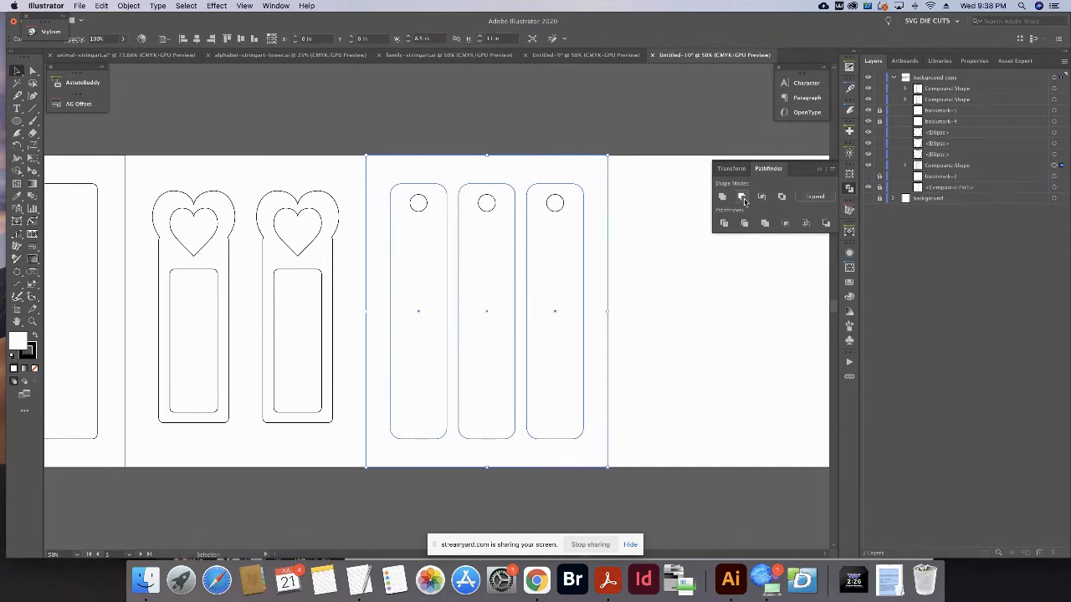
{"action": "left_click", "coordinate": [808, 199]}
{"action": "left_click", "coordinate": [609, 146]}
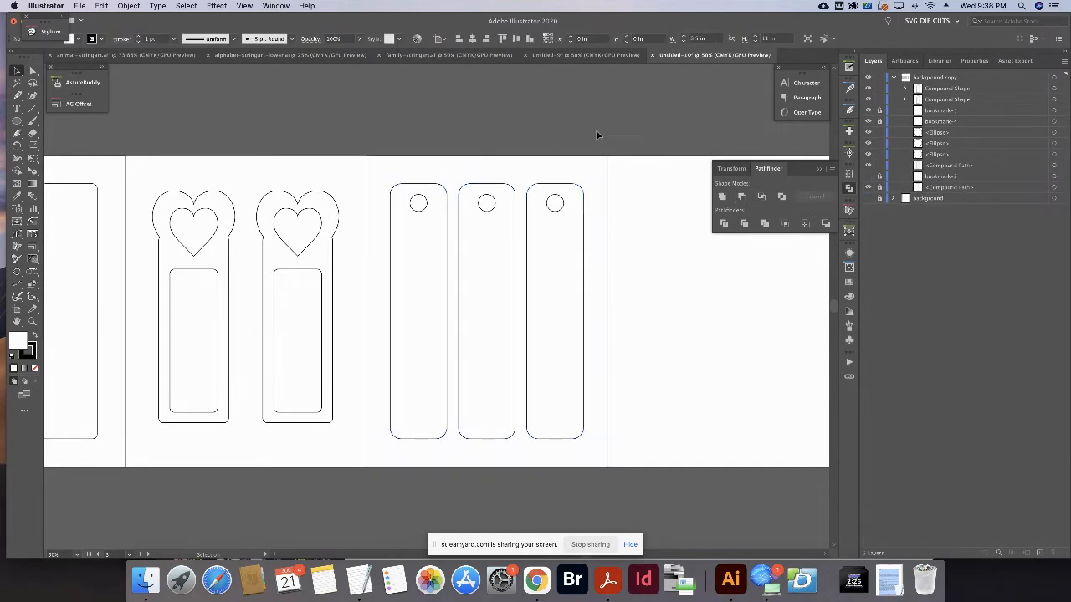
Try moving the cut-out template and its circles up off the artboard to check the openings, and undo the moves.
{"action": "left_click", "coordinate": [544, 315]}
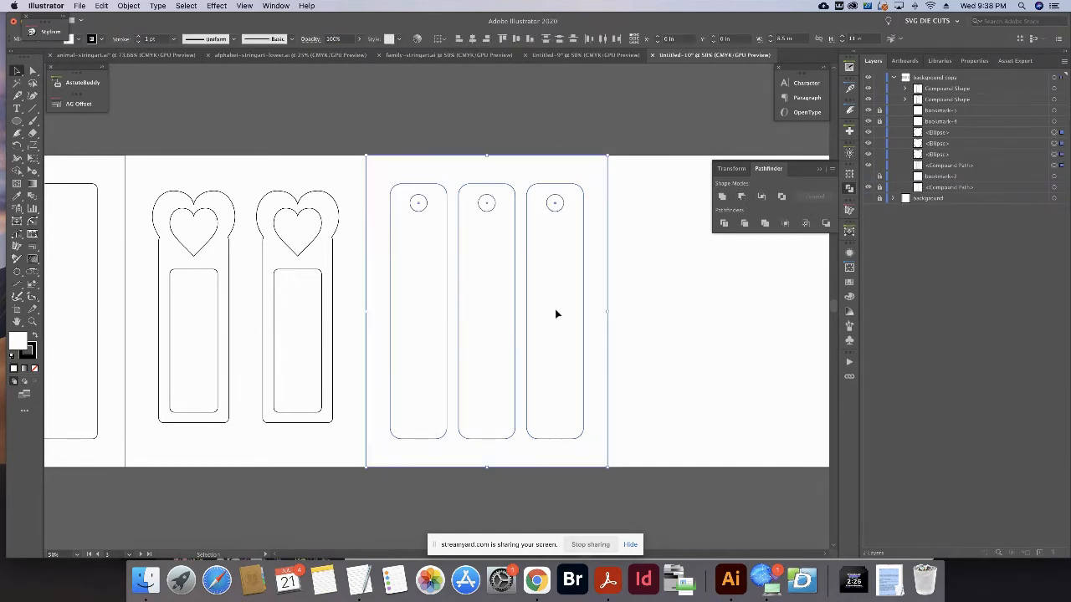
{"action": "left_click_drag", "start_coordinate": [582, 160], "coordinate": [576, 112]}
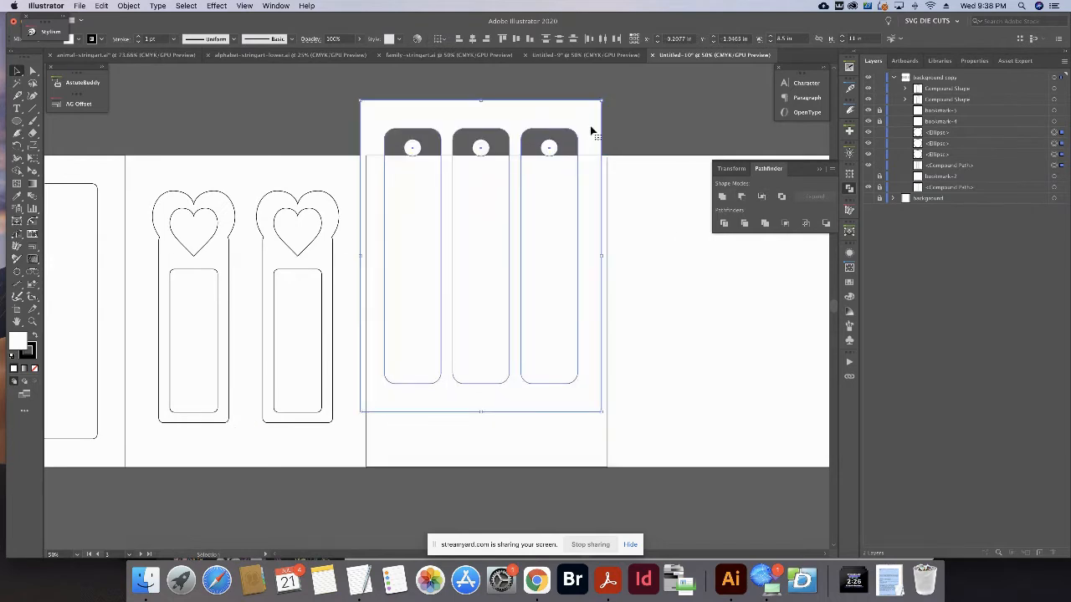
{"action": "left_click", "coordinate": [632, 128]}
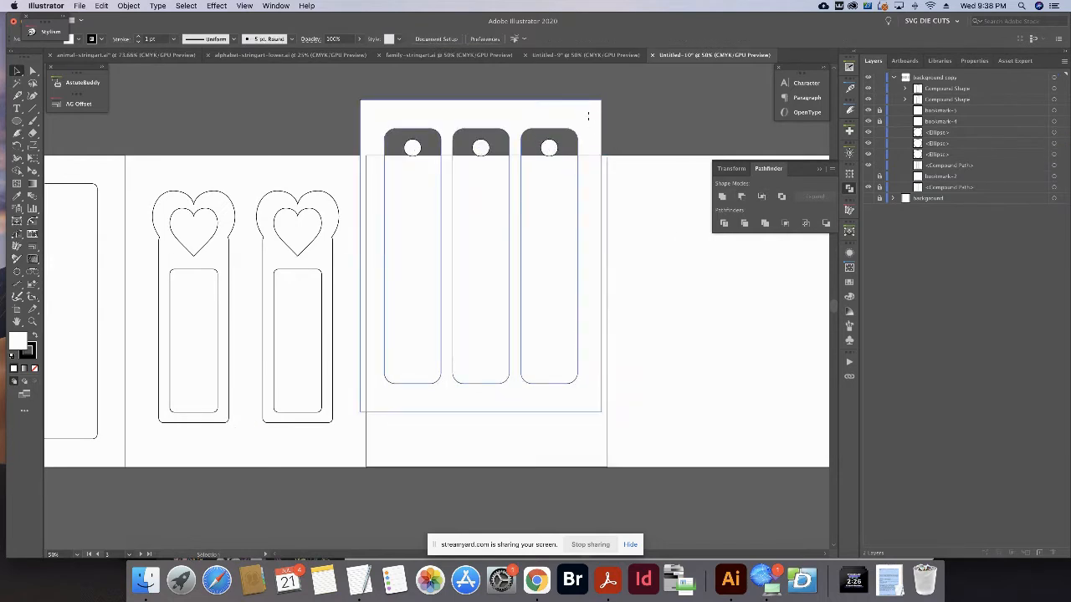
{"action": "left_click_drag", "start_coordinate": [589, 117], "coordinate": [595, 93]}
{"action": "key", "text": "super+z"}
{"action": "key", "text": "super+z"}
{"action": "key", "text": "super+z"}
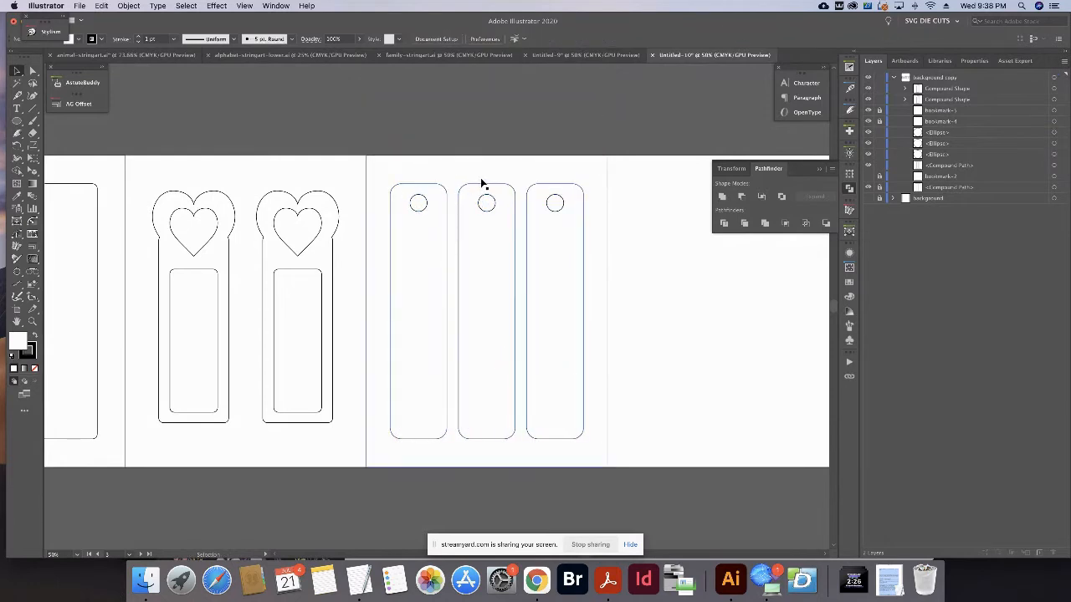
{"action": "left_click", "coordinate": [80, 6]}
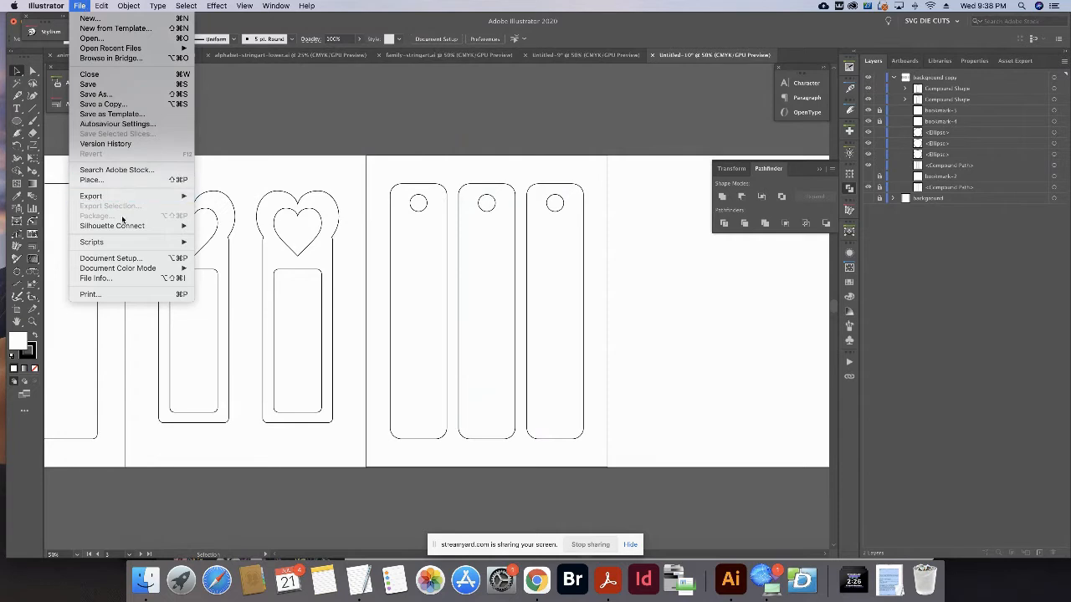
{"action": "mouse_move", "coordinate": [126, 197]}
{"action": "left_click", "coordinate": [221, 206]}
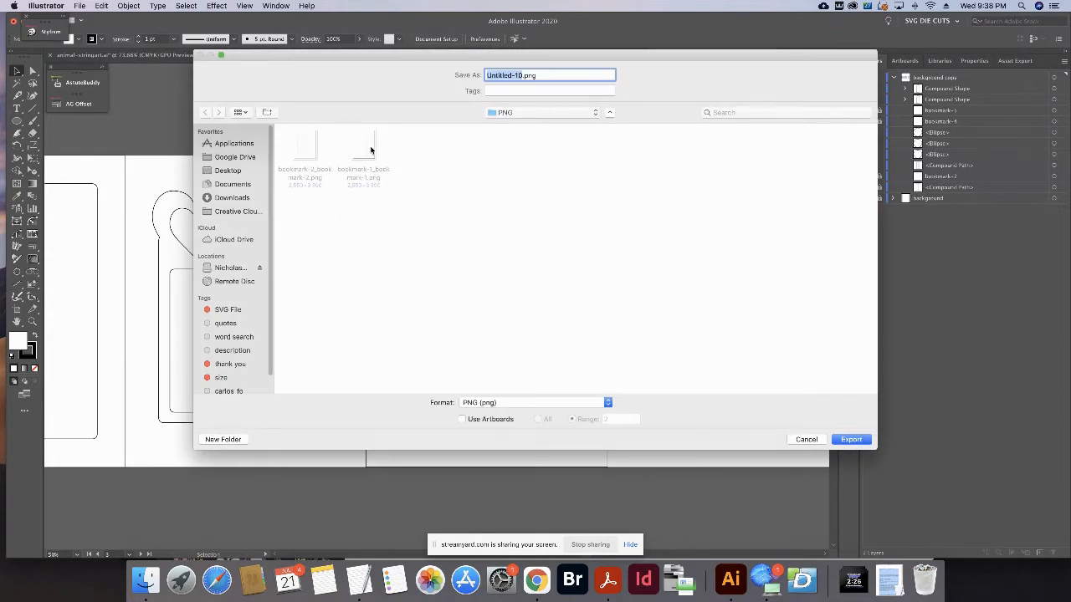
{"action": "type", "text": "BOOK"}
{"action": "key", "text": "BackSpace"}
{"action": "key", "text": "BackSpace"}
{"action": "key", "text": "BackSpace"}
{"action": "key", "text": "BackSpace"}
{"action": "type", "text": "bookmark-3"}
{"action": "key", "text": "Return"}
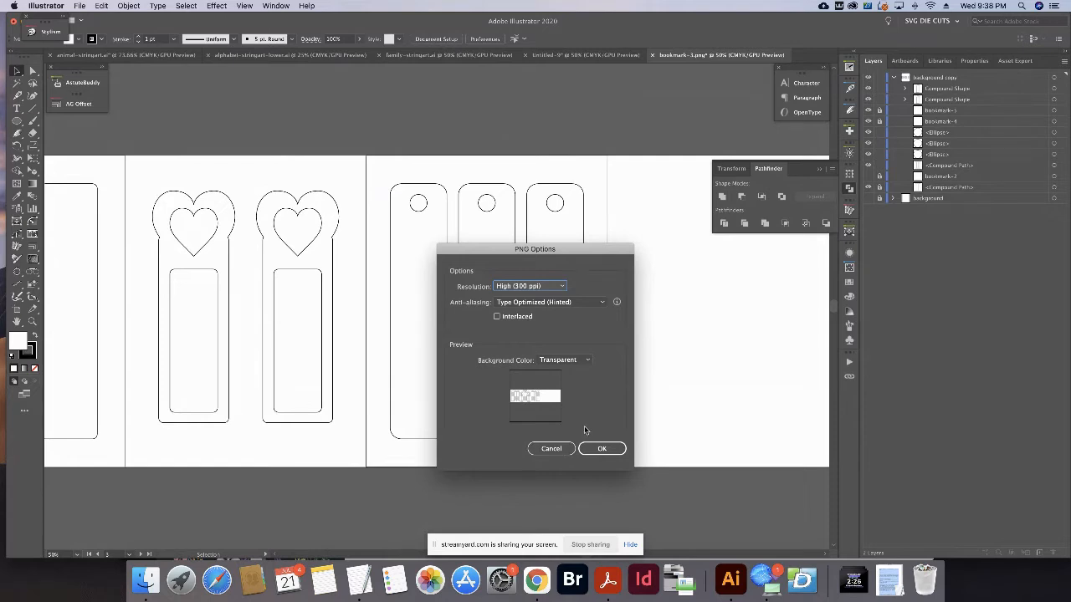
{"action": "left_click", "coordinate": [549, 448]}
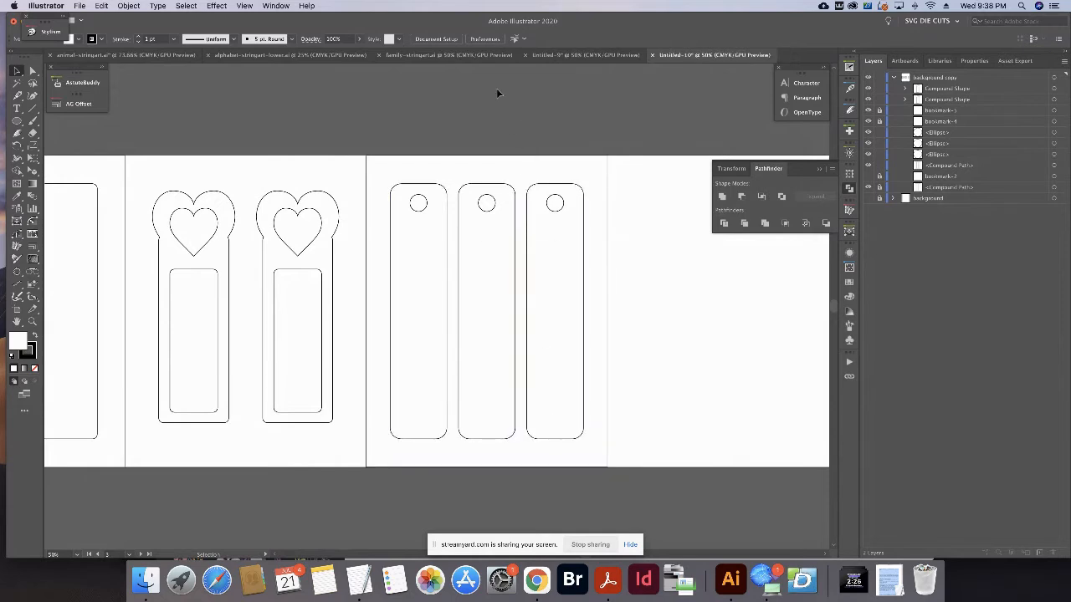
Preview the artboard with the three bookmark cutouts in Save for Web as a transparent PNG-24, and cancel it.
{"action": "left_click", "coordinate": [80, 6]}
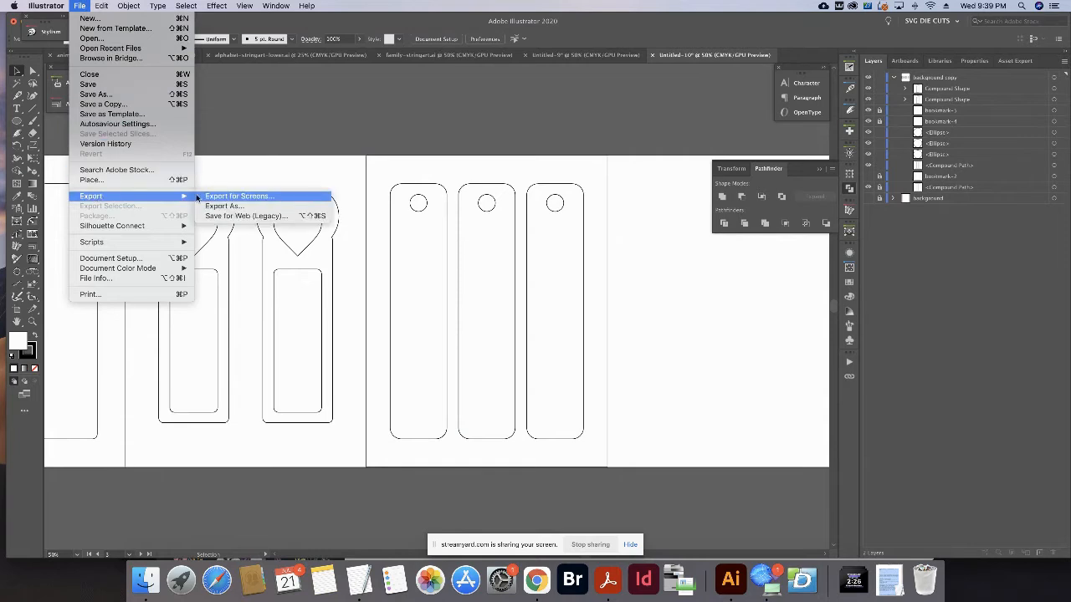
{"action": "left_click", "coordinate": [220, 207]}
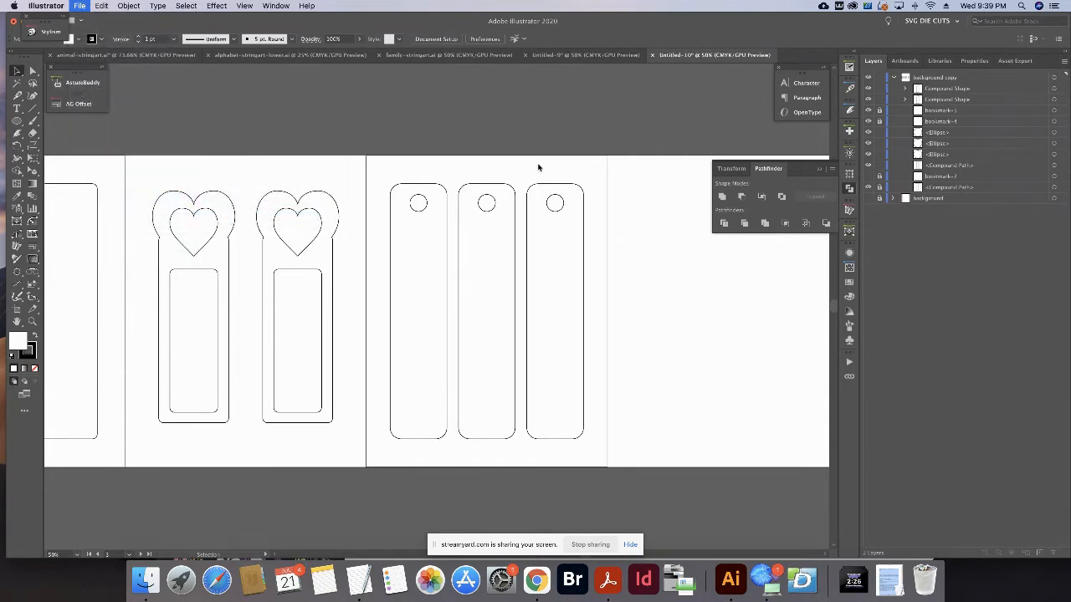
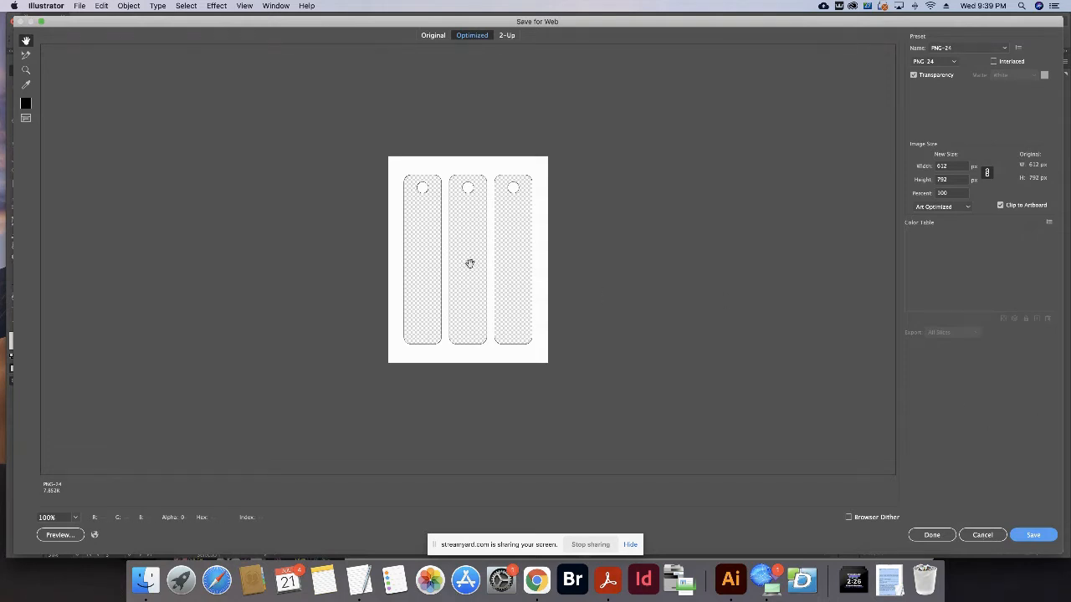
{"action": "left_click", "coordinate": [982, 534]}
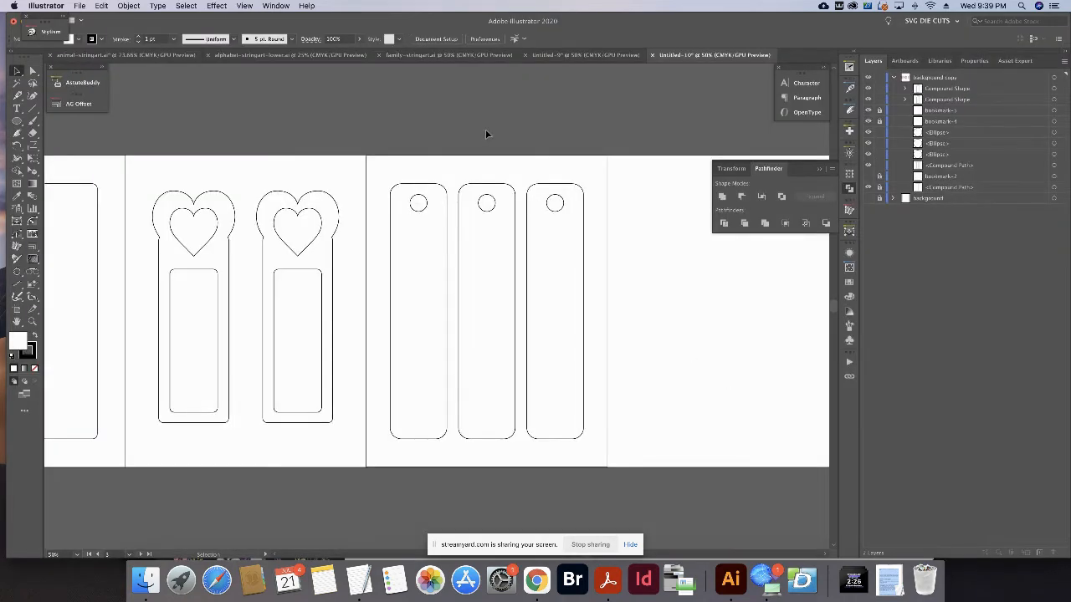
Export only artboard 3 as bookmark-3.png at High (300 ppi) resolution with a transparent background.
{"action": "left_click", "coordinate": [78, 7]}
{"action": "mouse_move", "coordinate": [95, 199]}
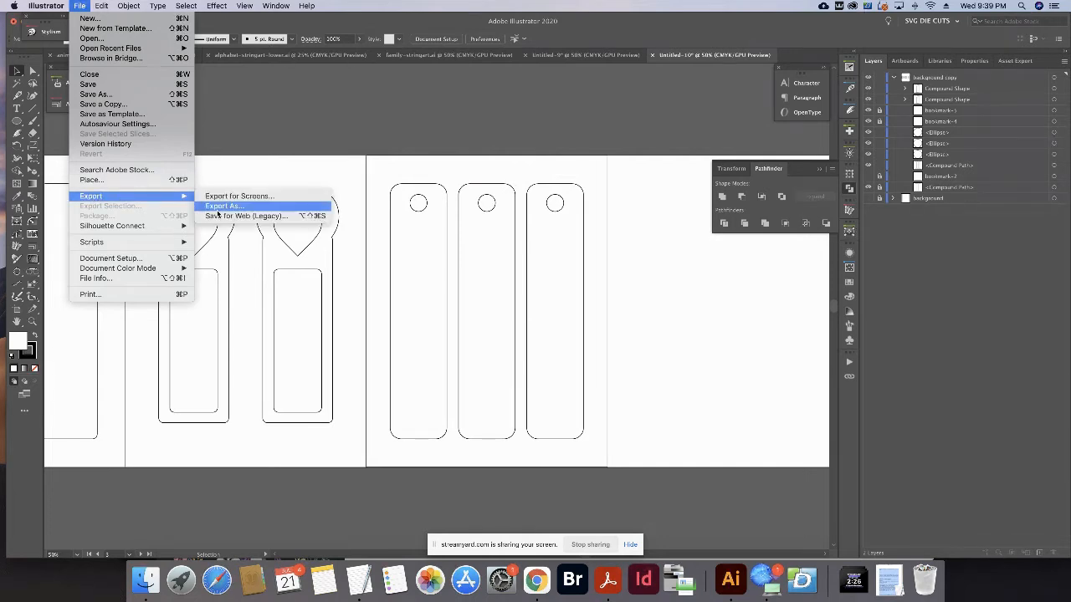
{"action": "left_click", "coordinate": [217, 209]}
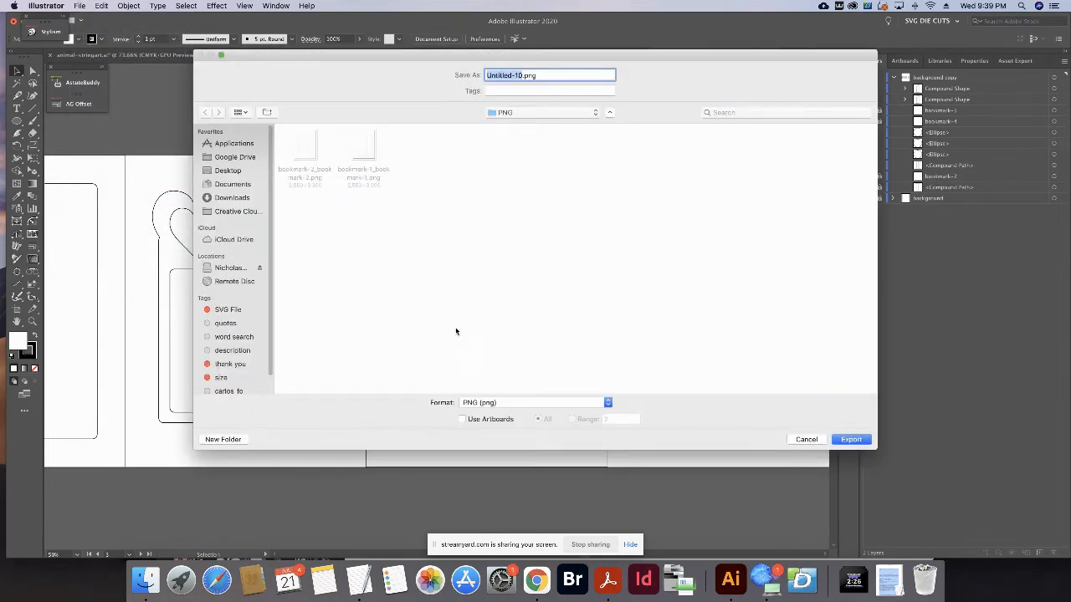
{"action": "left_click", "coordinate": [462, 419]}
{"action": "left_click", "coordinate": [572, 419]}
{"action": "left_click", "coordinate": [618, 419]}
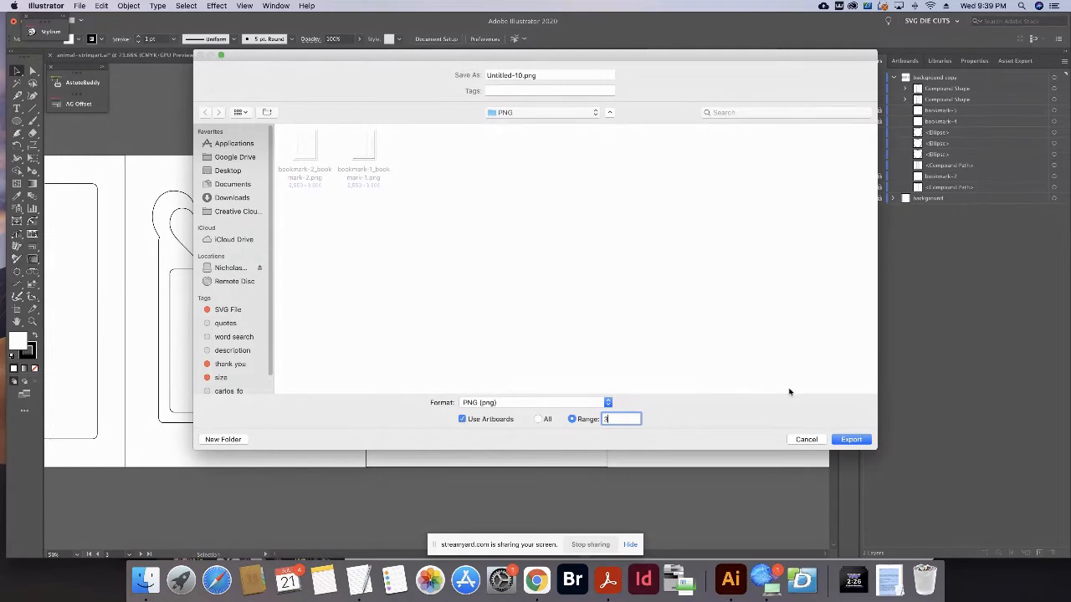
{"action": "triple_click", "coordinate": [521, 75]}
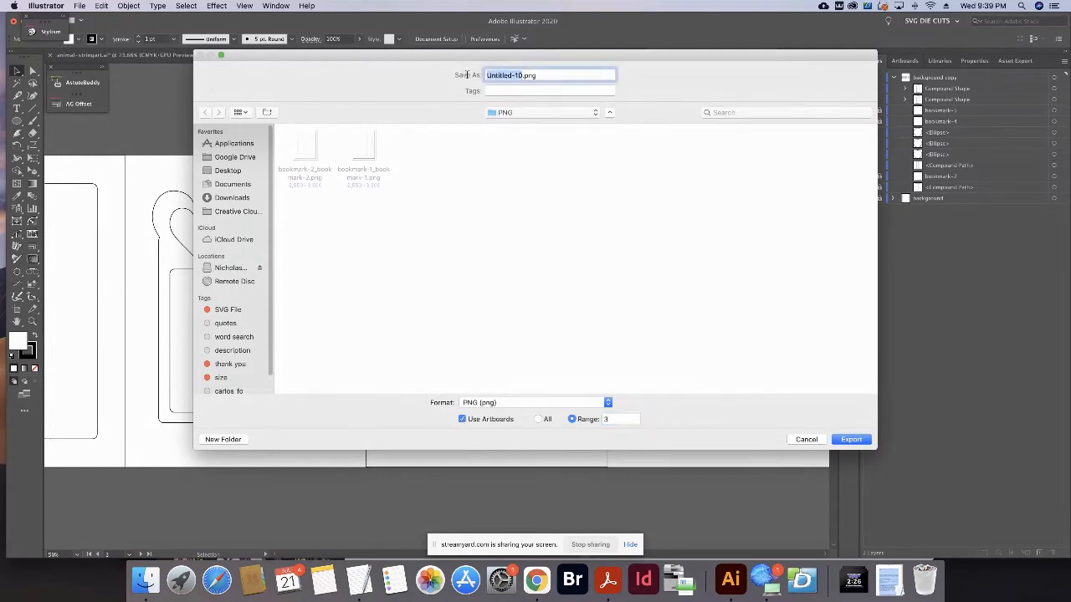
{"action": "type", "text": "book"}
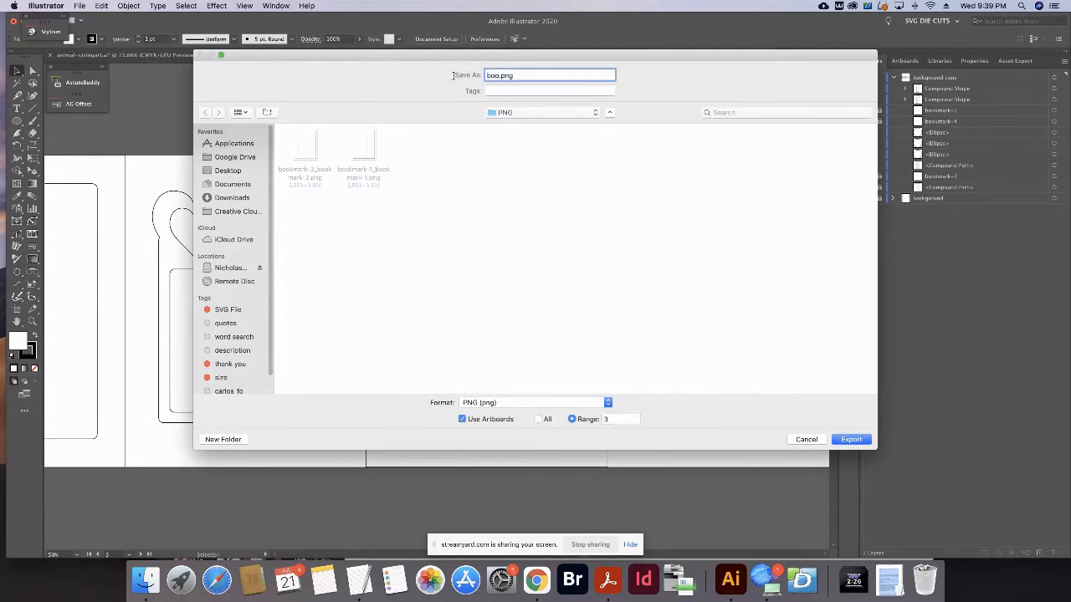
{"action": "type", "text": "mark-3"}
{"action": "left_click", "coordinate": [851, 440]}
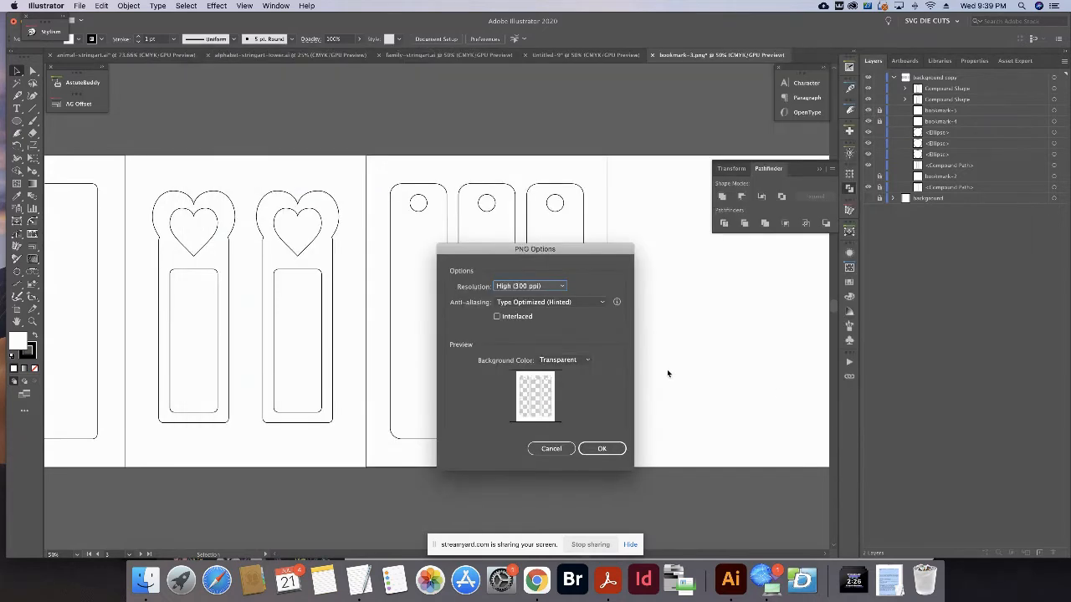
{"action": "left_click", "coordinate": [611, 450]}
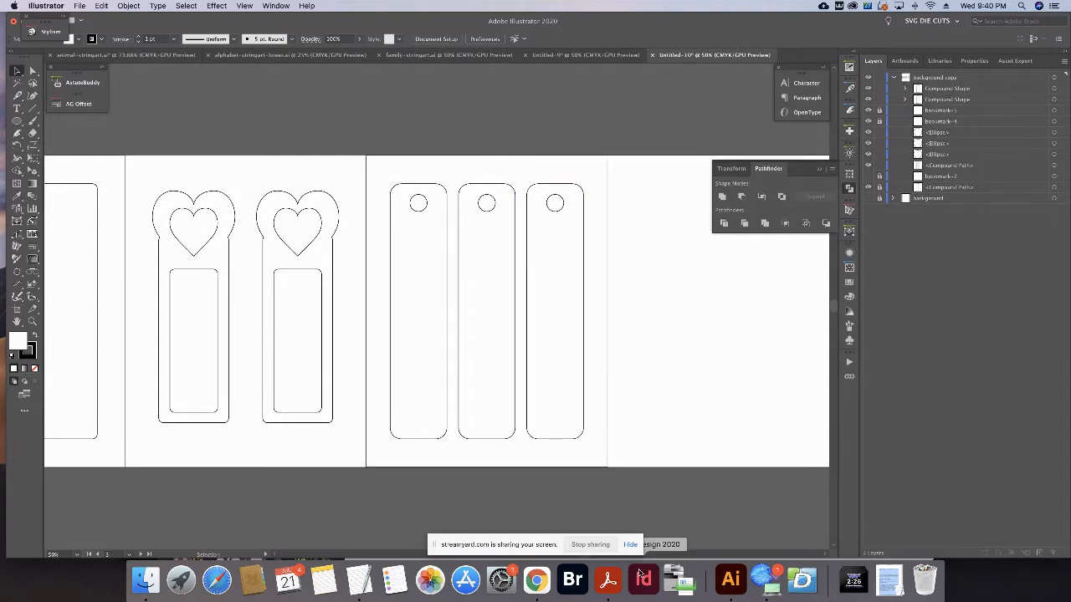
Switch to the Bookmark-Template design in Canva and title page 2, with the heart bookmarks, "bookmark-3".
{"action": "left_click", "coordinate": [537, 580]}
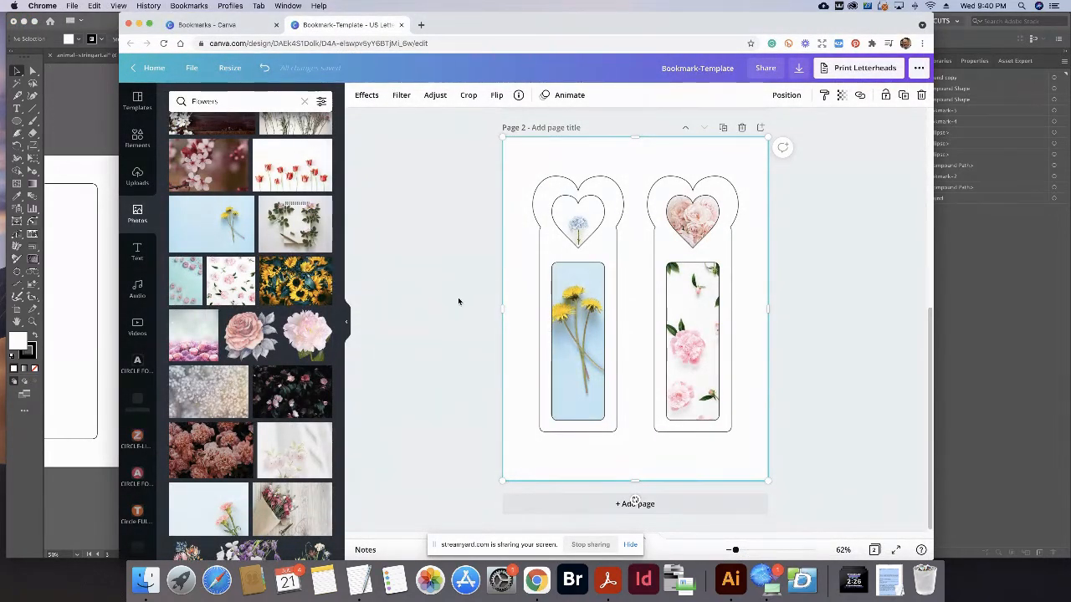
{"action": "scroll", "coordinate": [401, 289], "scroll_direction": "up", "scroll_amount": 1}
{"action": "scroll", "coordinate": [398, 289], "scroll_direction": "up", "scroll_amount": 3}
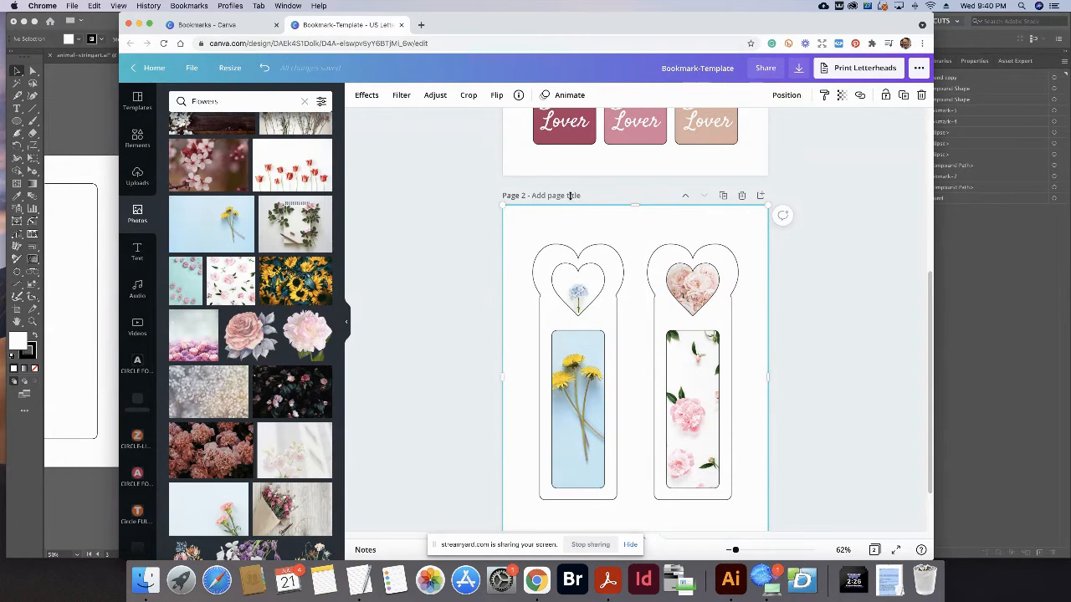
{"action": "left_click", "coordinate": [444, 187]}
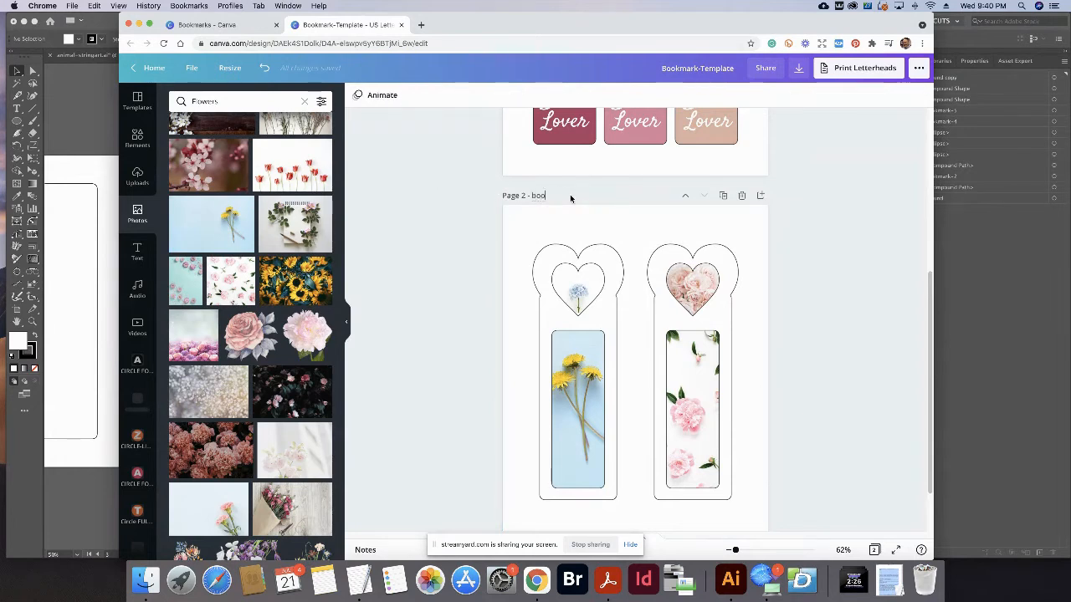
{"action": "type", "text": "bookmark-3"}
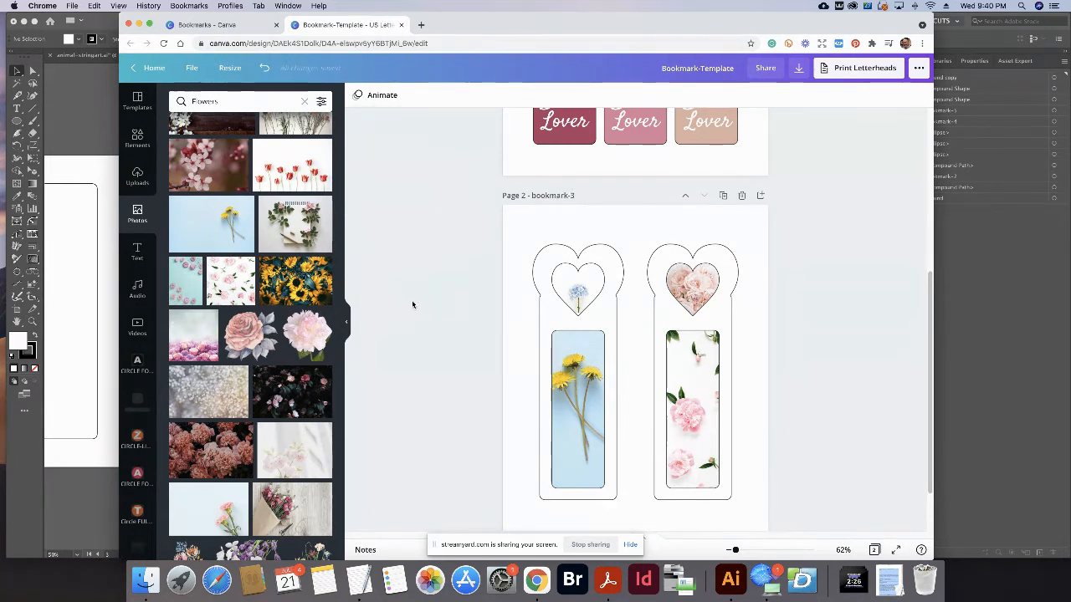
Add a blank third page to the design and upload the exported bookmark-3 PNG into the Bookmarks folder.
{"action": "scroll", "coordinate": [456, 307], "scroll_direction": "down", "scroll_amount": 2}
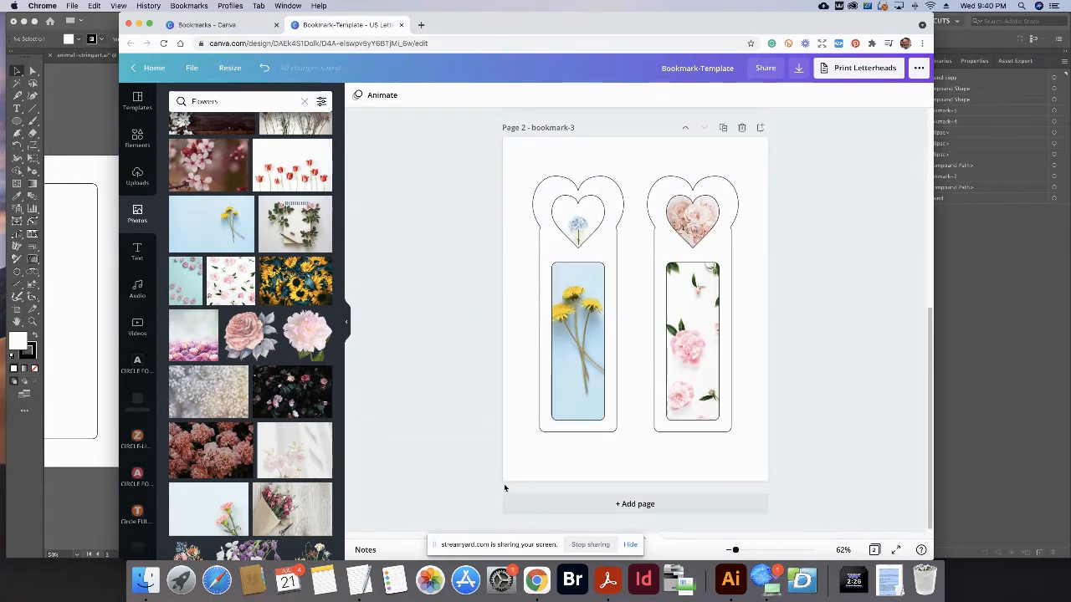
{"action": "left_click", "coordinate": [569, 507]}
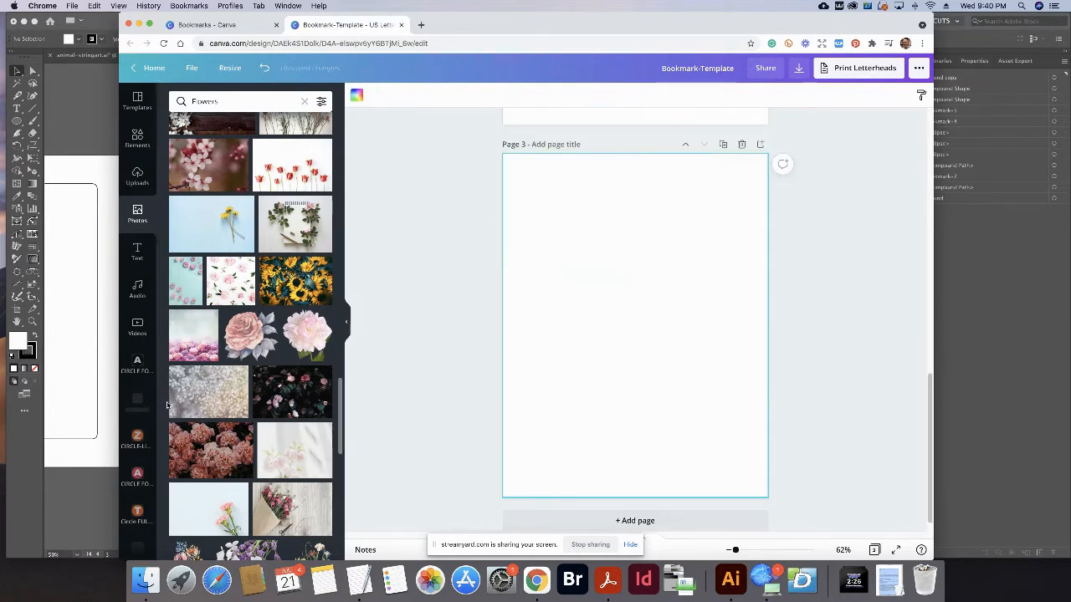
{"action": "scroll", "coordinate": [134, 267], "scroll_direction": "down", "scroll_amount": 3}
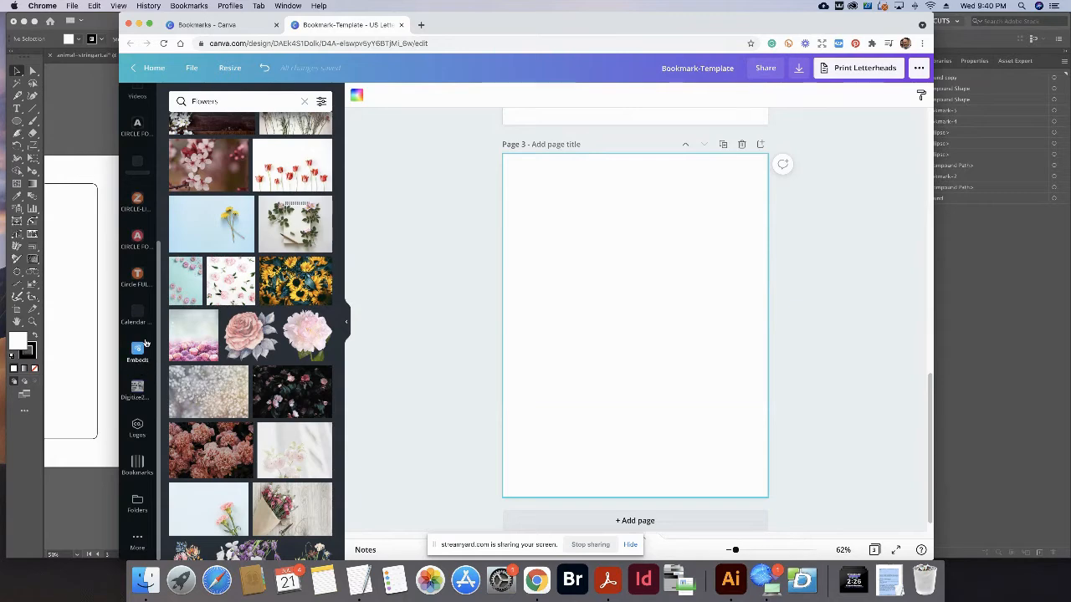
{"action": "left_click", "coordinate": [137, 463]}
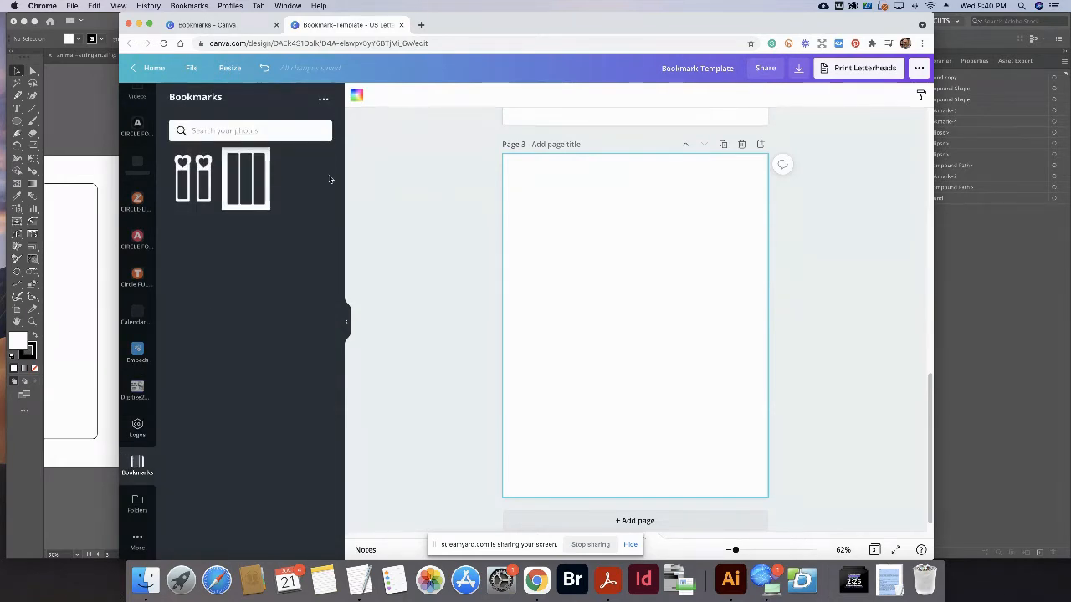
{"action": "left_click", "coordinate": [325, 99]}
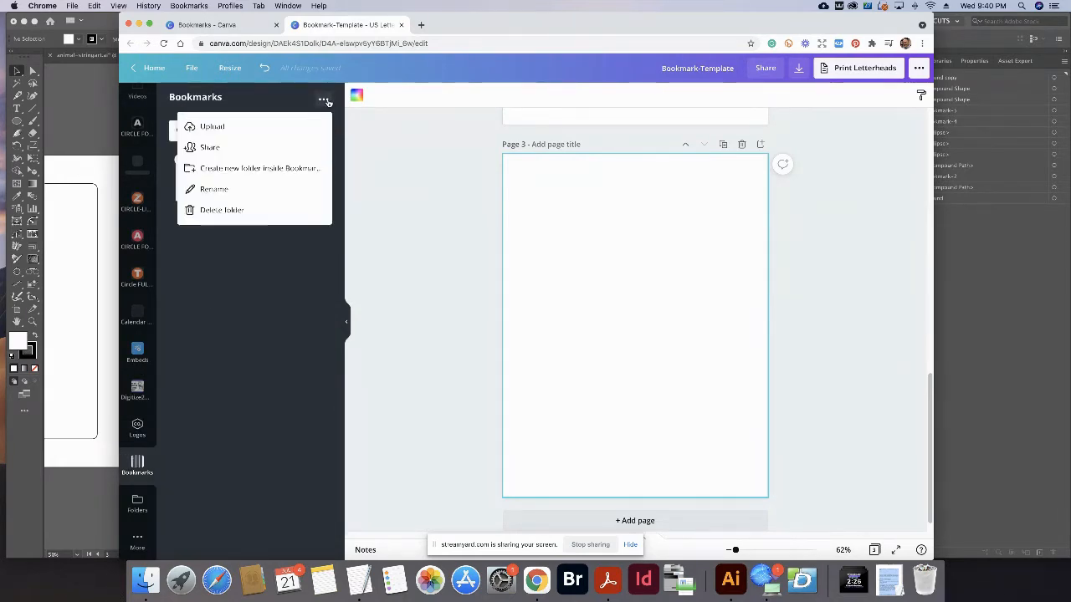
{"action": "left_click", "coordinate": [275, 127]}
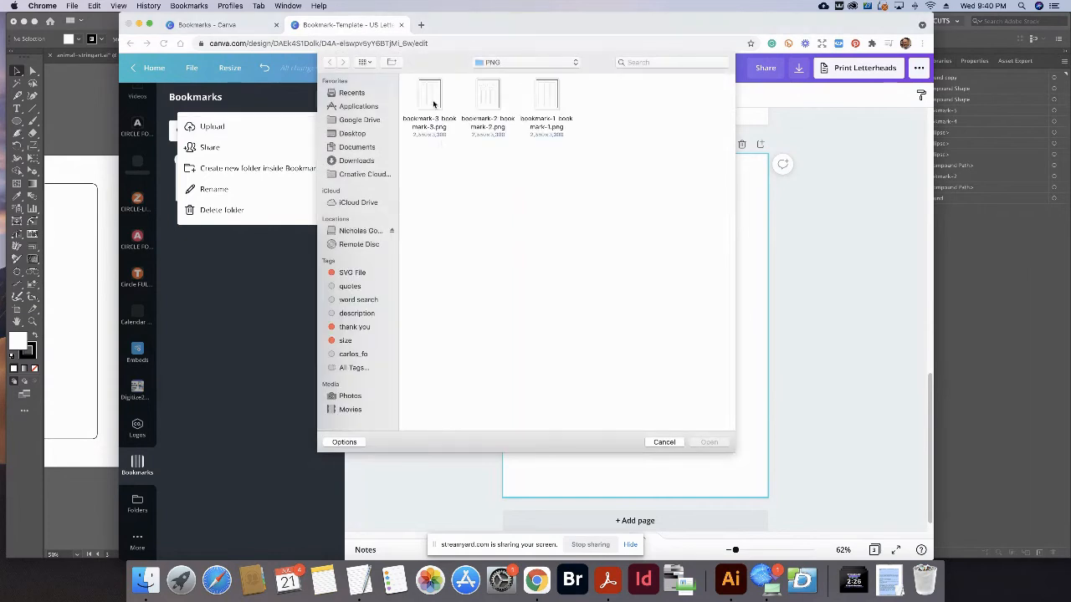
{"action": "left_click", "coordinate": [433, 103]}
{"action": "left_click", "coordinate": [716, 440]}
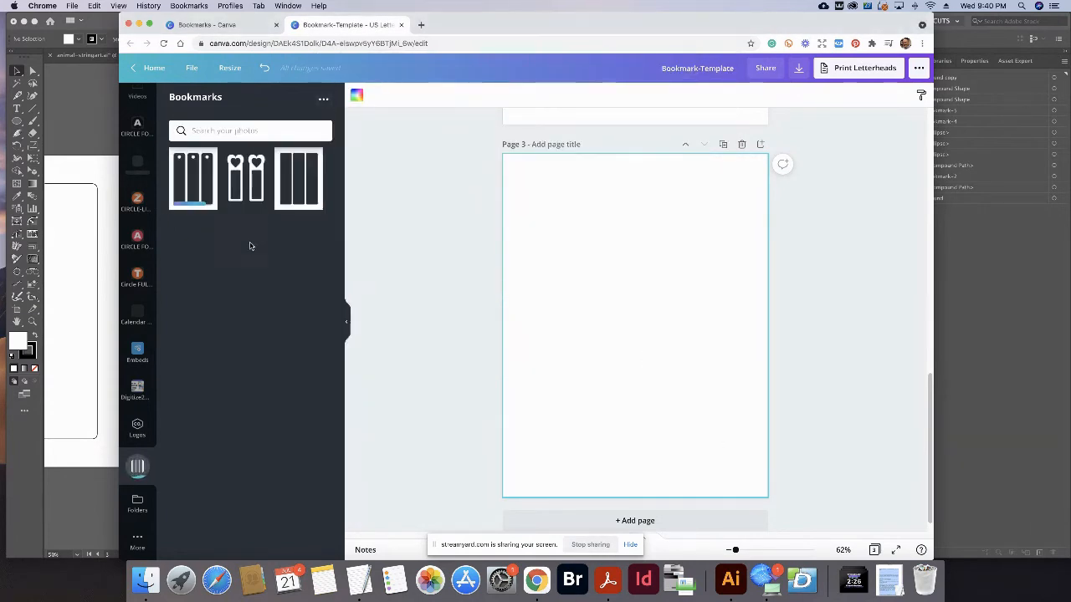
Place the three-bookmark template on page 3, enlarge it to fill the page, and title the page "bookmark-3".
{"action": "left_click", "coordinate": [200, 172]}
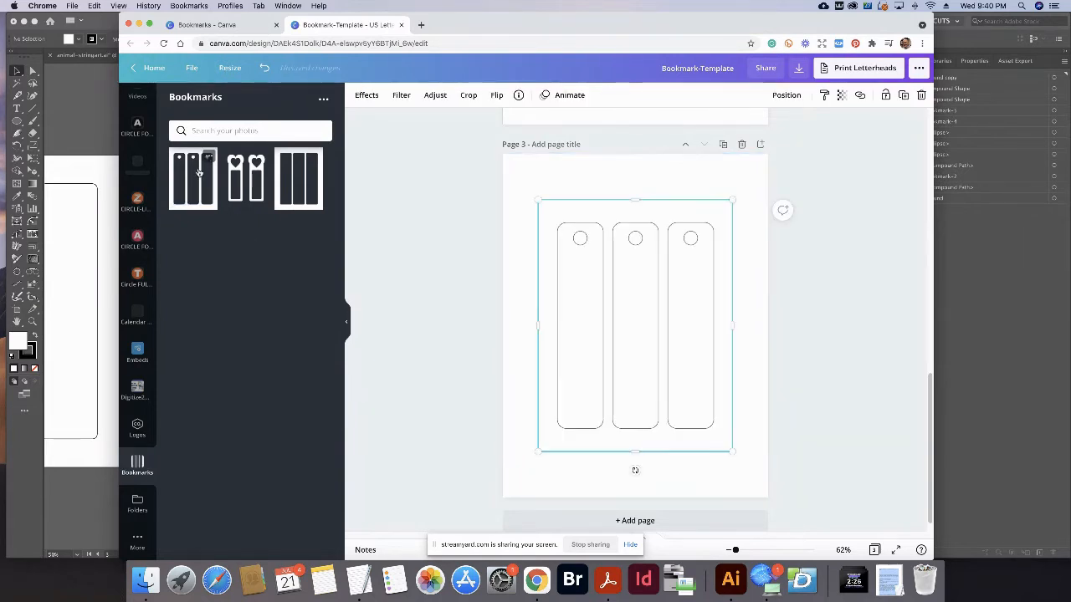
{"action": "left_click_drag", "start_coordinate": [537, 200], "coordinate": [501, 154]}
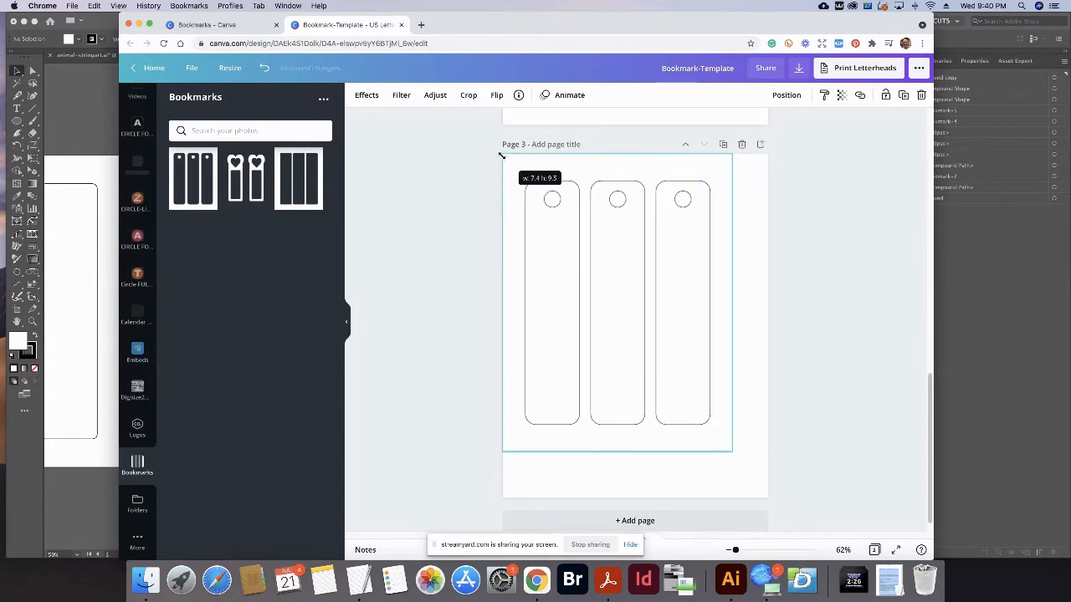
{"action": "left_click_drag", "start_coordinate": [731, 450], "coordinate": [759, 498]}
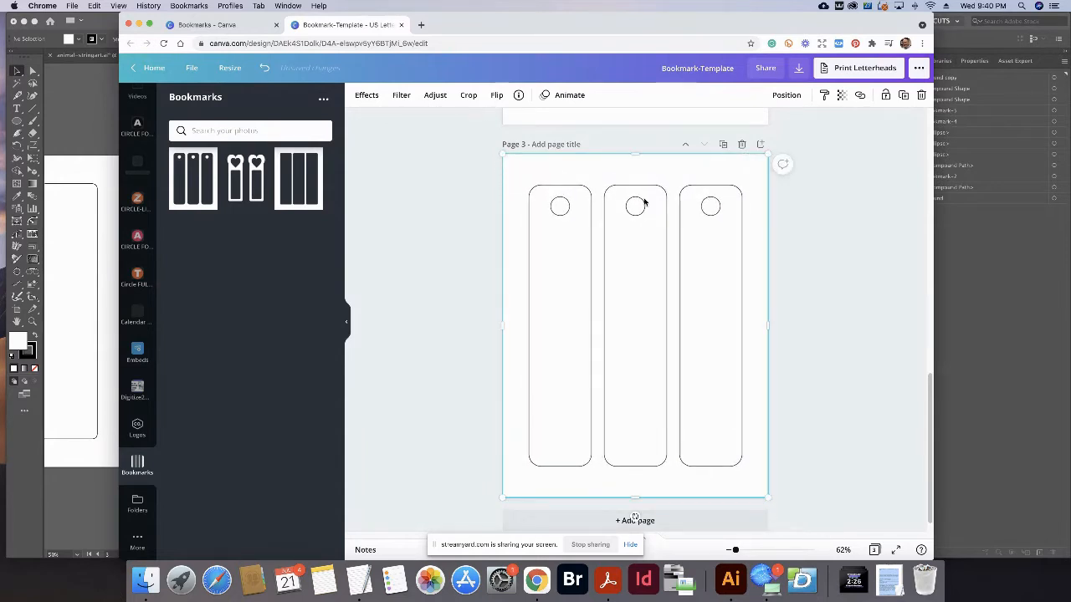
{"action": "left_click", "coordinate": [539, 144]}
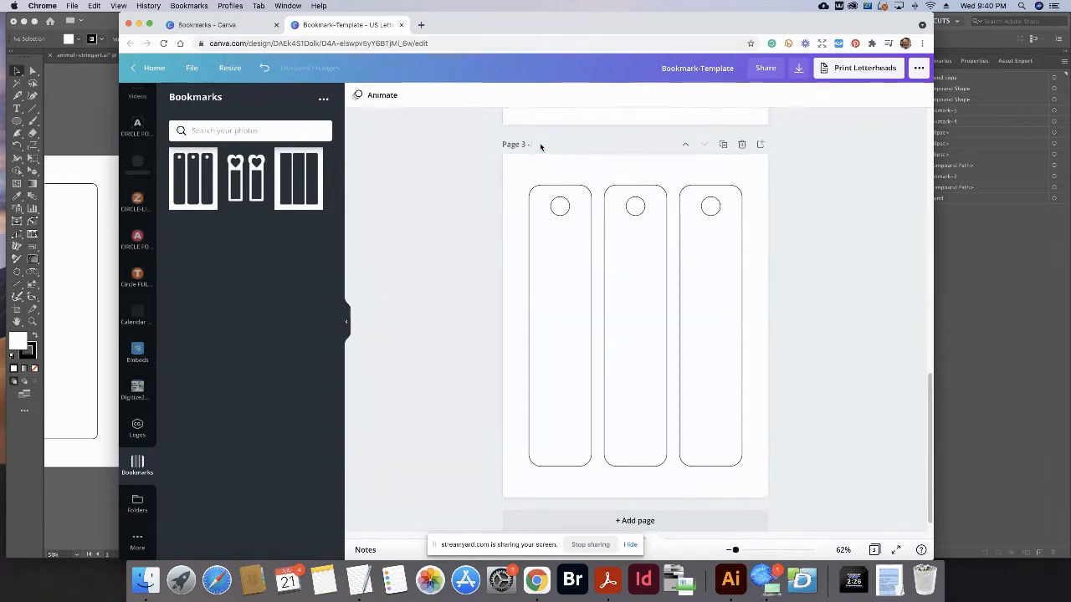
{"action": "type", "text": "bookmark-3"}
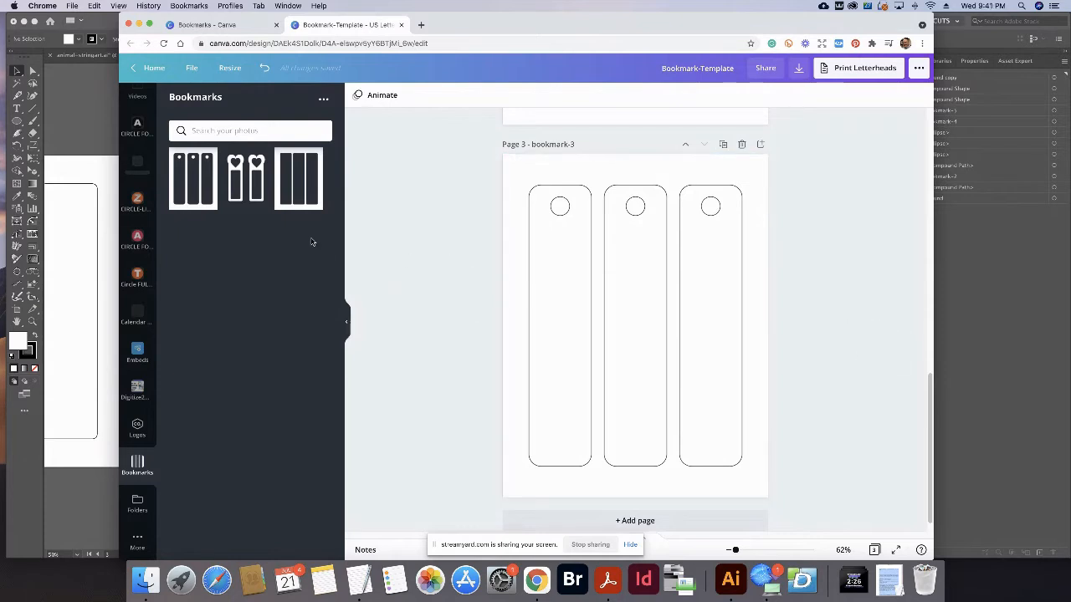
Add the photo of purple flowers on grey wood from the Flowers photo results to page 3.
{"action": "scroll", "coordinate": [140, 226], "scroll_direction": "up", "scroll_amount": 5}
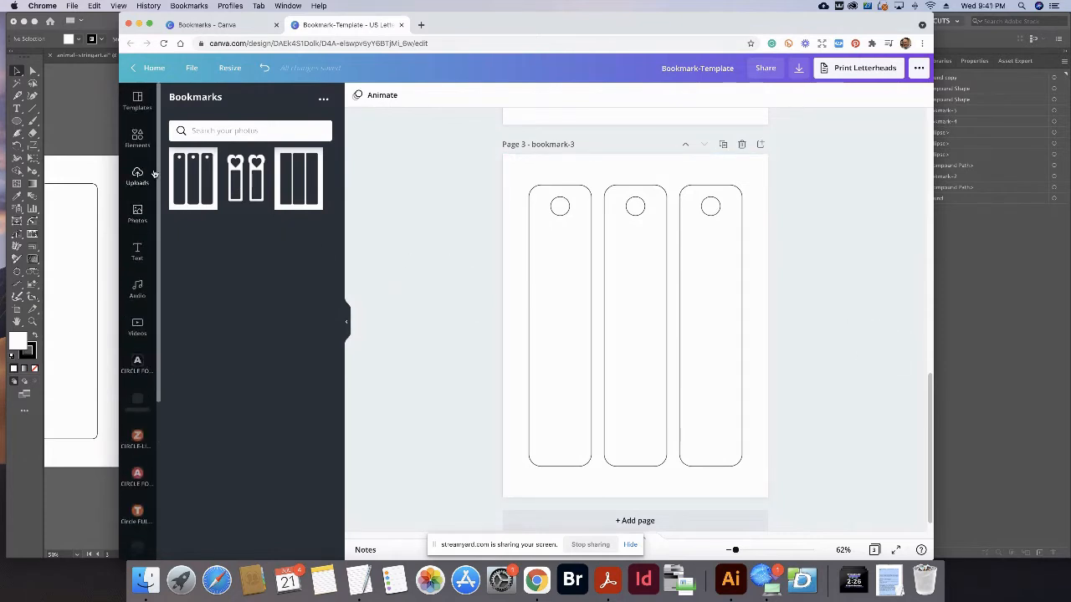
{"action": "left_click", "coordinate": [137, 138]}
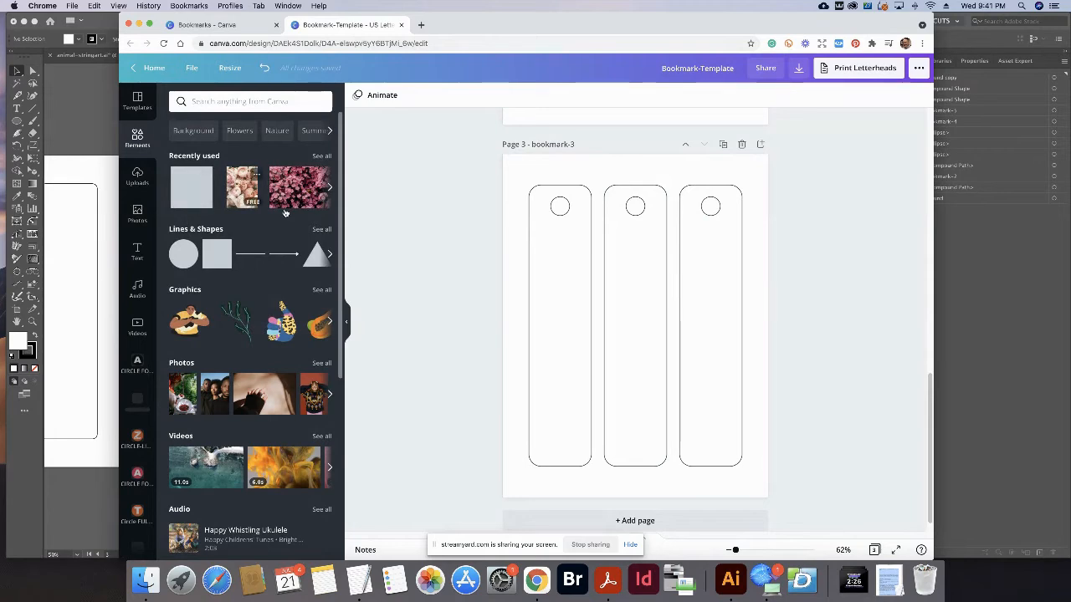
{"action": "scroll", "coordinate": [176, 200], "scroll_direction": "down", "scroll_amount": 5}
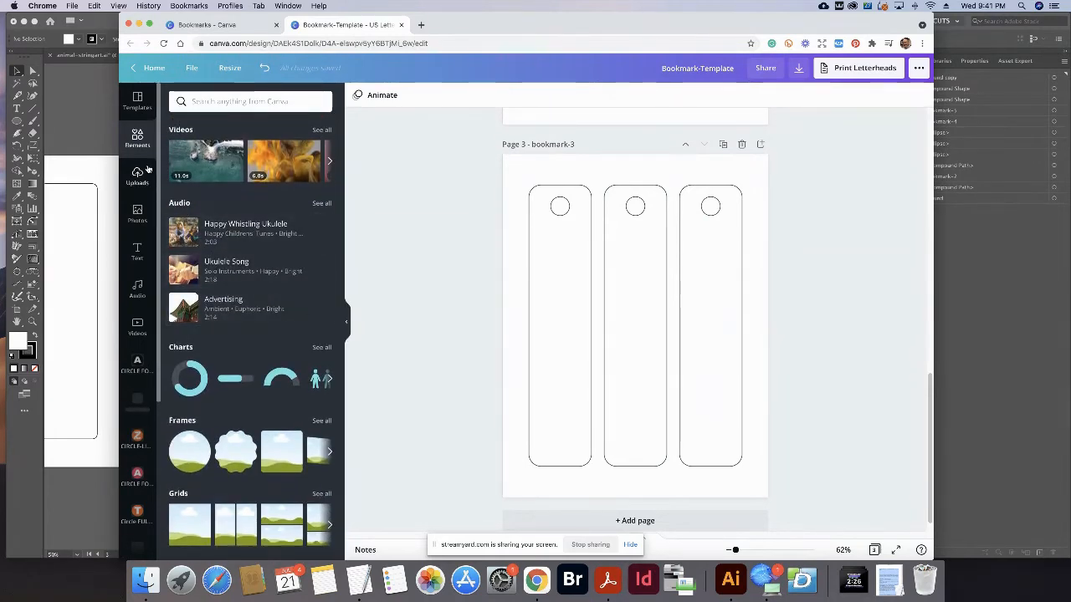
{"action": "left_click", "coordinate": [137, 214]}
{"action": "scroll", "coordinate": [235, 286], "scroll_direction": "down", "scroll_amount": 8}
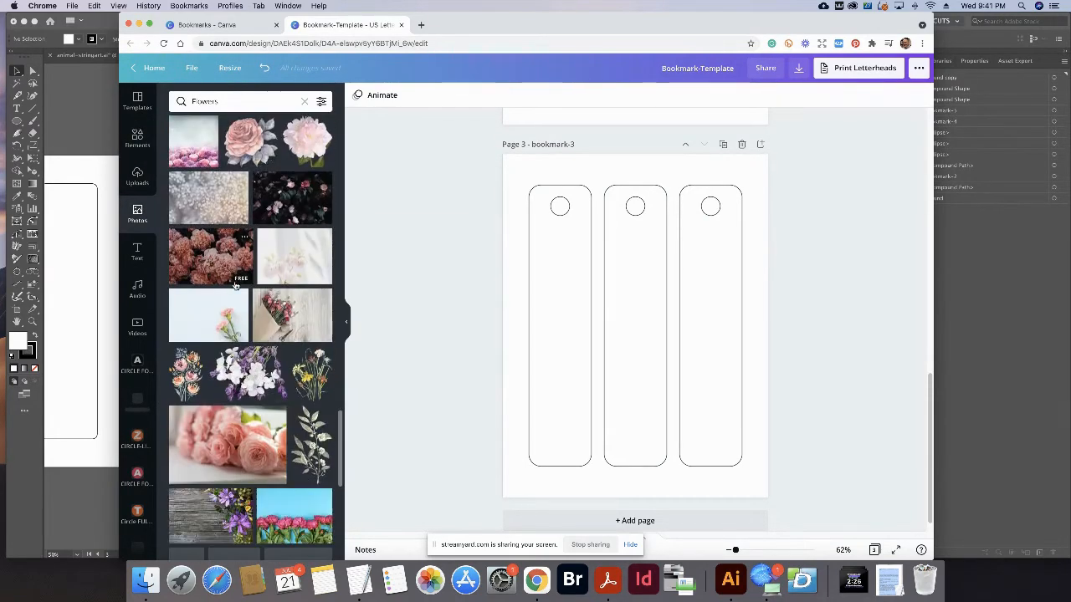
{"action": "scroll", "coordinate": [235, 286], "scroll_direction": "down", "scroll_amount": 4}
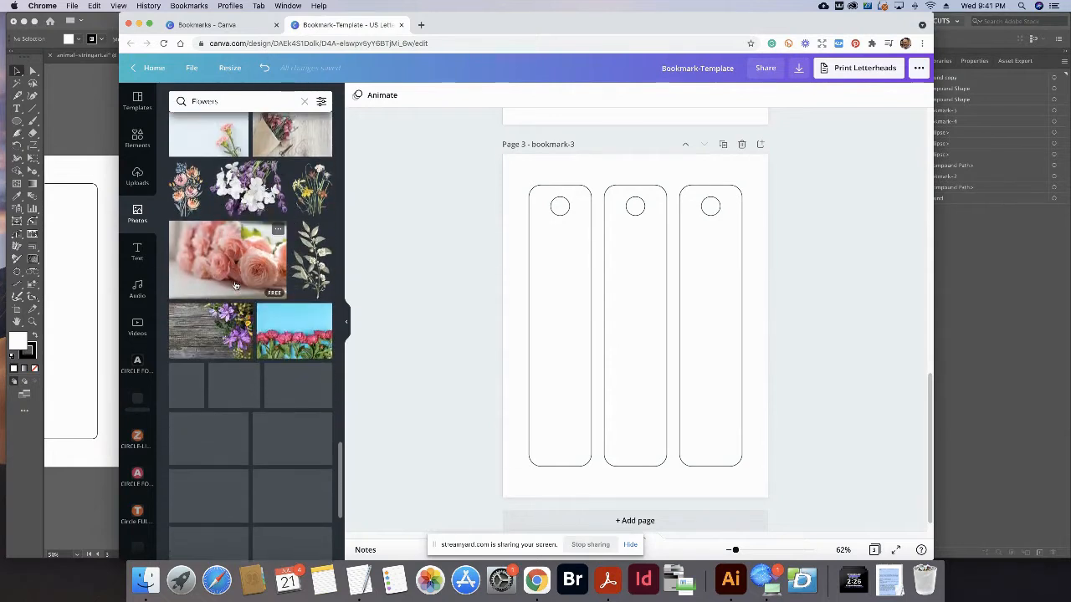
{"action": "scroll", "coordinate": [235, 287], "scroll_direction": "down", "scroll_amount": 4}
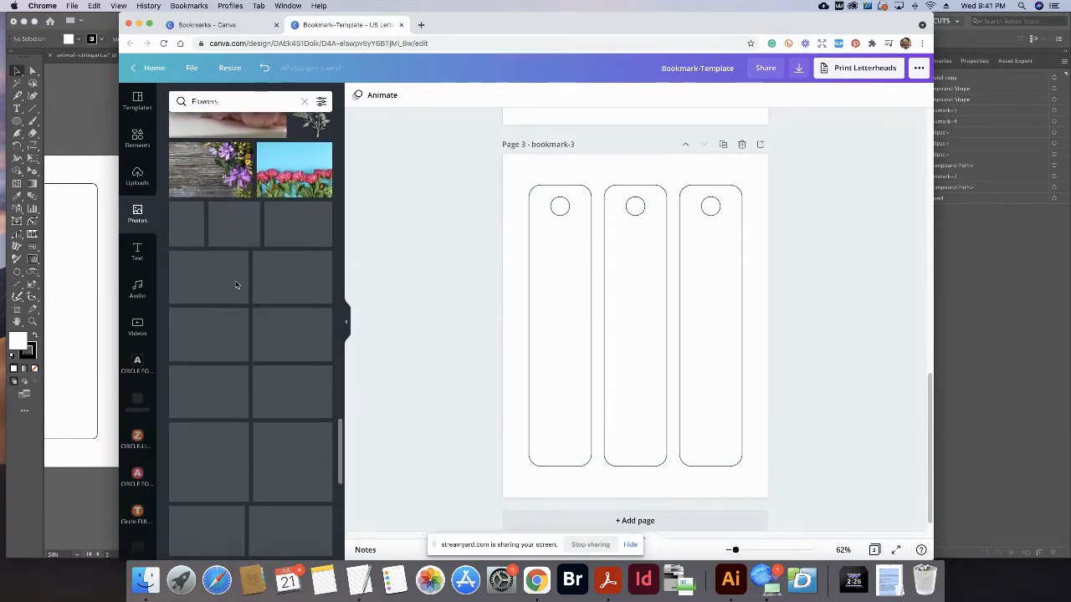
{"action": "left_click", "coordinate": [220, 166]}
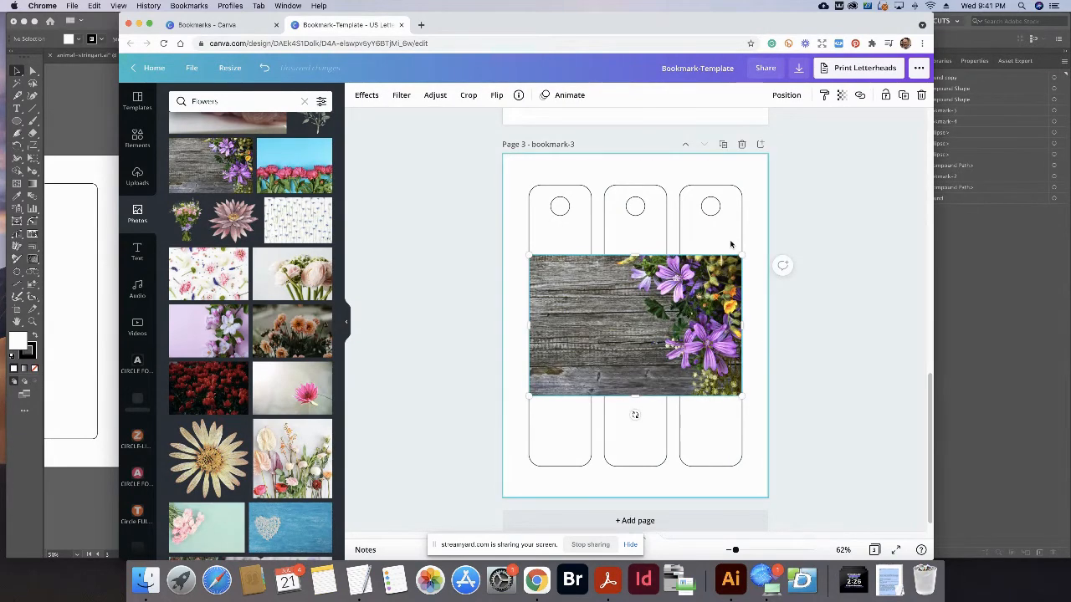
Rotate the purple flower photo 90 degrees clockwise, then enlarge and move it to cover the whole first bookmark.
{"action": "left_click_drag", "start_coordinate": [635, 415], "coordinate": [557, 321]}
{"action": "left_click_drag", "start_coordinate": [621, 330], "coordinate": [516, 331]}
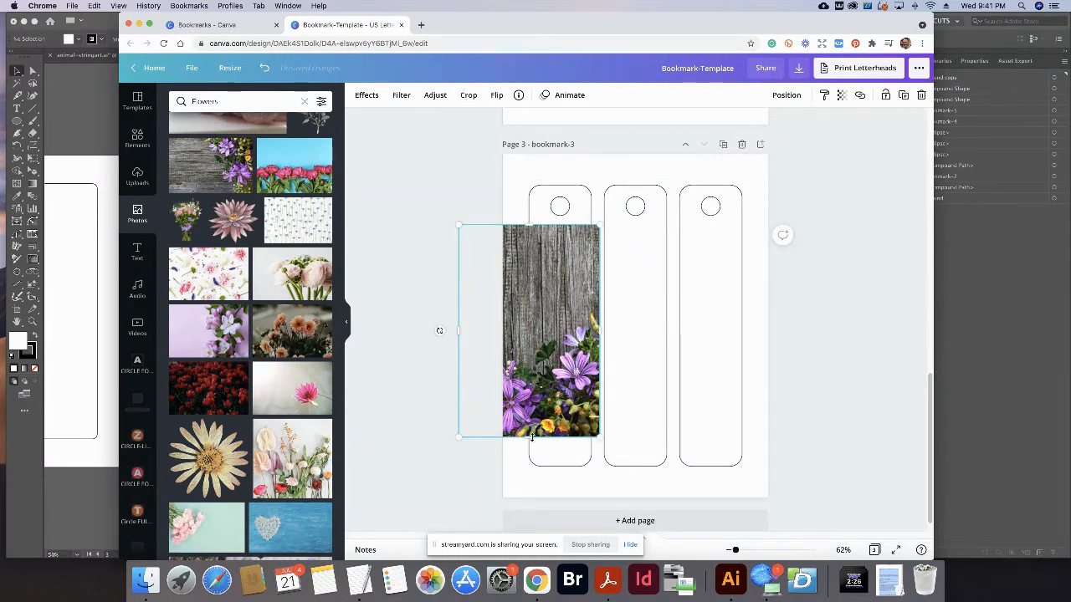
{"action": "left_click_drag", "start_coordinate": [532, 437], "coordinate": [524, 455]}
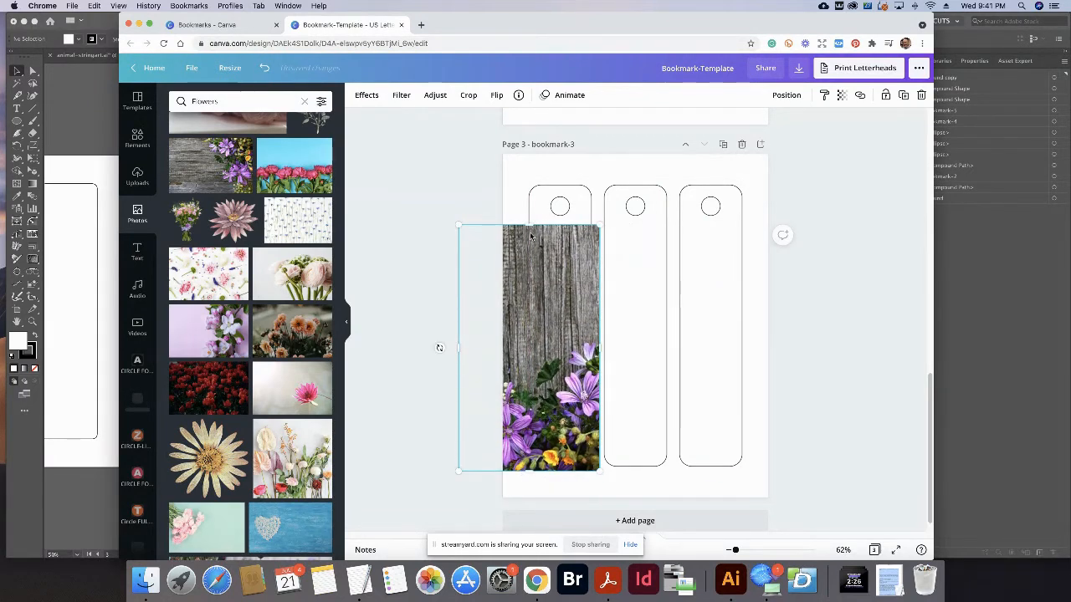
{"action": "left_click_drag", "start_coordinate": [530, 224], "coordinate": [523, 180]}
{"action": "mouse_move", "coordinate": [575, 287]}
{"action": "left_mouse_down"}
{"action": "mouse_move", "coordinate": [558, 284]}
{"action": "mouse_move", "coordinate": [570, 298]}
{"action": "left_mouse_up"}
{"action": "mouse_move", "coordinate": [572, 334]}
{"action": "left_mouse_down"}
{"action": "mouse_move", "coordinate": [636, 336]}
{"action": "mouse_move", "coordinate": [558, 337]}
{"action": "left_mouse_up"}
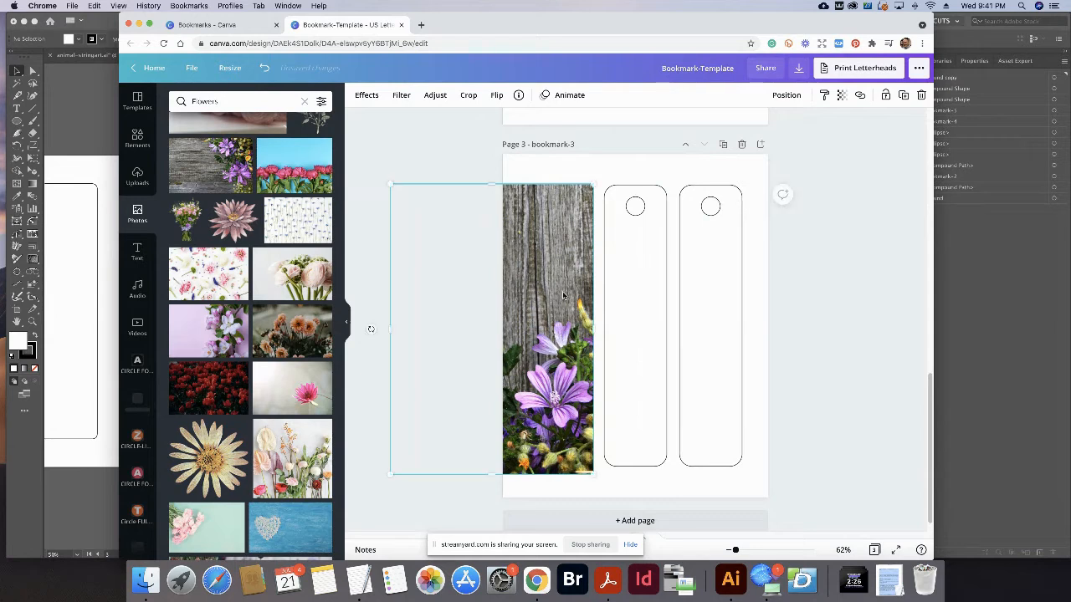
Send the purple flower photo backward behind the cut-out template so it fills the first bookmark opening.
{"action": "left_click", "coordinate": [786, 95]}
{"action": "left_click", "coordinate": [750, 128]}
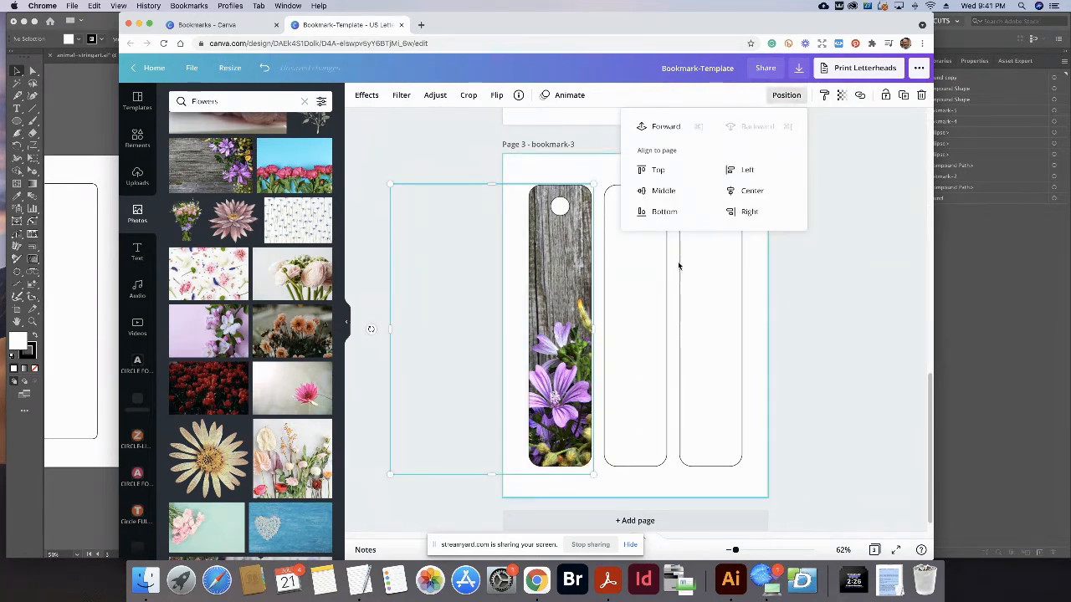
{"action": "left_click", "coordinate": [467, 167]}
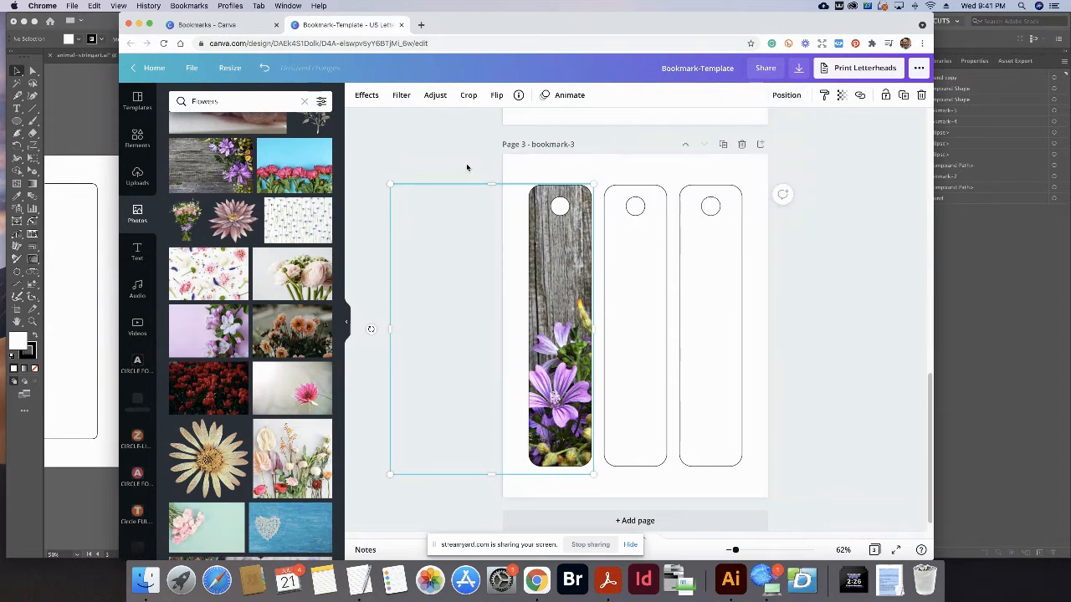
Add the photo of pink and magenta gerbera daisies on white wood from the Flowers photo results to page 3.
{"action": "left_click", "coordinate": [558, 177]}
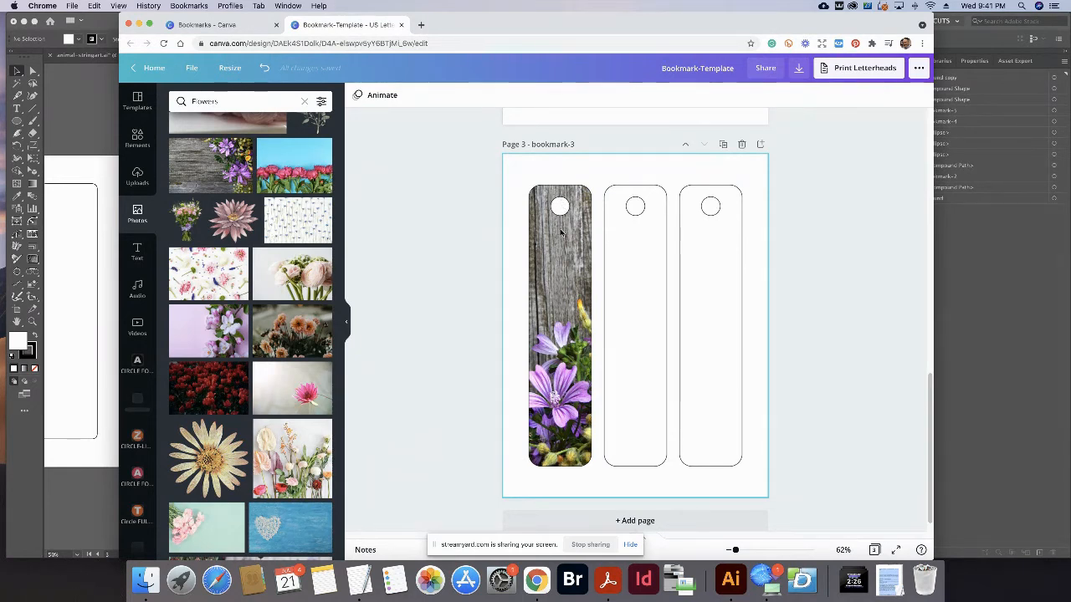
{"action": "left_click", "coordinate": [396, 262]}
{"action": "scroll", "coordinate": [395, 261], "scroll_direction": "down", "scroll_amount": 1}
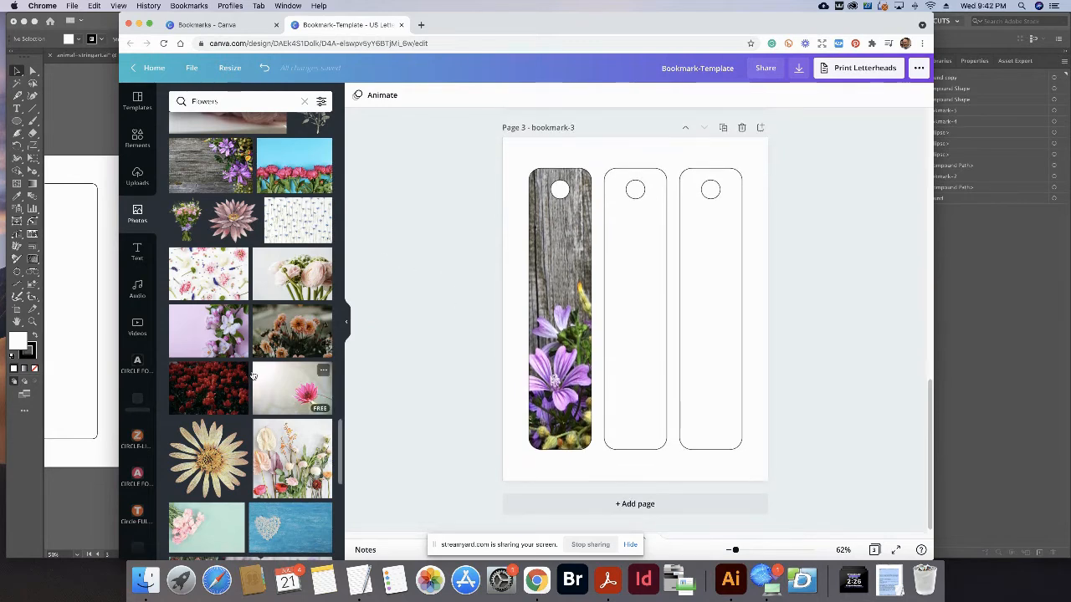
{"action": "scroll", "coordinate": [310, 349], "scroll_direction": "down", "scroll_amount": 5}
{"action": "scroll", "coordinate": [309, 349], "scroll_direction": "down", "scroll_amount": 7}
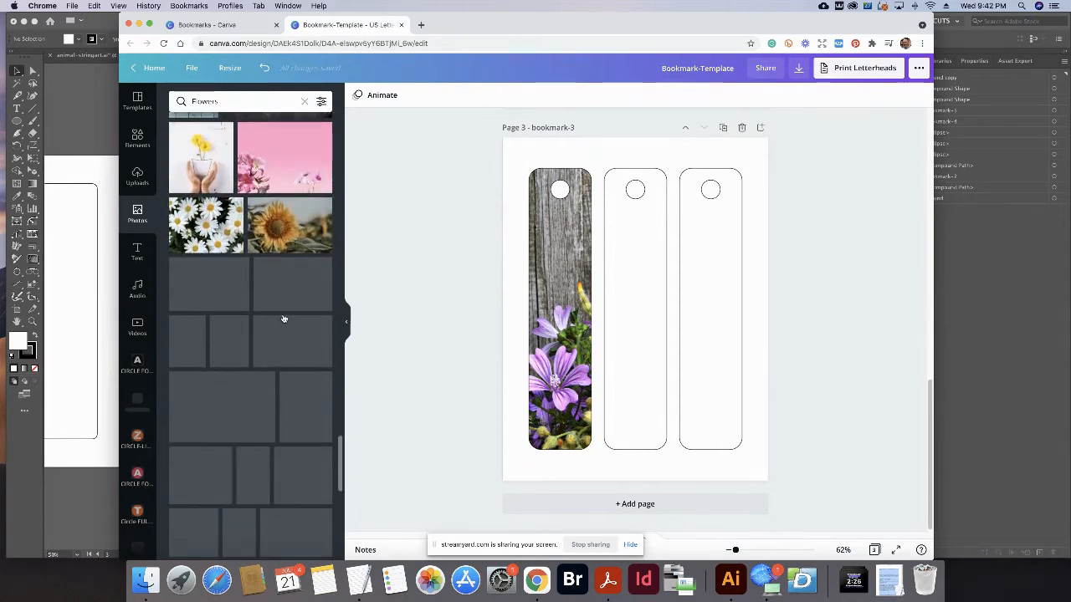
{"action": "scroll", "coordinate": [283, 318], "scroll_direction": "down", "scroll_amount": 2}
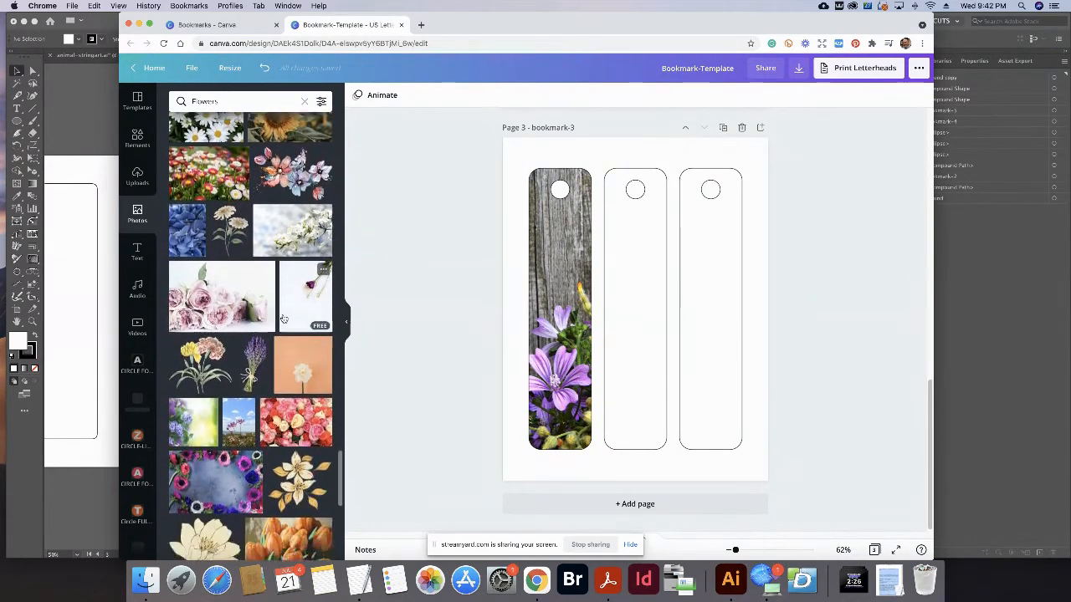
{"action": "scroll", "coordinate": [283, 319], "scroll_direction": "down", "scroll_amount": 5}
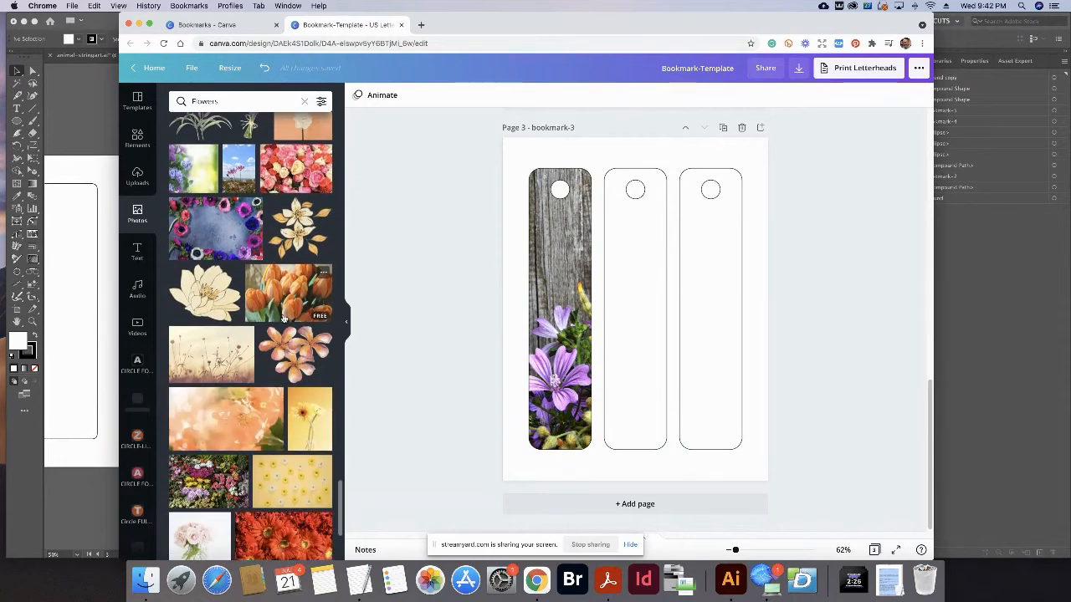
{"action": "scroll", "coordinate": [283, 319], "scroll_direction": "down", "scroll_amount": 6}
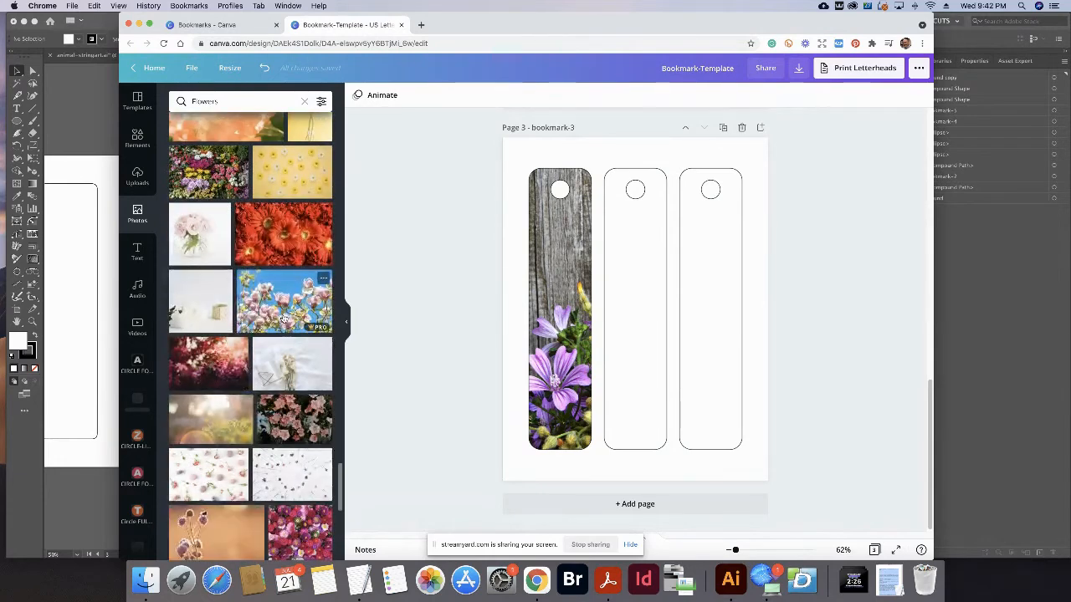
{"action": "scroll", "coordinate": [284, 319], "scroll_direction": "down", "scroll_amount": 3}
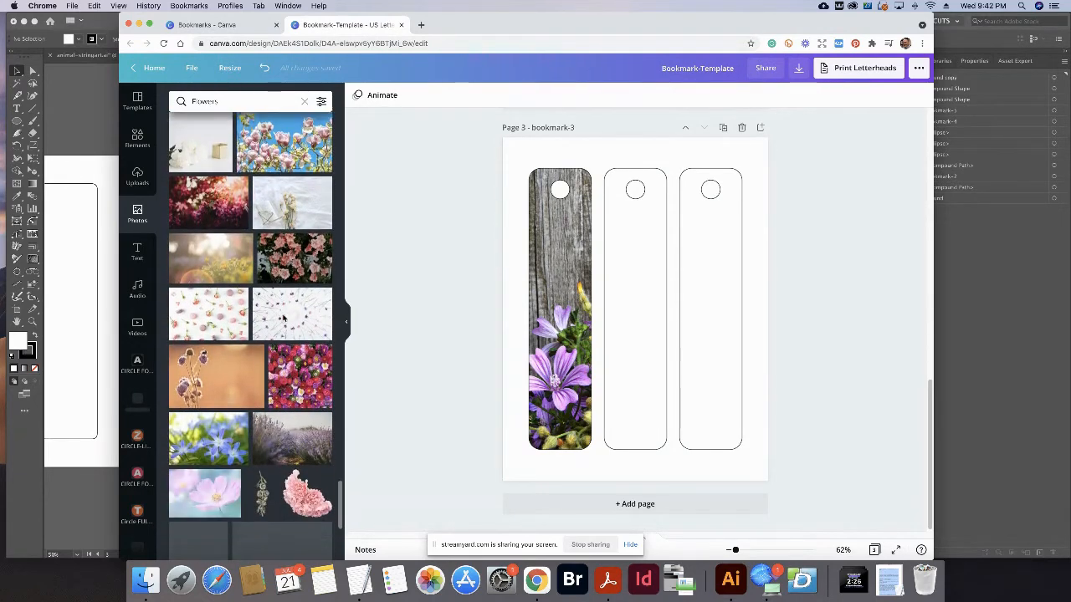
{"action": "scroll", "coordinate": [284, 318], "scroll_direction": "down", "scroll_amount": 1}
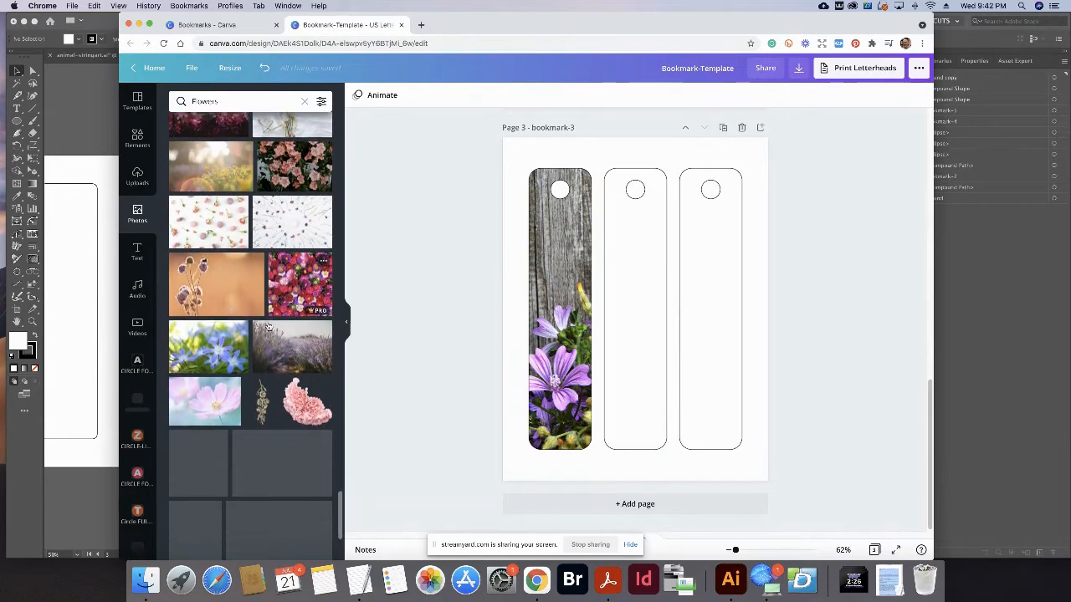
{"action": "scroll", "coordinate": [269, 326], "scroll_direction": "down", "scroll_amount": 1}
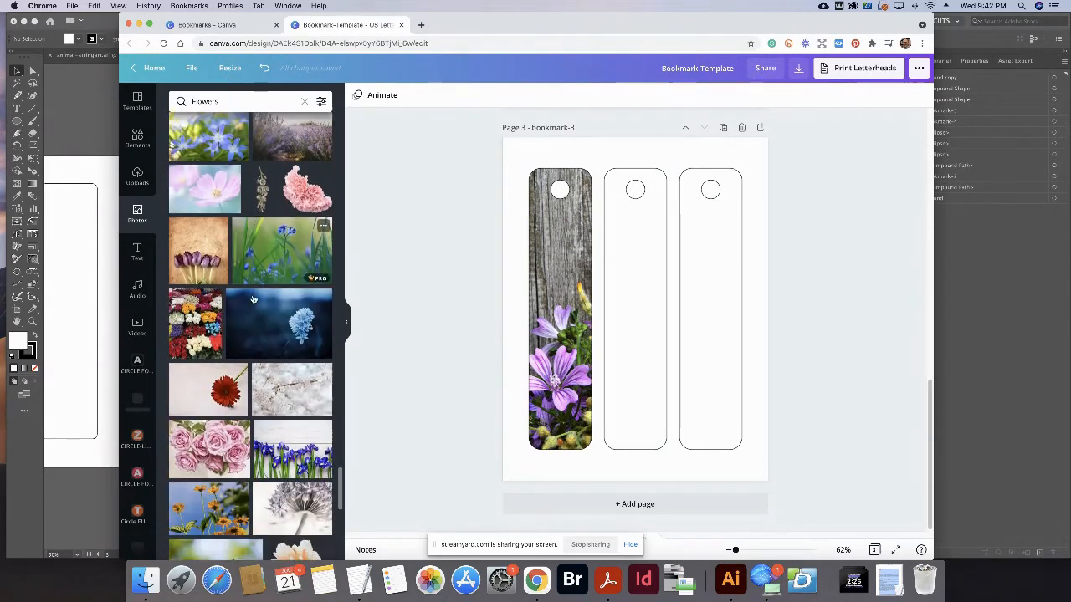
{"action": "scroll", "coordinate": [254, 299], "scroll_direction": "down", "scroll_amount": 2}
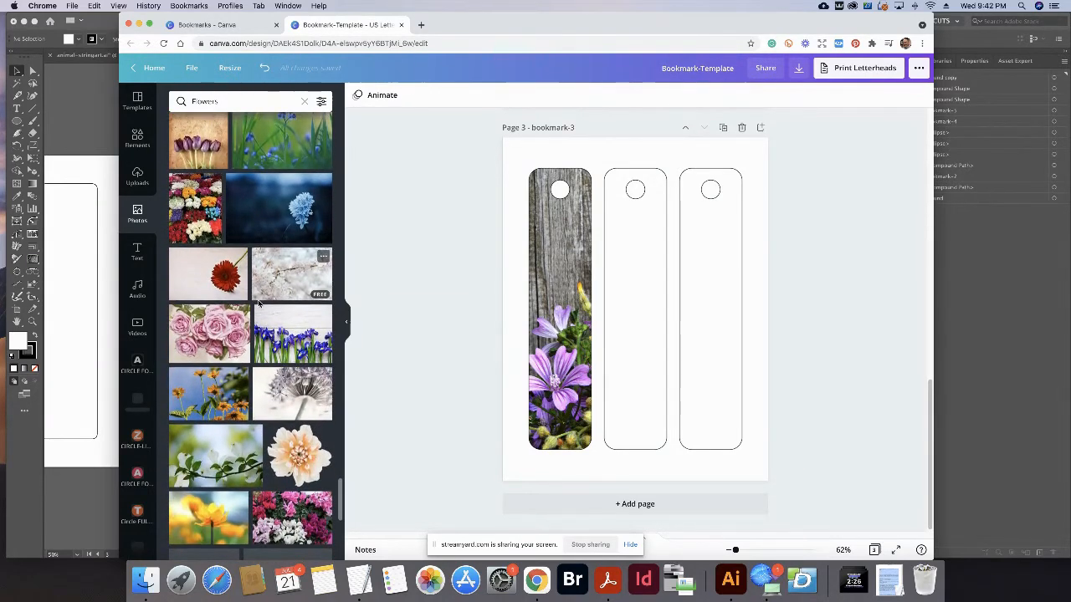
{"action": "scroll", "coordinate": [288, 314], "scroll_direction": "down", "scroll_amount": 4}
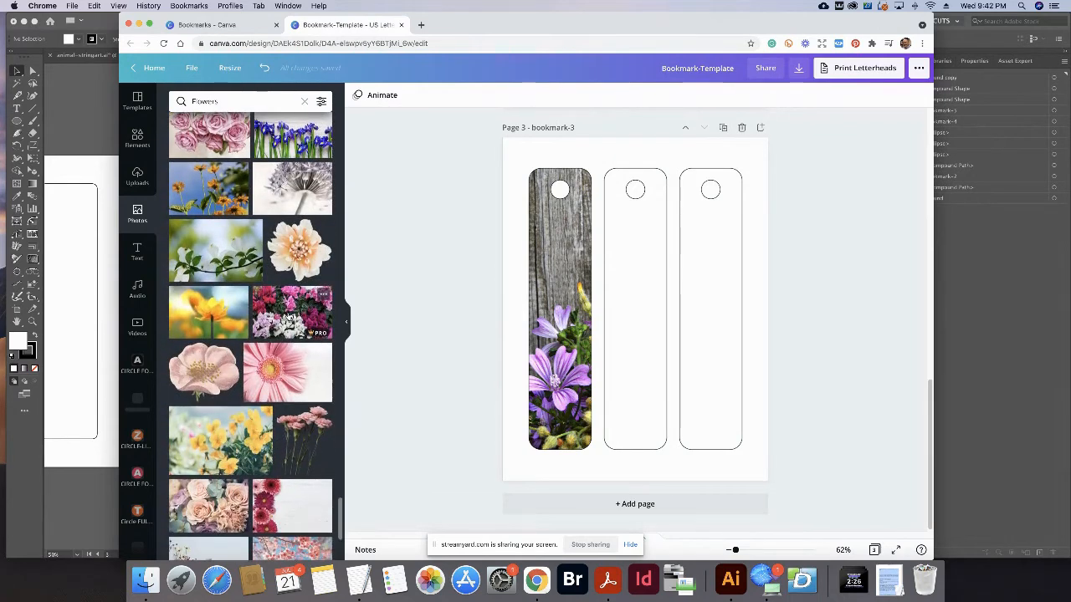
{"action": "scroll", "coordinate": [302, 352], "scroll_direction": "down", "scroll_amount": 3}
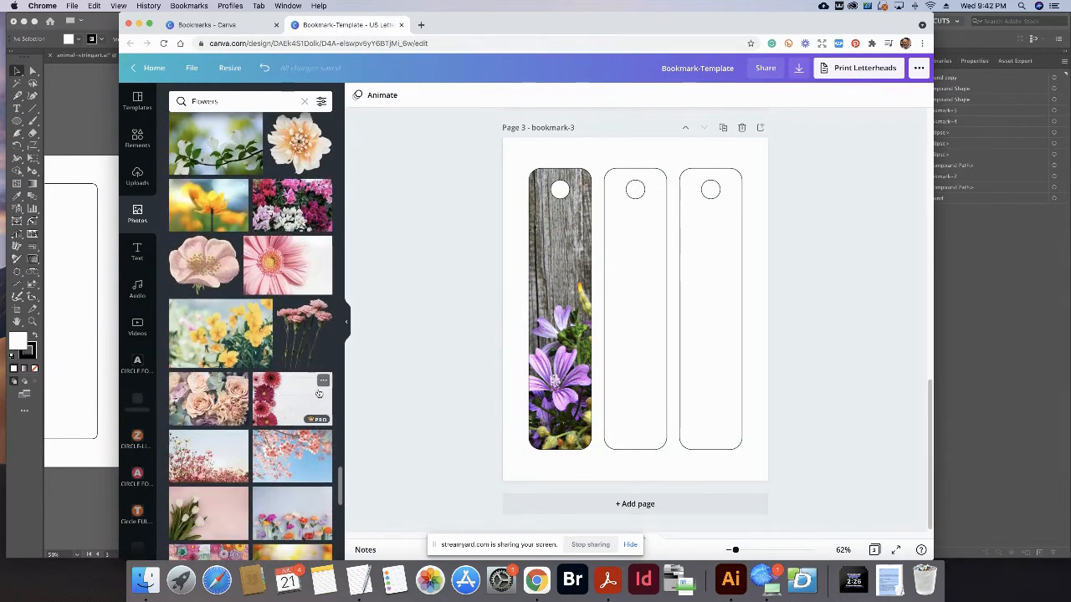
{"action": "left_click", "coordinate": [283, 395]}
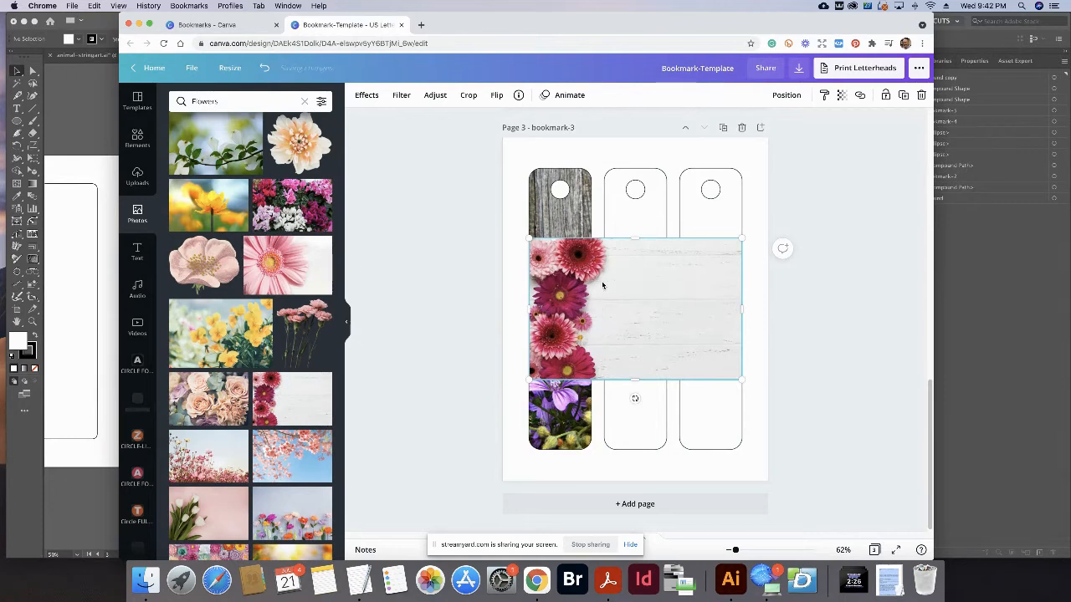
Enlarge the gerbera daisy photo and move it so its flowers lie over the second bookmark.
{"action": "left_click_drag", "start_coordinate": [579, 286], "coordinate": [651, 352]}
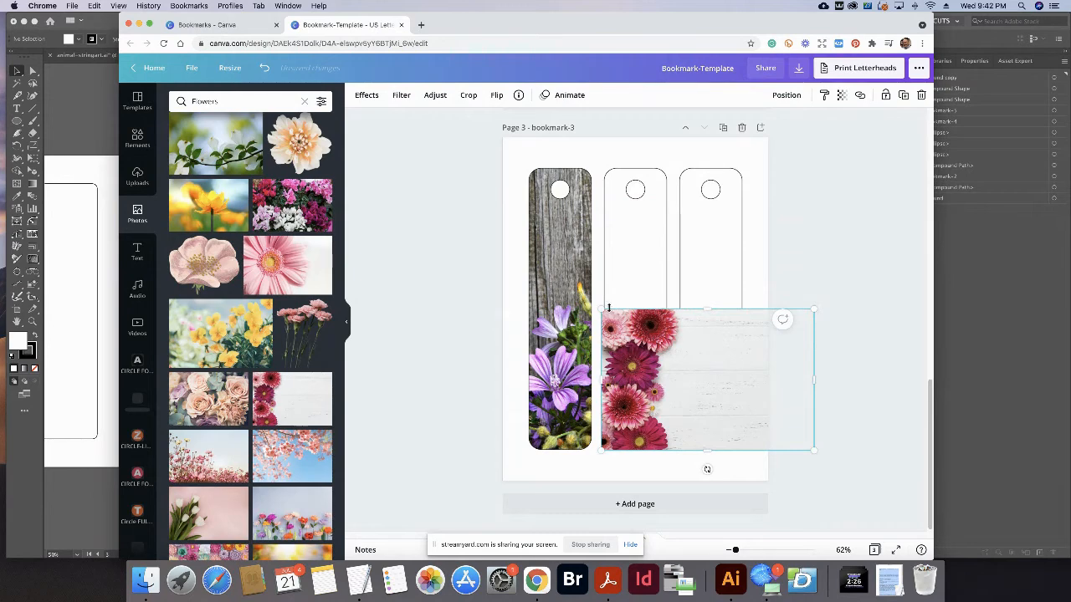
{"action": "left_click_drag", "start_coordinate": [592, 301], "coordinate": [503, 241]}
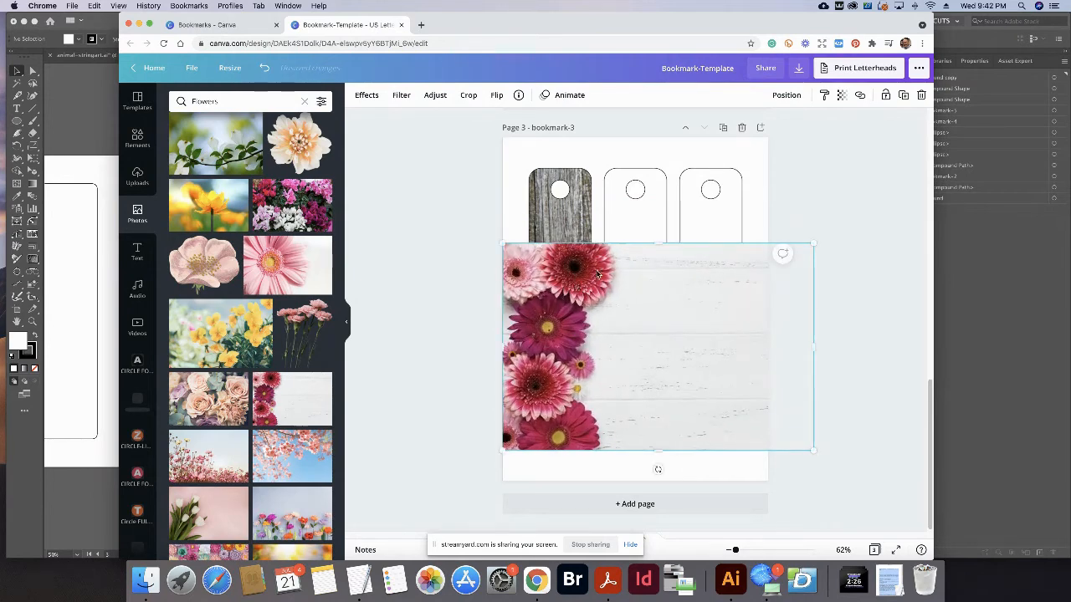
{"action": "left_click_drag", "start_coordinate": [599, 273], "coordinate": [675, 272]}
{"action": "left_click_drag", "start_coordinate": [598, 211], "coordinate": [573, 193]}
{"action": "mouse_move", "coordinate": [633, 243]}
{"action": "left_mouse_down"}
{"action": "mouse_move", "coordinate": [659, 263]}
{"action": "mouse_move", "coordinate": [635, 228]}
{"action": "left_mouse_up"}
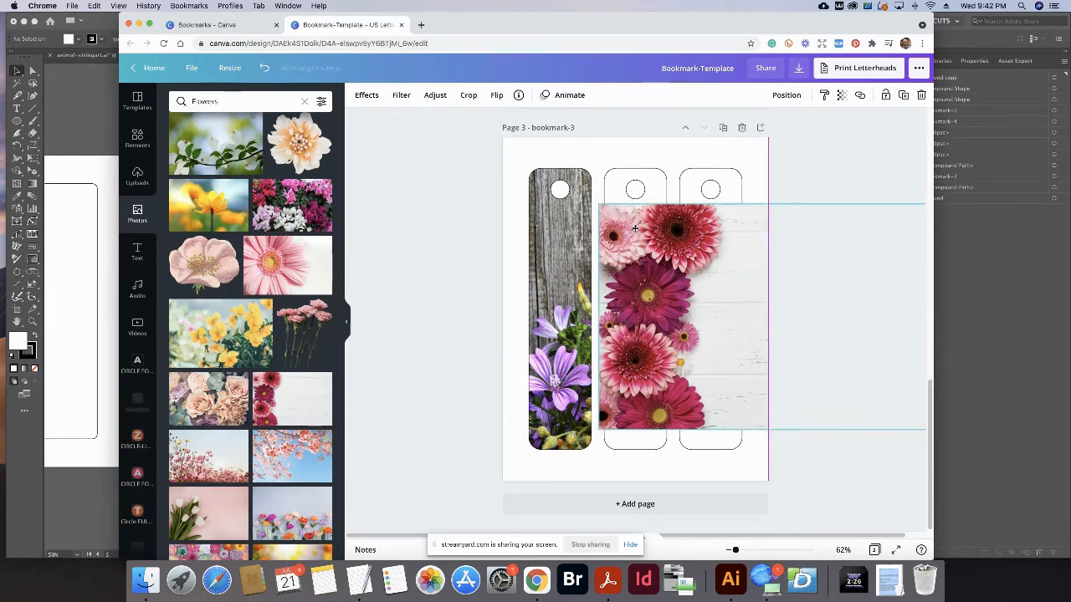
{"action": "left_click_drag", "start_coordinate": [635, 228], "coordinate": [620, 227]}
Try to send the gerbera daisy photo backward behind the cut-out template.
{"action": "left_click", "coordinate": [786, 94]}
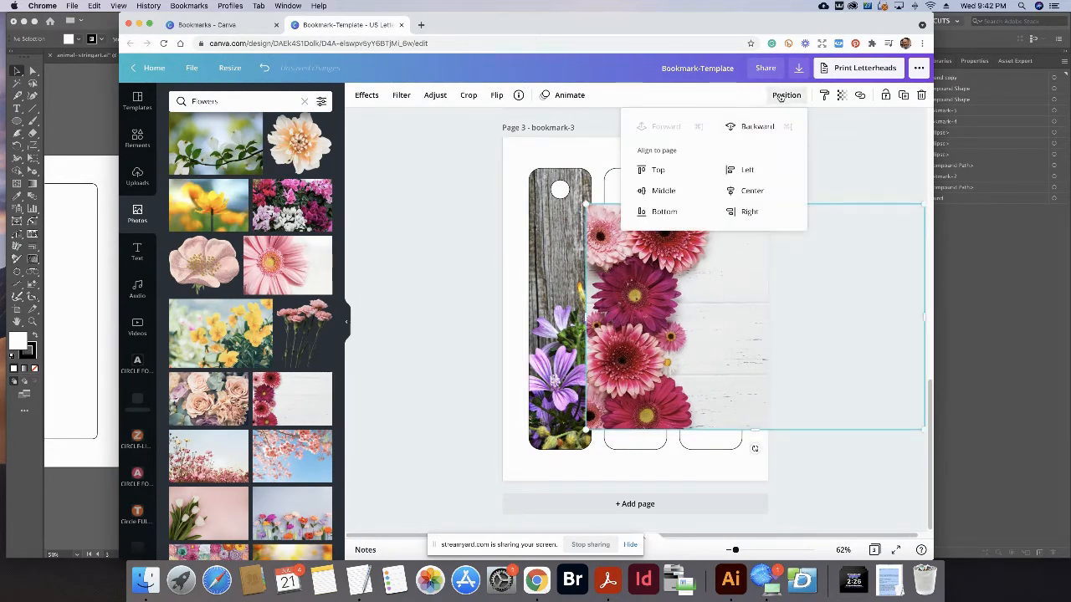
{"action": "left_click", "coordinate": [753, 127]}
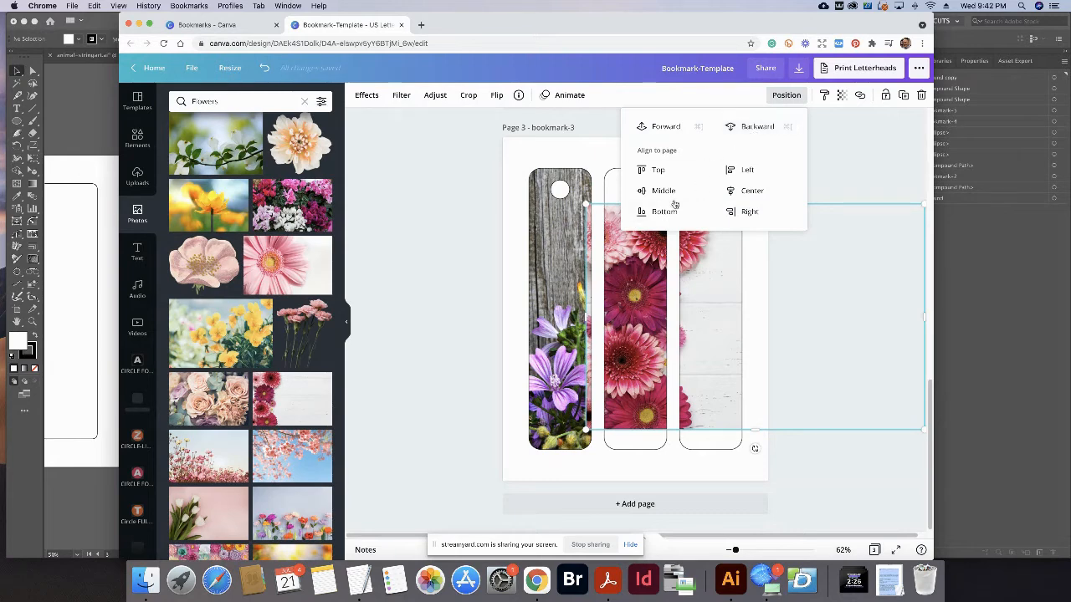
{"action": "left_click", "coordinate": [749, 127]}
{"action": "left_click", "coordinate": [431, 171]}
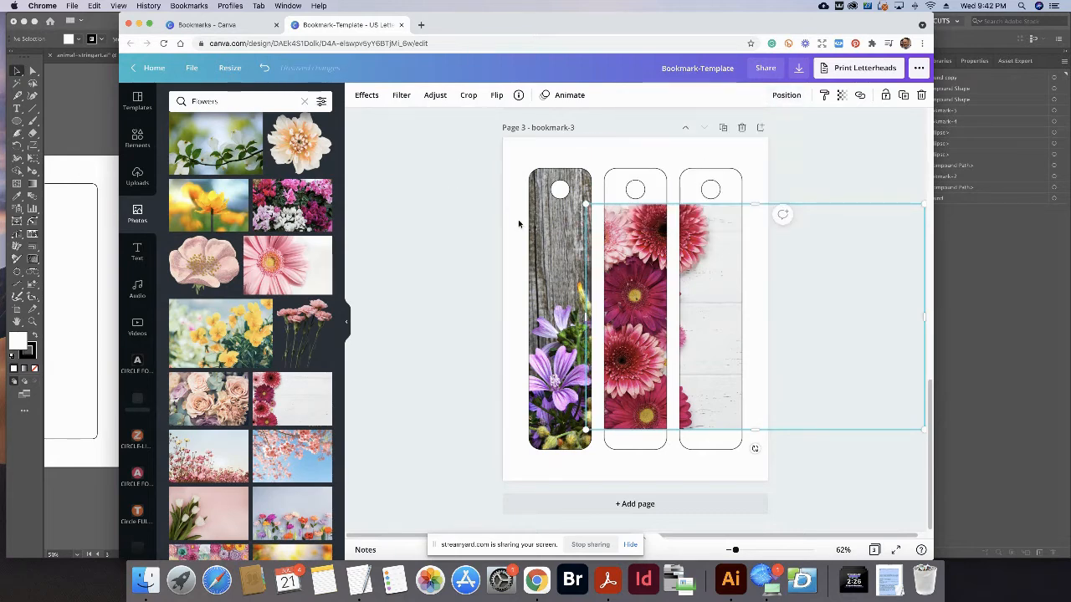
Undo the layering change so the gerbera daisy photo is back in front of the template.
{"action": "left_click", "coordinate": [632, 280]}
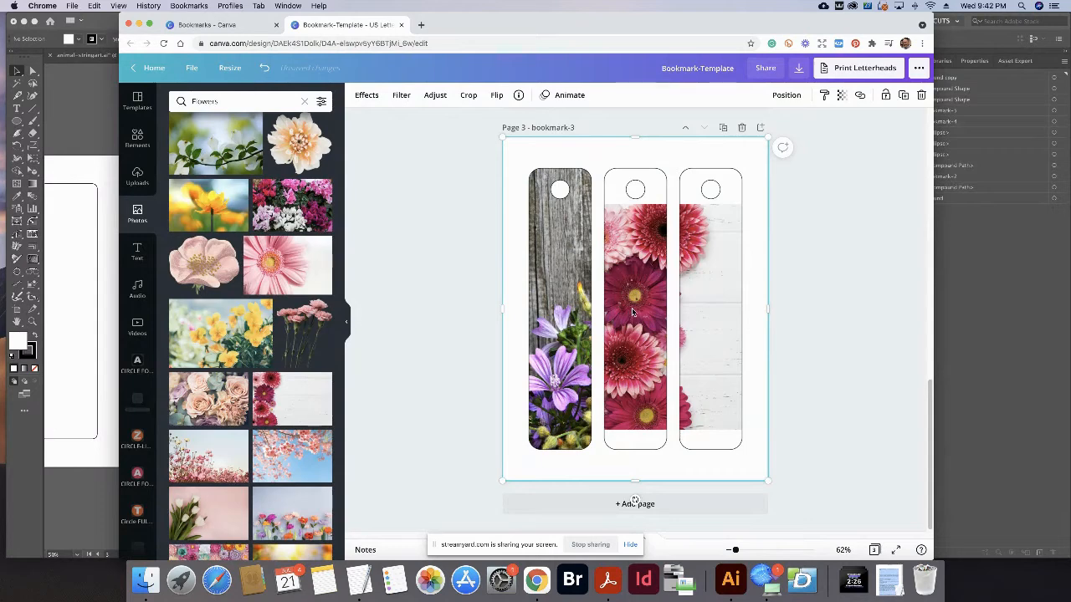
{"action": "left_click_drag", "start_coordinate": [632, 312], "coordinate": [633, 316]}
{"action": "key", "text": "super+z"}
Rotate the gerbera daisy photo 90 degrees counterclockwise, then resize and move it to cover the second and third bookmarks.
{"action": "double_click", "coordinate": [629, 235]}
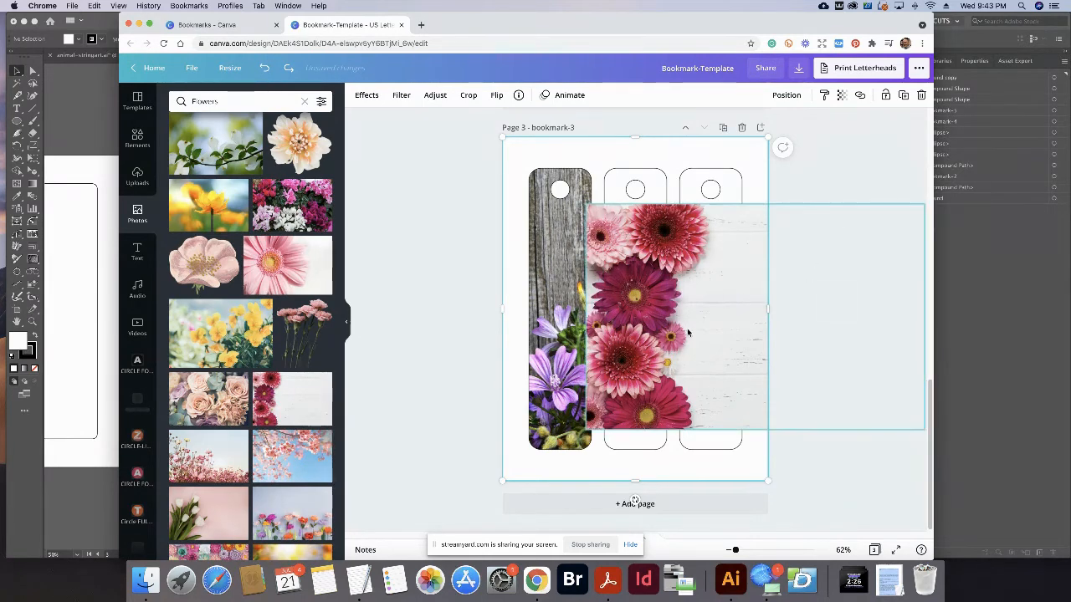
{"action": "left_click_drag", "start_coordinate": [755, 449], "coordinate": [835, 324]}
{"action": "left_click_drag", "start_coordinate": [702, 305], "coordinate": [693, 293]}
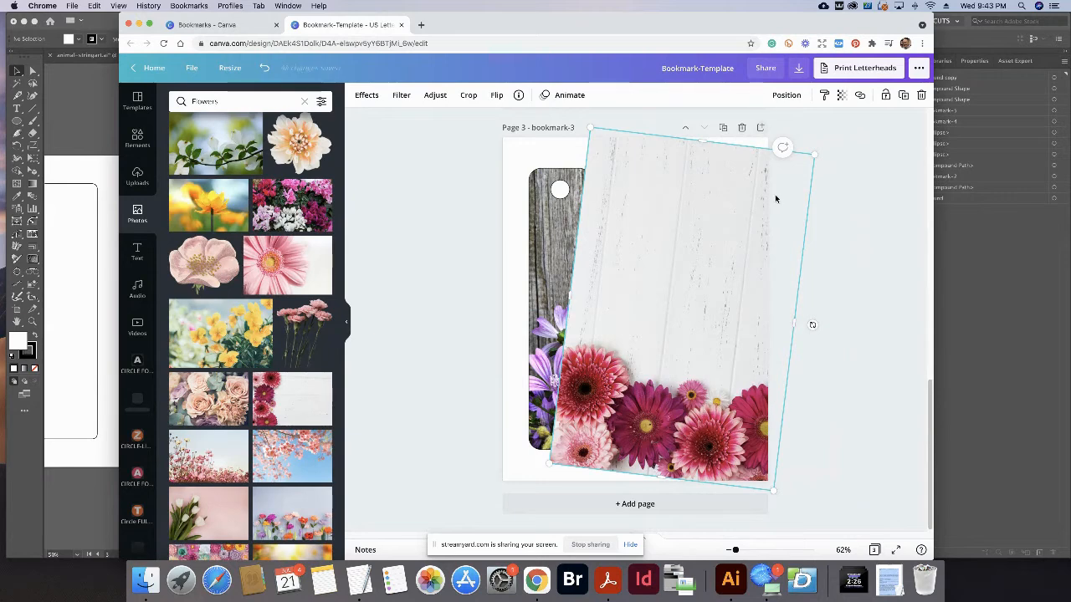
{"action": "left_click_drag", "start_coordinate": [812, 324], "coordinate": [813, 309]}
{"action": "left_click_drag", "start_coordinate": [747, 311], "coordinate": [695, 251]}
{"action": "left_click_drag", "start_coordinate": [761, 424], "coordinate": [745, 395]}
{"action": "left_click_drag", "start_coordinate": [675, 352], "coordinate": [684, 412]}
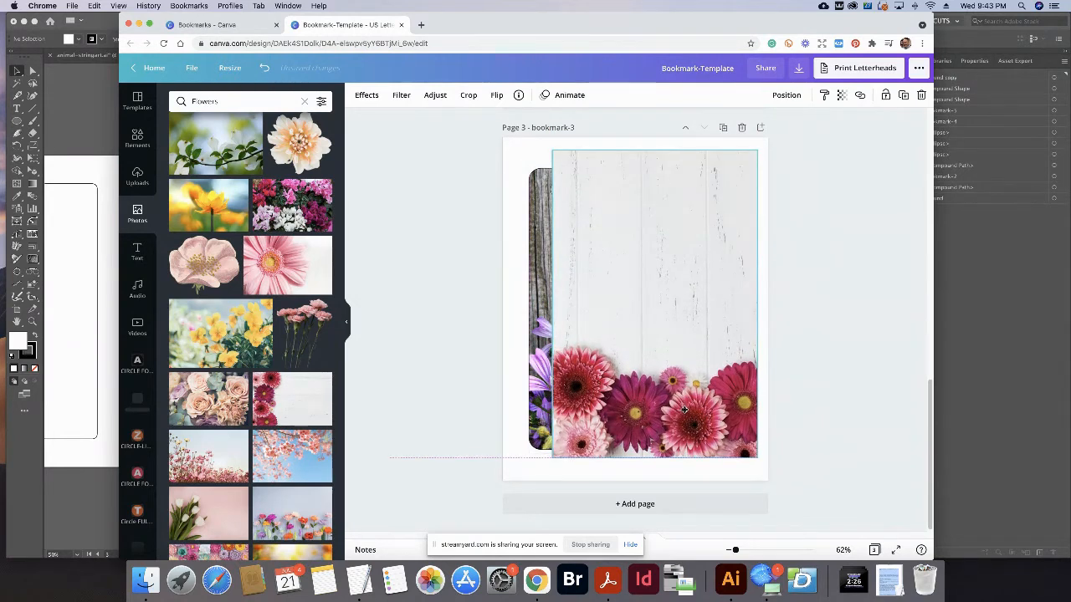
Send the gerbera daisy photo backward behind the template so it fills the second and third bookmark openings.
{"action": "left_click", "coordinate": [796, 98]}
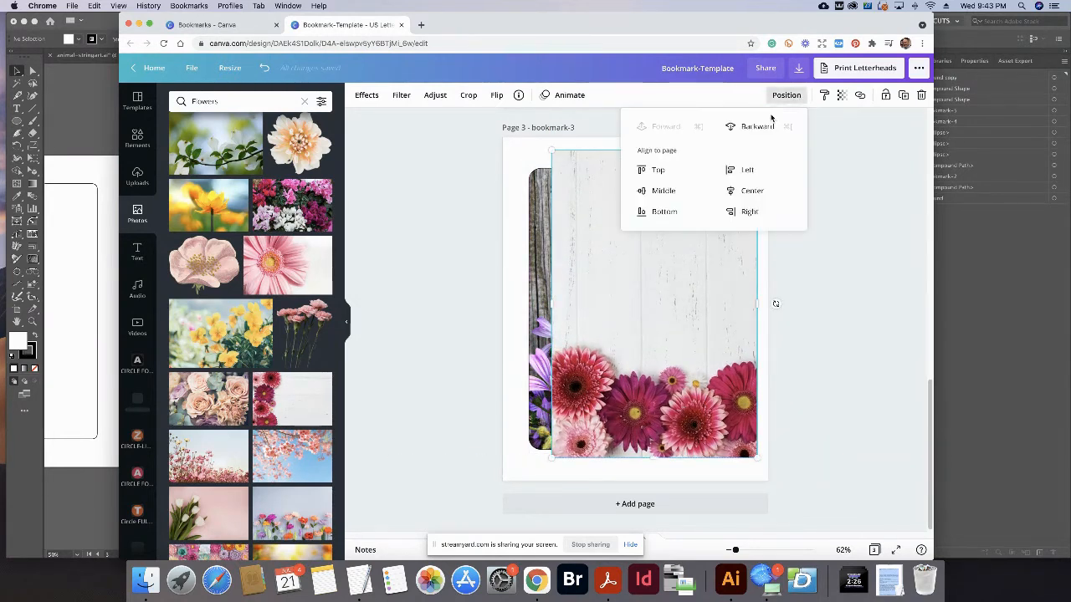
{"action": "left_click", "coordinate": [766, 128]}
{"action": "left_click", "coordinate": [768, 128]}
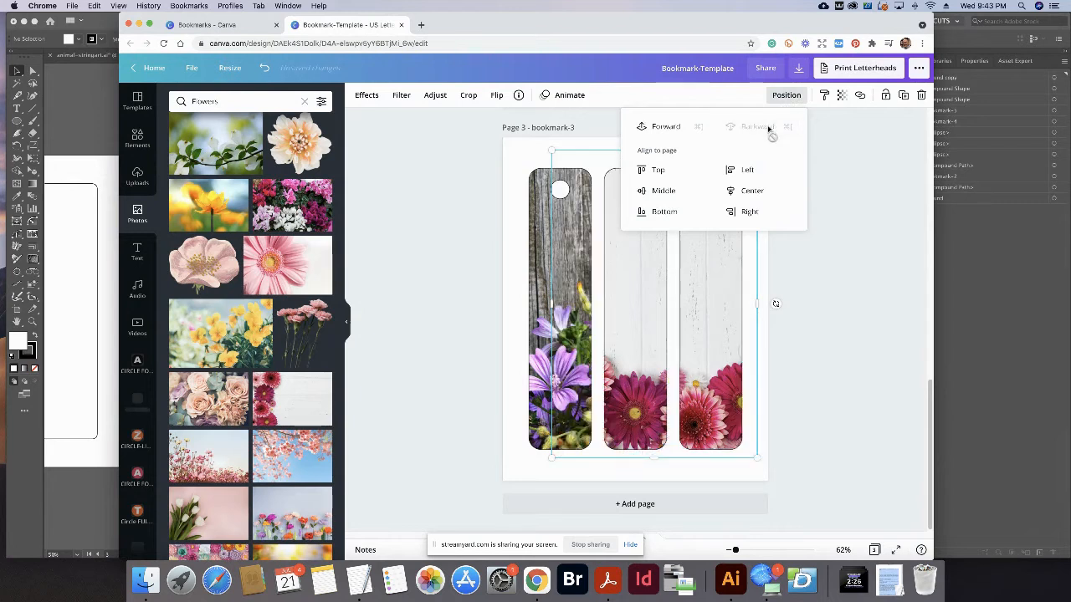
{"action": "left_click", "coordinate": [821, 255]}
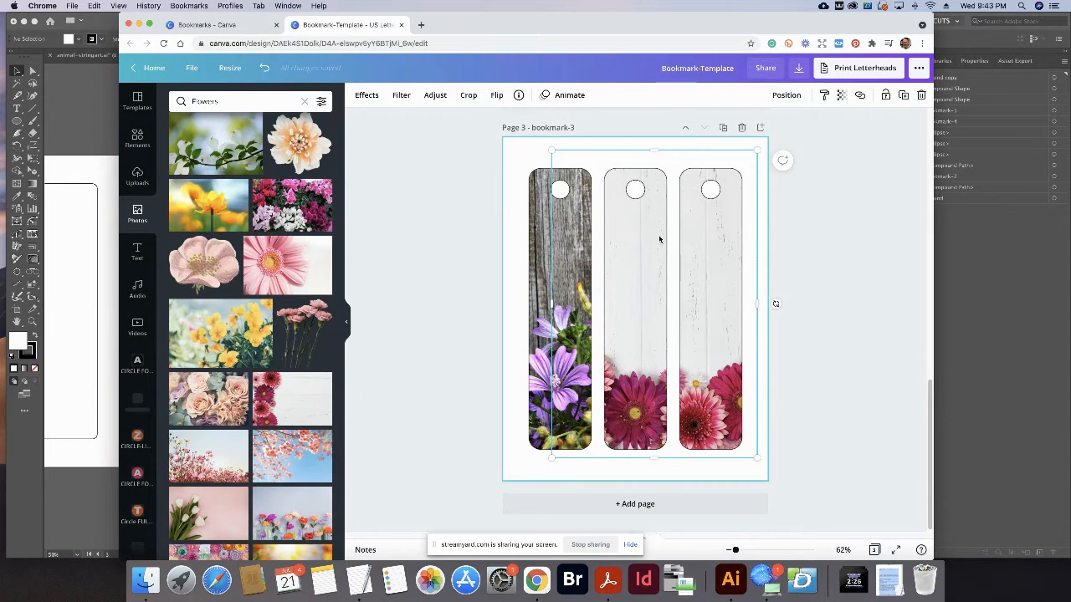
{"action": "left_click", "coordinate": [777, 195]}
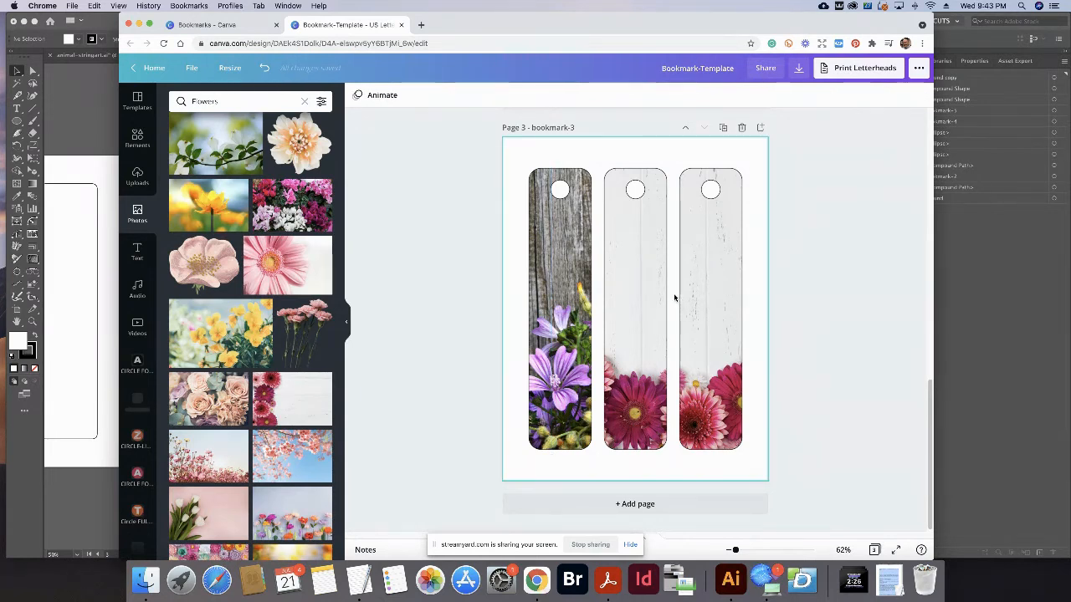
{"action": "left_click", "coordinate": [635, 160]}
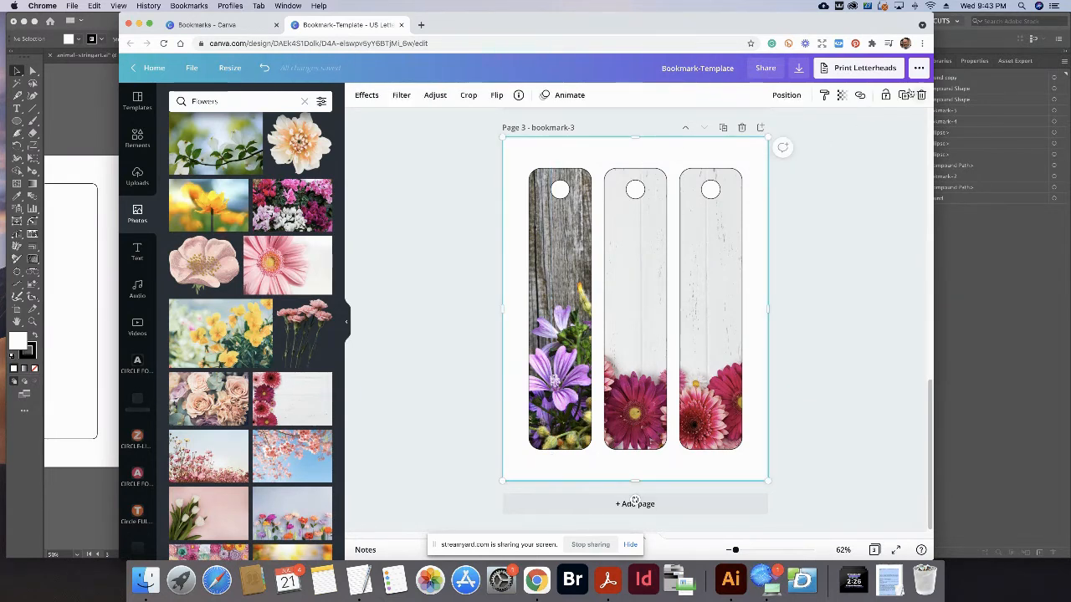
{"action": "left_click_drag", "start_coordinate": [755, 156], "coordinate": [755, 187]}
{"action": "key", "text": "super+z"}
{"action": "key", "text": "super+shift+z"}
{"action": "key", "text": "super+z"}
{"action": "left_click", "coordinate": [826, 245]}
{"action": "left_click", "coordinate": [668, 240]}
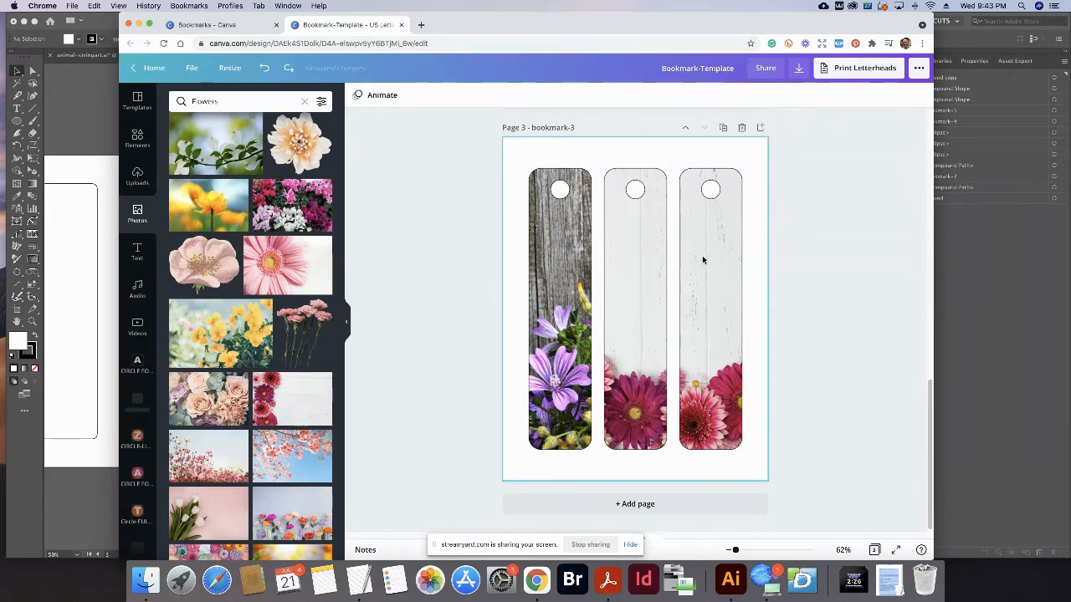
{"action": "left_click_drag", "start_coordinate": [727, 153], "coordinate": [731, 161]}
{"action": "key", "text": "super+z"}
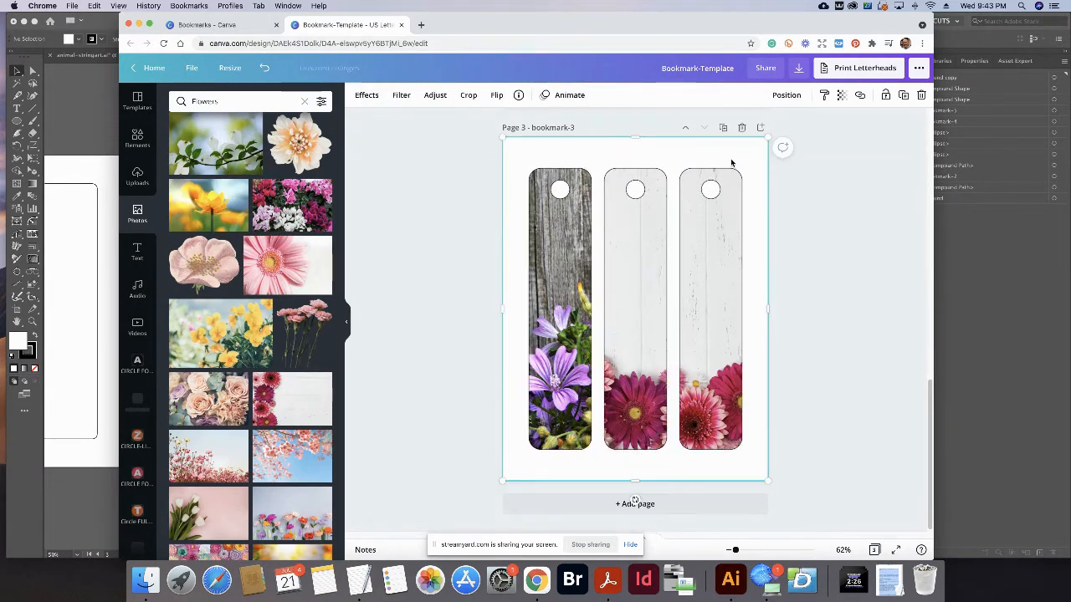
{"action": "left_click", "coordinate": [860, 223]}
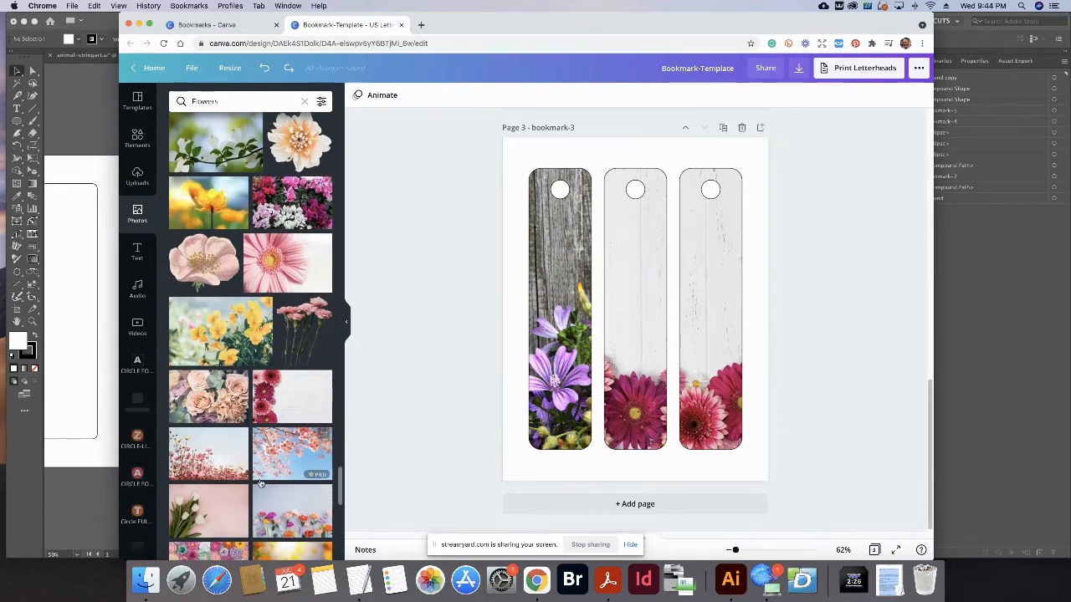
Switch to Illustrator and draw a rounded rectangle about 2.3 by 8.6 in on the empty artboard beside the three-bookmark template.
{"action": "left_click", "coordinate": [730, 580]}
{"action": "left_click_drag", "start_coordinate": [740, 406], "coordinate": [373, 399]}
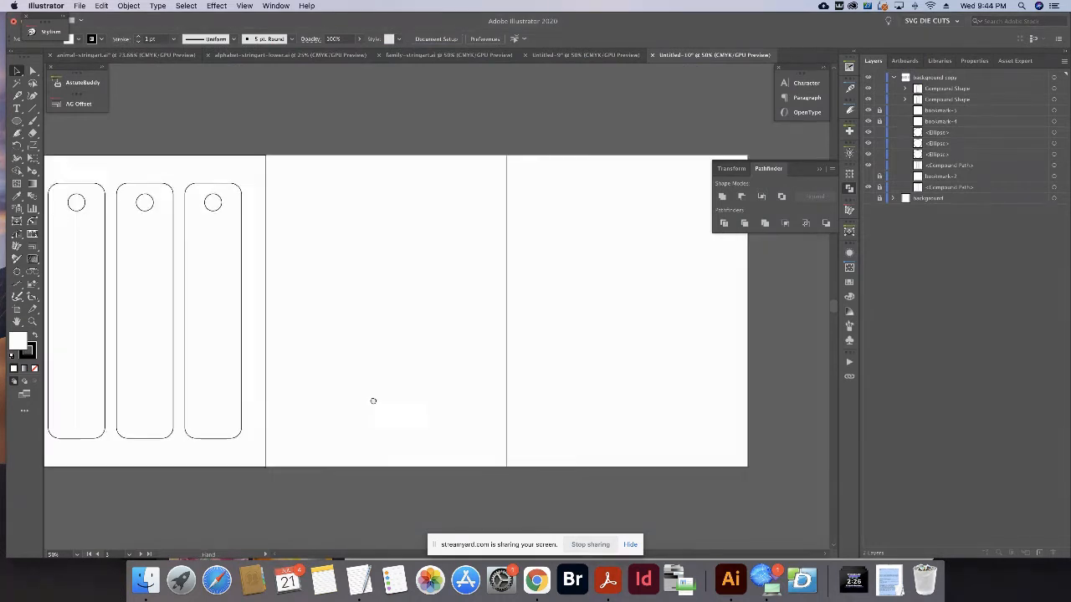
{"action": "left_click_drag", "start_coordinate": [478, 365], "coordinate": [540, 364]}
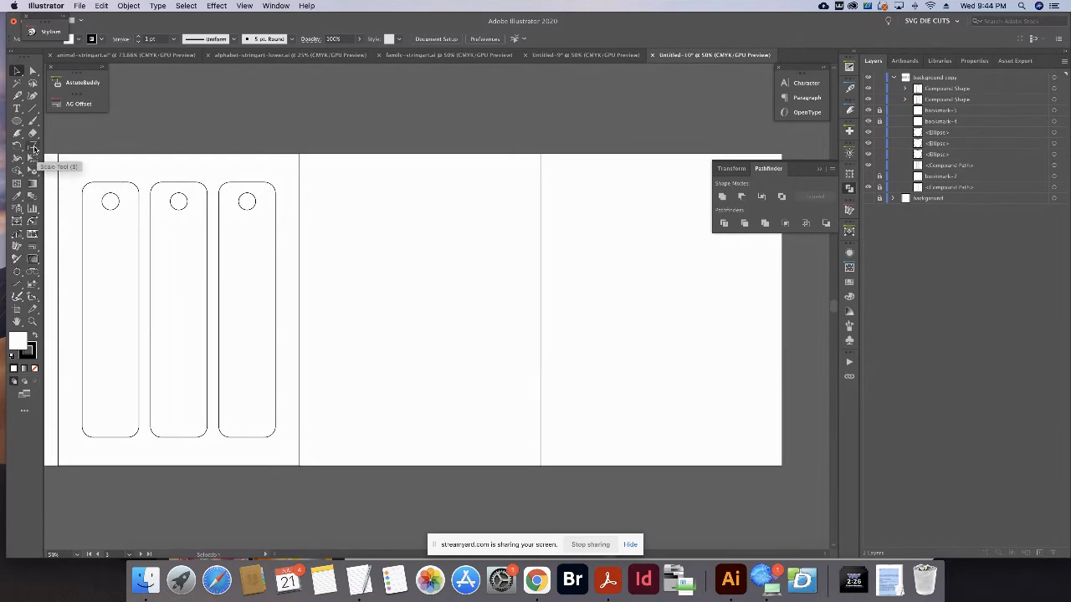
{"action": "left_click_drag", "start_coordinate": [17, 120], "coordinate": [51, 134]}
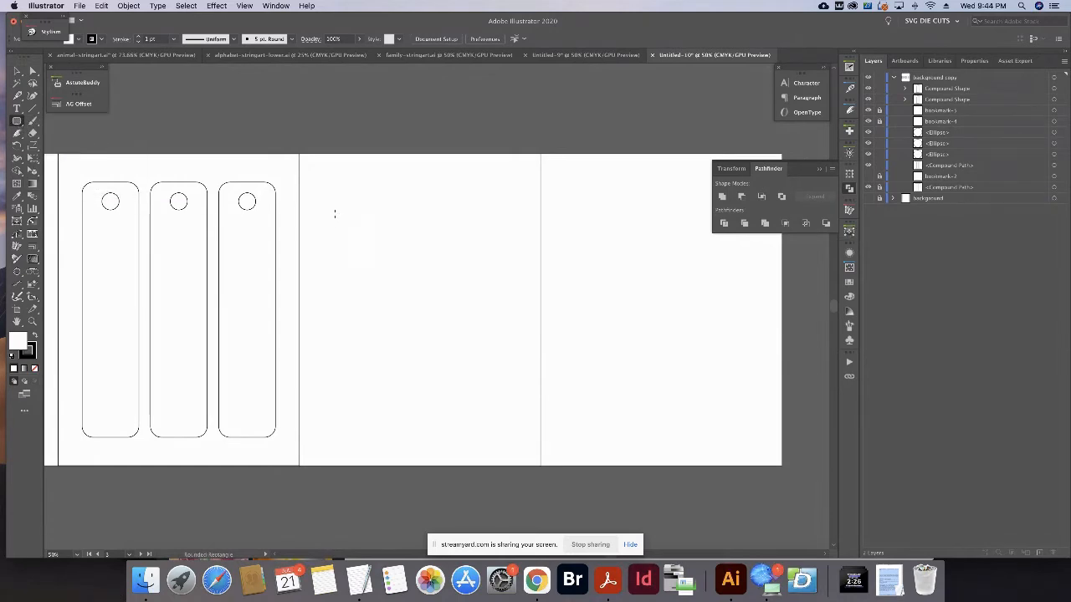
{"action": "left_click_drag", "start_coordinate": [330, 193], "coordinate": [396, 437]}
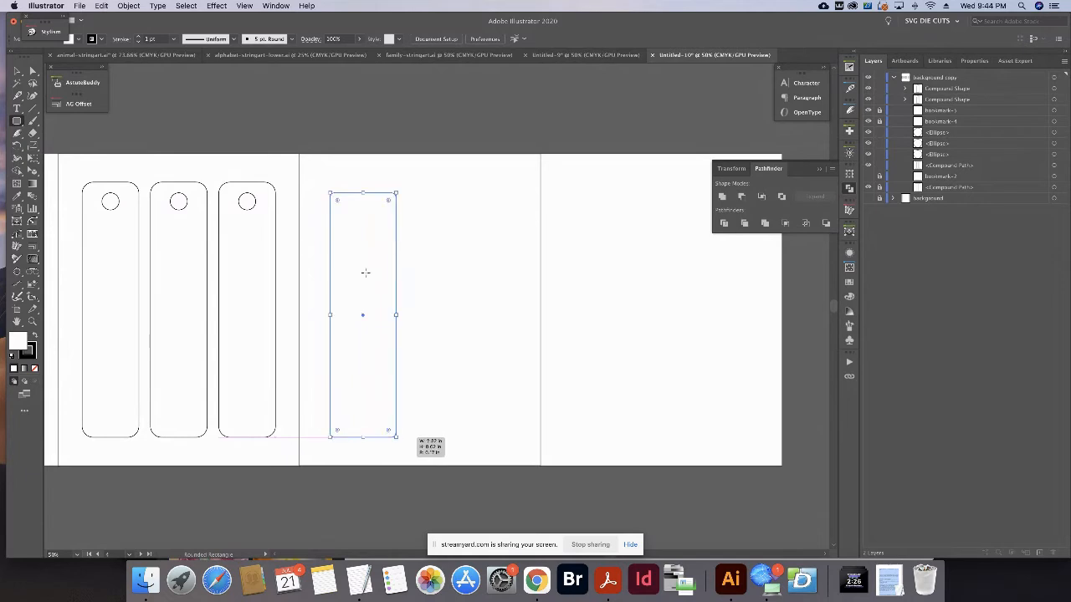
Extend the new rounded rectangle upward to a height of 9 in, level with the tops of the neighbouring bookmarks.
{"action": "left_click_drag", "start_coordinate": [362, 191], "coordinate": [363, 182]}
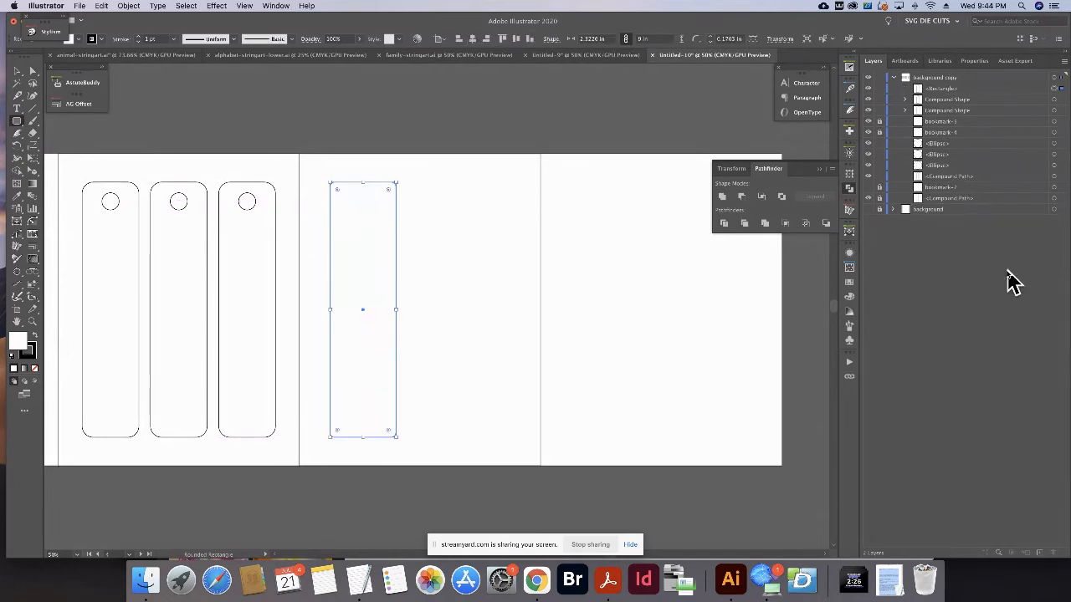
{"action": "left_click", "coordinate": [849, 233]}
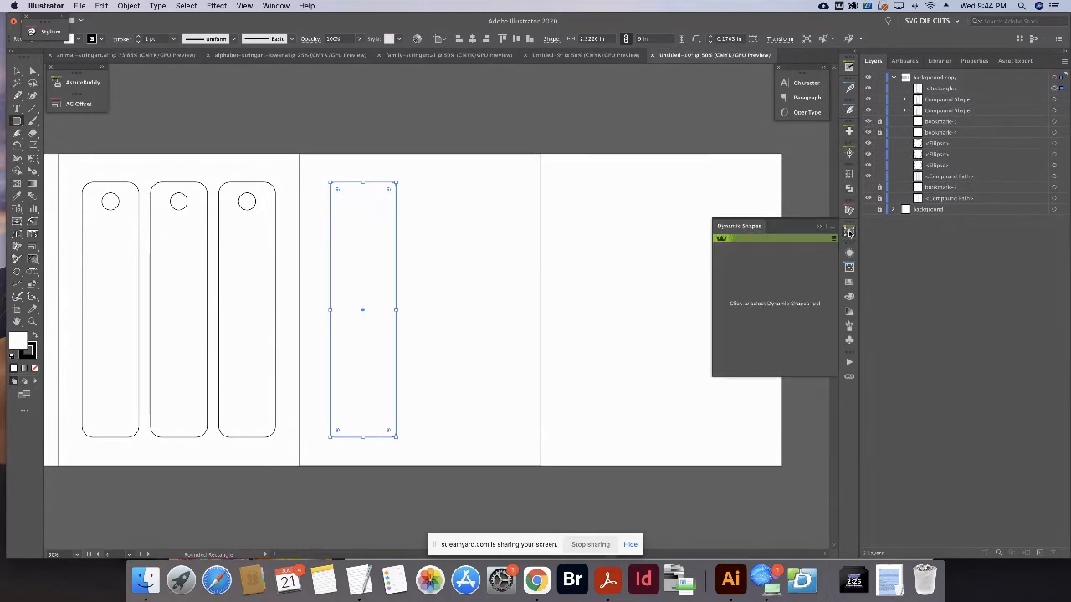
{"action": "left_click", "coordinate": [793, 302]}
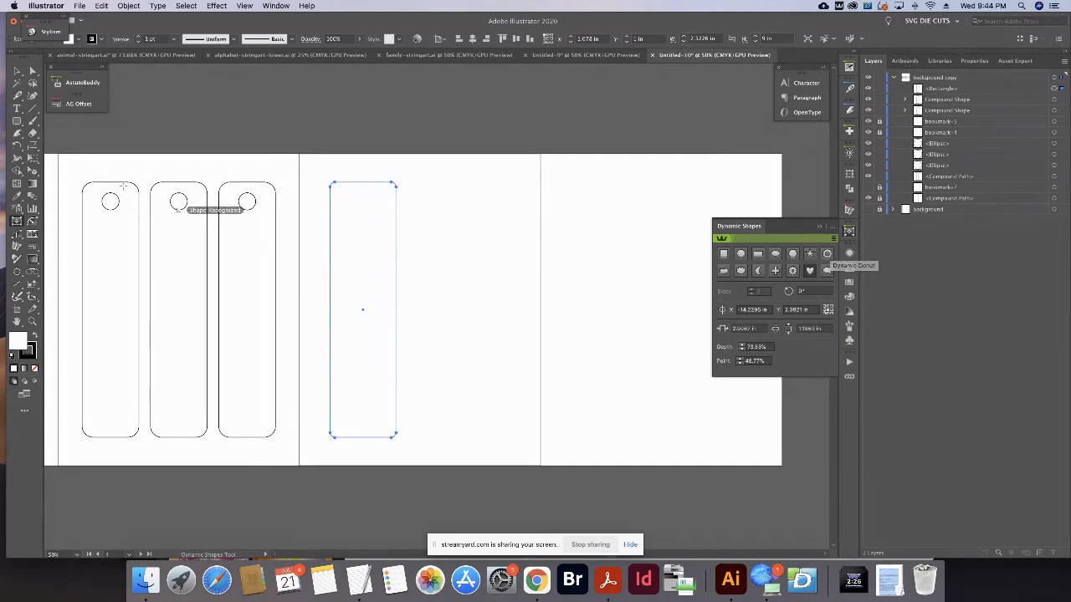
Draw a circle about 3.1 in across with the Ellipse tool and place it on the artboard beside the rounded rectangle.
{"action": "left_click", "coordinate": [17, 121]}
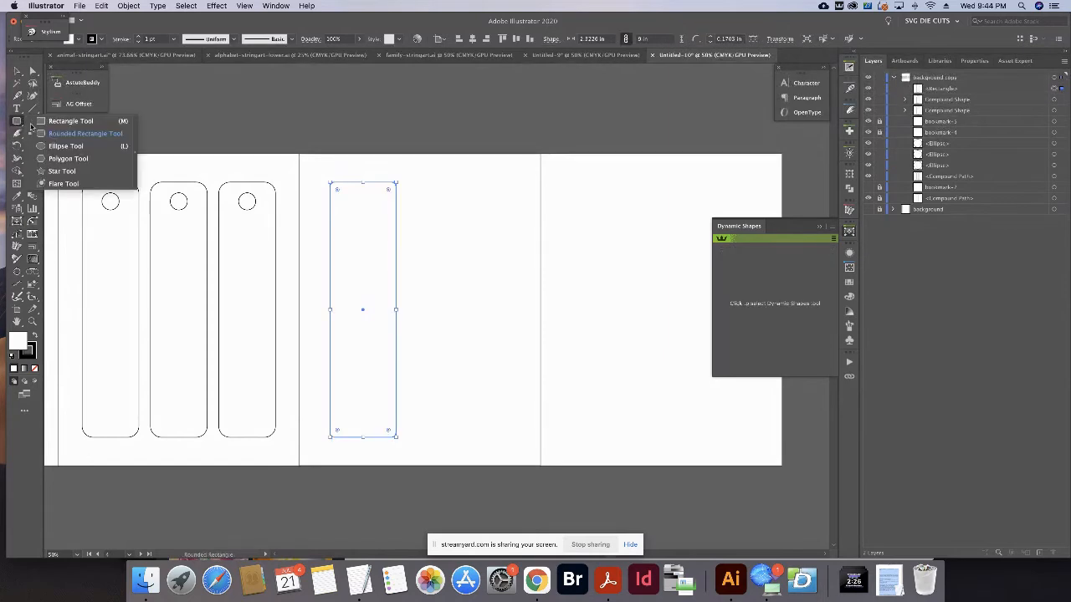
{"action": "left_click", "coordinate": [65, 146]}
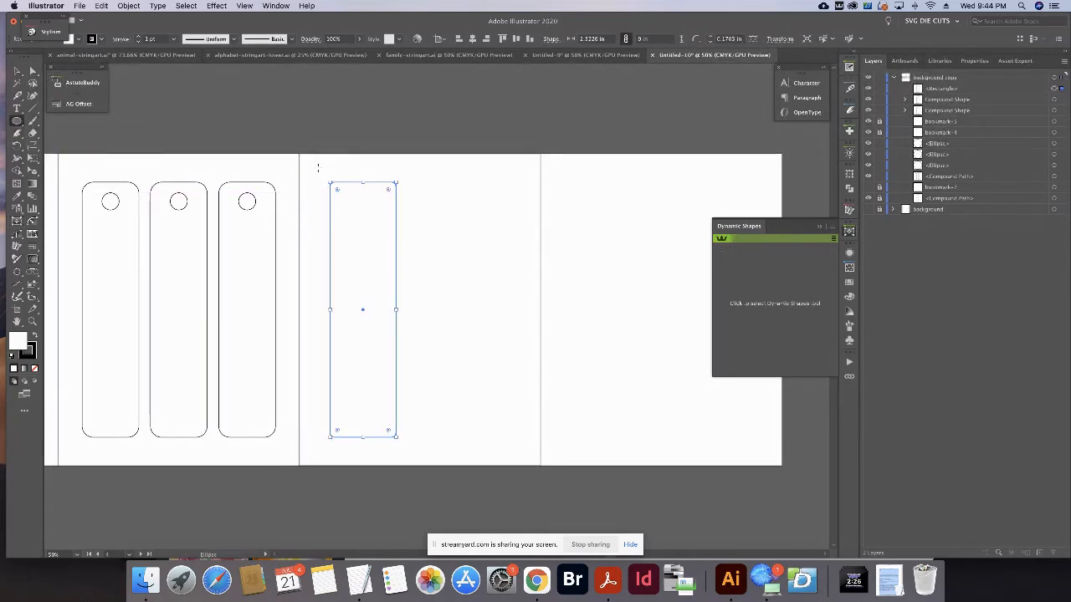
{"action": "left_click_drag", "start_coordinate": [450, 174], "coordinate": [495, 218]}
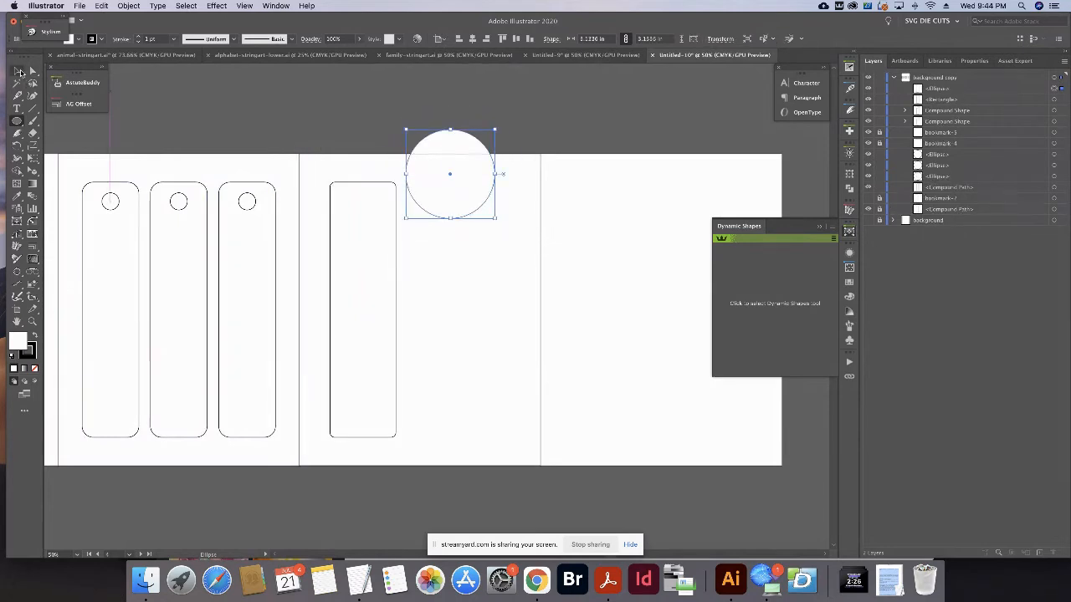
{"action": "key", "text": "v"}
{"action": "left_click_drag", "start_coordinate": [438, 156], "coordinate": [476, 215]}
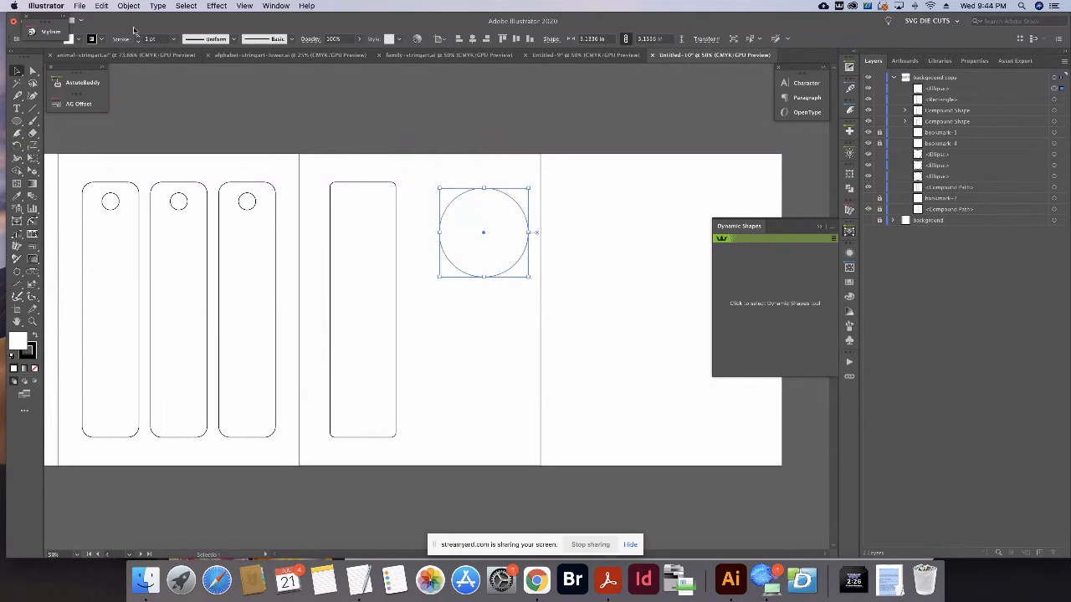
Draw a rectangle about 3.7 by 3.3 in covering the lower half of the circle, starting at the circle's centre line.
{"action": "left_click_drag", "start_coordinate": [19, 125], "coordinate": [48, 119]}
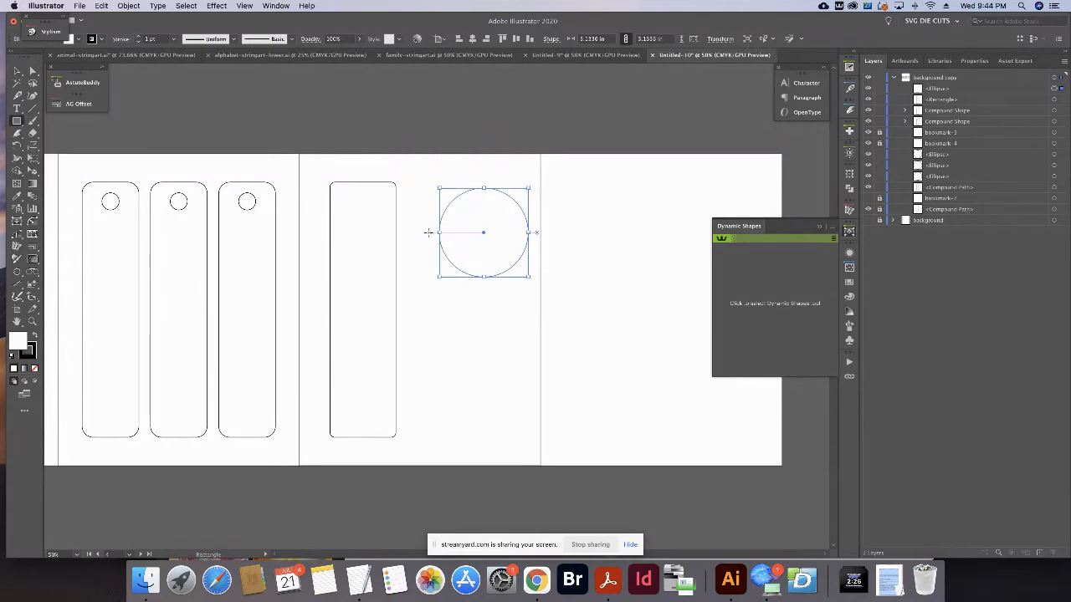
{"action": "left_click_drag", "start_coordinate": [429, 232], "coordinate": [532, 325]}
{"action": "key", "text": "v"}
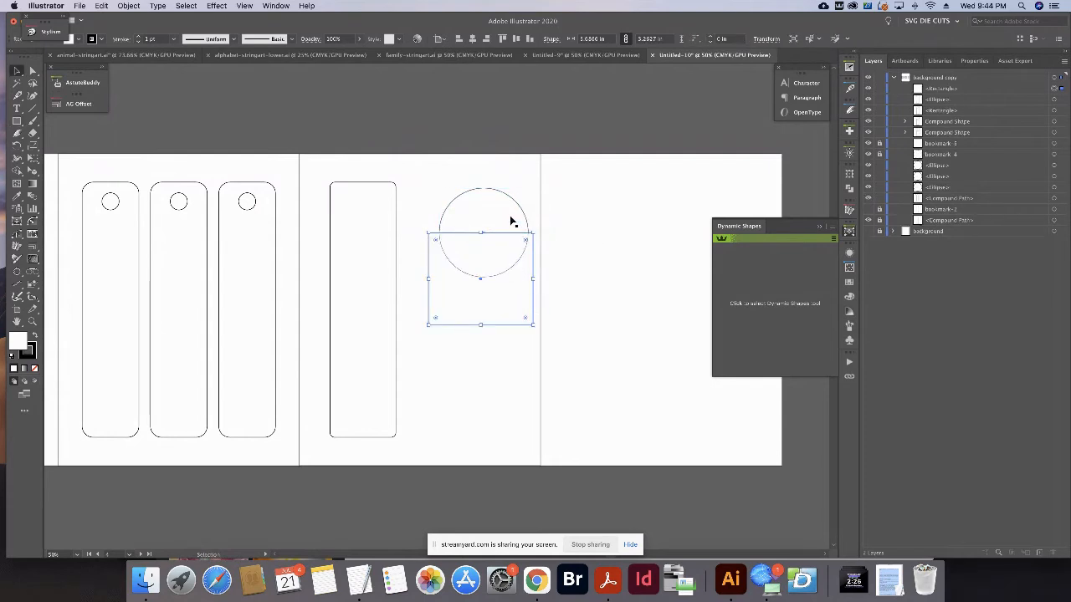
Subtract the rectangle from the circle with Minus Front and expand the result into a half circle.
{"action": "left_click", "coordinate": [496, 204], "text": "shift"}
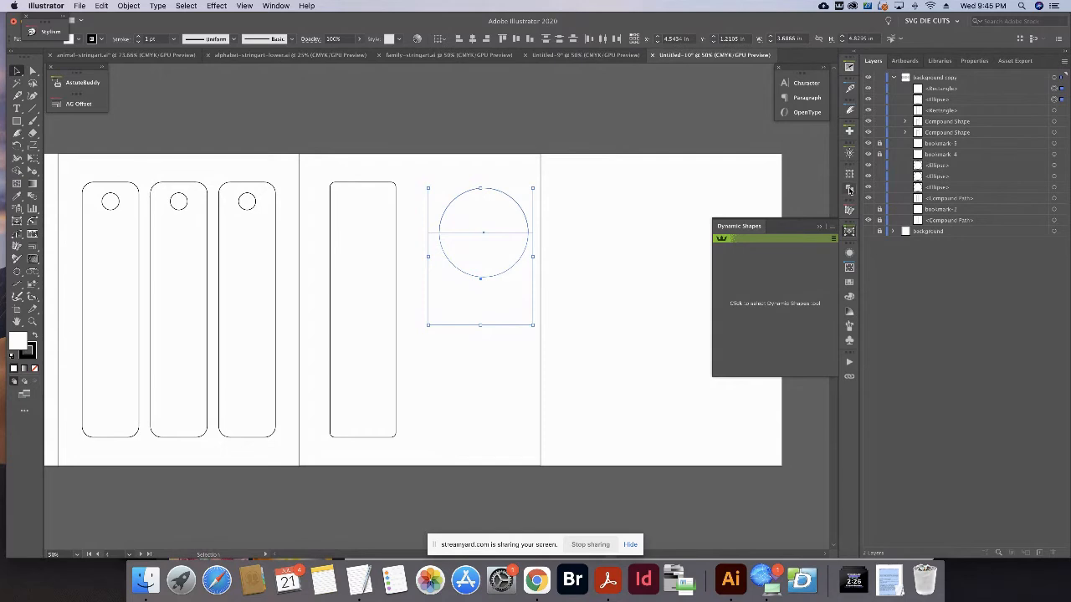
{"action": "left_click", "coordinate": [849, 190]}
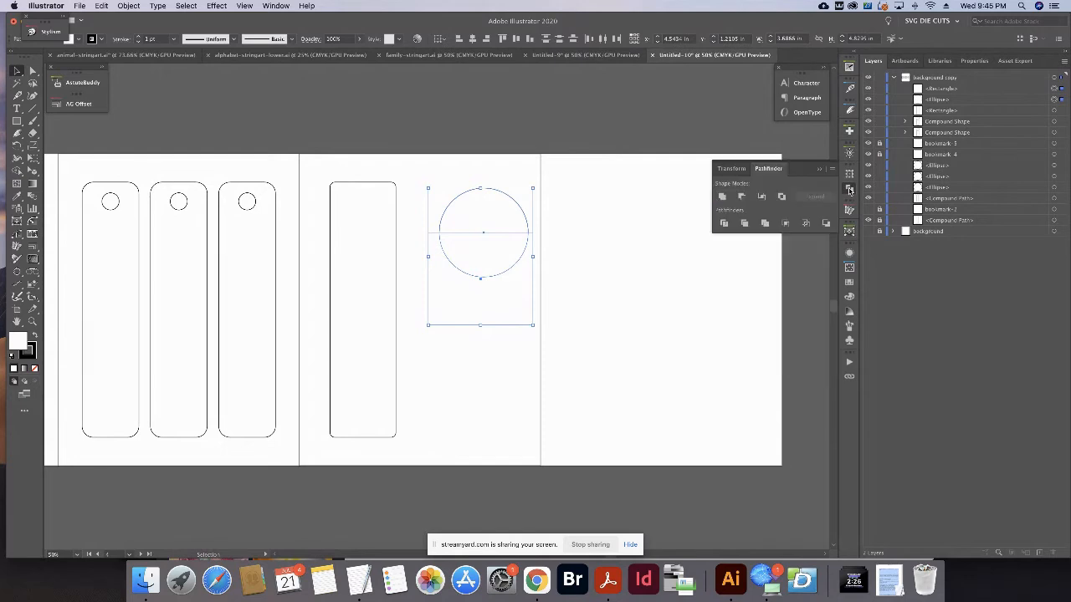
{"action": "left_click", "coordinate": [741, 197]}
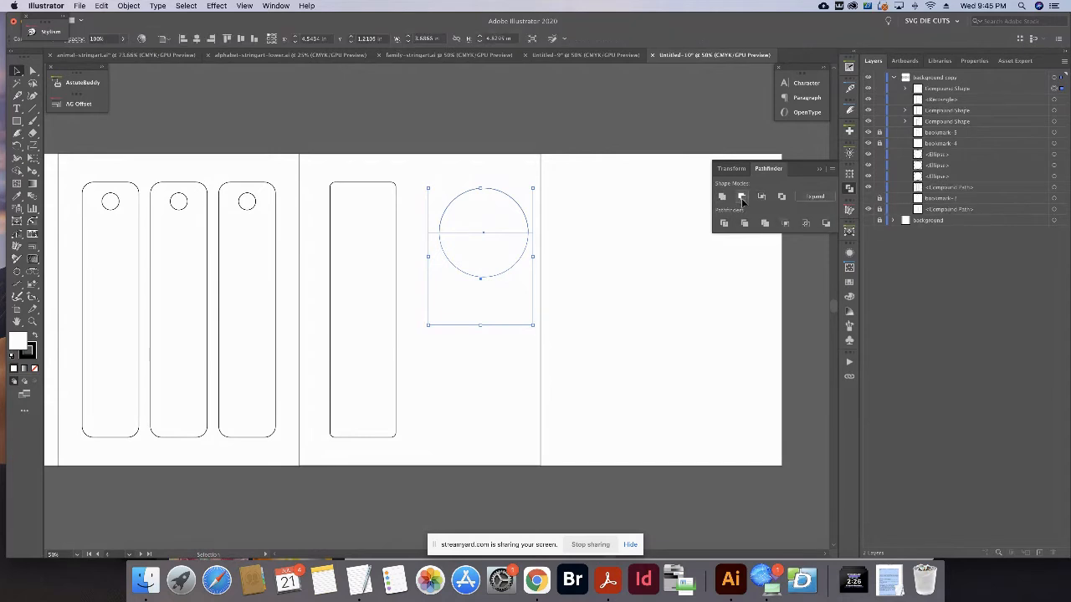
{"action": "left_click", "coordinate": [815, 196]}
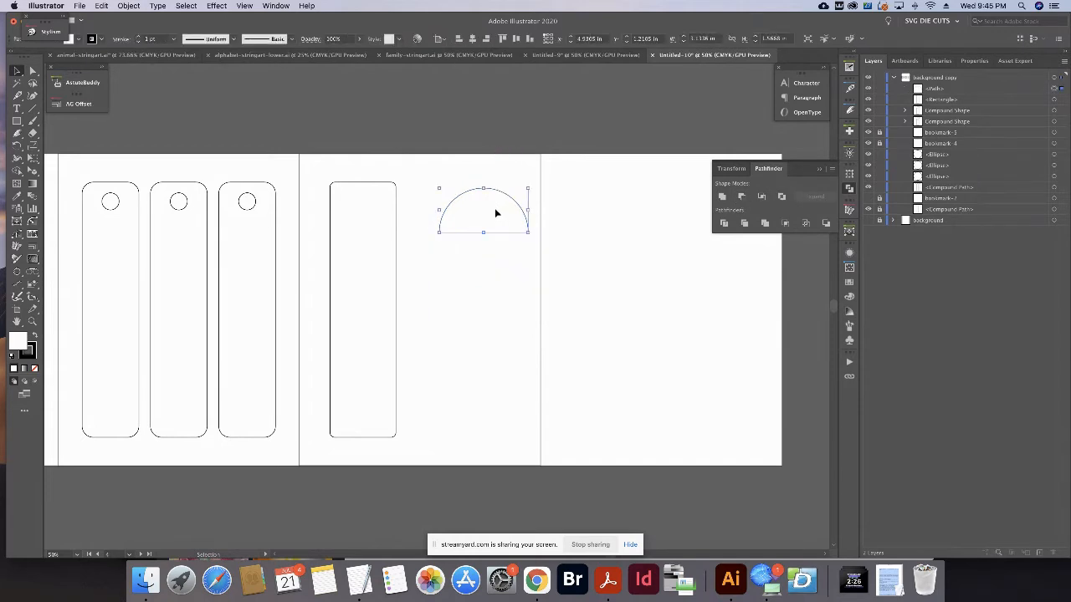
Move the half circle onto the top of the rounded rectangle and scale it to match the rectangle's width.
{"action": "left_click_drag", "start_coordinate": [494, 209], "coordinate": [395, 173]}
{"action": "left_click_drag", "start_coordinate": [319, 172], "coordinate": [358, 172]}
{"action": "left_click", "coordinate": [397, 136]}
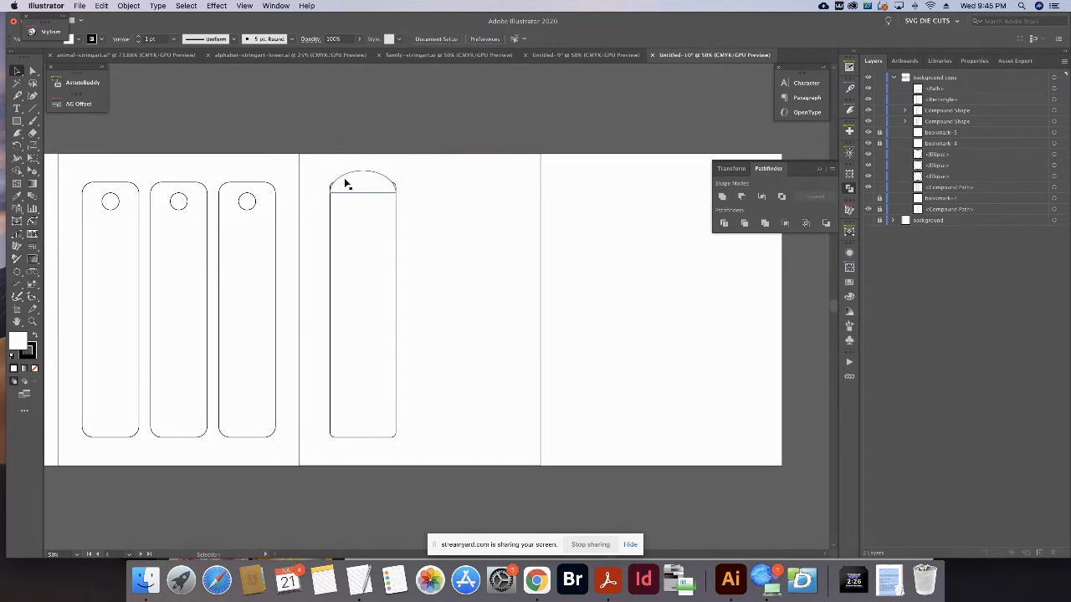
Raise the half circle slightly to meet the rectangle's top edge, then unite both shapes into one arched bookmark.
{"action": "left_click_drag", "start_coordinate": [356, 186], "coordinate": [425, 230]}
{"action": "left_click", "coordinate": [420, 193]}
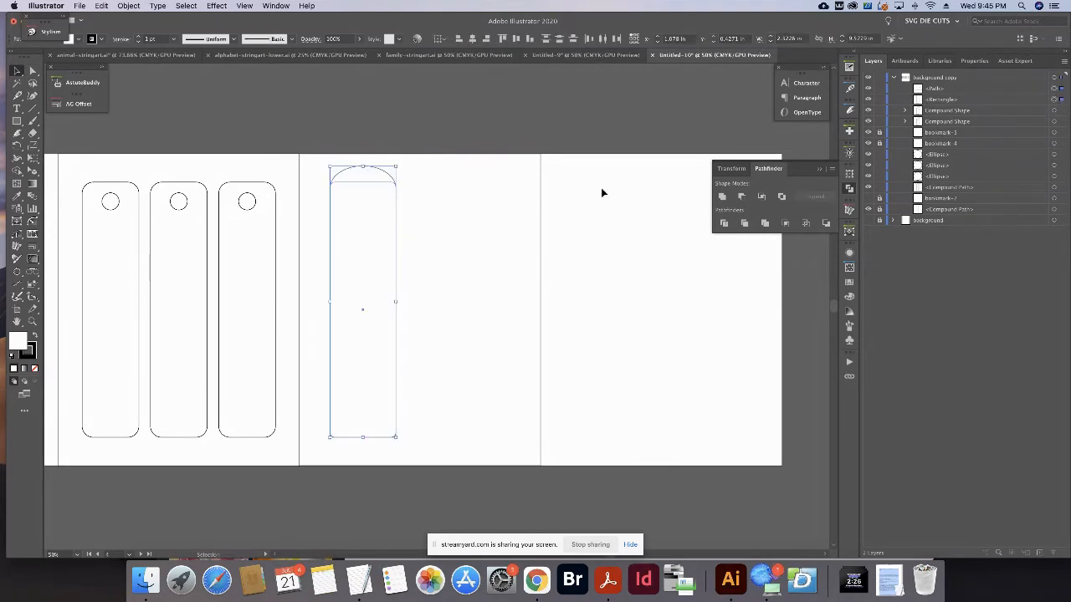
{"action": "left_click", "coordinate": [722, 195]}
{"action": "left_click", "coordinate": [474, 205]}
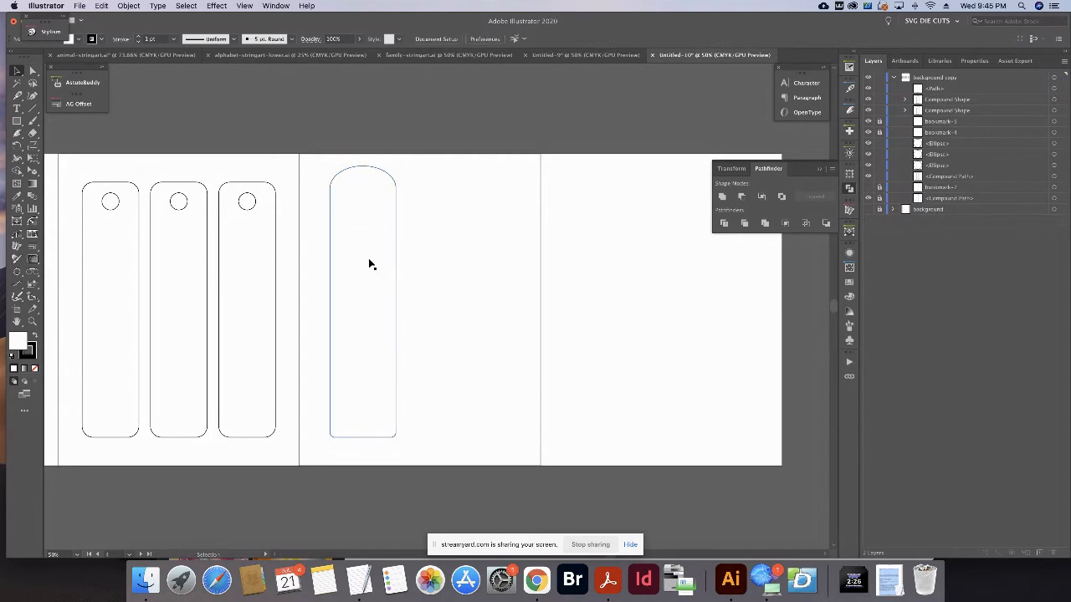
Reposition the arched bookmark near the artboard's left edge and place two copies beside it to form a row of three.
{"action": "left_click", "coordinate": [372, 265]}
{"action": "left_click_drag", "start_coordinate": [369, 263], "coordinate": [365, 272]}
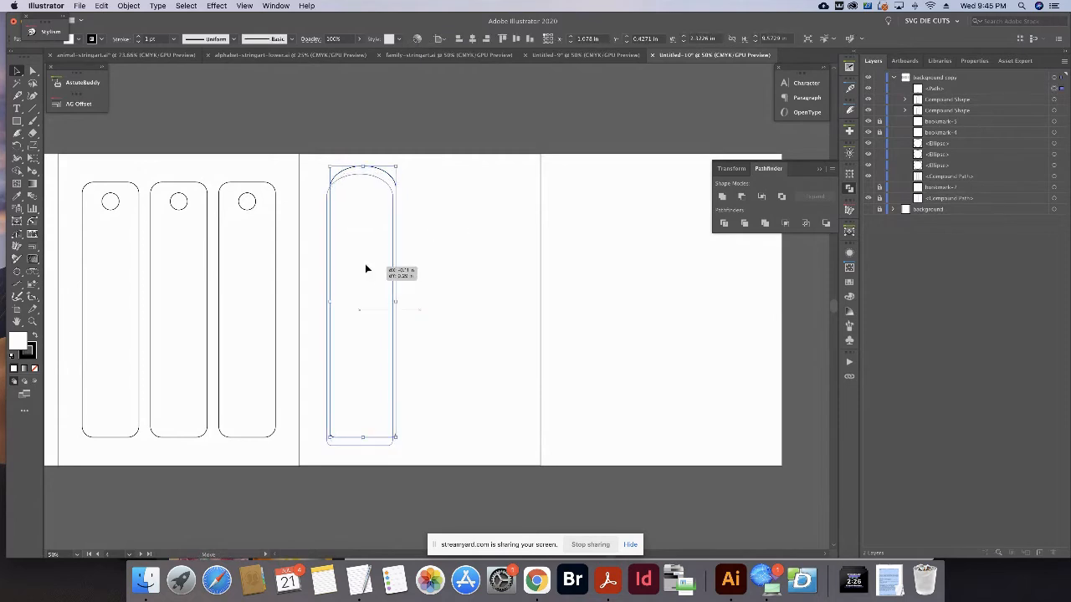
{"action": "left_click", "coordinate": [410, 260]}
{"action": "left_click", "coordinate": [371, 229]}
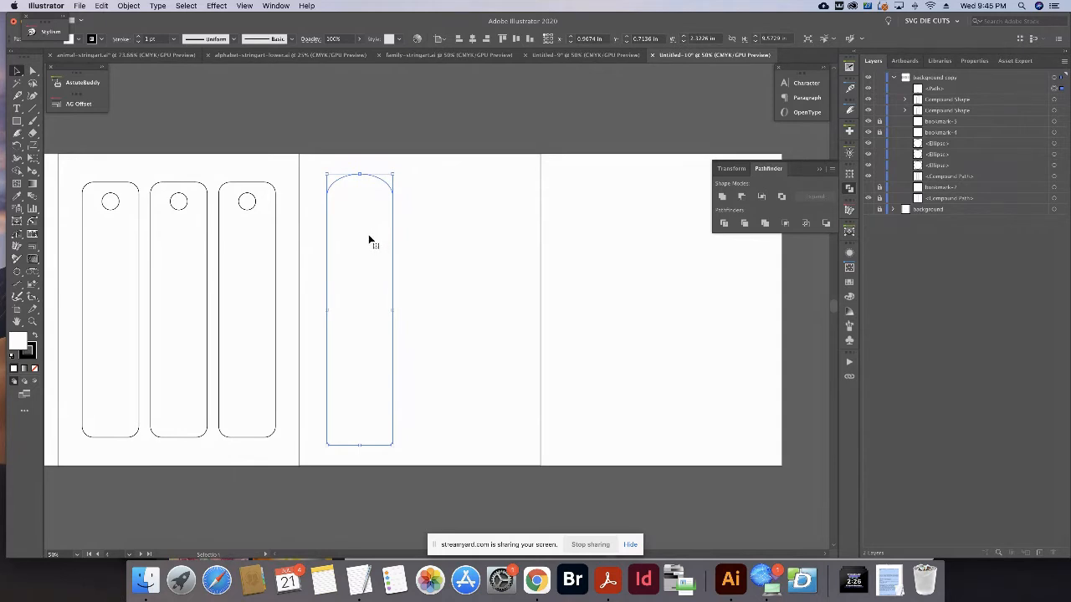
{"action": "left_click_drag", "start_coordinate": [369, 241], "coordinate": [344, 227]}
{"action": "left_click_drag", "start_coordinate": [424, 227], "coordinate": [495, 222]}
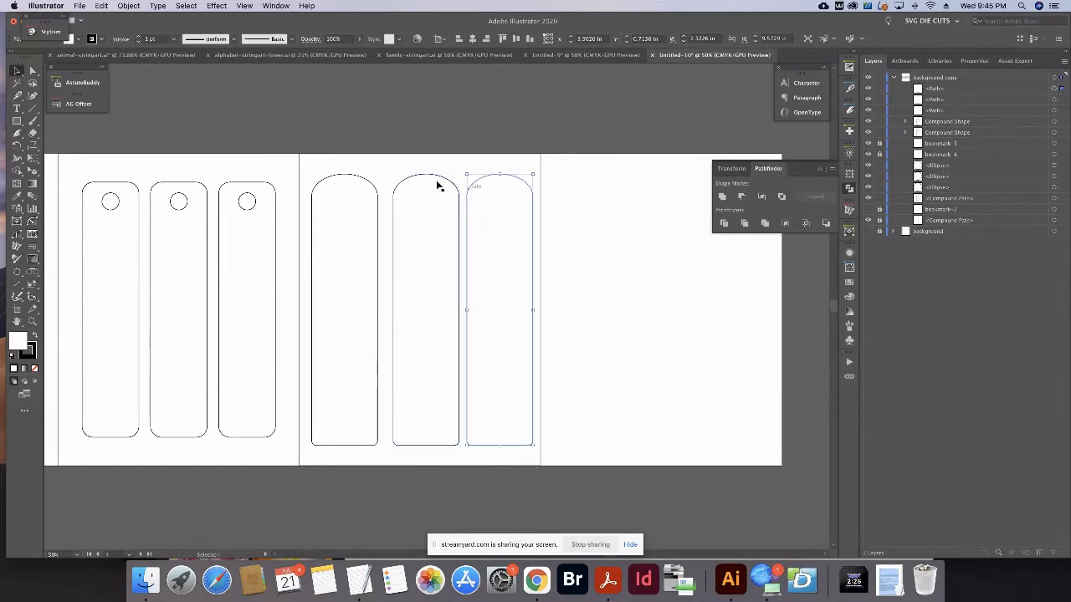
{"action": "left_click", "coordinate": [355, 129]}
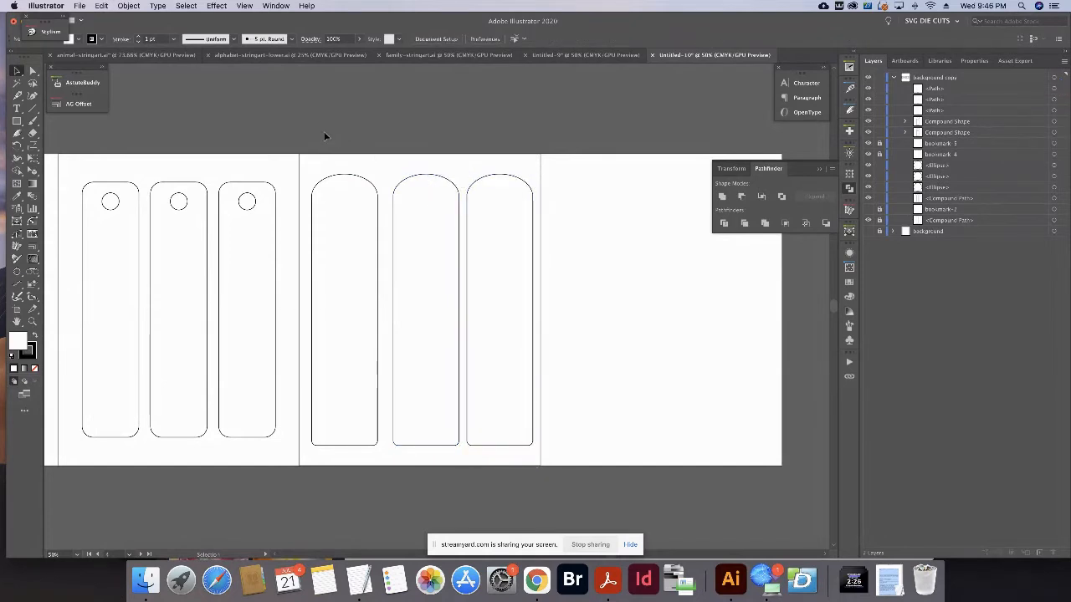
Group the three arched bookmarks and centre the group horizontally on the artboard.
{"action": "left_click_drag", "start_coordinate": [315, 142], "coordinate": [535, 290]}
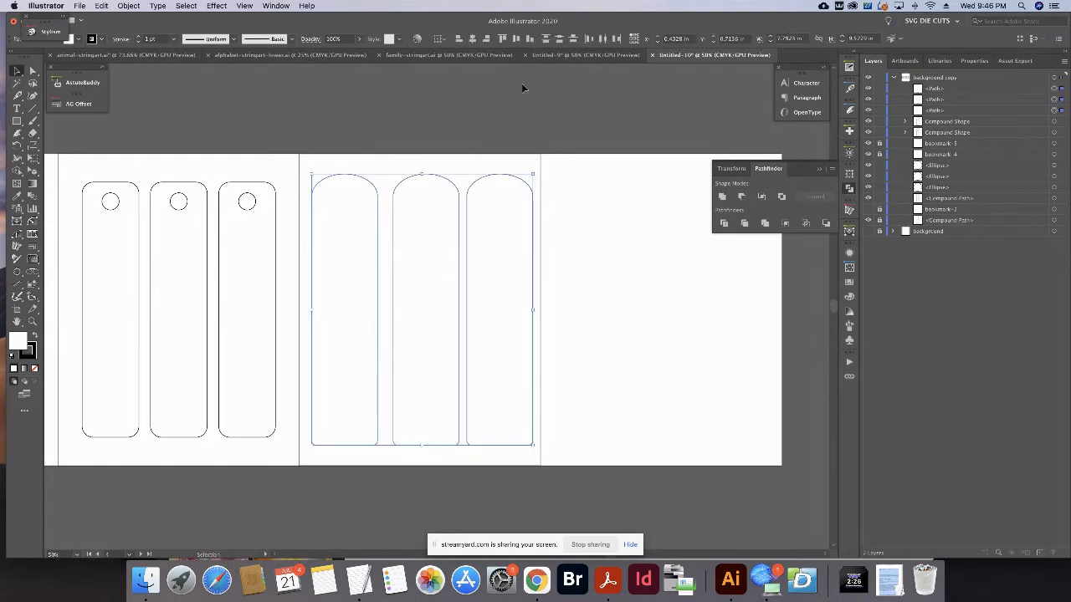
{"action": "key", "text": "super+g"}
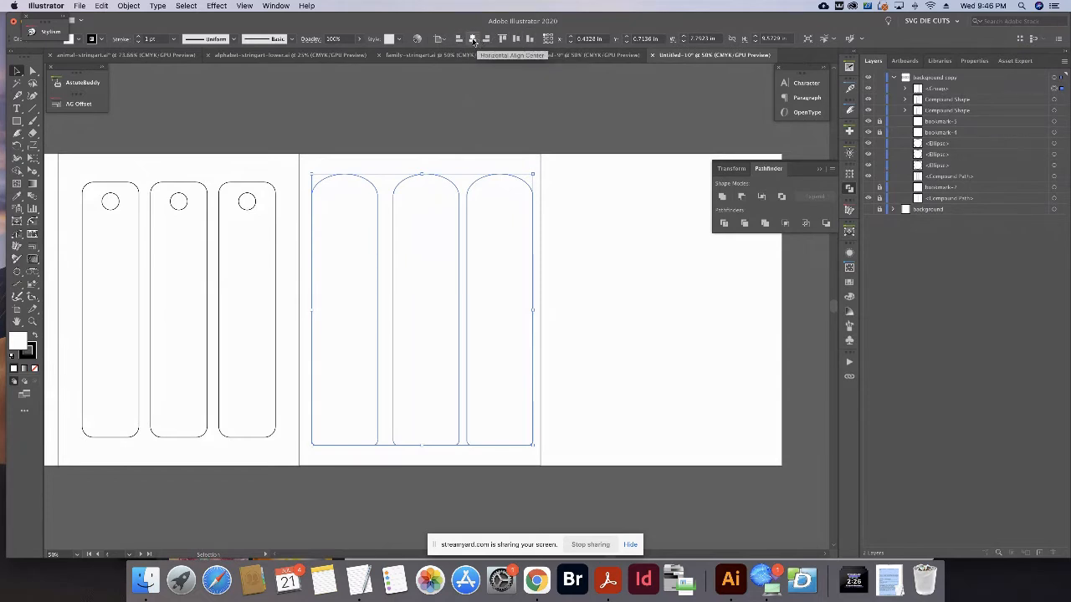
{"action": "left_click", "coordinate": [472, 40]}
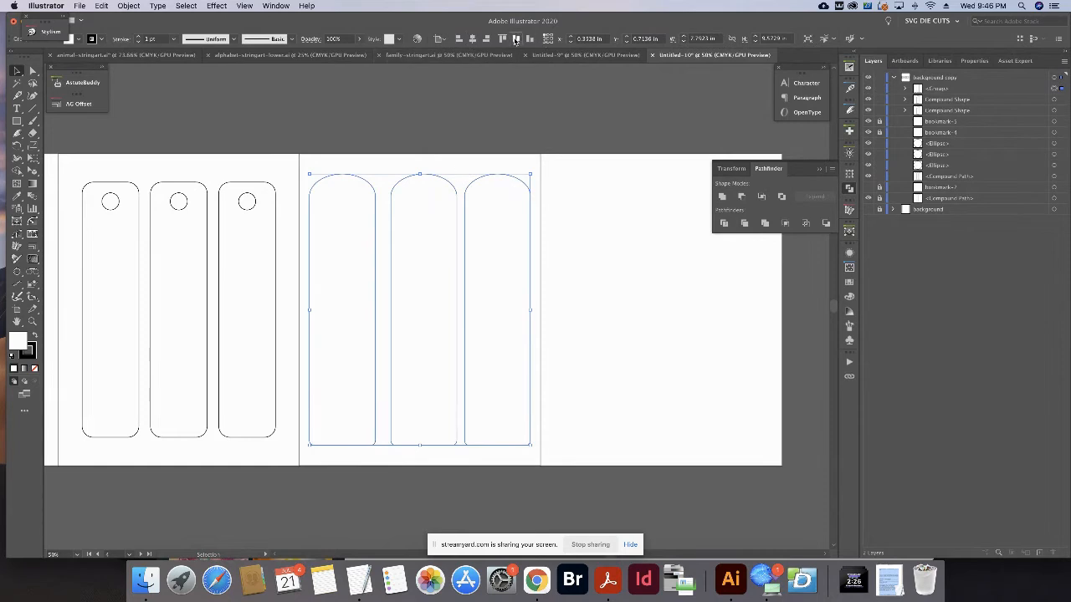
{"action": "left_click", "coordinate": [407, 182]}
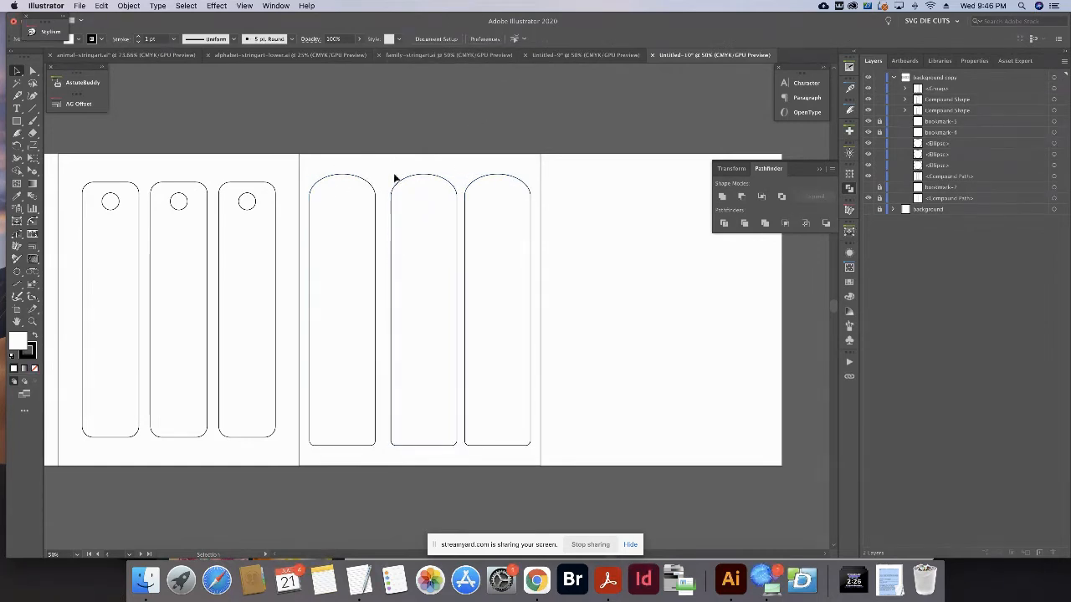
{"action": "left_click", "coordinate": [404, 189]}
{"action": "left_click", "coordinate": [437, 113]}
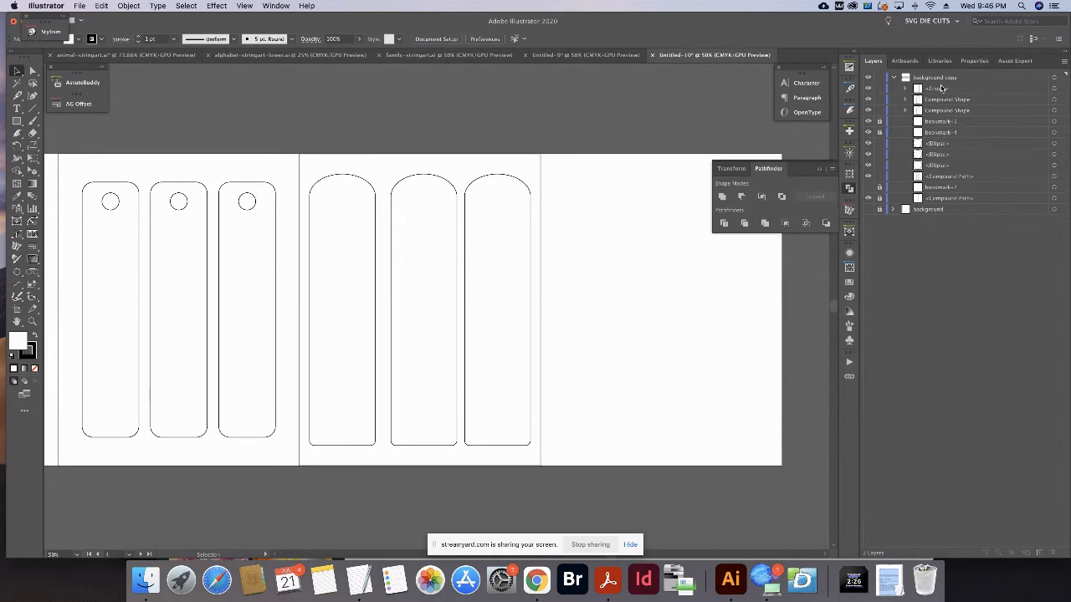
Move the group and the two compound shapes directly above bookmark-4 in the layer stack.
{"action": "left_click", "coordinate": [930, 112]}
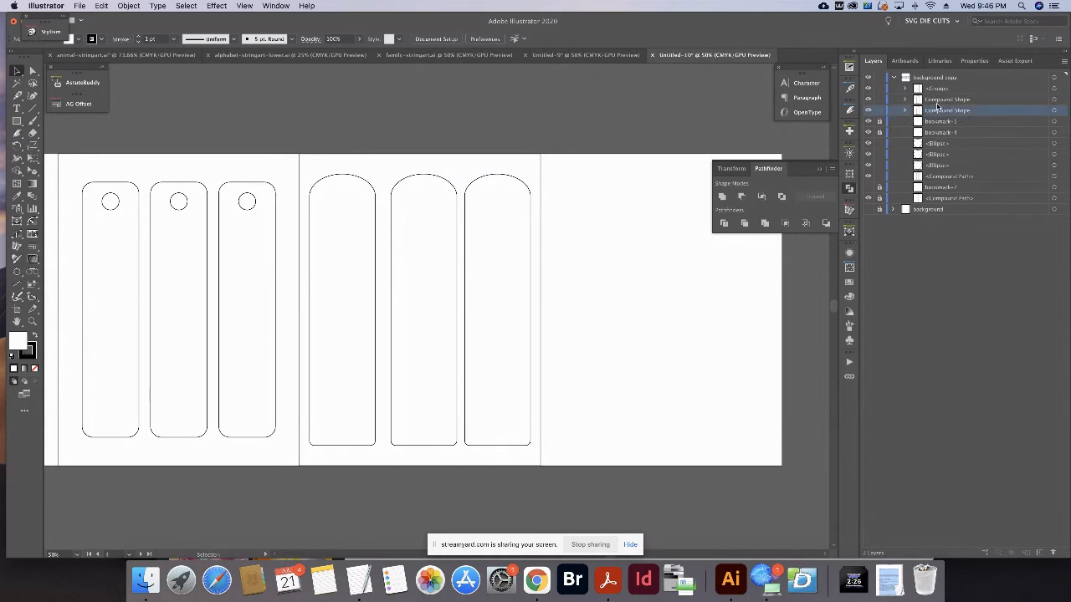
{"action": "left_click", "coordinate": [937, 100], "text": "shift"}
{"action": "left_click", "coordinate": [939, 89], "text": "shift"}
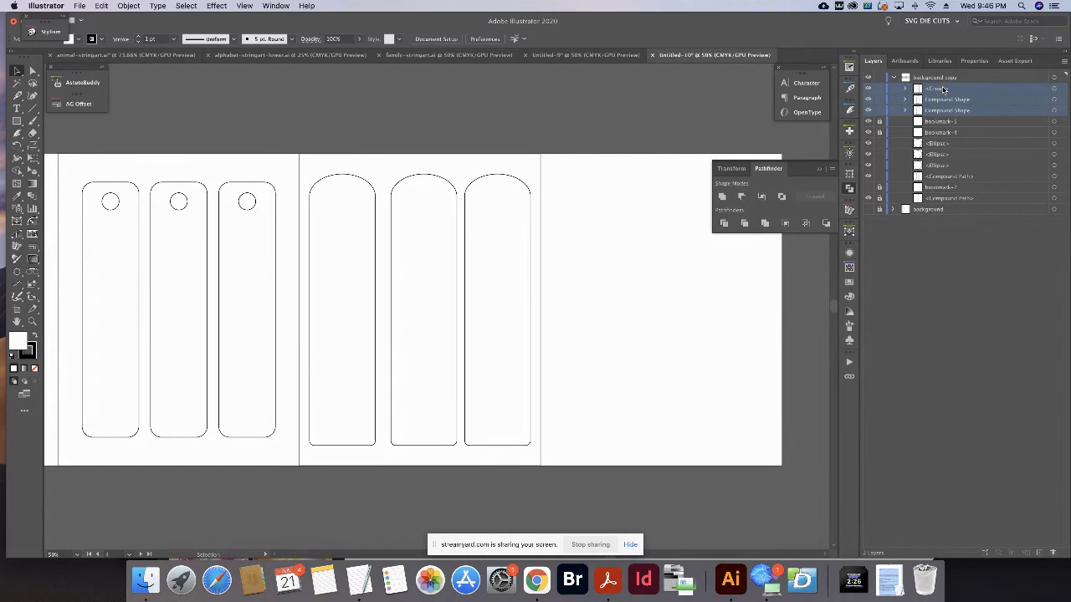
{"action": "left_click_drag", "start_coordinate": [942, 89], "coordinate": [944, 126]}
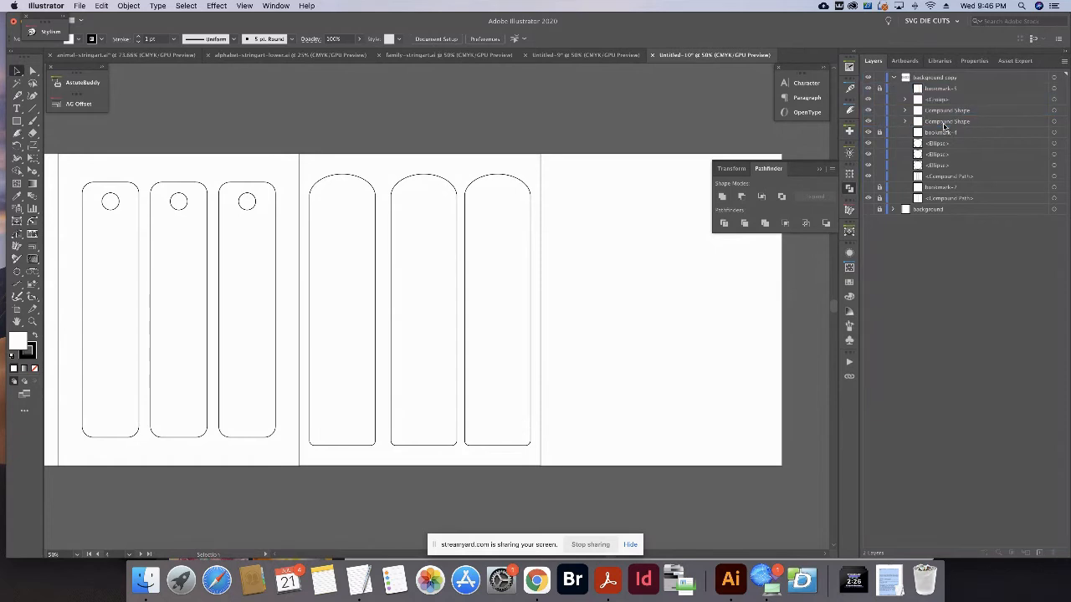
With bookmark-4 unlocked and the ellipses locked, subtract the three arched bookmark outlines from bookmark-4 and expand the result.
{"action": "left_click", "coordinate": [879, 134]}
{"action": "left_click_drag", "start_coordinate": [879, 144], "coordinate": [883, 179]}
{"action": "left_click", "coordinate": [497, 172]}
{"action": "left_click", "coordinate": [405, 106]}
{"action": "left_click_drag", "start_coordinate": [322, 115], "coordinate": [536, 399]}
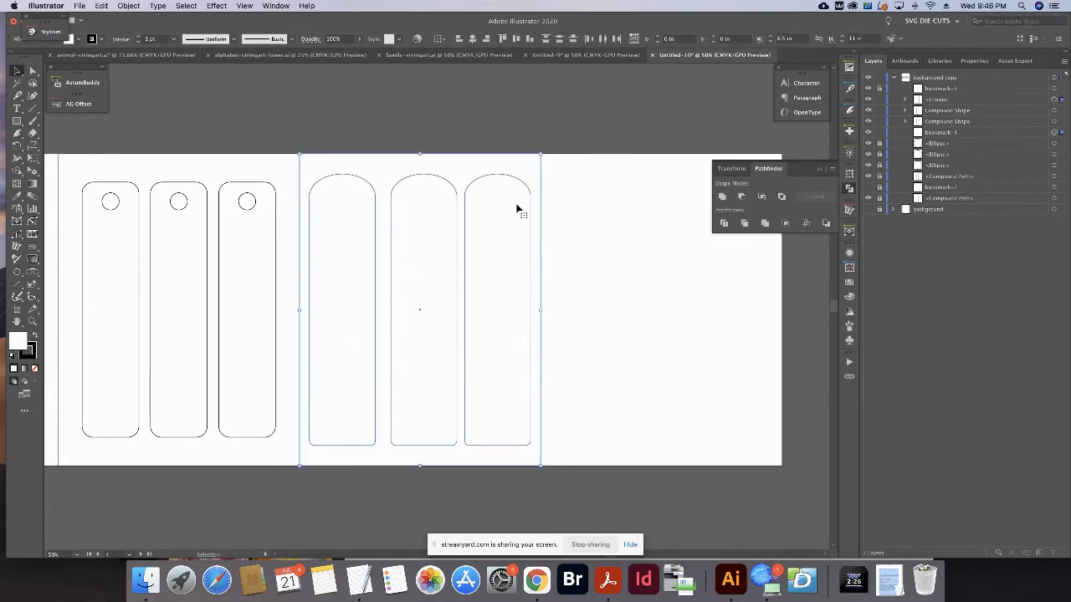
{"action": "left_click", "coordinate": [740, 197]}
{"action": "left_click", "coordinate": [819, 199]}
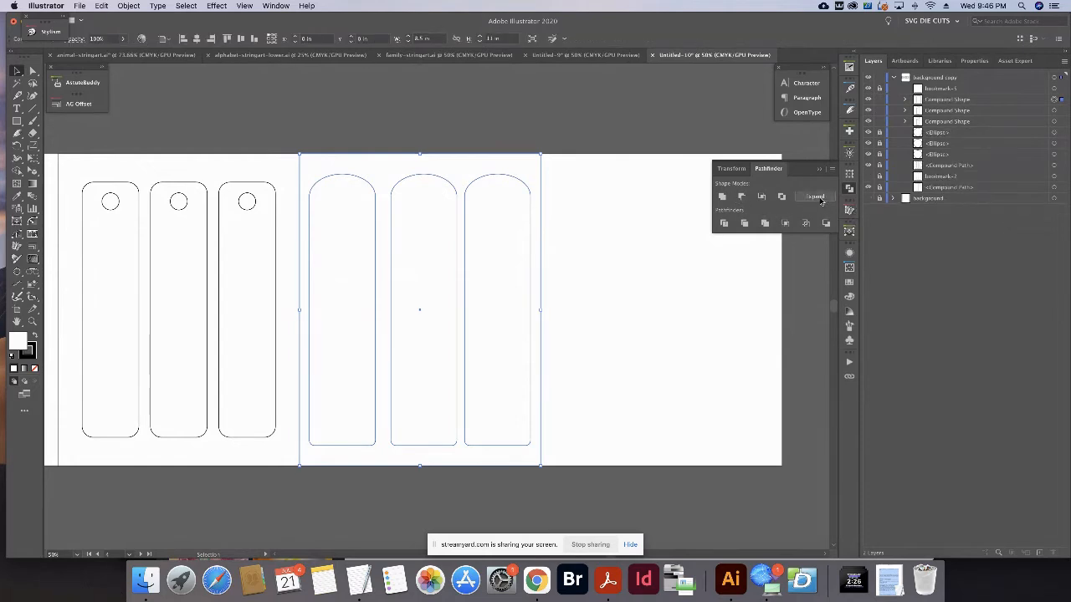
{"action": "left_click", "coordinate": [554, 88]}
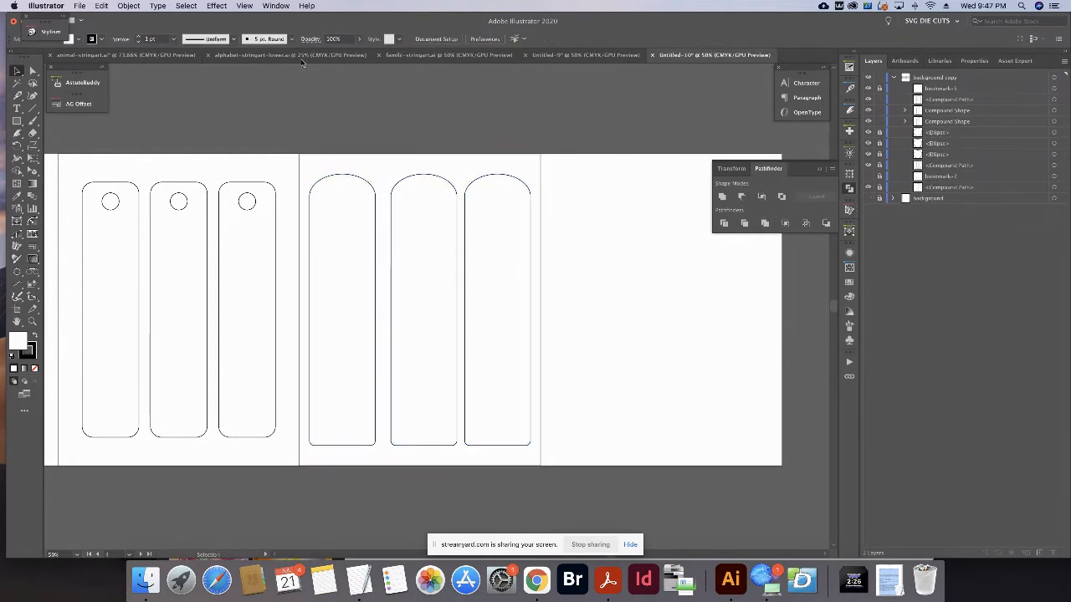
Set up a PNG export that uses artboards and limits the range to artboard 4.
{"action": "left_click", "coordinate": [75, 6]}
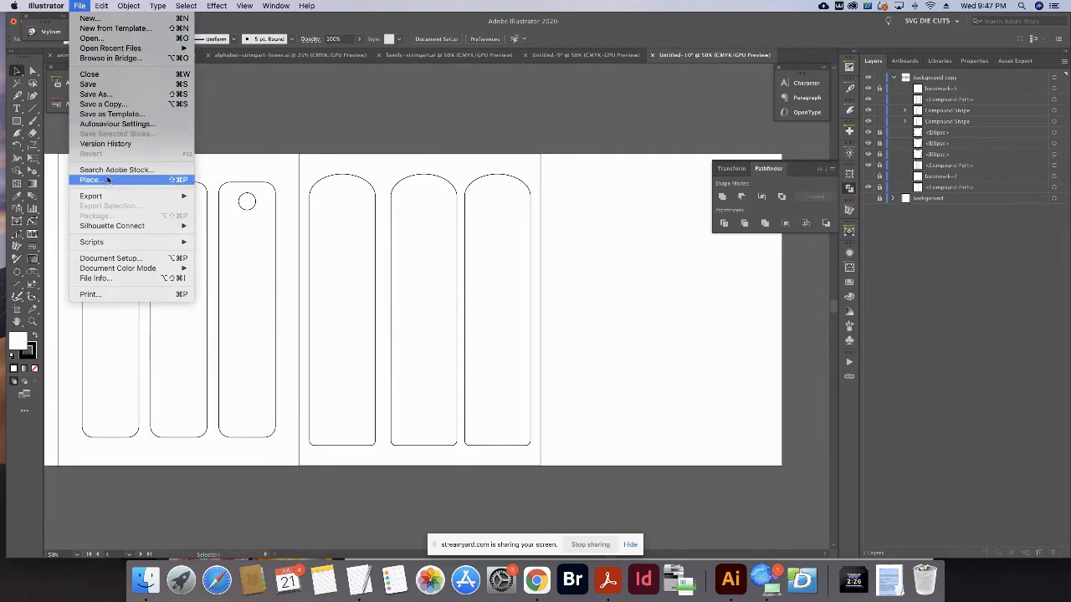
{"action": "mouse_move", "coordinate": [108, 198]}
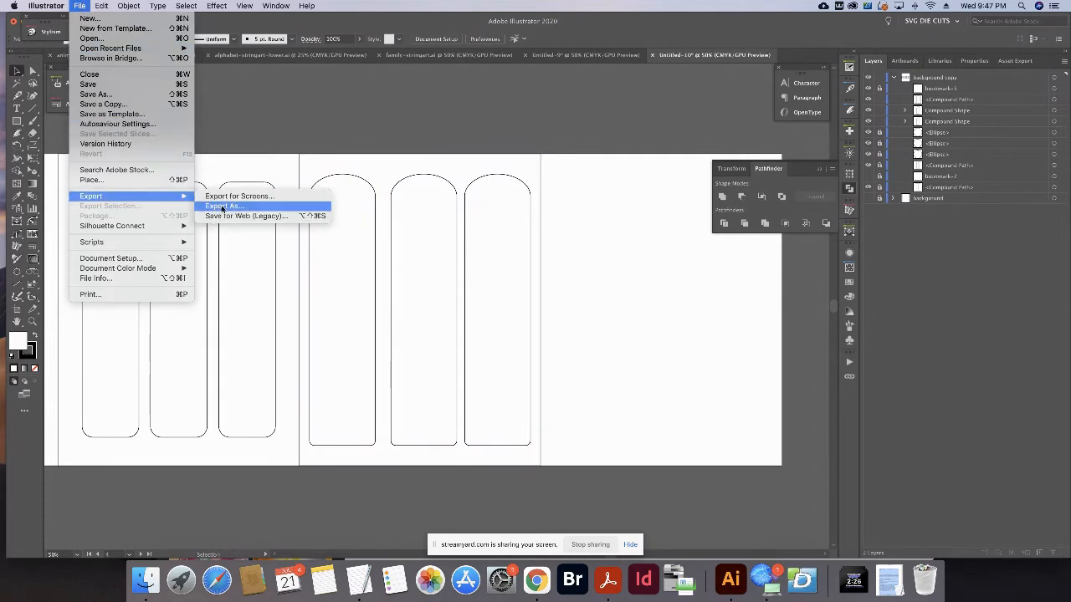
{"action": "left_click", "coordinate": [221, 206]}
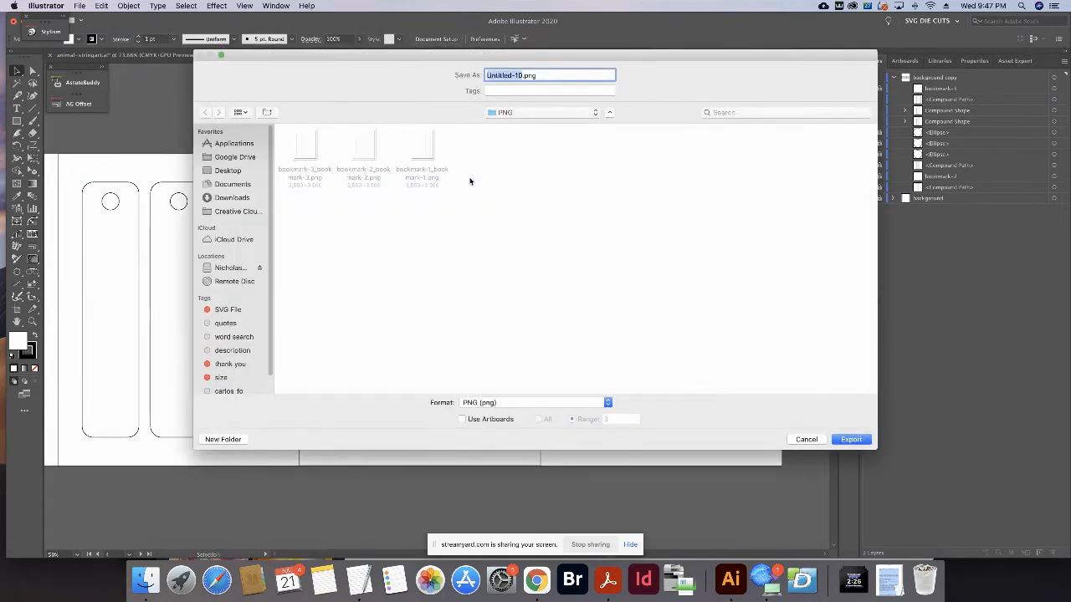
{"action": "left_click", "coordinate": [462, 419]}
{"action": "left_click", "coordinate": [610, 418]}
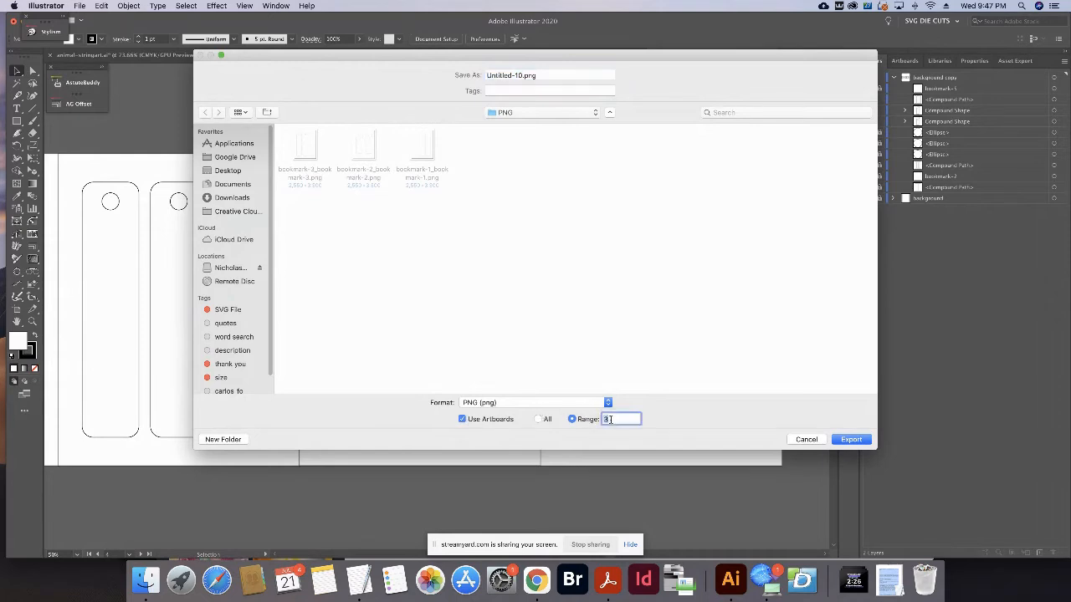
{"action": "key", "text": "BackSpace"}
{"action": "type", "text": "4"}
Name the export bookmark-4 and export the PNG at 300 ppi with a transparent background.
{"action": "left_click", "coordinate": [424, 153]}
{"action": "left_click", "coordinate": [567, 75]}
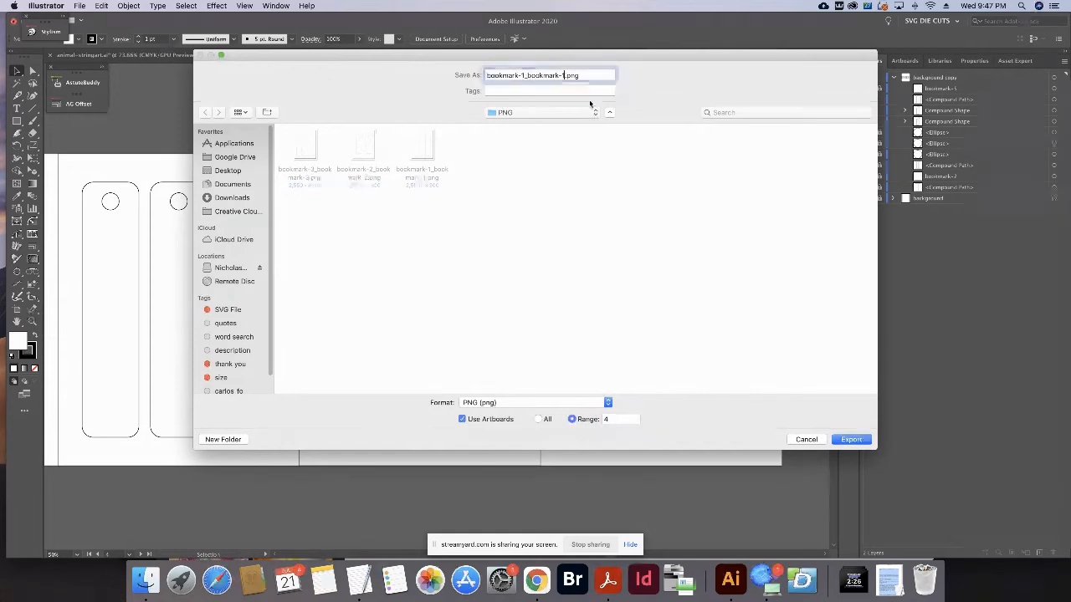
{"action": "double_click", "coordinate": [598, 76]}
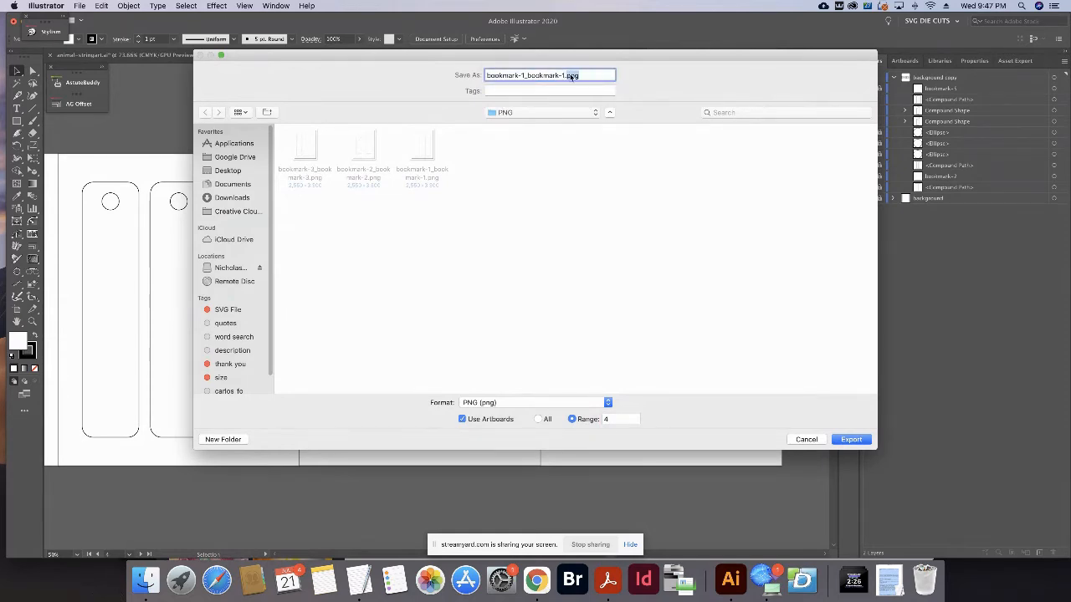
{"action": "left_click_drag", "start_coordinate": [566, 76], "coordinate": [488, 76]}
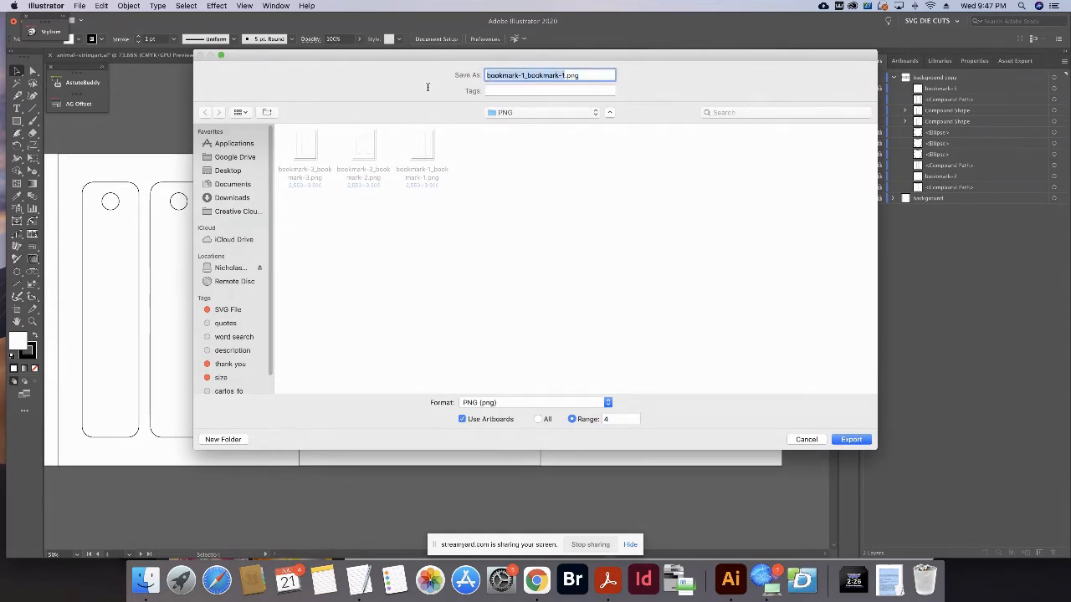
{"action": "key", "text": "BackSpace"}
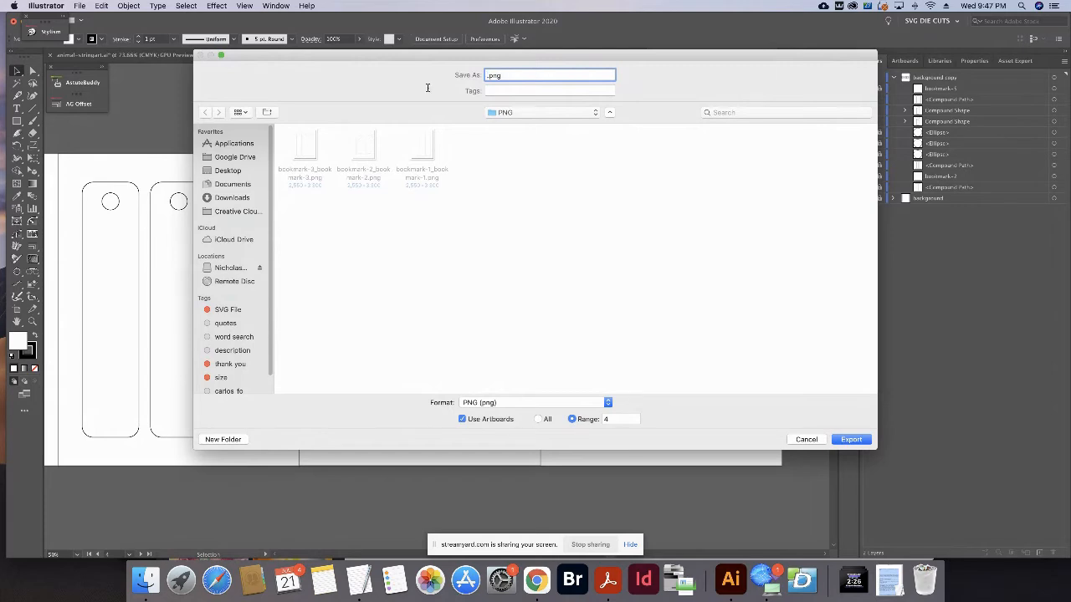
{"action": "type", "text": "bookmark-4"}
{"action": "left_click", "coordinate": [849, 440]}
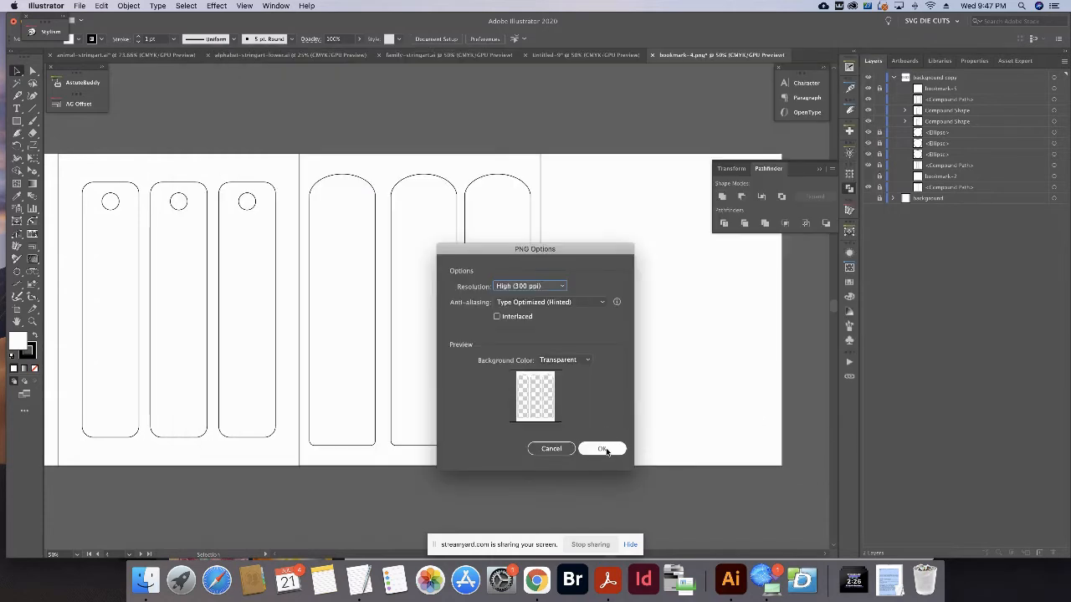
{"action": "left_click", "coordinate": [606, 450]}
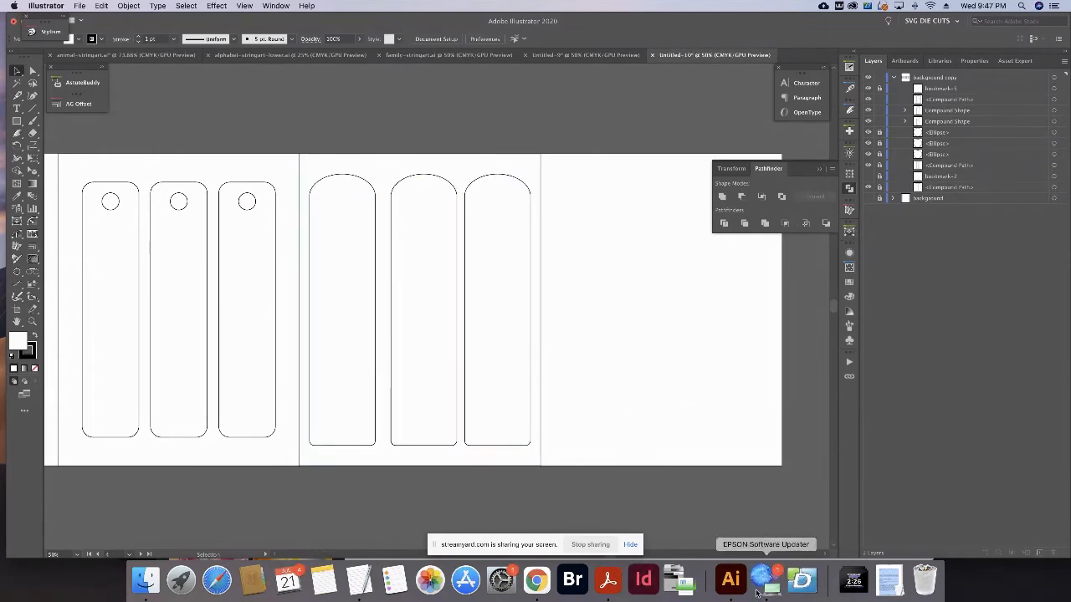
Switch to the Canva design in Chrome and upload the exported bookmark-4 PNG to the Bookmarks folder.
{"action": "left_click", "coordinate": [536, 579]}
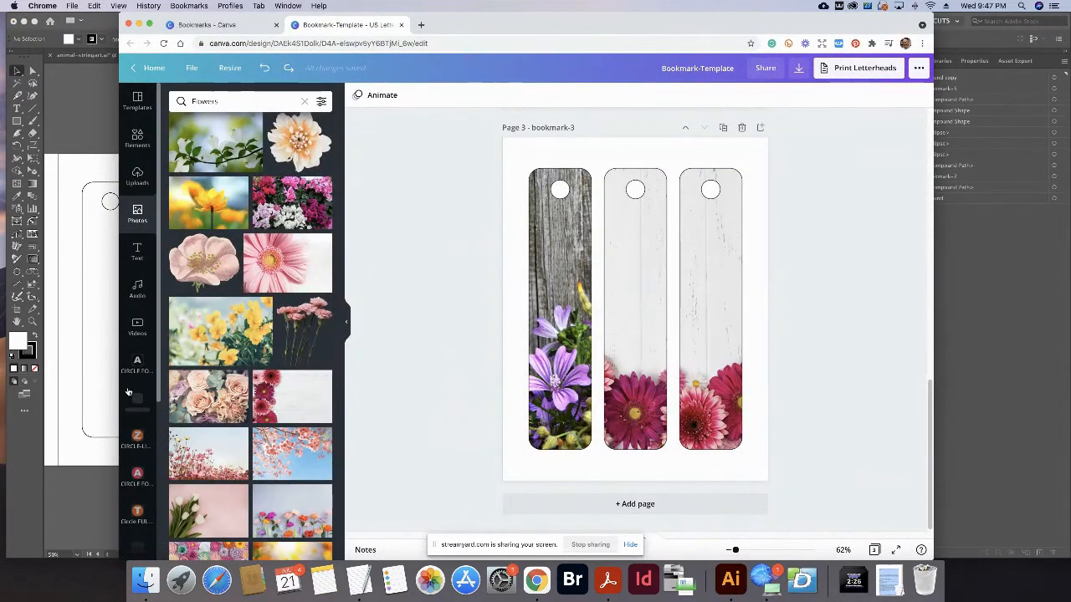
{"action": "scroll", "coordinate": [151, 406], "scroll_direction": "down", "scroll_amount": 3}
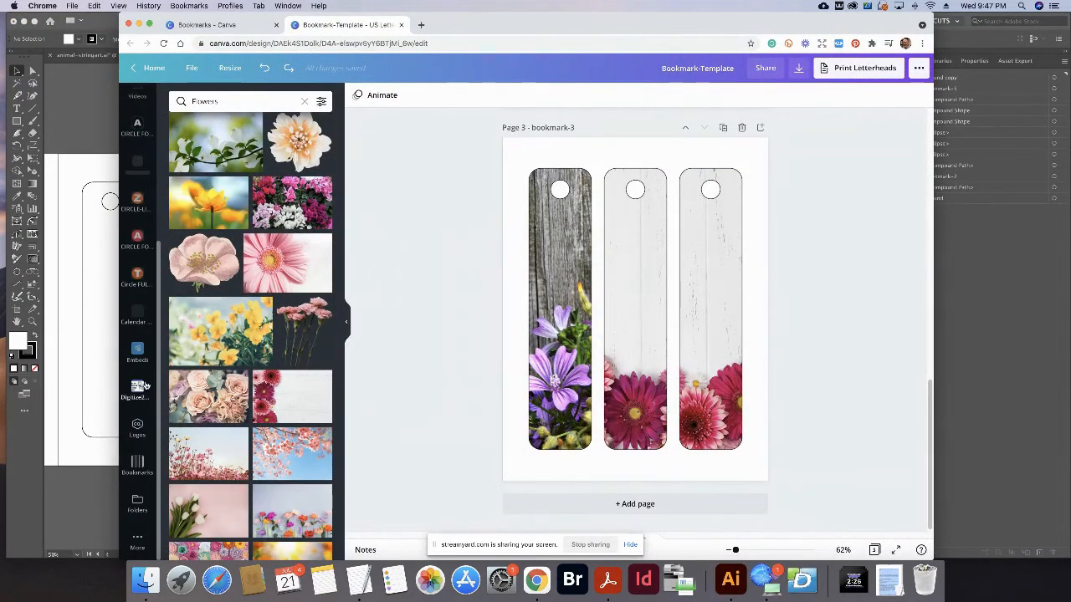
{"action": "left_click", "coordinate": [137, 465]}
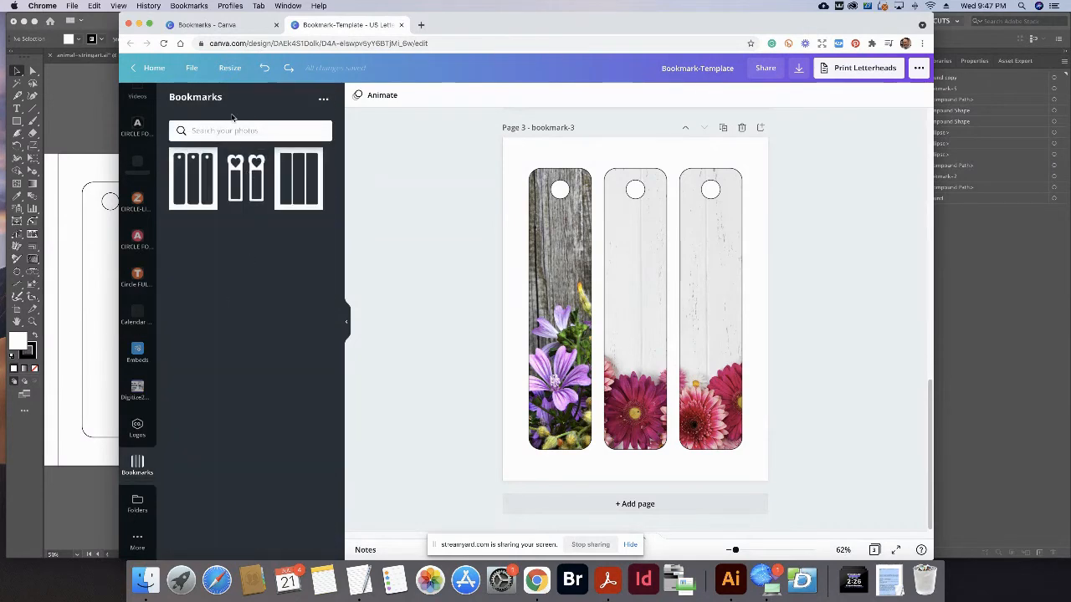
{"action": "left_click", "coordinate": [323, 99]}
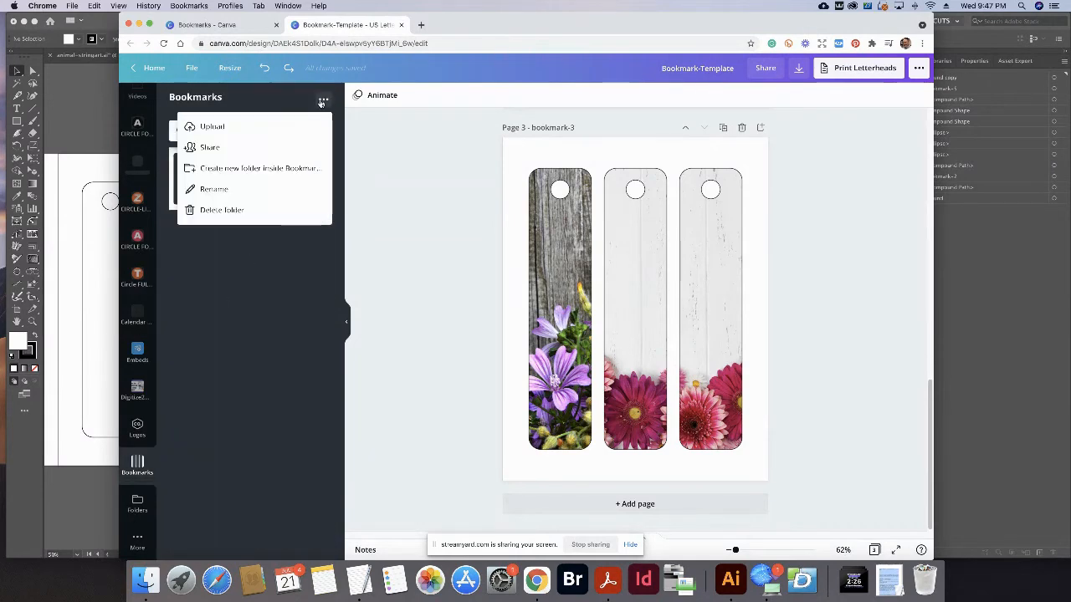
{"action": "left_click", "coordinate": [214, 126]}
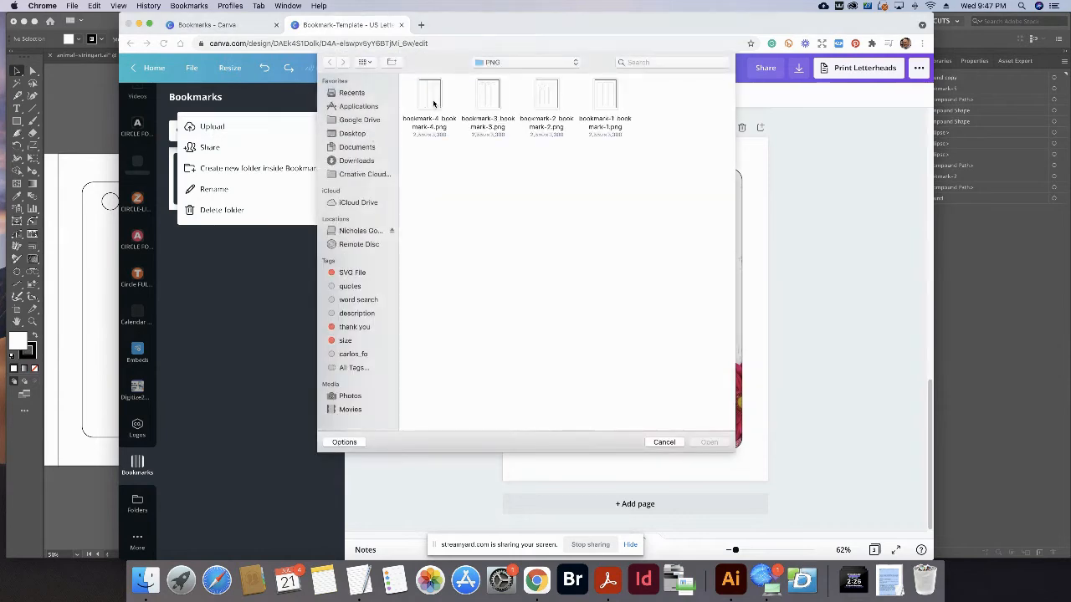
{"action": "left_click", "coordinate": [431, 99]}
{"action": "left_click", "coordinate": [713, 443]}
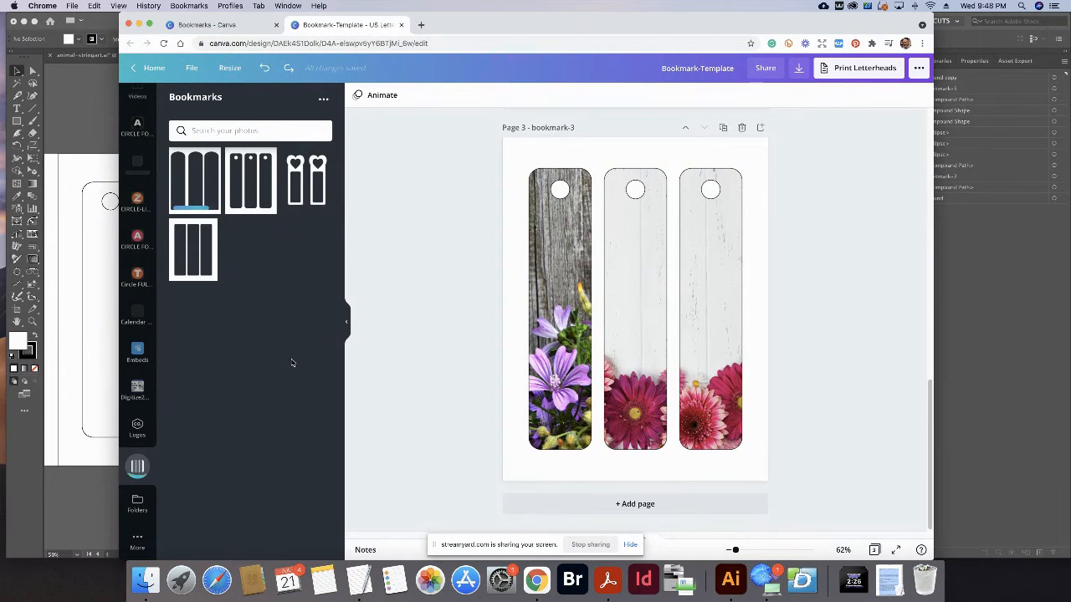
Add page 4 and place the arched bookmark template on it, scaled to fill the whole page.
{"action": "left_click", "coordinate": [630, 504]}
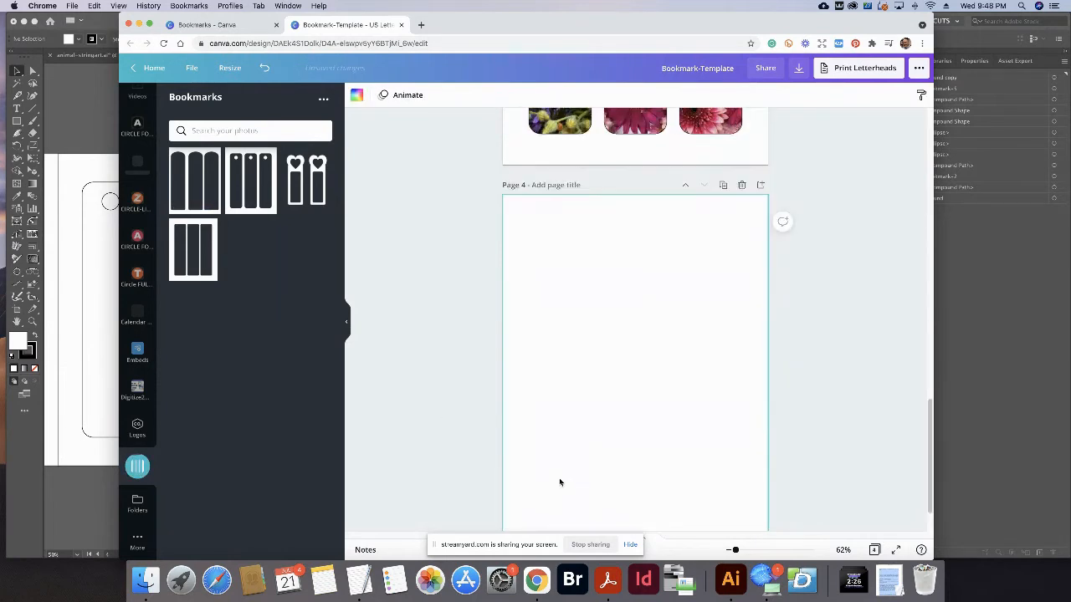
{"action": "left_click", "coordinate": [207, 189]}
{"action": "left_click_drag", "start_coordinate": [539, 184], "coordinate": [502, 141]}
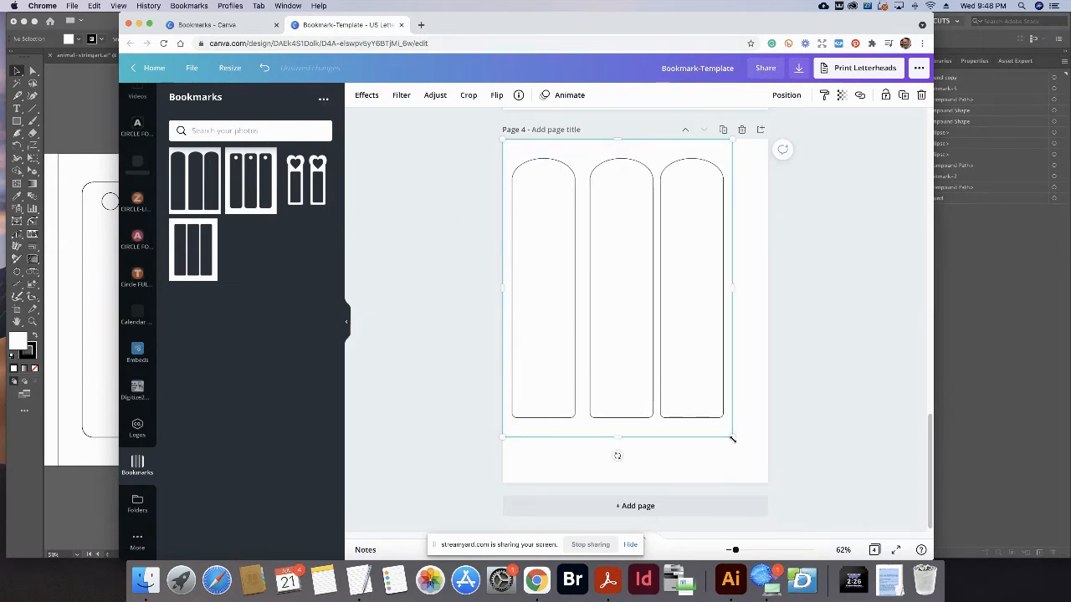
{"action": "left_click_drag", "start_coordinate": [732, 436], "coordinate": [763, 486]}
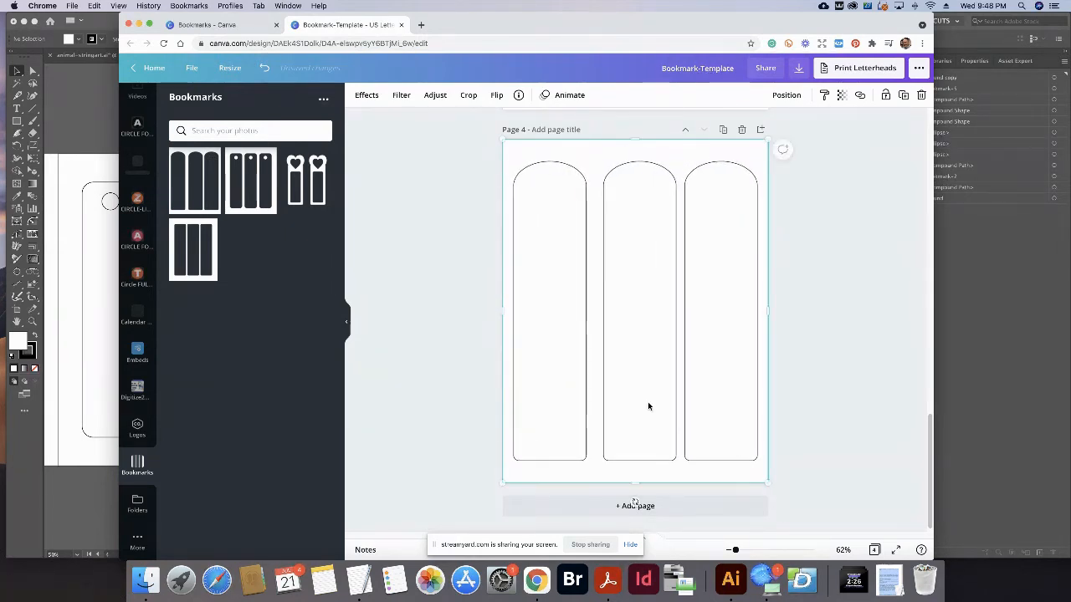
{"action": "left_click", "coordinate": [455, 354]}
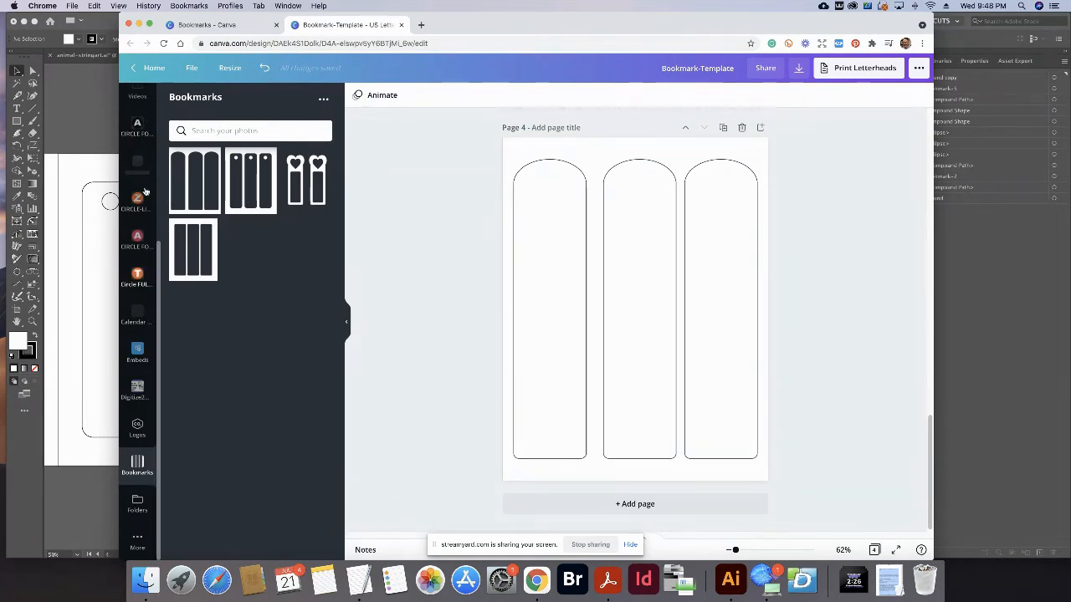
Replace the Flowers search in the photo library with a search for "christmas".
{"action": "scroll", "coordinate": [142, 111], "scroll_direction": "up", "scroll_amount": 3}
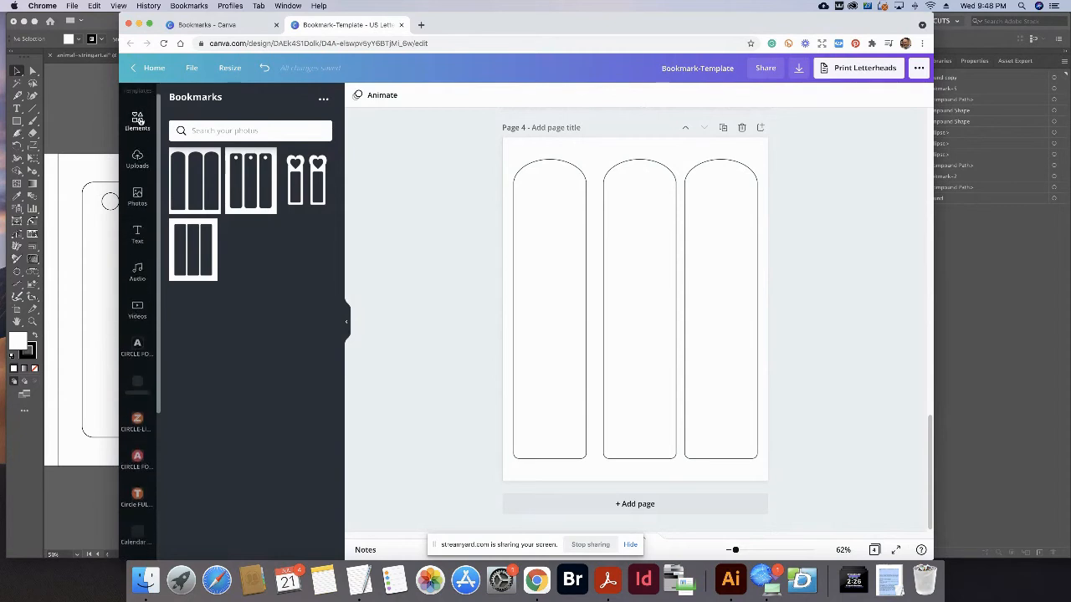
{"action": "scroll", "coordinate": [140, 121], "scroll_direction": "up", "scroll_amount": 1}
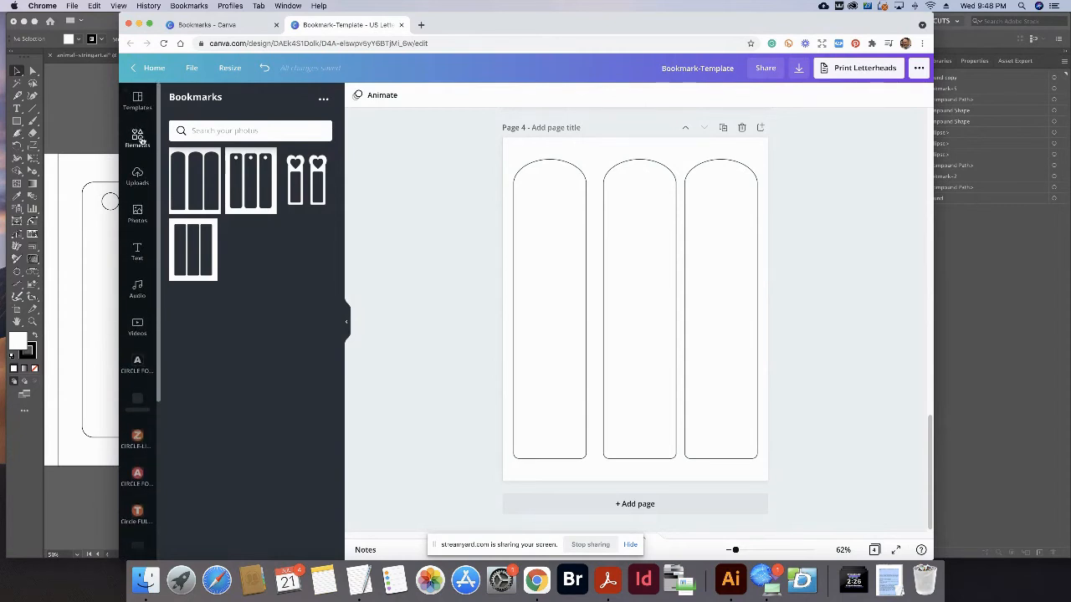
{"action": "left_click", "coordinate": [137, 212]}
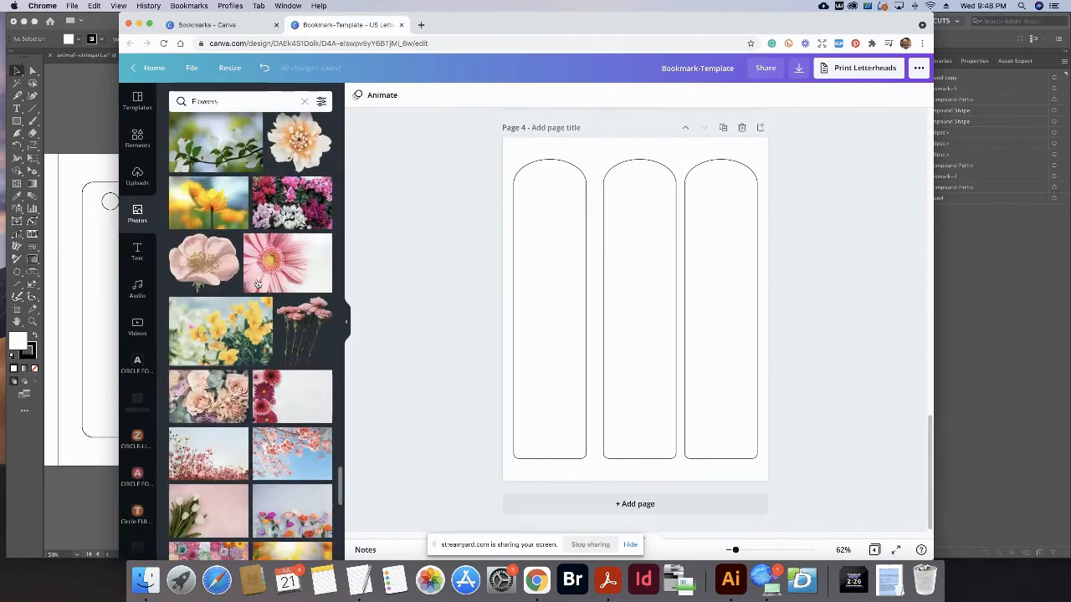
{"action": "left_click", "coordinate": [304, 101]}
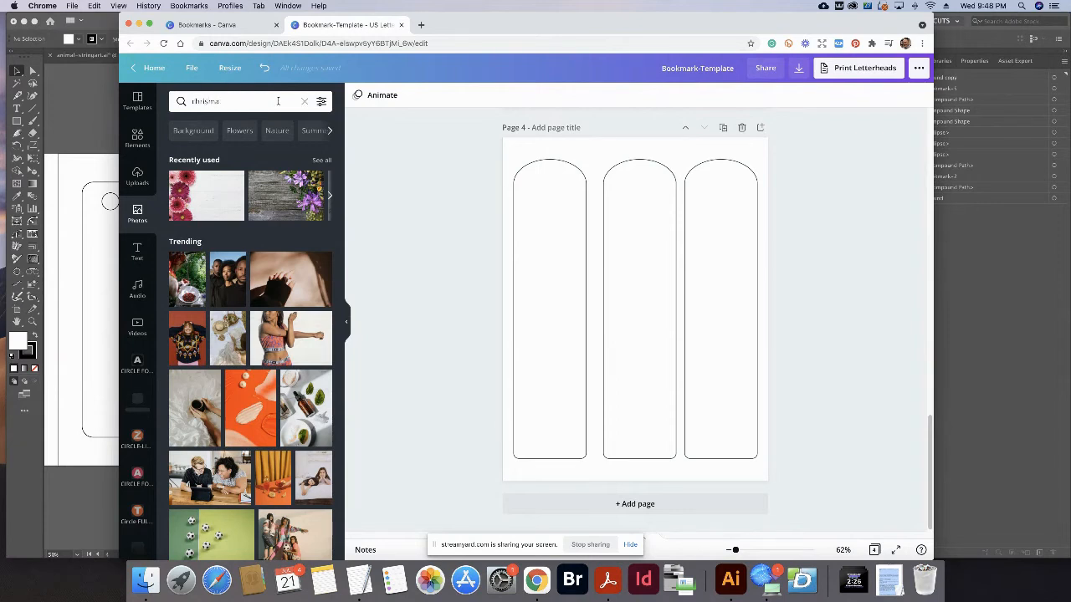
{"action": "type", "text": "christmas"}
{"action": "key", "text": "Return"}
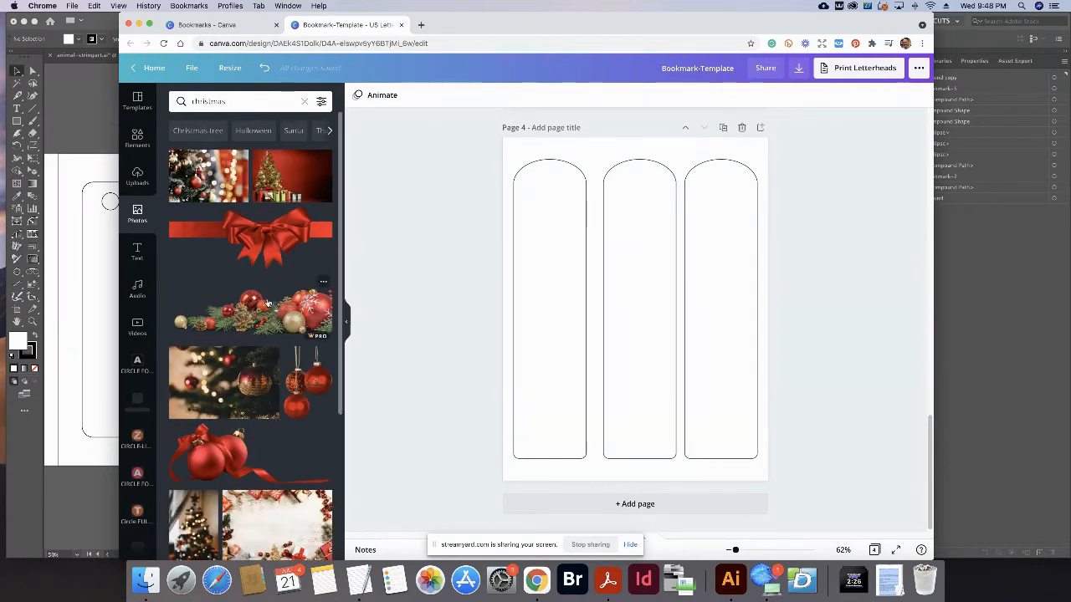
Try the red-background Christmas tree photo enlarged over the page 4 bookmarks, and delete it.
{"action": "left_click", "coordinate": [275, 174]}
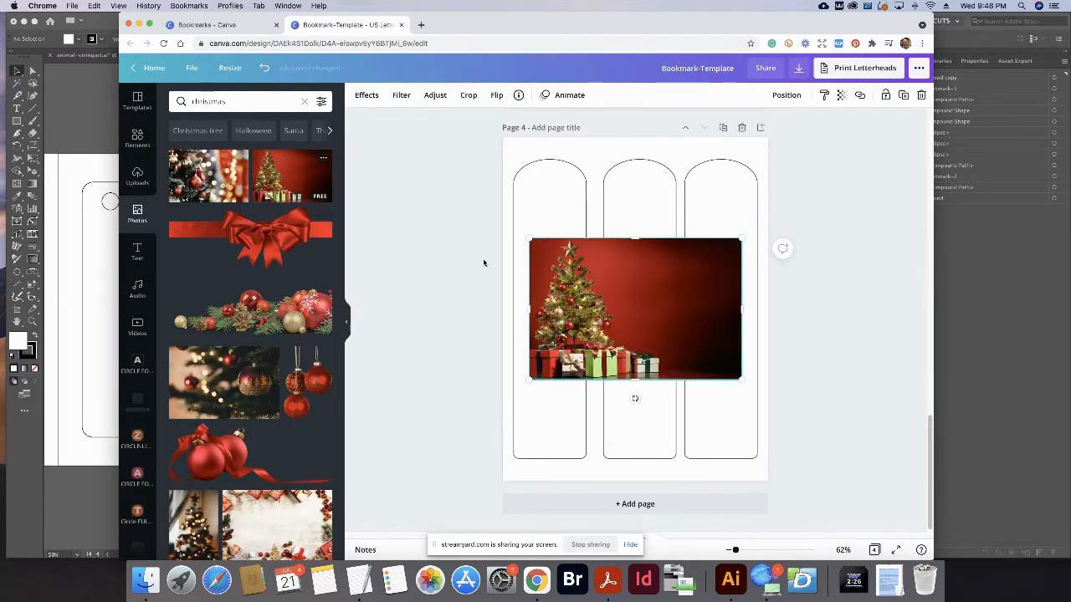
{"action": "left_click_drag", "start_coordinate": [599, 304], "coordinate": [578, 269]}
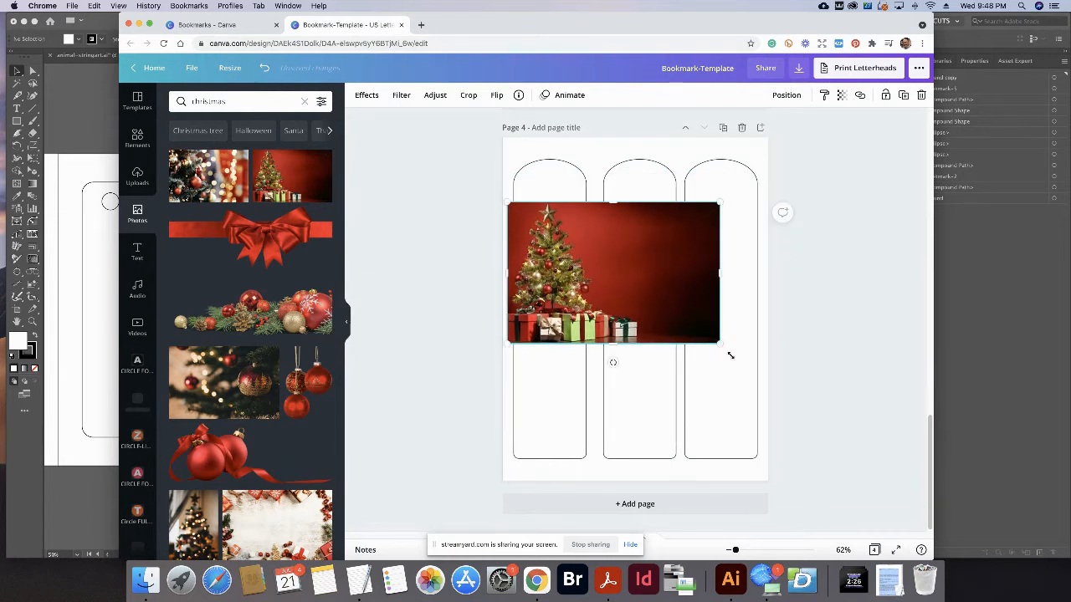
{"action": "left_click_drag", "start_coordinate": [721, 344], "coordinate": [846, 465]}
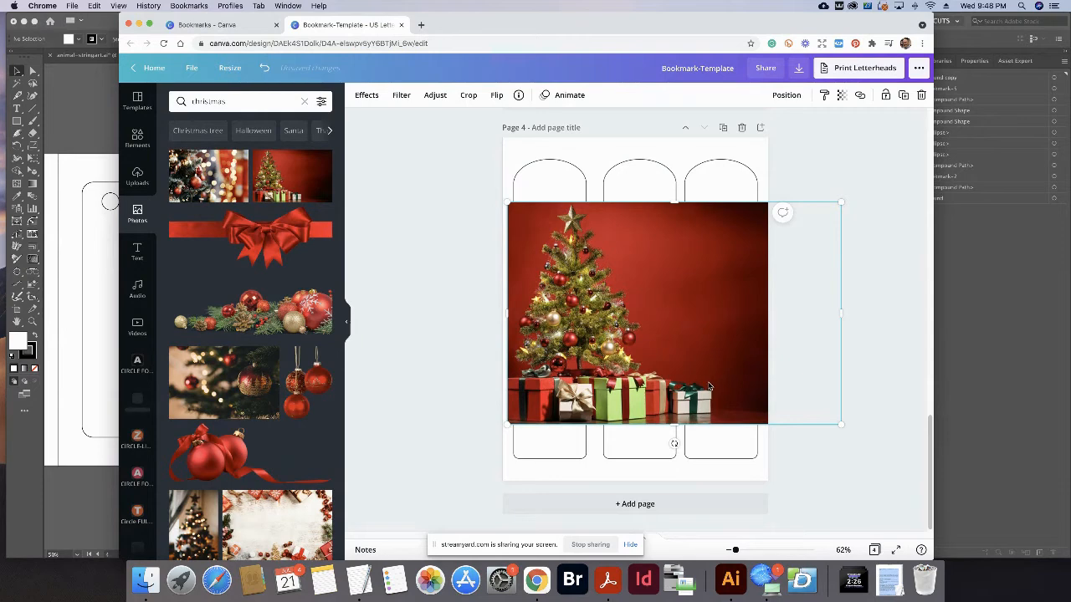
{"action": "key", "text": "BackSpace"}
Add the decorated Christmas cookies photo to page 4, rotate it 90° counterclockwise, and enlarge it to cover the first arched bookmark.
{"action": "scroll", "coordinate": [292, 423], "scroll_direction": "down", "scroll_amount": 4}
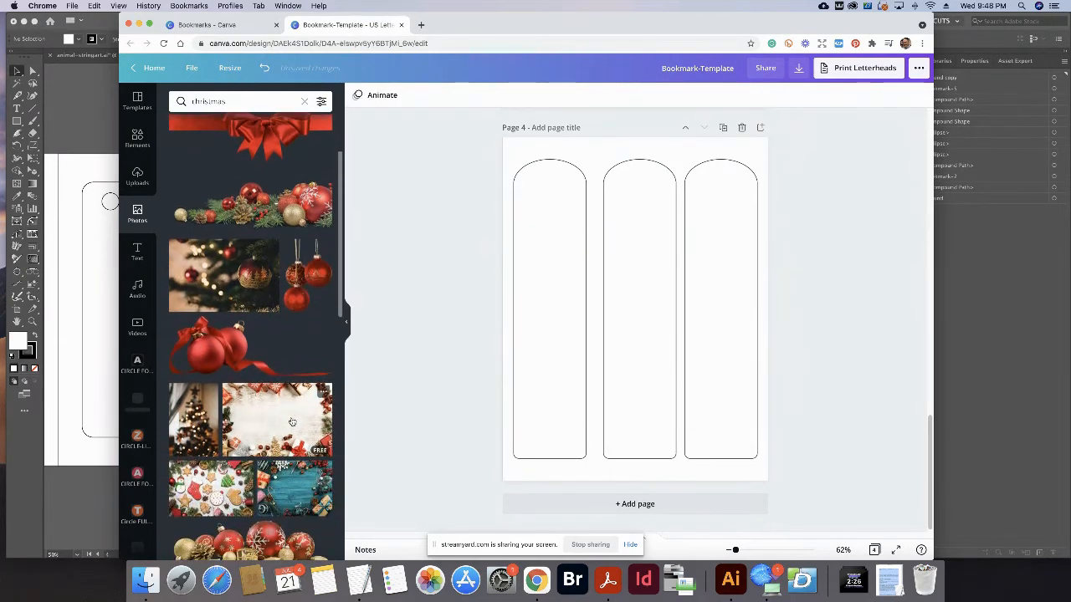
{"action": "scroll", "coordinate": [276, 377], "scroll_direction": "down", "scroll_amount": 5}
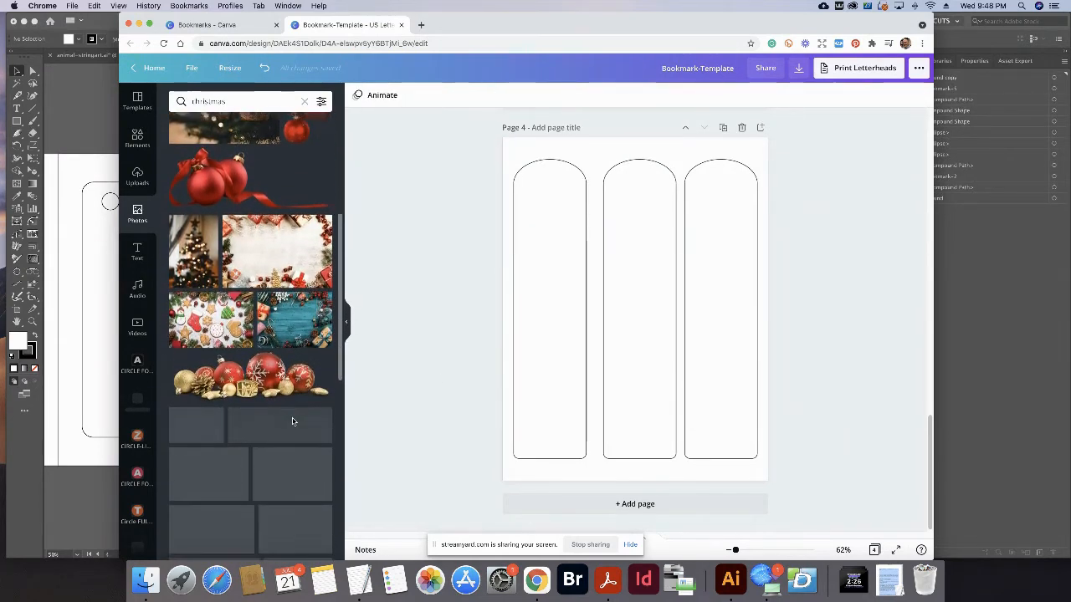
{"action": "left_click", "coordinate": [224, 302]}
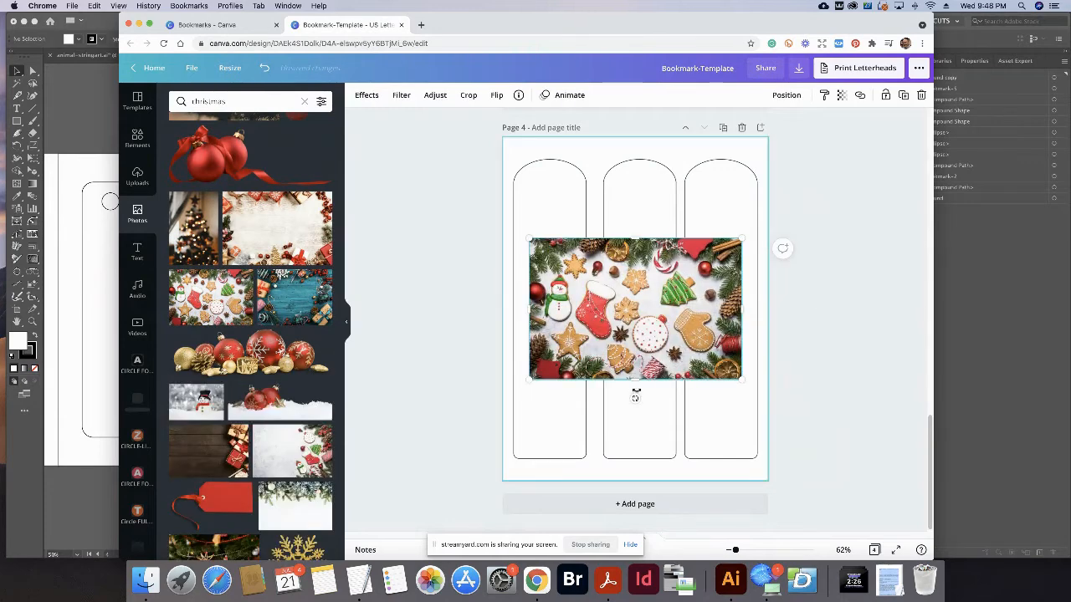
{"action": "left_click_drag", "start_coordinate": [635, 399], "coordinate": [726, 307]}
{"action": "left_click_drag", "start_coordinate": [660, 305], "coordinate": [553, 255]}
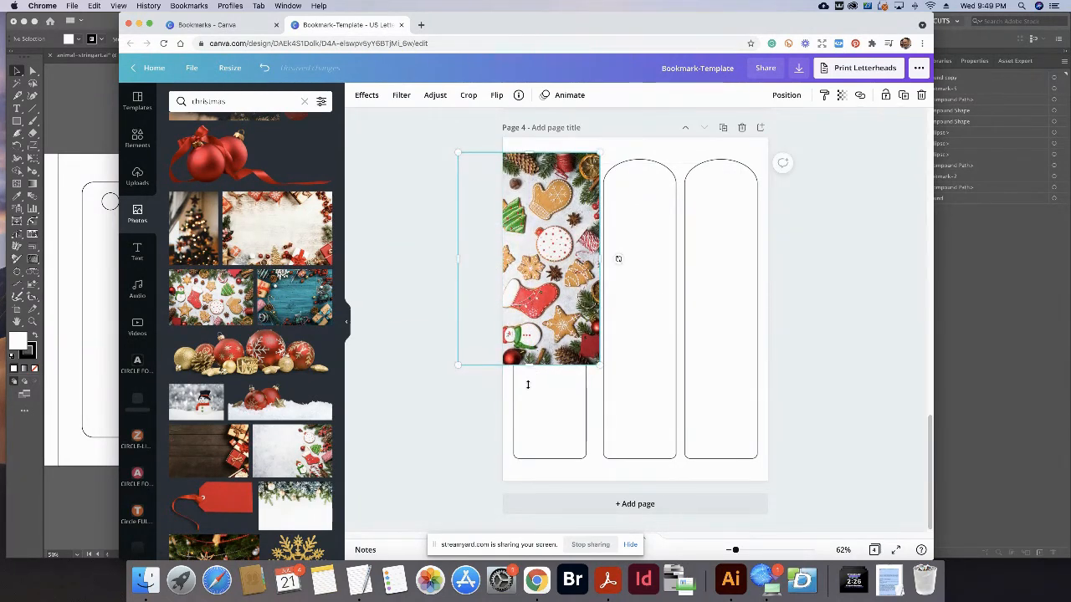
{"action": "mouse_move", "coordinate": [528, 384]}
{"action": "left_mouse_down"}
{"action": "mouse_move", "coordinate": [524, 480]}
{"action": "mouse_move", "coordinate": [535, 381]}
{"action": "left_mouse_up"}
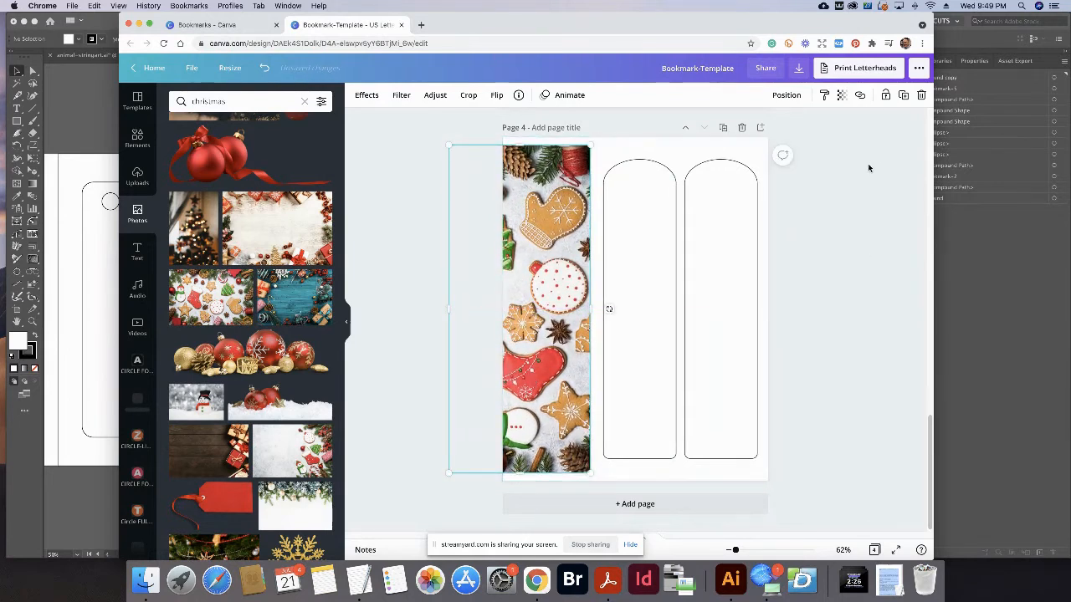
Send the cookies photo backward behind the bookmark template so it fills only the first bookmark, and deselect it.
{"action": "left_click", "coordinate": [787, 95]}
{"action": "left_click", "coordinate": [753, 126]}
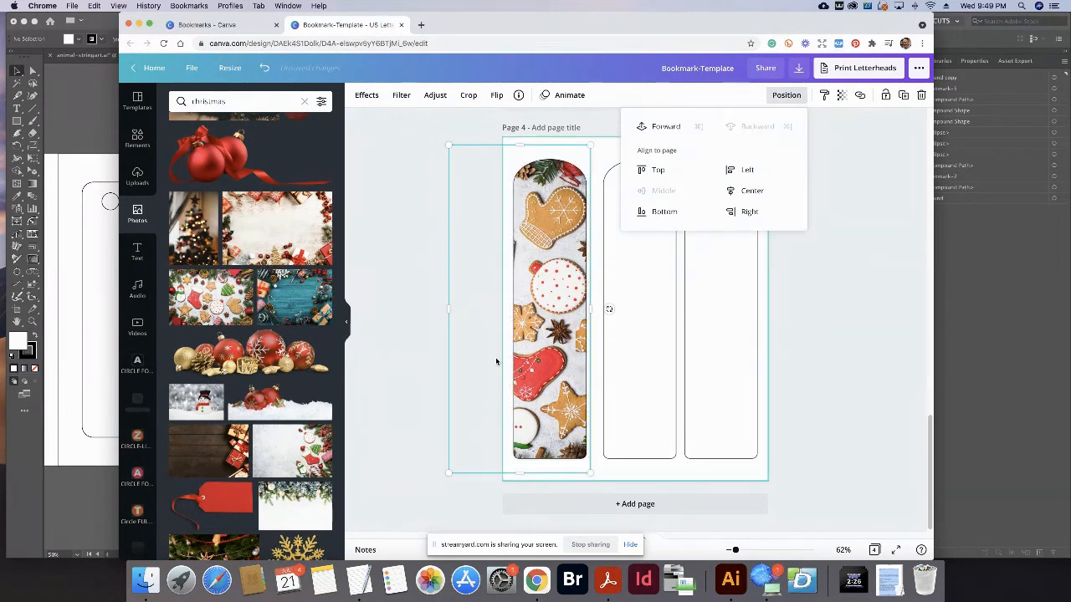
{"action": "left_click", "coordinate": [412, 337]}
{"action": "left_click", "coordinate": [416, 334]}
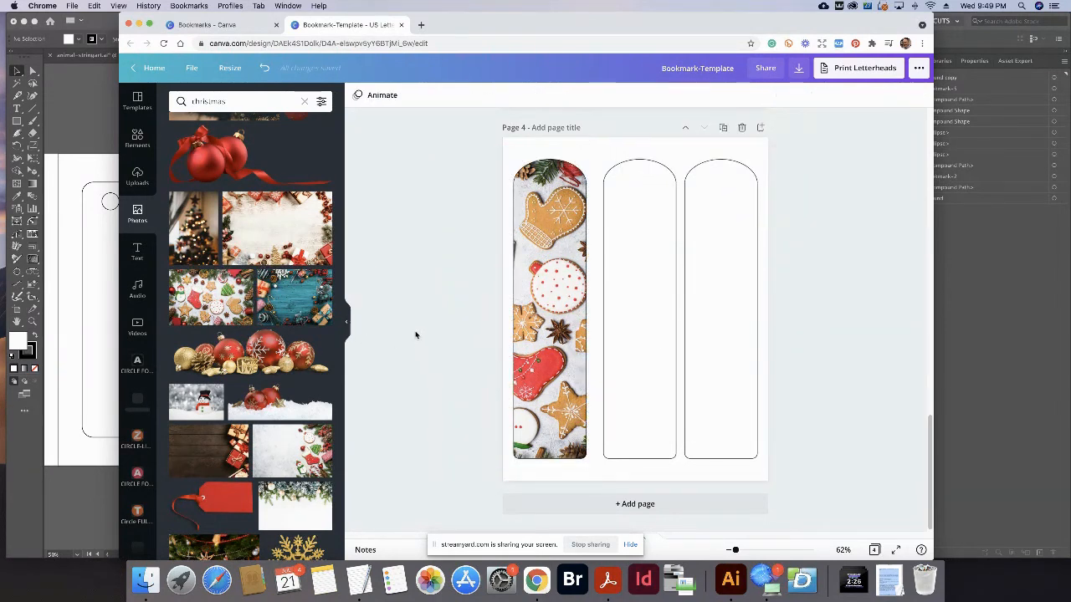
{"action": "left_click", "coordinate": [543, 244]}
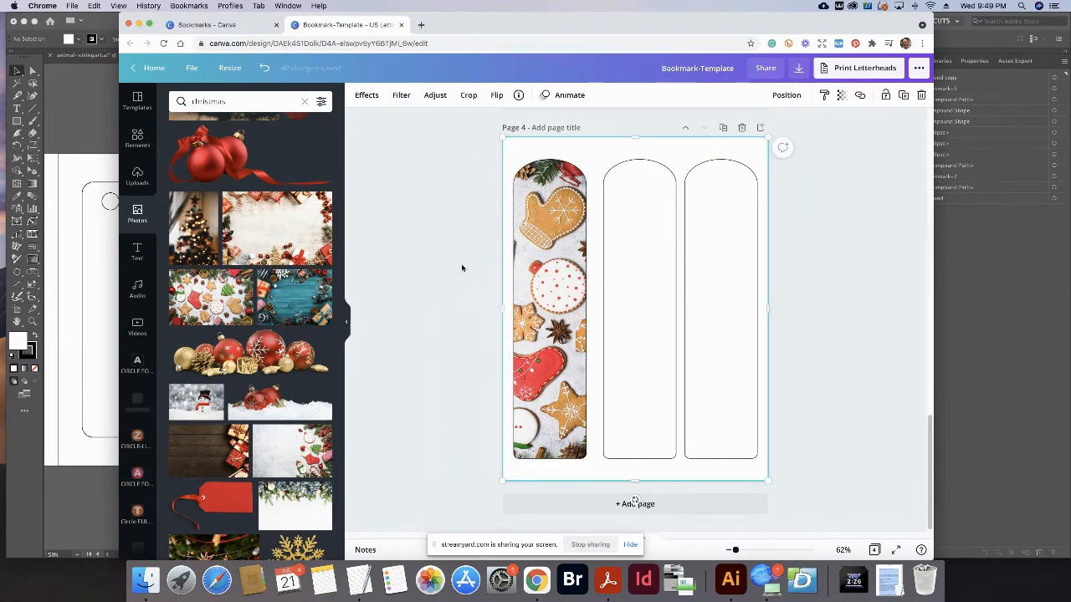
{"action": "left_click", "coordinate": [443, 269]}
Add the red-flower Christmas wreath cutout, shrink it to the bookmark's width, and place it in the upper part of the middle bookmark.
{"action": "scroll", "coordinate": [279, 333], "scroll_direction": "down", "scroll_amount": 4}
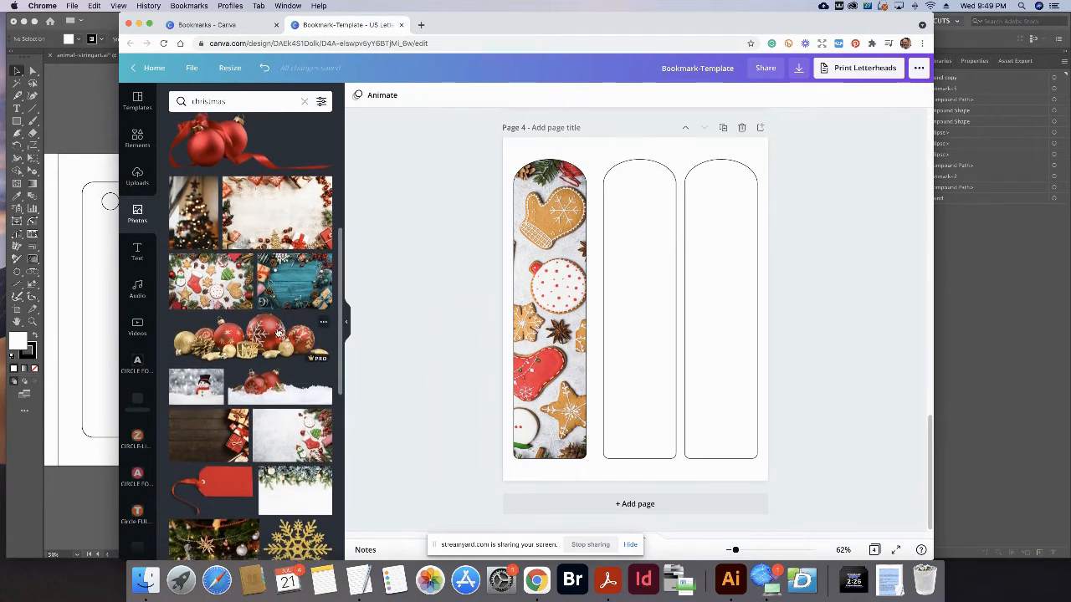
{"action": "scroll", "coordinate": [278, 333], "scroll_direction": "down", "scroll_amount": 2}
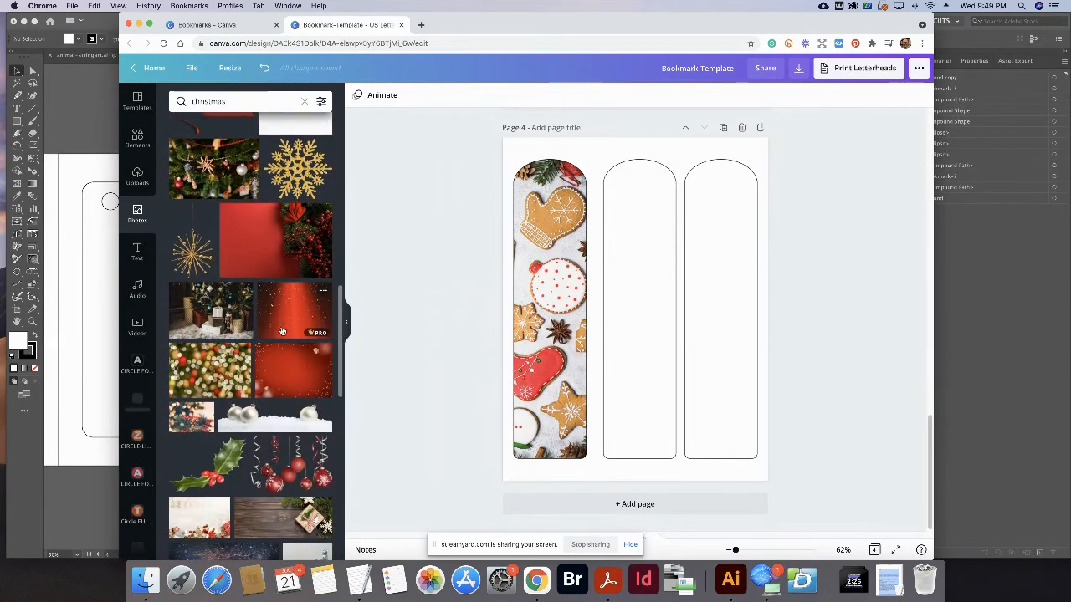
{"action": "scroll", "coordinate": [286, 333], "scroll_direction": "down", "scroll_amount": 5}
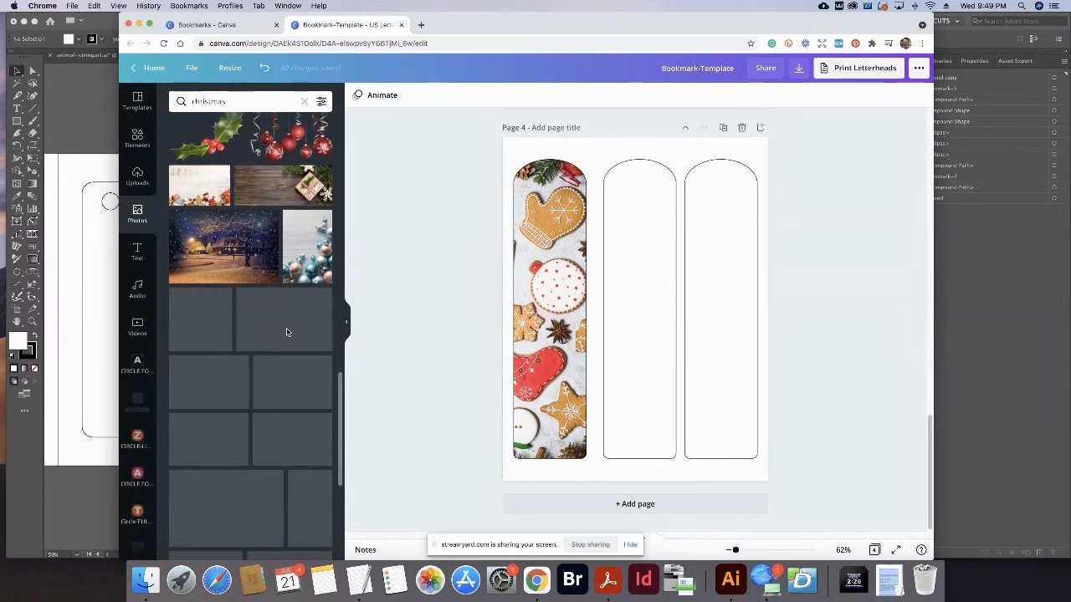
{"action": "scroll", "coordinate": [273, 356], "scroll_direction": "down", "scroll_amount": 4}
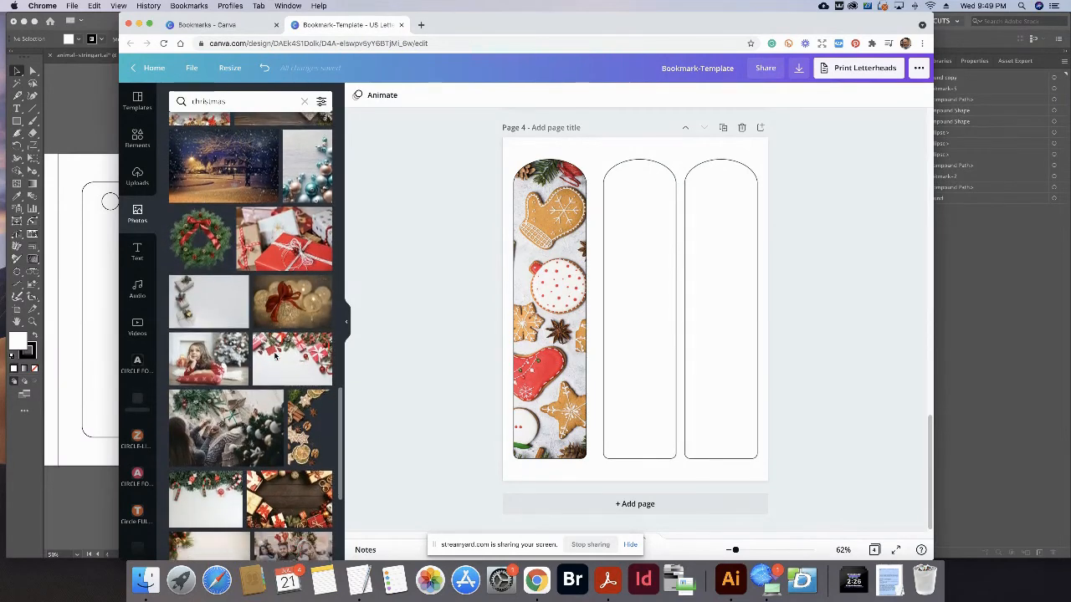
{"action": "scroll", "coordinate": [293, 290], "scroll_direction": "down", "scroll_amount": 2}
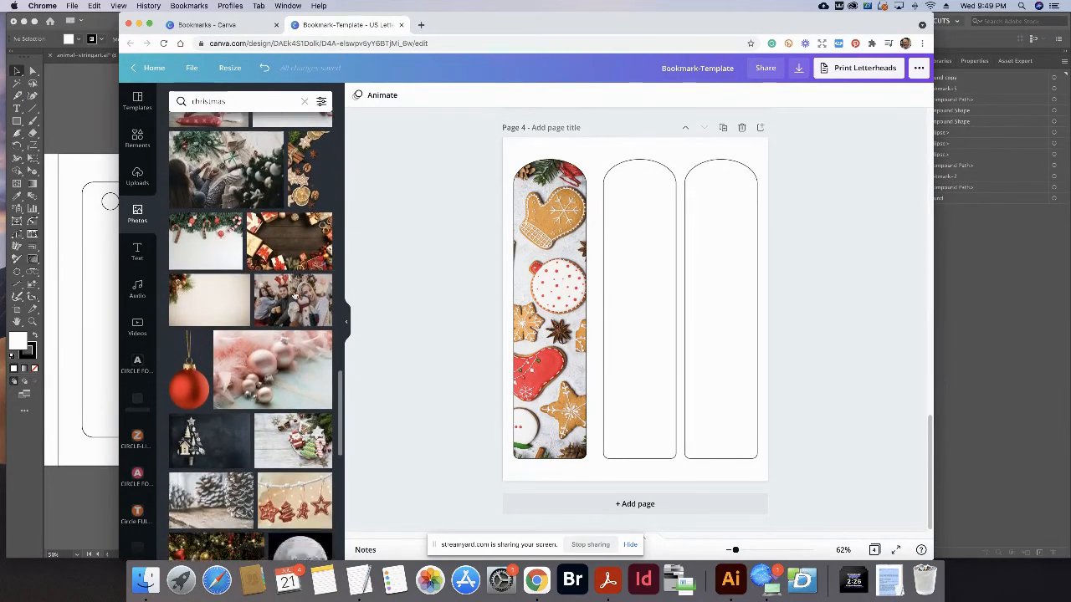
{"action": "scroll", "coordinate": [289, 342], "scroll_direction": "down", "scroll_amount": 5}
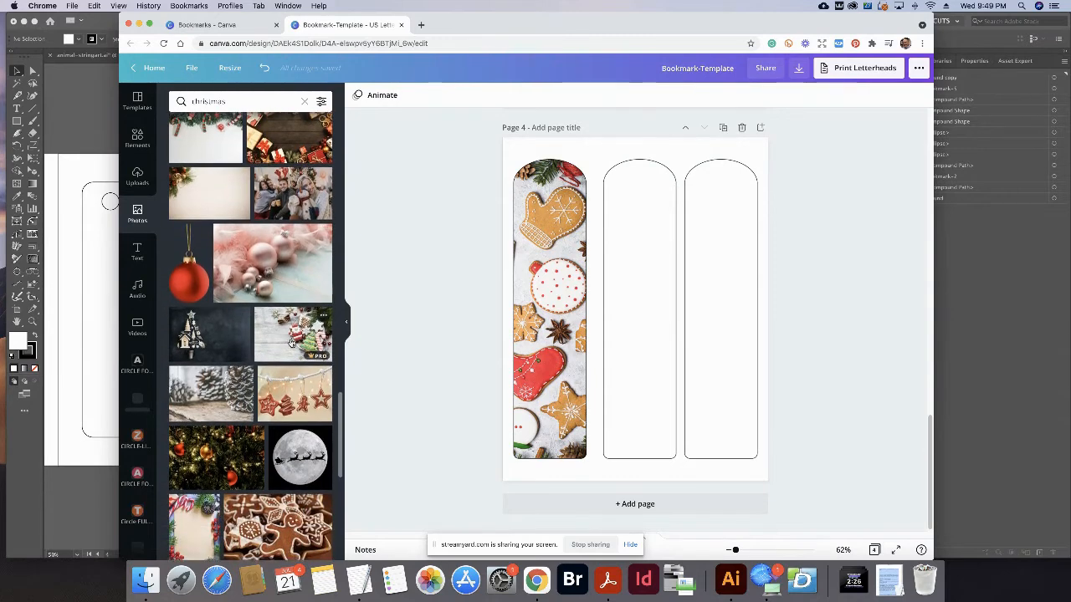
{"action": "scroll", "coordinate": [293, 345], "scroll_direction": "down", "scroll_amount": 5}
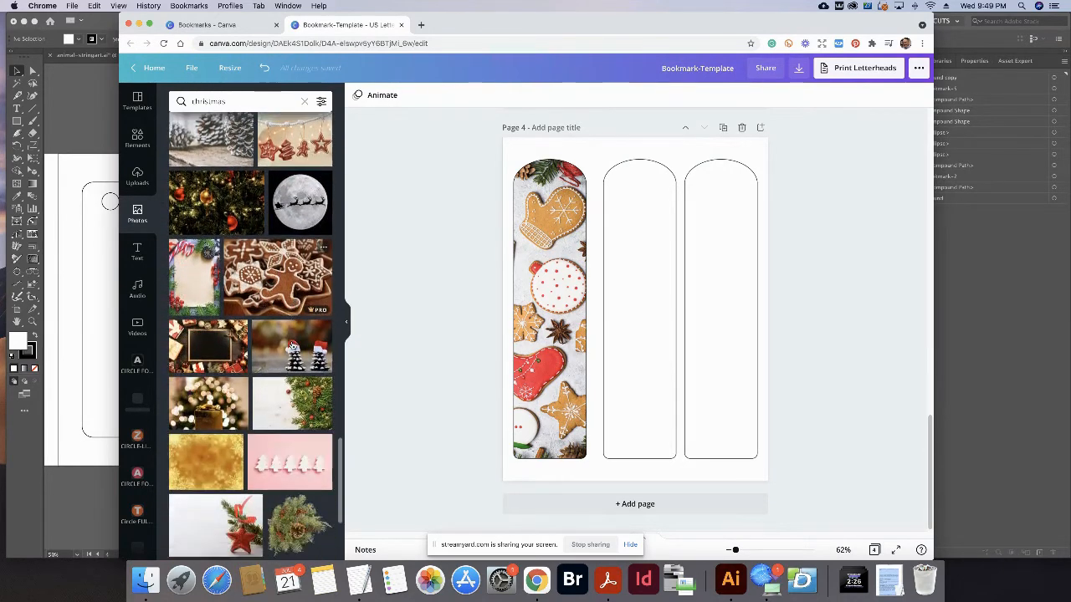
{"action": "scroll", "coordinate": [292, 344], "scroll_direction": "down", "scroll_amount": 5}
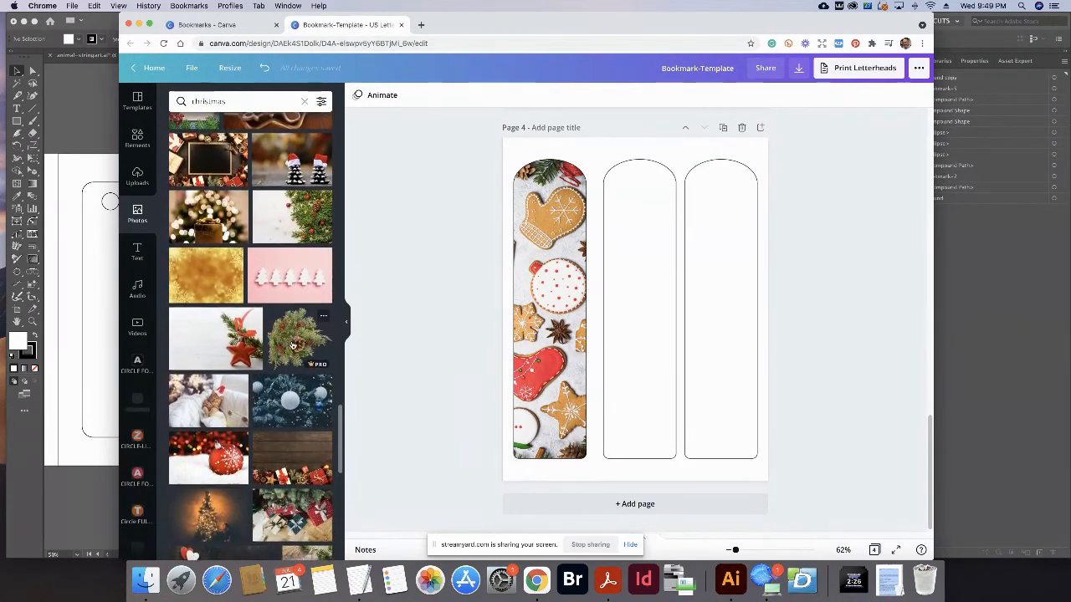
{"action": "scroll", "coordinate": [293, 345], "scroll_direction": "down", "scroll_amount": 6}
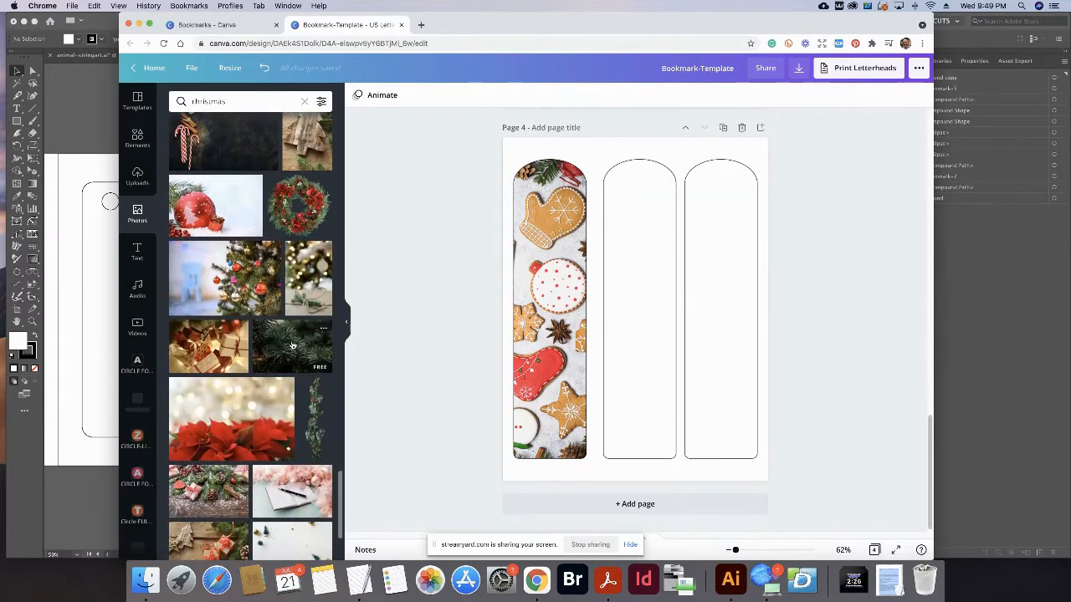
{"action": "left_click", "coordinate": [315, 224]}
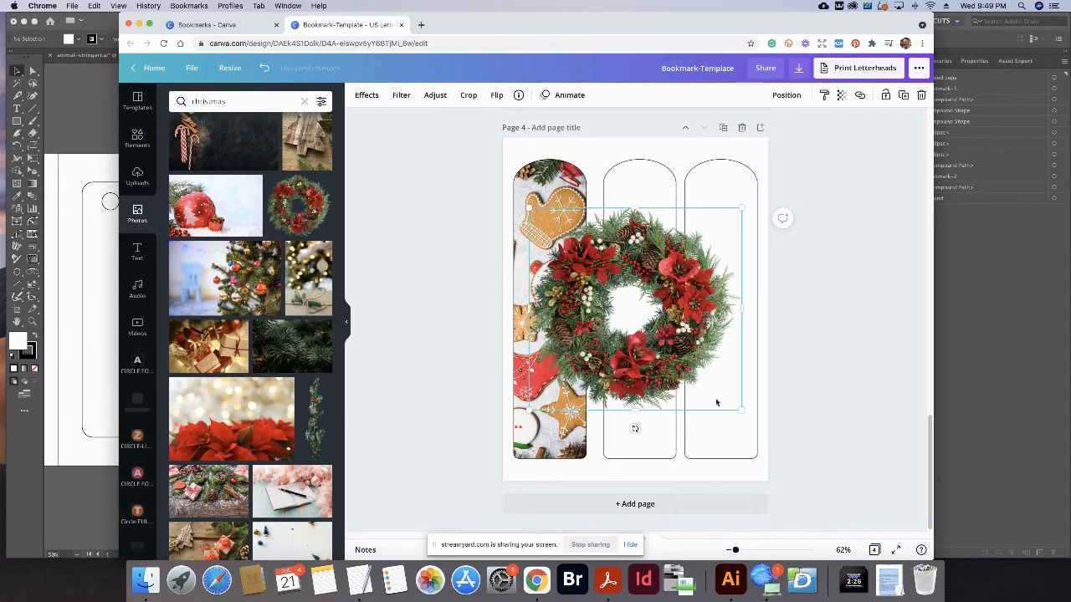
{"action": "left_click_drag", "start_coordinate": [743, 412], "coordinate": [587, 345]}
{"action": "left_click_drag", "start_coordinate": [571, 261], "coordinate": [652, 240]}
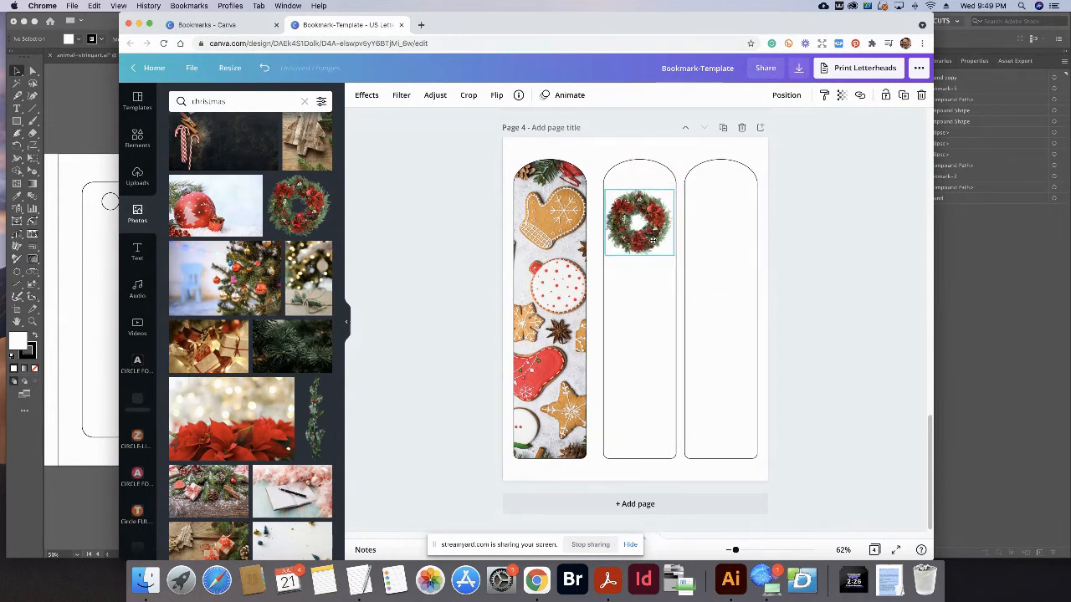
{"action": "left_click", "coordinate": [430, 312]}
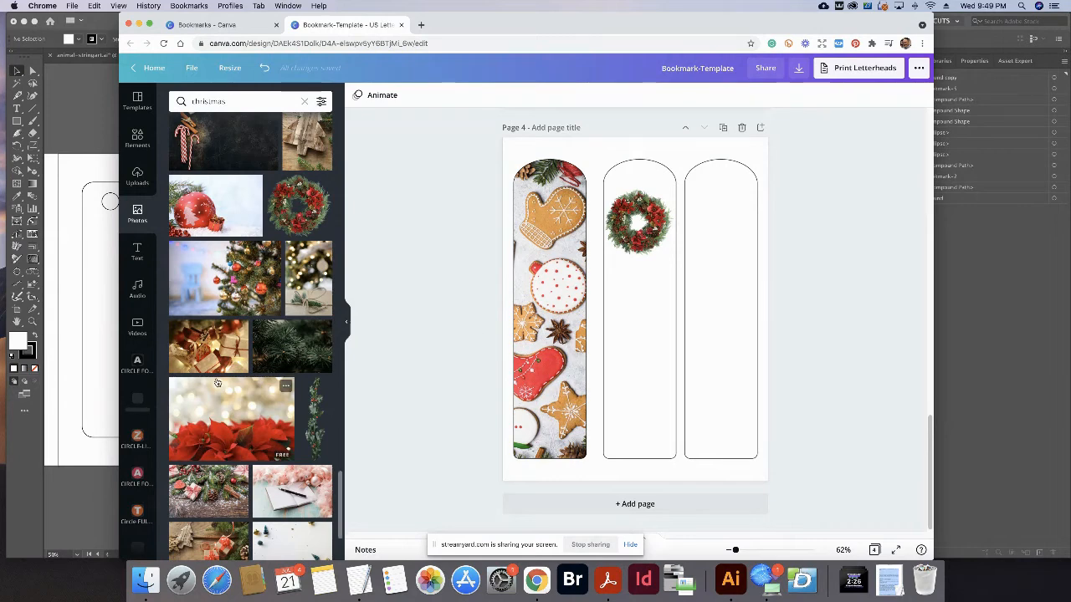
Add the gingerbread house cutout, shrink it to fit within the middle bookmark, and place it near that bookmark's lower end.
{"action": "scroll", "coordinate": [216, 379], "scroll_direction": "down", "scroll_amount": 5}
{"action": "scroll", "coordinate": [215, 378], "scroll_direction": "down", "scroll_amount": 3}
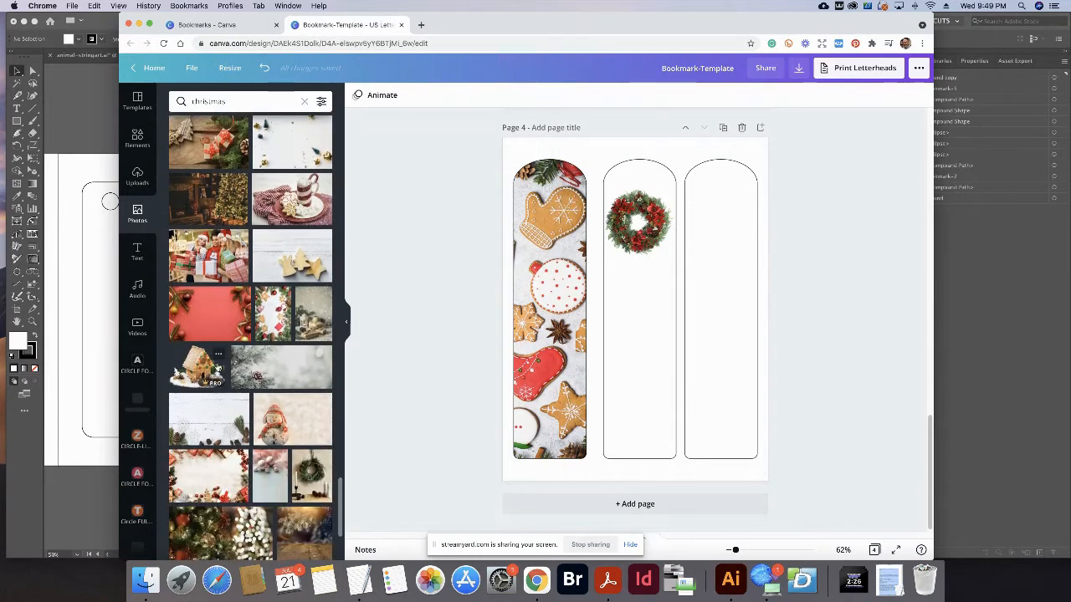
{"action": "left_click", "coordinate": [203, 365]}
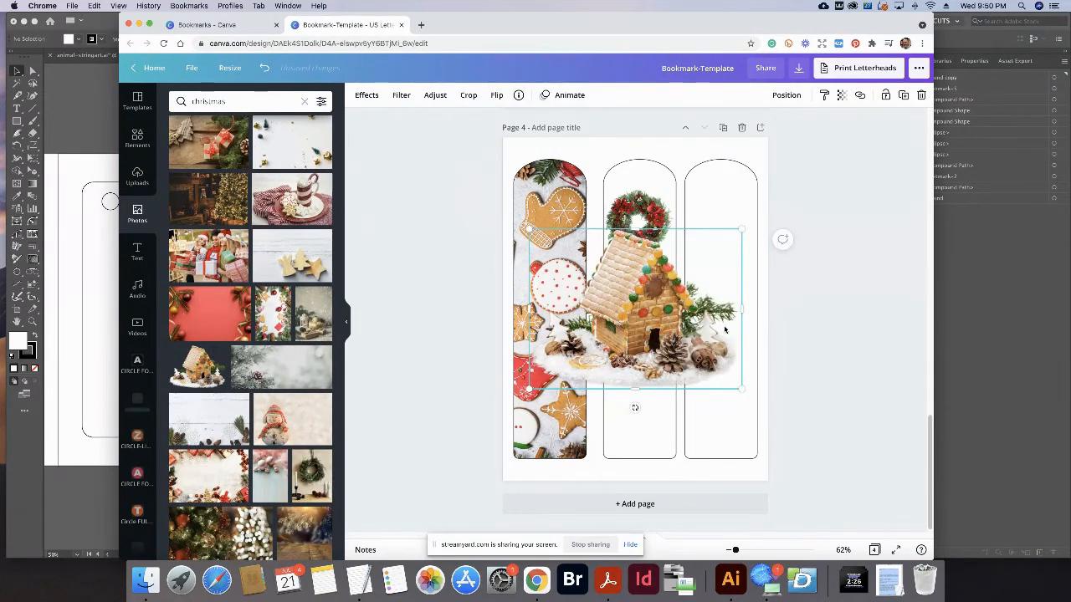
{"action": "left_click_drag", "start_coordinate": [740, 386], "coordinate": [616, 294]}
{"action": "left_click_drag", "start_coordinate": [571, 254], "coordinate": [638, 390]}
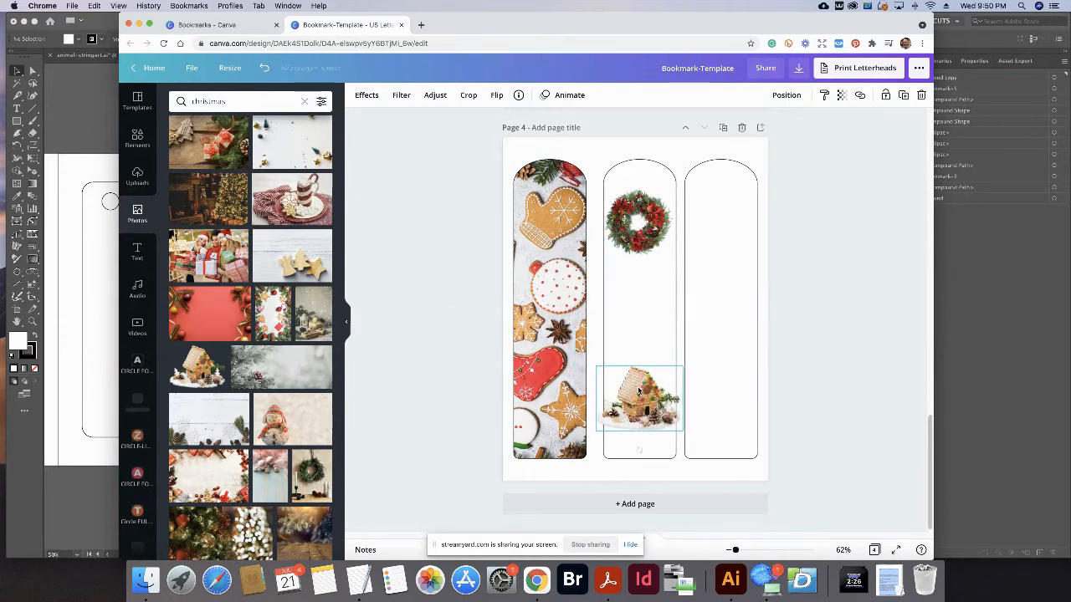
{"action": "left_click_drag", "start_coordinate": [599, 429], "coordinate": [643, 422]}
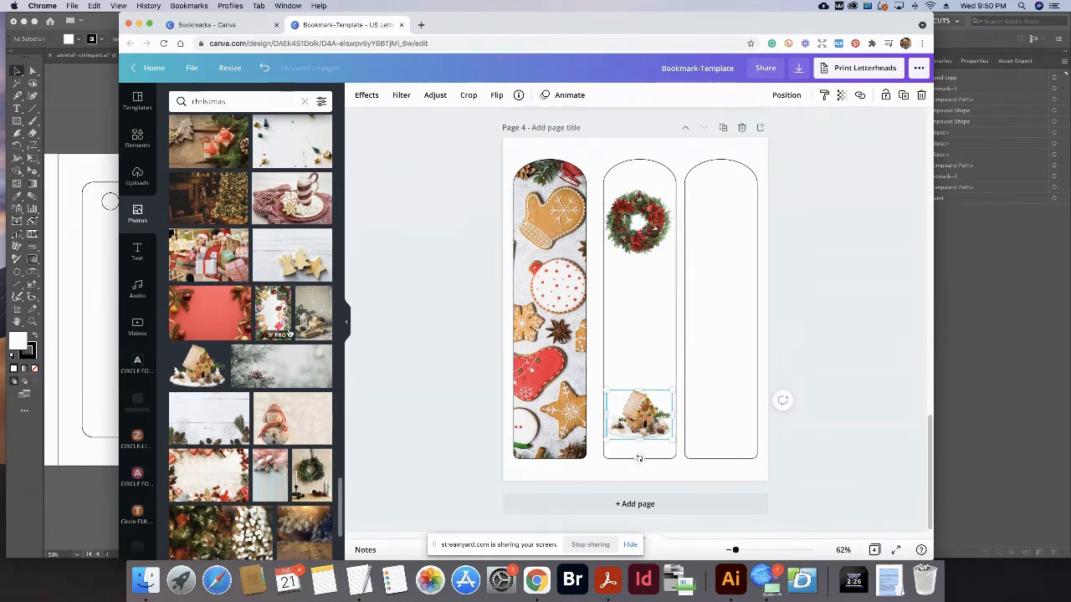
Add the portrait photo bordered with pine branches and Christmas cookies, and send it backward behind every other element on page 4.
{"action": "left_click", "coordinate": [273, 312]}
{"action": "left_click_drag", "start_coordinate": [667, 308], "coordinate": [667, 311]}
{"action": "left_click", "coordinate": [784, 96]}
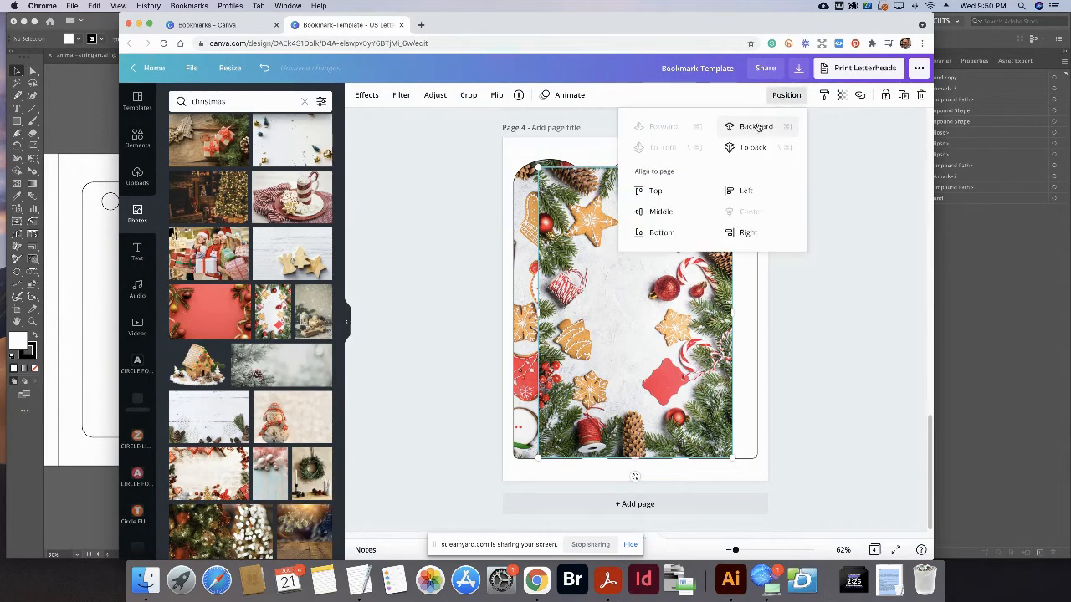
{"action": "left_click", "coordinate": [757, 129]}
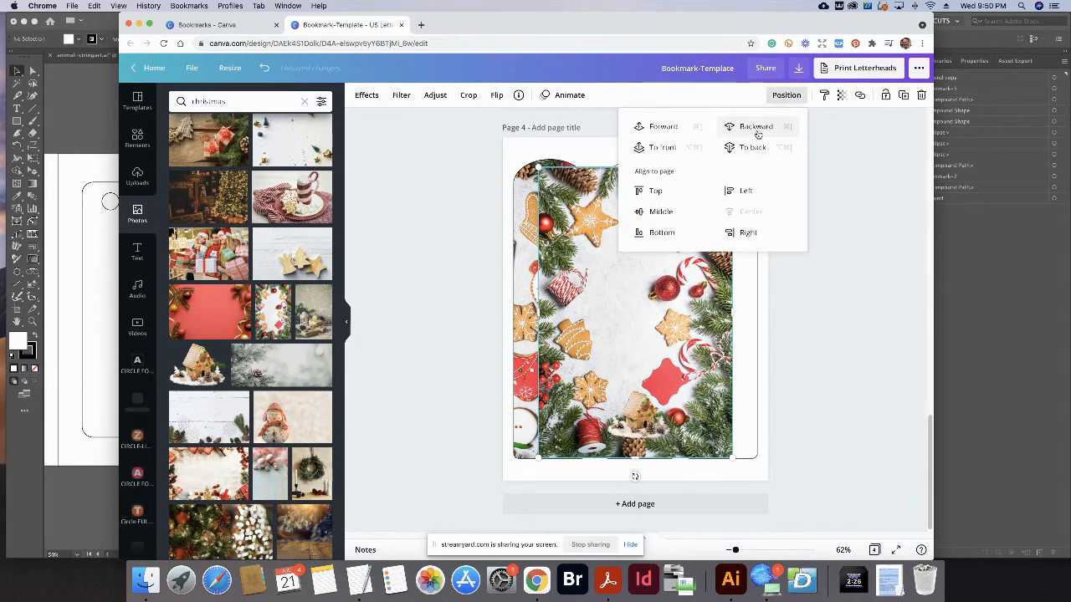
{"action": "left_click", "coordinate": [756, 129]}
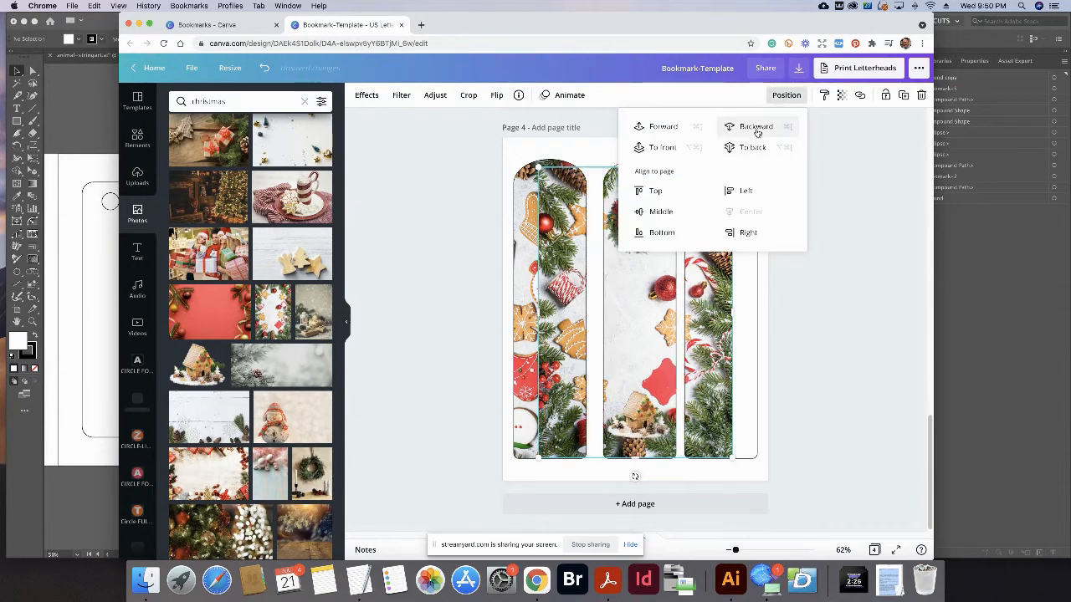
{"action": "left_click", "coordinate": [756, 129]}
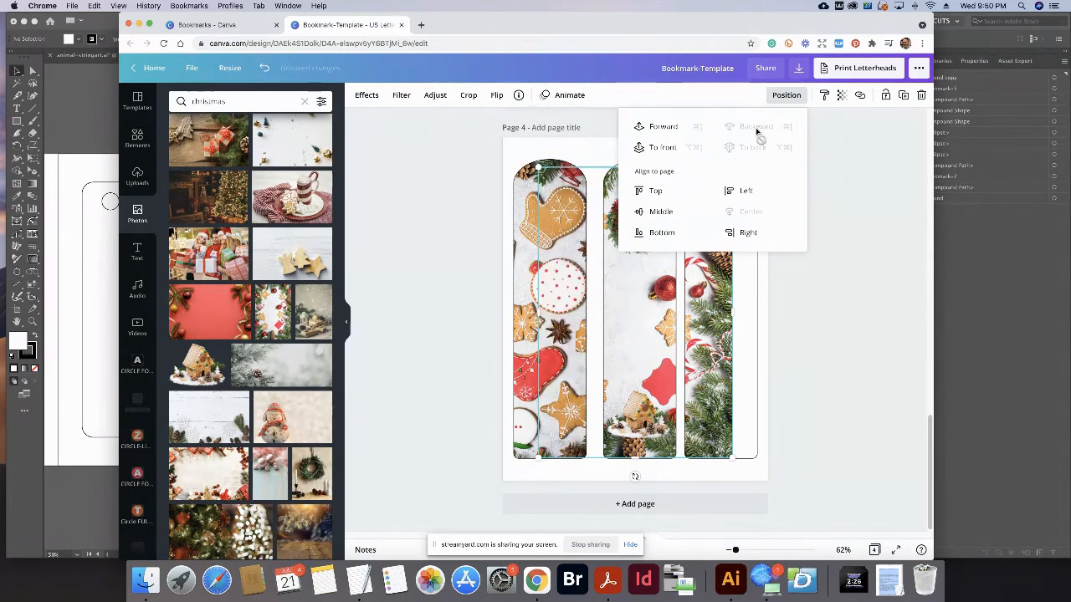
{"action": "left_click", "coordinate": [856, 205]}
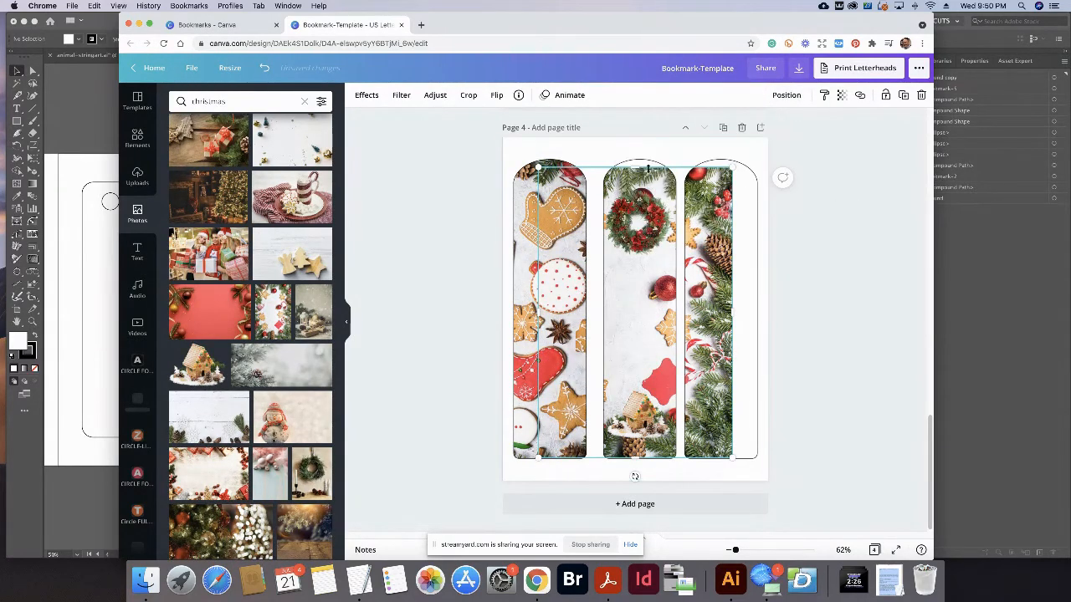
Extend the pine-border photo upward over the middle bookmark's arch, and reposition the wreath and gingerbread house on that bookmark.
{"action": "left_click_drag", "start_coordinate": [632, 169], "coordinate": [633, 151]}
{"action": "left_click_drag", "start_coordinate": [653, 226], "coordinate": [645, 237]}
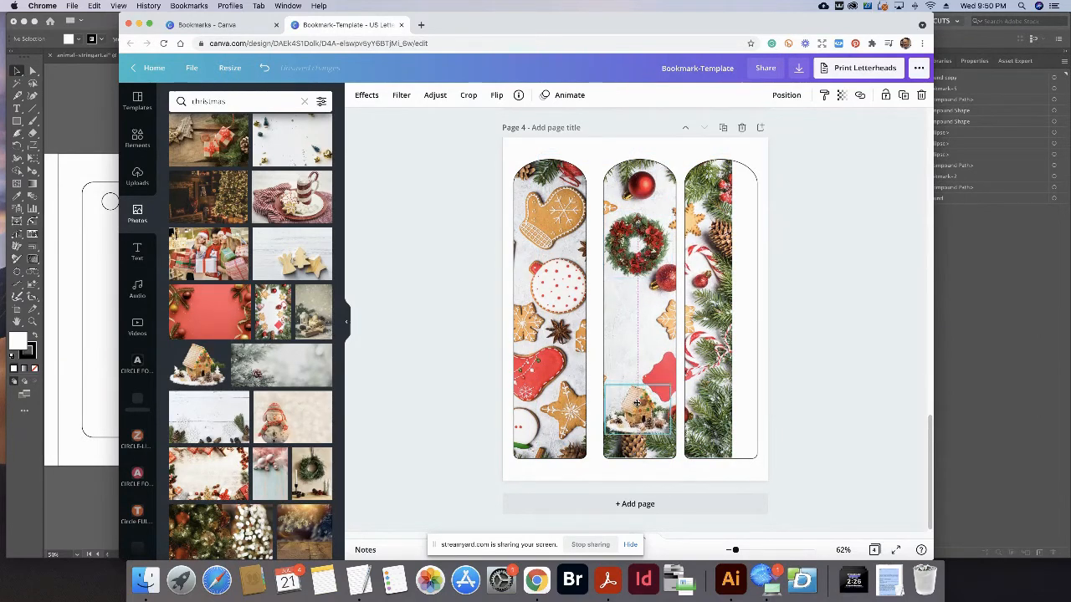
{"action": "left_click_drag", "start_coordinate": [638, 401], "coordinate": [639, 397]}
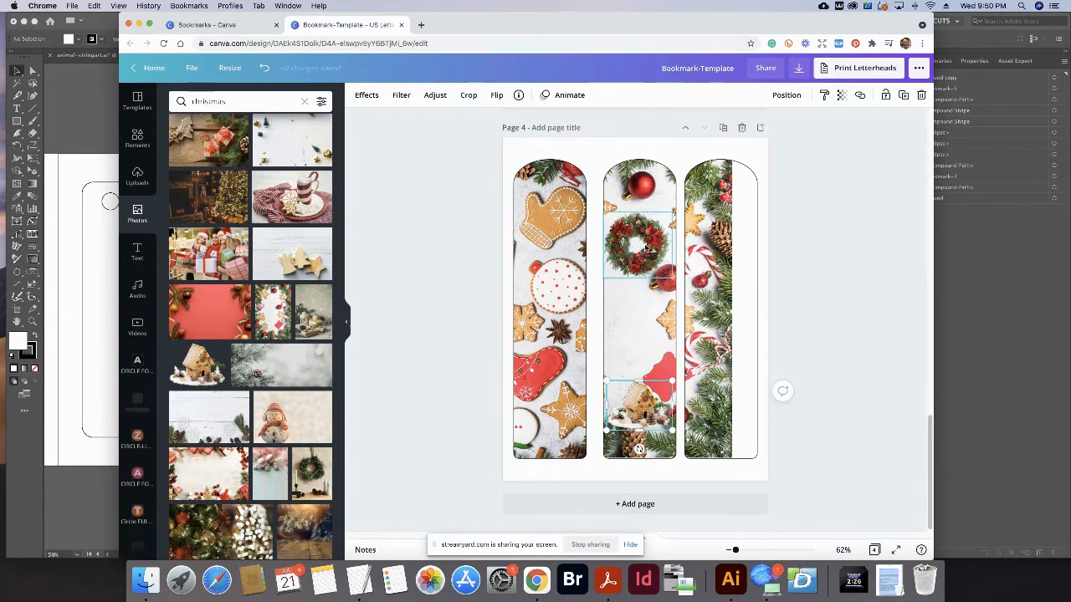
{"action": "left_click_drag", "start_coordinate": [650, 246], "coordinate": [650, 232]}
{"action": "left_click", "coordinate": [430, 256]}
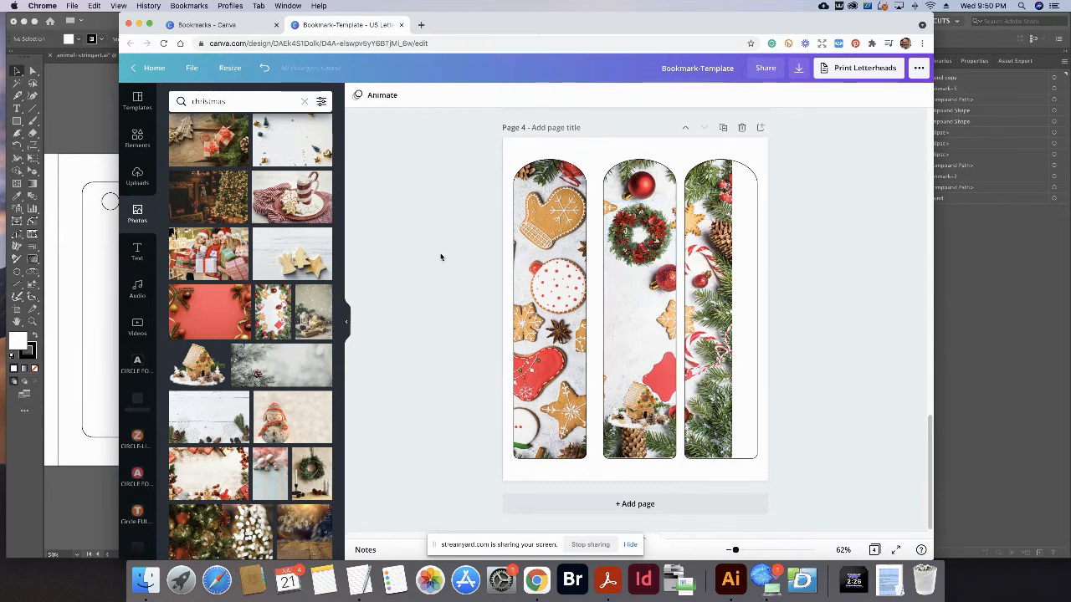
Review the bookmark designs on pages 1 to 3.
{"action": "scroll", "coordinate": [520, 207], "scroll_direction": "up", "scroll_amount": 15}
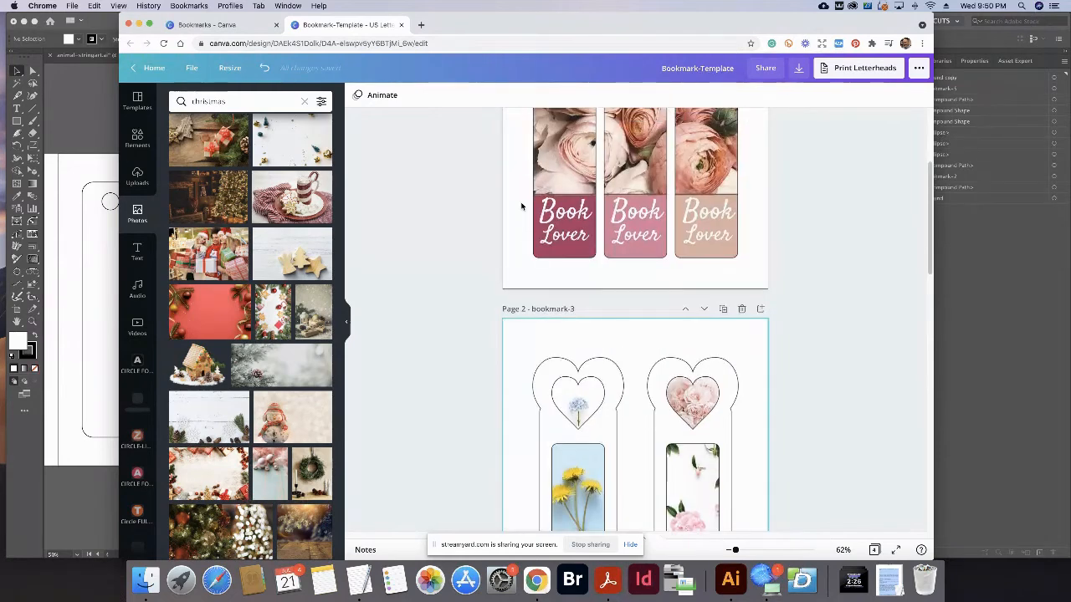
{"action": "scroll", "coordinate": [520, 205], "scroll_direction": "up", "scroll_amount": 3}
{"action": "scroll", "coordinate": [521, 206], "scroll_direction": "down", "scroll_amount": 3}
{"action": "scroll", "coordinate": [520, 206], "scroll_direction": "up", "scroll_amount": 3}
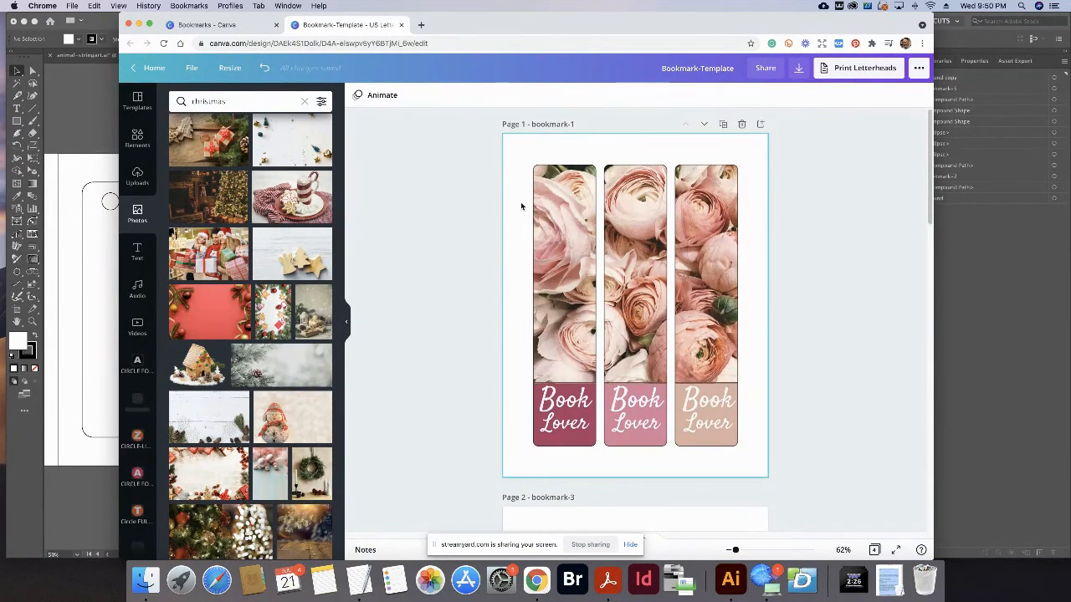
{"action": "scroll", "coordinate": [471, 207], "scroll_direction": "down", "scroll_amount": 6}
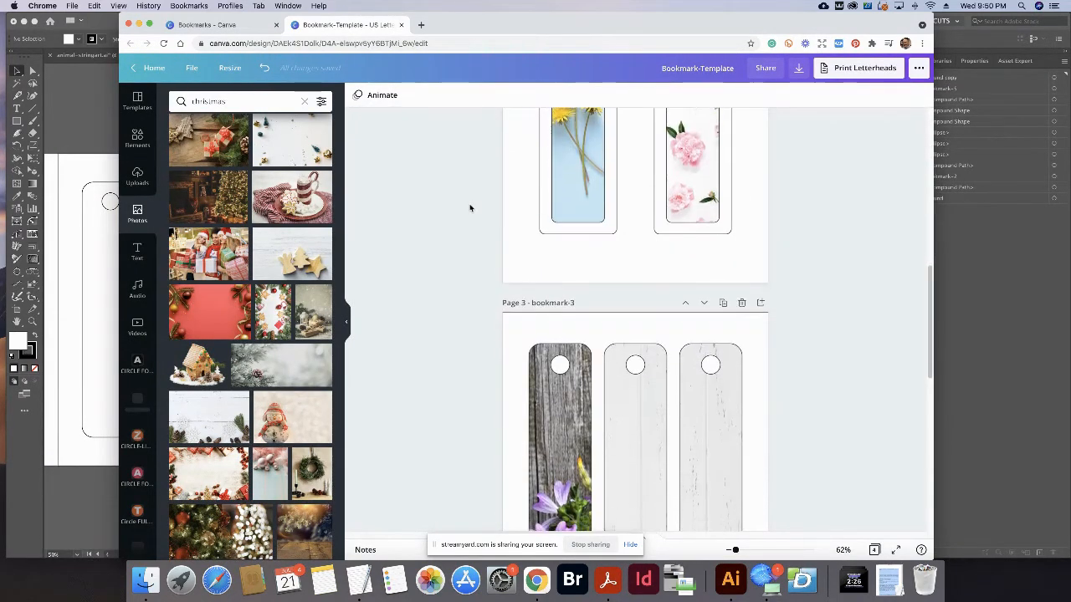
Title page 4 "bookmark-4".
{"action": "scroll", "coordinate": [470, 208], "scroll_direction": "down", "scroll_amount": 6}
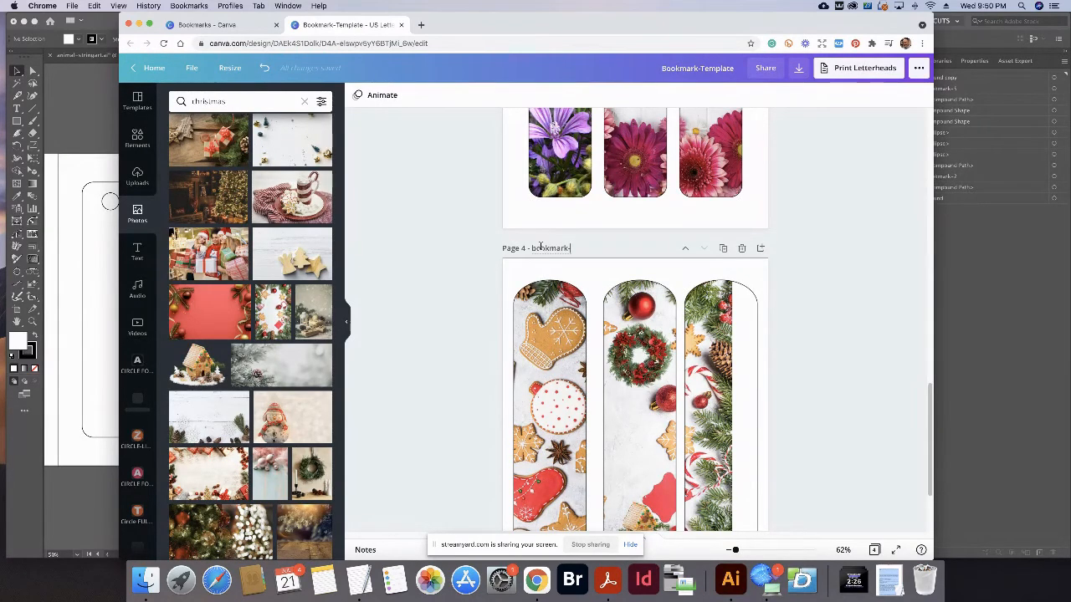
{"action": "scroll", "coordinate": [706, 364], "scroll_direction": "down", "scroll_amount": 3}
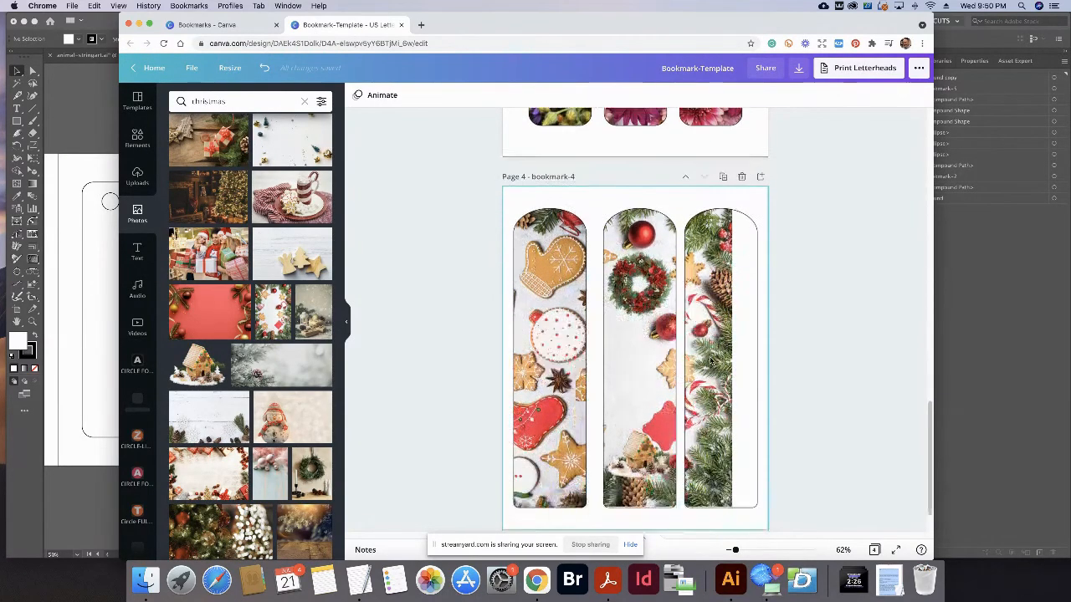
{"action": "scroll", "coordinate": [237, 308], "scroll_direction": "down", "scroll_amount": 8}
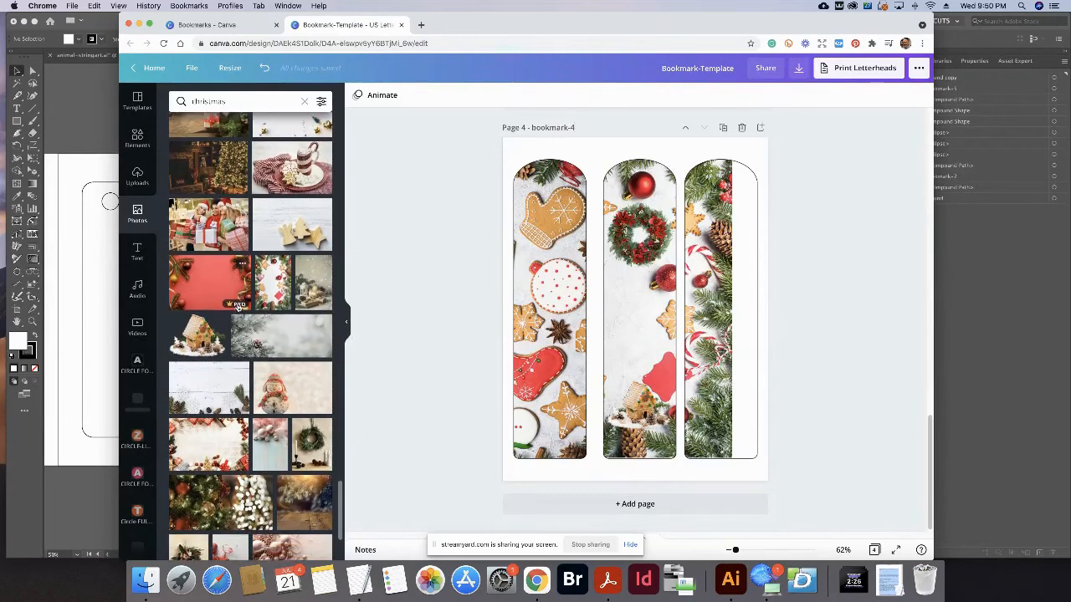
Find a pale photo framed by pine sprigs and gold and red ornaments among the Christmas photos and add it to page 4.
{"action": "scroll", "coordinate": [237, 307], "scroll_direction": "down", "scroll_amount": 10}
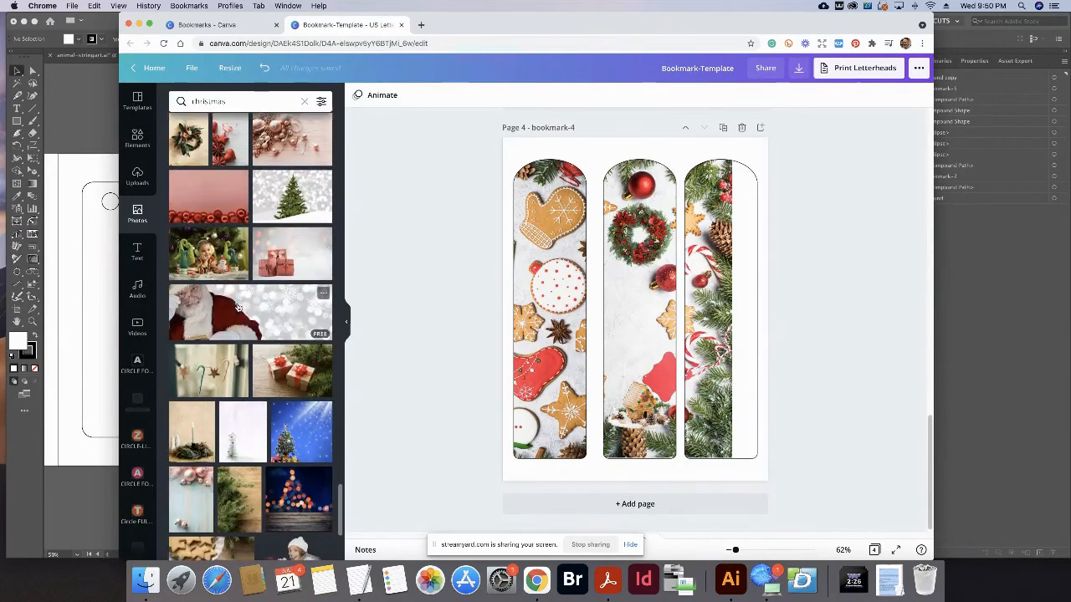
{"action": "scroll", "coordinate": [238, 308], "scroll_direction": "down", "scroll_amount": 4}
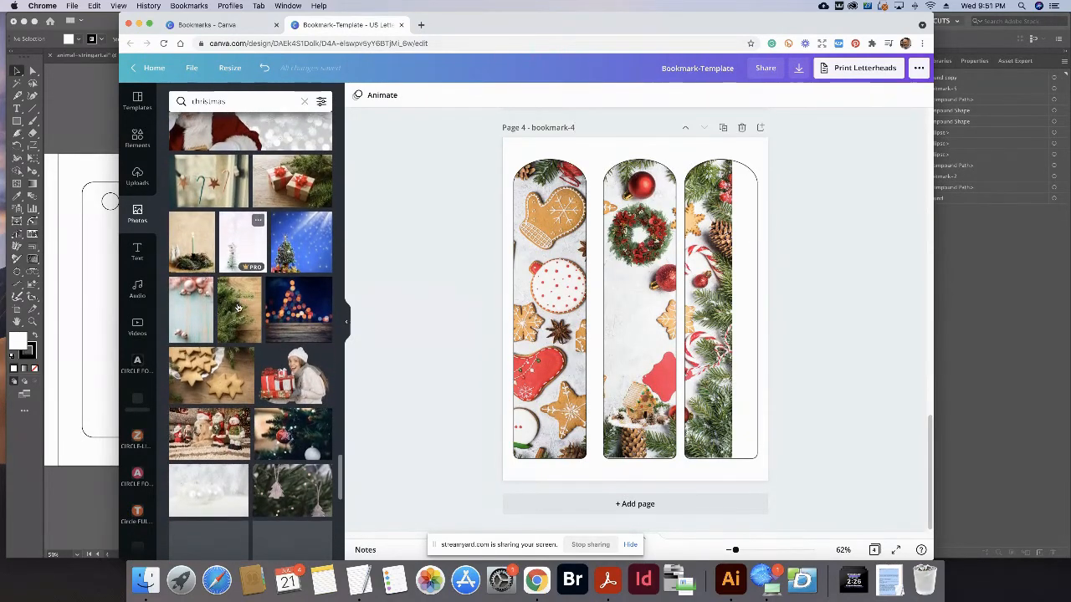
{"action": "scroll", "coordinate": [238, 307], "scroll_direction": "down", "scroll_amount": 12}
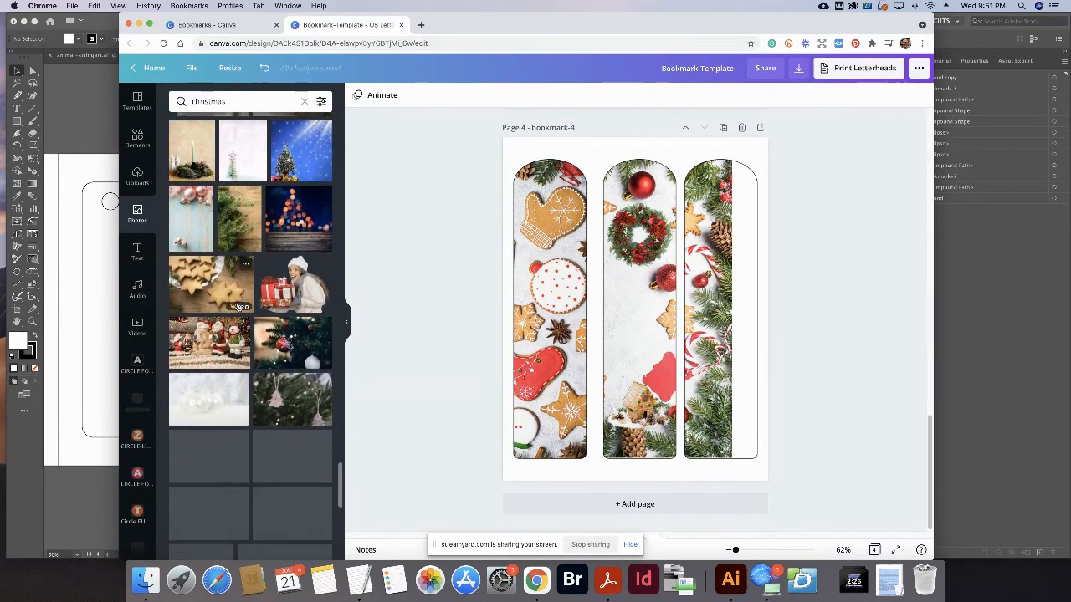
{"action": "scroll", "coordinate": [237, 308], "scroll_direction": "down", "scroll_amount": 1}
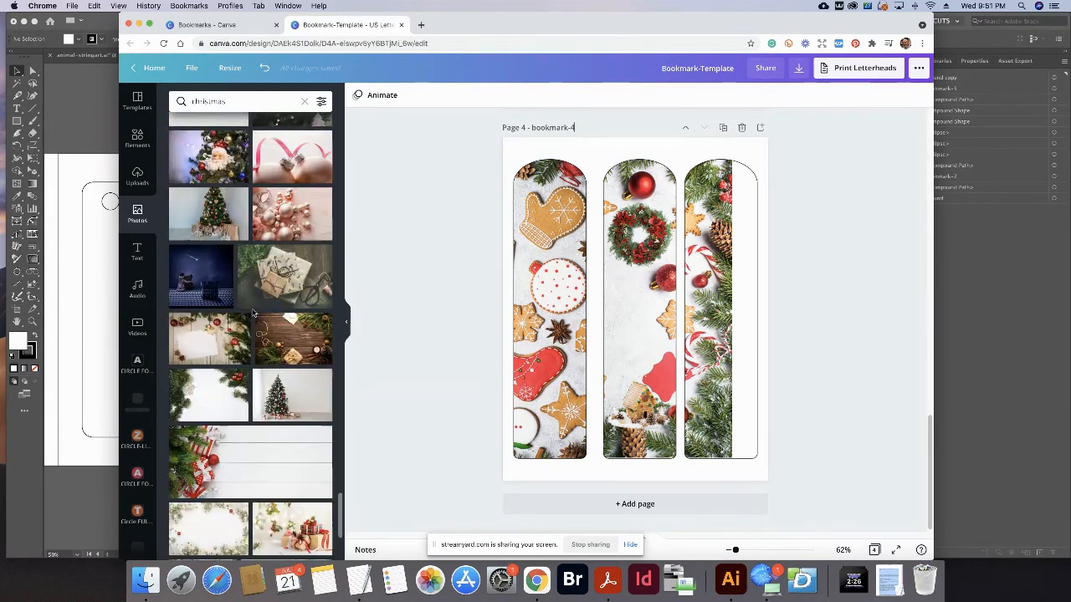
{"action": "scroll", "coordinate": [253, 313], "scroll_direction": "down", "scroll_amount": 1}
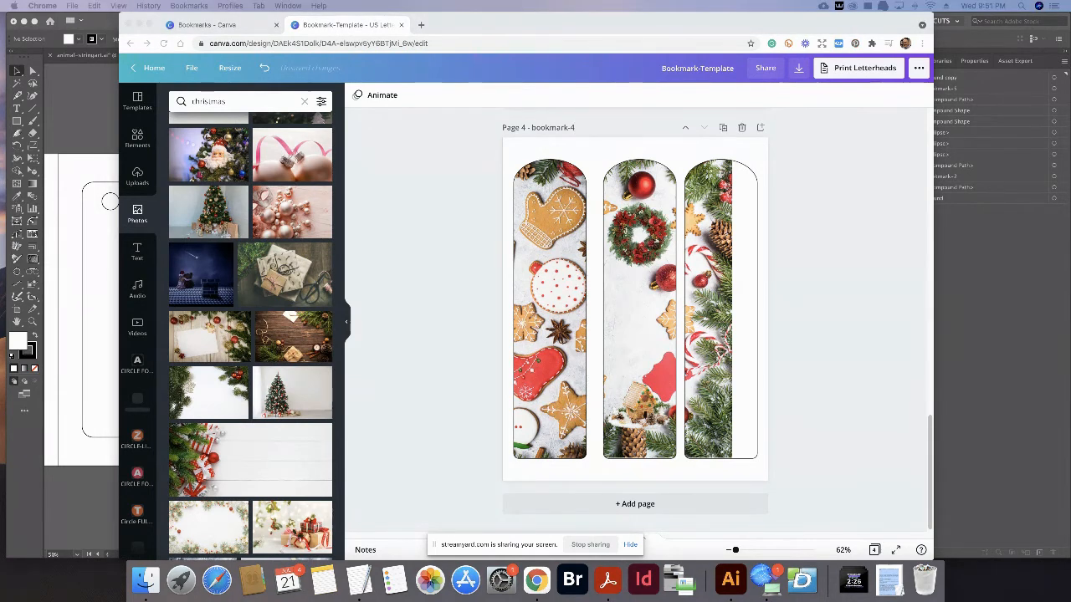
{"action": "scroll", "coordinate": [217, 276], "scroll_direction": "down", "scroll_amount": 5}
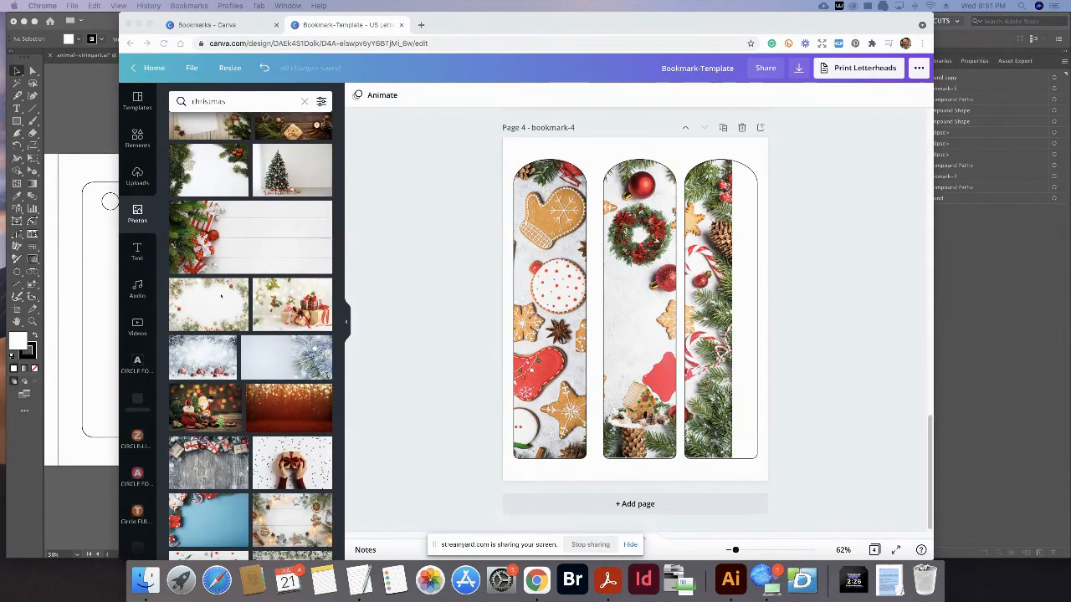
{"action": "left_click", "coordinate": [226, 293]}
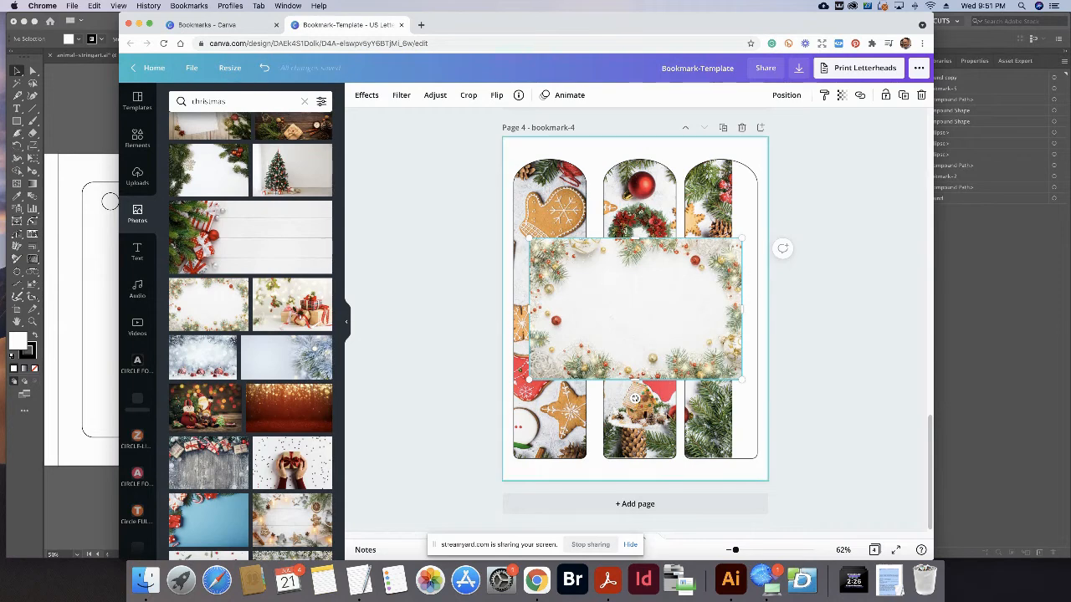
Rotate the pine-sprig photo to portrait, place it over the third bookmark and extend it past the page's lower edge.
{"action": "left_click_drag", "start_coordinate": [634, 398], "coordinate": [561, 310]}
{"action": "left_click_drag", "start_coordinate": [697, 302], "coordinate": [767, 262]}
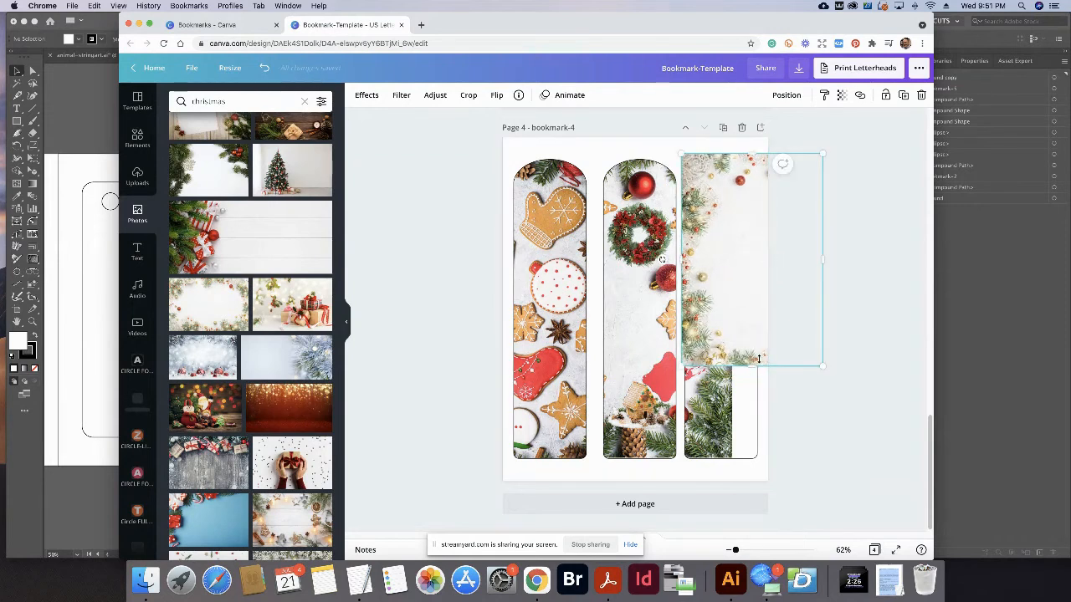
{"action": "left_click_drag", "start_coordinate": [755, 368], "coordinate": [795, 512]}
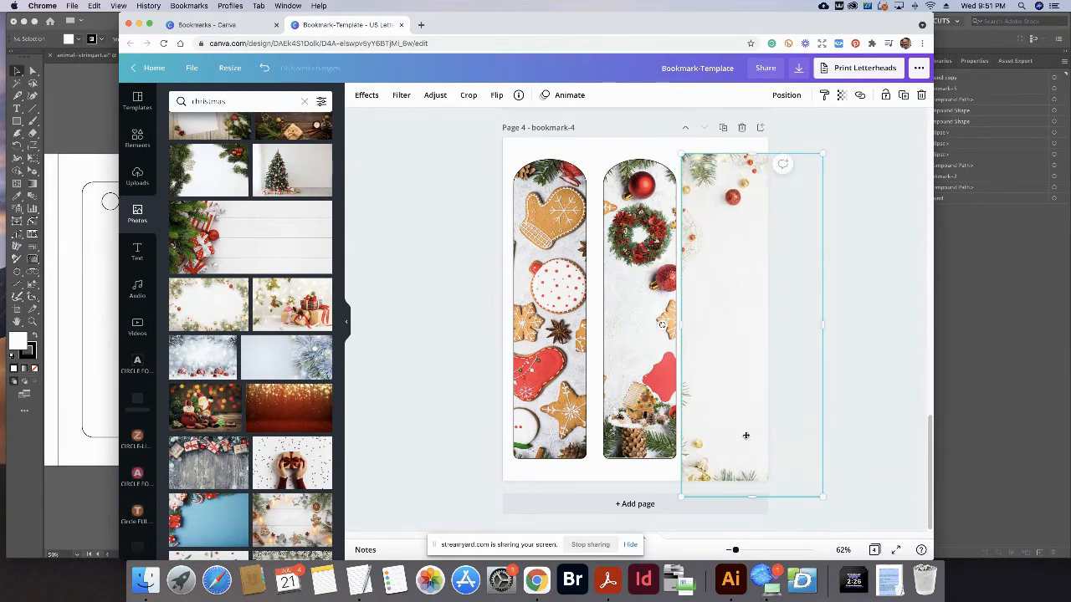
{"action": "left_click_drag", "start_coordinate": [742, 433], "coordinate": [732, 432]}
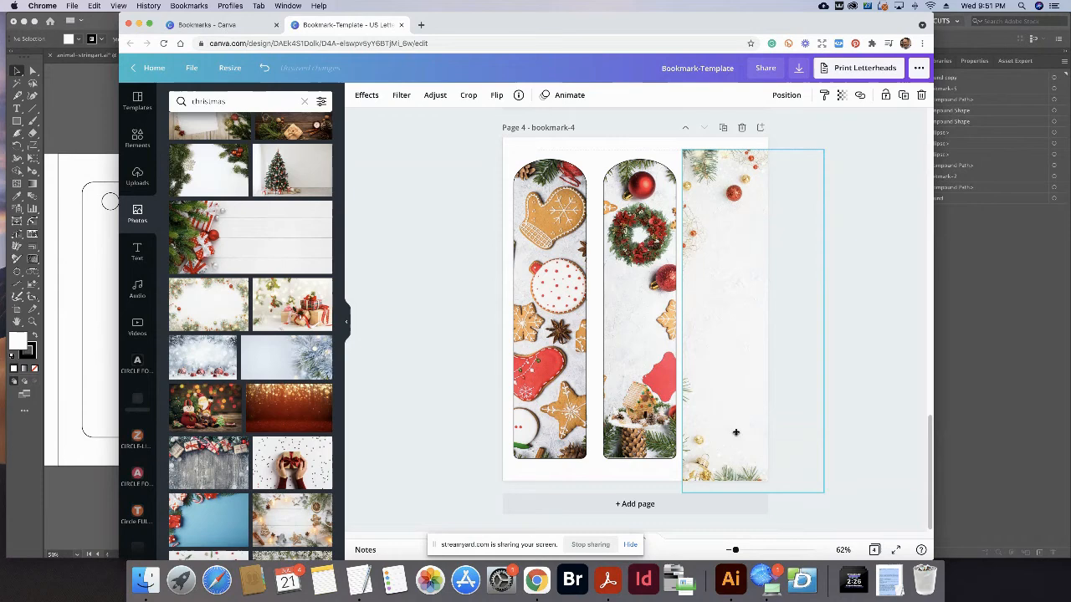
Shift the image within its crop frame so the decorated pine border runs down the third bookmark.
{"action": "double_click", "coordinate": [748, 381]}
{"action": "left_click_drag", "start_coordinate": [744, 371], "coordinate": [798, 369]}
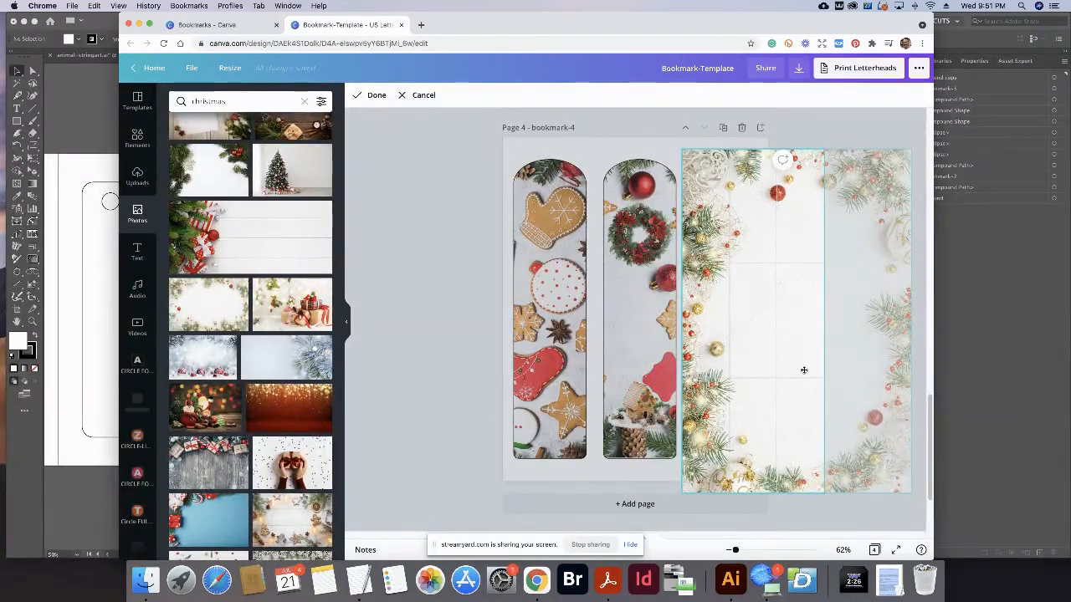
{"action": "left_click", "coordinate": [848, 136]}
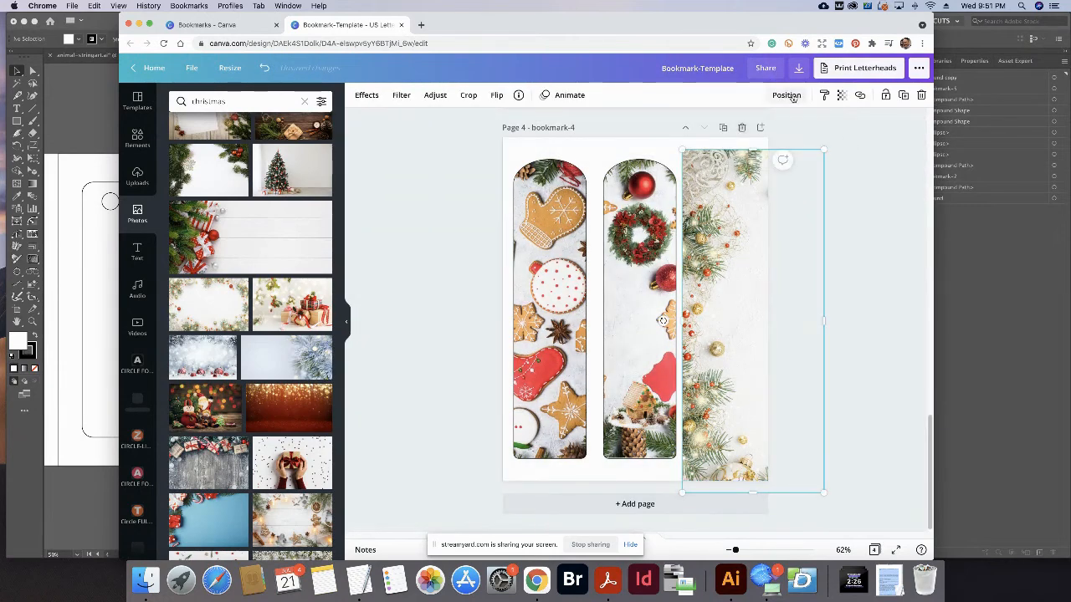
Send the pine-sprig photo backward behind the bookmark template and deselect it.
{"action": "left_click", "coordinate": [790, 96]}
{"action": "left_click", "coordinate": [773, 126]}
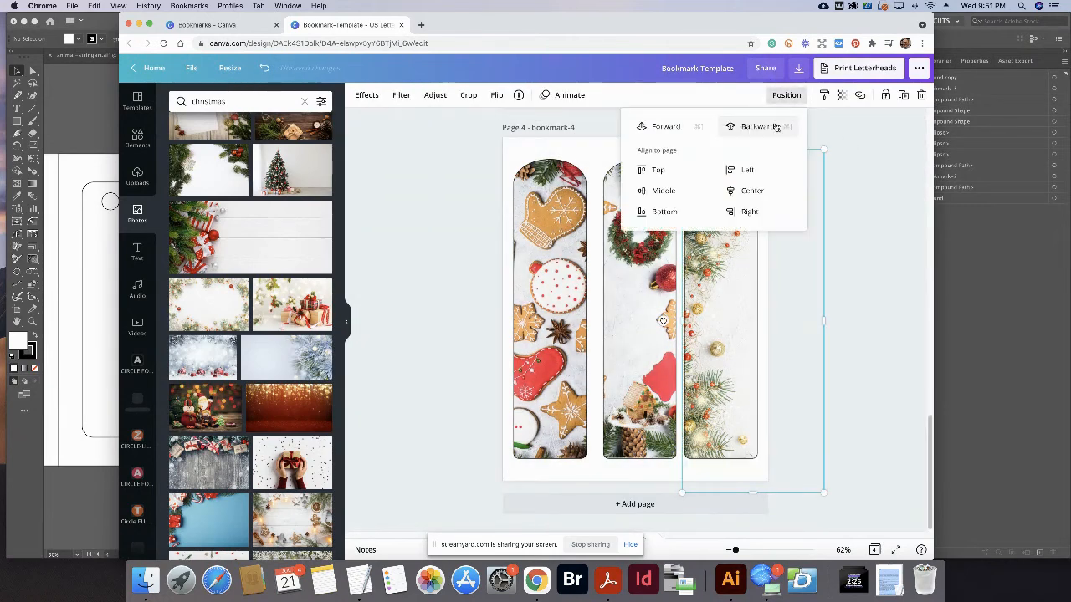
{"action": "left_click", "coordinate": [858, 291]}
{"action": "left_click", "coordinate": [865, 286]}
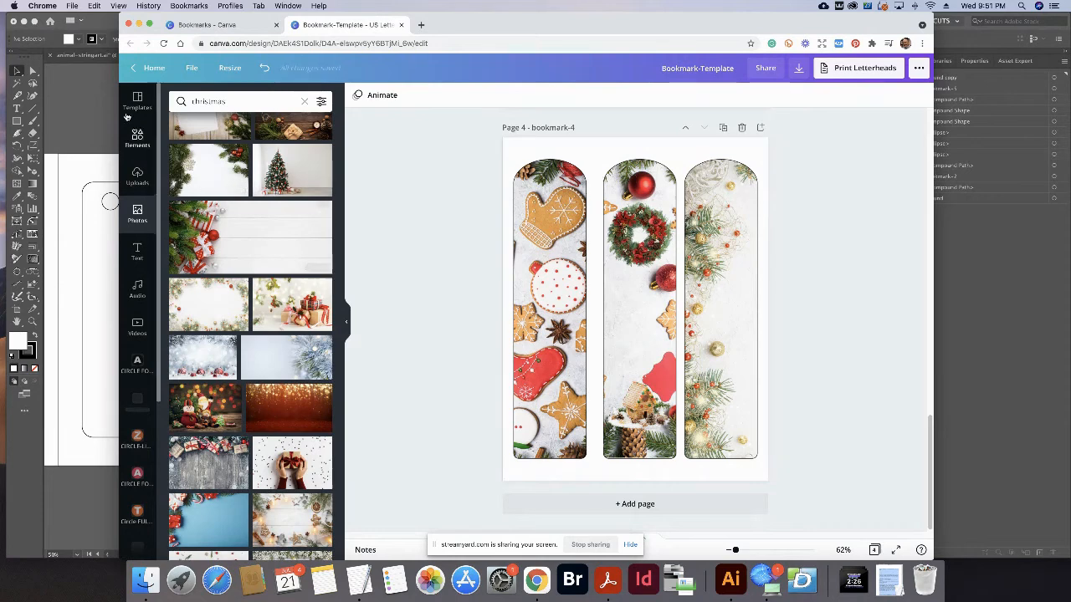
Switch to Illustrator and draw a horizontal rounded rectangle about 7.2 × 1.8 in near the upper edge of the blank artboard.
{"action": "left_click", "coordinate": [92, 94]}
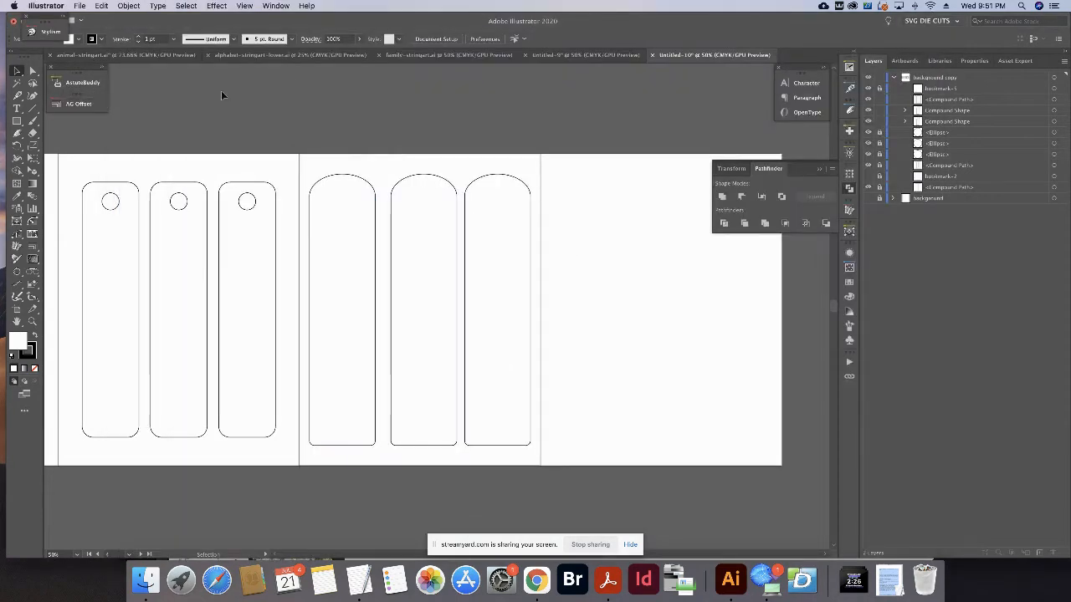
{"action": "left_click_drag", "start_coordinate": [410, 122], "coordinate": [186, 125]}
{"action": "left_click", "coordinate": [18, 122]}
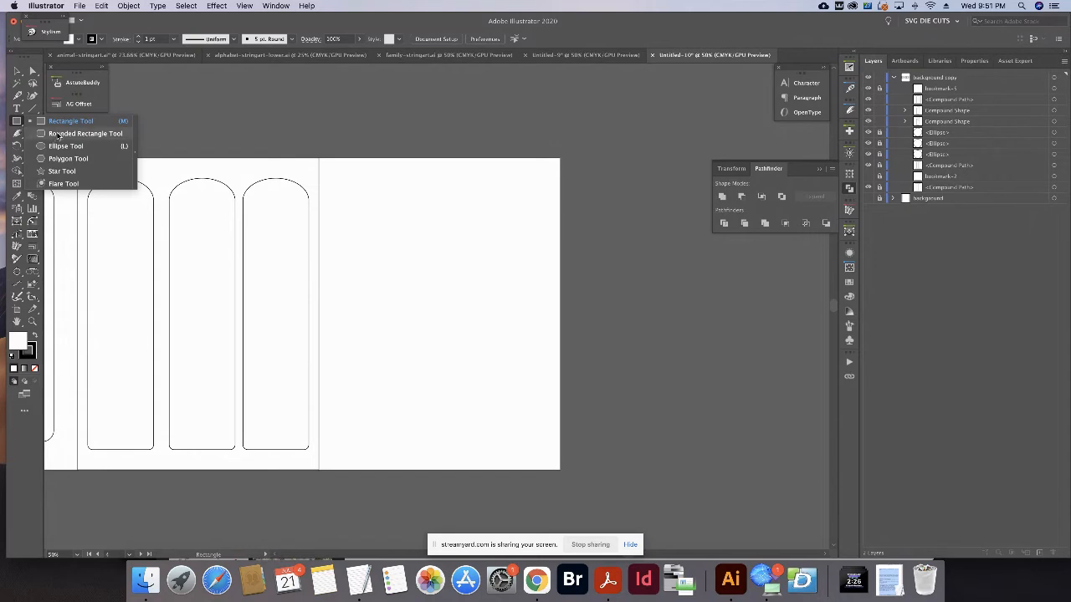
{"action": "left_click", "coordinate": [61, 134]}
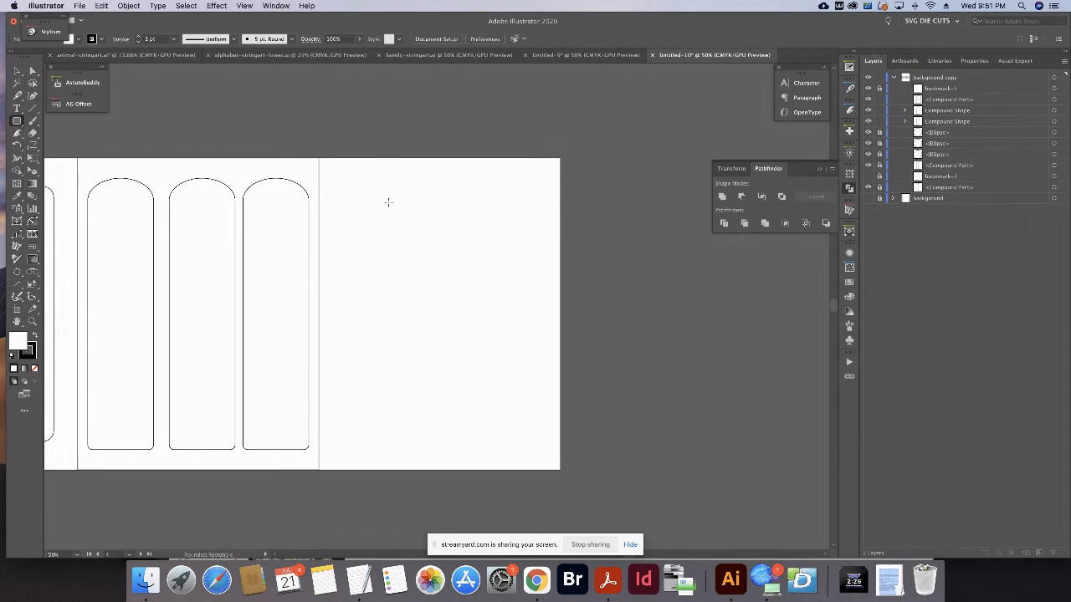
{"action": "left_click_drag", "start_coordinate": [343, 179], "coordinate": [547, 229]}
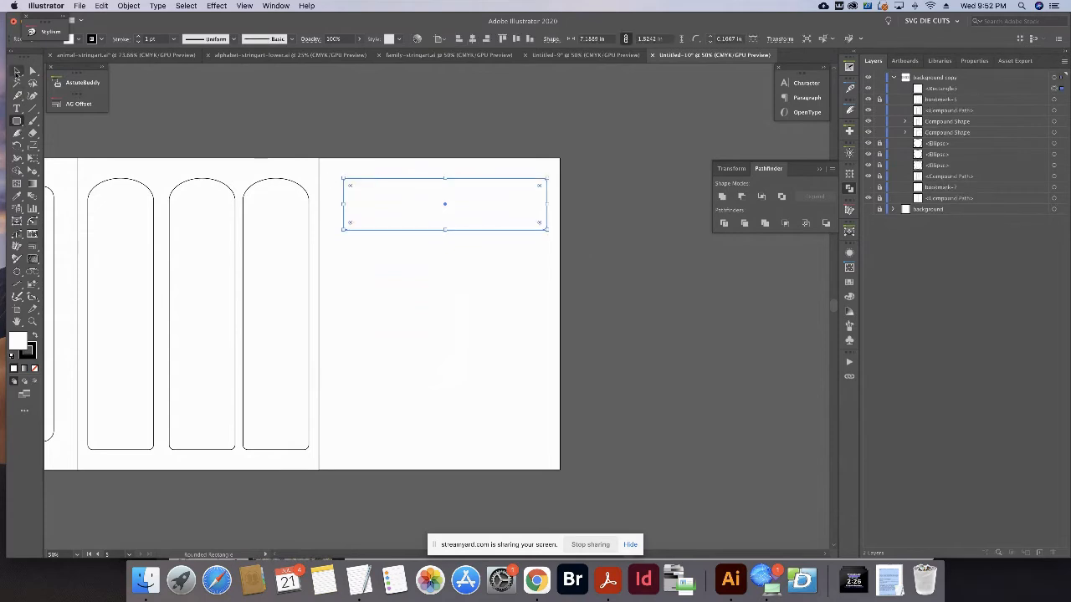
{"action": "left_click", "coordinate": [16, 72]}
{"action": "mouse_move", "coordinate": [404, 206]}
{"action": "left_mouse_down"}
{"action": "mouse_move", "coordinate": [394, 199]}
{"action": "mouse_move", "coordinate": [398, 210]}
{"action": "left_mouse_up"}
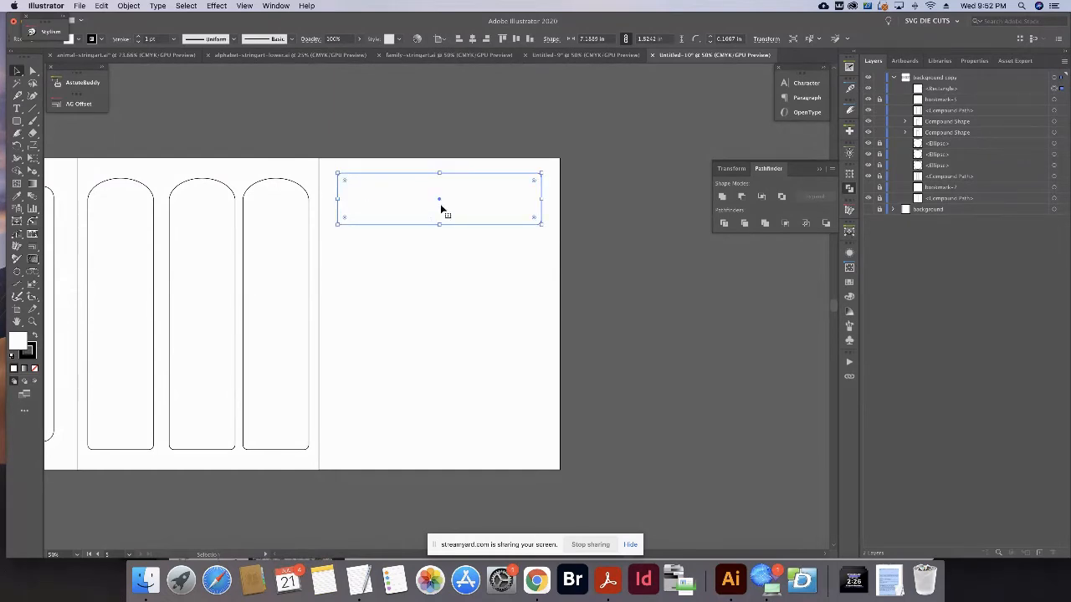
Duplicate the rounded rectangle downward and repeat the copy at equal spacing until there are five stacked rectangles.
{"action": "left_click_drag", "start_coordinate": [434, 209], "coordinate": [434, 265]}
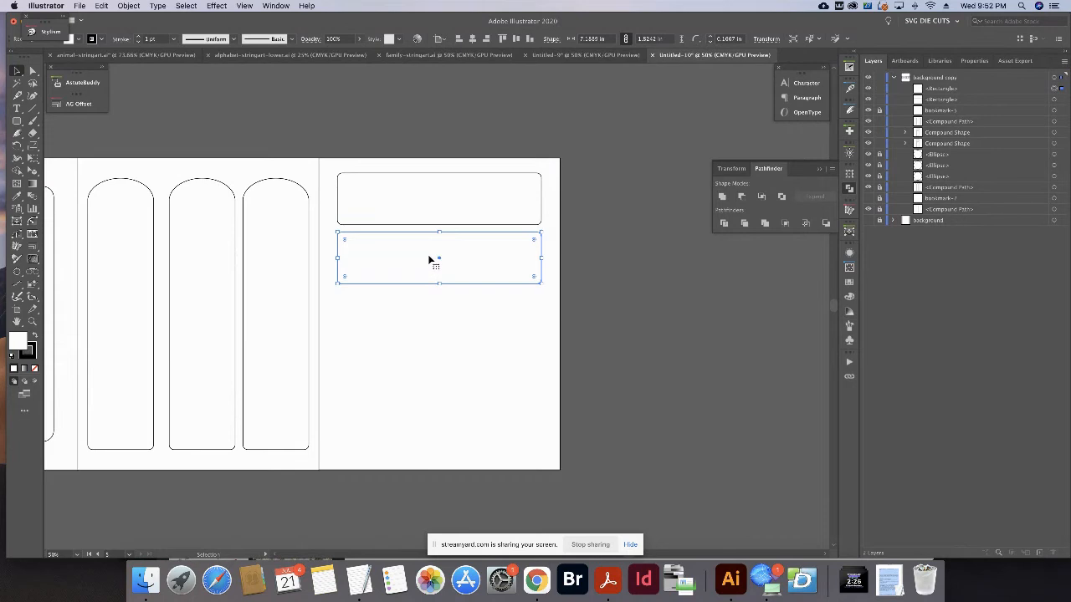
{"action": "key", "text": "a"}
{"action": "key", "text": "super+d"}
{"action": "key", "text": "super+d"}
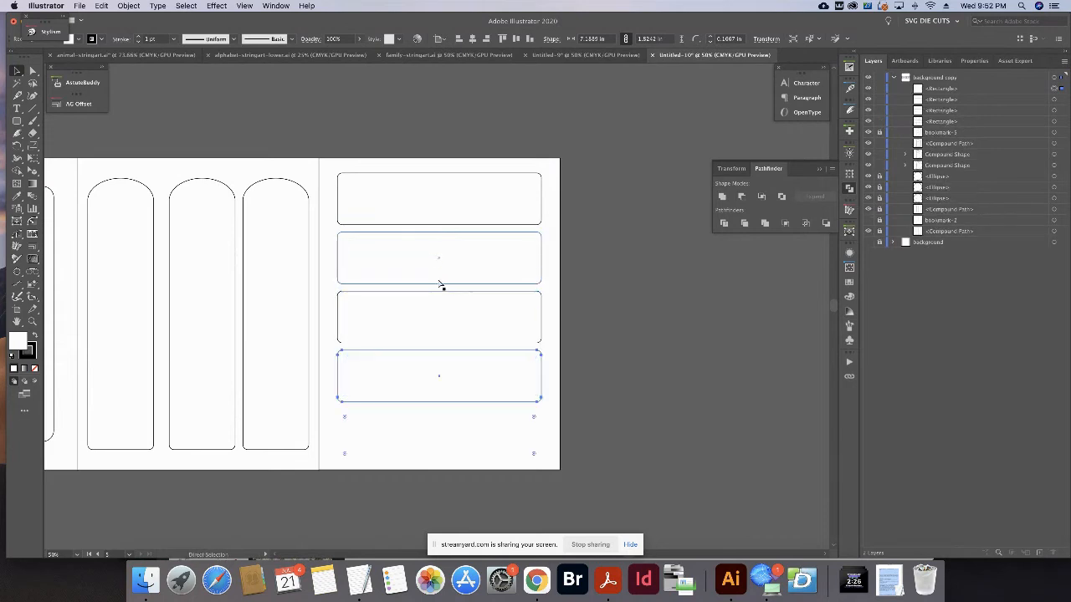
{"action": "key", "text": "super+d"}
{"action": "key", "text": "v"}
{"action": "left_click", "coordinate": [556, 238]}
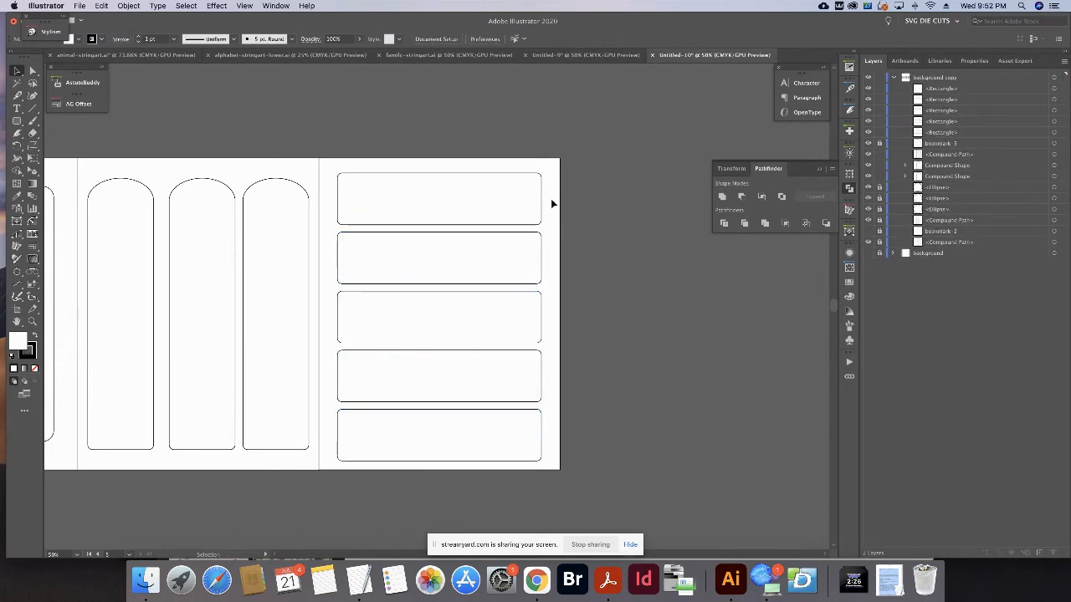
Group the five rounded rectangles and center the group vertically on the artboard.
{"action": "left_click_drag", "start_coordinate": [550, 173], "coordinate": [471, 458]}
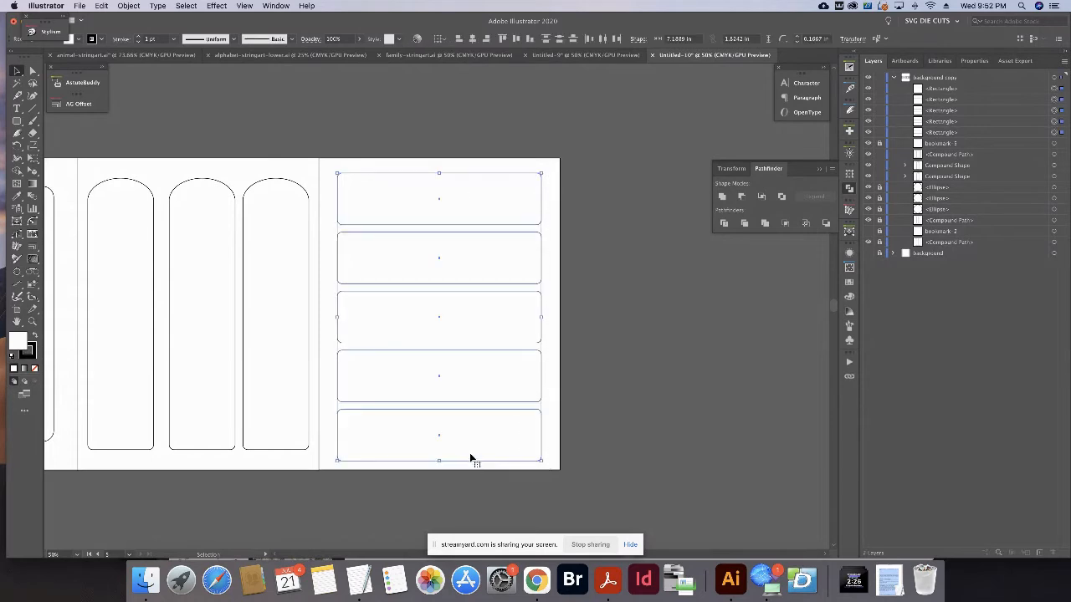
{"action": "key", "text": "super+g"}
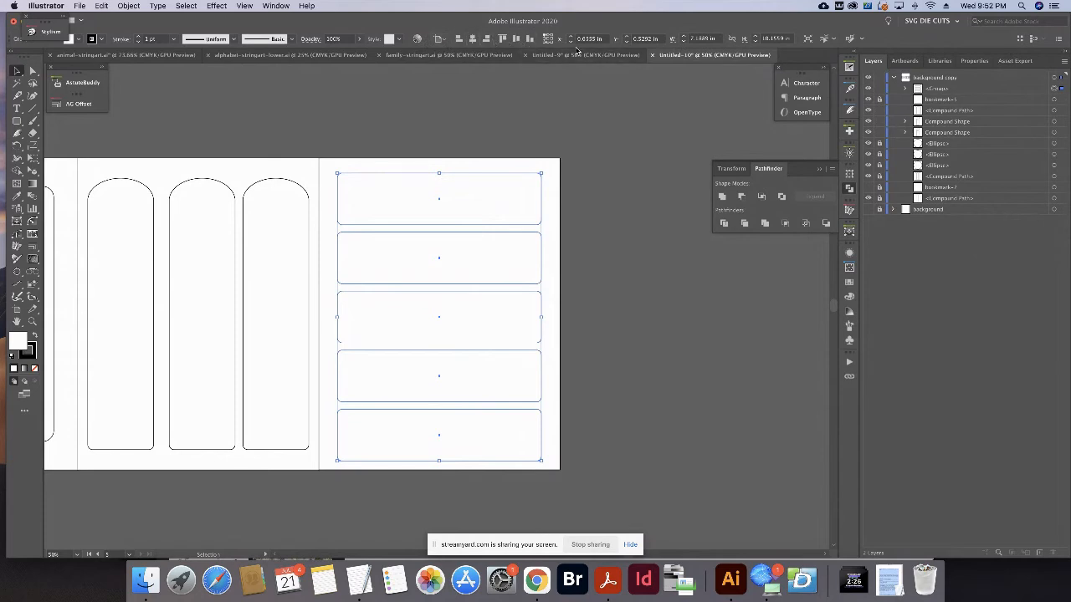
{"action": "left_click", "coordinate": [517, 38]}
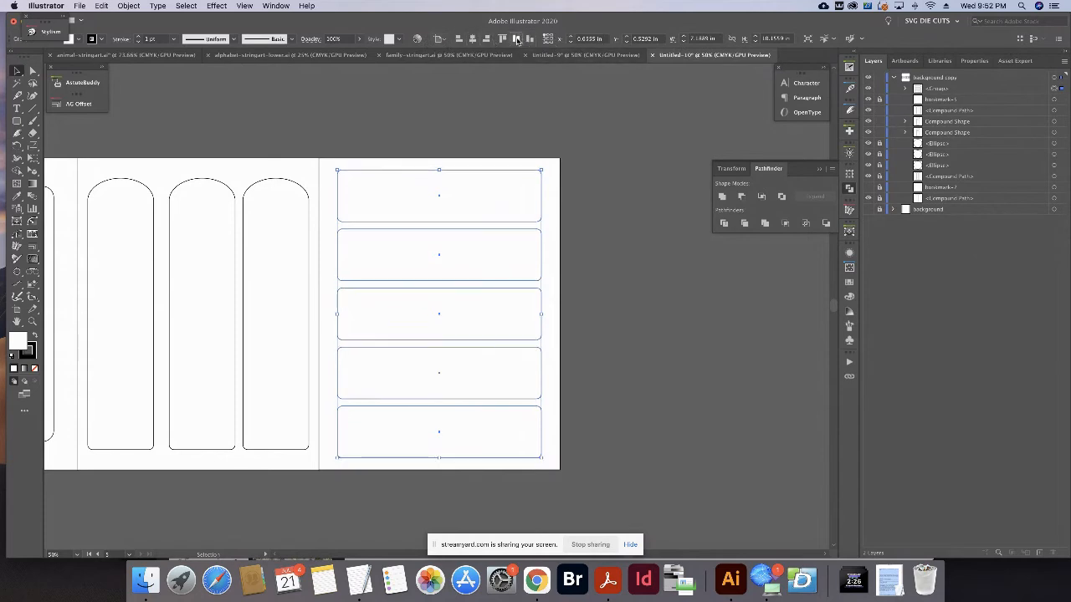
{"action": "left_click", "coordinate": [566, 255]}
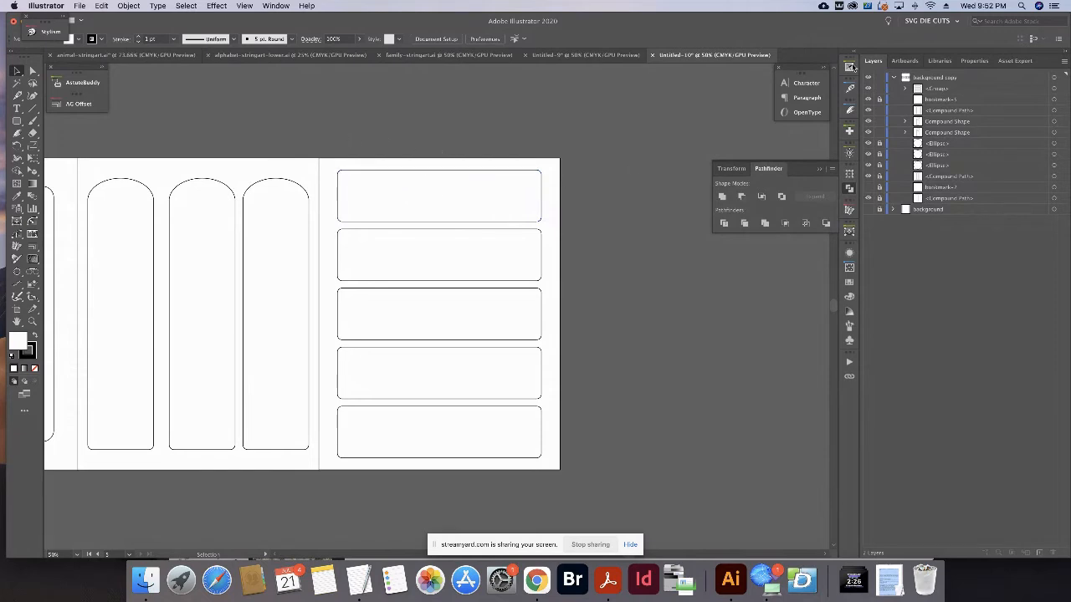
Unlock the last artboard's background rectangle, lock the other bookmark shapes, and select the background together with the rectangle group.
{"action": "left_click", "coordinate": [934, 90]}
{"action": "left_click", "coordinate": [940, 100]}
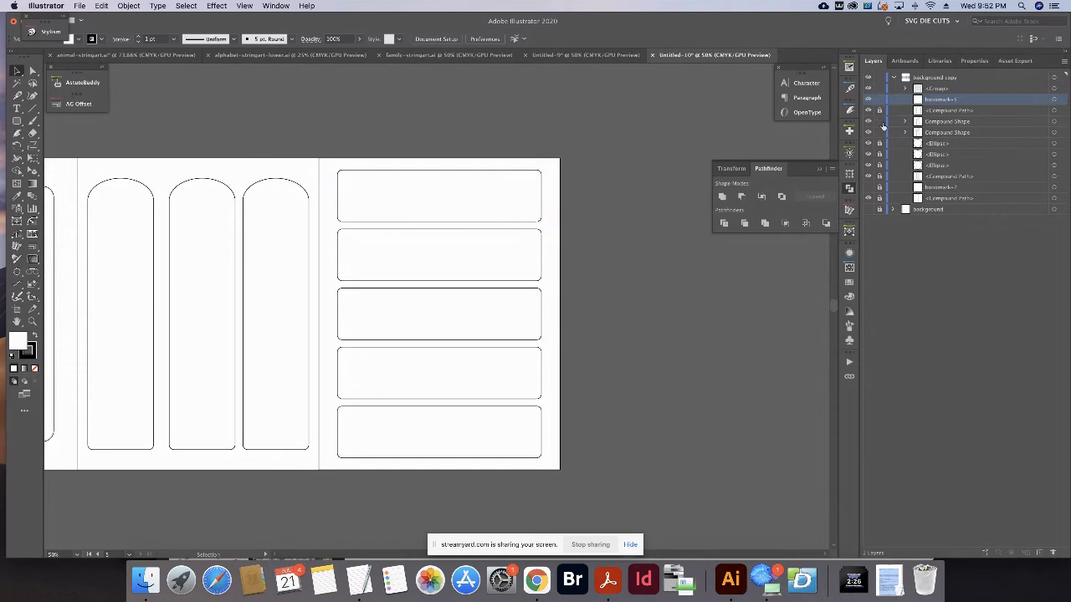
{"action": "left_click_drag", "start_coordinate": [882, 125], "coordinate": [881, 157]}
{"action": "key", "text": "super+a"}
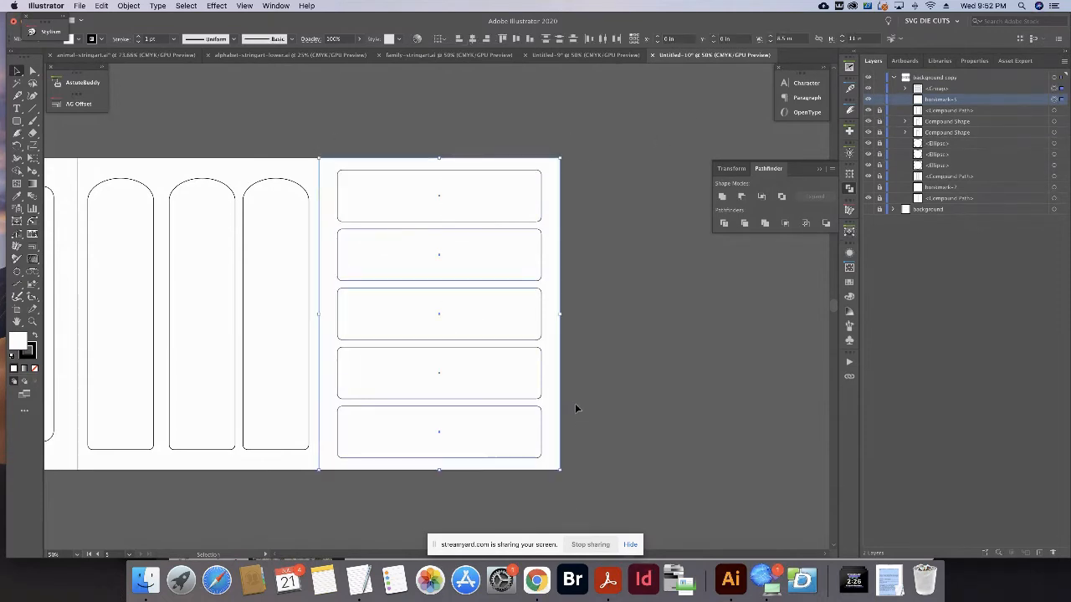
{"action": "left_click", "coordinate": [82, 7]}
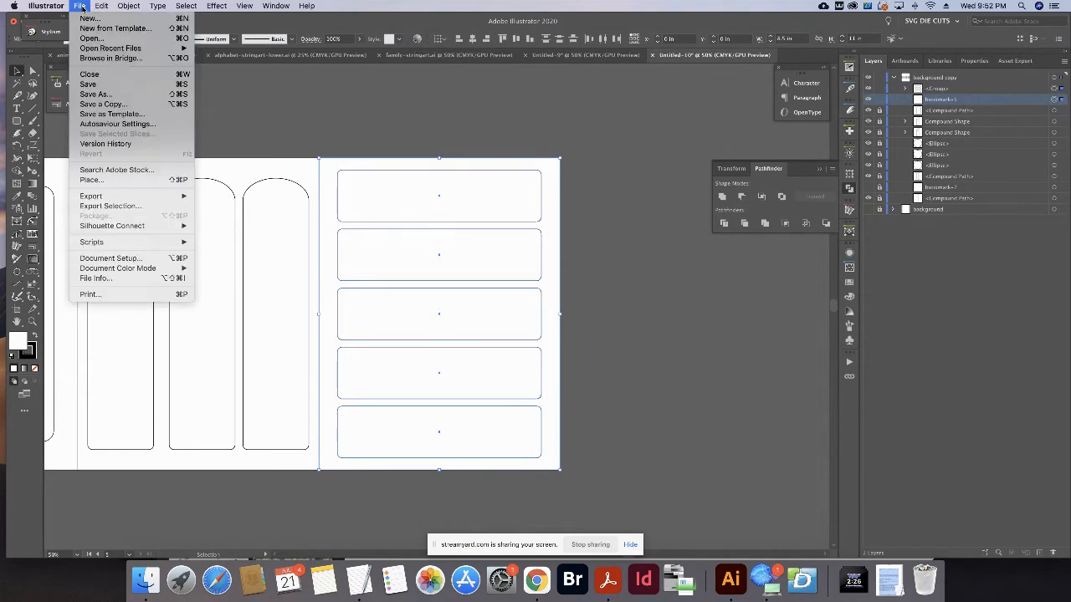
{"action": "mouse_move", "coordinate": [104, 197]}
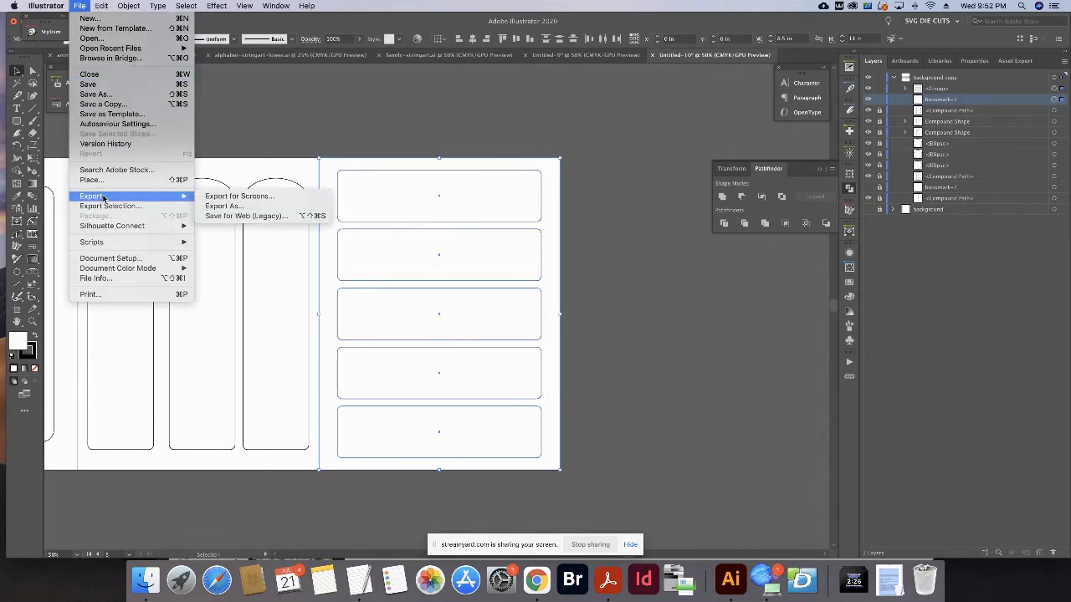
{"action": "left_click", "coordinate": [402, 110]}
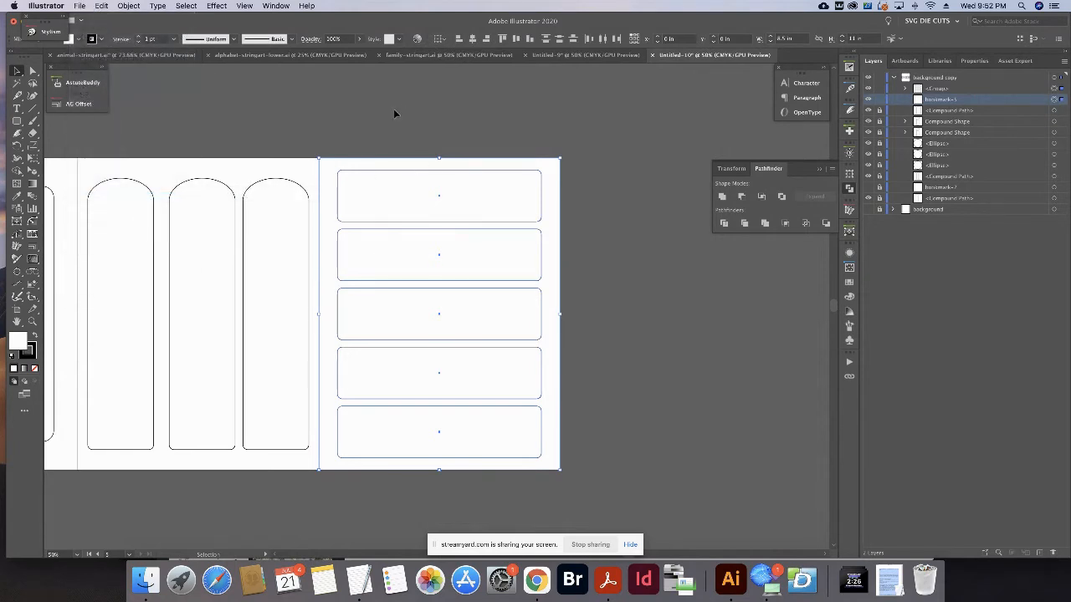
Cut the five rounded rectangles out of the background rectangle with Minus Front.
{"action": "left_click", "coordinate": [742, 198]}
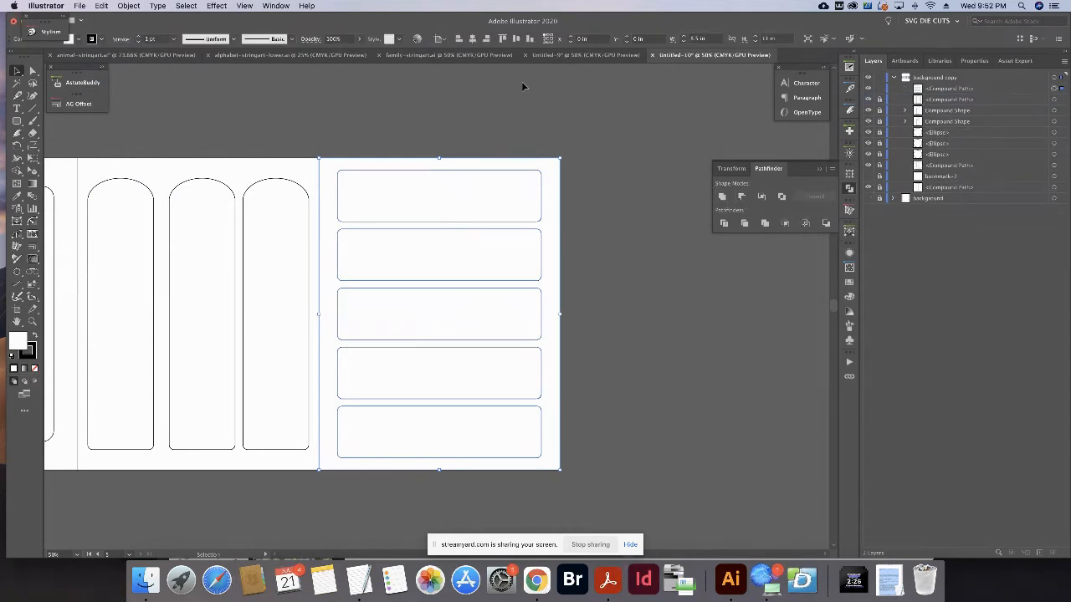
Export only the five-strip artboard as a PNG named bookmark-5 at High (300 ppi) resolution with a transparent background.
{"action": "left_click", "coordinate": [79, 8]}
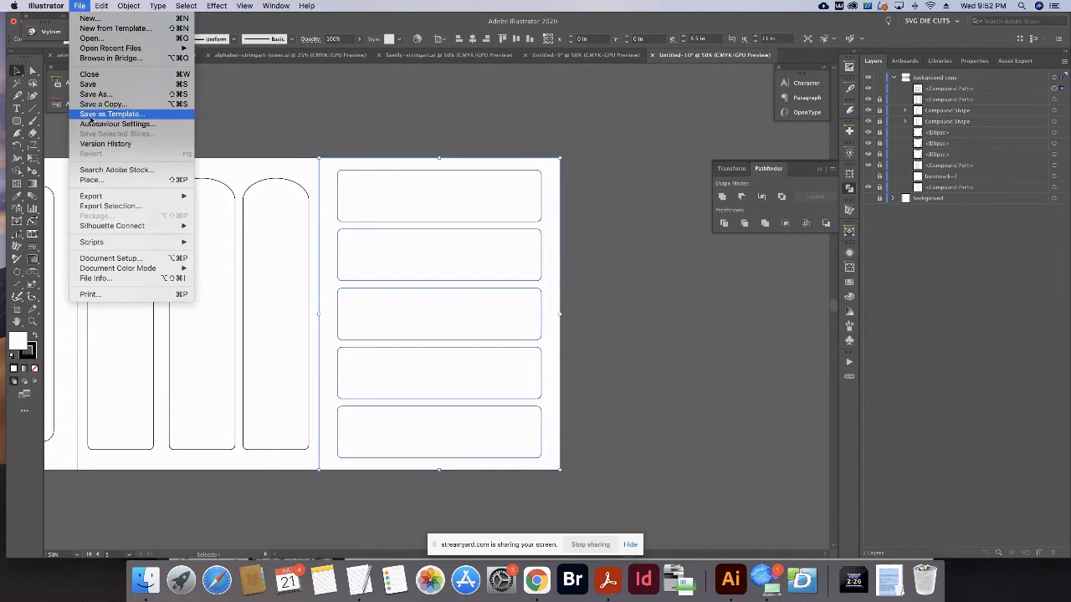
{"action": "mouse_move", "coordinate": [102, 196]}
{"action": "left_click", "coordinate": [215, 206]}
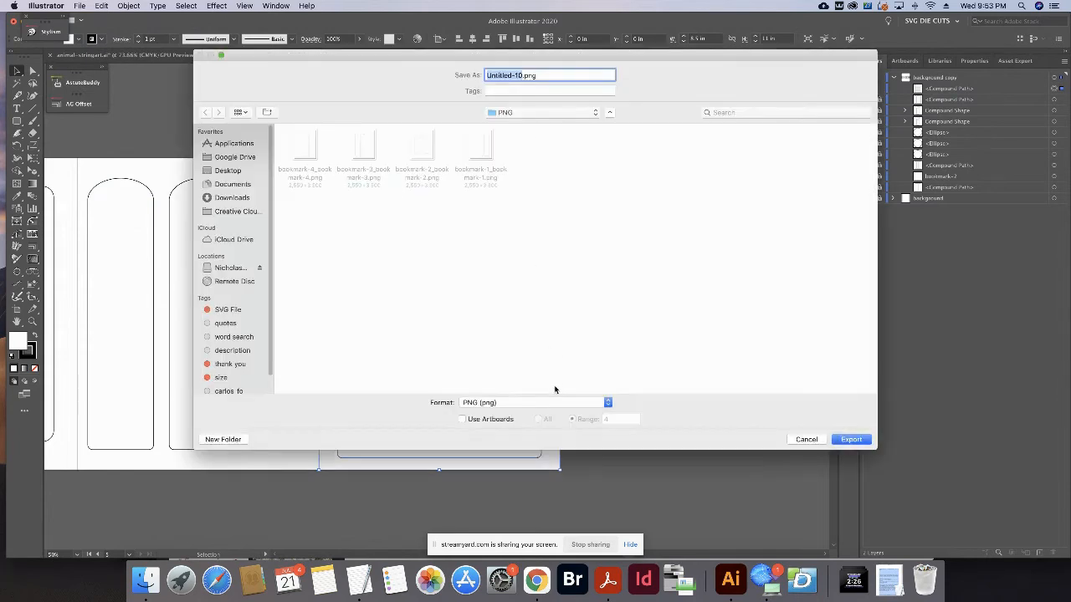
{"action": "left_click", "coordinate": [462, 419]}
{"action": "left_click", "coordinate": [609, 419]}
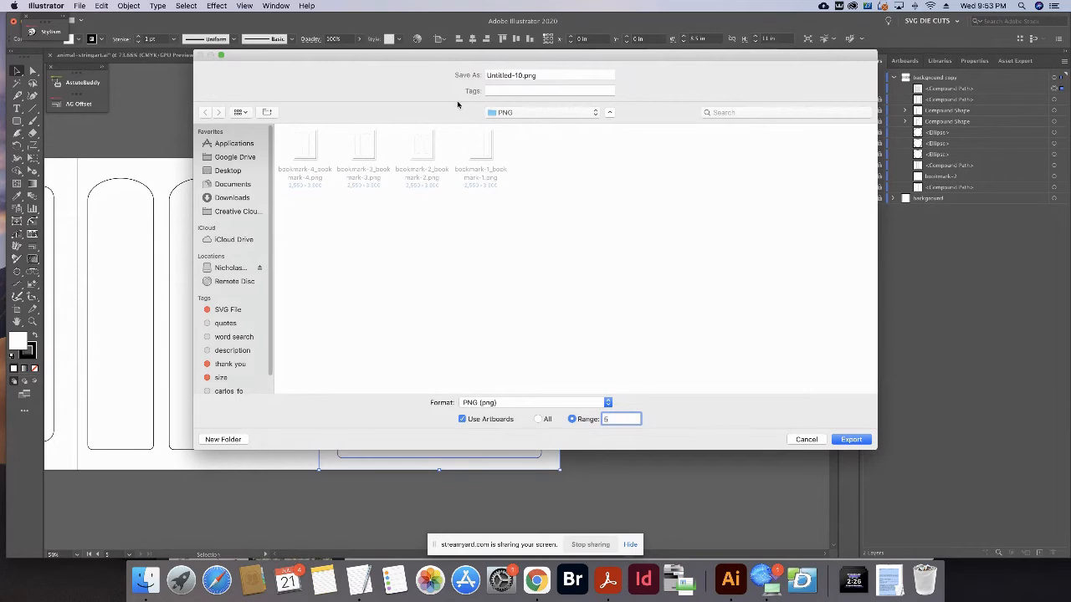
{"action": "left_click", "coordinate": [522, 74]}
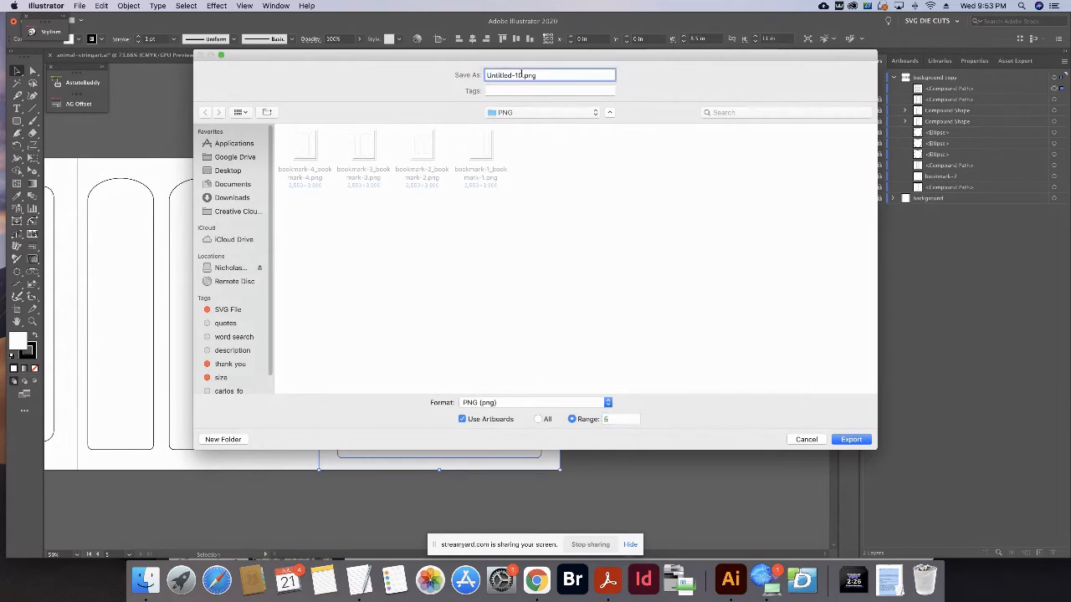
{"action": "left_click_drag", "start_coordinate": [523, 75], "coordinate": [431, 82]}
{"action": "type", "text": "bookmark-5"}
{"action": "left_click", "coordinate": [851, 439]}
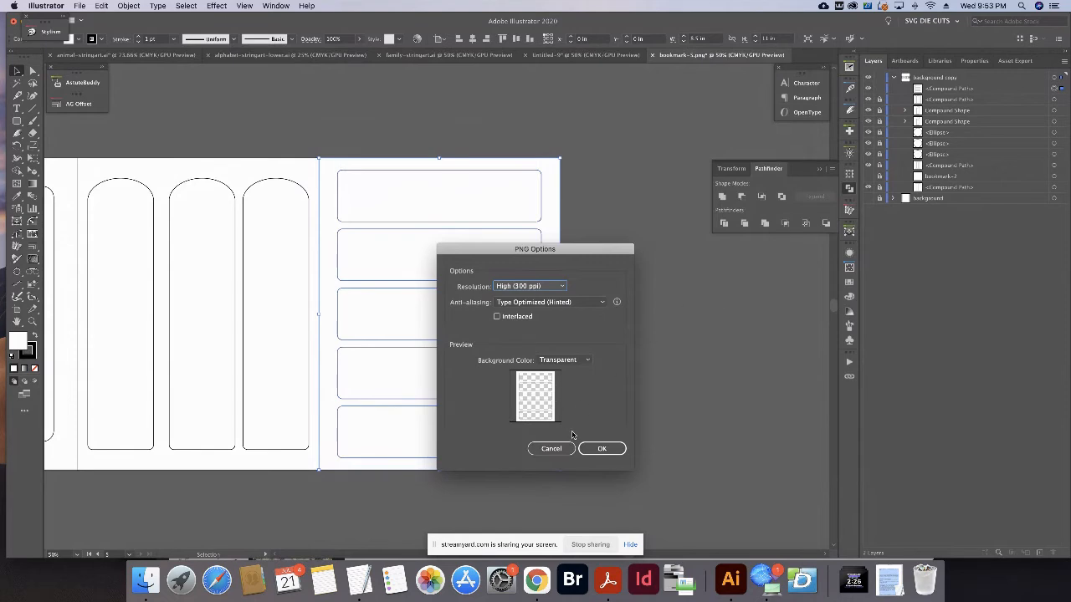
{"action": "left_click", "coordinate": [602, 448]}
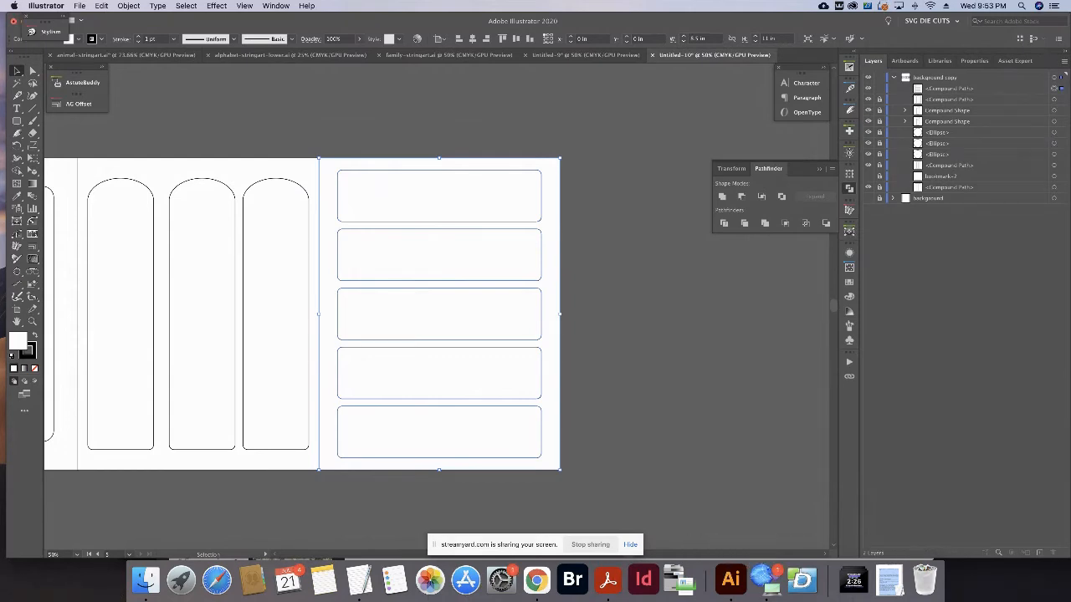
Switch to Canva, add a blank page after page 4, and upload bookmark-5_bookmark-5.png into the Bookmarks folder.
{"action": "left_click", "coordinate": [535, 580]}
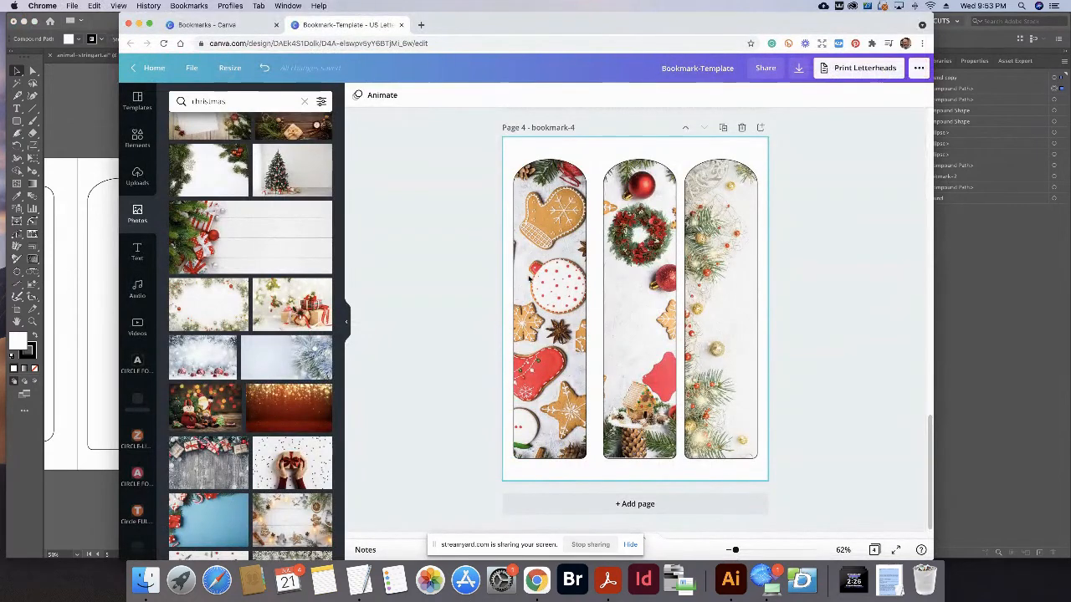
{"action": "left_click", "coordinate": [568, 502]}
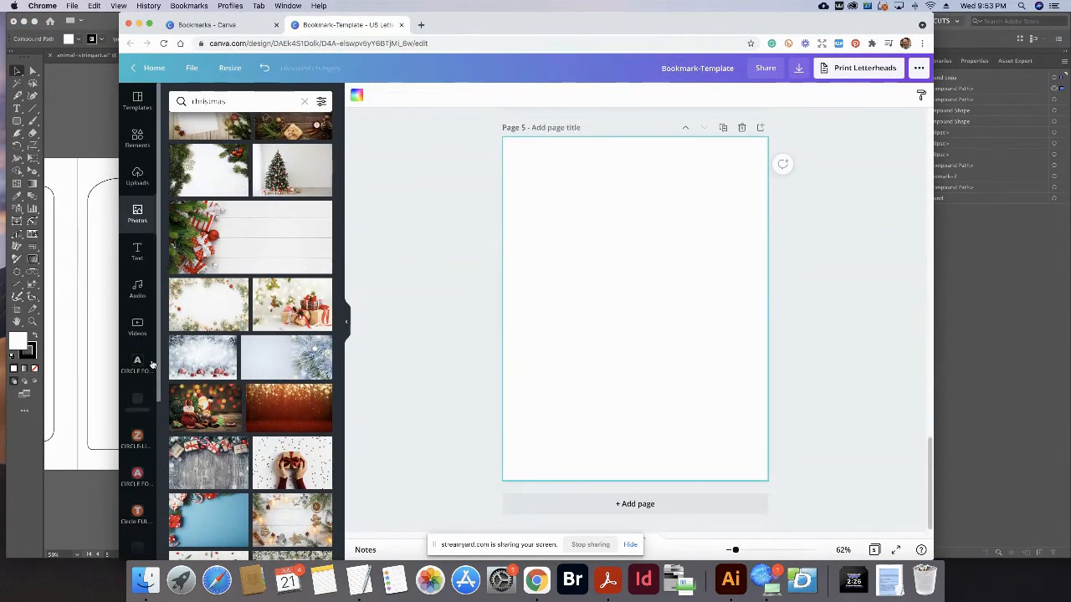
{"action": "scroll", "coordinate": [143, 368], "scroll_direction": "down", "scroll_amount": 5}
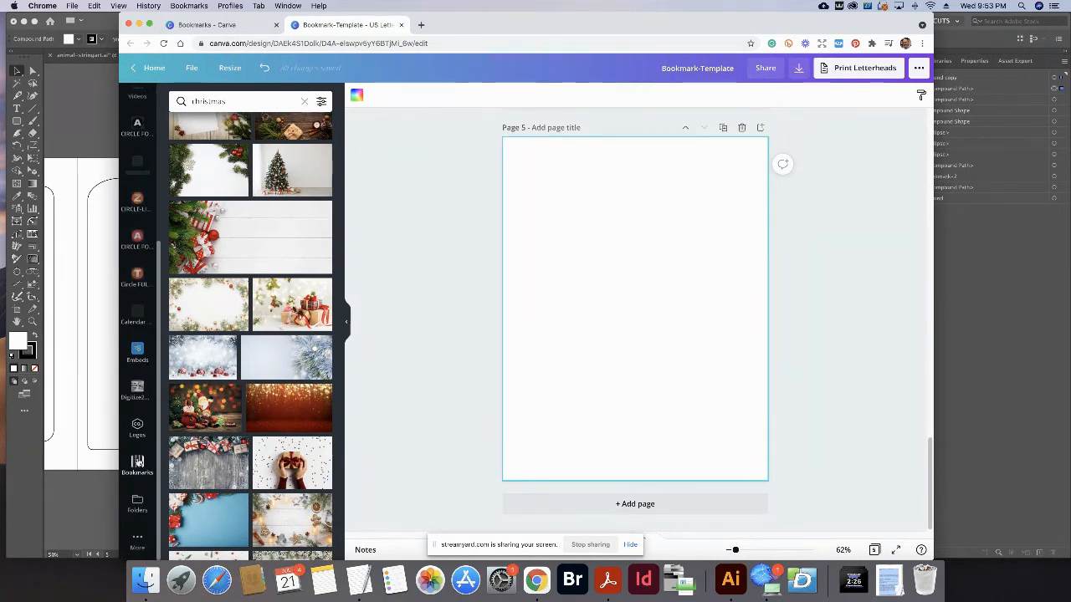
{"action": "left_click", "coordinate": [137, 465]}
{"action": "left_click", "coordinate": [324, 99]}
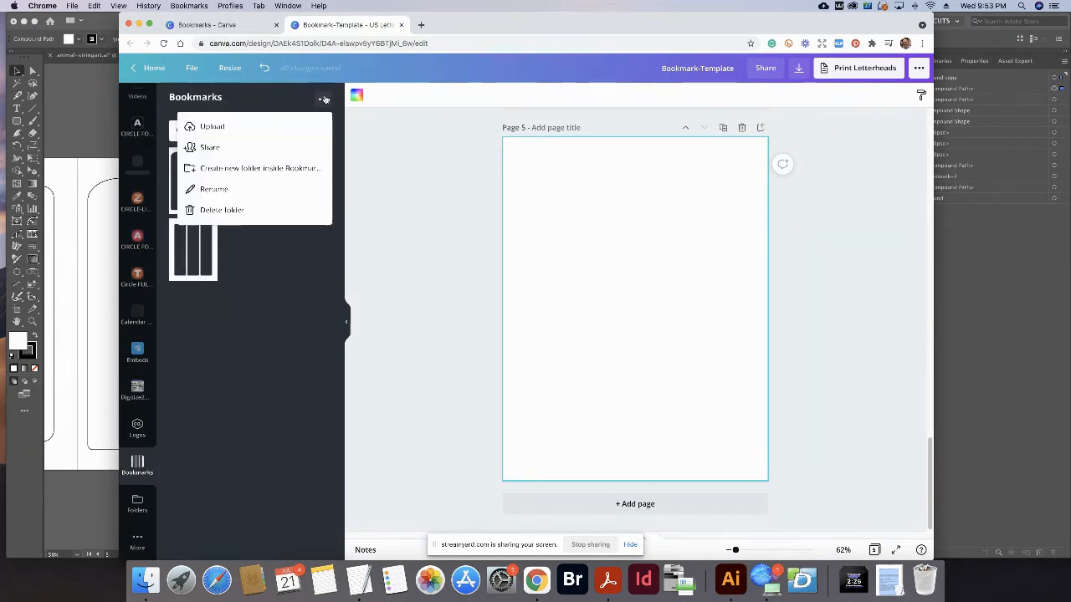
{"action": "left_click", "coordinate": [220, 131]}
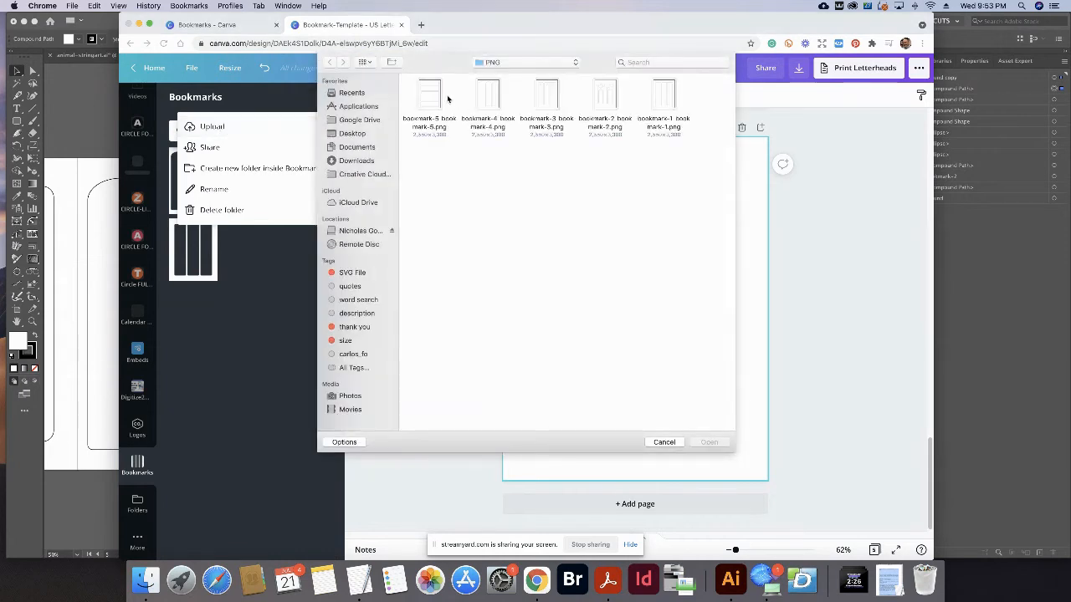
{"action": "left_click", "coordinate": [439, 99]}
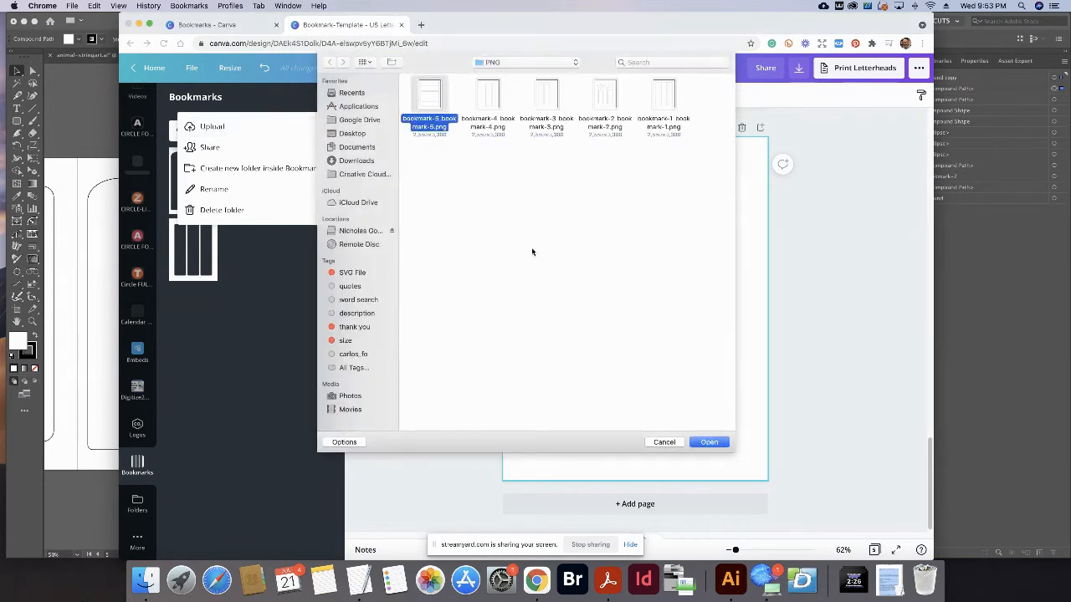
{"action": "left_click", "coordinate": [724, 442]}
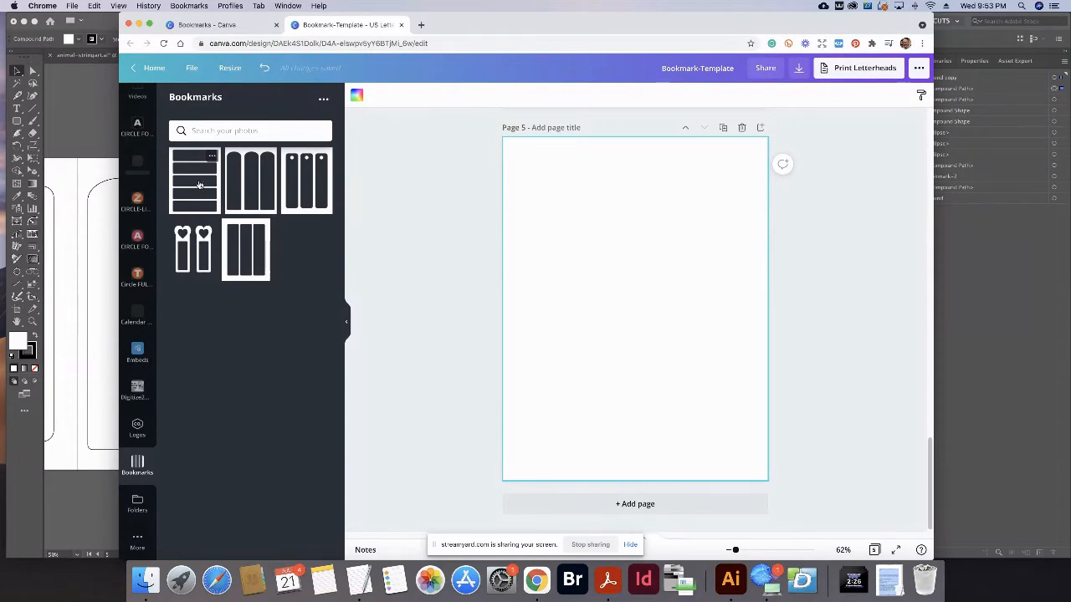
Place the five-strip bookmark template on page 5 and enlarge it to fill the whole page.
{"action": "left_click", "coordinate": [199, 185]}
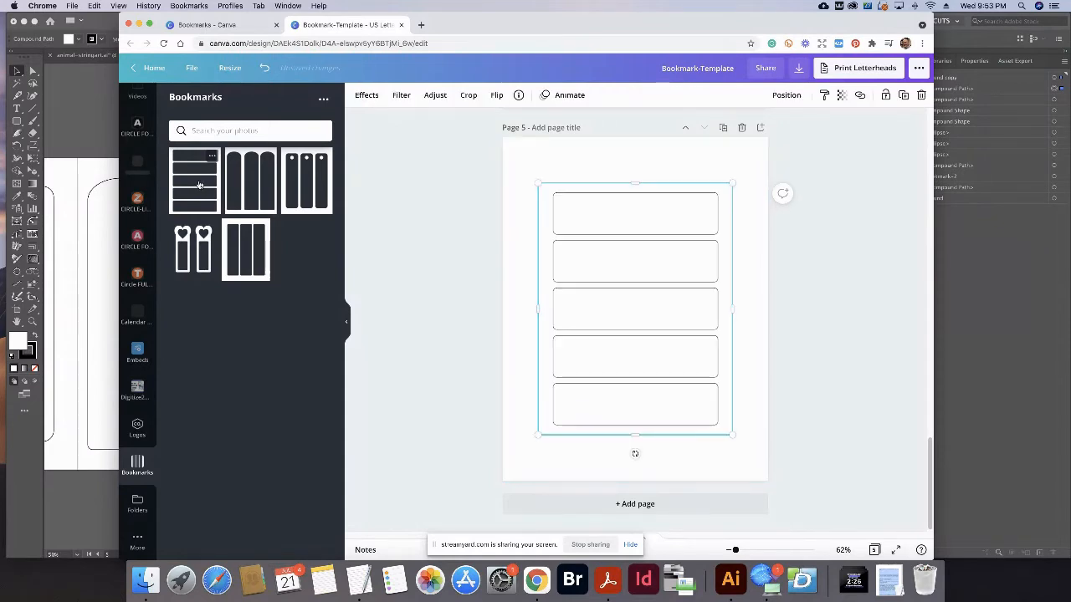
{"action": "left_click_drag", "start_coordinate": [538, 182], "coordinate": [503, 137]}
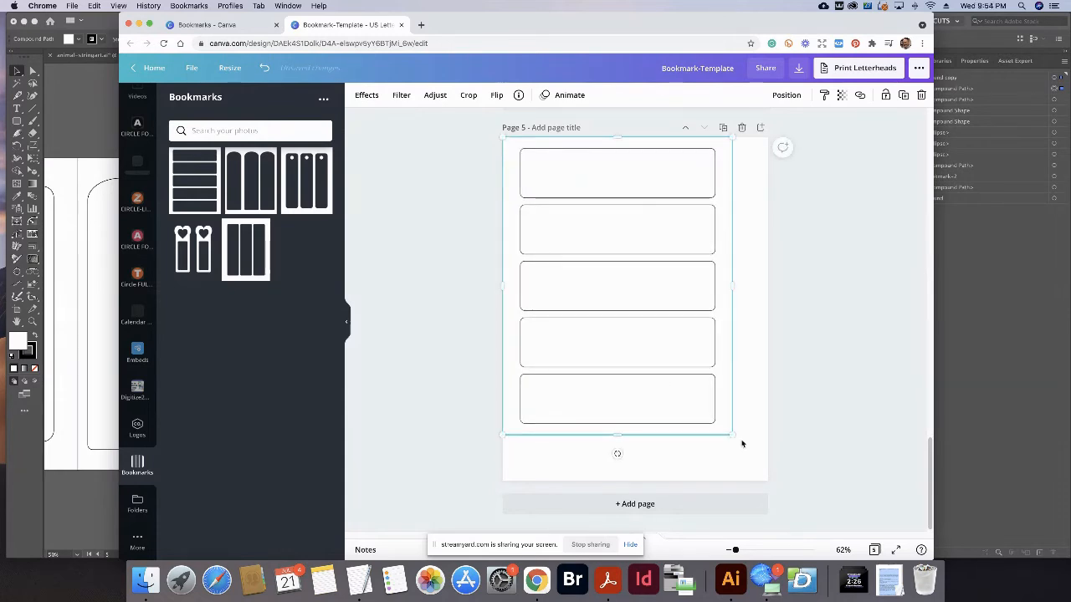
{"action": "left_click_drag", "start_coordinate": [734, 435], "coordinate": [767, 481]}
{"action": "scroll", "coordinate": [661, 261], "scroll_direction": "up", "scroll_amount": 5}
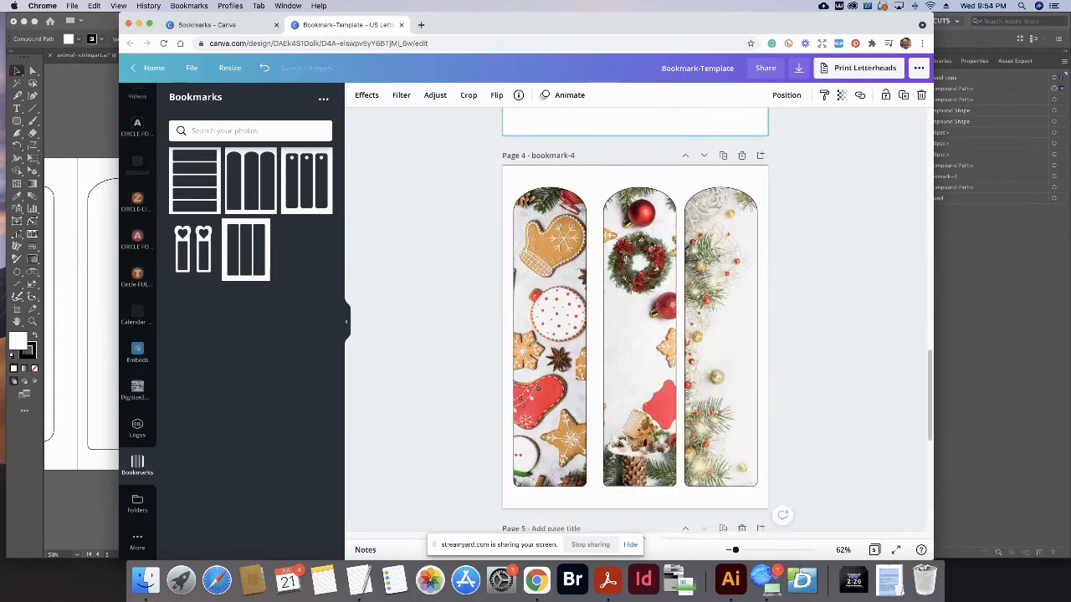
{"action": "scroll", "coordinate": [656, 256], "scroll_direction": "down", "scroll_amount": 5}
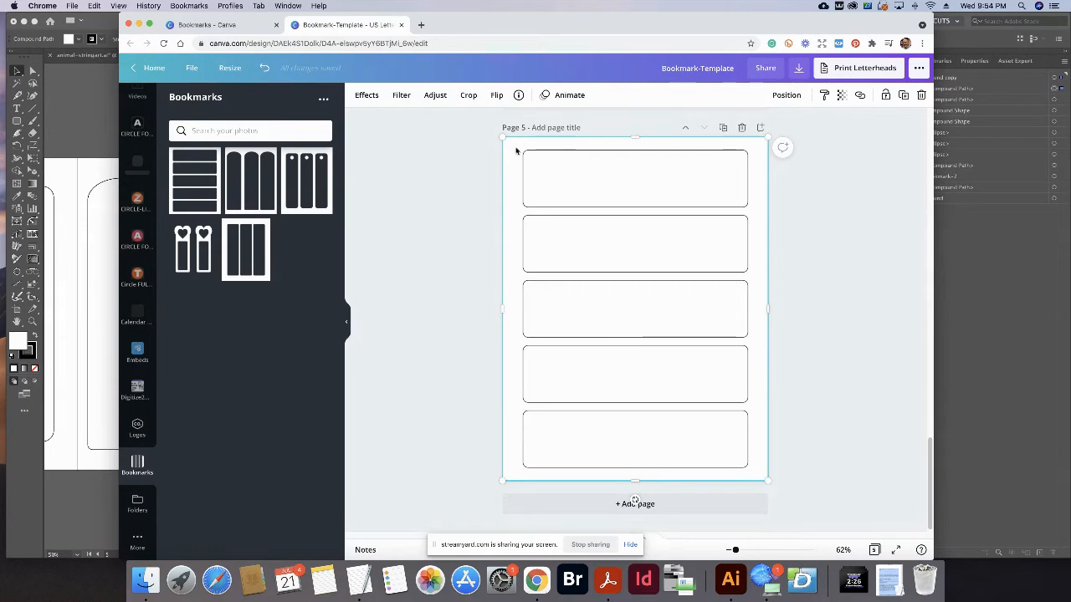
{"action": "mouse_move", "coordinate": [515, 153]}
{"action": "left_mouse_down"}
{"action": "mouse_move", "coordinate": [527, 160]}
{"action": "mouse_move", "coordinate": [515, 151]}
{"action": "left_mouse_up"}
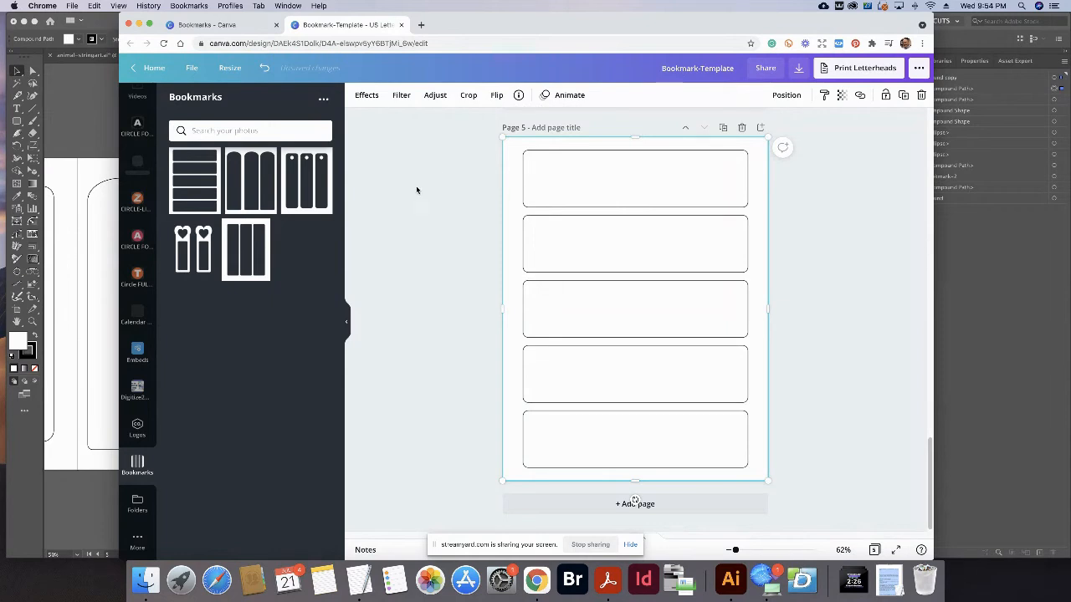
Add the dark wood Christmas photo with lights and snowflakes to page 5 and enlarge it over the first strip.
{"action": "scroll", "coordinate": [138, 322], "scroll_direction": "up", "scroll_amount": 6}
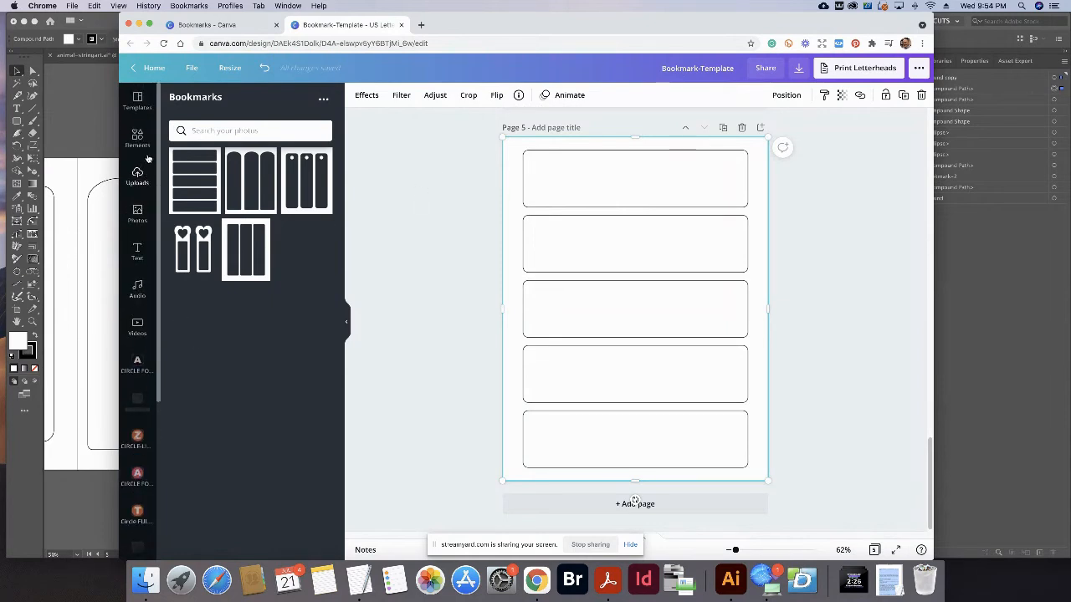
{"action": "scroll", "coordinate": [143, 241], "scroll_direction": "down", "scroll_amount": 2}
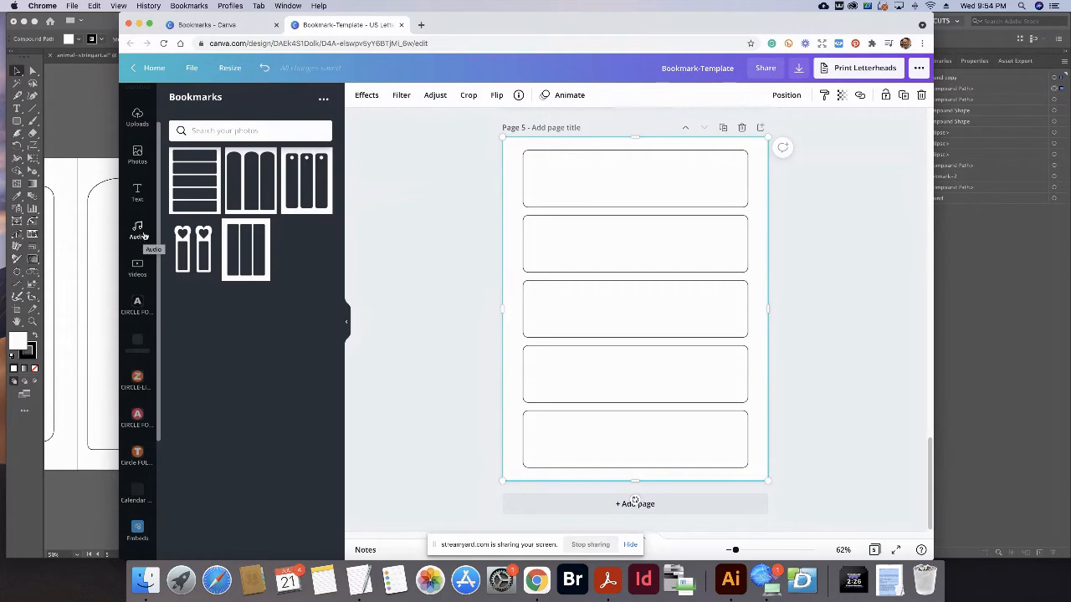
{"action": "scroll", "coordinate": [144, 236], "scroll_direction": "down", "scroll_amount": 5}
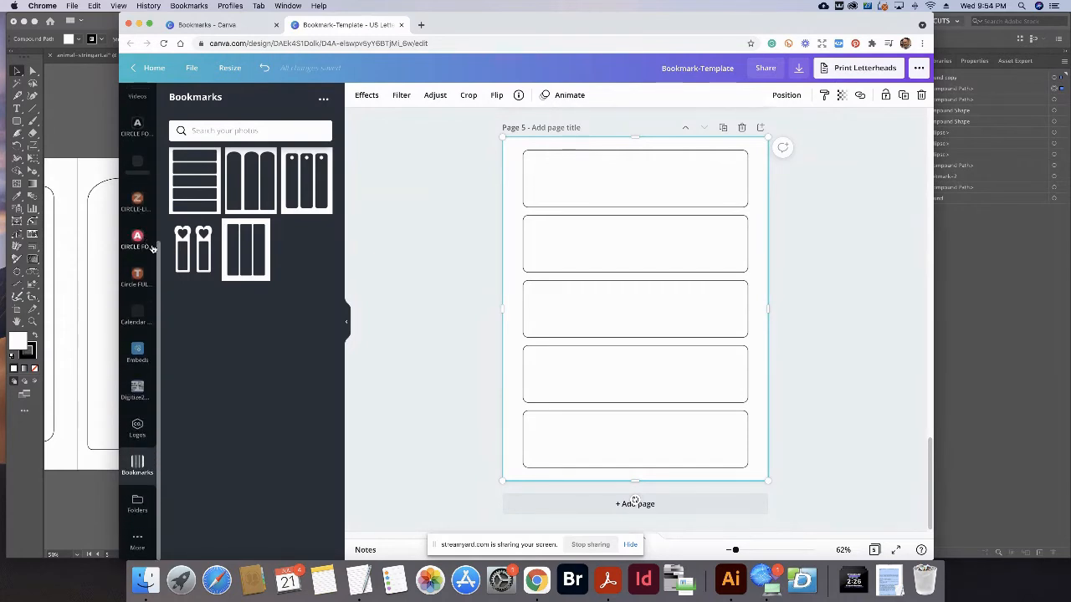
{"action": "left_click_drag", "start_coordinate": [158, 249], "coordinate": [158, 244]}
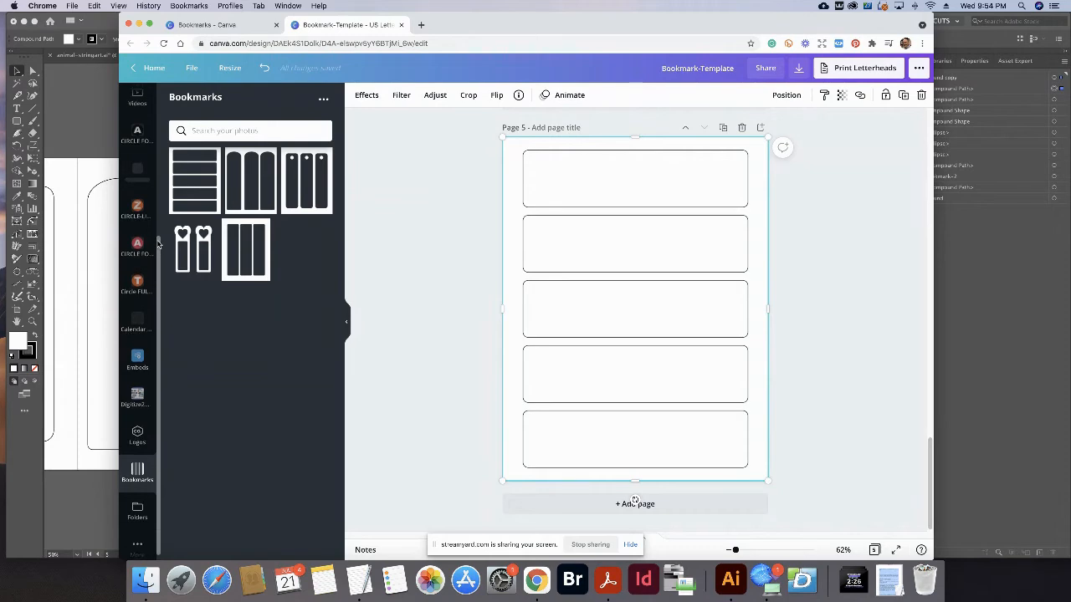
{"action": "scroll", "coordinate": [150, 239], "scroll_direction": "up", "scroll_amount": 6}
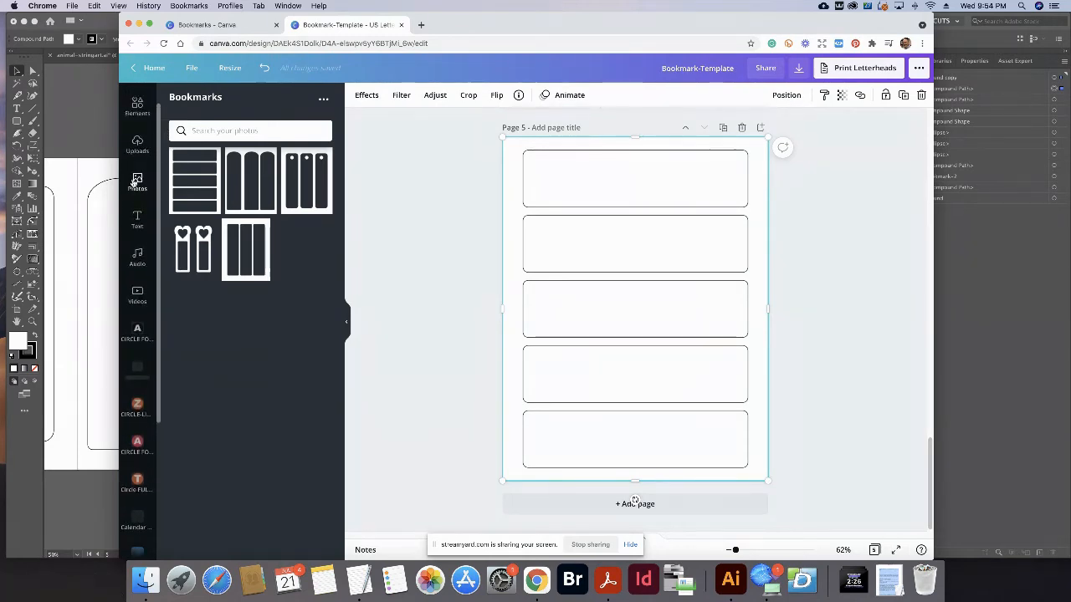
{"action": "left_click", "coordinate": [137, 182]}
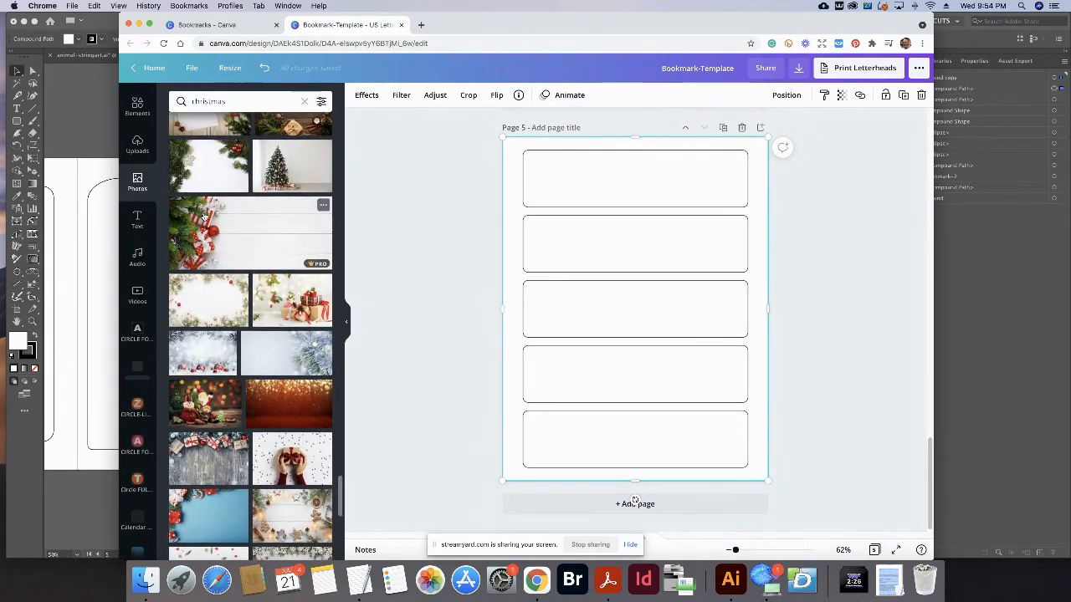
{"action": "scroll", "coordinate": [203, 217], "scroll_direction": "down", "scroll_amount": 3}
{"action": "scroll", "coordinate": [203, 217], "scroll_direction": "down", "scroll_amount": 5}
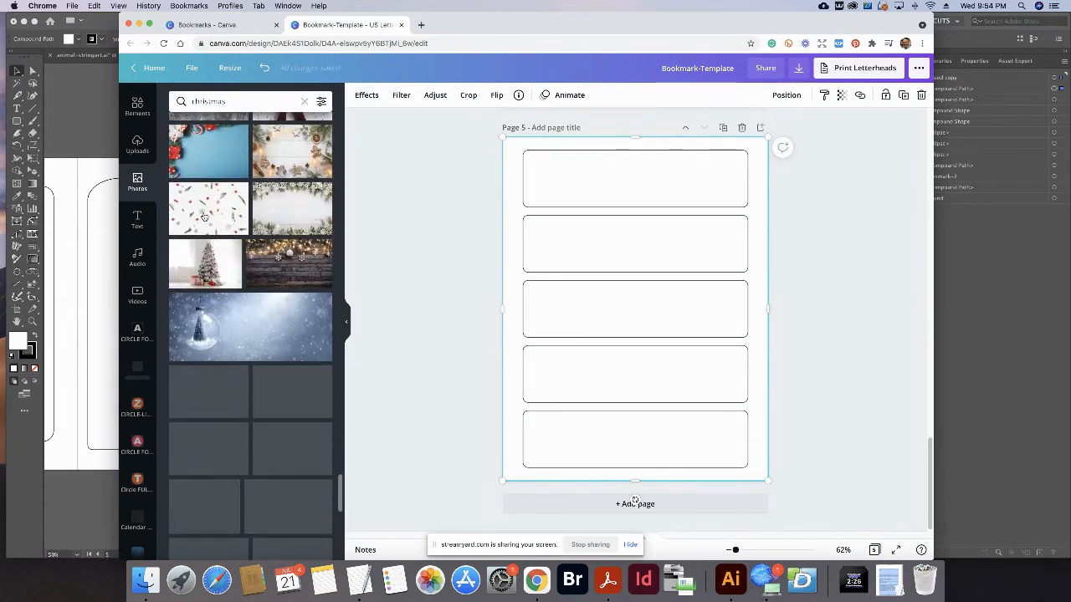
{"action": "left_click", "coordinate": [289, 228]}
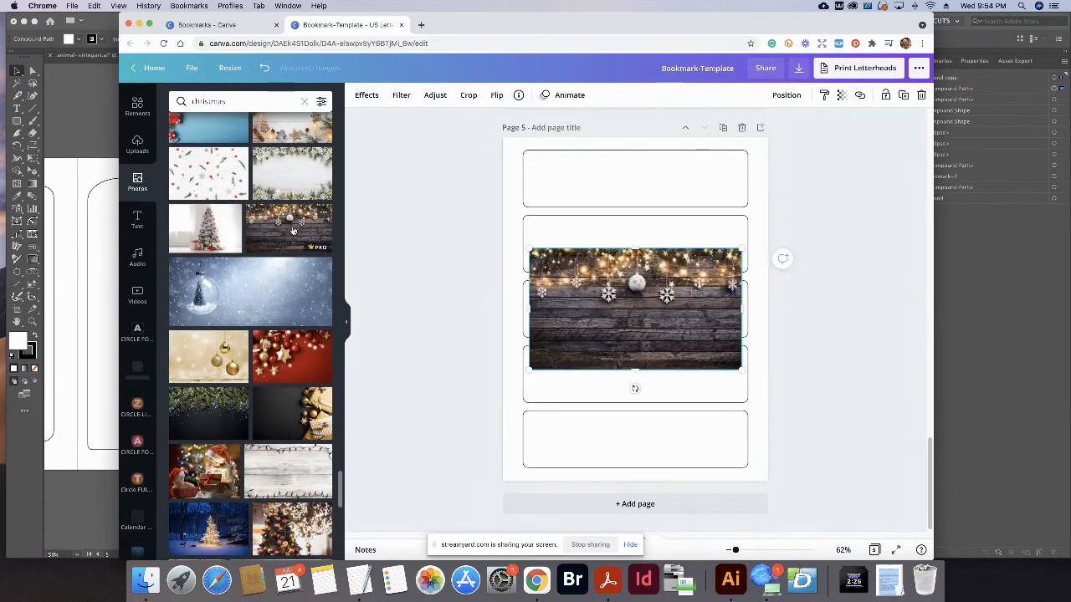
{"action": "left_click_drag", "start_coordinate": [616, 298], "coordinate": [607, 191]}
{"action": "mouse_move", "coordinate": [731, 203]}
{"action": "left_mouse_down"}
{"action": "mouse_move", "coordinate": [755, 203]}
{"action": "mouse_move", "coordinate": [737, 217]}
{"action": "mouse_move", "coordinate": [728, 203]}
{"action": "left_mouse_up"}
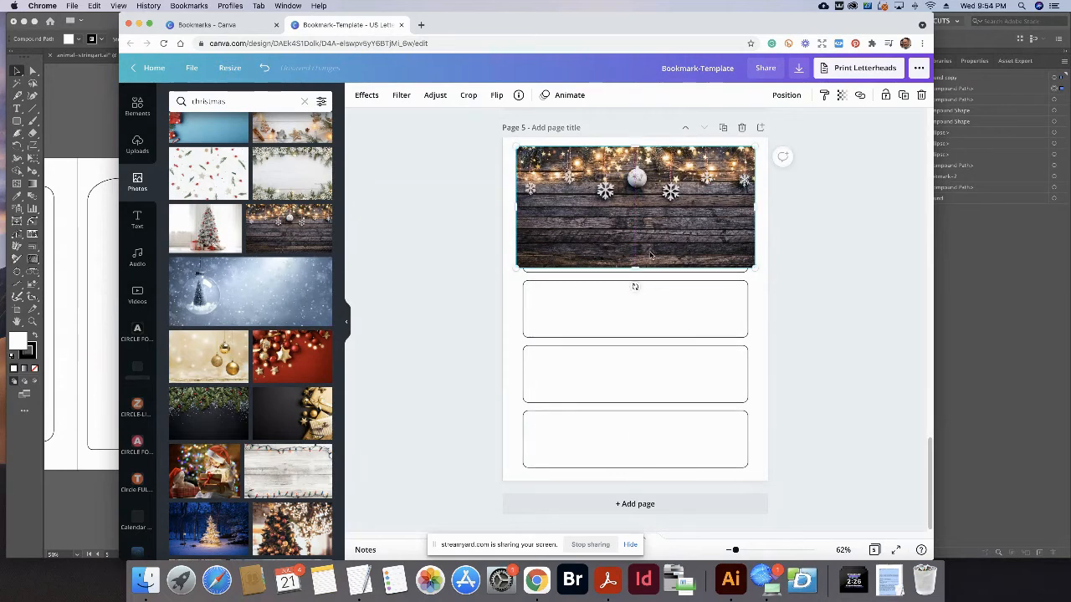
Shift the wood photo down within its crop frame and crop its lower part to the first strip's height.
{"action": "double_click", "coordinate": [650, 255]}
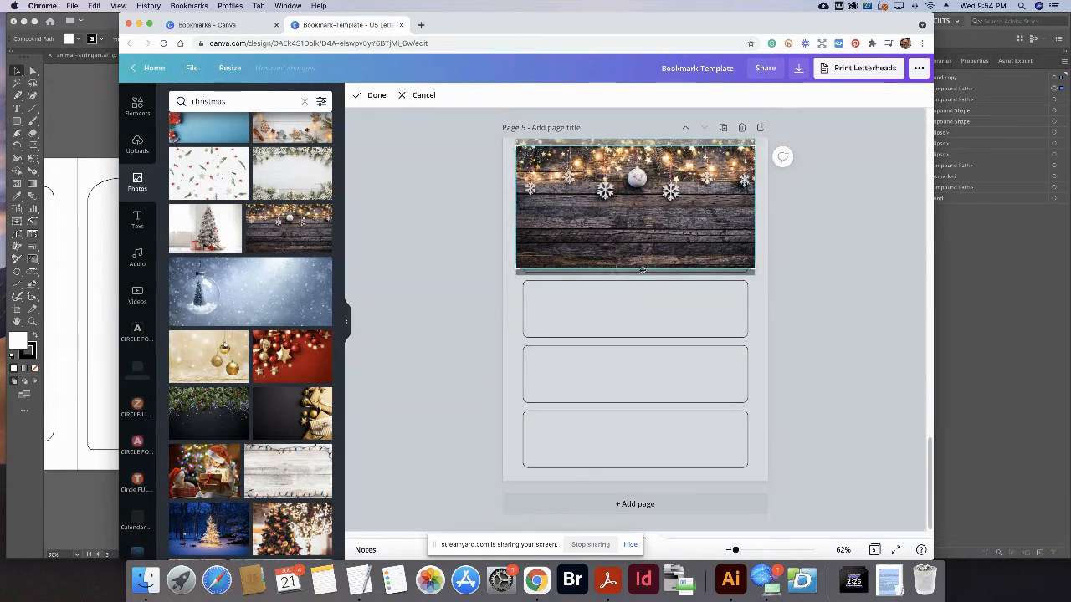
{"action": "left_click_drag", "start_coordinate": [644, 258], "coordinate": [643, 263]}
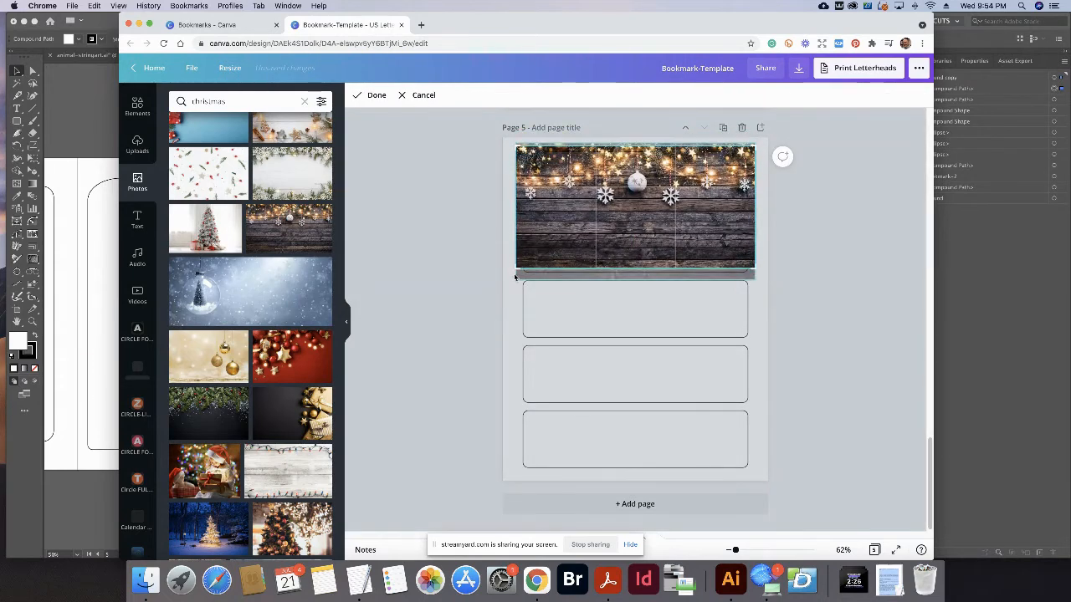
{"action": "left_click_drag", "start_coordinate": [514, 276], "coordinate": [512, 211]}
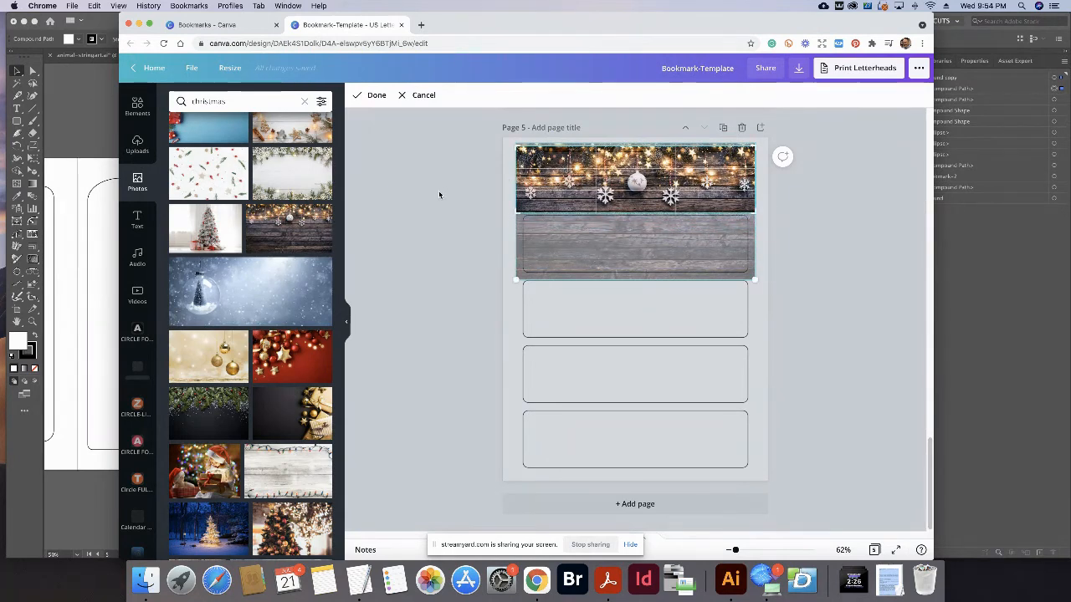
{"action": "left_click", "coordinate": [440, 194]}
{"action": "left_click", "coordinate": [597, 182]}
{"action": "left_click_drag", "start_coordinate": [596, 173], "coordinate": [597, 180]}
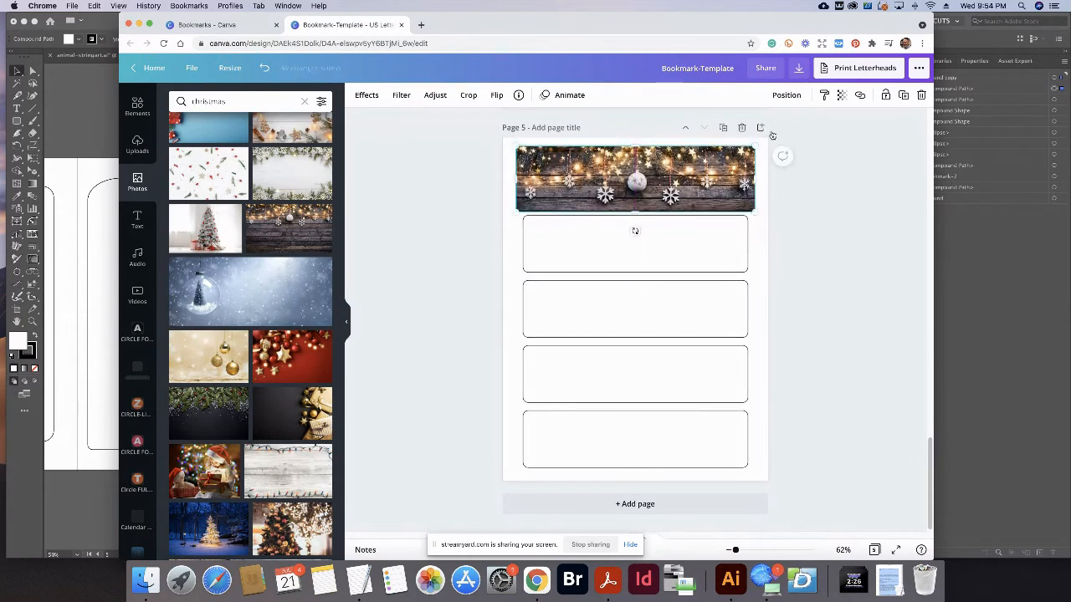
Send the cropped wood photo backward behind the bookmark template.
{"action": "left_click", "coordinate": [786, 95]}
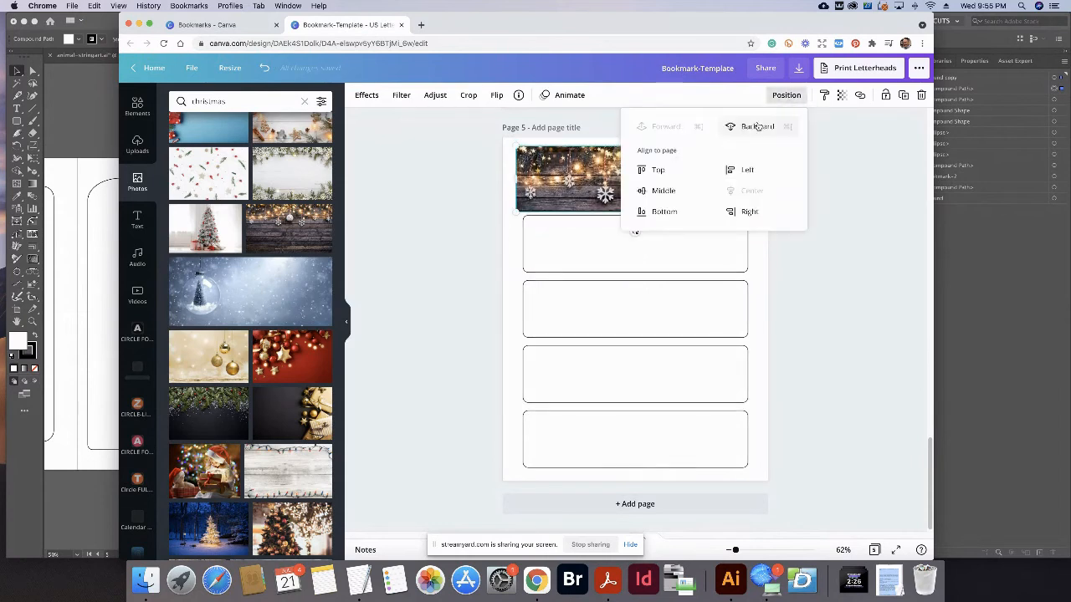
{"action": "left_click", "coordinate": [753, 126]}
{"action": "left_click", "coordinate": [824, 240]}
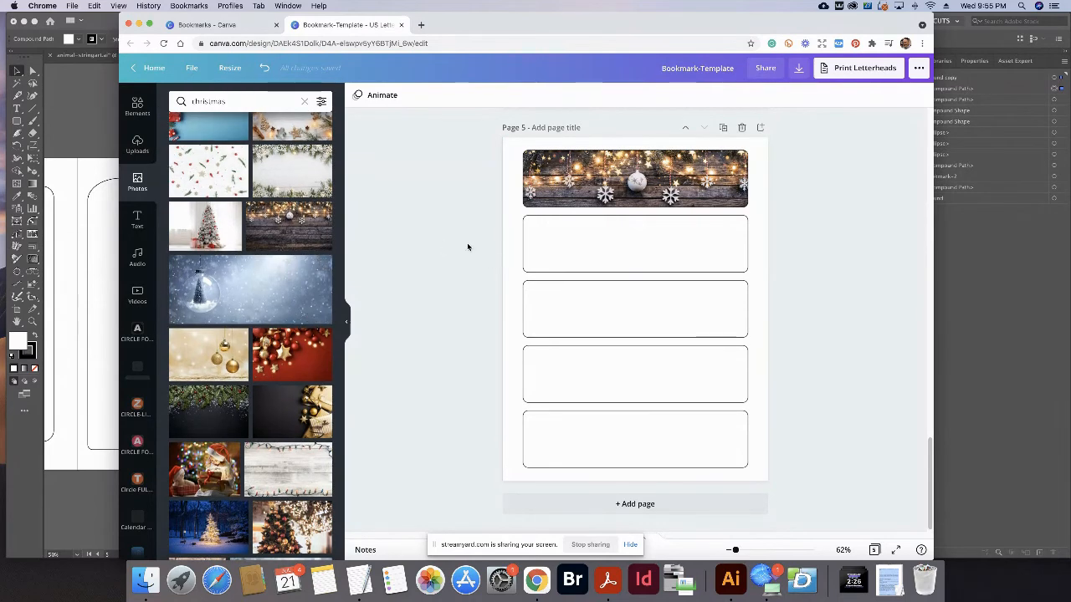
Add the snowy white reindeer photo to page 5 and enlarge it until it covers the second strip.
{"action": "scroll", "coordinate": [276, 285], "scroll_direction": "down", "scroll_amount": 5}
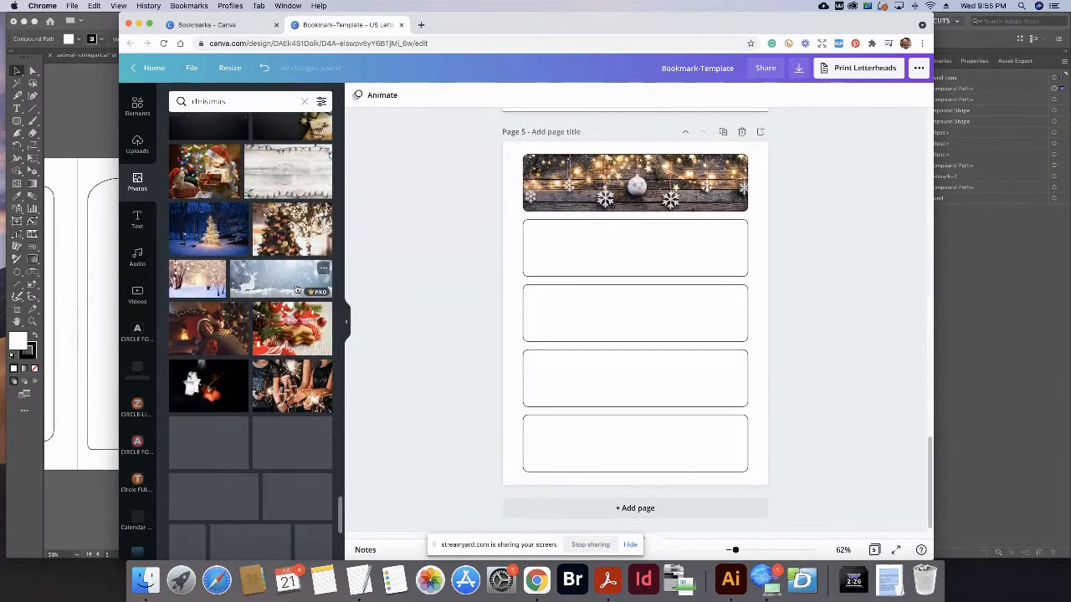
{"action": "left_click_drag", "start_coordinate": [280, 279], "coordinate": [601, 248]}
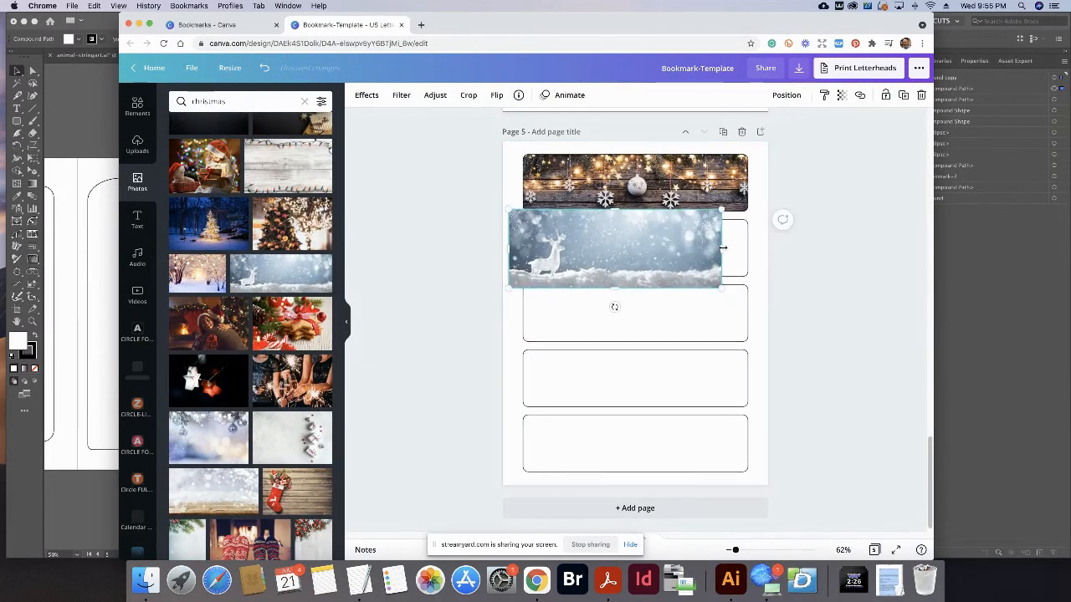
{"action": "left_click_drag", "start_coordinate": [722, 248], "coordinate": [694, 252]}
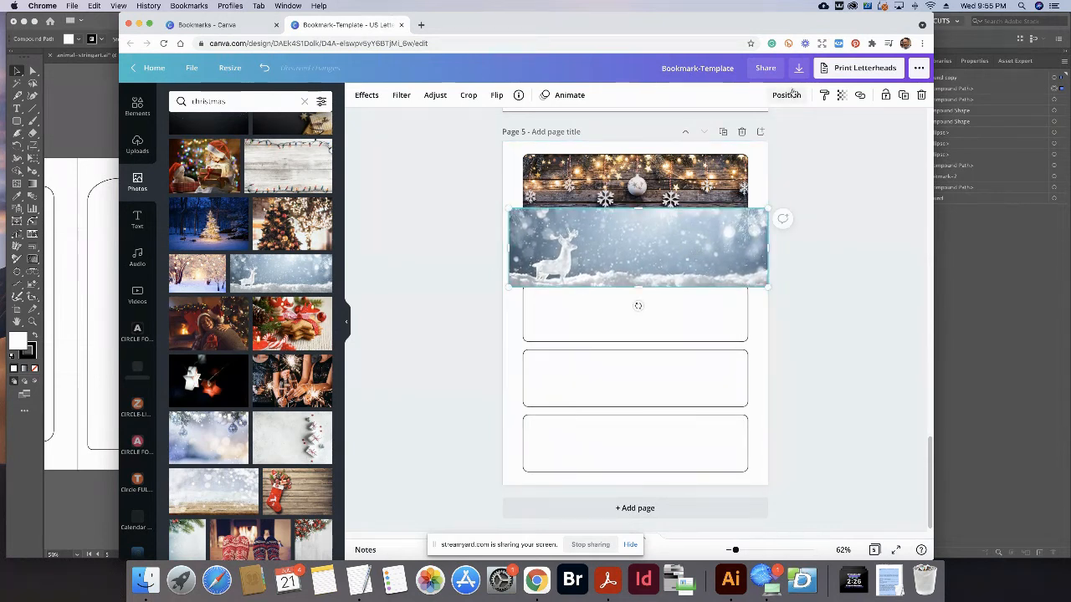
Send the reindeer photo backward behind the bookmark template.
{"action": "left_click", "coordinate": [786, 95]}
{"action": "left_click", "coordinate": [757, 126]}
{"action": "left_click", "coordinate": [458, 291]}
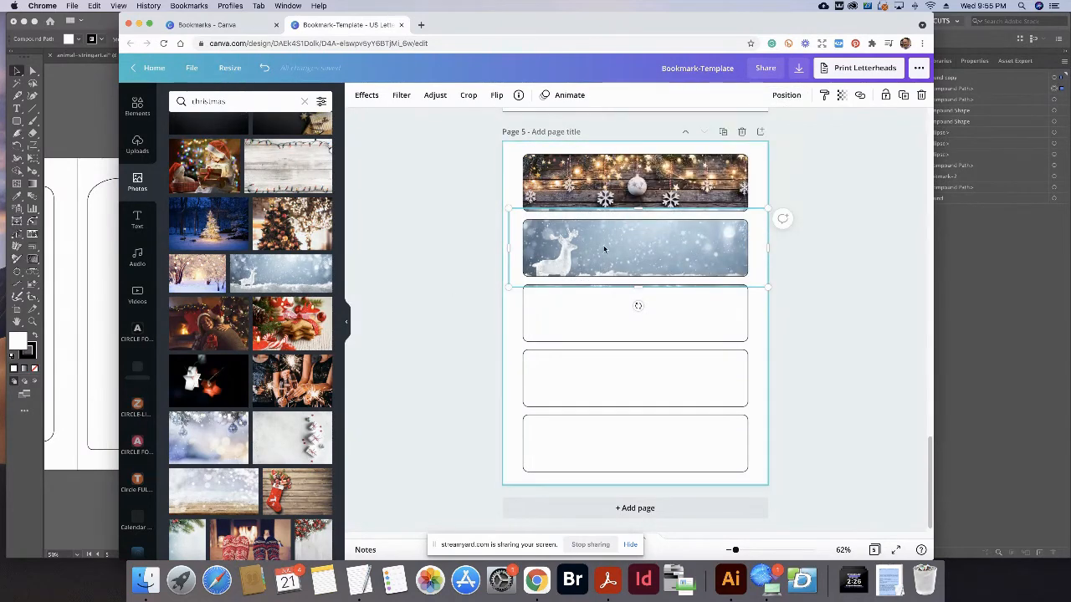
{"action": "double_click", "coordinate": [603, 244]}
{"action": "left_click", "coordinate": [450, 269]}
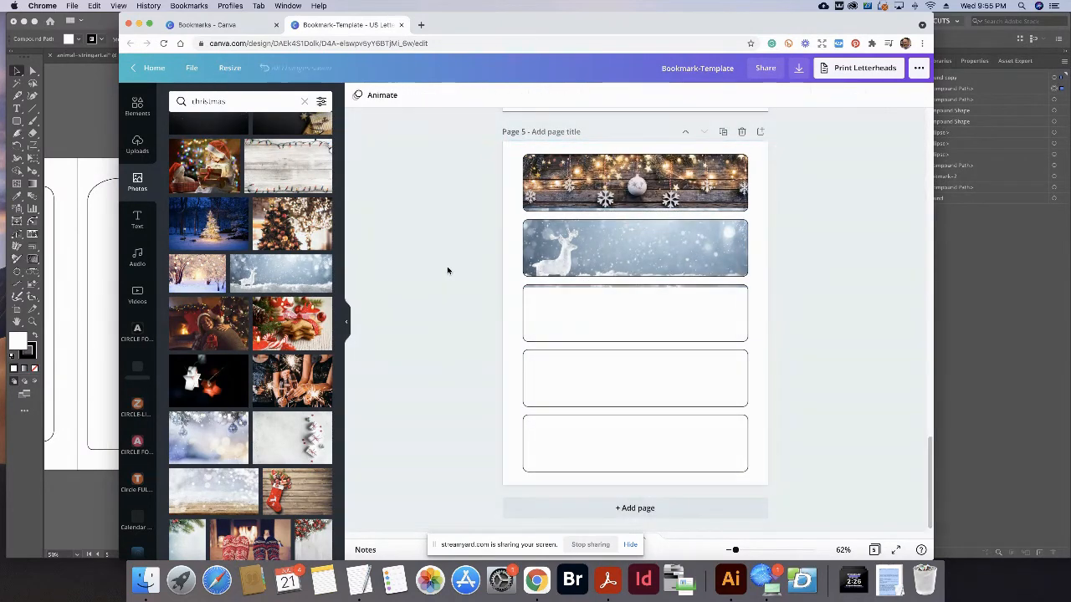
Find the Christmas photo of a red truck with golden lights and add it to page 5 over the third strip.
{"action": "scroll", "coordinate": [216, 355], "scroll_direction": "down", "scroll_amount": 10}
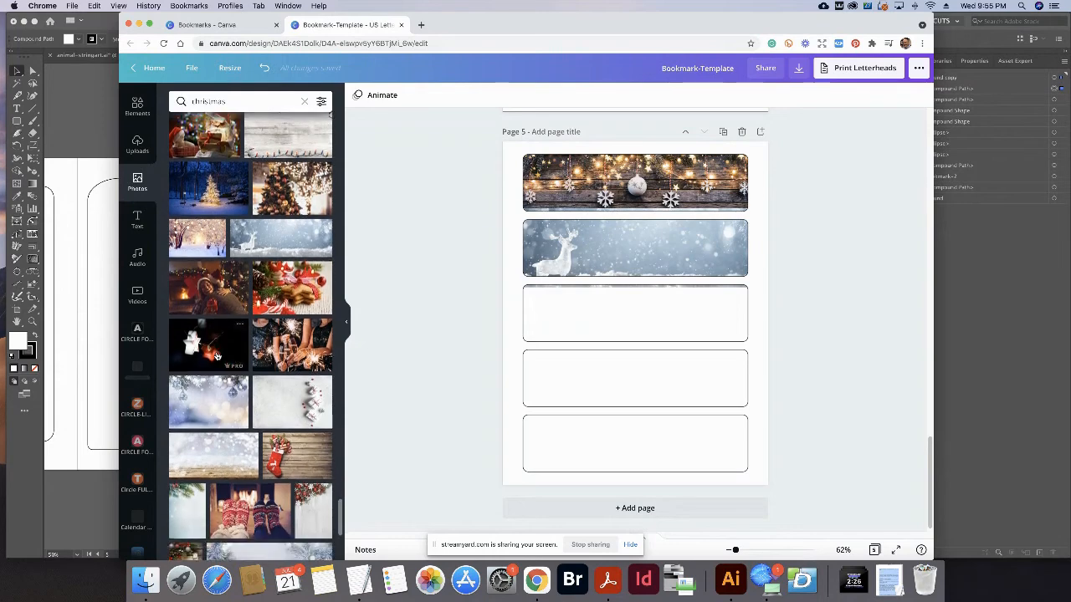
{"action": "scroll", "coordinate": [217, 356], "scroll_direction": "down", "scroll_amount": 2}
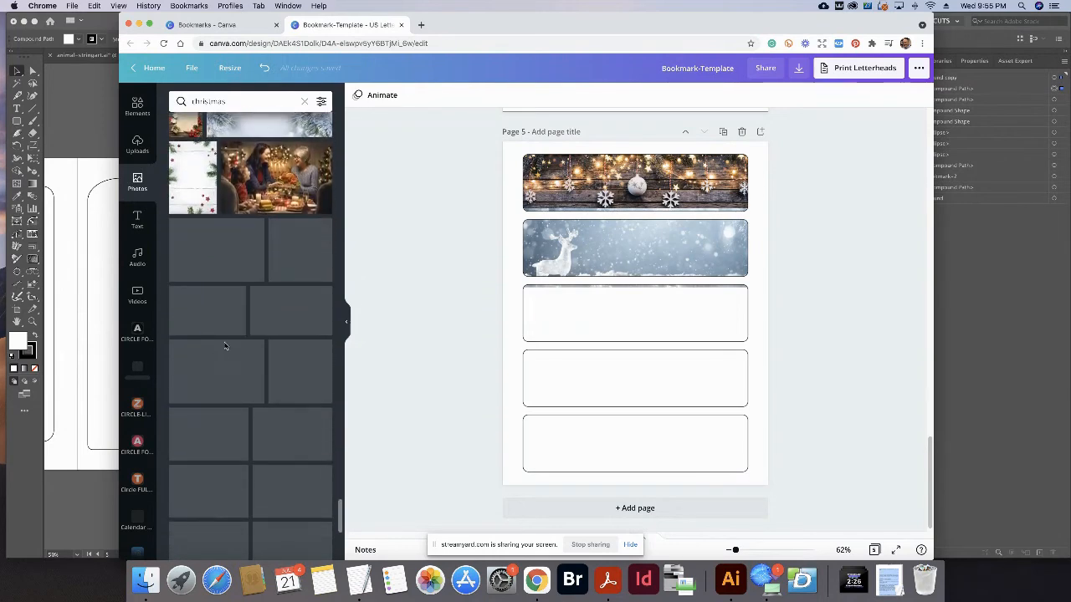
{"action": "scroll", "coordinate": [250, 261], "scroll_direction": "down", "scroll_amount": 8}
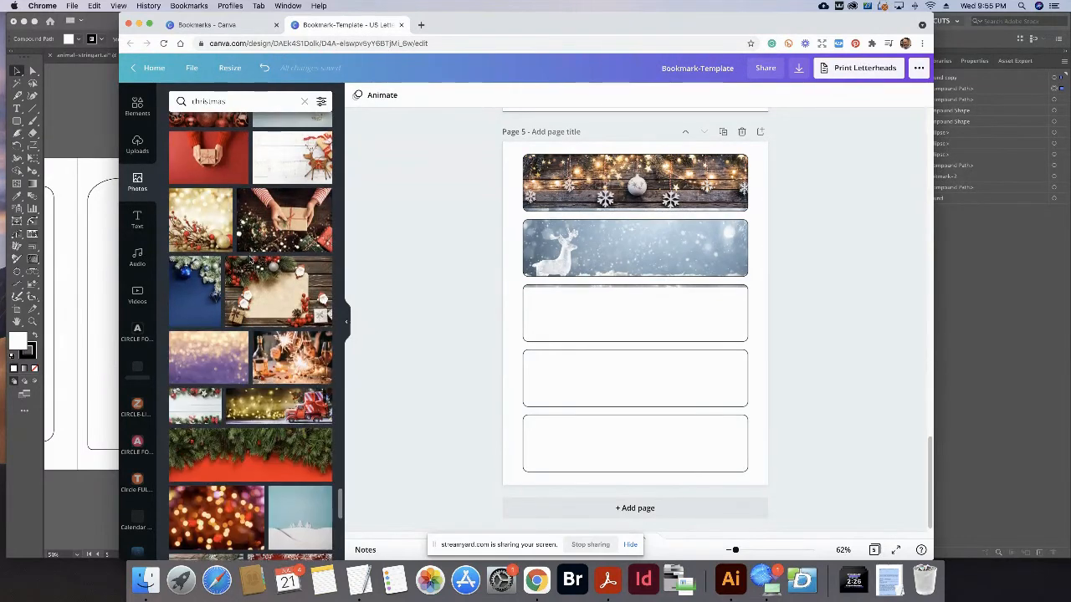
{"action": "scroll", "coordinate": [250, 261], "scroll_direction": "down", "scroll_amount": 1}
{"action": "scroll", "coordinate": [250, 261], "scroll_direction": "down", "scroll_amount": 1}
{"action": "left_click", "coordinate": [271, 368]}
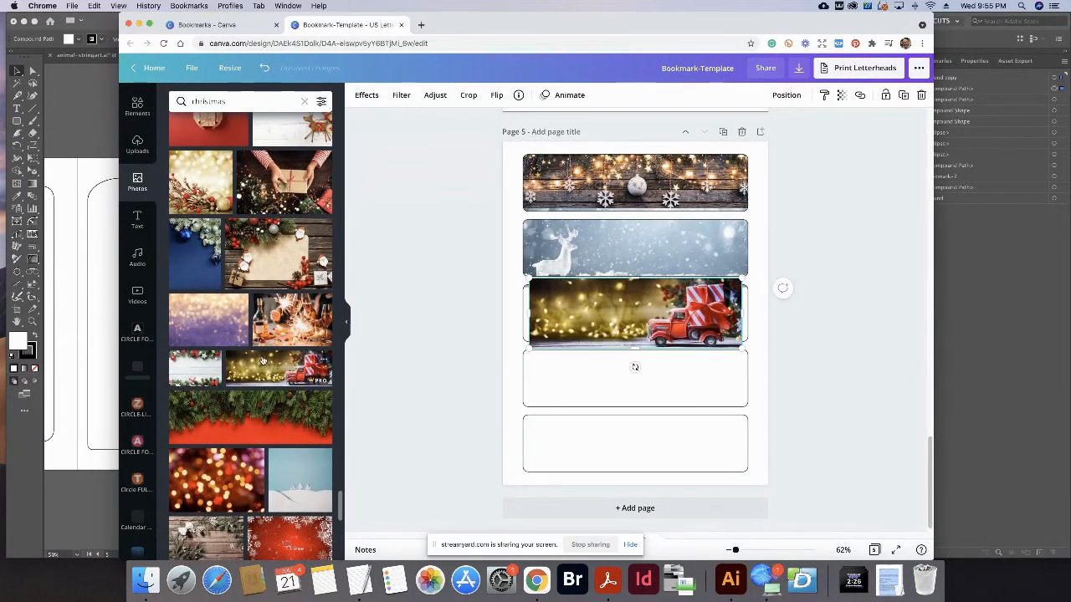
Try to move the truck photo to the page's left side and enlarge it across the third strip.
{"action": "mouse_move", "coordinate": [578, 323]}
{"action": "left_mouse_down"}
{"action": "mouse_move", "coordinate": [567, 334]}
{"action": "mouse_move", "coordinate": [558, 326]}
{"action": "left_mouse_up"}
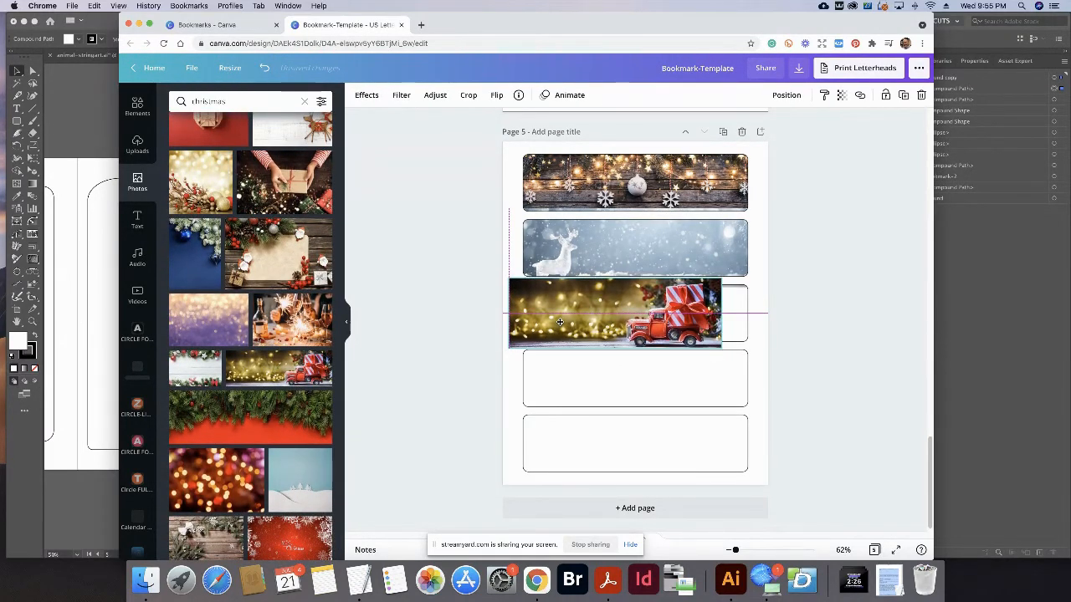
{"action": "left_click_drag", "start_coordinate": [612, 278], "coordinate": [658, 295]}
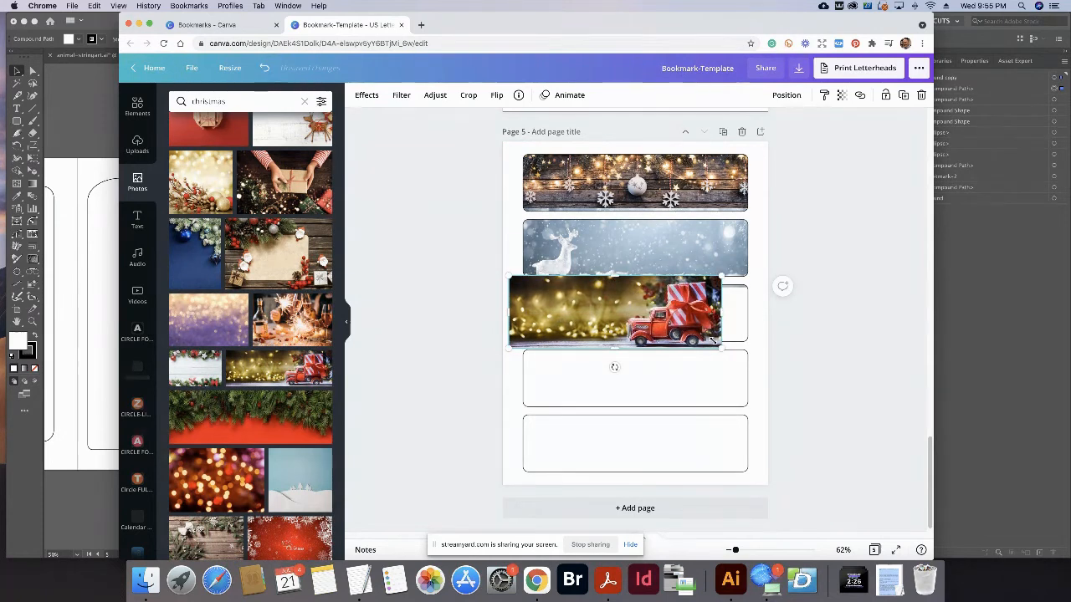
{"action": "left_click_drag", "start_coordinate": [721, 348], "coordinate": [711, 320]}
Try to crop the truck photo's upper and left edges and align it with the third strip.
{"action": "double_click", "coordinate": [641, 292]}
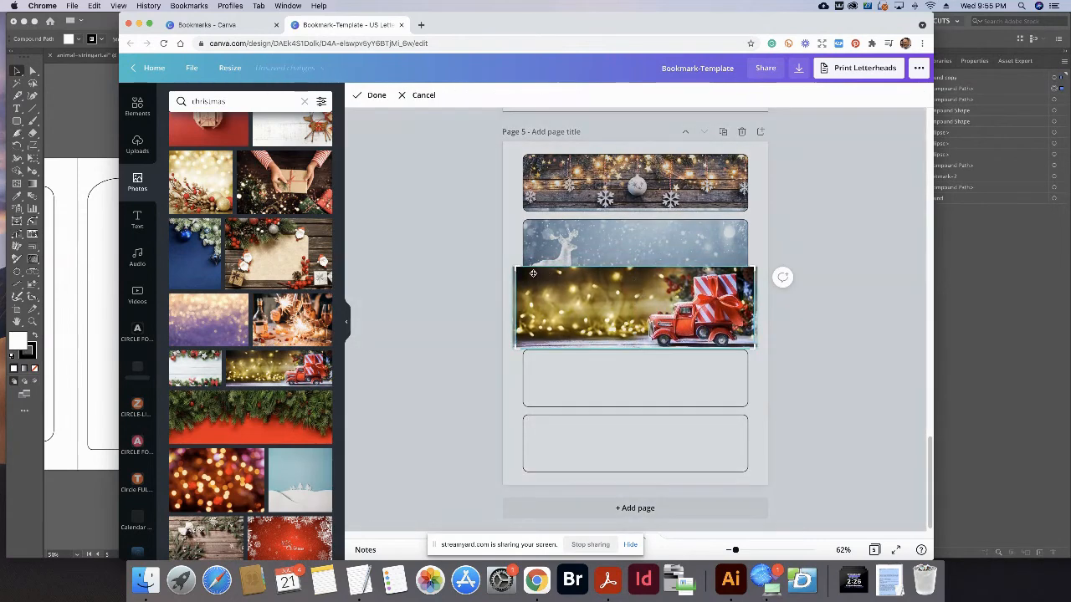
{"action": "left_click_drag", "start_coordinate": [514, 266], "coordinate": [526, 274]}
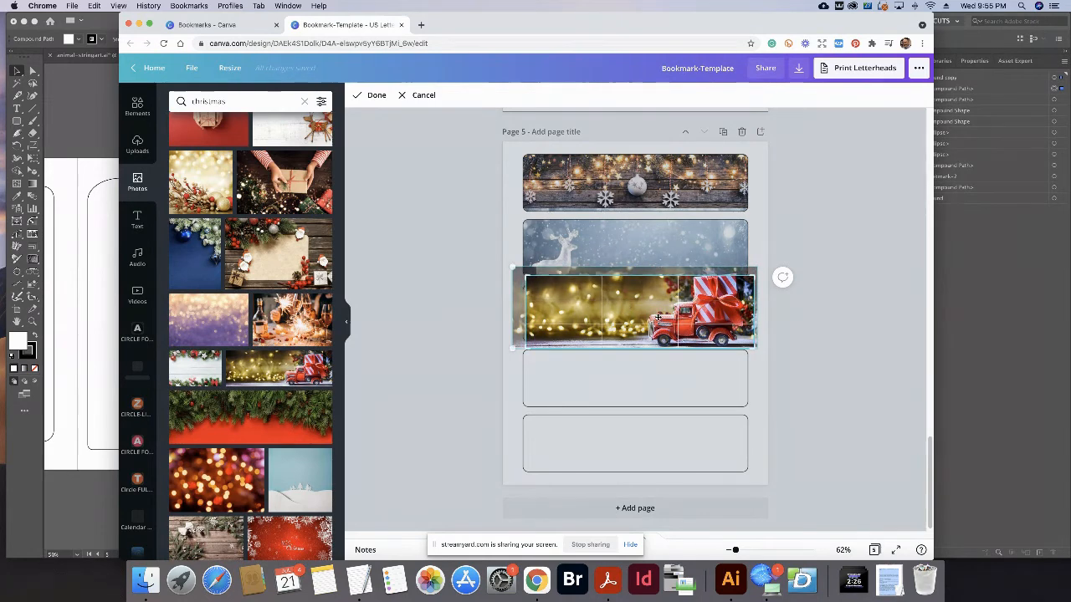
{"action": "left_click", "coordinate": [798, 330]}
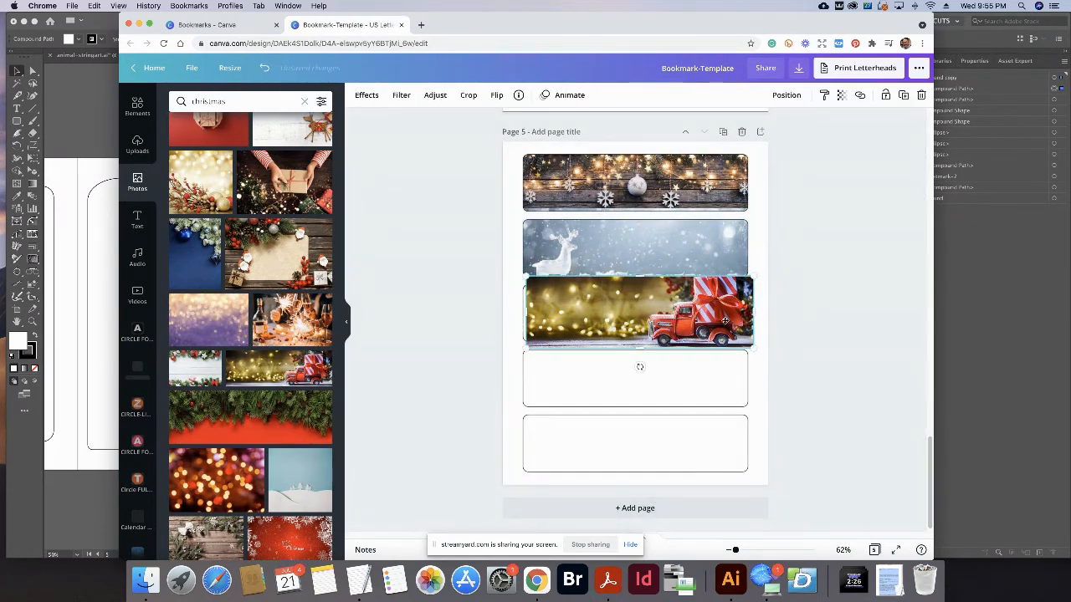
{"action": "left_click_drag", "start_coordinate": [734, 324], "coordinate": [726, 318]}
Try to send the truck photo behind the bookmark template and reselect it there for adjustment.
{"action": "left_click", "coordinate": [795, 96]}
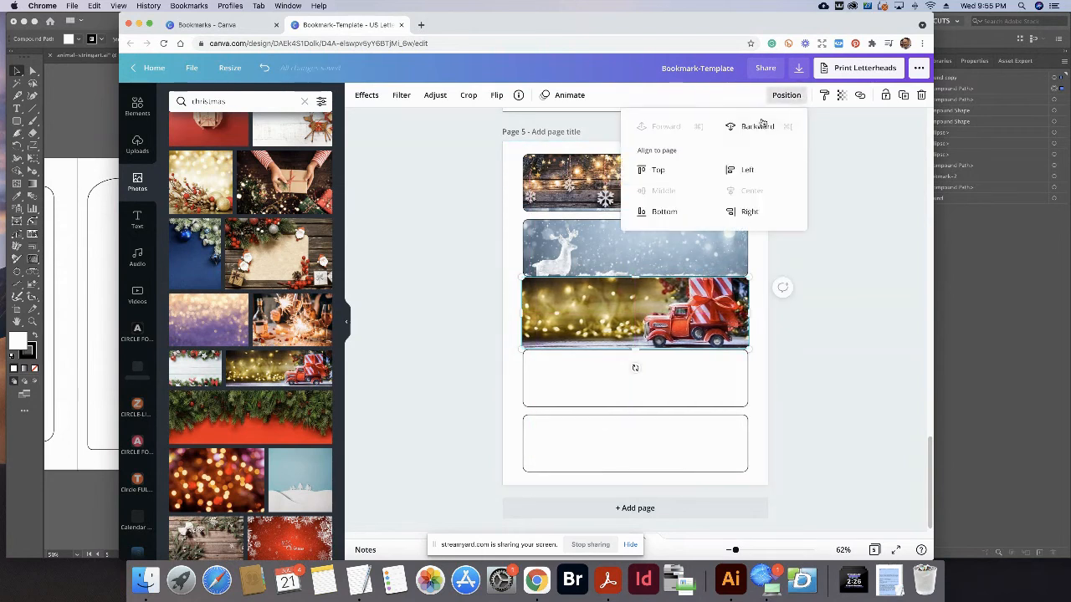
{"action": "left_click", "coordinate": [758, 125]}
{"action": "left_click", "coordinate": [677, 333]}
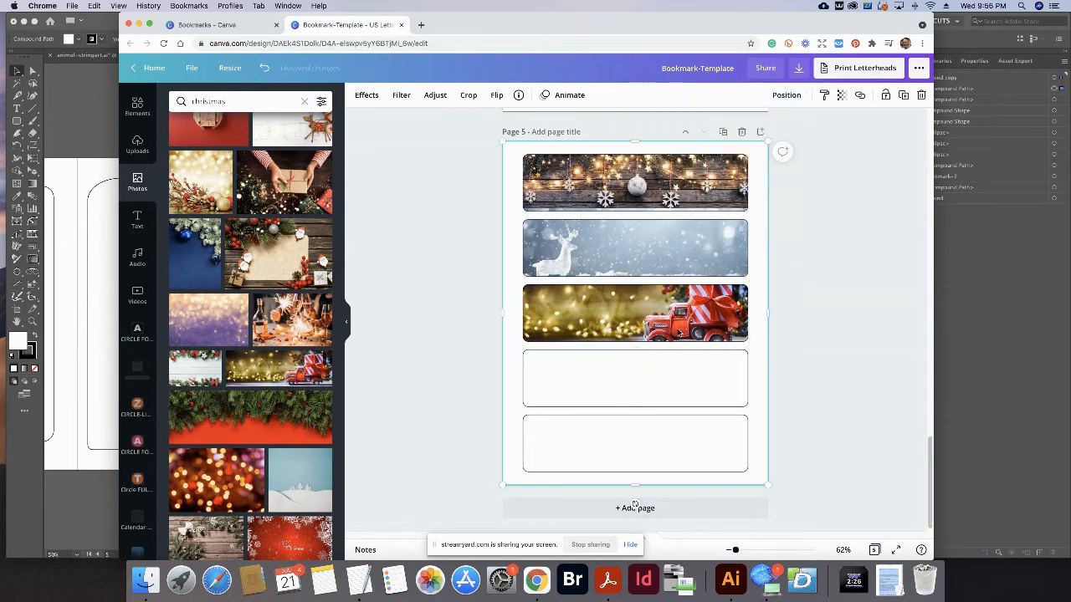
{"action": "double_click", "coordinate": [698, 325]}
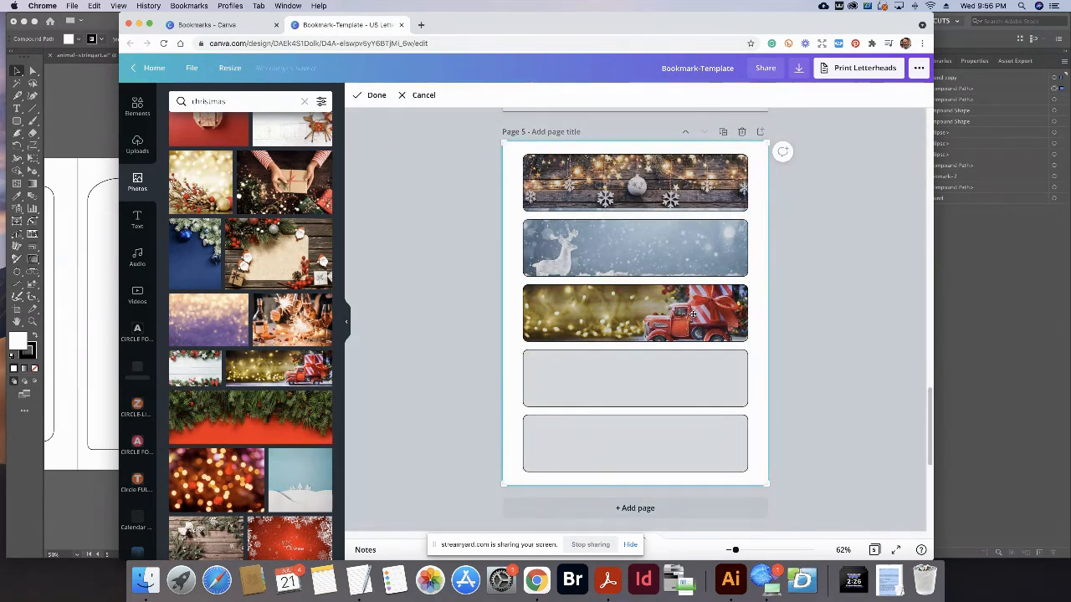
{"action": "left_click", "coordinate": [846, 299]}
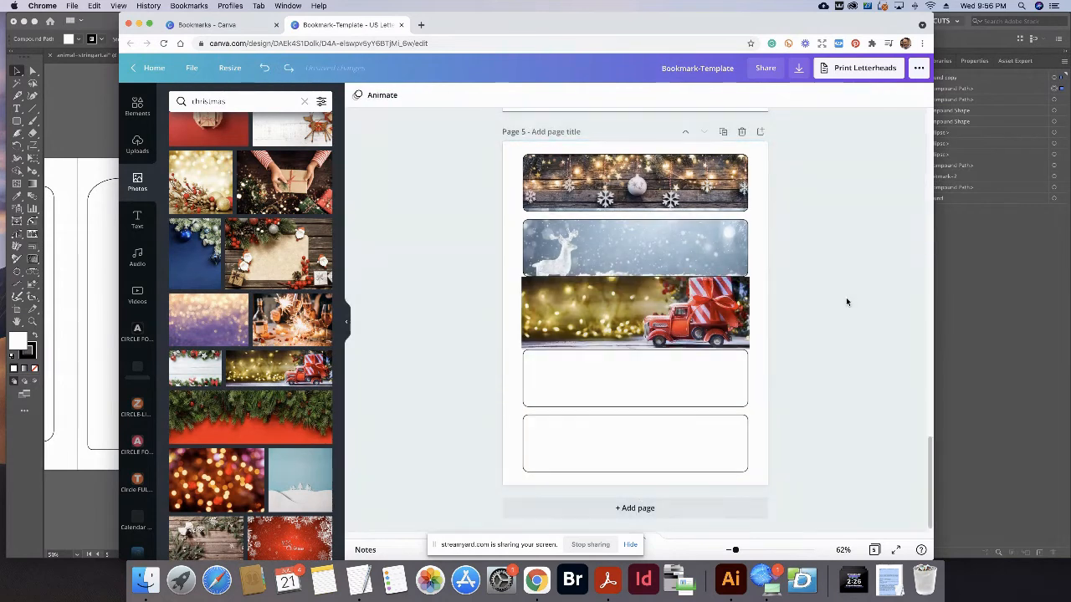
Undo the truck photo edits, then redo only up to the photo's original placement over the third strip.
{"action": "key", "text": "super+z"}
{"action": "key", "text": "super+z"}
{"action": "key", "text": "super+z"}
{"action": "key", "text": "super+z"}
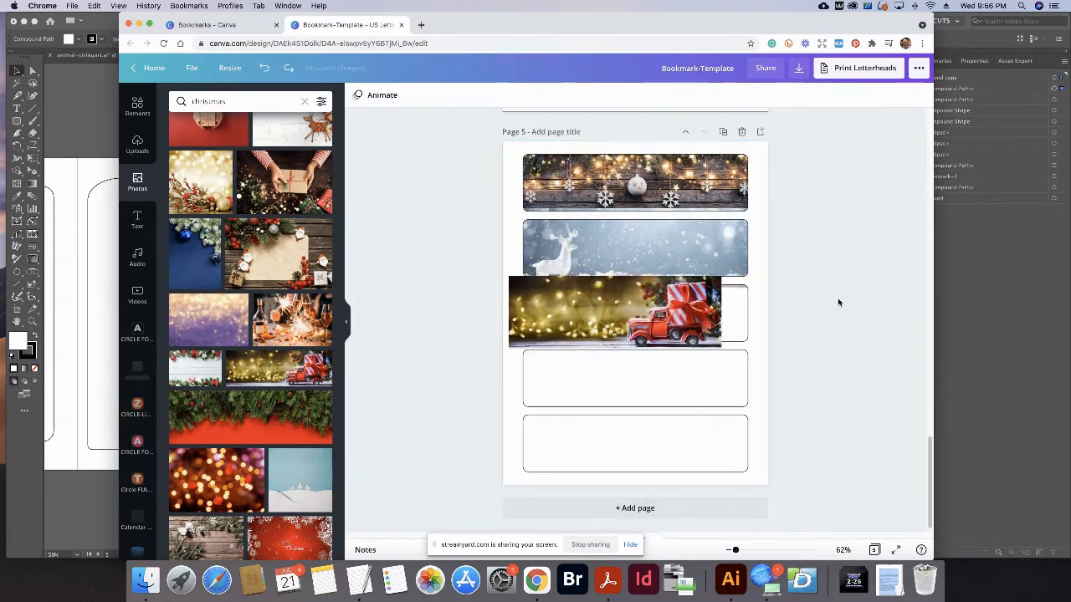
{"action": "key", "text": "super+z"}
{"action": "key", "text": "super+z"}
{"action": "key", "text": "super+z"}
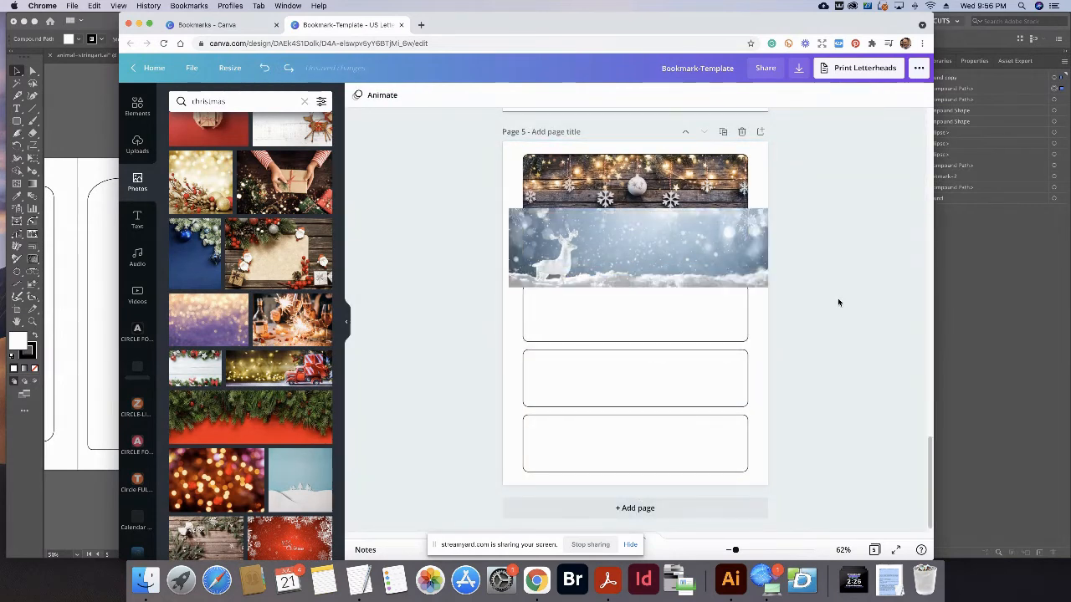
{"action": "key", "text": "super+shift+z"}
{"action": "key", "text": "super+shift+z"}
{"action": "key", "text": "super+shift+z"}
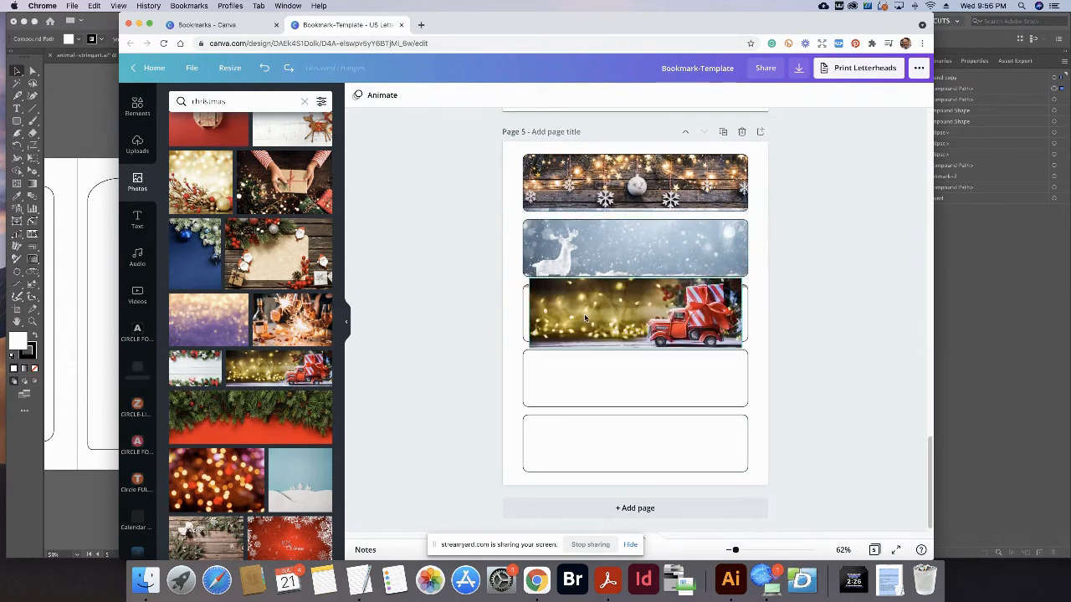
Shrink the truck photo so it fits inside the right part of the third strip.
{"action": "left_click", "coordinate": [574, 300]}
{"action": "left_click_drag", "start_coordinate": [527, 277], "coordinate": [628, 313]}
{"action": "scroll", "coordinate": [527, 342], "scroll_direction": "up", "scroll_amount": 5}
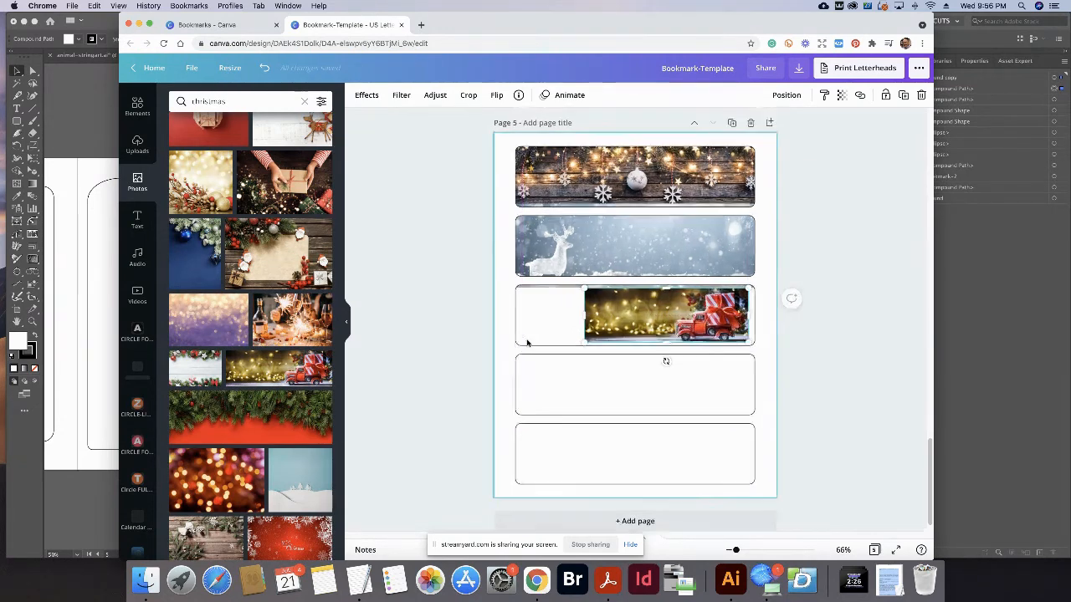
{"action": "left_click_drag", "start_coordinate": [627, 339], "coordinate": [634, 337]}
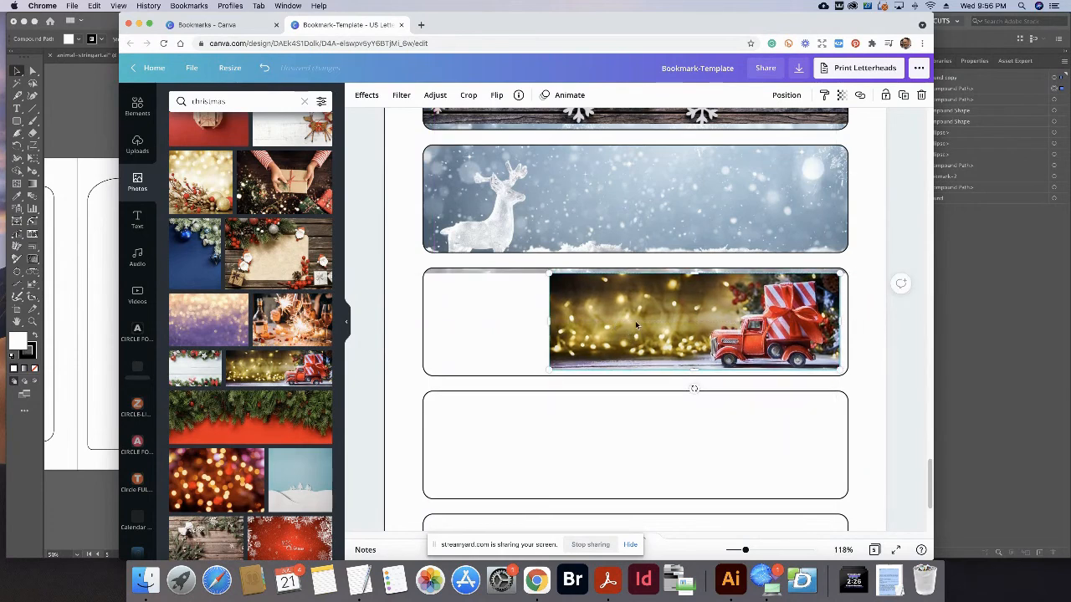
Remove the truck photo's background and nudge the cut-out truck slightly toward the third strip's right end.
{"action": "left_click", "coordinate": [368, 95]}
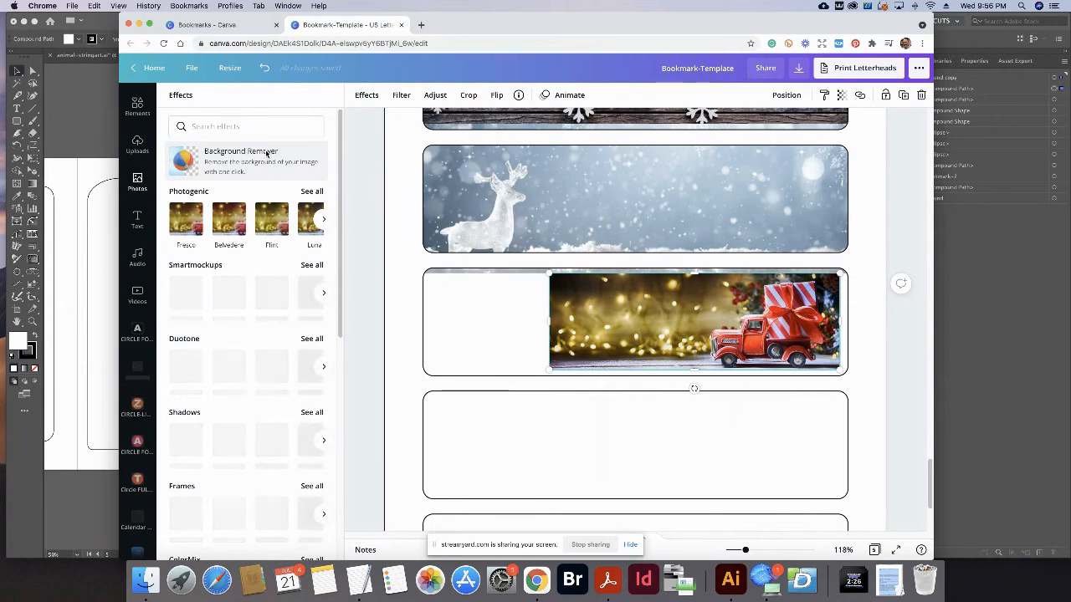
{"action": "left_click", "coordinate": [266, 153]}
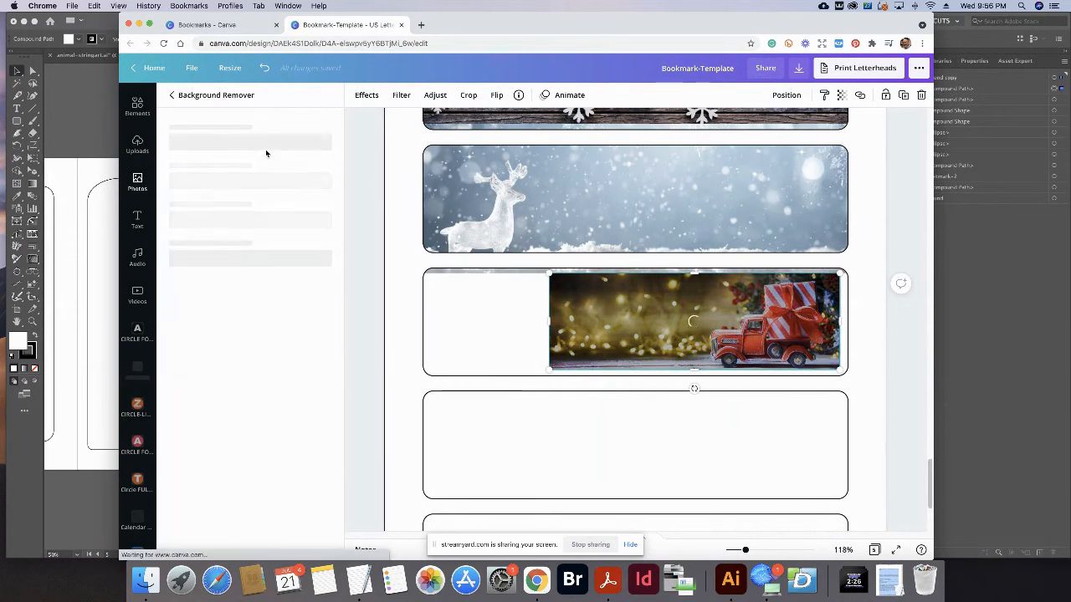
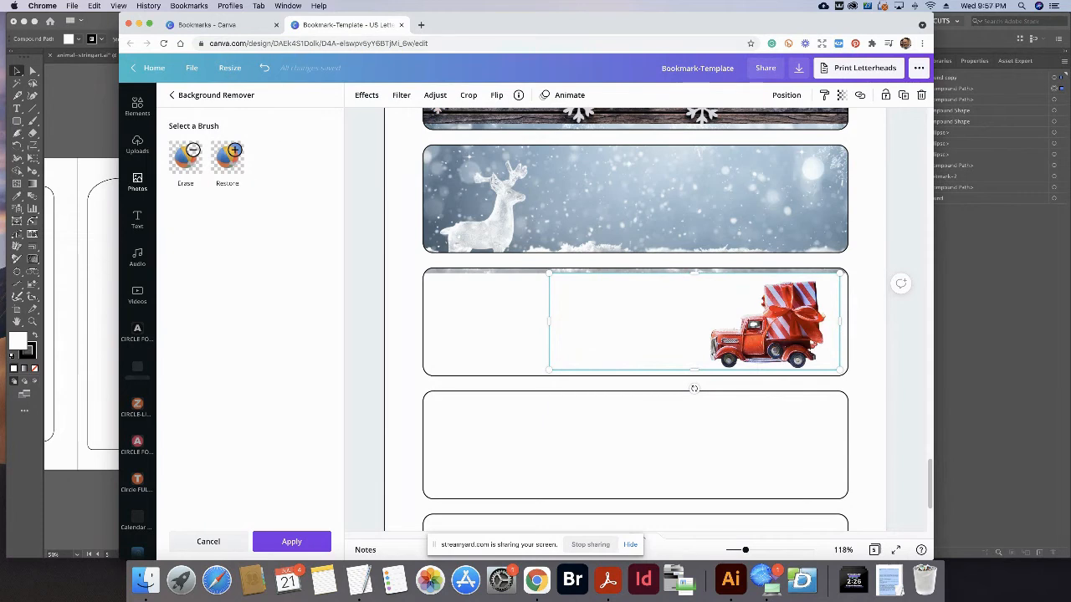
{"action": "left_click", "coordinate": [296, 542]}
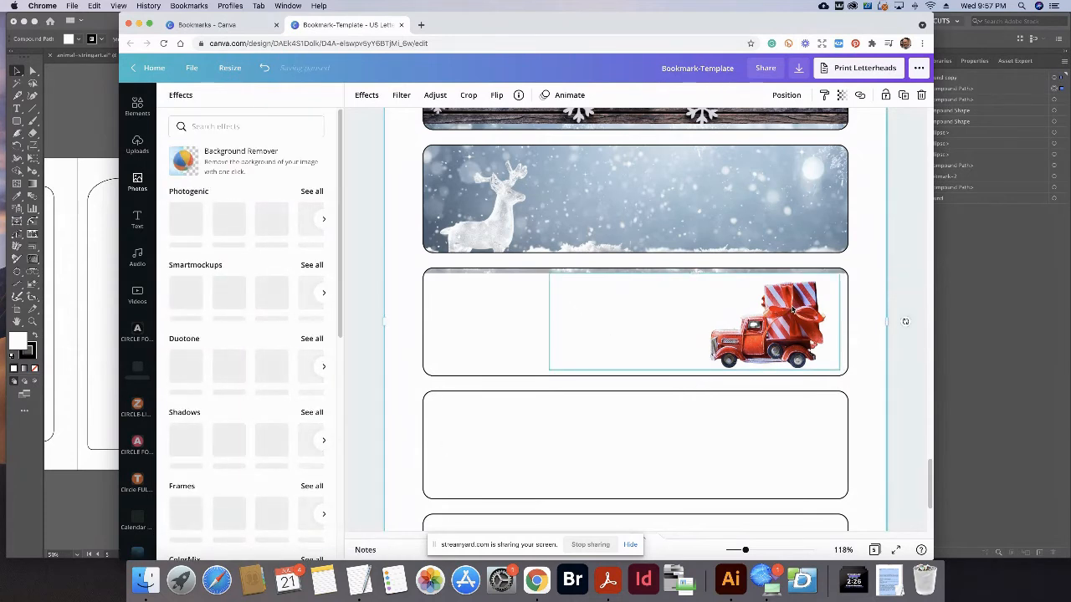
{"action": "left_click_drag", "start_coordinate": [793, 310], "coordinate": [791, 313]}
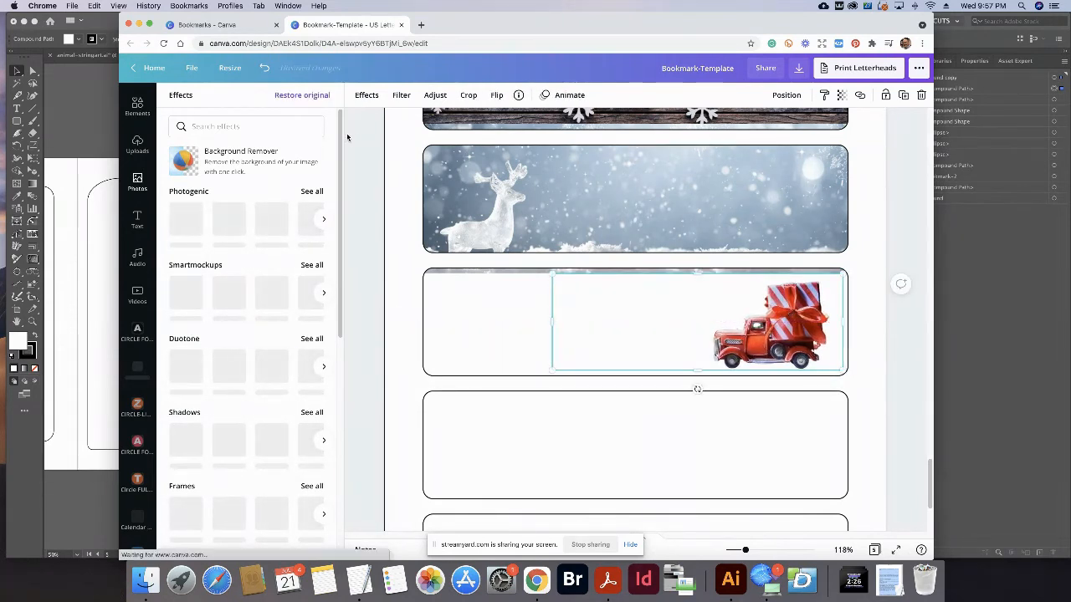
Add the truck photo again and stretch and shift it so its golden lights cover the whole third strip.
{"action": "left_click", "coordinate": [137, 182]}
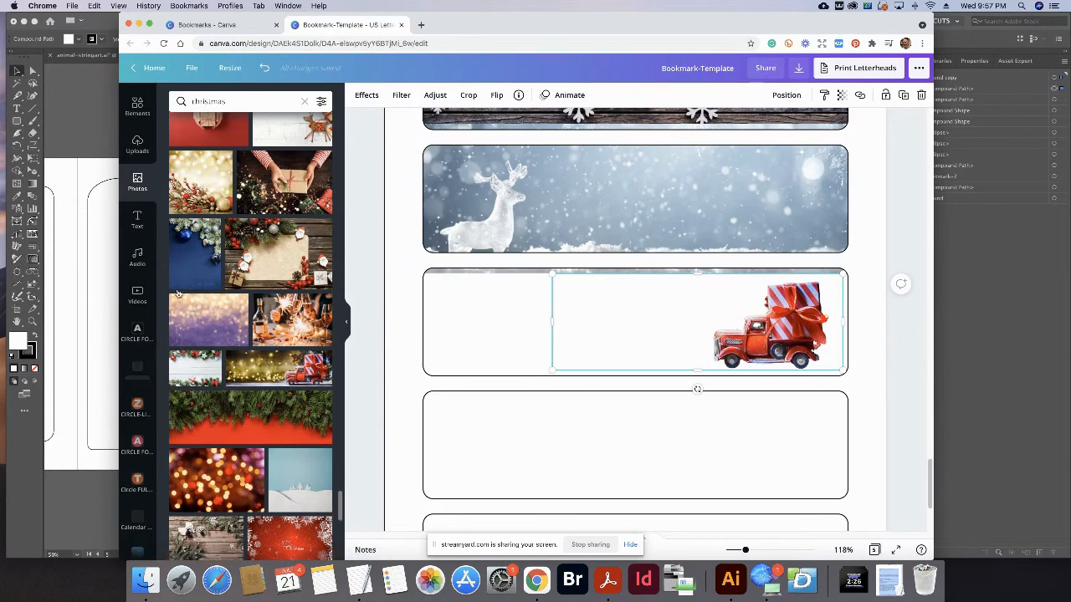
{"action": "left_click", "coordinate": [254, 369]}
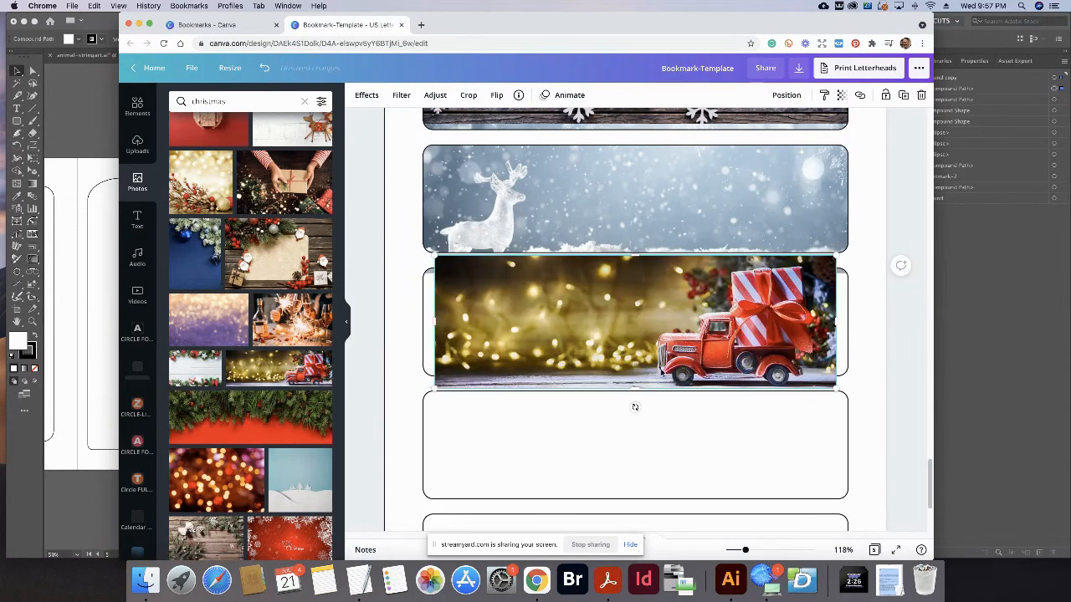
{"action": "left_click_drag", "start_coordinate": [640, 339], "coordinate": [691, 338]}
{"action": "left_click_drag", "start_coordinate": [566, 319], "coordinate": [613, 316]}
{"action": "mouse_move", "coordinate": [523, 323]}
{"action": "left_mouse_down"}
{"action": "mouse_move", "coordinate": [401, 324]}
{"action": "mouse_move", "coordinate": [531, 324]}
{"action": "left_mouse_up"}
{"action": "left_click_drag", "start_coordinate": [620, 324], "coordinate": [661, 324]}
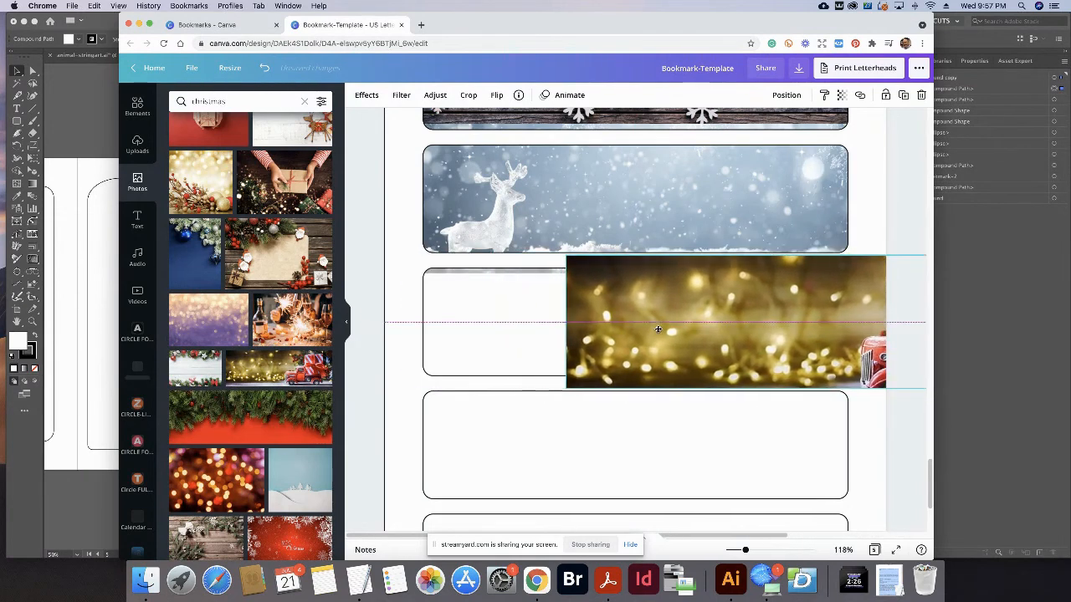
{"action": "left_click_drag", "start_coordinate": [573, 324], "coordinate": [407, 330]}
{"action": "left_click_drag", "start_coordinate": [478, 331], "coordinate": [583, 332]}
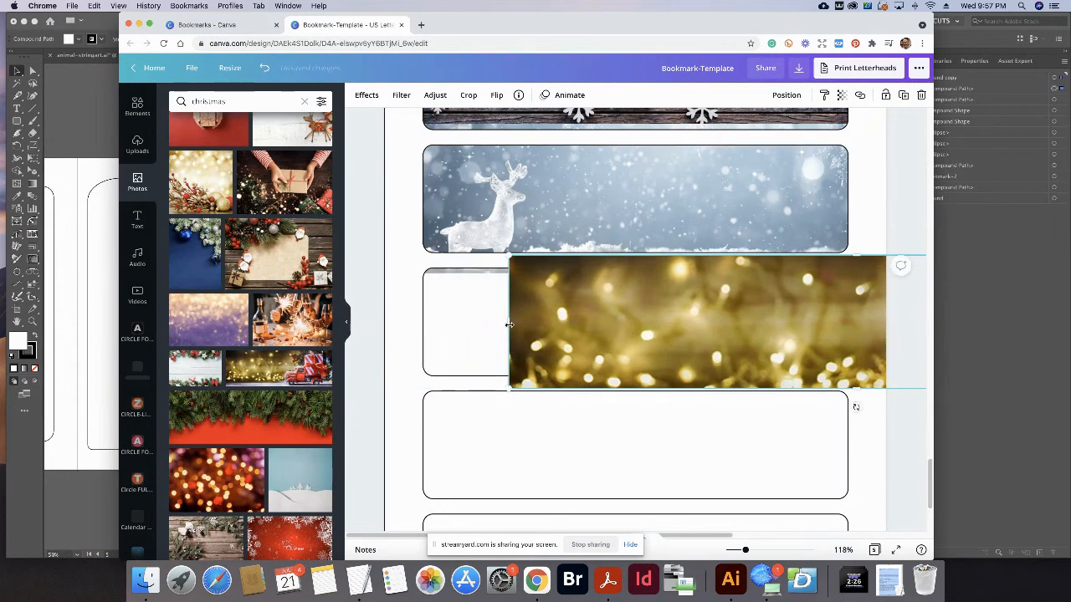
{"action": "mouse_move", "coordinate": [508, 325]}
{"action": "left_mouse_down"}
{"action": "mouse_move", "coordinate": [409, 327]}
{"action": "mouse_move", "coordinate": [533, 330]}
{"action": "mouse_move", "coordinate": [502, 326]}
{"action": "left_mouse_up"}
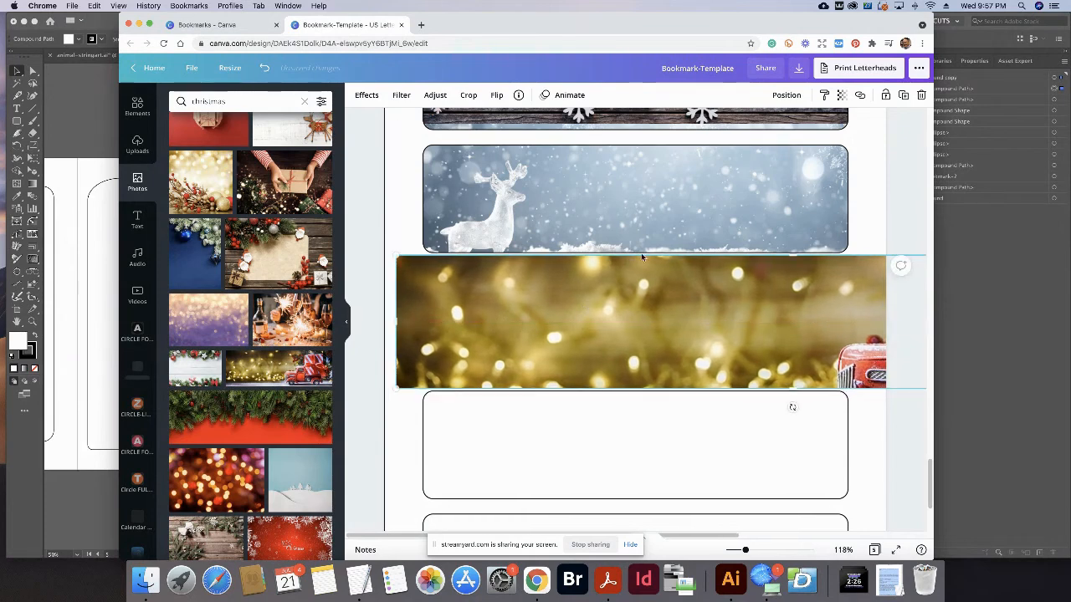
Send the golden lights photo backward behind the cut-out truck and the bookmark template.
{"action": "left_click", "coordinate": [786, 95]}
{"action": "left_click", "coordinate": [771, 128]}
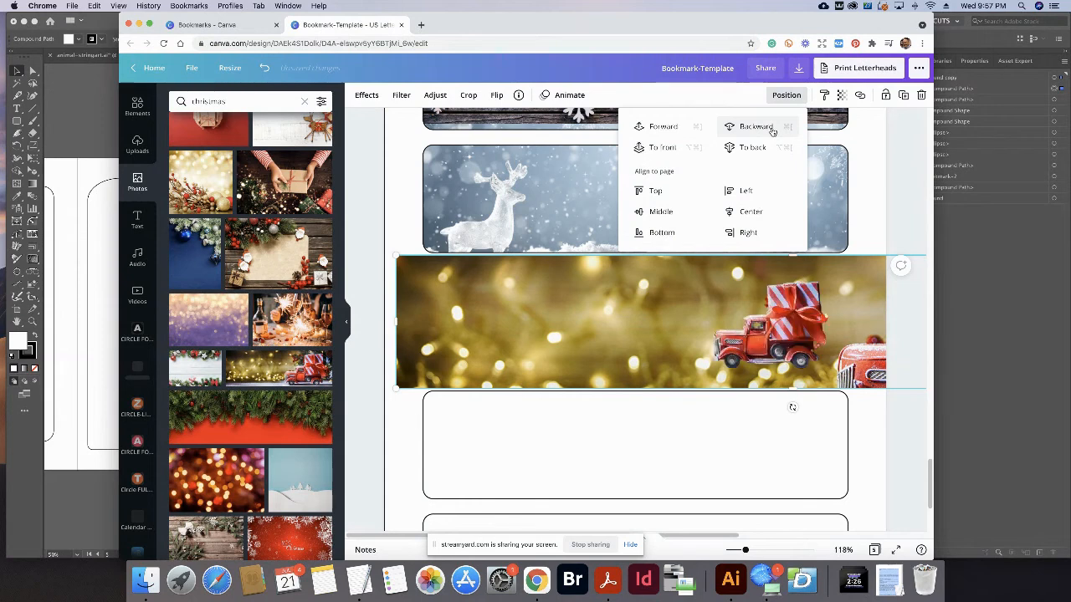
{"action": "left_click", "coordinate": [771, 128]}
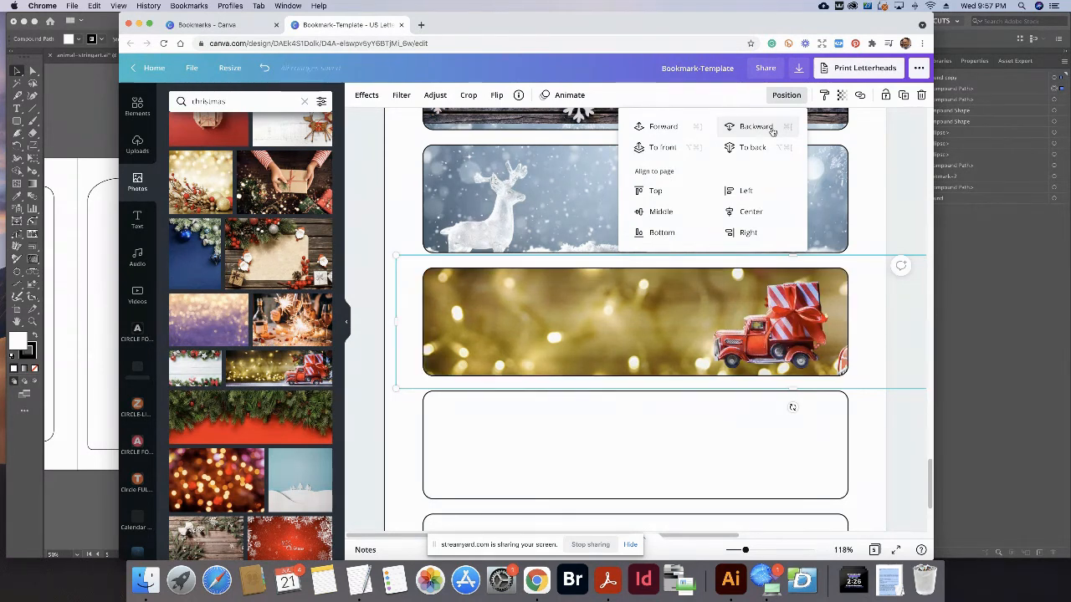
Shift the golden lights photo right to hide its second truck, send it backward again, and nudge the cut-out truck slightly up.
{"action": "left_click", "coordinate": [879, 179]}
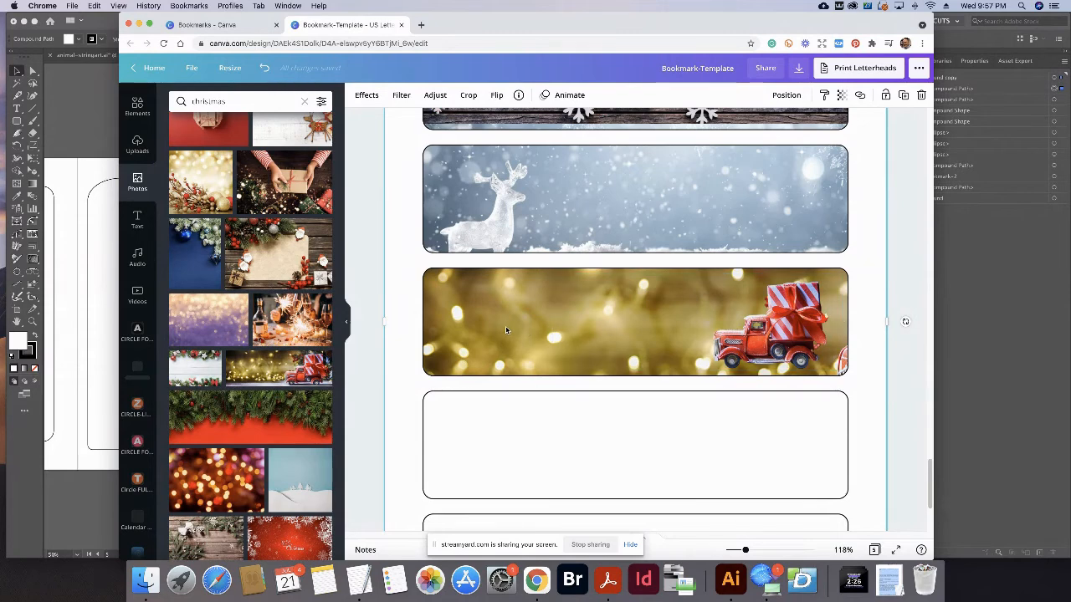
{"action": "key", "text": "super+z"}
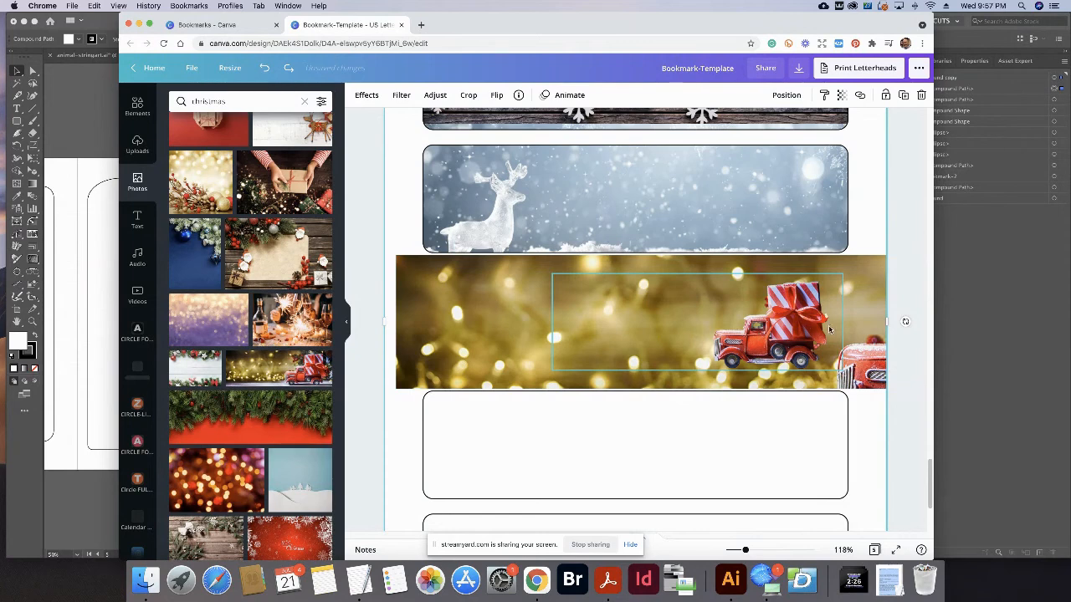
{"action": "left_click_drag", "start_coordinate": [446, 316], "coordinate": [471, 315]}
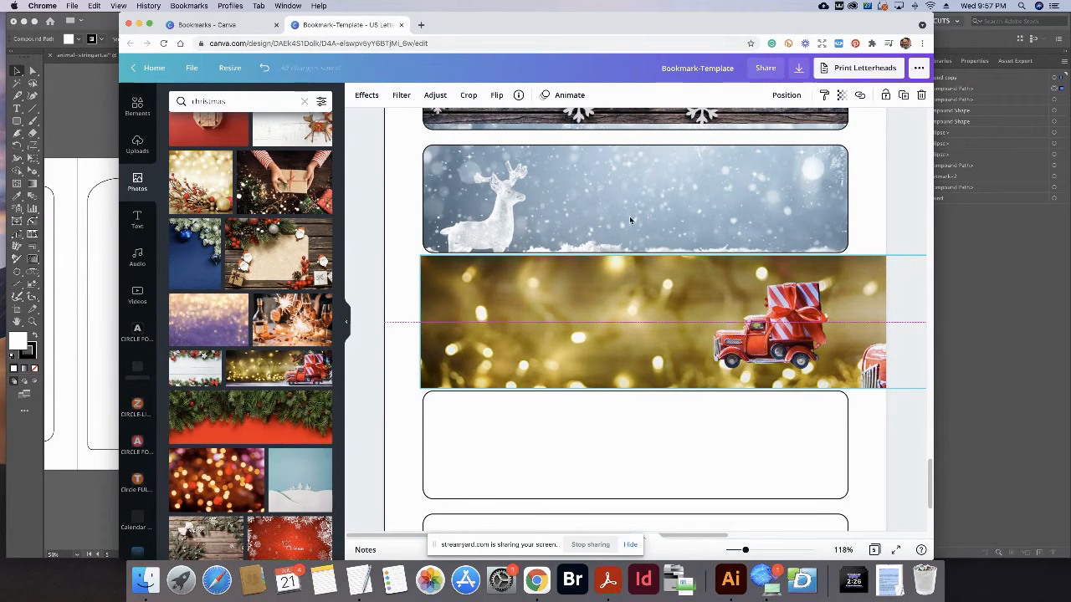
{"action": "left_click", "coordinate": [786, 94]}
{"action": "left_click", "coordinate": [778, 127]}
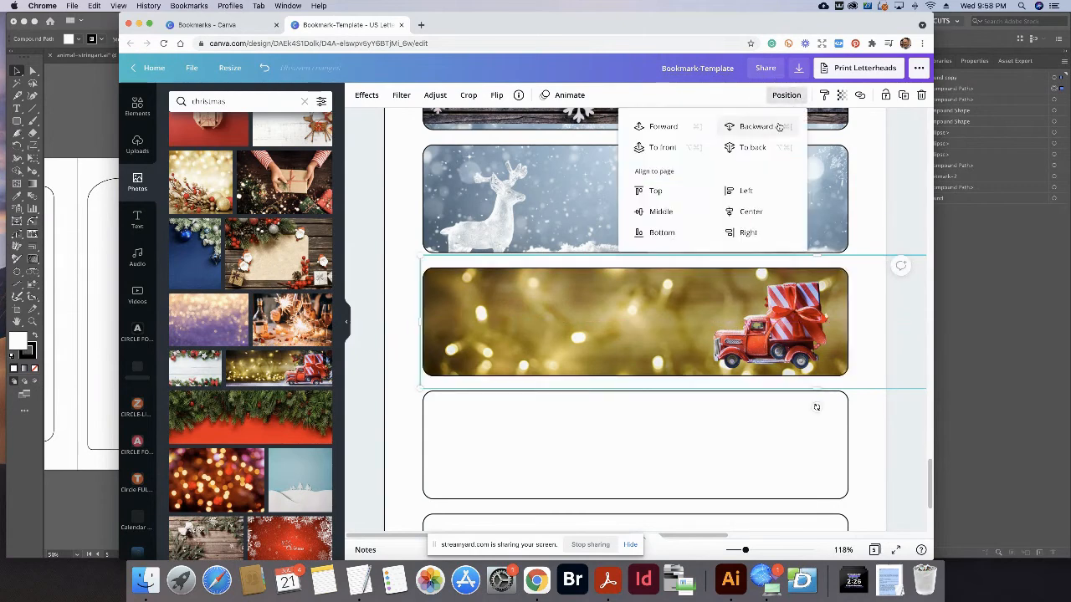
{"action": "left_click", "coordinate": [870, 200]}
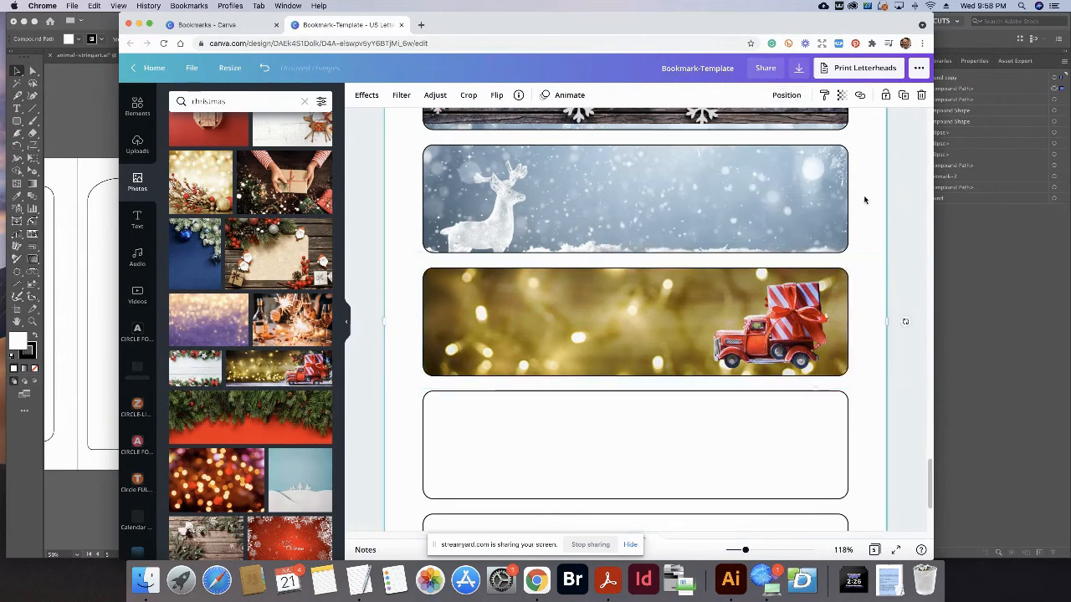
{"action": "left_click_drag", "start_coordinate": [772, 311], "coordinate": [795, 306]}
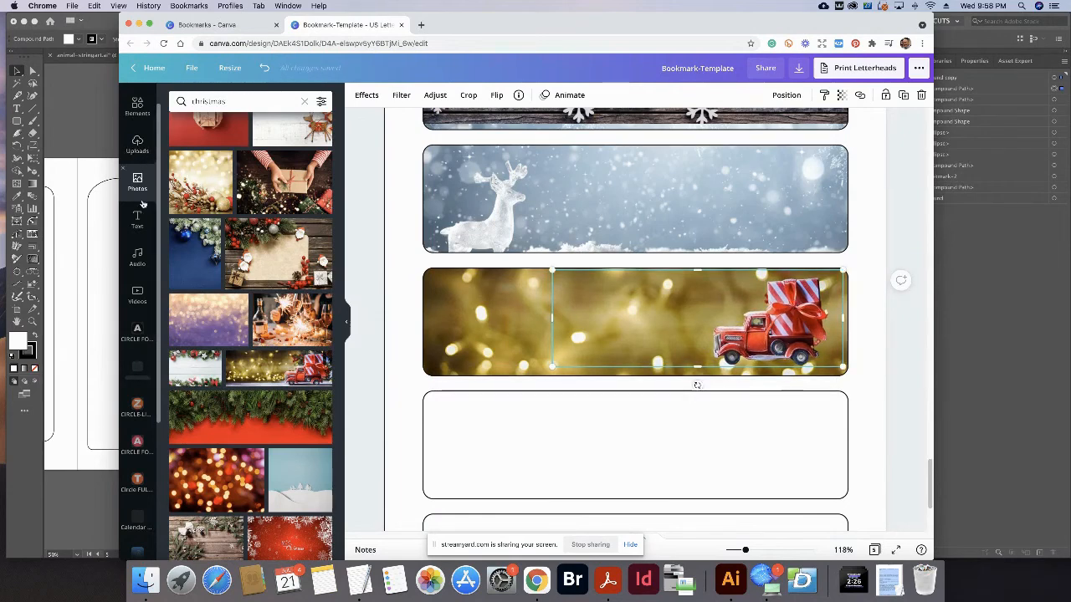
Add a square shape and flatten it into a wide rectangle beside the truck, within the height of the third strip.
{"action": "left_click", "coordinate": [143, 112]}
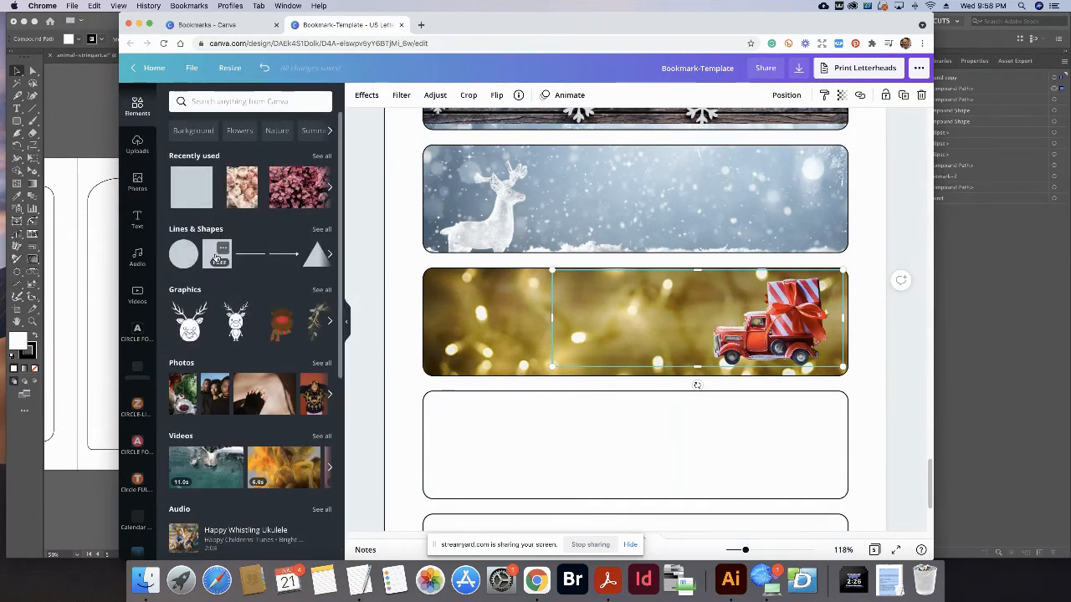
{"action": "left_click", "coordinate": [214, 255]}
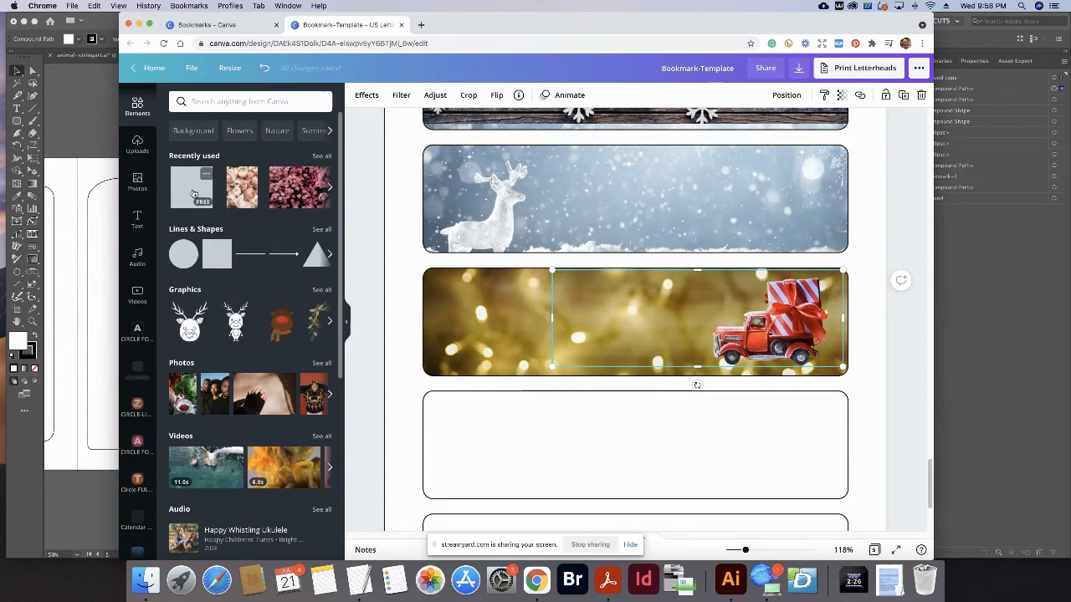
{"action": "left_click_drag", "start_coordinate": [585, 313], "coordinate": [507, 404]}
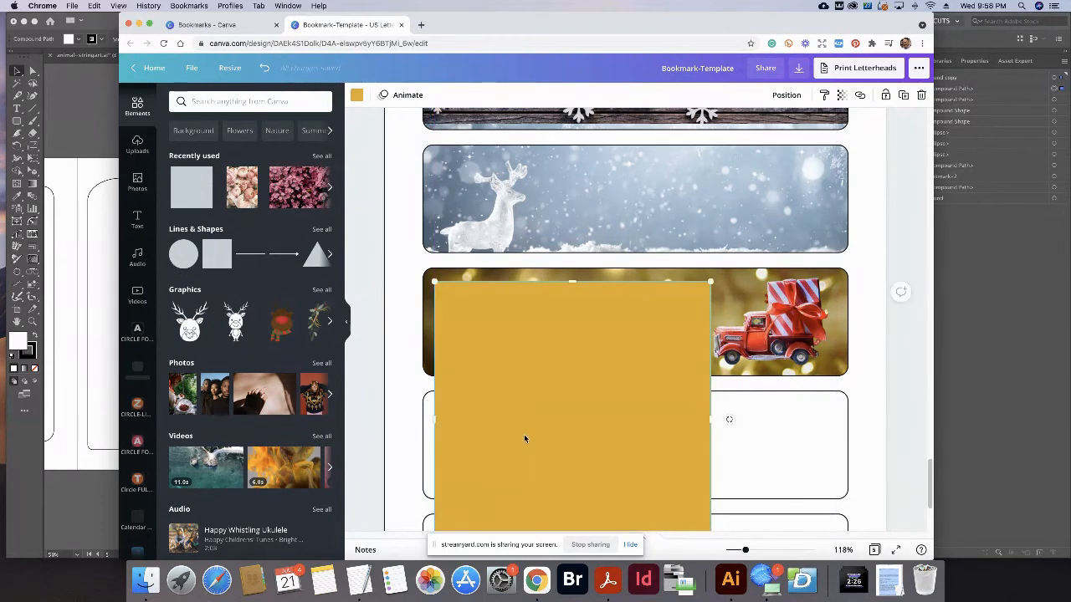
{"action": "scroll", "coordinate": [524, 431], "scroll_direction": "down", "scroll_amount": 2}
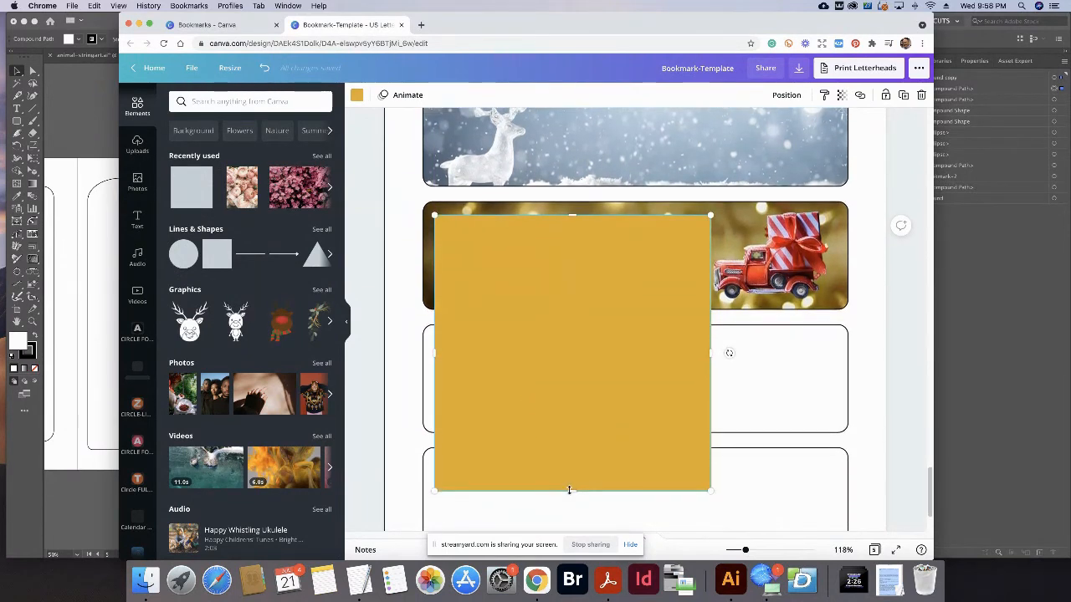
{"action": "left_click_drag", "start_coordinate": [569, 490], "coordinate": [575, 272]}
{"action": "left_click_drag", "start_coordinate": [577, 222], "coordinate": [573, 215]}
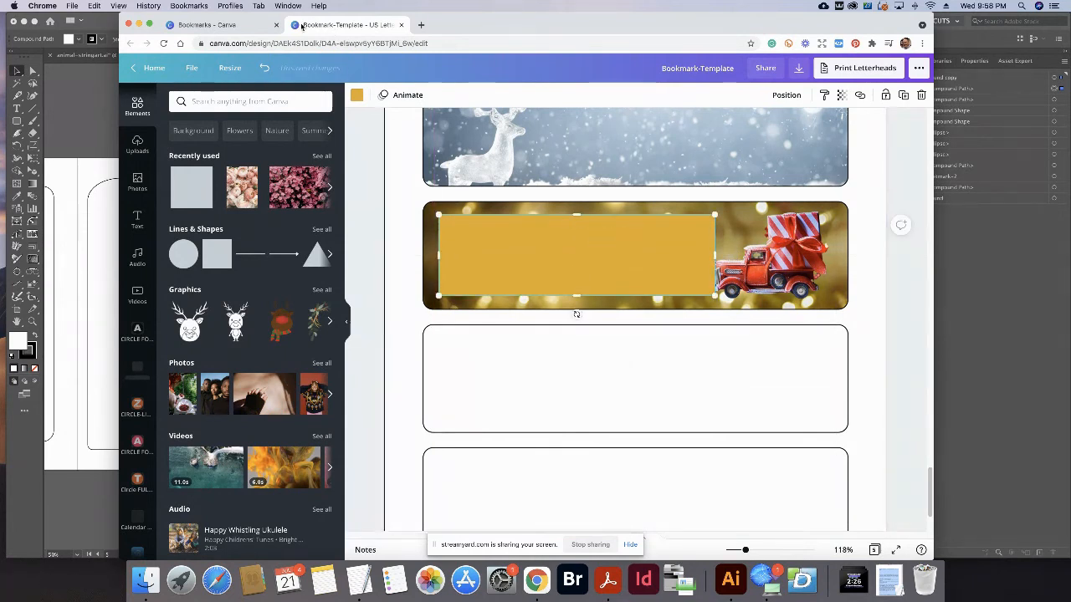
Change the fill color of the rectangle in the third strip to white.
{"action": "left_click", "coordinate": [357, 94]}
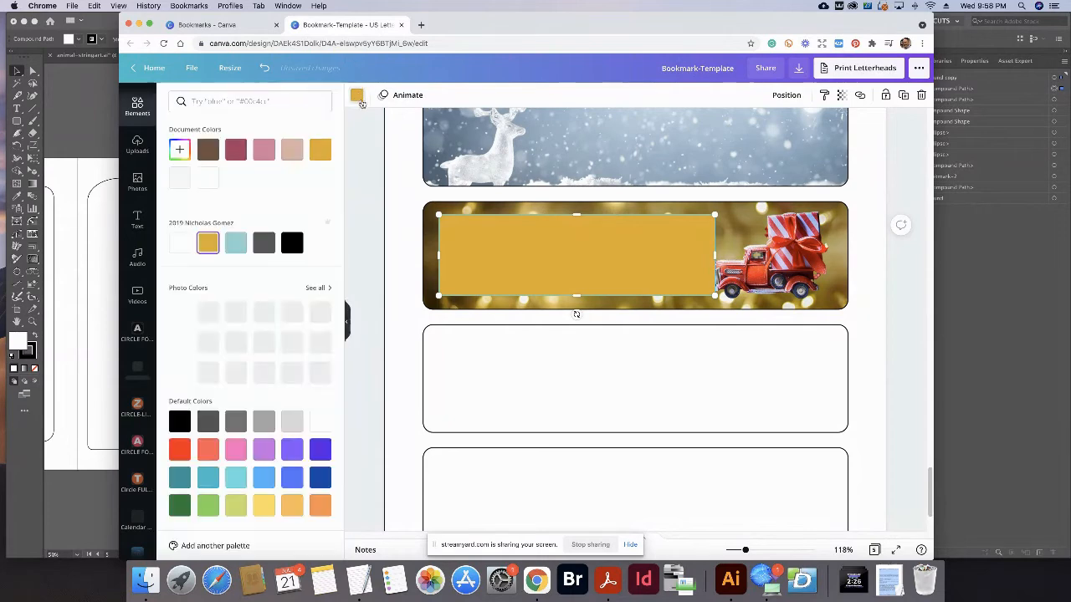
{"action": "left_click", "coordinate": [179, 251]}
{"action": "left_click", "coordinate": [411, 217]}
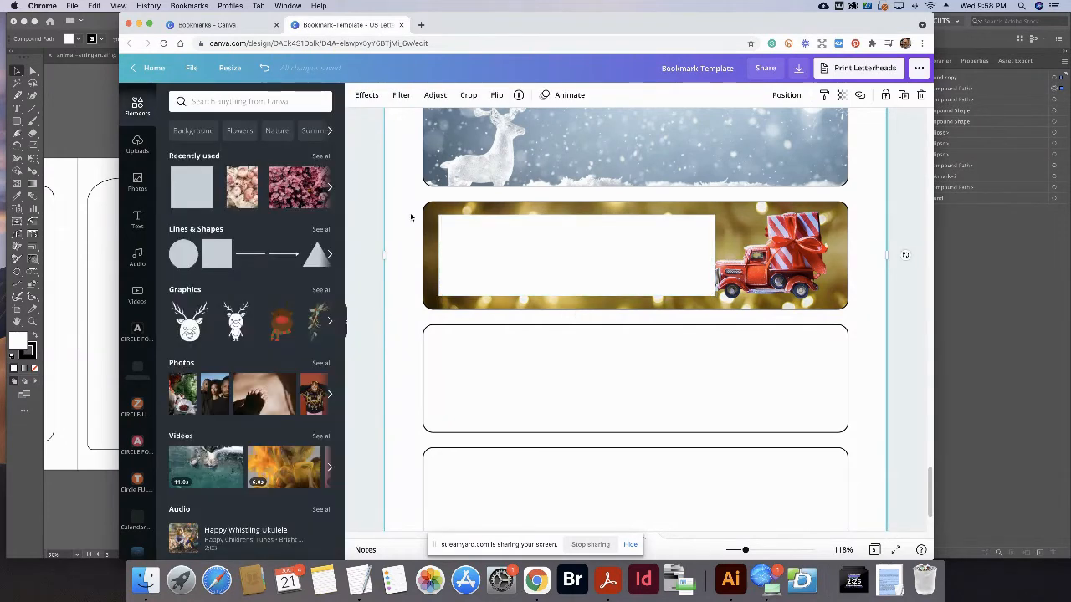
Move the white rectangle slightly right and send it backward behind the truck, then nudge the truck up and right.
{"action": "left_click_drag", "start_coordinate": [508, 234], "coordinate": [517, 236]}
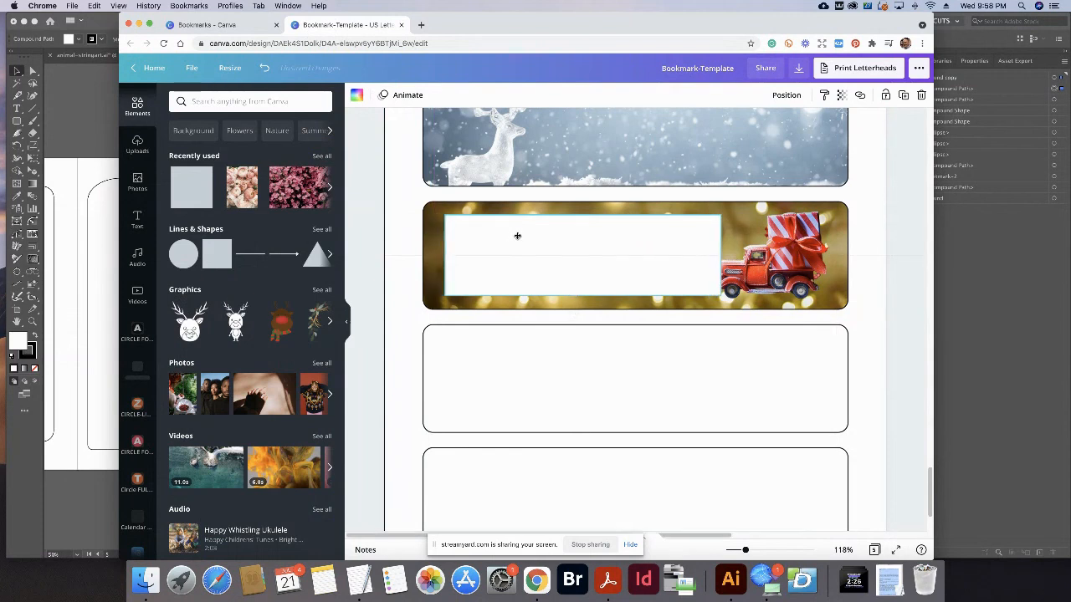
{"action": "left_click", "coordinate": [785, 95]}
{"action": "left_click", "coordinate": [755, 126]}
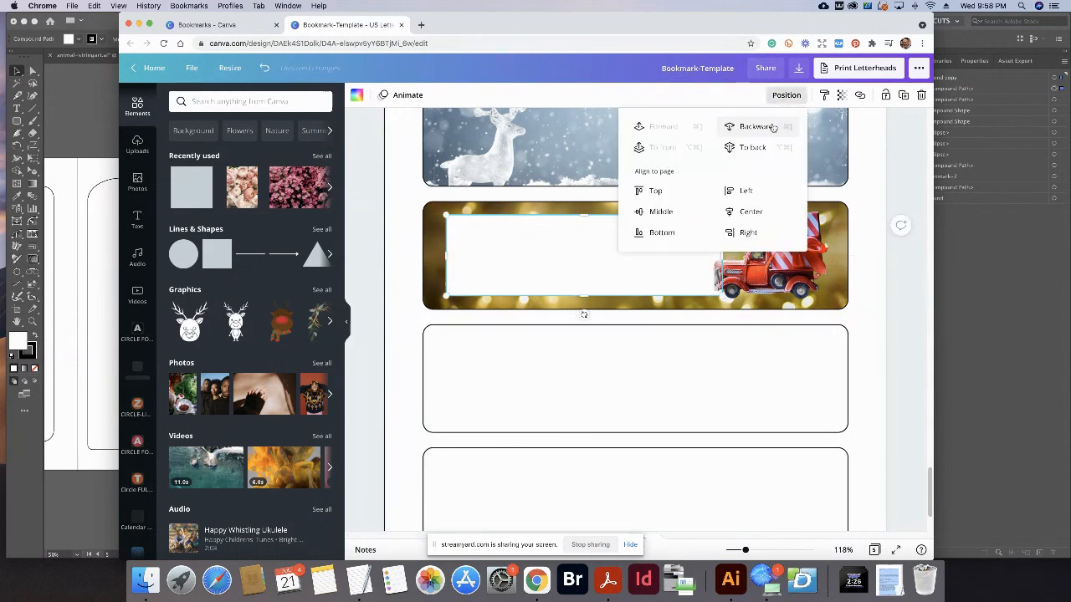
{"action": "left_click", "coordinate": [398, 228]}
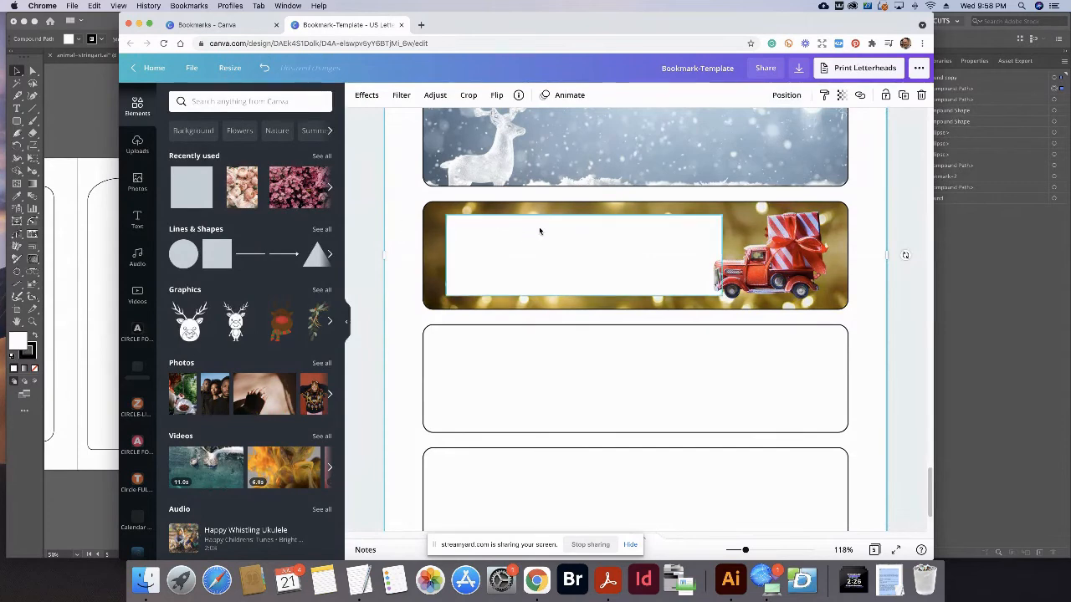
{"action": "left_click", "coordinate": [598, 236]}
{"action": "left_click_drag", "start_coordinate": [598, 236], "coordinate": [601, 232]}
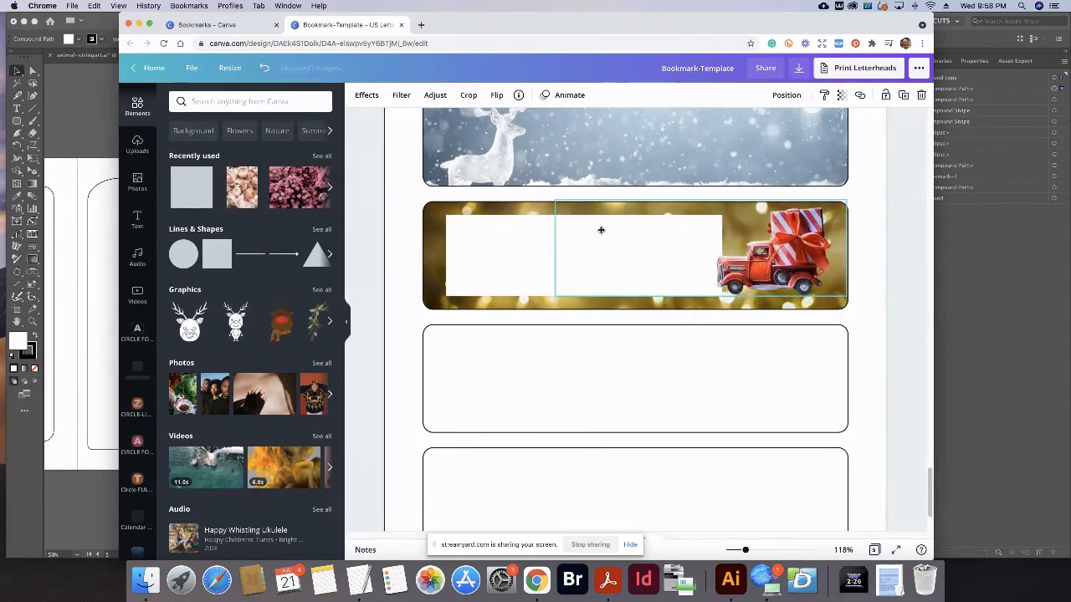
Add a heading that reads "This Book Belongs To:".
{"action": "left_click", "coordinate": [137, 219]}
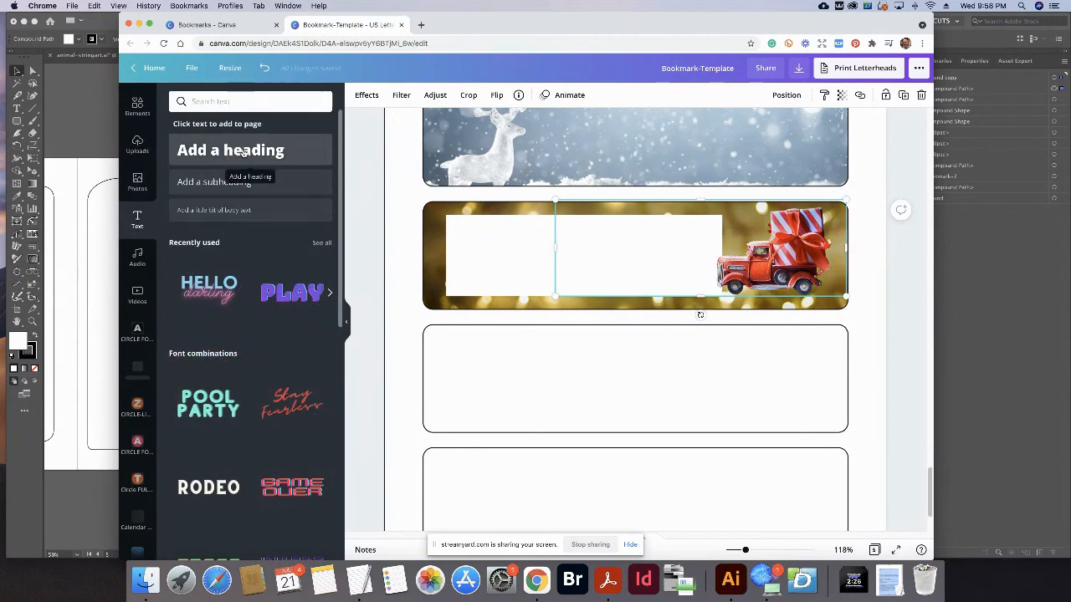
{"action": "left_click", "coordinate": [242, 151]}
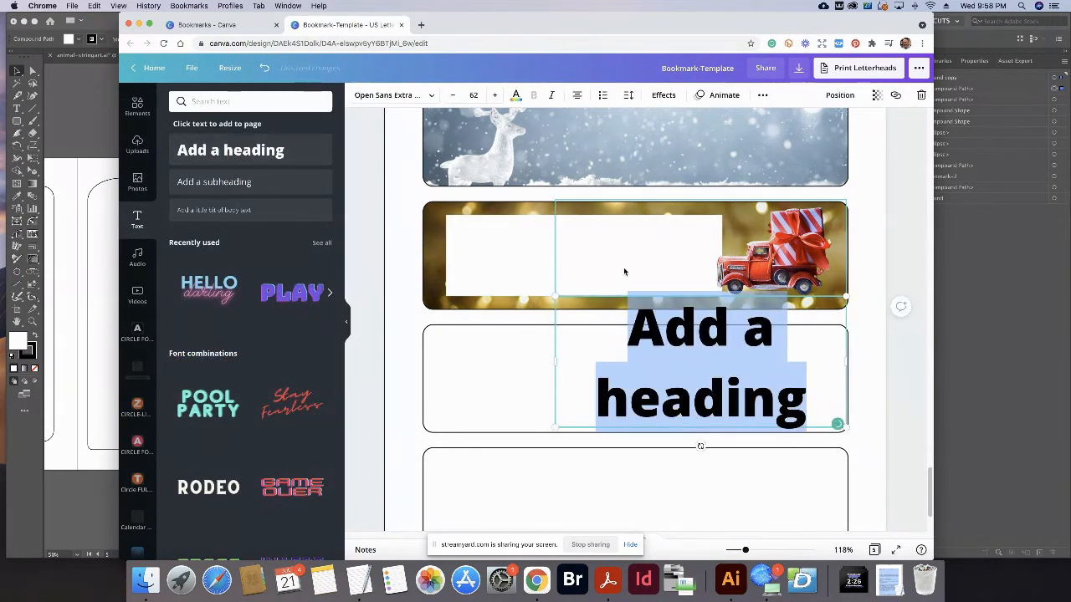
{"action": "type", "text": "This Boo"}
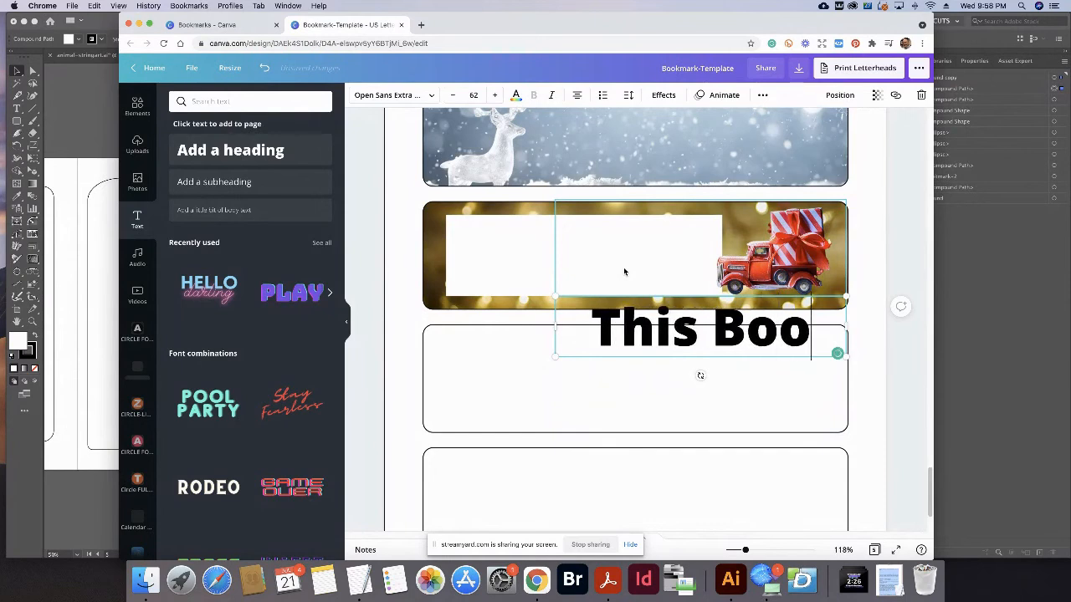
{"action": "type", "text": "k Belong"}
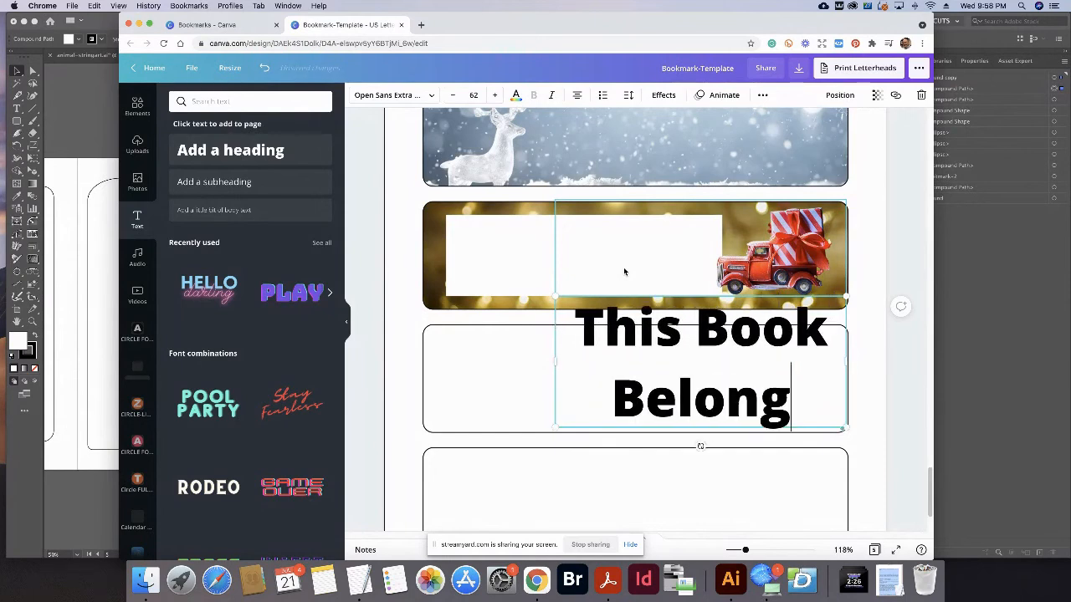
{"action": "type", "text": "s to"}
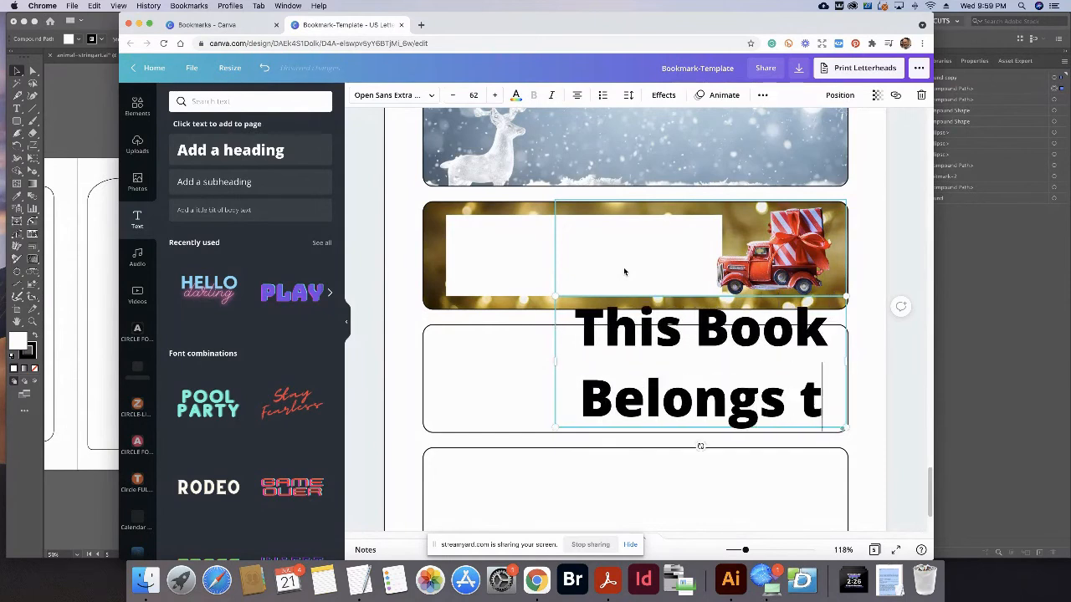
{"action": "key", "text": "BackSpace"}
{"action": "key", "text": "BackSpace"}
{"action": "type", "text": "TO"}
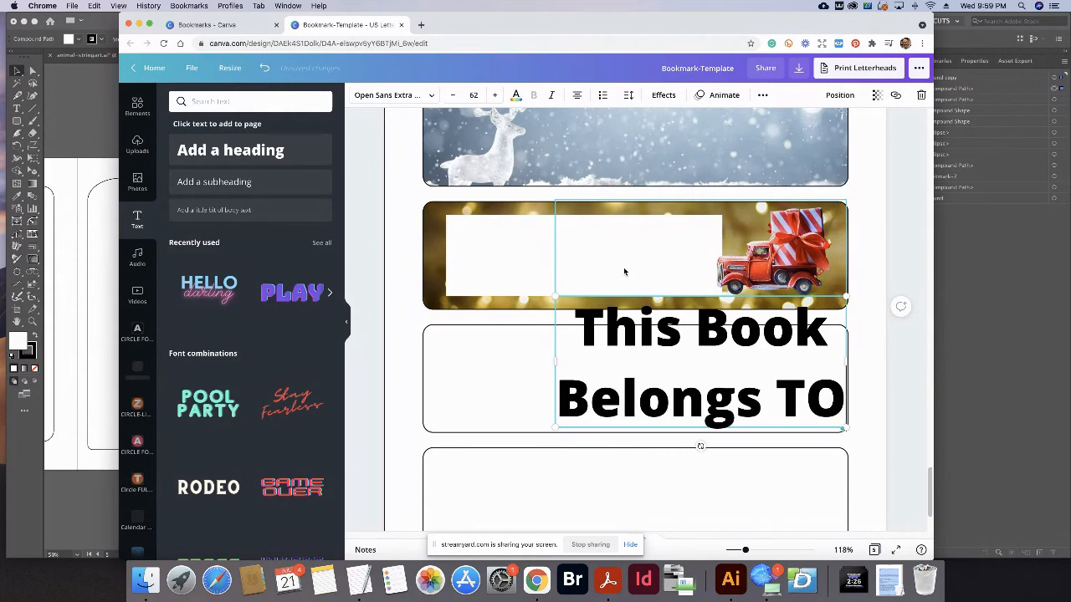
{"action": "key", "text": "BackSpace"}
{"action": "type", "text": "o:"}
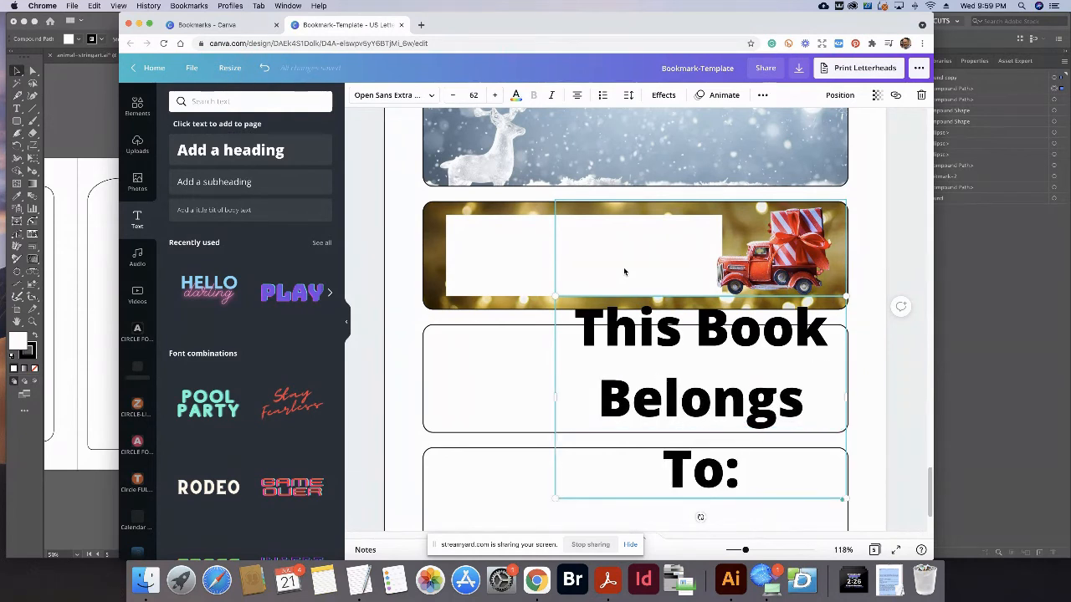
Set the heading's font size to 24 and move it into the upper part of the white rectangle.
{"action": "left_click", "coordinate": [474, 94]}
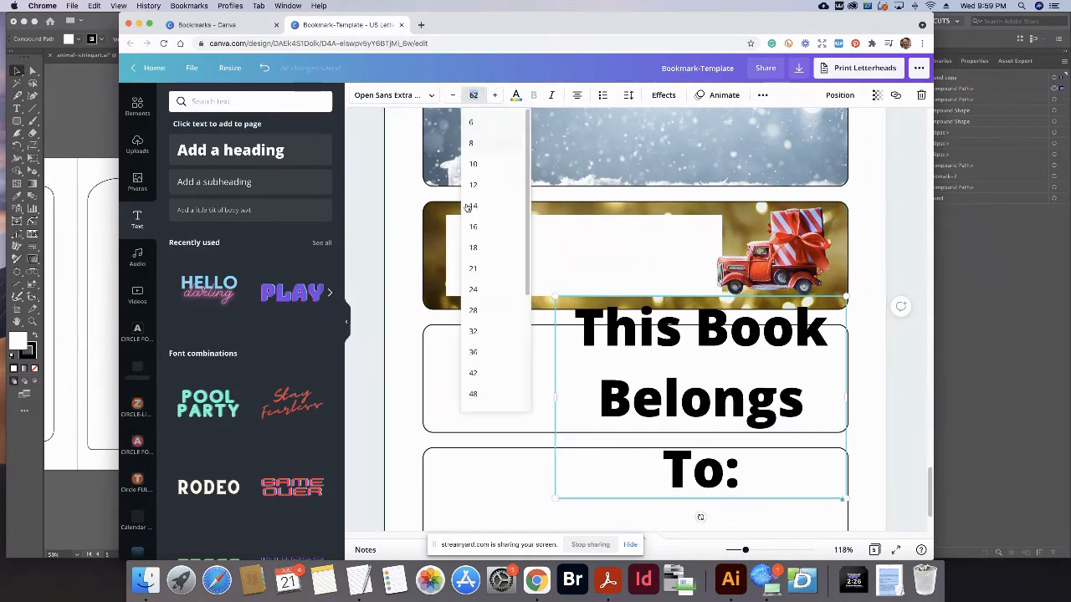
{"action": "left_click", "coordinate": [475, 290]}
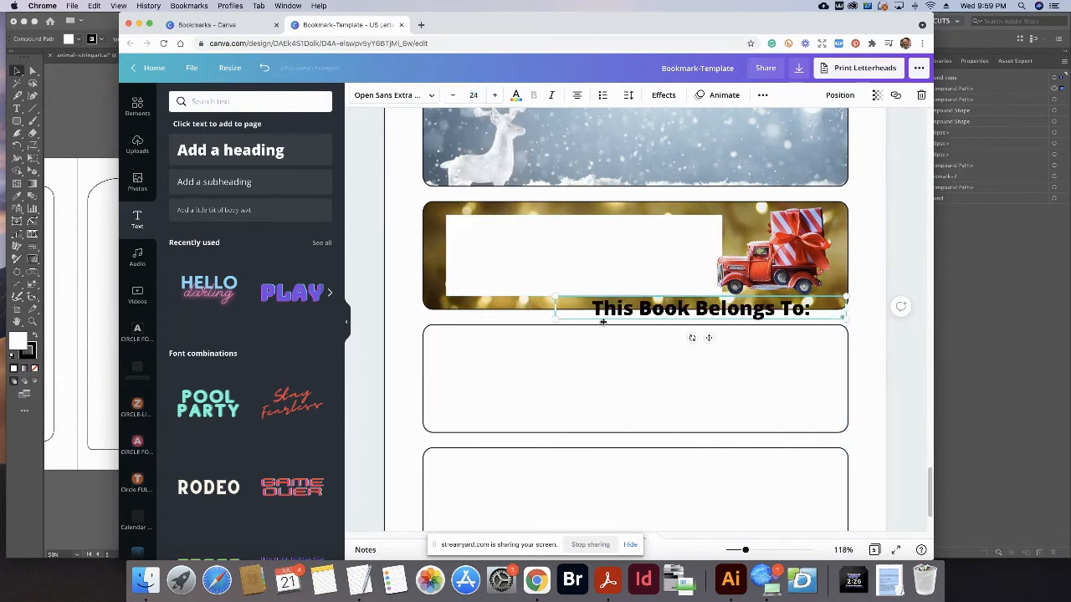
{"action": "left_click_drag", "start_coordinate": [709, 337], "coordinate": [591, 261]}
{"action": "left_click", "coordinate": [405, 291]}
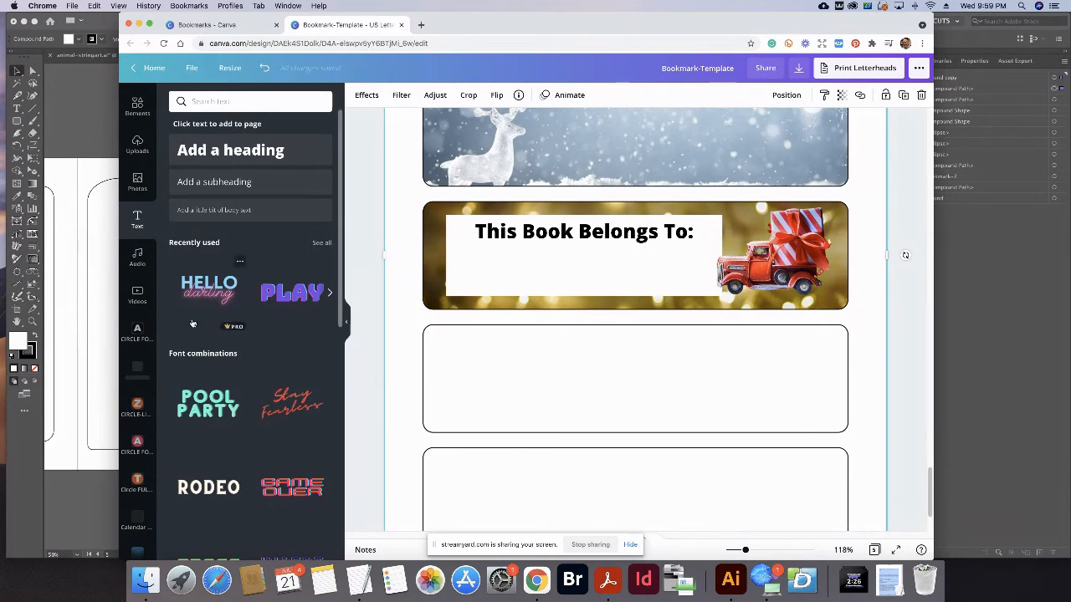
Add a straight line, shorten it to about the heading's width, and place it below the heading inside the white rectangle.
{"action": "left_click", "coordinate": [137, 180]}
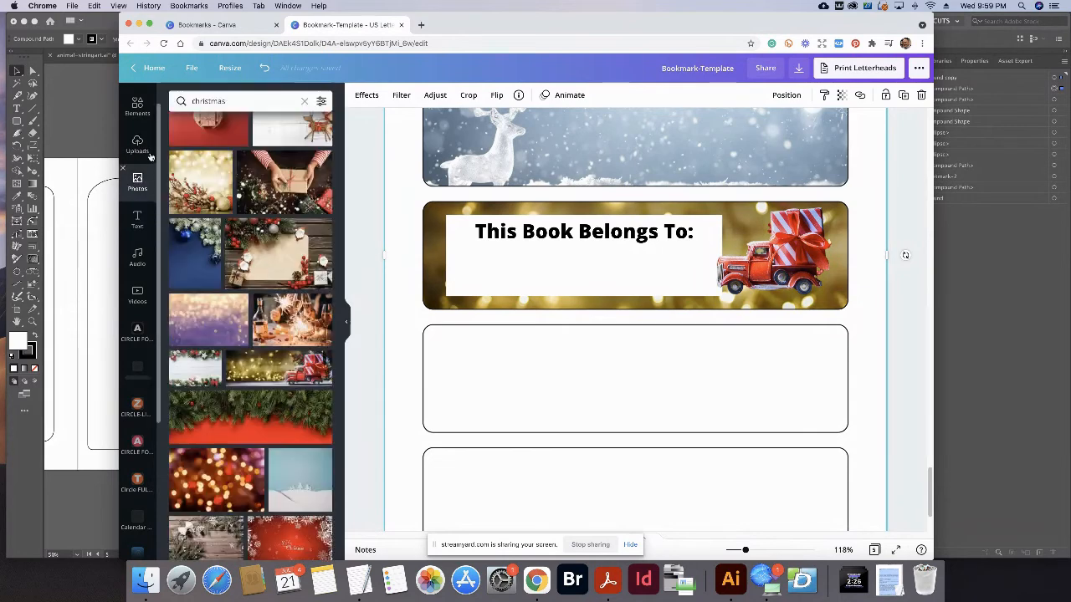
{"action": "left_click", "coordinate": [147, 121]}
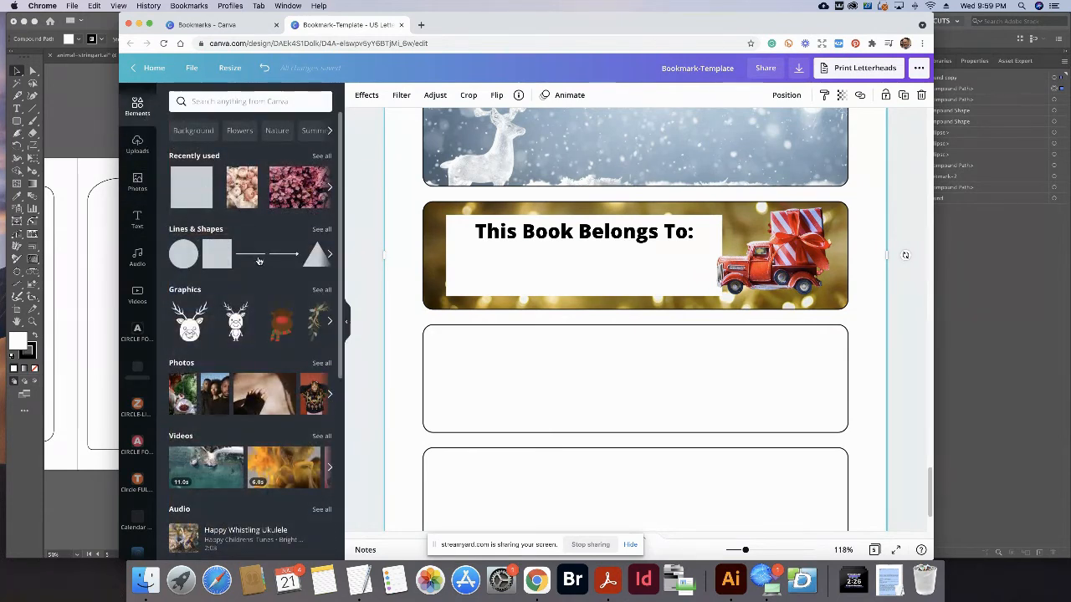
{"action": "left_click", "coordinate": [255, 255]}
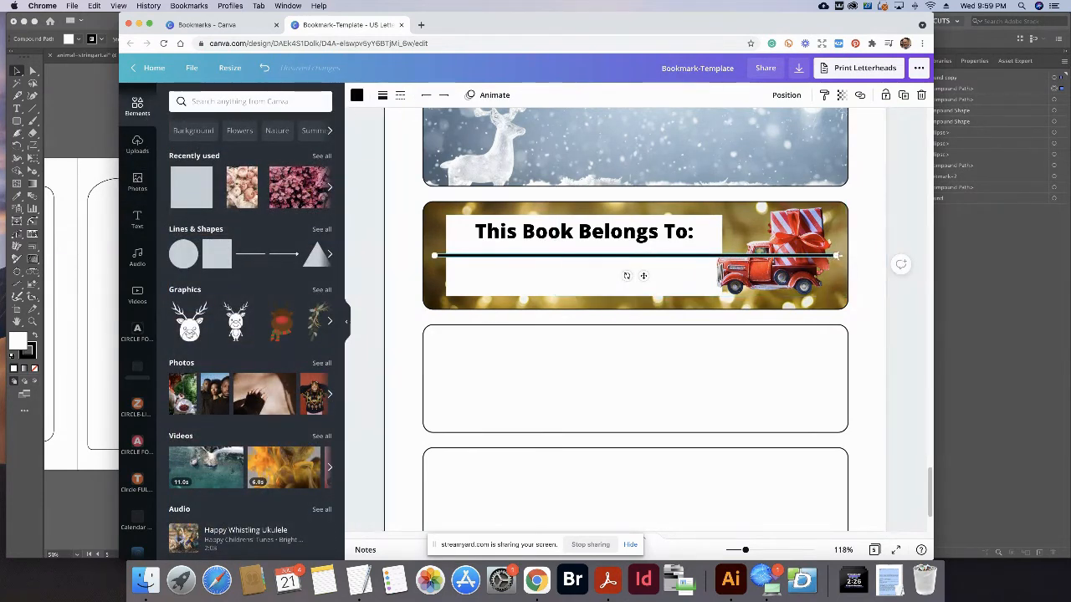
{"action": "left_click_drag", "start_coordinate": [836, 256], "coordinate": [659, 255]}
{"action": "left_click_drag", "start_coordinate": [555, 276], "coordinate": [591, 300]}
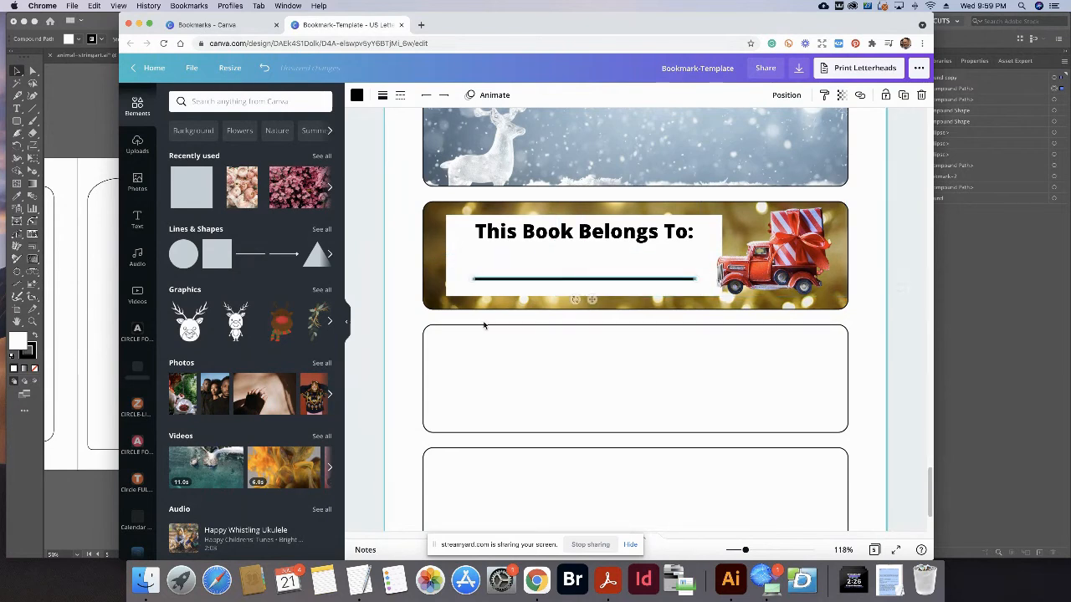
{"action": "left_click", "coordinate": [376, 328]}
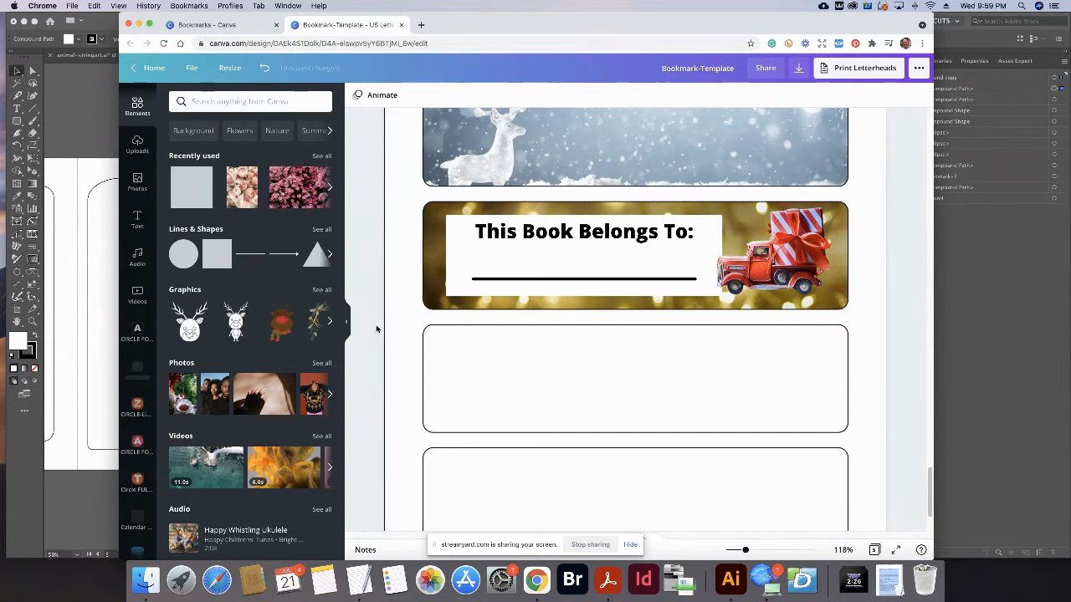
{"action": "left_click", "coordinate": [532, 280]}
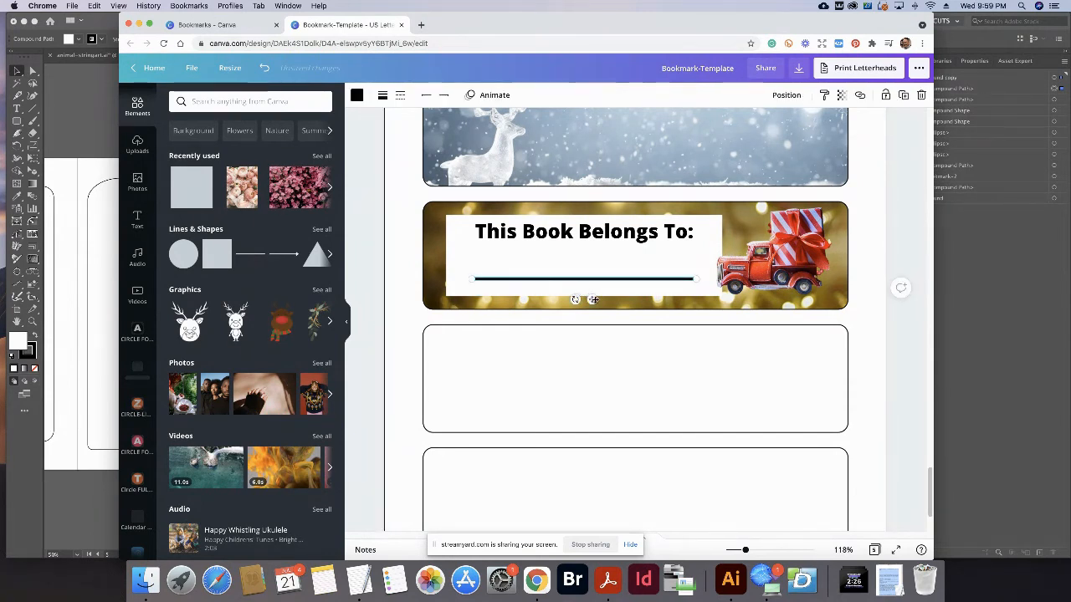
{"action": "left_click_drag", "start_coordinate": [592, 300], "coordinate": [598, 296]}
{"action": "left_click", "coordinate": [402, 365]}
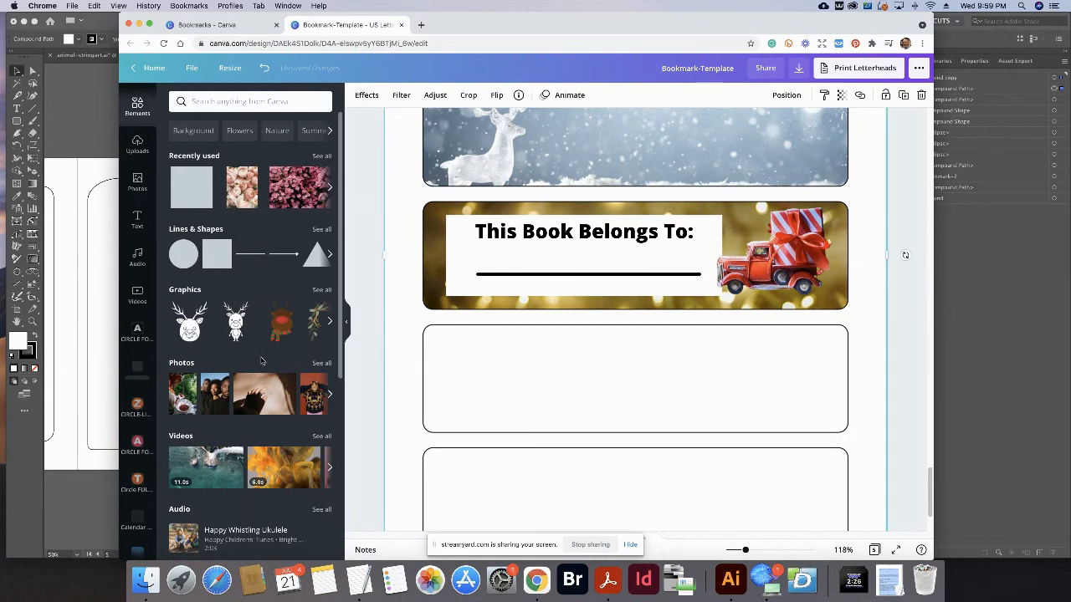
{"action": "scroll", "coordinate": [351, 358], "scroll_direction": "down", "scroll_amount": 3}
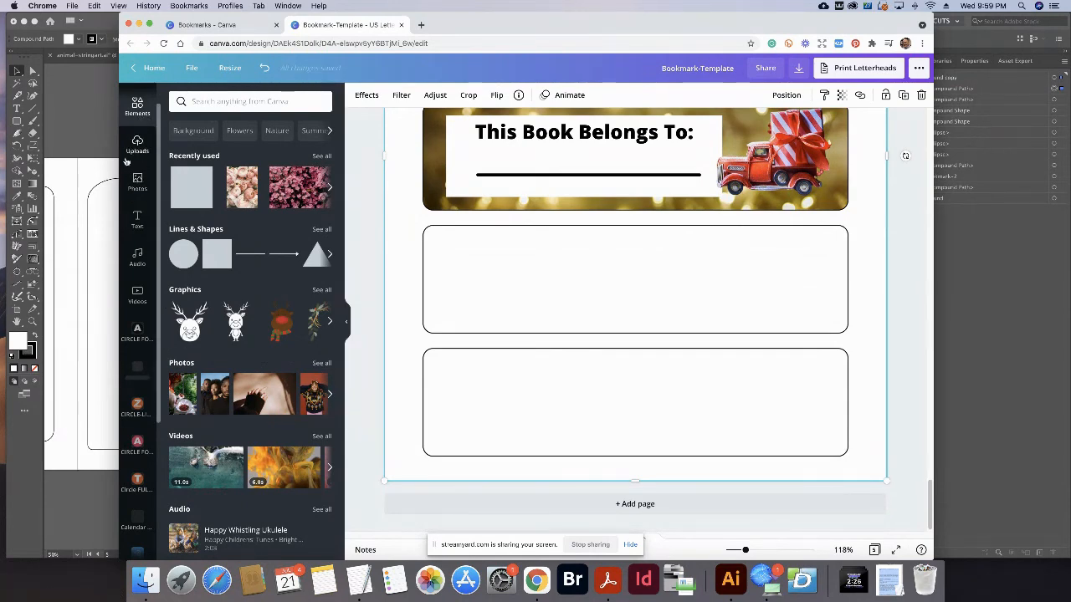
Add the Christmas photo of red ornaments in snow, widen it past the strip's edges, and position it over the fourth bookmark strip.
{"action": "left_click", "coordinate": [137, 181]}
{"action": "scroll", "coordinate": [260, 306], "scroll_direction": "down", "scroll_amount": 3}
{"action": "scroll", "coordinate": [260, 306], "scroll_direction": "down", "scroll_amount": 5}
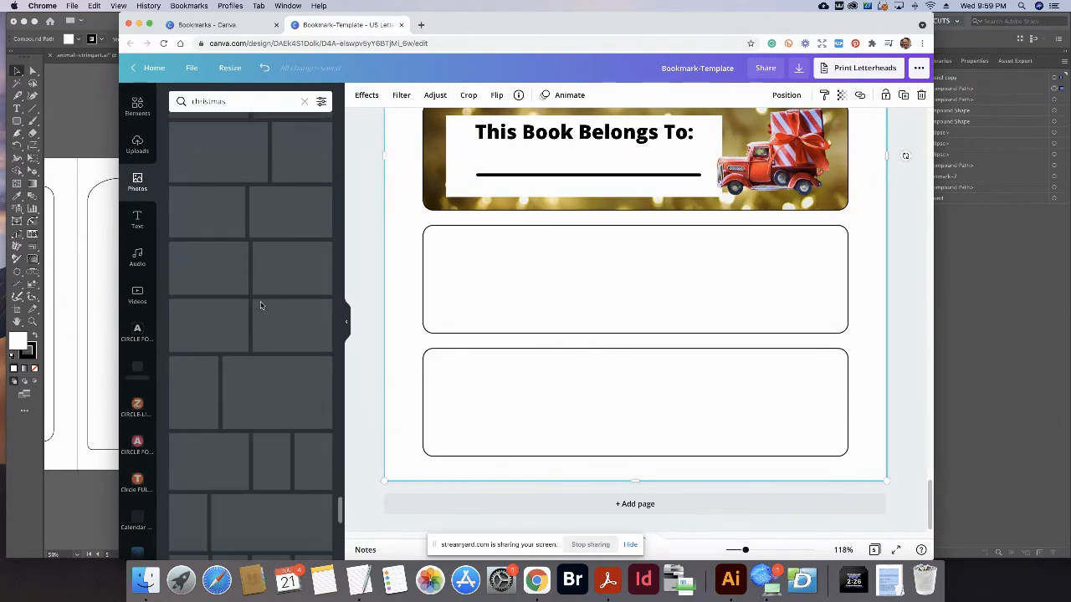
{"action": "scroll", "coordinate": [264, 302], "scroll_direction": "down", "scroll_amount": 3}
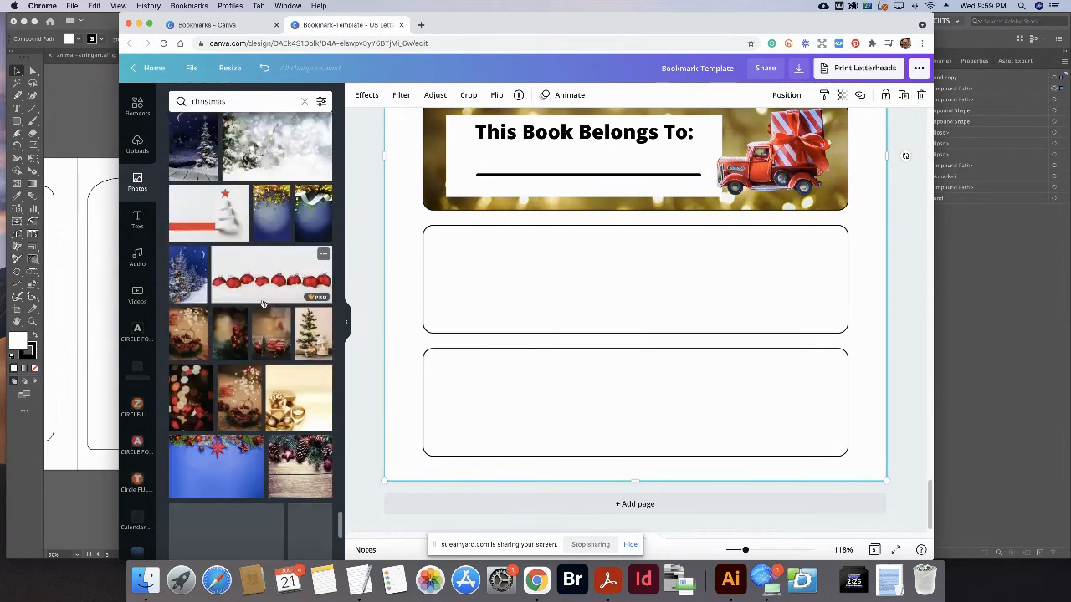
{"action": "left_click_drag", "start_coordinate": [264, 296], "coordinate": [605, 255]}
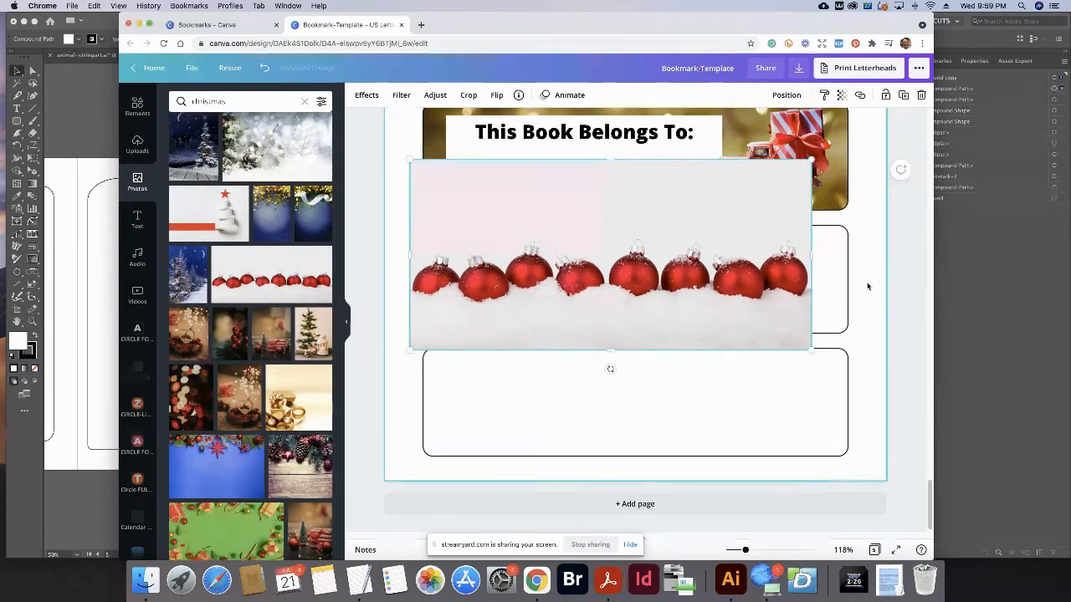
{"action": "left_click_drag", "start_coordinate": [811, 255], "coordinate": [862, 270]}
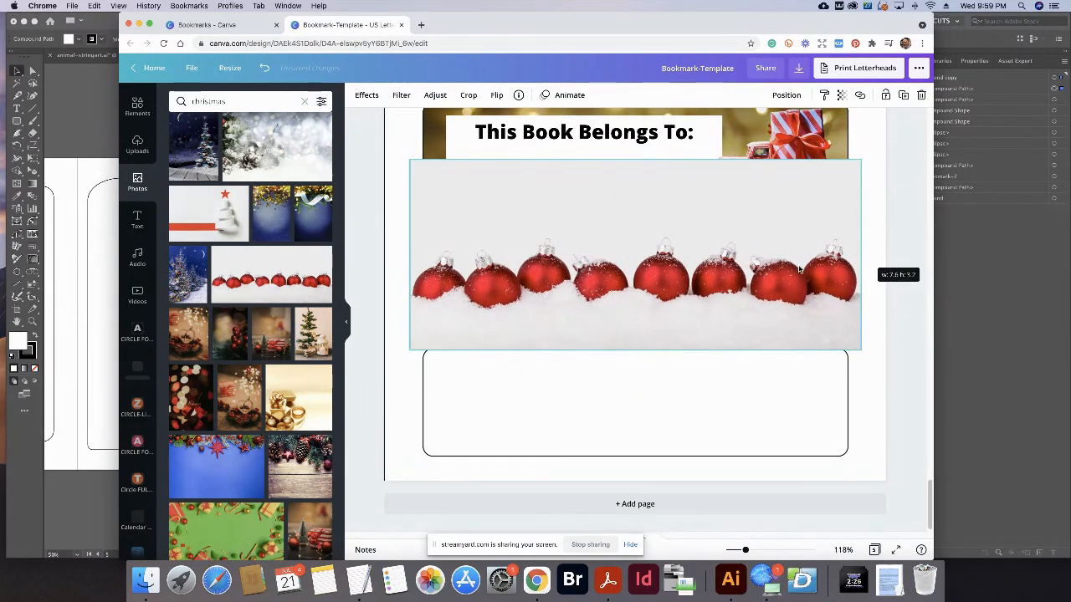
{"action": "left_click_drag", "start_coordinate": [786, 268], "coordinate": [788, 260]}
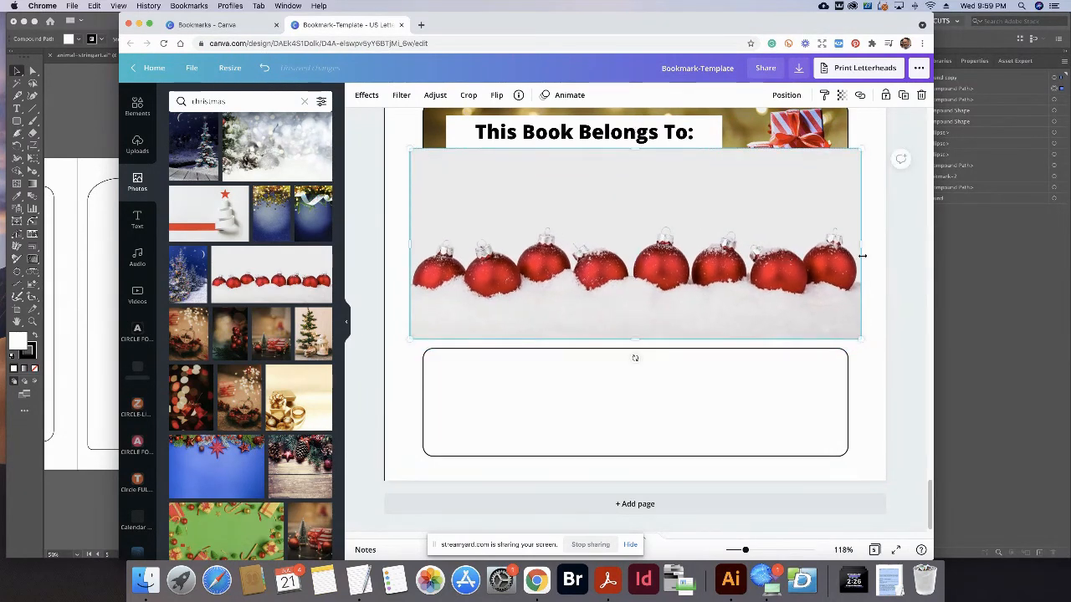
Send the red ornaments photo backward until it lies behind the bookmark template and the gold background photo.
{"action": "left_click", "coordinate": [787, 95]}
{"action": "left_click", "coordinate": [752, 127]}
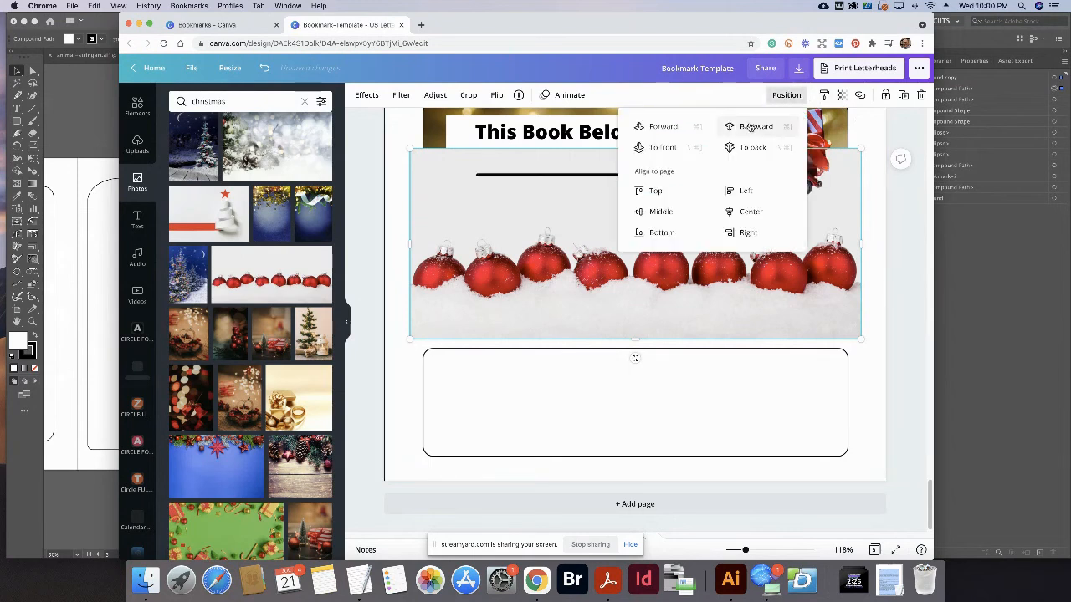
{"action": "left_click", "coordinate": [751, 126]}
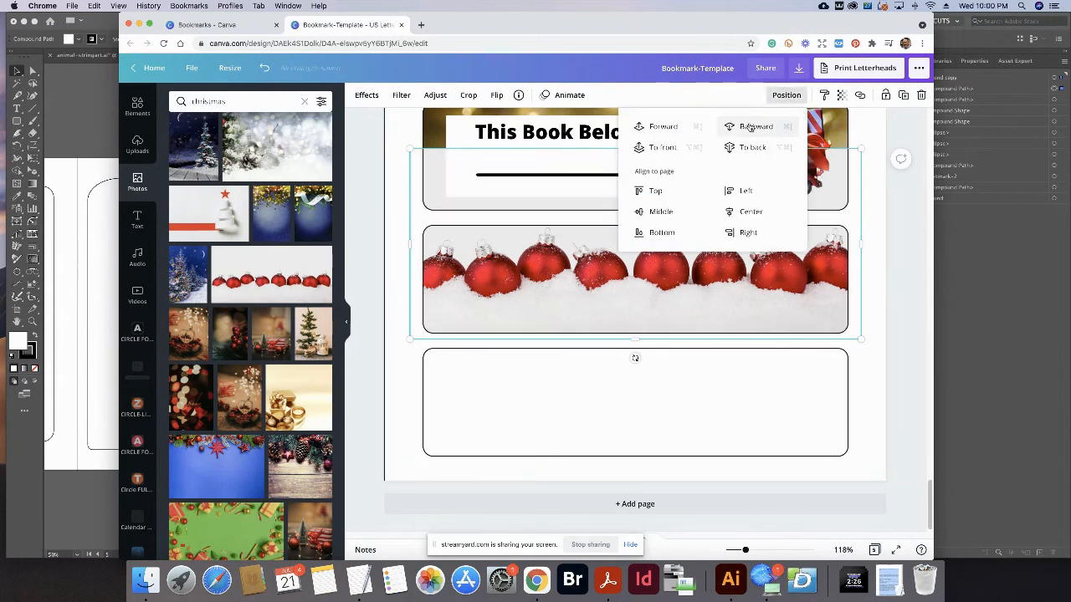
{"action": "left_click", "coordinate": [751, 126]}
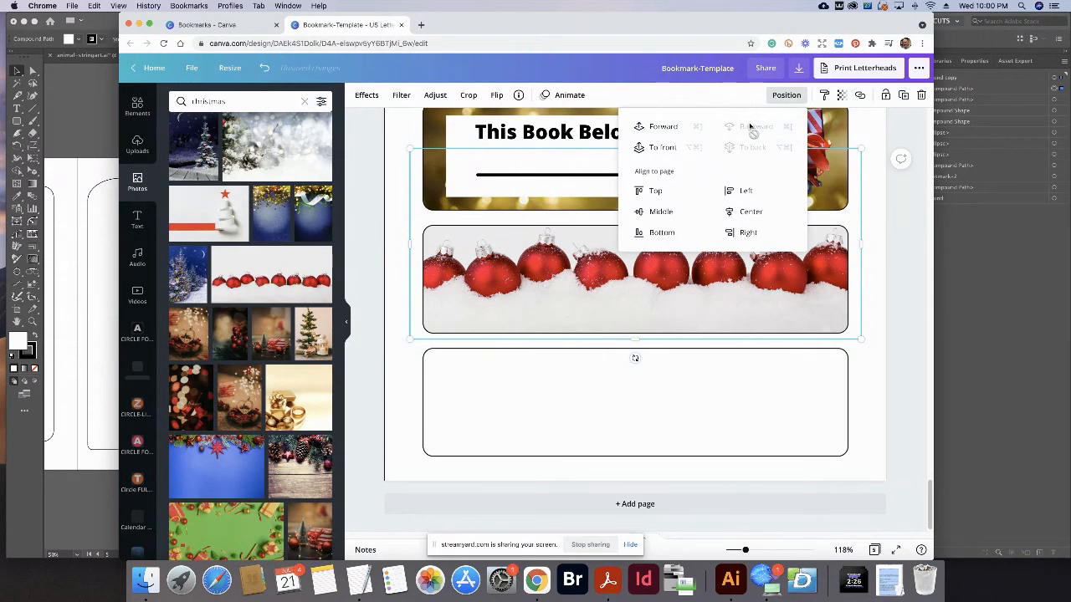
{"action": "left_click", "coordinate": [795, 277]}
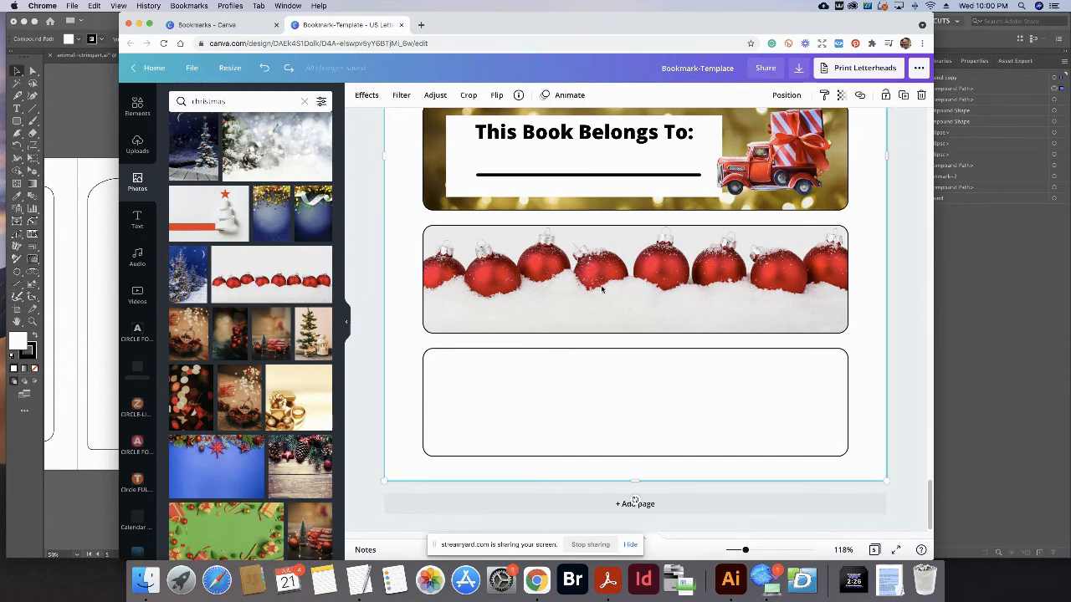
Add the green Christmas photo with gifts and candy canes, move it over the last bookmark strip, and widen it past the strip's edges.
{"action": "scroll", "coordinate": [251, 334], "scroll_direction": "down", "scroll_amount": 3}
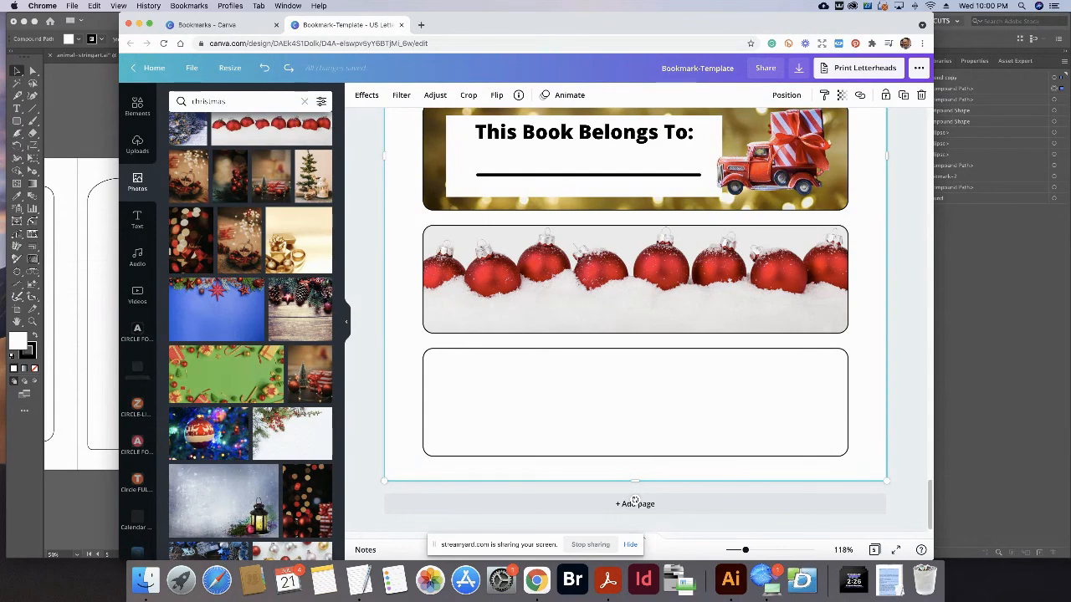
{"action": "scroll", "coordinate": [251, 335], "scroll_direction": "down", "scroll_amount": 2}
{"action": "left_click", "coordinate": [243, 297]}
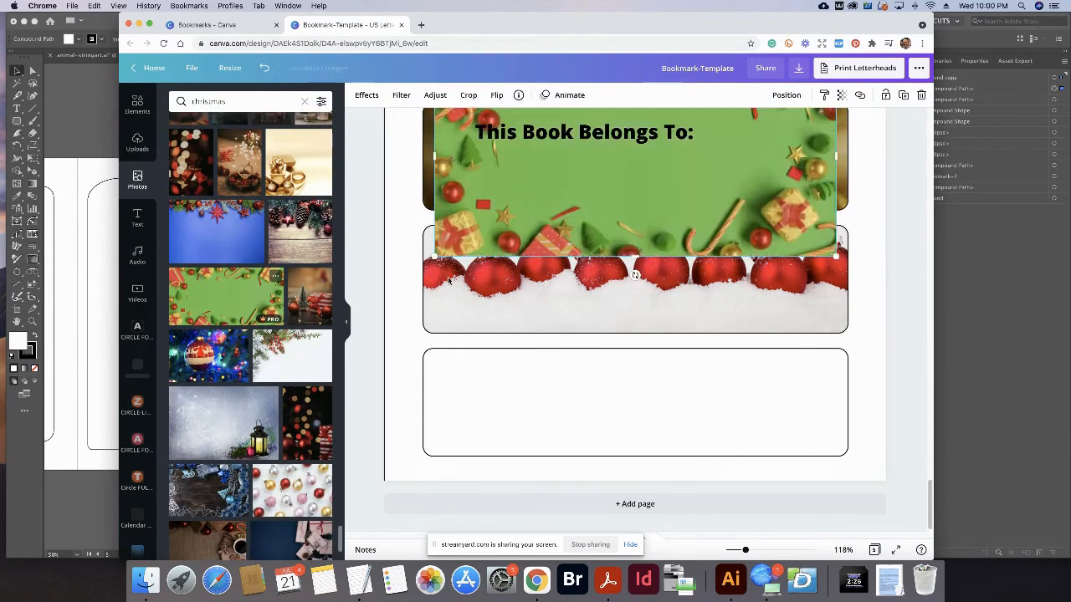
{"action": "left_click_drag", "start_coordinate": [669, 191], "coordinate": [641, 451]}
{"action": "scroll", "coordinate": [640, 415], "scroll_direction": "down", "scroll_amount": 1}
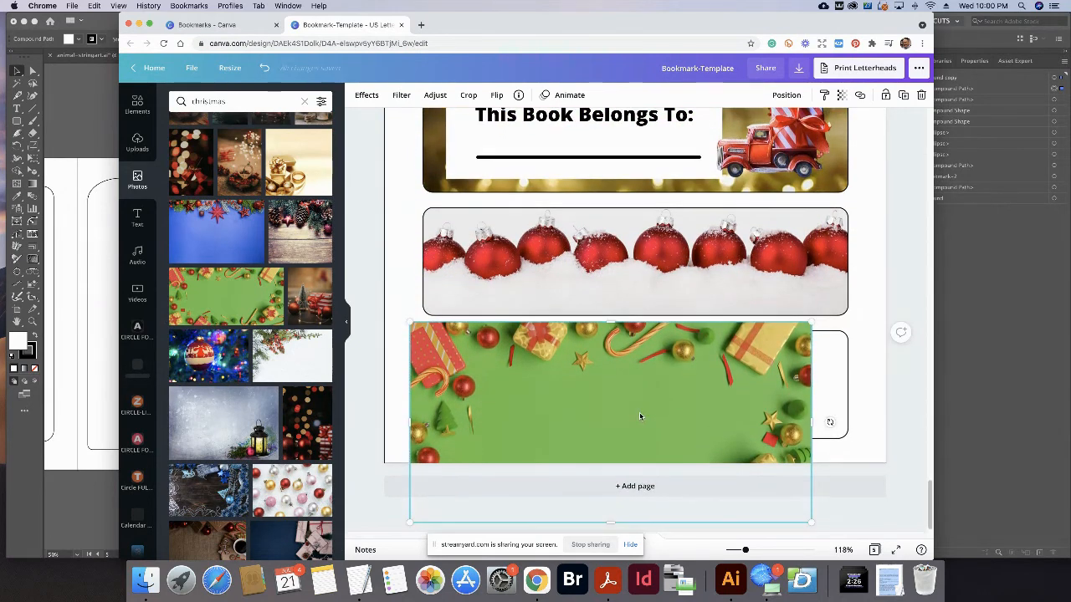
{"action": "left_click_drag", "start_coordinate": [814, 424], "coordinate": [874, 423]}
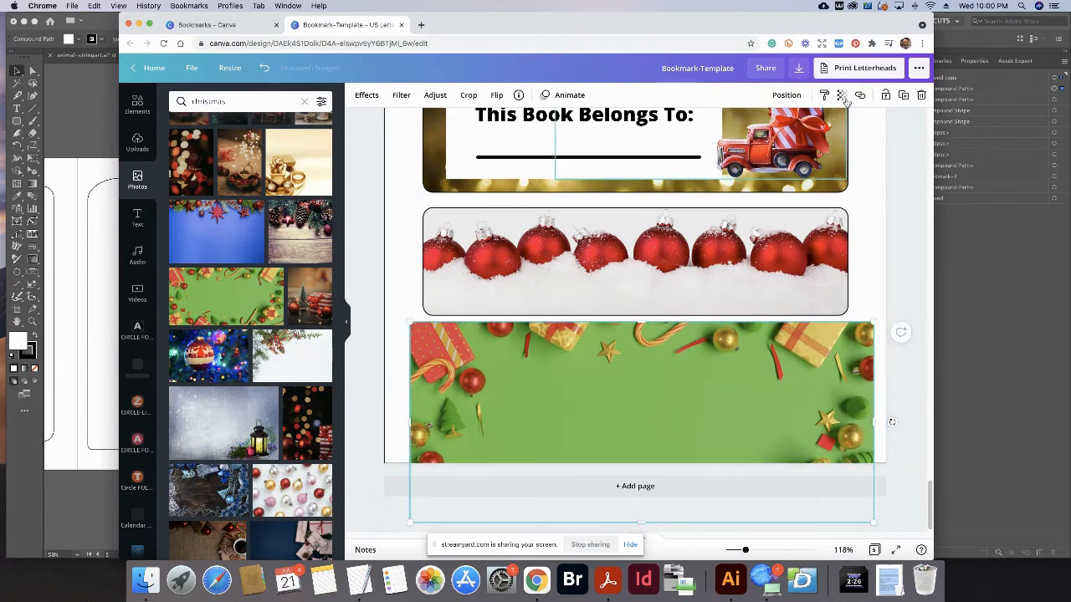
Try sending the green Christmas photo backward behind the bookmark template, and undo it.
{"action": "left_click", "coordinate": [776, 95]}
{"action": "left_click", "coordinate": [756, 126]}
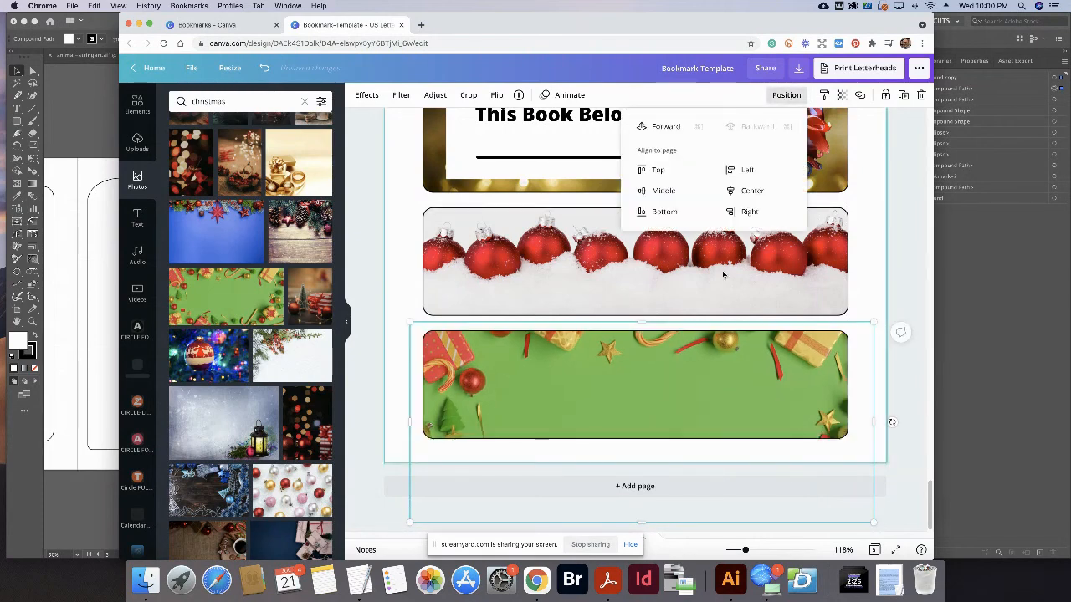
{"action": "scroll", "coordinate": [718, 396], "scroll_direction": "up", "scroll_amount": 1}
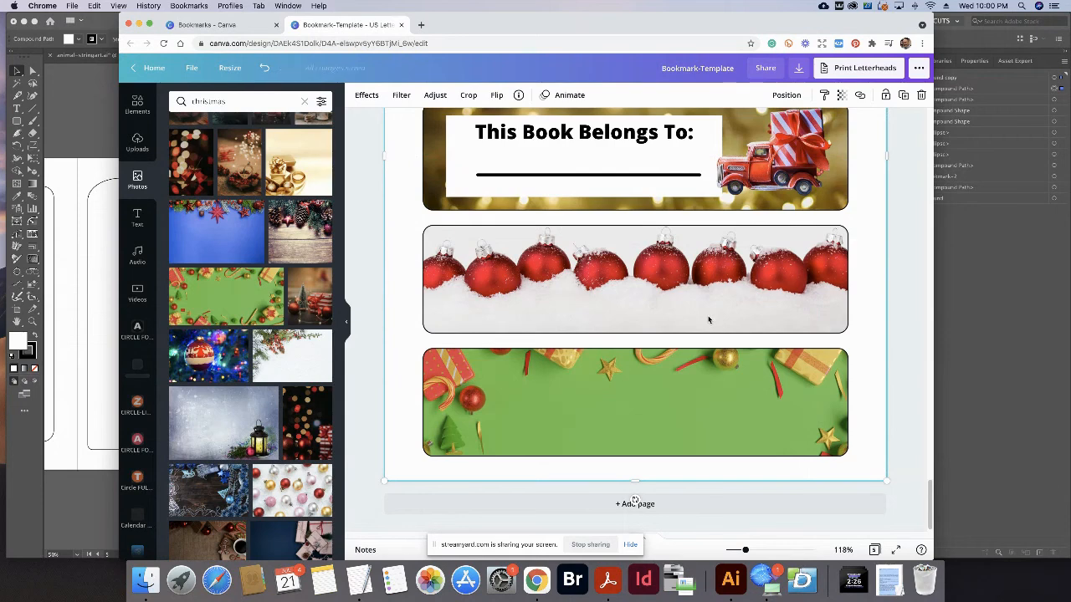
{"action": "key", "text": "ctrl+z"}
Nudge the green Christmas photo into place over the last strip and send it backward behind the bookmark template.
{"action": "mouse_move", "coordinate": [706, 380]}
{"action": "left_mouse_down"}
{"action": "mouse_move", "coordinate": [707, 393]}
{"action": "mouse_move", "coordinate": [706, 378]}
{"action": "left_mouse_up"}
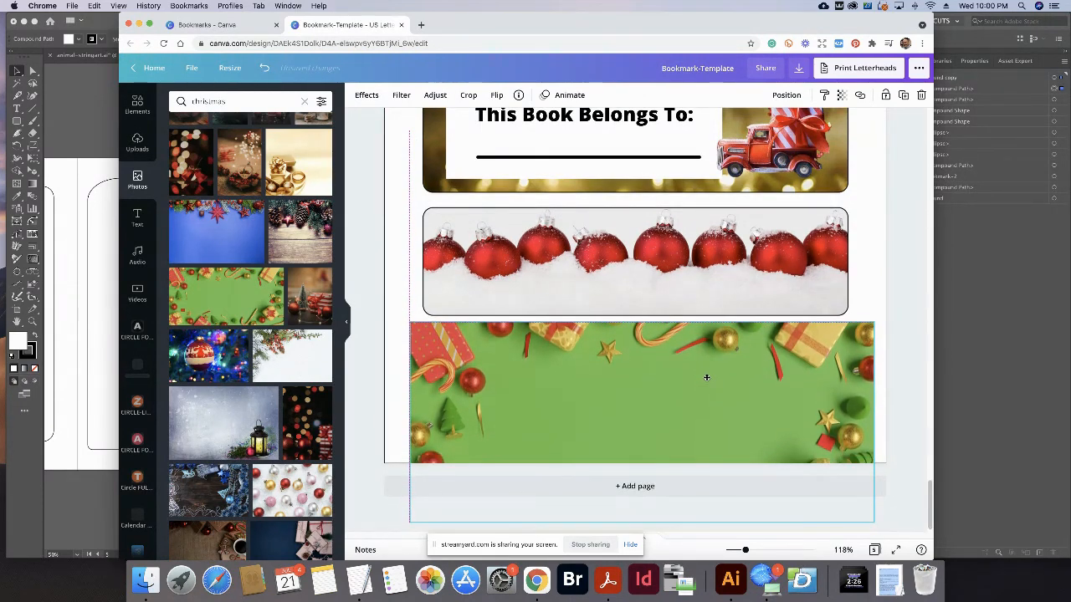
{"action": "left_click_drag", "start_coordinate": [739, 327], "coordinate": [739, 326]}
{"action": "left_click", "coordinate": [786, 95]}
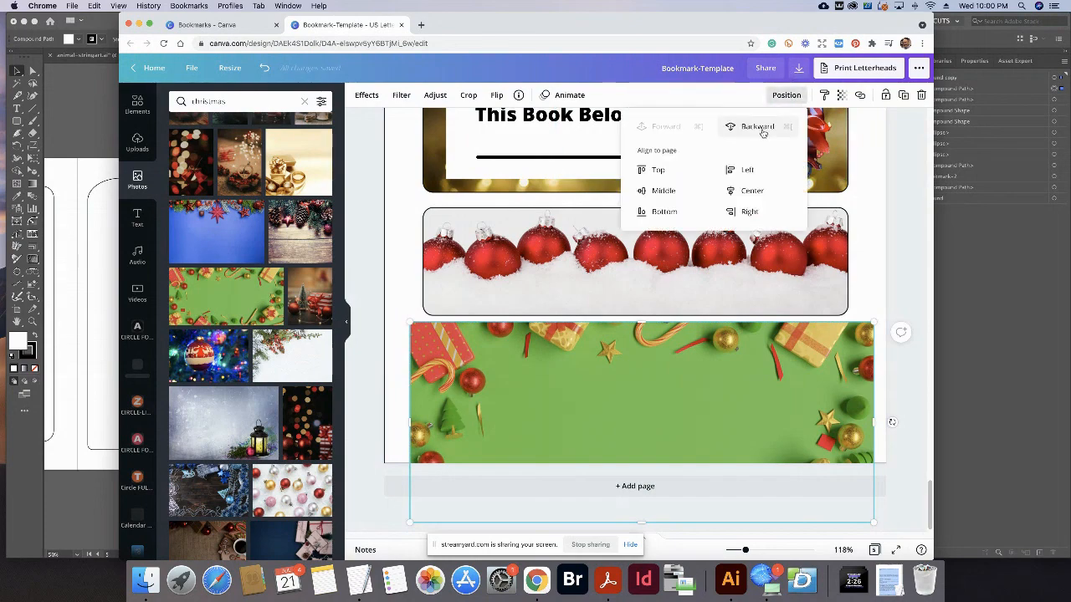
{"action": "left_click", "coordinate": [762, 128]}
{"action": "scroll", "coordinate": [870, 208], "scroll_direction": "up", "scroll_amount": 1}
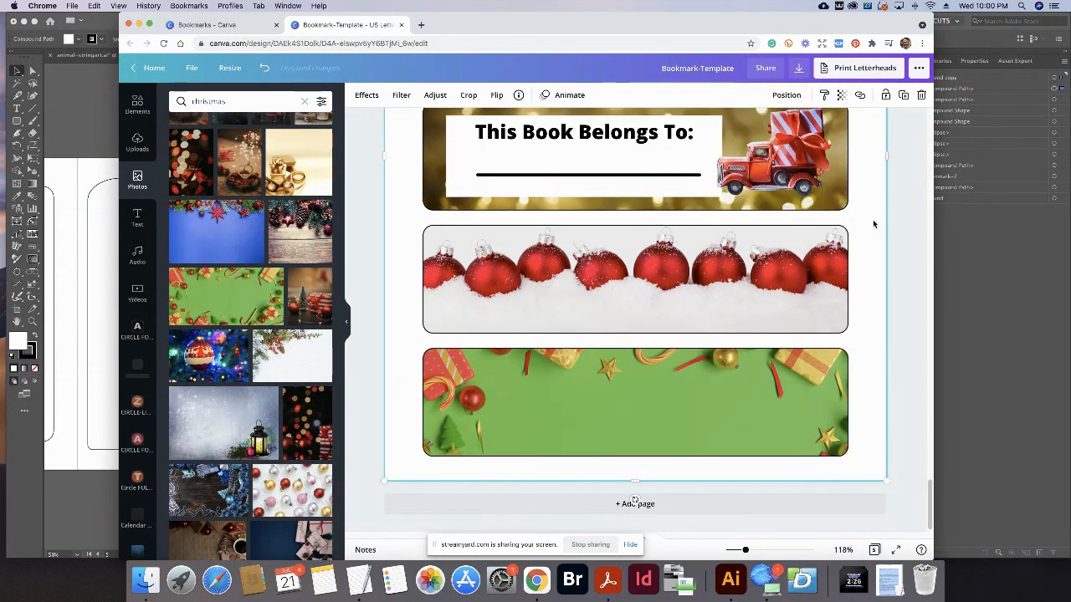
Zoom out to 10% and review the bookmark designs on all five pages.
{"action": "scroll", "coordinate": [873, 223], "scroll_direction": "up", "scroll_amount": 5}
{"action": "scroll", "coordinate": [873, 223], "scroll_direction": "down", "scroll_amount": 5}
{"action": "scroll", "coordinate": [875, 225], "scroll_direction": "up", "scroll_amount": 5}
{"action": "scroll", "coordinate": [876, 224], "scroll_direction": "down", "scroll_amount": 10}
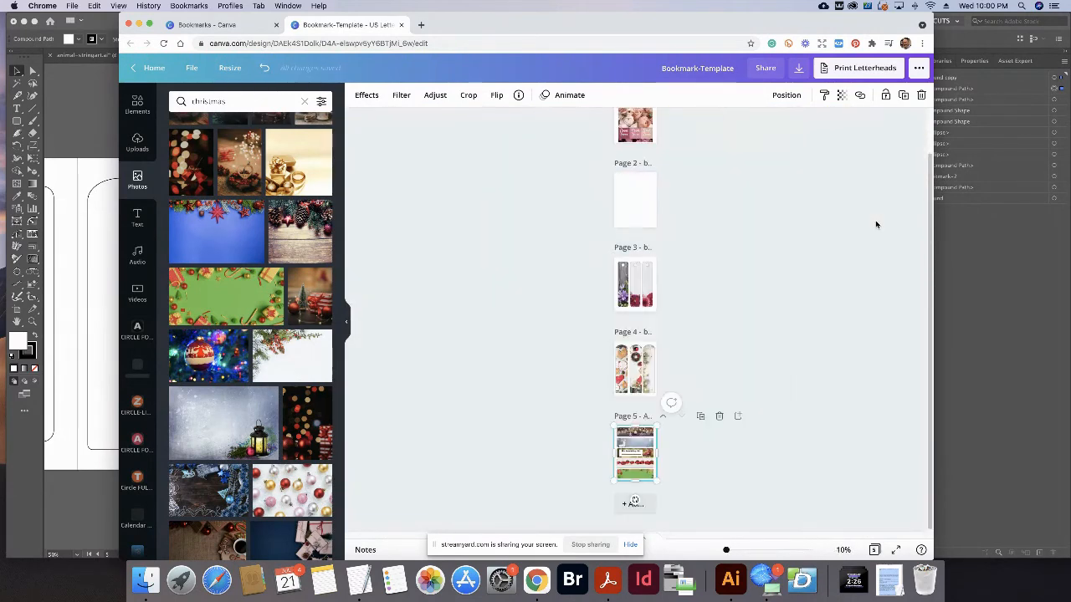
{"action": "scroll", "coordinate": [876, 224], "scroll_direction": "up", "scroll_amount": 2}
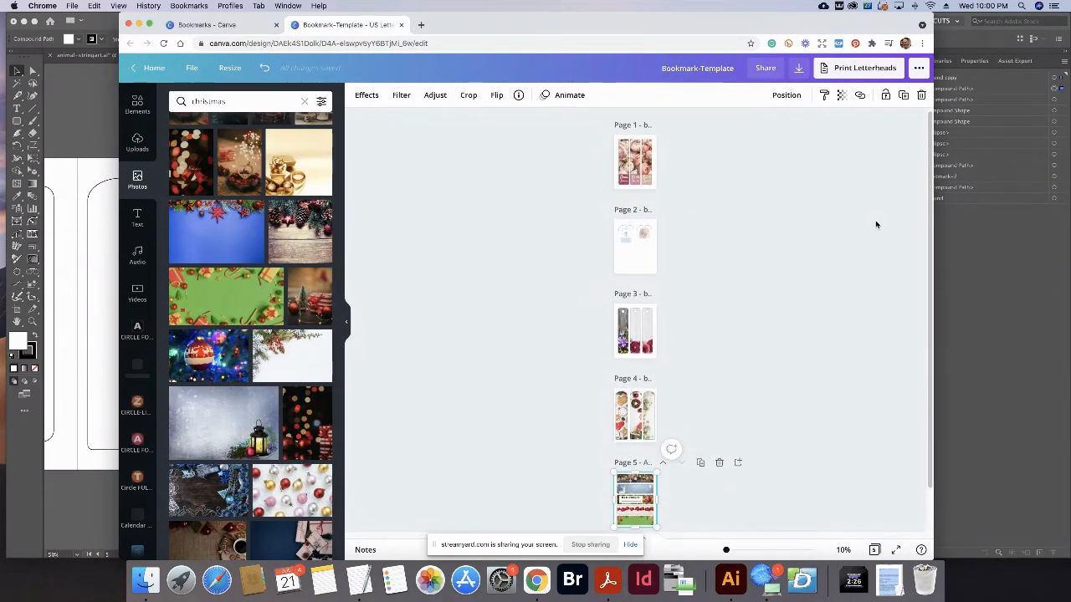
{"action": "scroll", "coordinate": [775, 205], "scroll_direction": "down", "scroll_amount": 2}
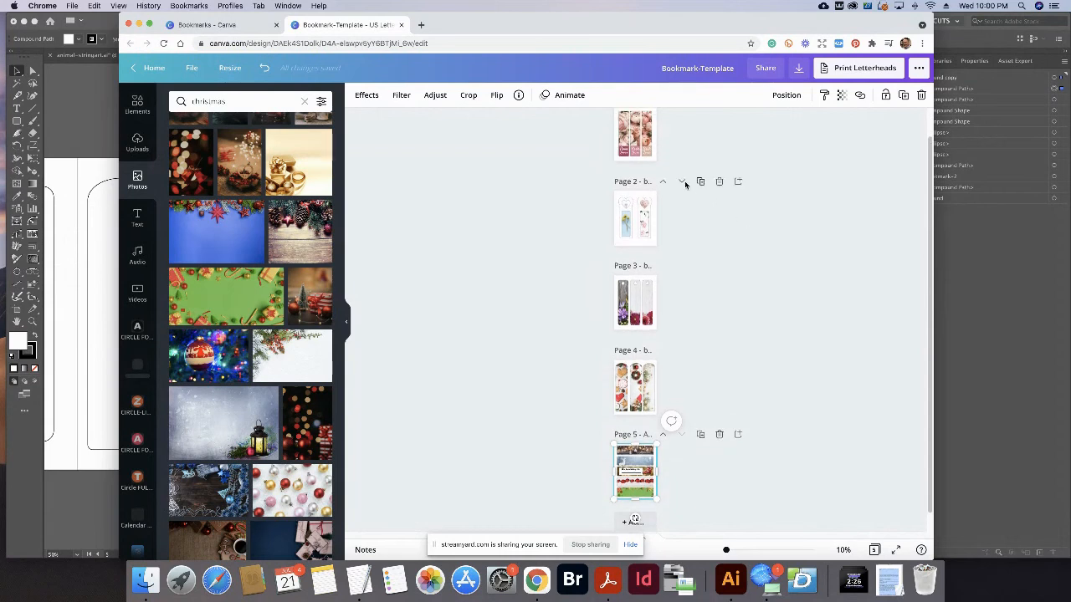
{"action": "scroll", "coordinate": [753, 205], "scroll_direction": "down", "scroll_amount": 2}
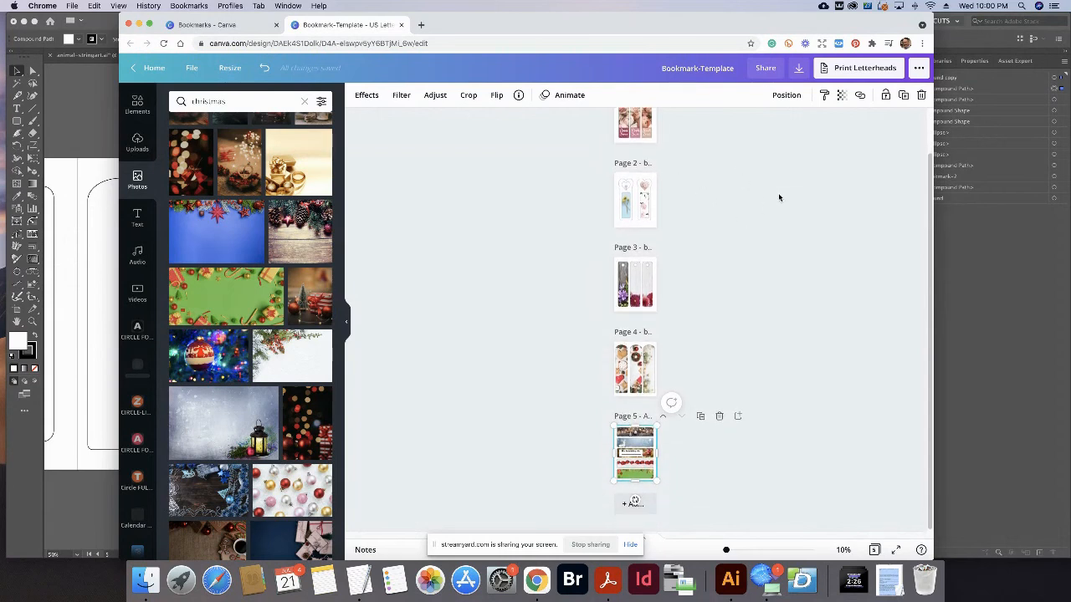
{"action": "scroll", "coordinate": [763, 207], "scroll_direction": "up", "scroll_amount": 2}
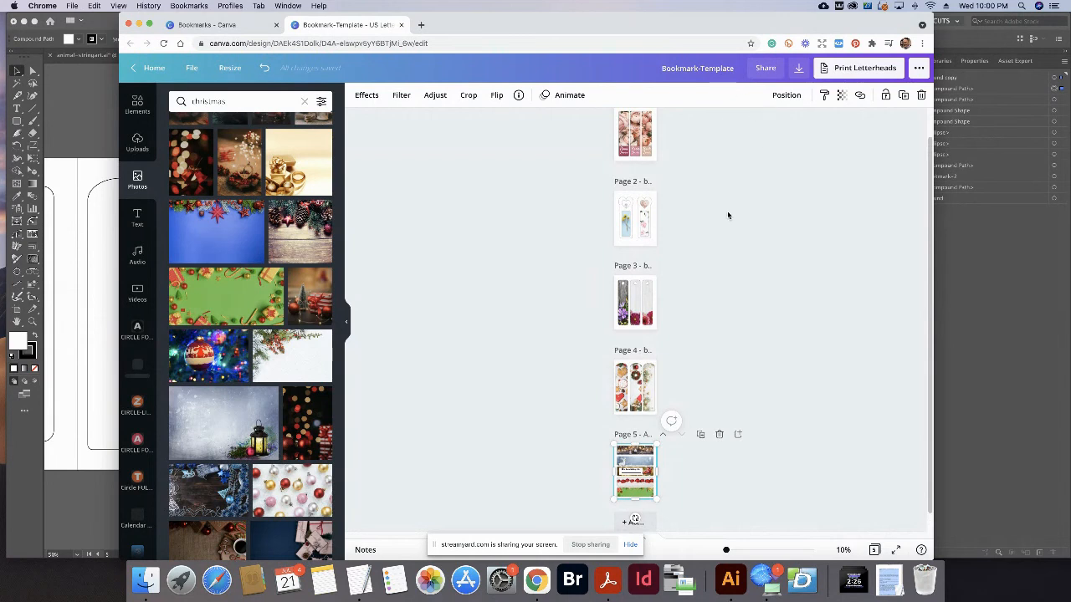
{"action": "scroll", "coordinate": [728, 209], "scroll_direction": "up", "scroll_amount": 3}
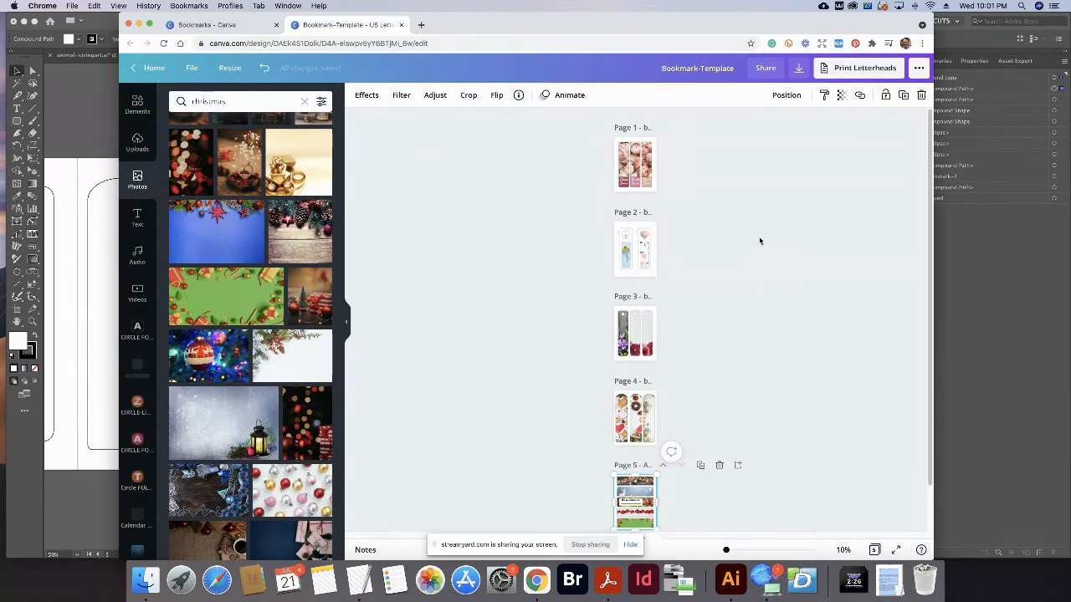
Switch to Illustrator, deselect the five-strip template, and review it alongside the arched and hole-punched bookmark layouts.
{"action": "left_click", "coordinate": [91, 123]}
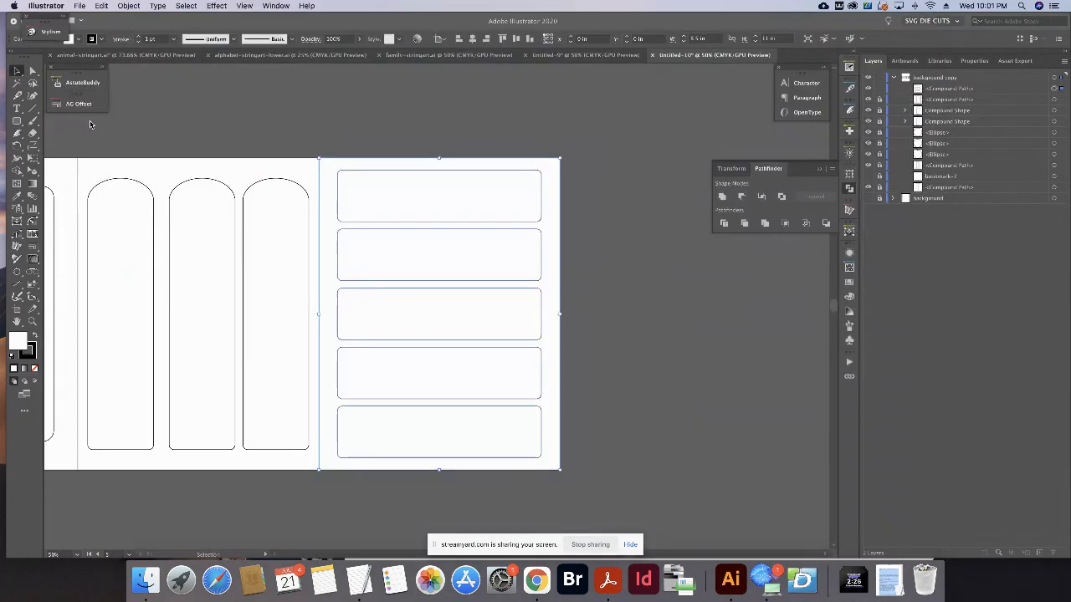
{"action": "left_click", "coordinate": [402, 101]}
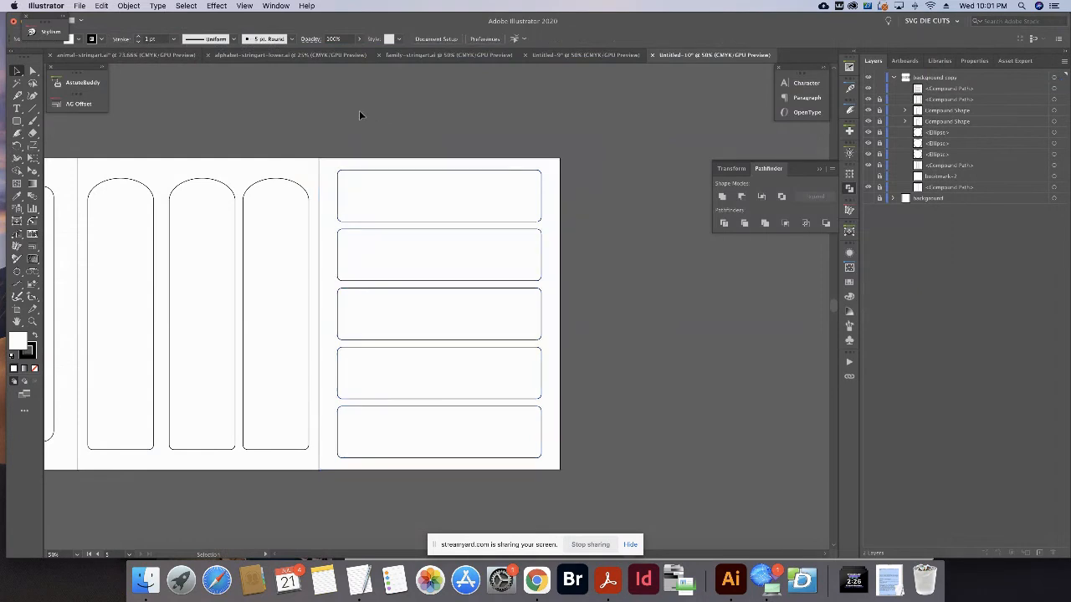
{"action": "left_click_drag", "start_coordinate": [360, 115], "coordinate": [535, 114]}
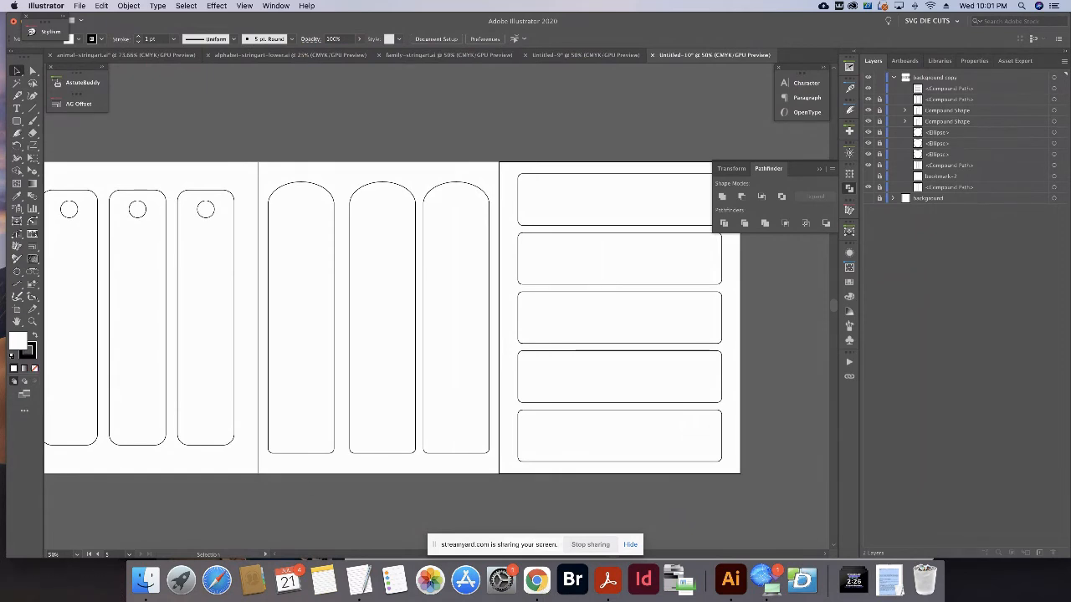
Switch back to Chrome and open etsy.com in a new tab.
{"action": "key", "text": "super+Tab"}
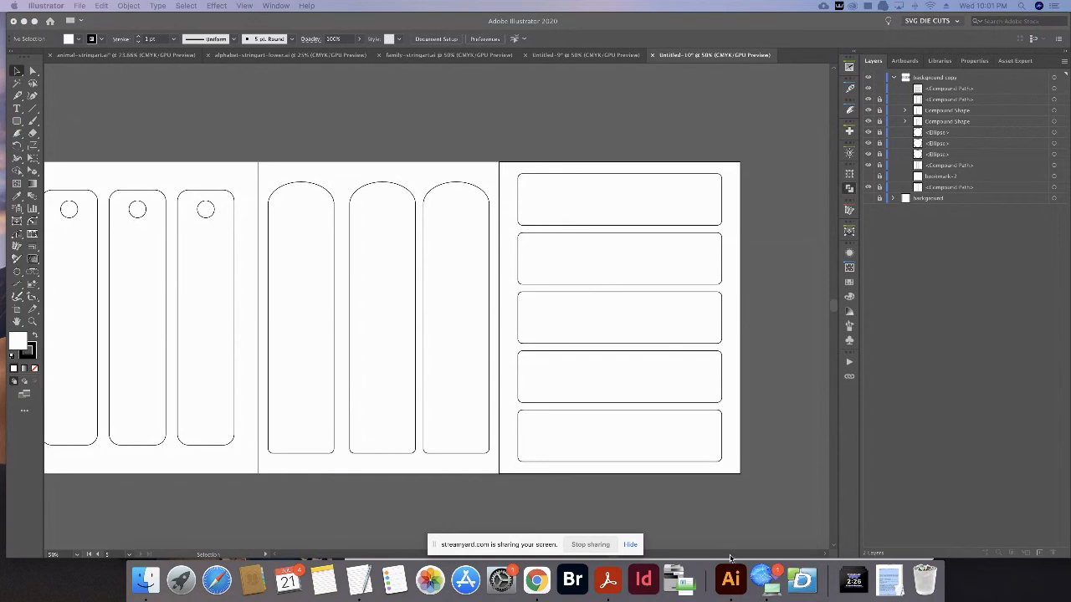
{"action": "left_click", "coordinate": [536, 580]}
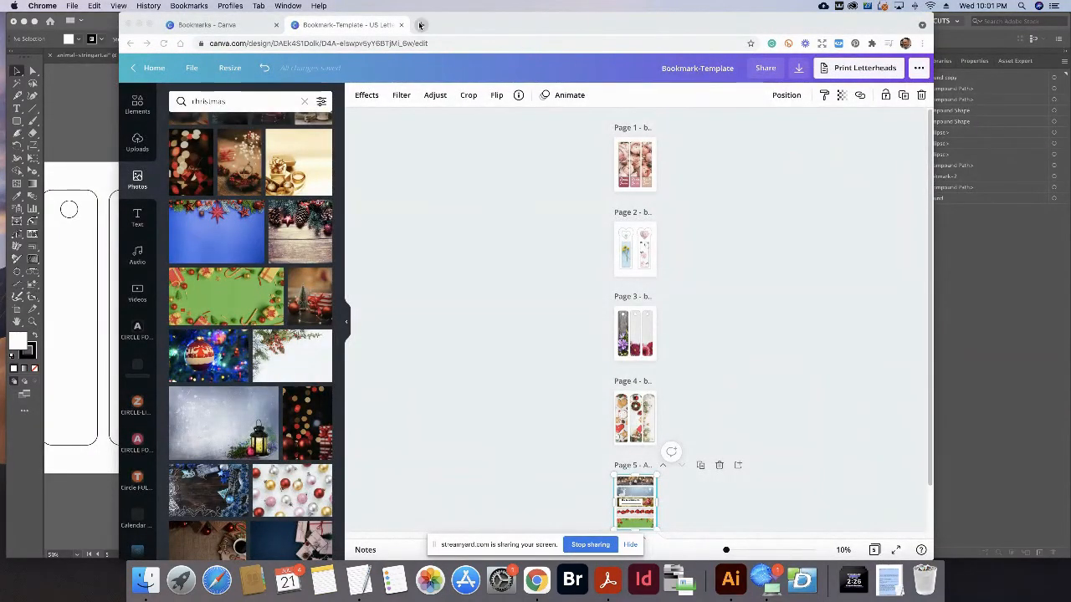
{"action": "left_click", "coordinate": [420, 25]}
{"action": "type", "text": "etsy.com"}
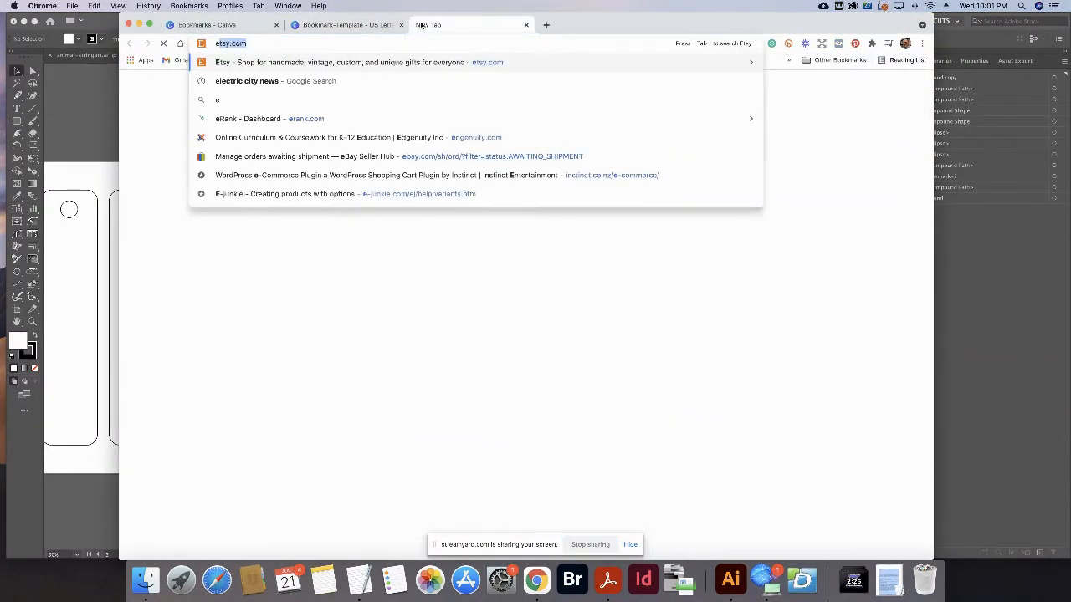
{"action": "key", "text": "Return"}
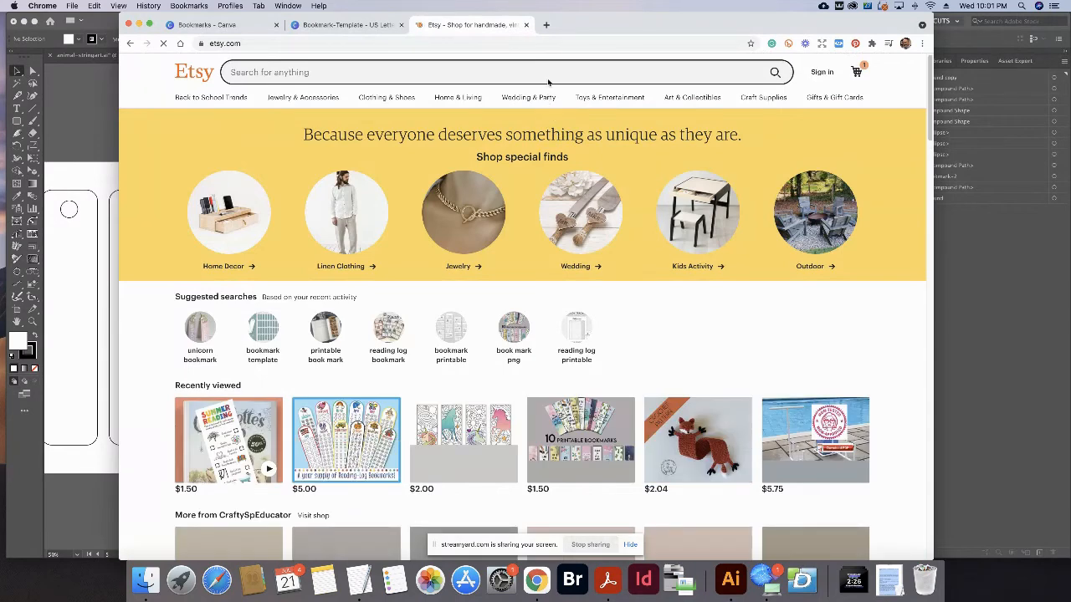
Search Etsy for "bookmarks printable".
{"action": "left_click", "coordinate": [556, 72]}
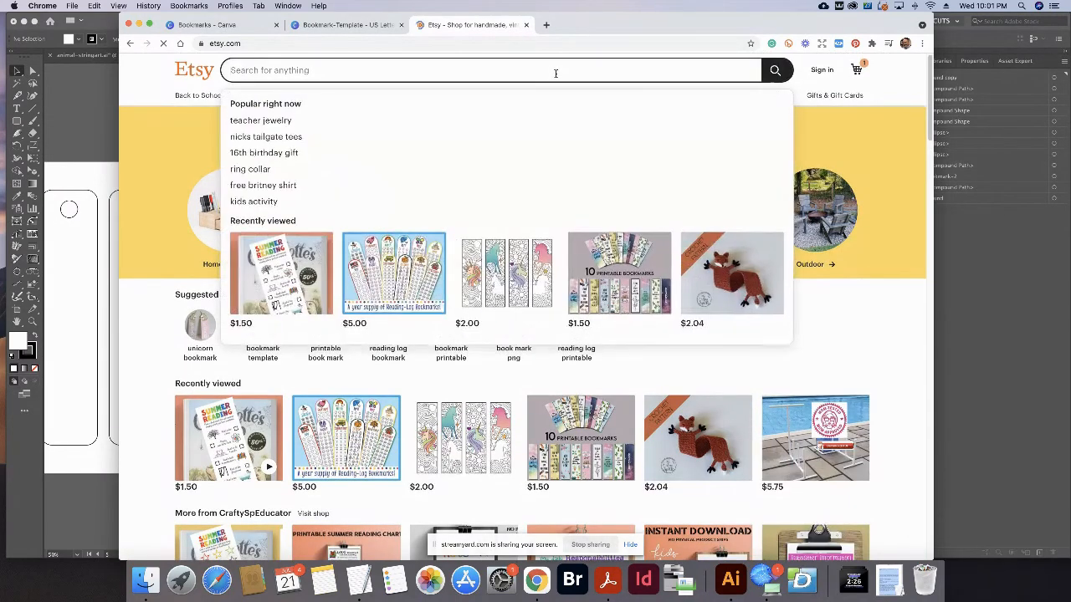
{"action": "type", "text": "boo"}
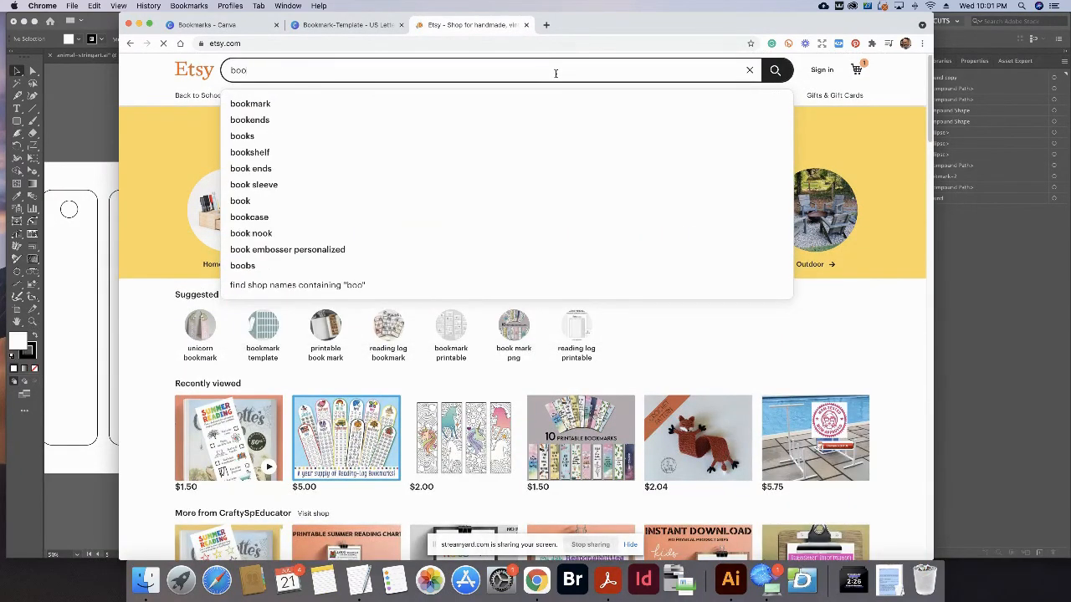
{"action": "type", "text": "kmarks"}
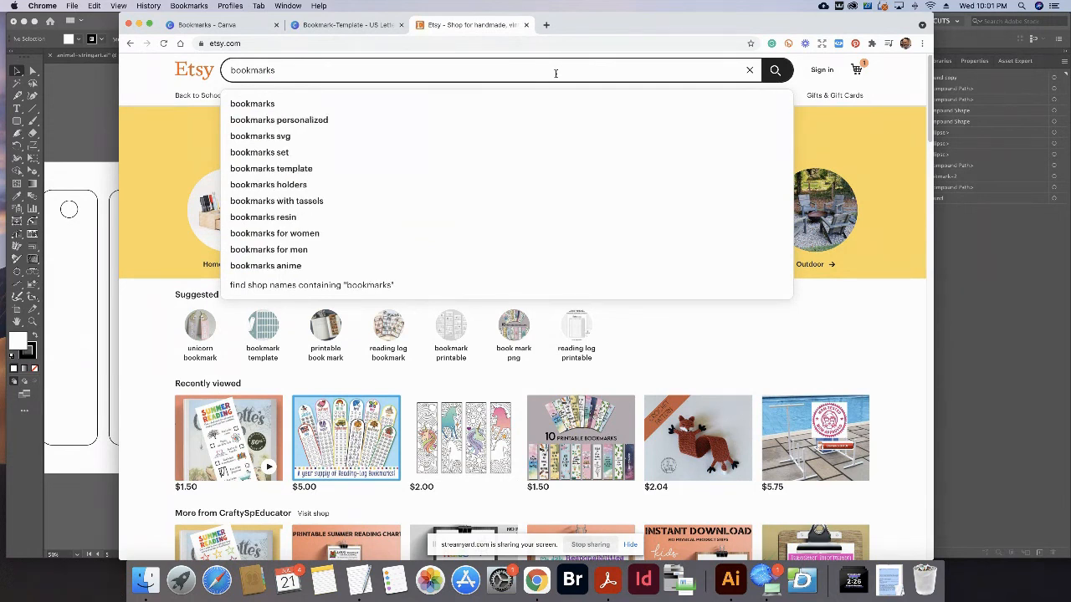
{"action": "type", "text": " prin"}
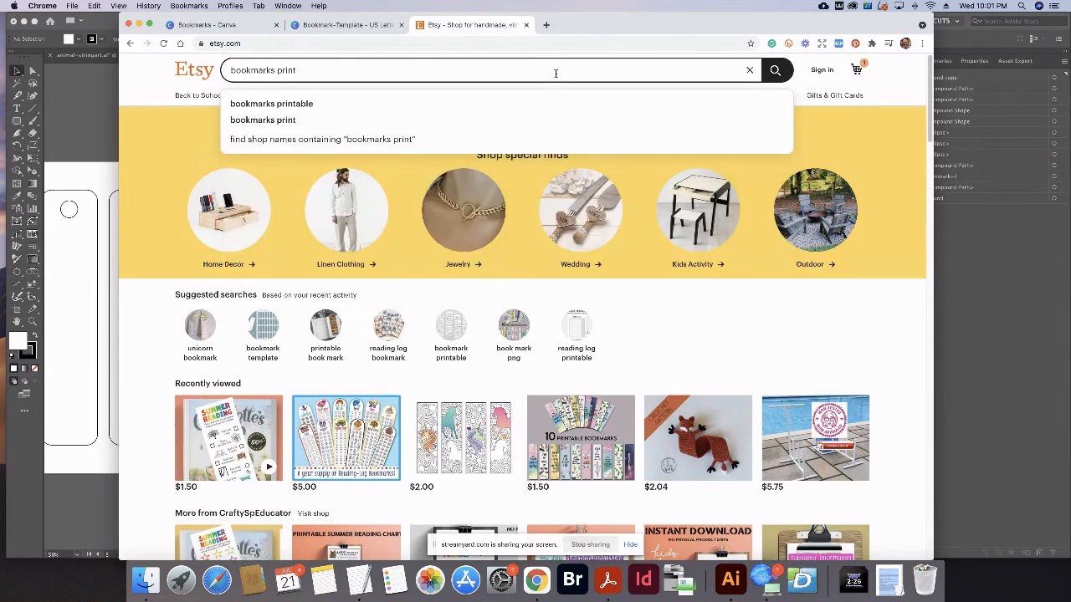
{"action": "type", "text": "t"}
{"action": "left_click", "coordinate": [458, 105]}
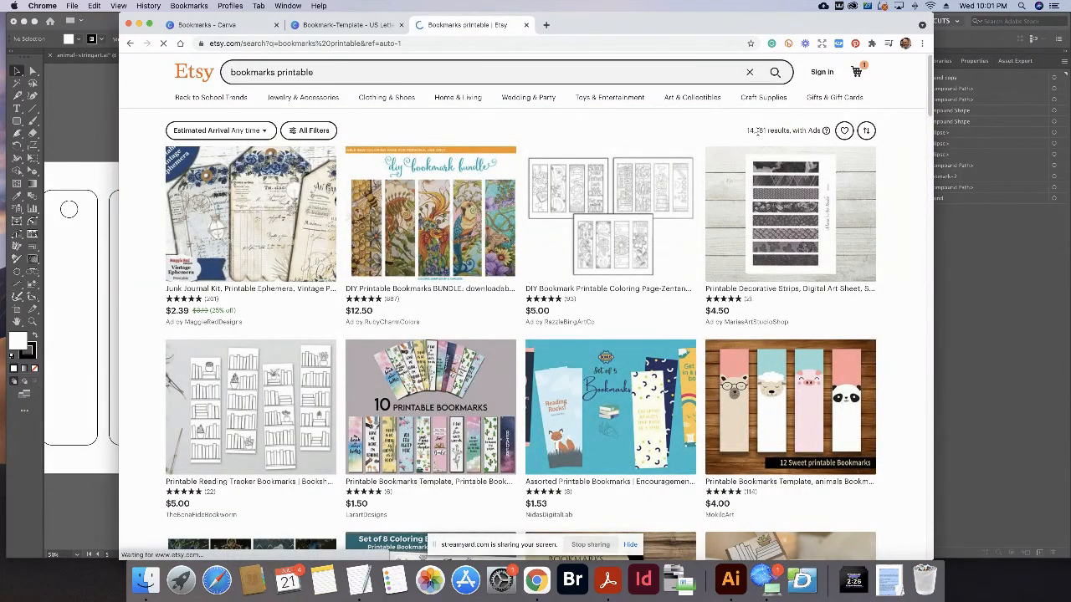
Browse the printable bookmark results and open the Inspirational Quote Bookmarks listing from LasArtez.
{"action": "scroll", "coordinate": [459, 358], "scroll_direction": "down", "scroll_amount": 3}
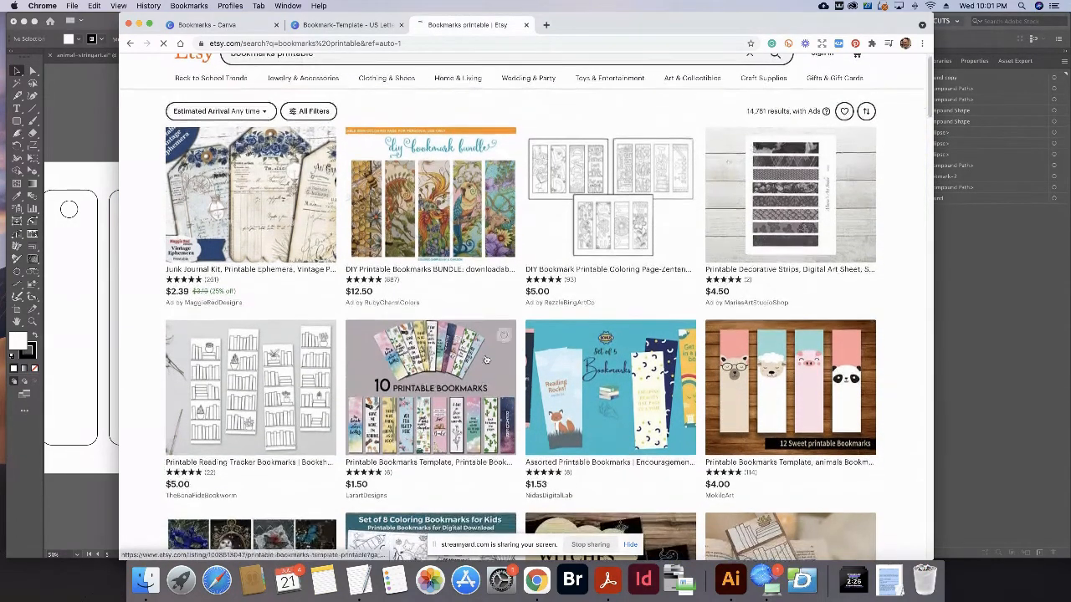
{"action": "scroll", "coordinate": [458, 357], "scroll_direction": "down", "scroll_amount": 8}
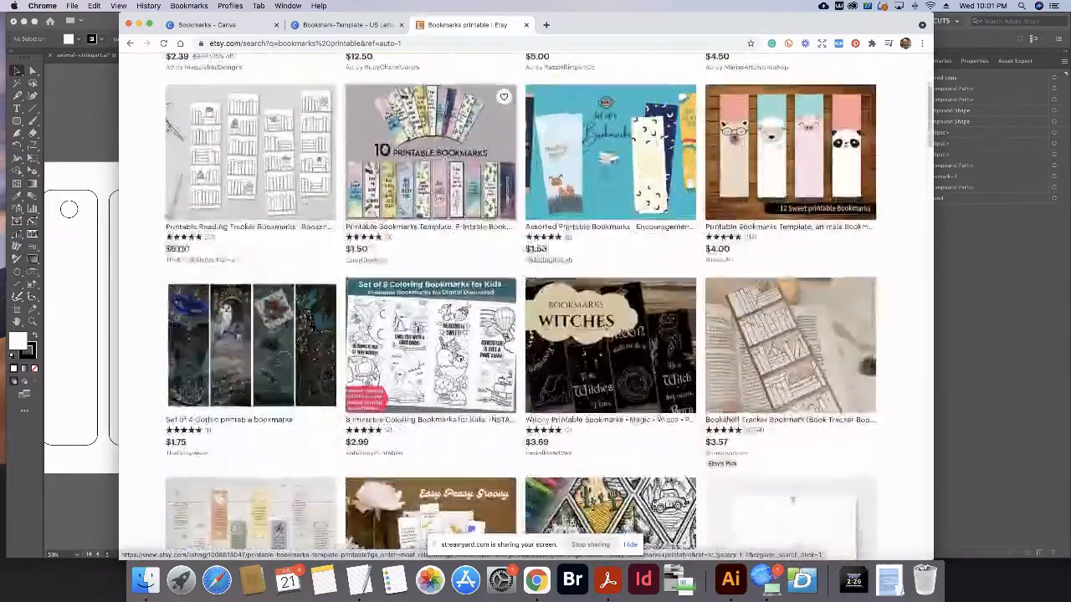
{"action": "scroll", "coordinate": [458, 357], "scroll_direction": "down", "scroll_amount": 10}
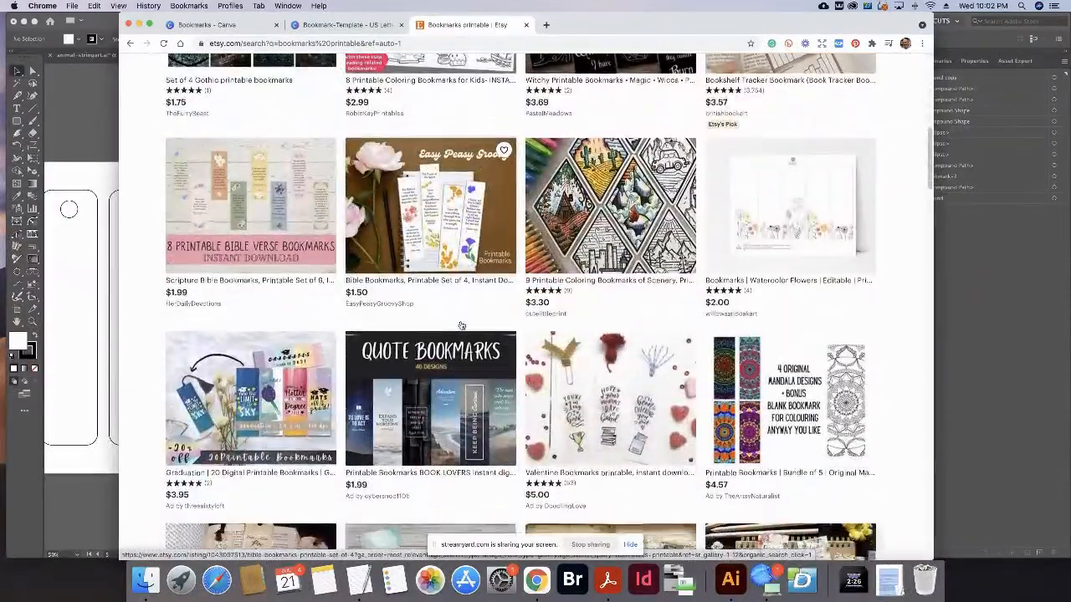
{"action": "scroll", "coordinate": [460, 326], "scroll_direction": "down", "scroll_amount": 7}
{"action": "scroll", "coordinate": [460, 326], "scroll_direction": "down", "scroll_amount": 13}
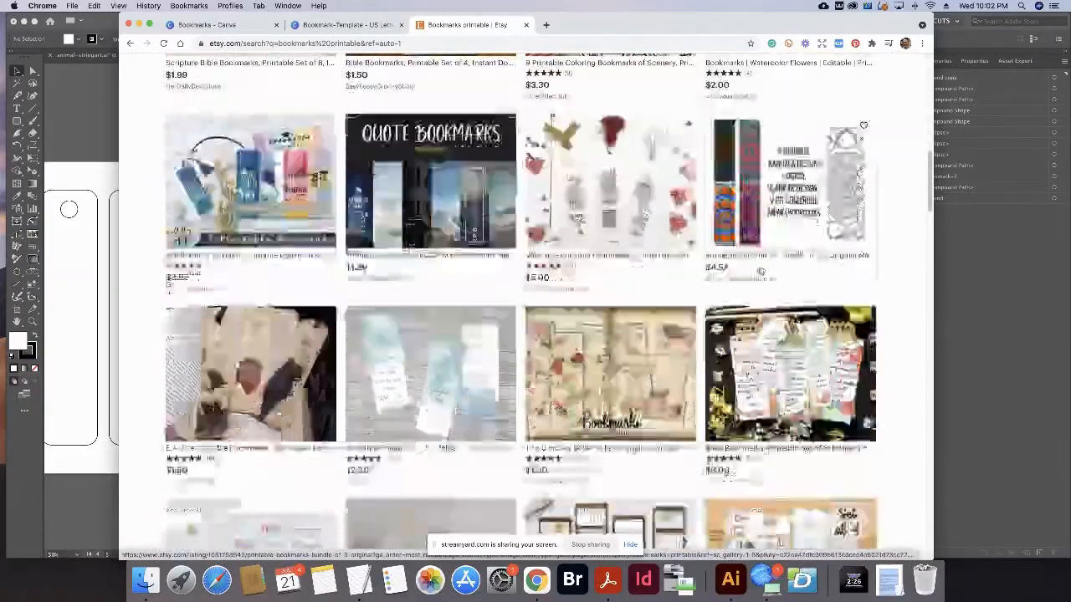
{"action": "scroll", "coordinate": [413, 305], "scroll_direction": "down", "scroll_amount": 6}
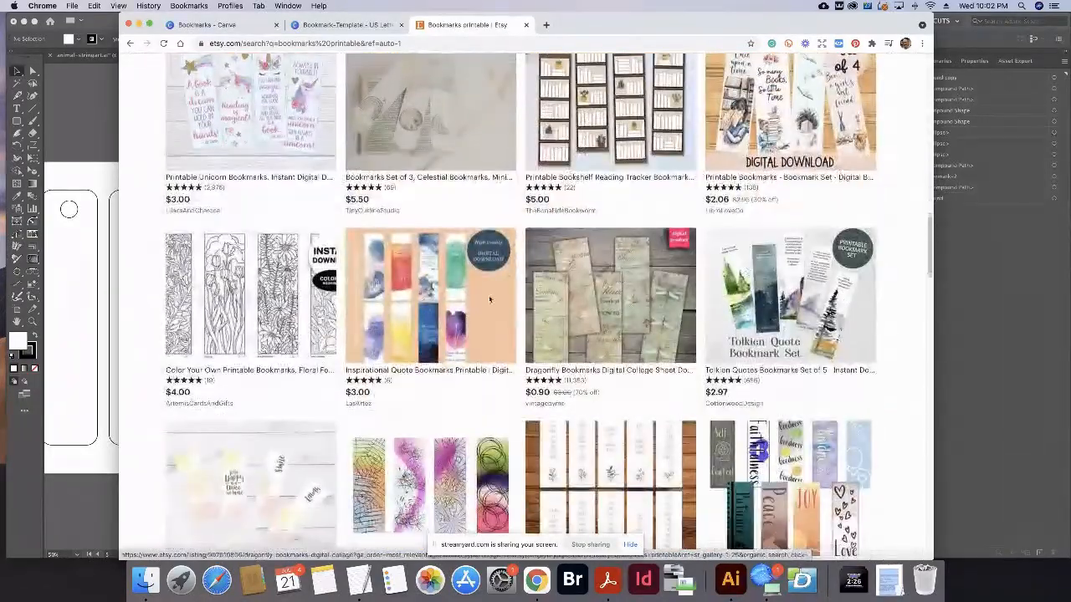
{"action": "left_click", "coordinate": [405, 284]}
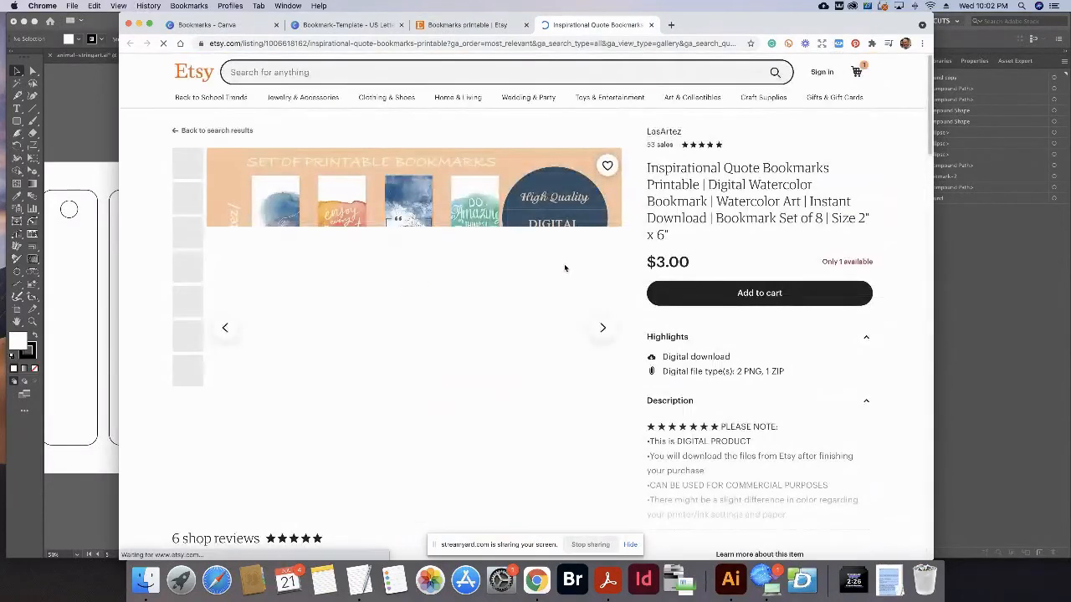
Review the quote bookmark listing's preview image, details and shop reviews, and close the listing.
{"action": "scroll", "coordinate": [480, 272], "scroll_direction": "down", "scroll_amount": 5}
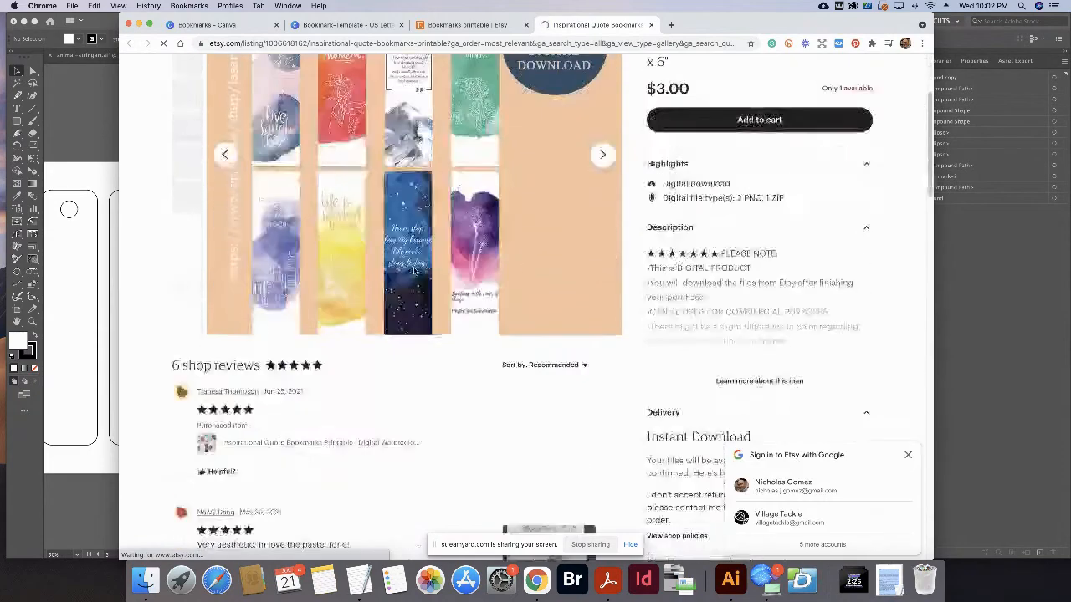
{"action": "scroll", "coordinate": [416, 268], "scroll_direction": "down", "scroll_amount": 5}
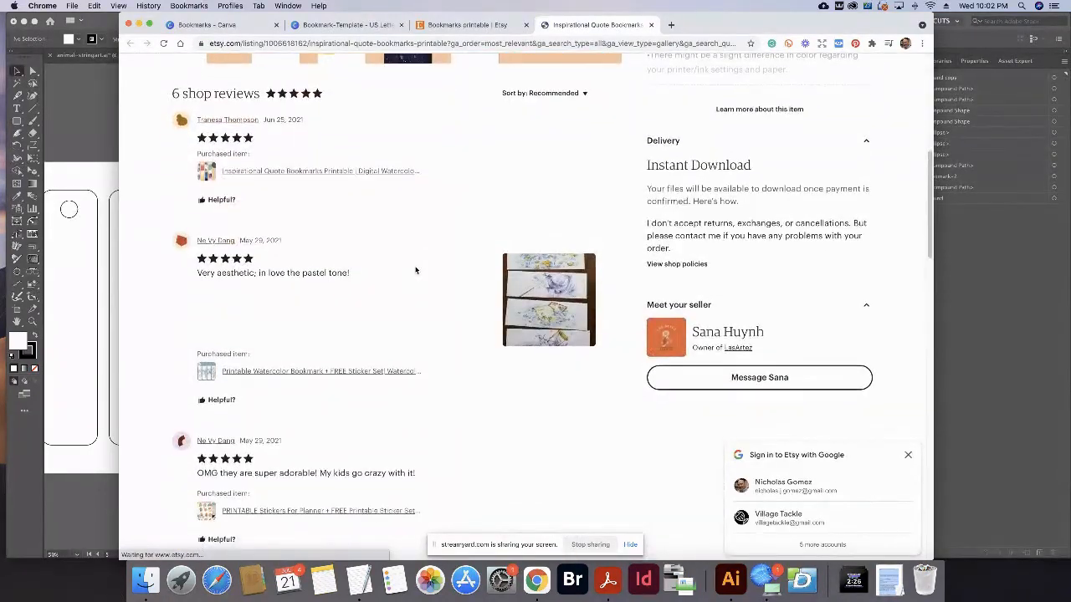
{"action": "scroll", "coordinate": [417, 269], "scroll_direction": "up", "scroll_amount": 6}
{"action": "scroll", "coordinate": [416, 269], "scroll_direction": "up", "scroll_amount": 3}
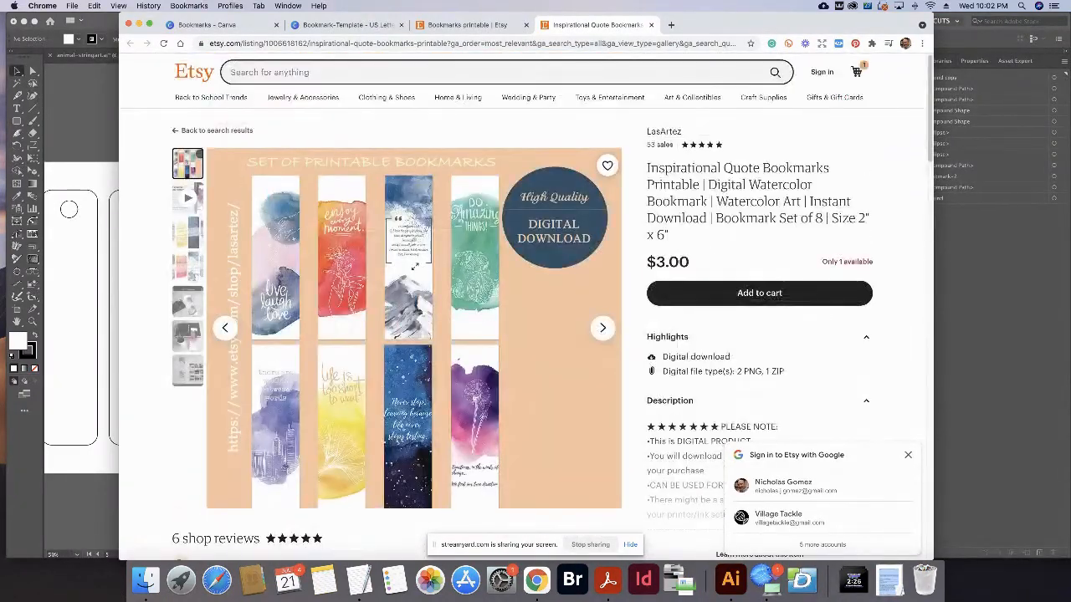
{"action": "scroll", "coordinate": [416, 264], "scroll_direction": "down", "scroll_amount": 1}
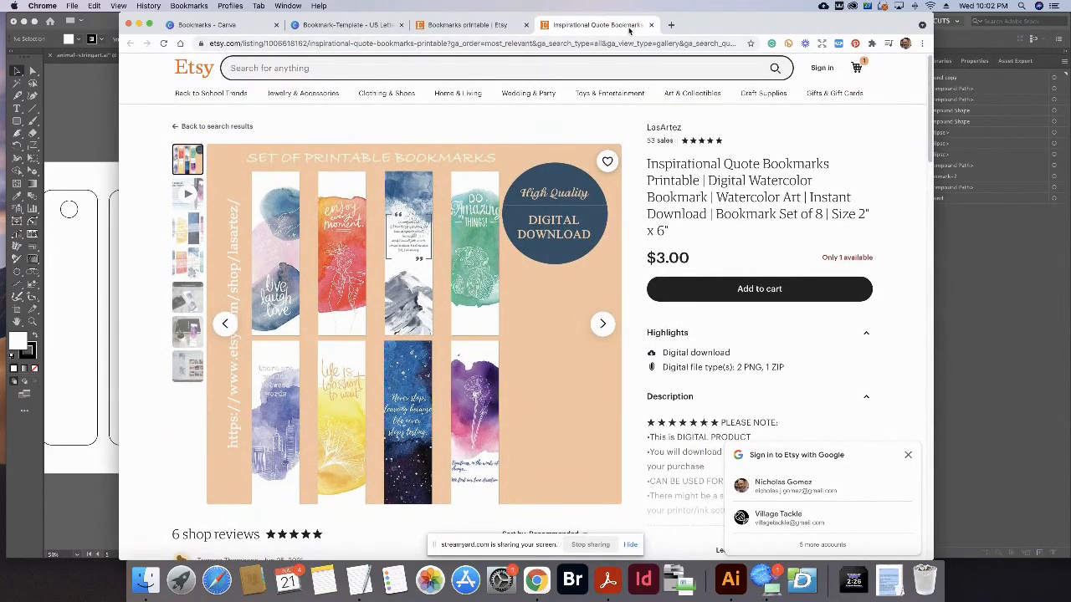
{"action": "key", "text": "super+w"}
Browse further down the search results and open the Butterfly bookmark listing from BookTeaDaisy.
{"action": "scroll", "coordinate": [527, 221], "scroll_direction": "down", "scroll_amount": 5}
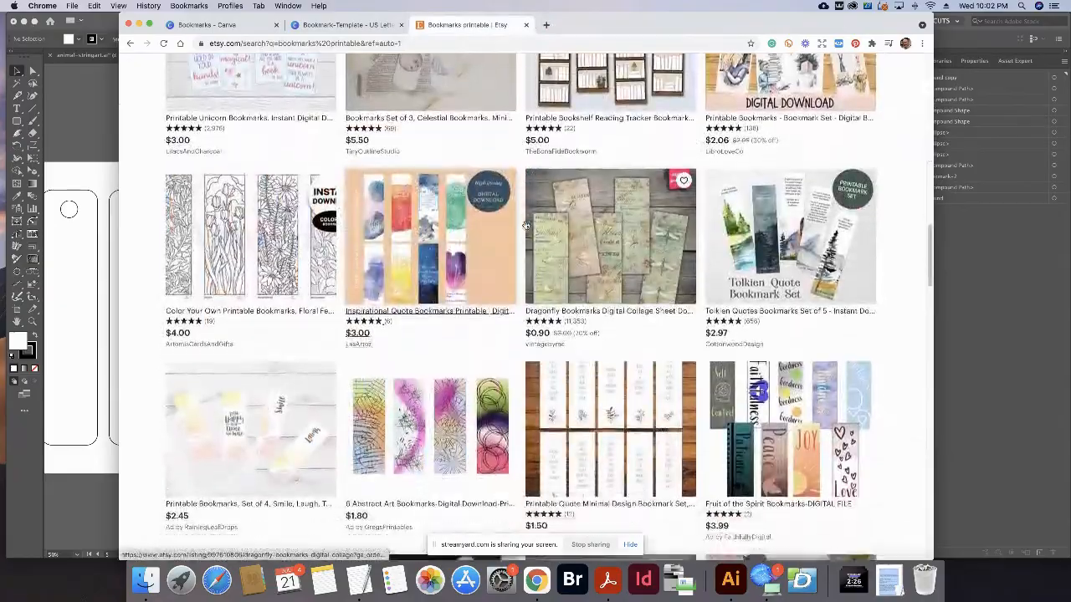
{"action": "scroll", "coordinate": [527, 222], "scroll_direction": "down", "scroll_amount": 8}
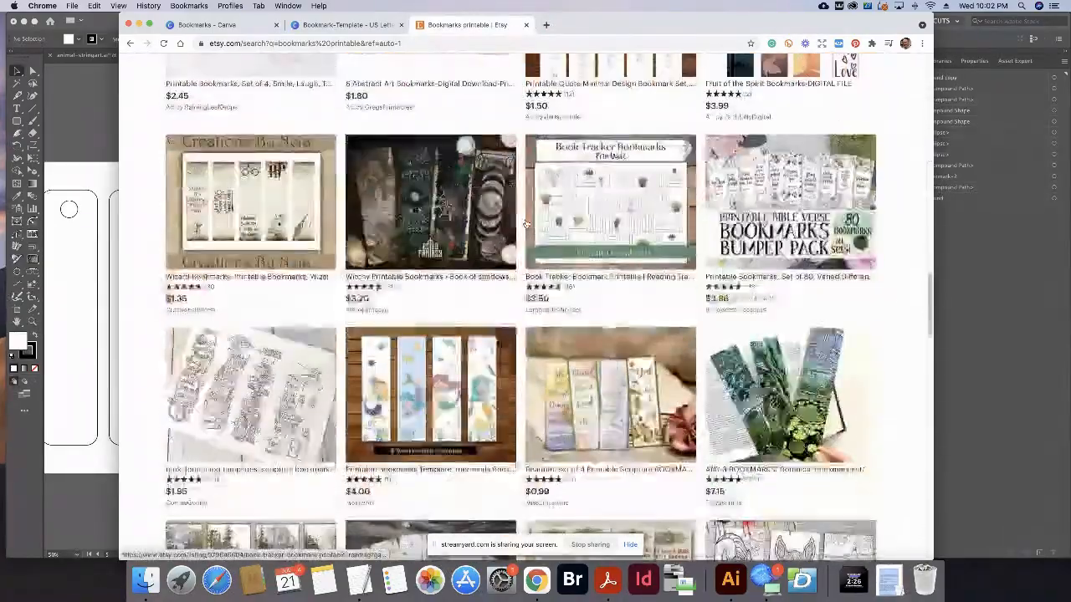
{"action": "scroll", "coordinate": [527, 224], "scroll_direction": "down", "scroll_amount": 6}
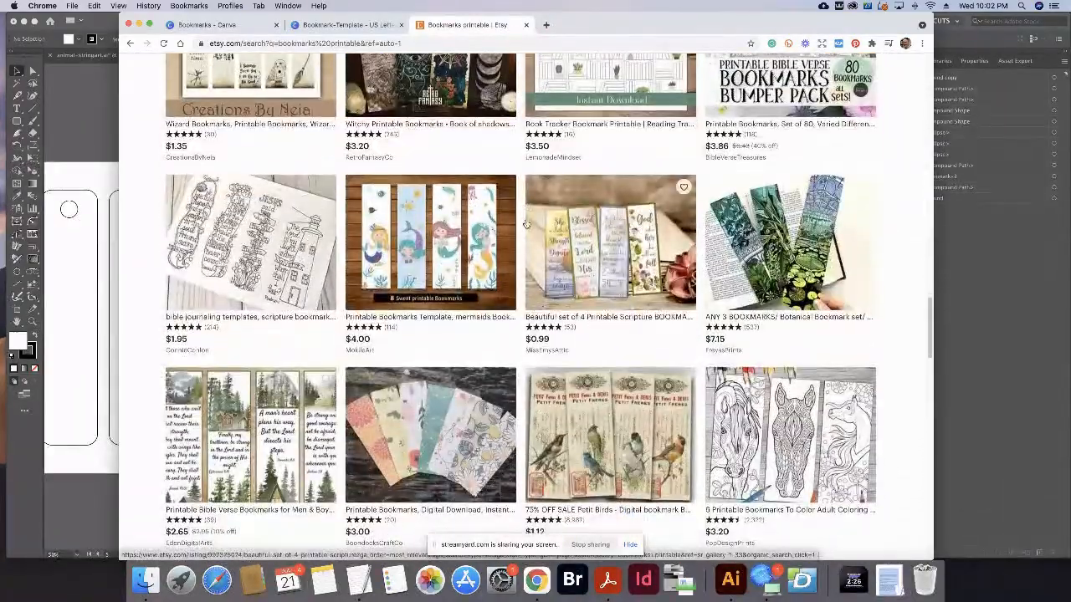
{"action": "scroll", "coordinate": [527, 224], "scroll_direction": "down", "scroll_amount": 5}
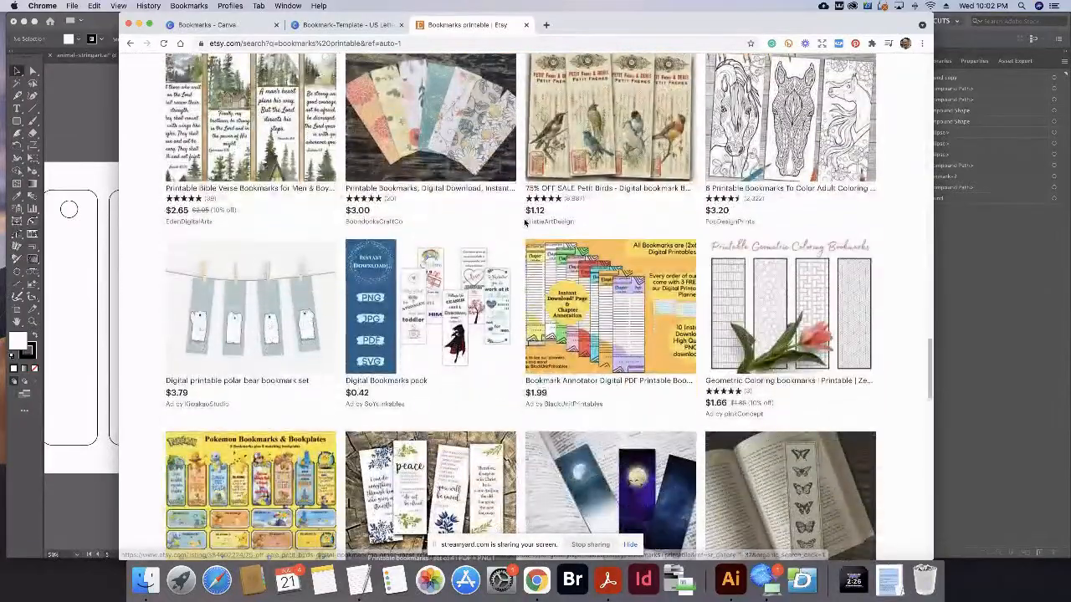
{"action": "scroll", "coordinate": [525, 222], "scroll_direction": "down", "scroll_amount": 3}
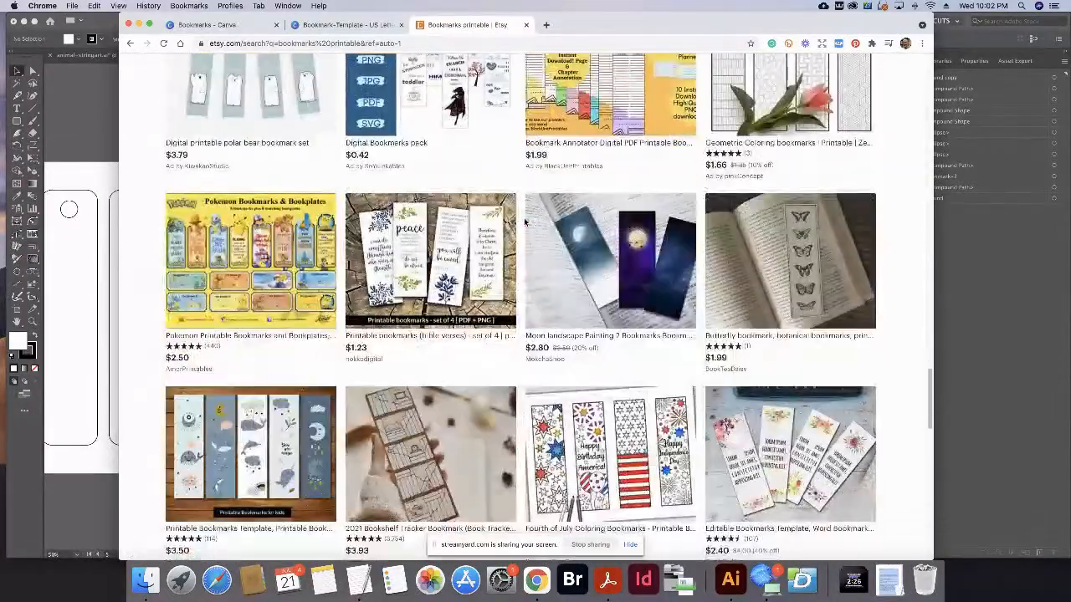
{"action": "scroll", "coordinate": [711, 251], "scroll_direction": "down", "scroll_amount": 1}
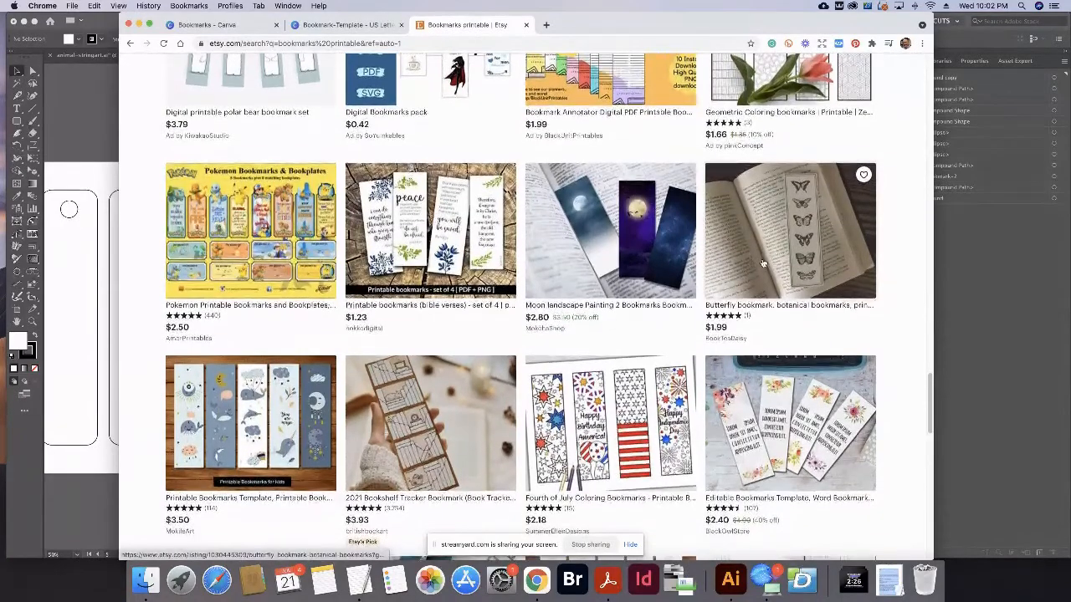
{"action": "scroll", "coordinate": [778, 217], "scroll_direction": "down", "scroll_amount": 2}
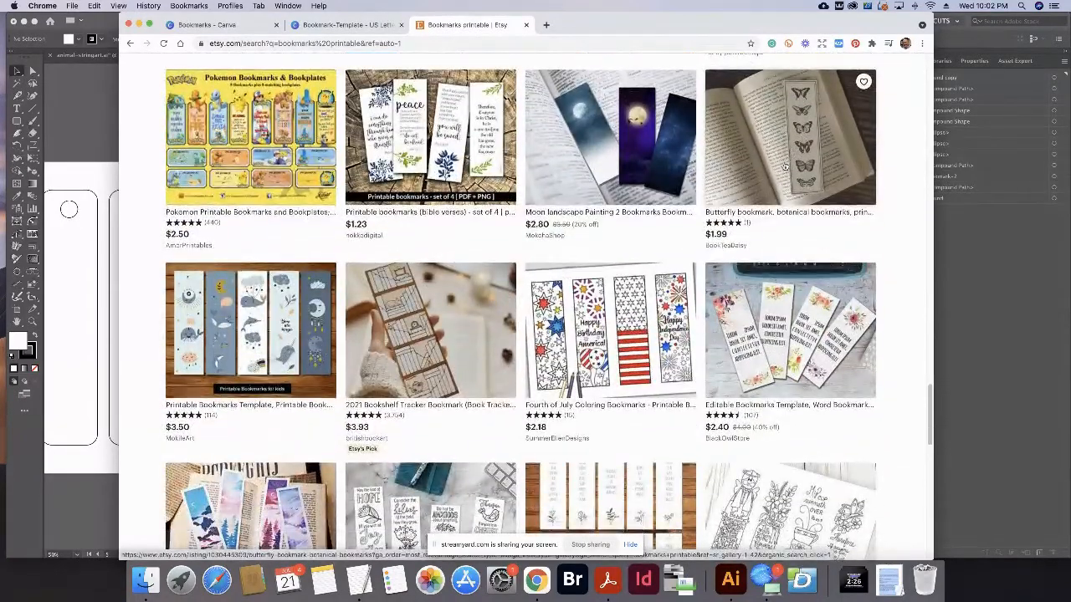
{"action": "left_click", "coordinate": [791, 154]}
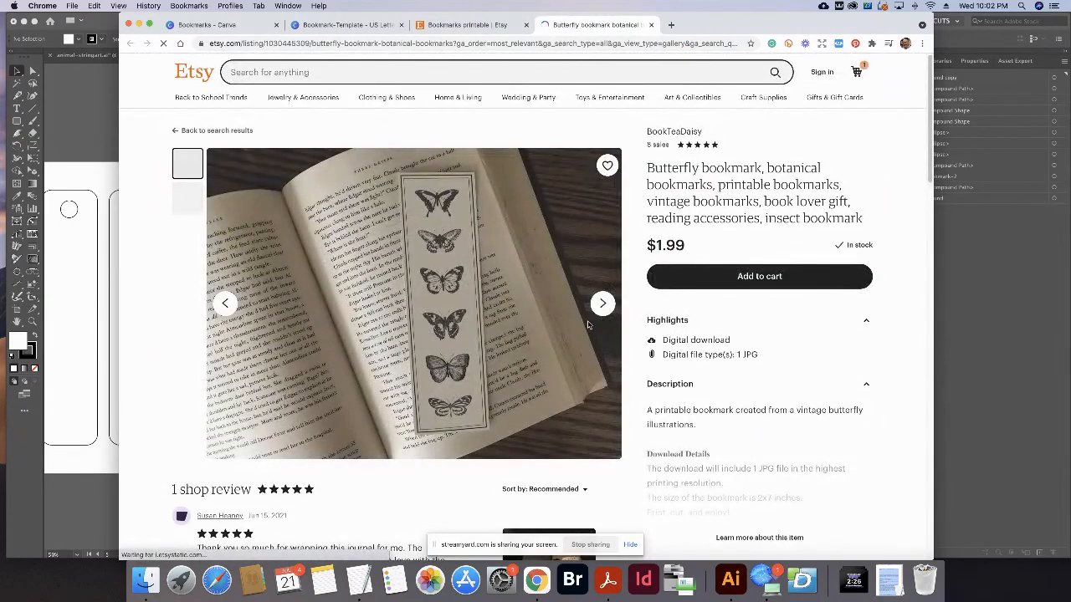
Examine the butterfly bookmark's second photo in the enlarged view, check the listing details, and close the listing.
{"action": "left_click", "coordinate": [601, 305]}
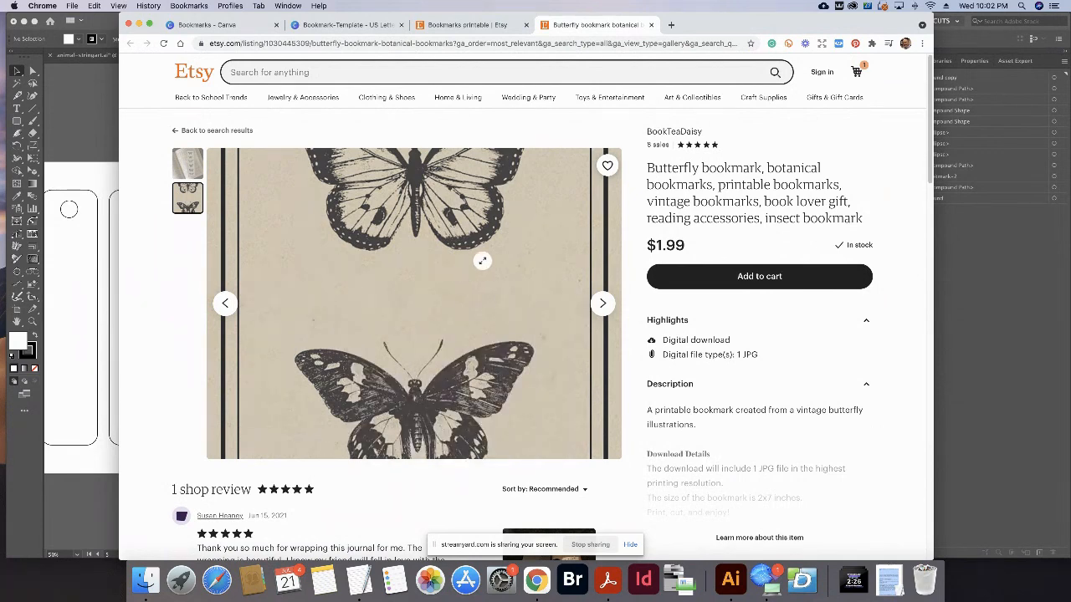
{"action": "left_click", "coordinate": [485, 269]}
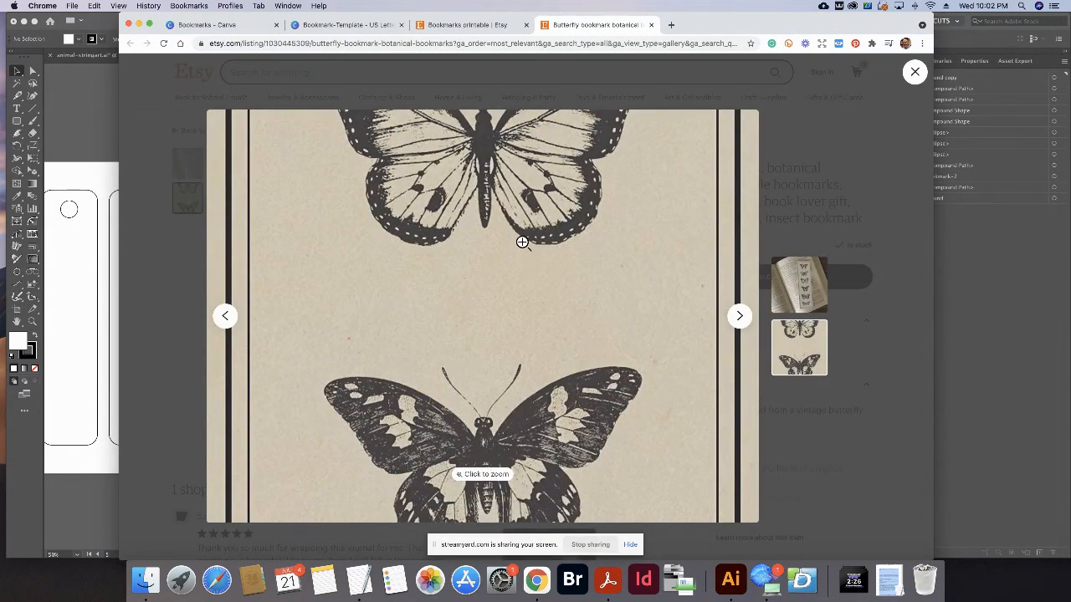
{"action": "left_click", "coordinate": [522, 242]}
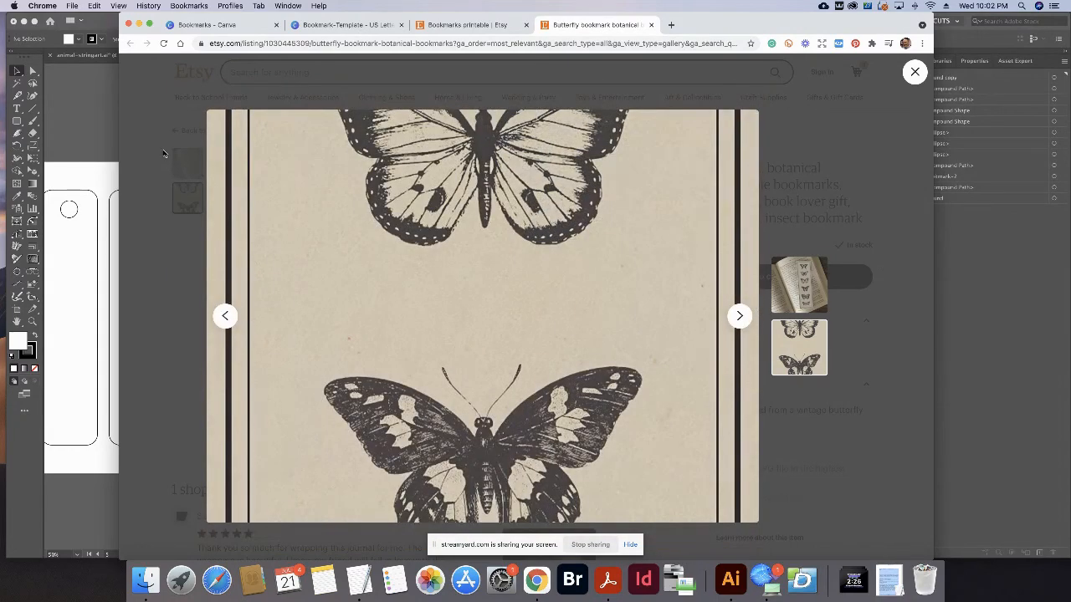
{"action": "left_click", "coordinate": [164, 153]}
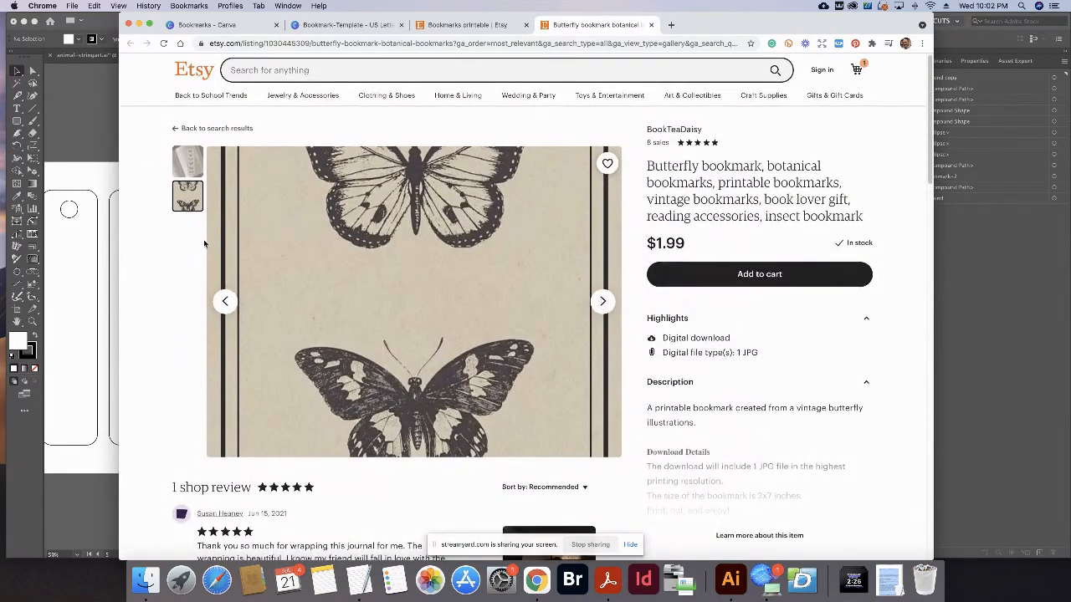
{"action": "scroll", "coordinate": [203, 239], "scroll_direction": "down", "scroll_amount": 3}
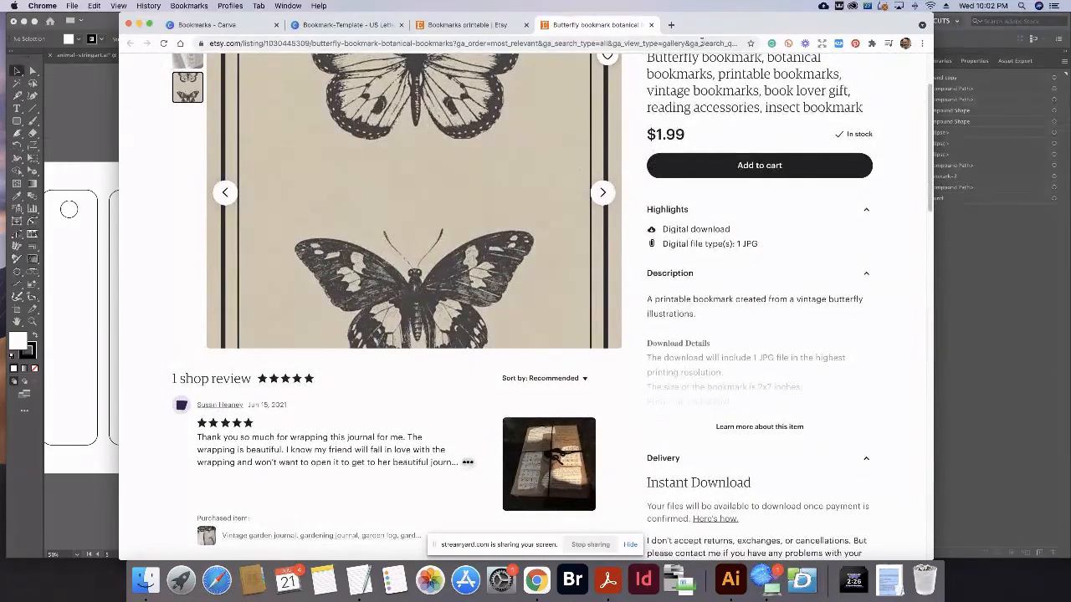
{"action": "left_click", "coordinate": [651, 25]}
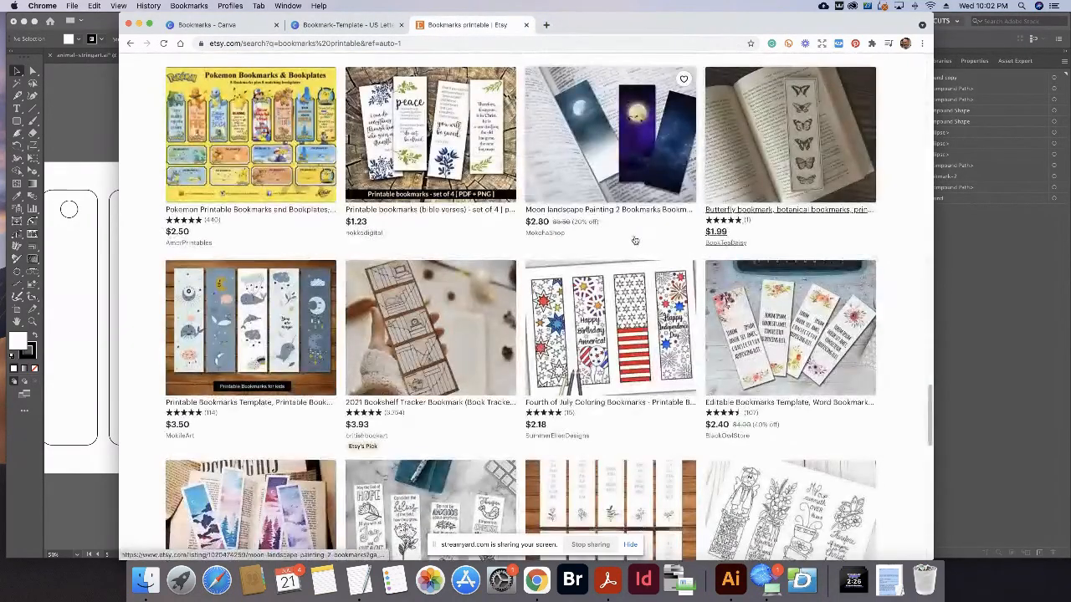
Browse the remaining results down to the recently viewed items and open the Printable Reading-Log Bookmarks listing to examine its design.
{"action": "scroll", "coordinate": [634, 240], "scroll_direction": "down", "scroll_amount": 3}
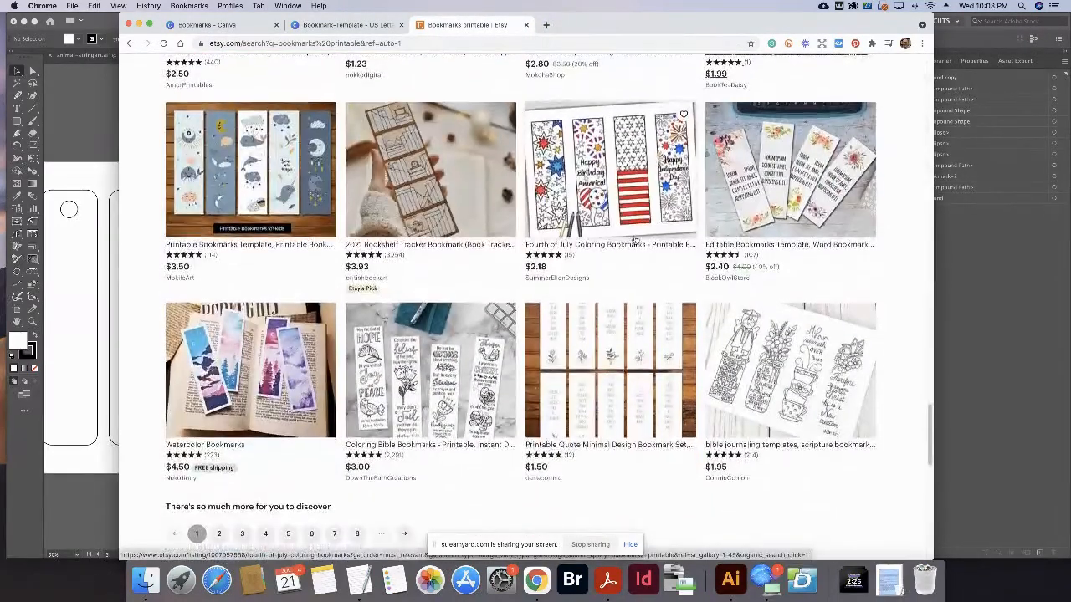
{"action": "scroll", "coordinate": [634, 240], "scroll_direction": "down", "scroll_amount": 2}
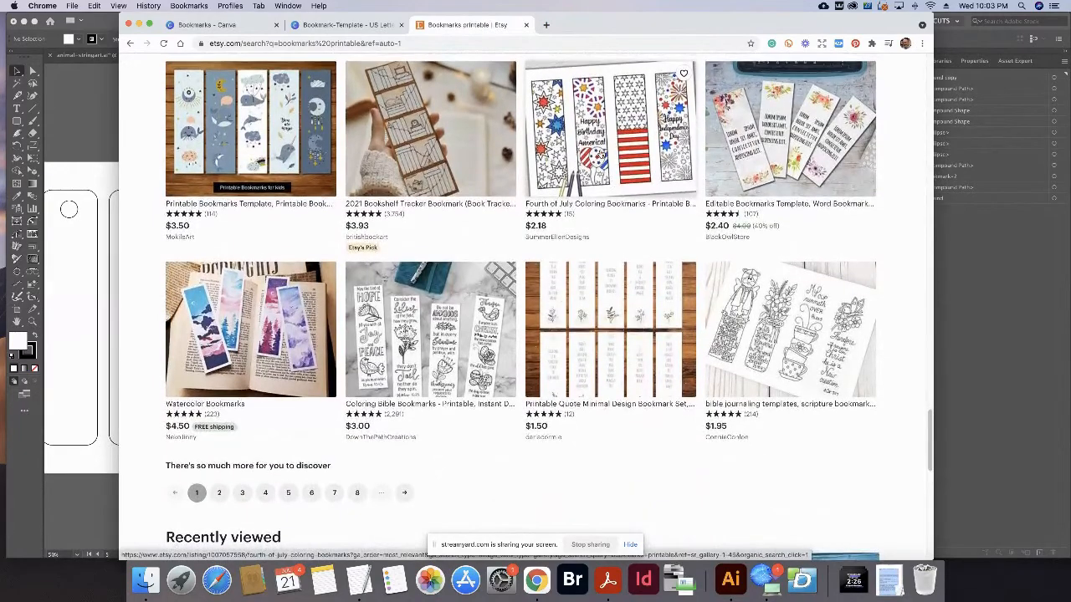
{"action": "scroll", "coordinate": [599, 157], "scroll_direction": "down", "scroll_amount": 5}
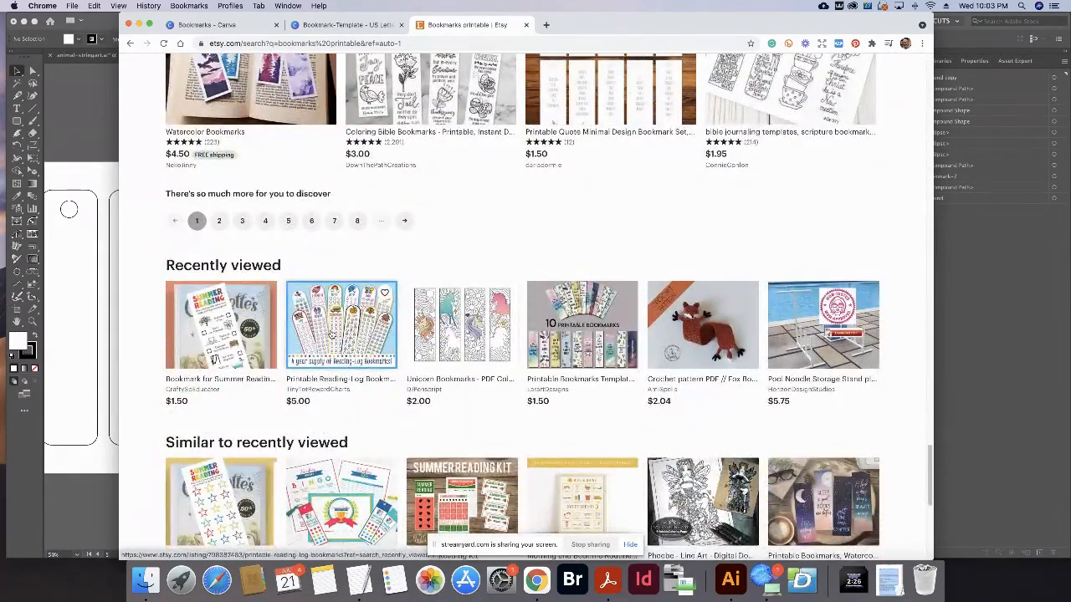
{"action": "scroll", "coordinate": [333, 334], "scroll_direction": "down", "scroll_amount": 1}
{"action": "scroll", "coordinate": [333, 333], "scroll_direction": "down", "scroll_amount": 1}
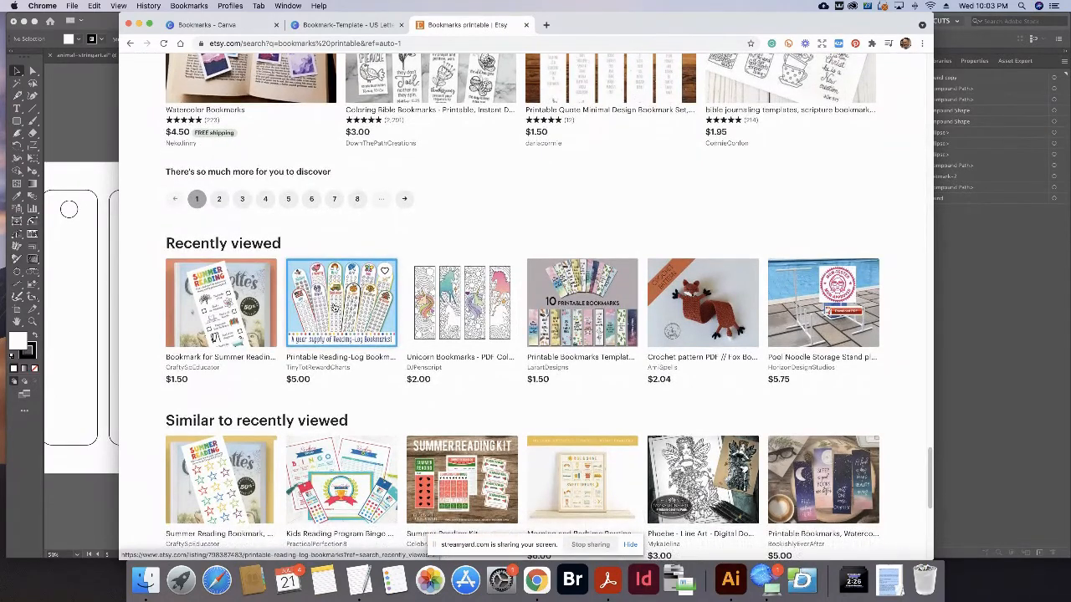
{"action": "left_click", "coordinate": [334, 307]}
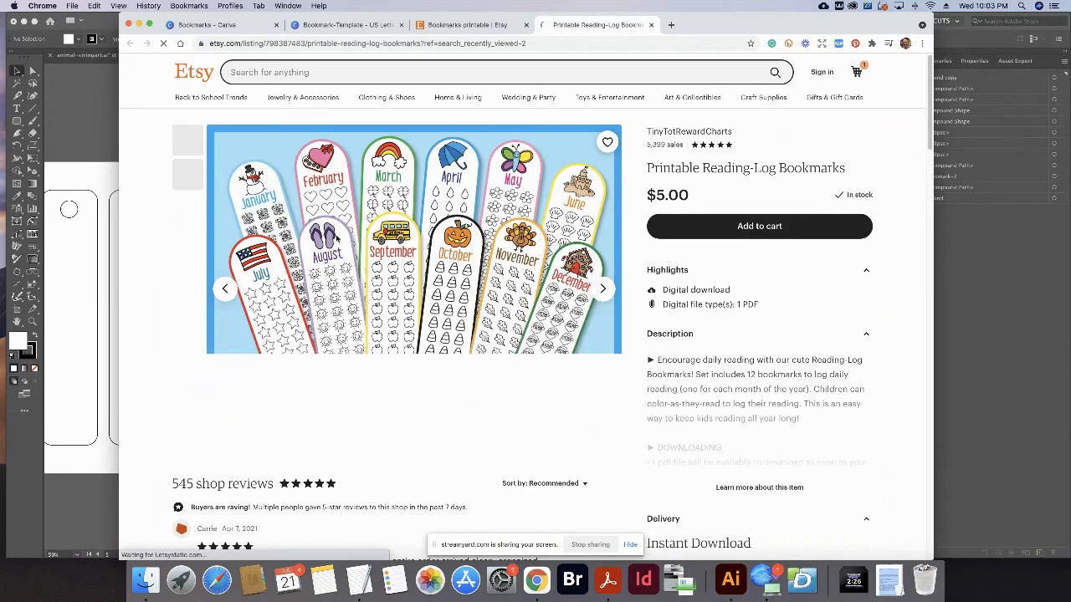
{"action": "scroll", "coordinate": [266, 247], "scroll_direction": "down", "scroll_amount": 1}
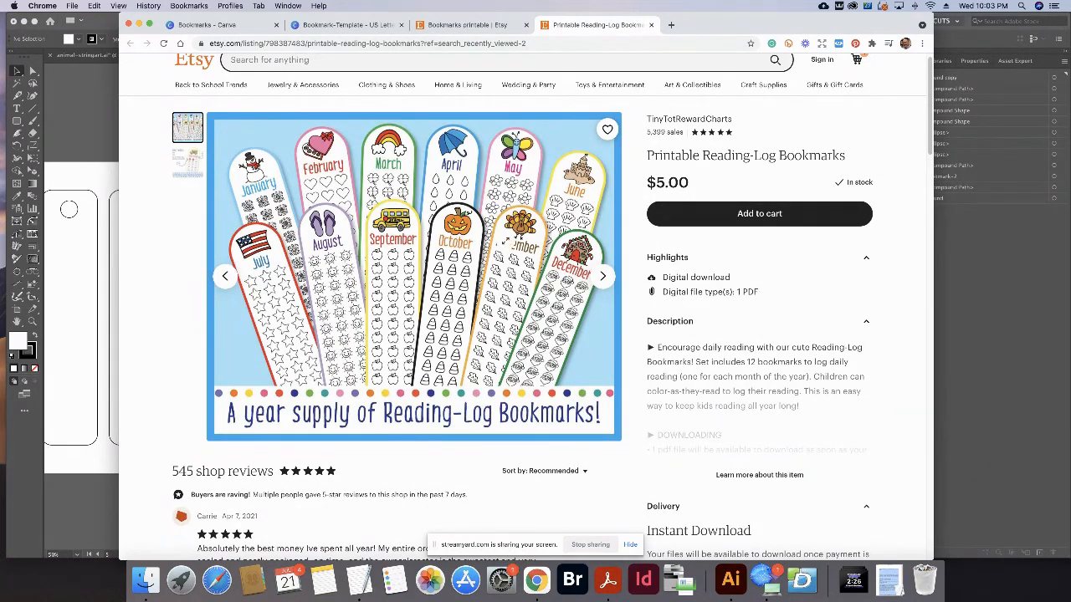
Examine the reading-log bookmark listing's second preview image and look over the shop reviews and delivery details.
{"action": "scroll", "coordinate": [487, 260], "scroll_direction": "down", "scroll_amount": 1}
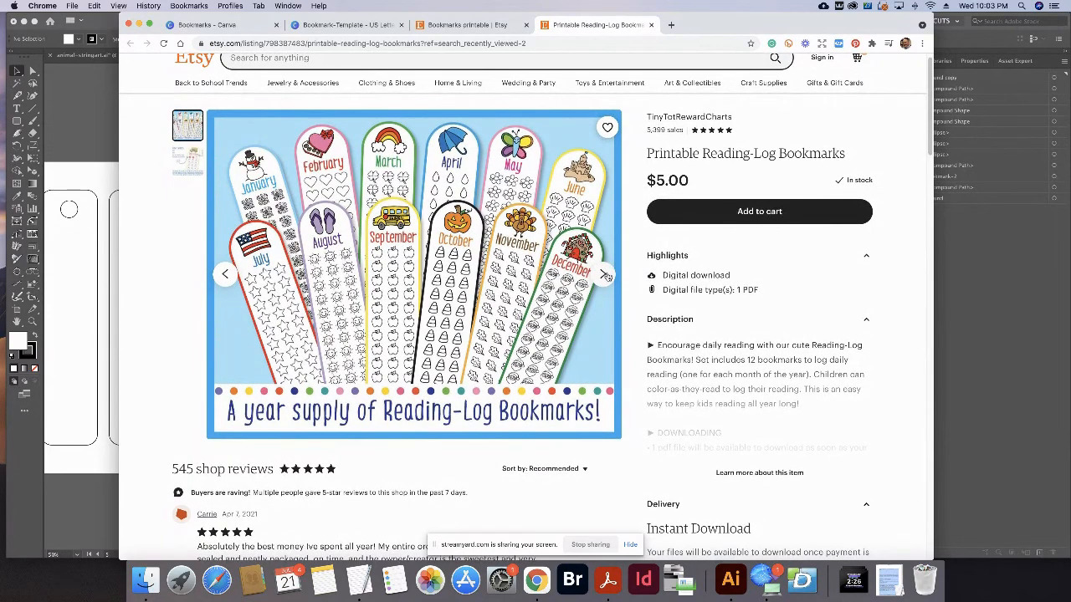
{"action": "left_click", "coordinate": [604, 275]}
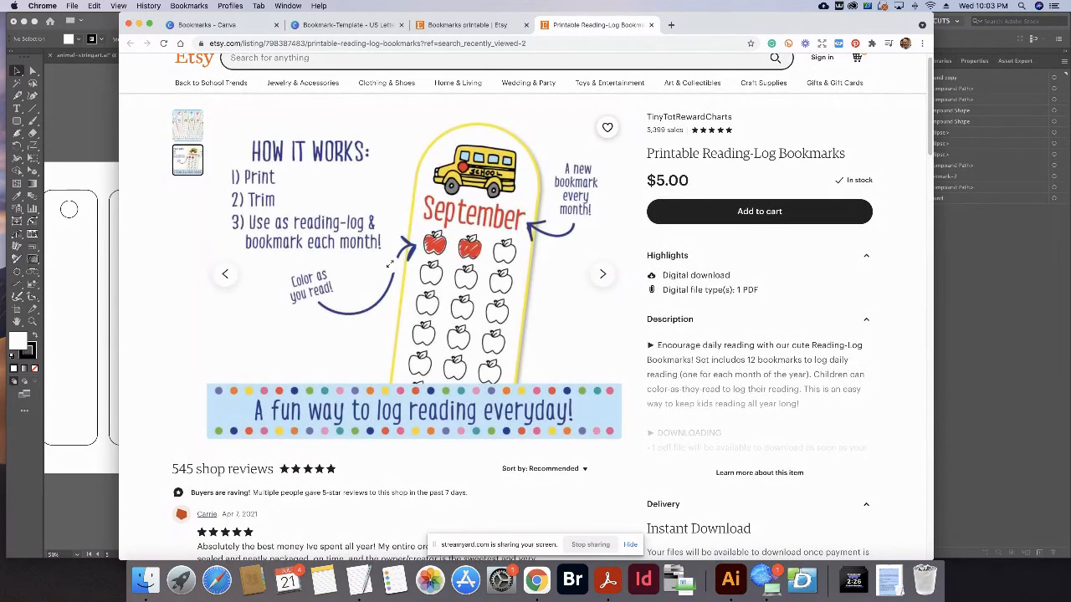
{"action": "scroll", "coordinate": [390, 265], "scroll_direction": "down", "scroll_amount": 3}
{"action": "scroll", "coordinate": [390, 265], "scroll_direction": "down", "scroll_amount": 2}
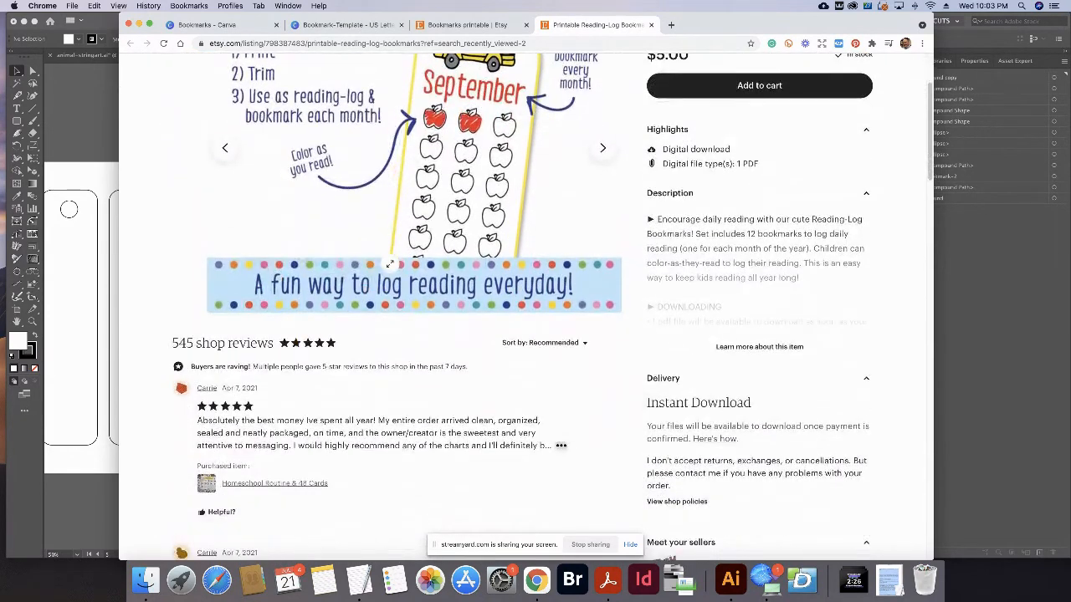
{"action": "scroll", "coordinate": [390, 265], "scroll_direction": "up", "scroll_amount": 5}
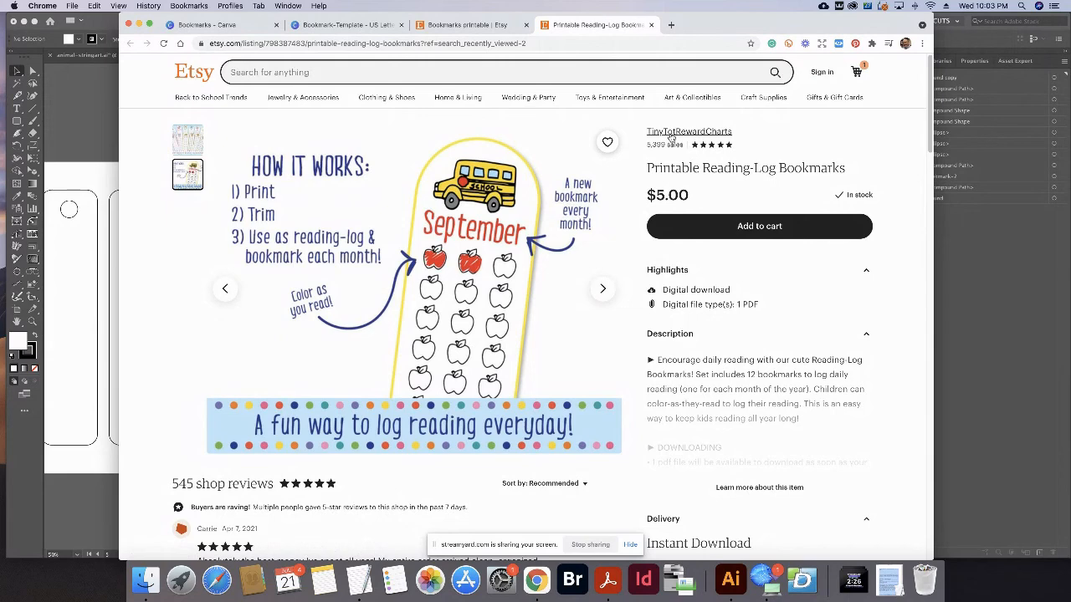
Open the TinyTotRewardCharts shop from the listing and browse the first page of its sold items.
{"action": "left_click", "coordinate": [669, 134]}
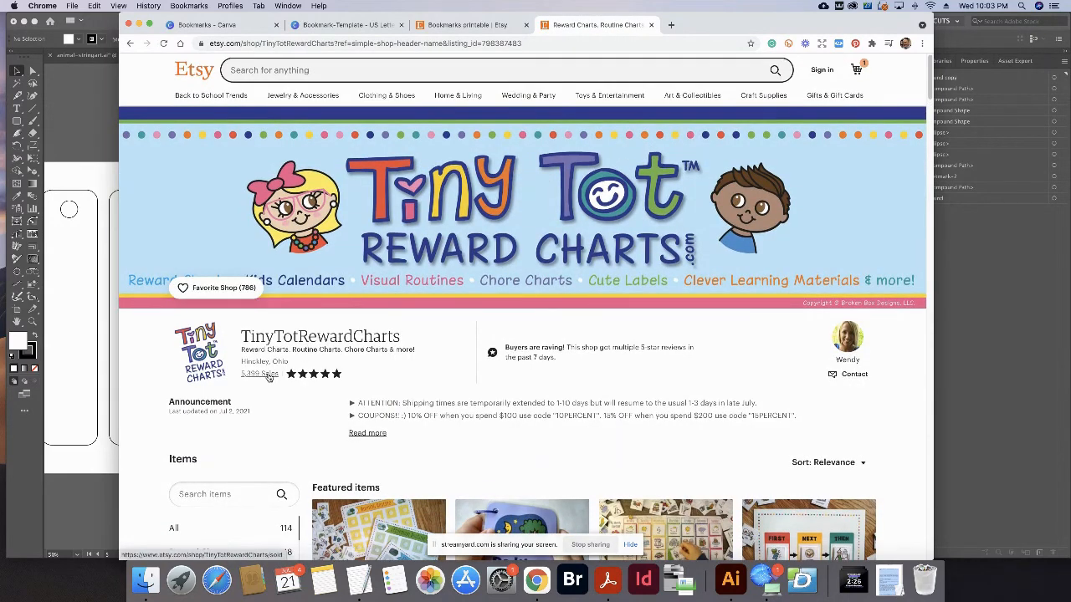
{"action": "scroll", "coordinate": [279, 349], "scroll_direction": "down", "scroll_amount": 2}
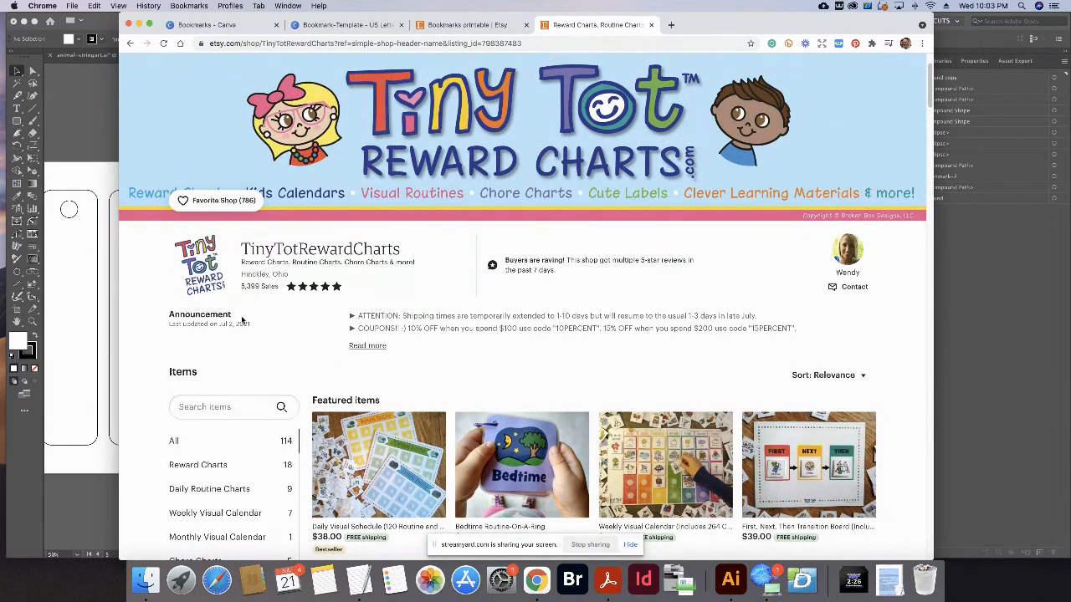
{"action": "left_click", "coordinate": [260, 286]}
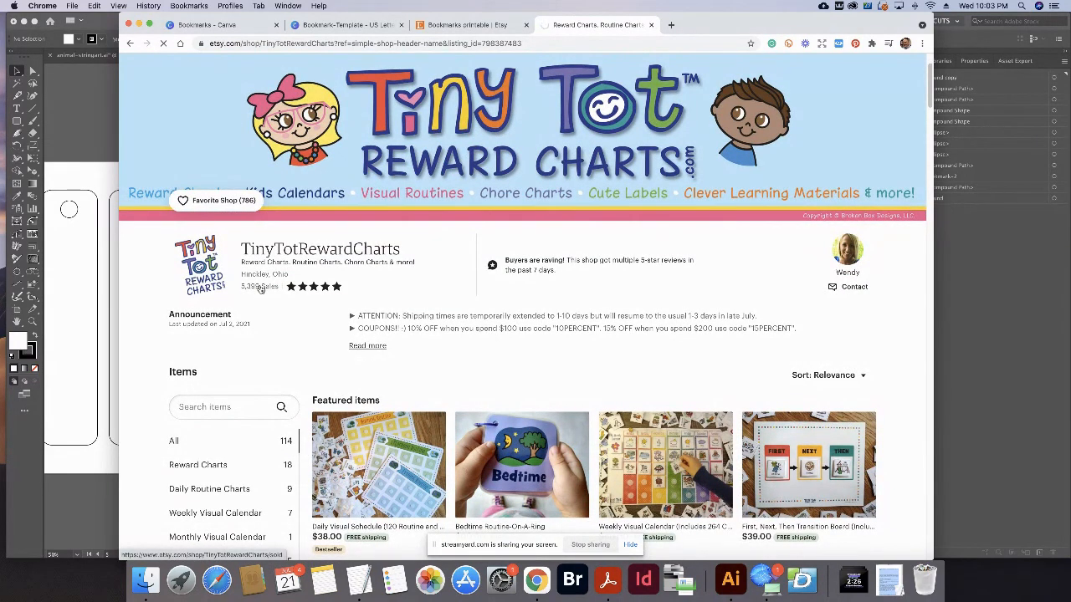
{"action": "scroll", "coordinate": [441, 368], "scroll_direction": "down", "scroll_amount": 4}
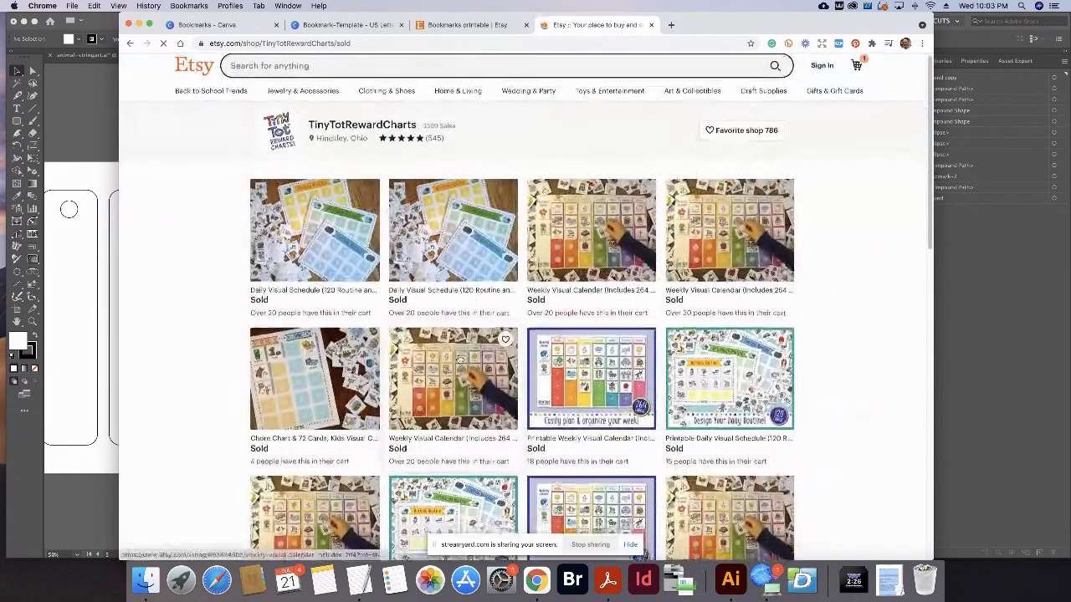
{"action": "scroll", "coordinate": [441, 368], "scroll_direction": "down", "scroll_amount": 4}
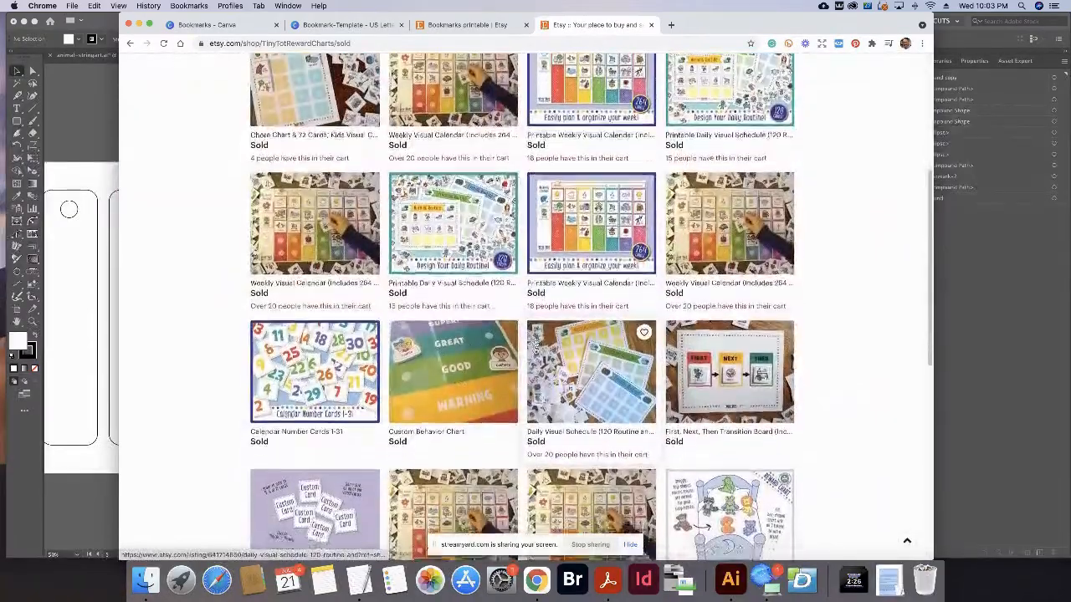
{"action": "scroll", "coordinate": [441, 368], "scroll_direction": "down", "scroll_amount": 8}
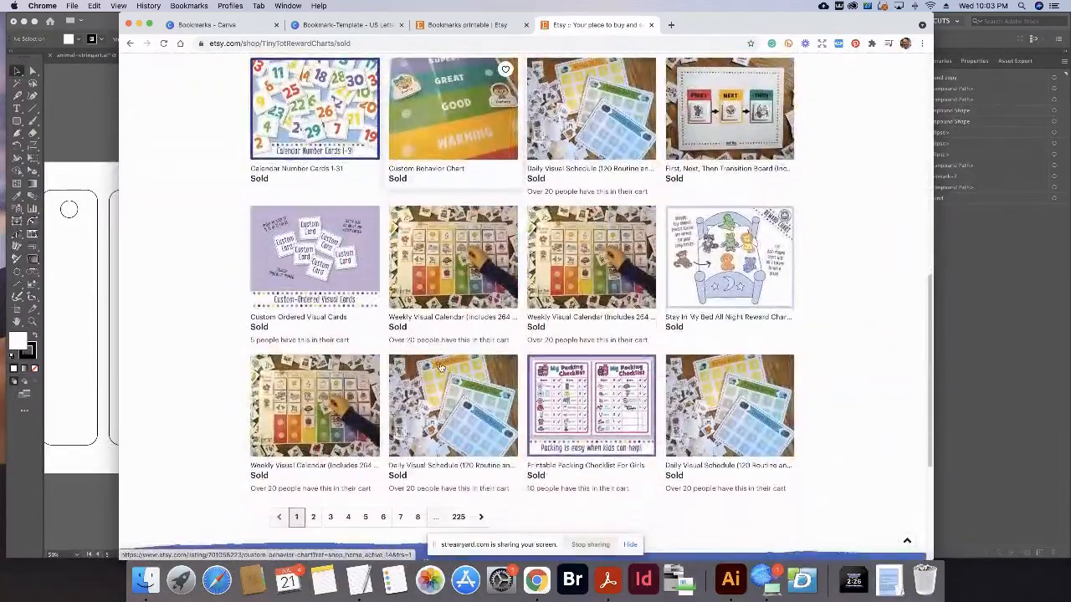
{"action": "scroll", "coordinate": [613, 224], "scroll_direction": "down", "scroll_amount": 3}
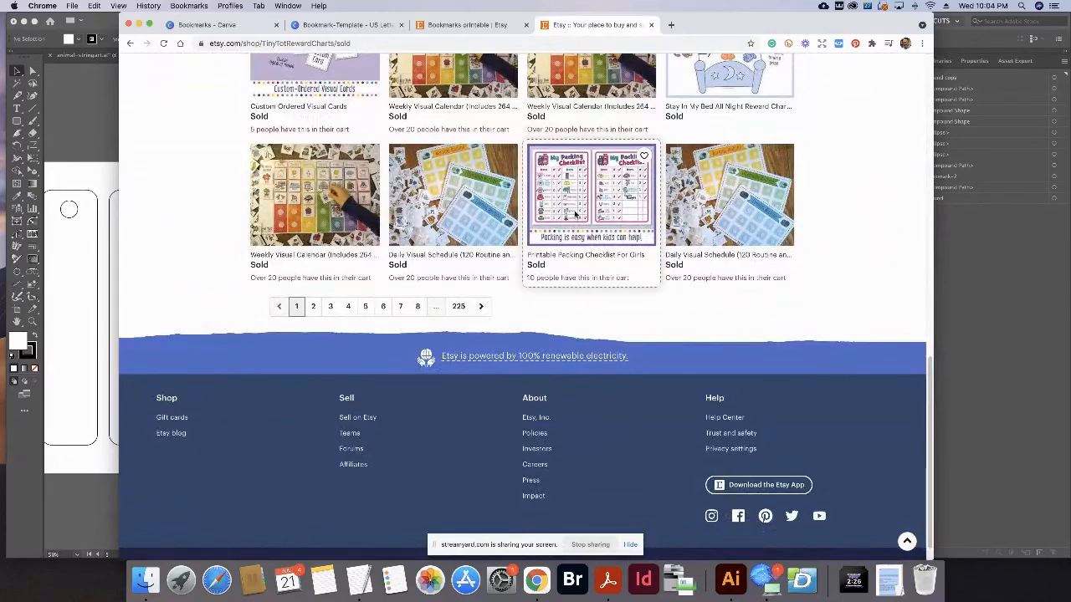
Open the sold Printable Packing Checklist For Girls listing and examine its preview image, description and reviews.
{"action": "left_click", "coordinate": [613, 224]}
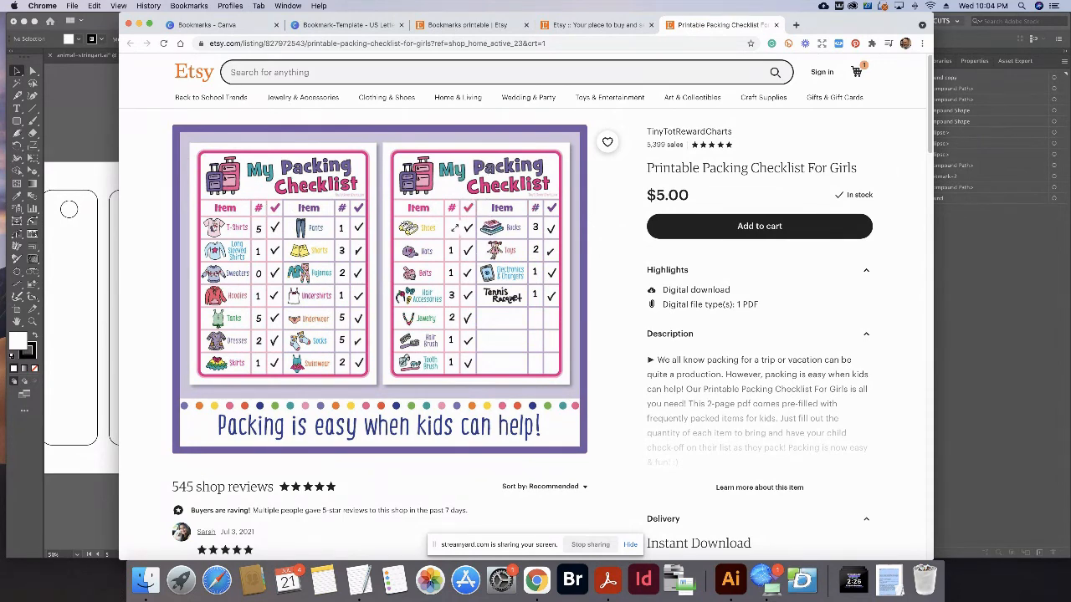
{"action": "scroll", "coordinate": [324, 261], "scroll_direction": "down", "scroll_amount": 5}
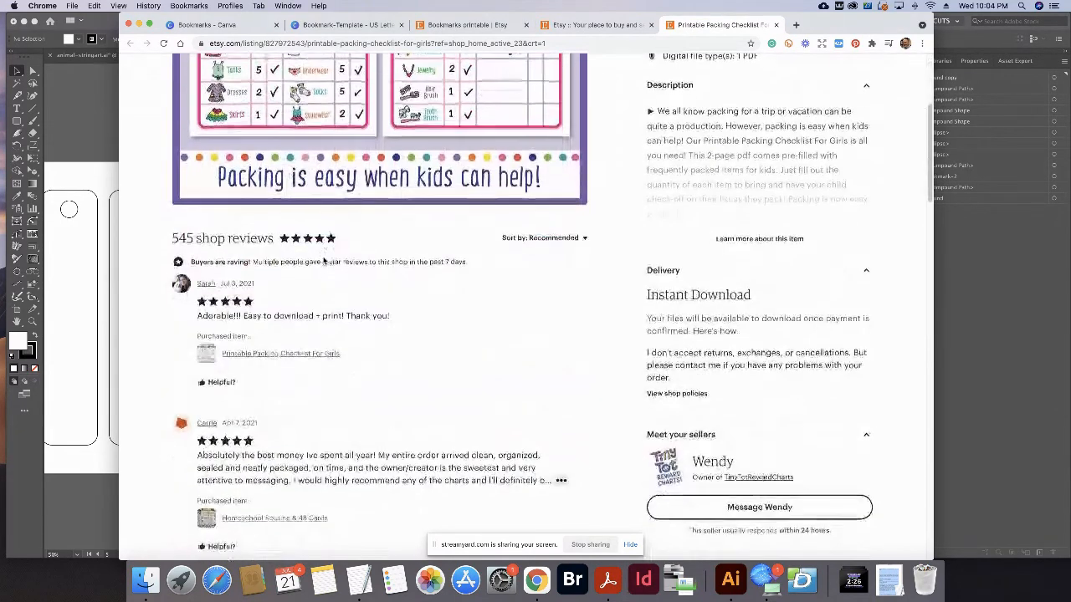
{"action": "scroll", "coordinate": [323, 261], "scroll_direction": "up", "scroll_amount": 5}
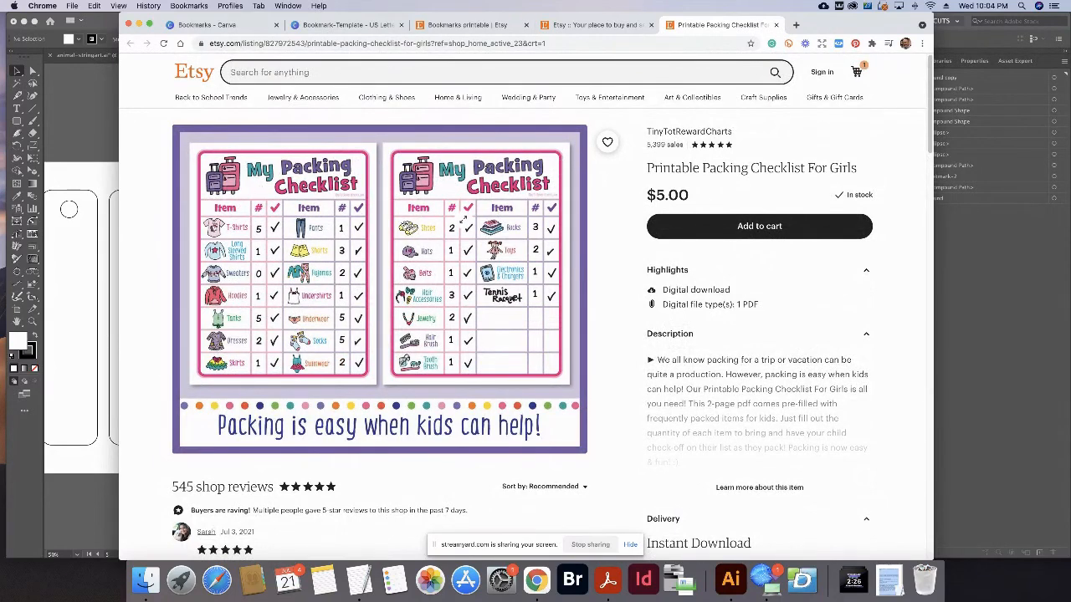
{"action": "scroll", "coordinate": [463, 219], "scroll_direction": "down", "scroll_amount": 1}
{"action": "scroll", "coordinate": [463, 219], "scroll_direction": "up", "scroll_amount": 1}
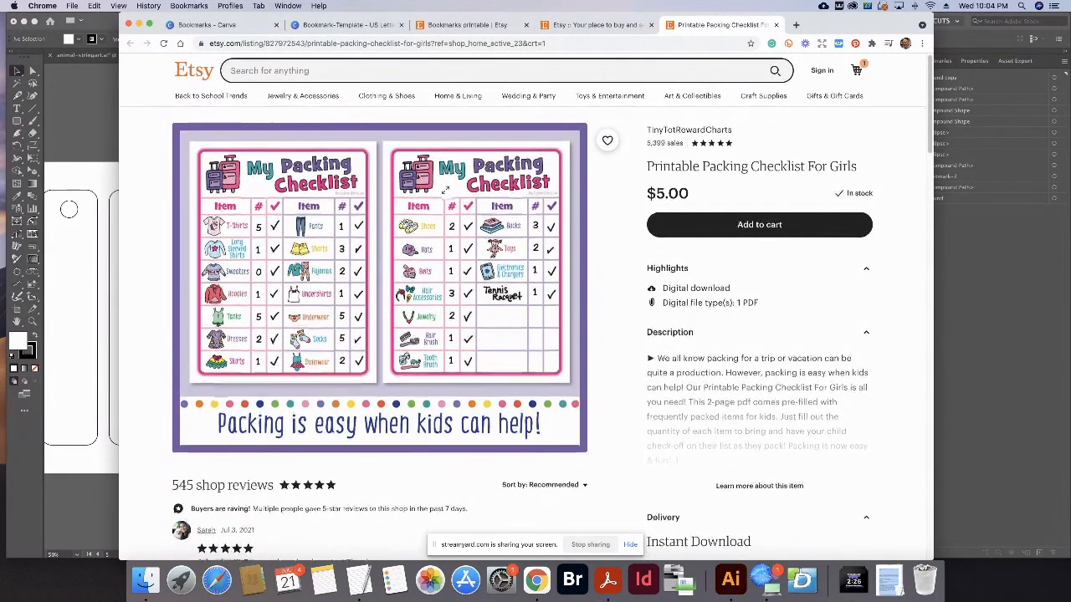
{"action": "scroll", "coordinate": [270, 142], "scroll_direction": "down", "scroll_amount": 3}
{"action": "scroll", "coordinate": [270, 143], "scroll_direction": "up", "scroll_amount": 3}
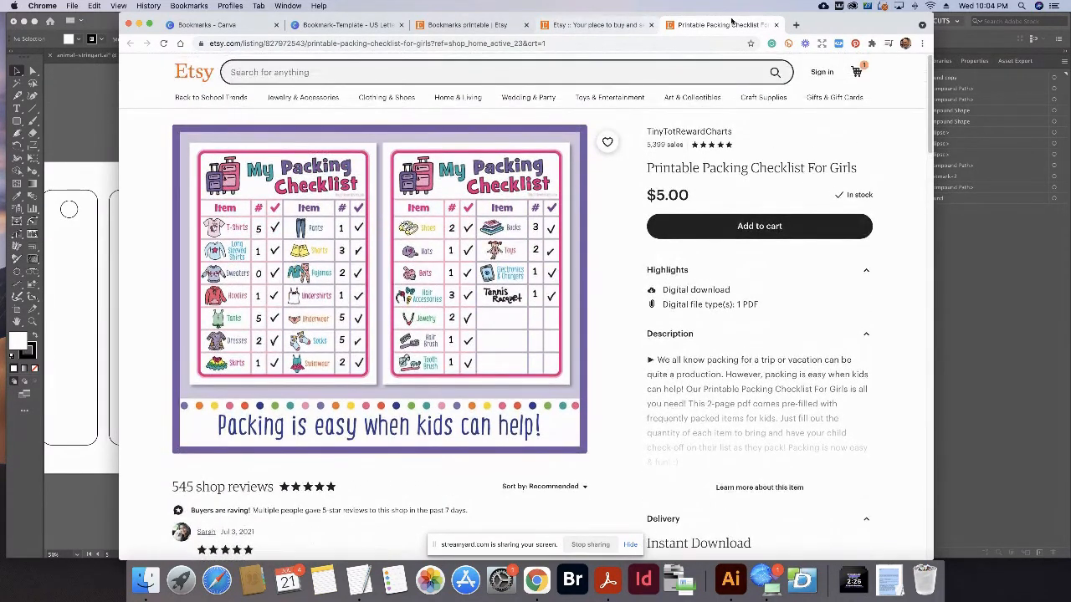